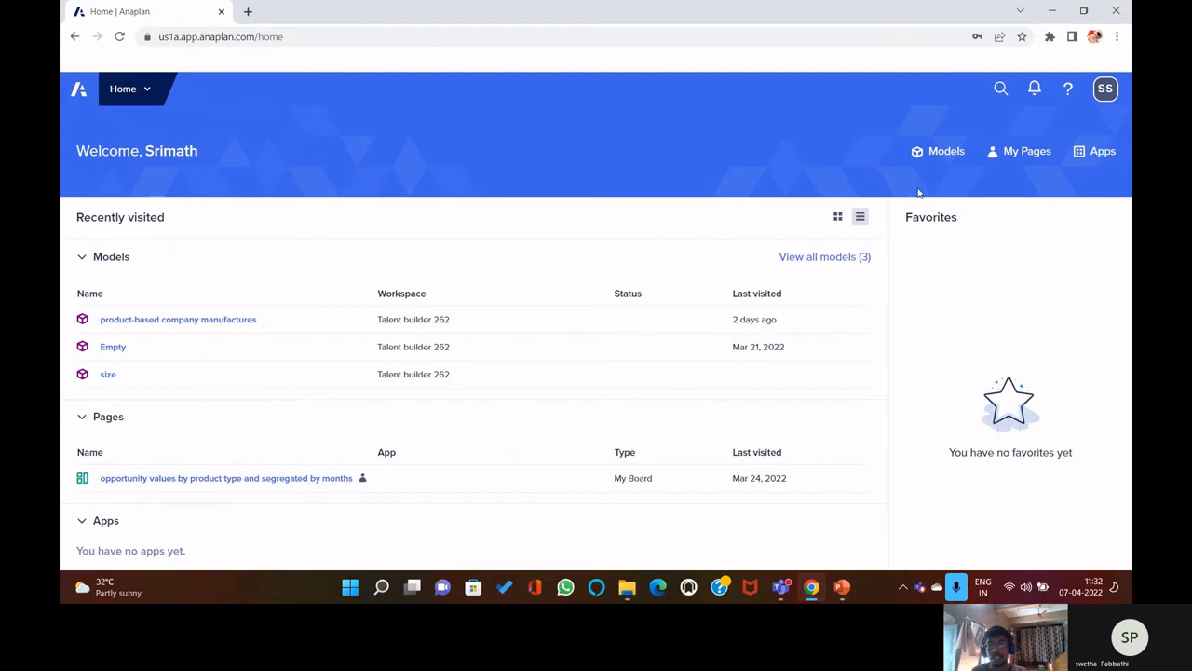
- Create a new model named Anaplan demo through model management and collapse its contents pane
{"action": "left_click", "coordinate": [949, 152]}
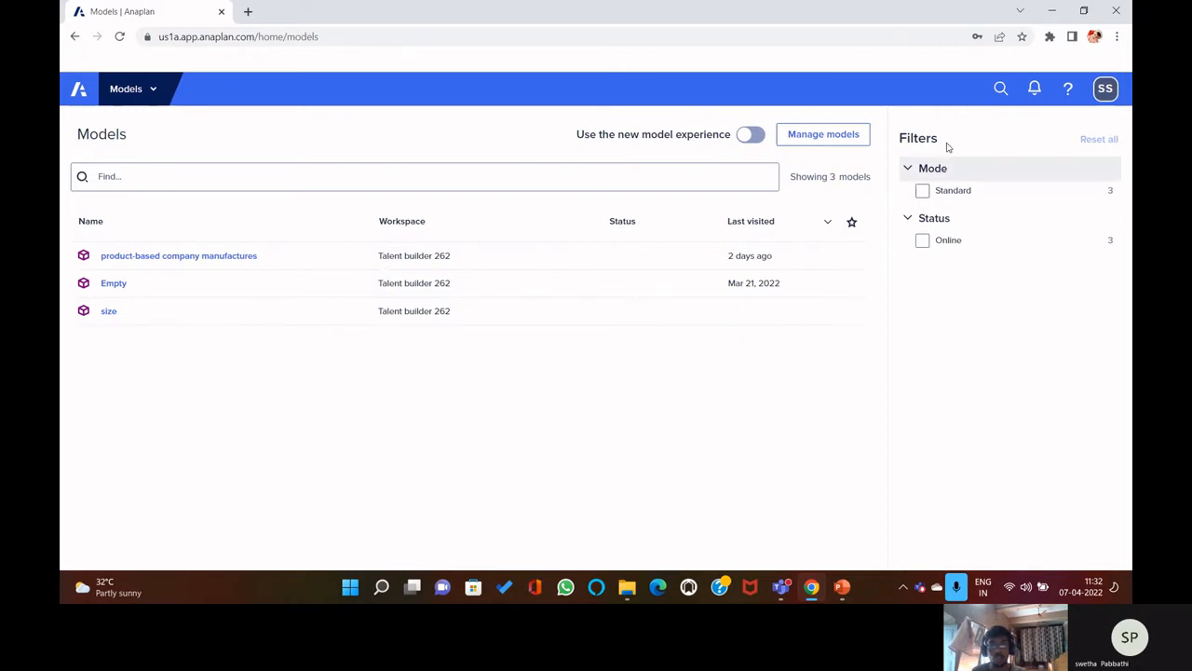
{"action": "left_click", "coordinate": [847, 137]}
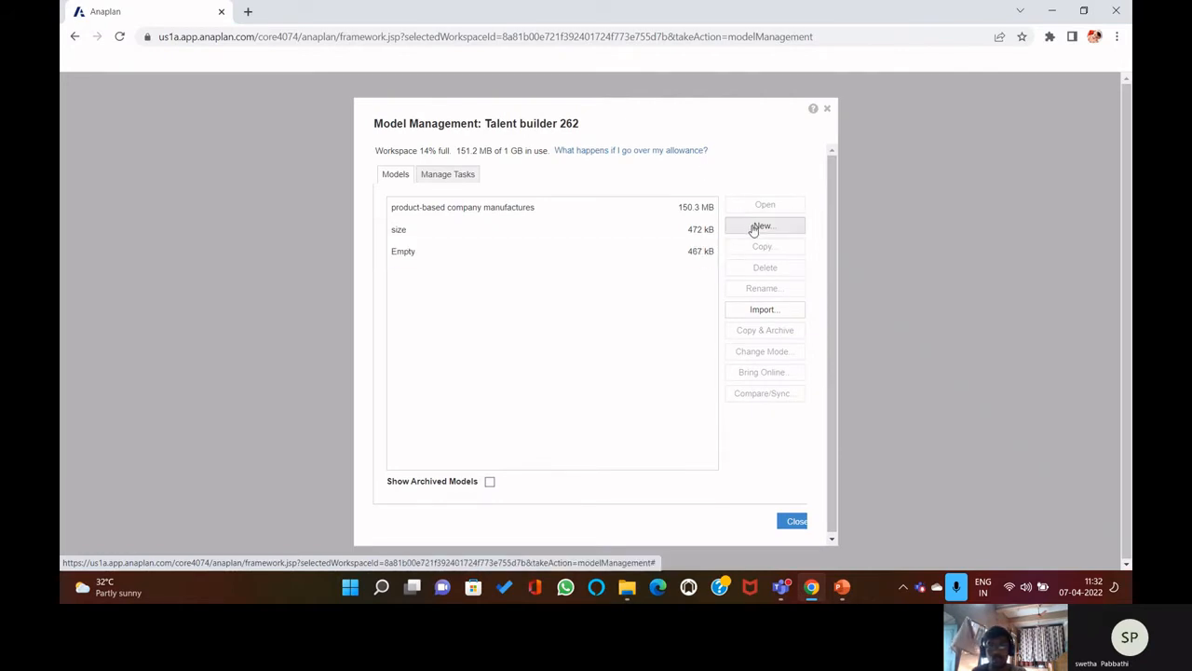
{"action": "left_click", "coordinate": [753, 228]}
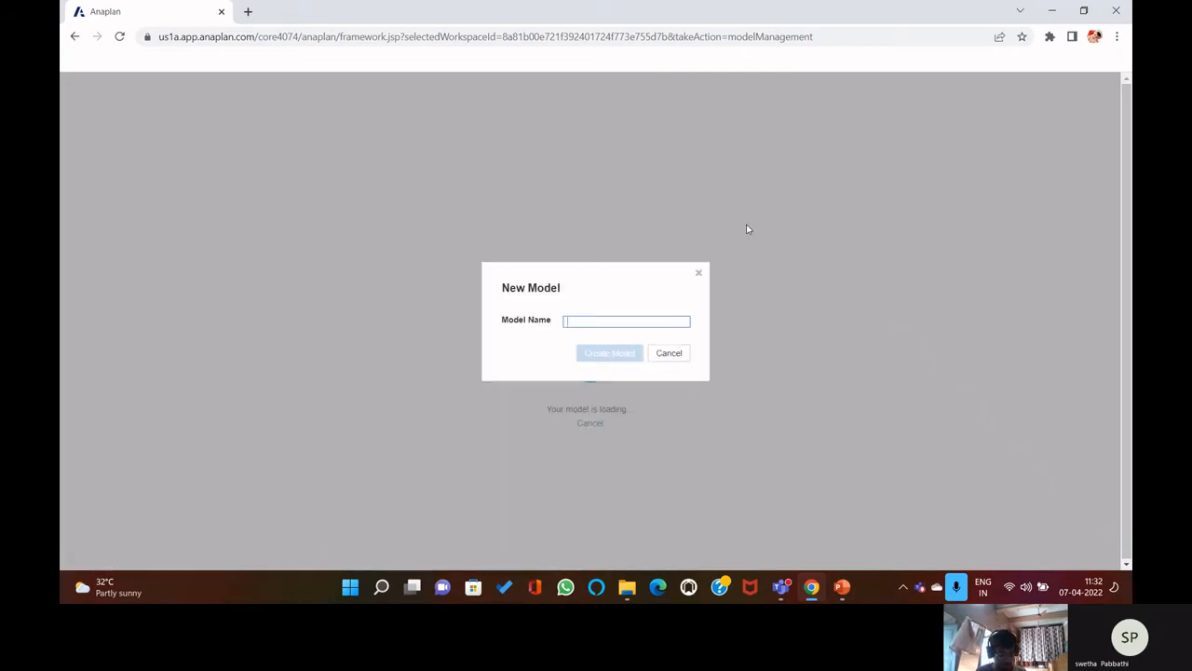
{"action": "type", "text": "Anapal"}
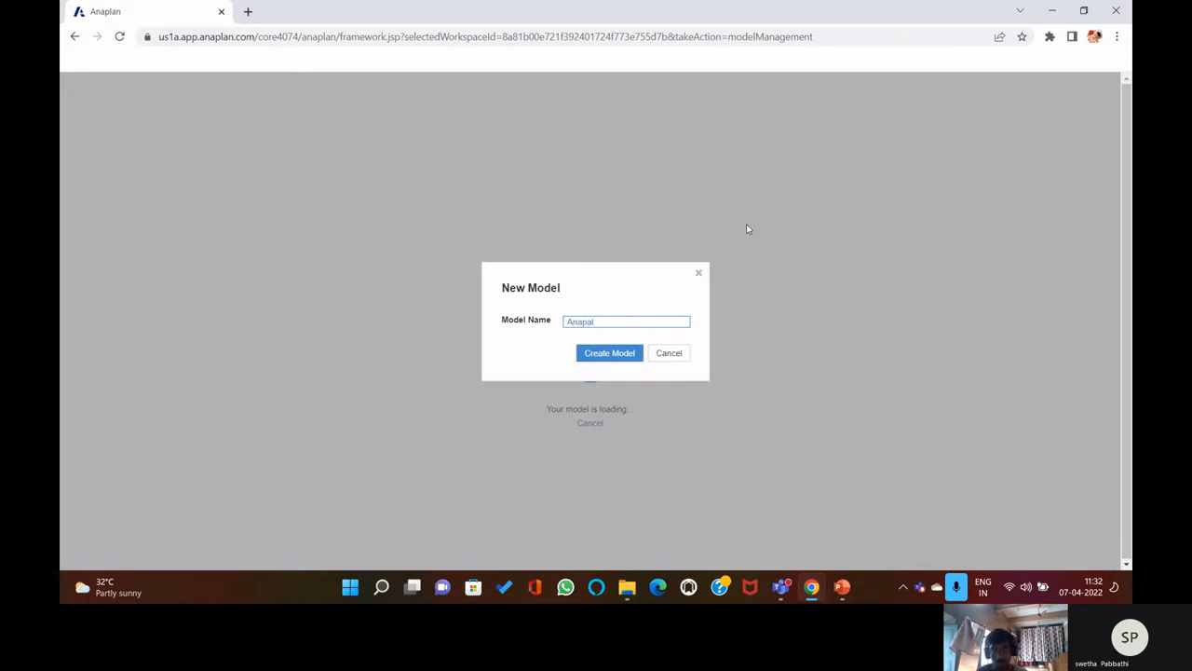
{"action": "key", "text": "BackSpace"}
{"action": "key", "text": "BackSpace"}
{"action": "key", "text": "BackSpace"}
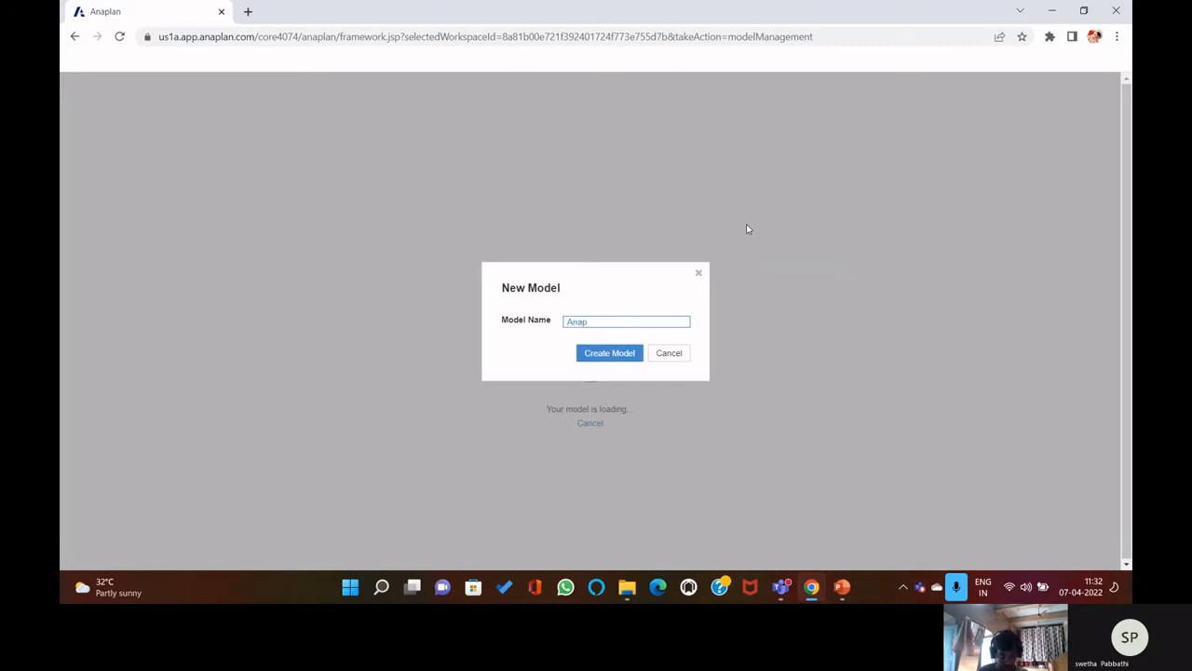
{"action": "type", "text": "plan"}
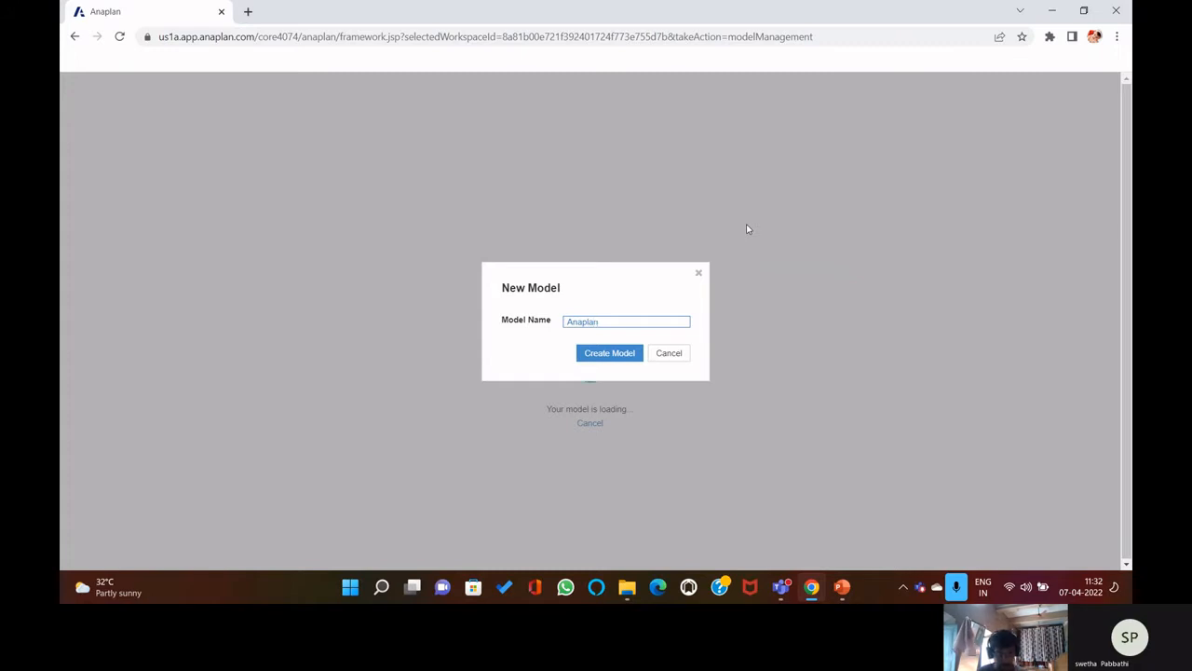
{"action": "type", "text": " demo"}
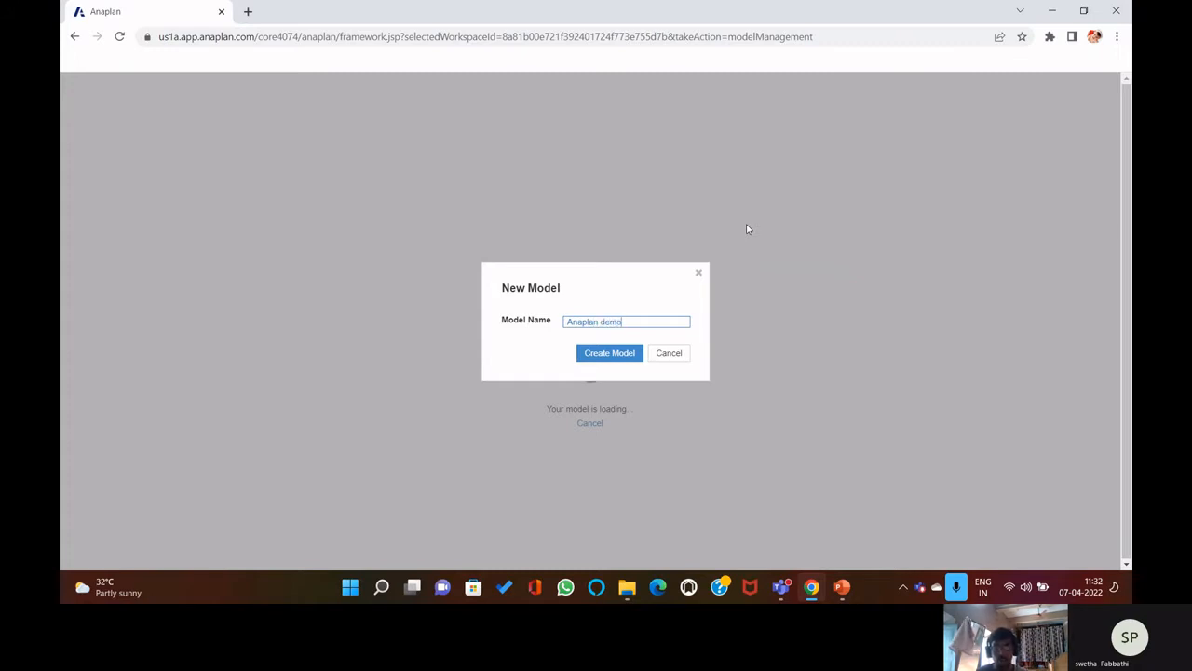
{"action": "left_click", "coordinate": [641, 347]}
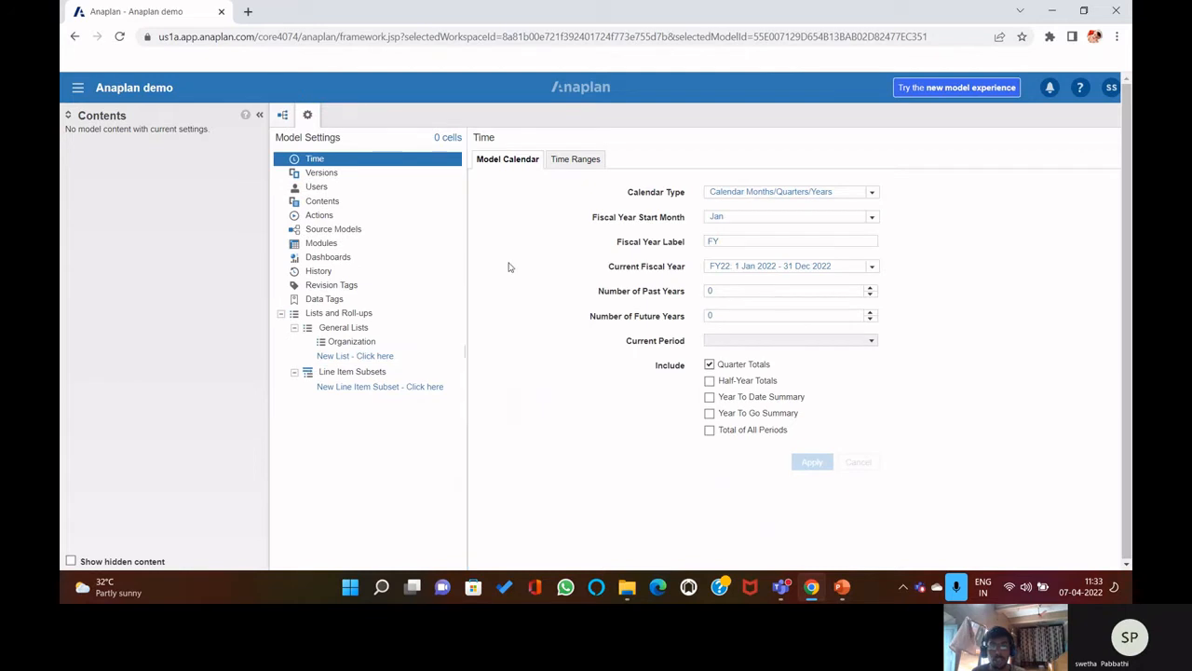
{"action": "left_click", "coordinate": [259, 114]}
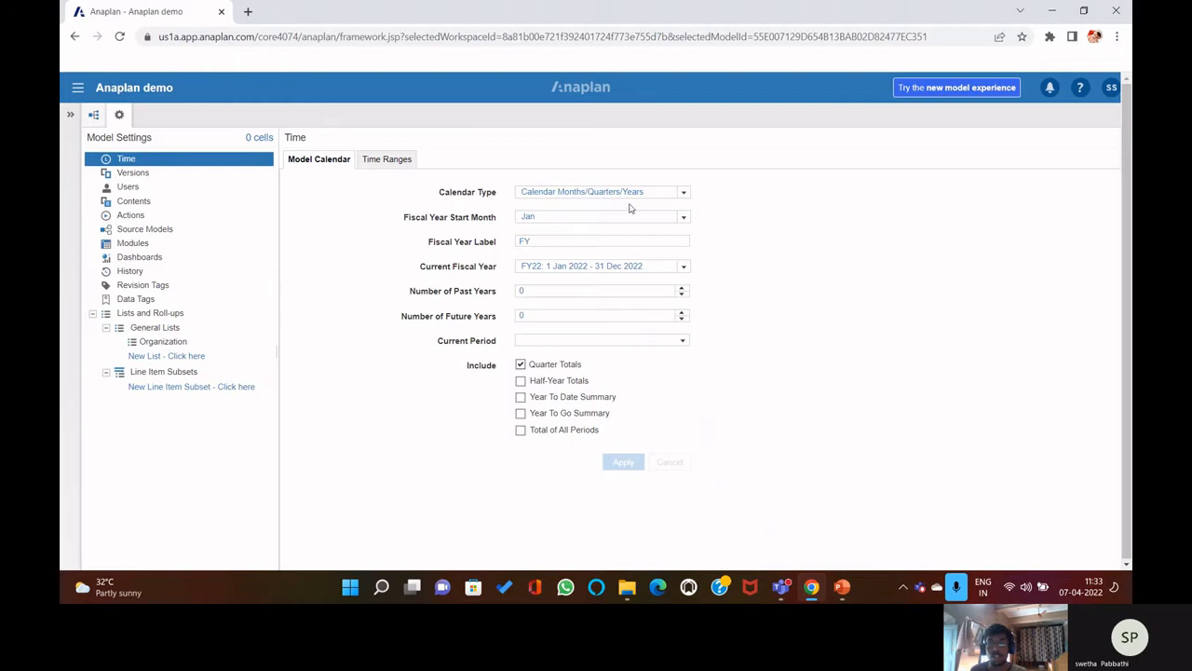
- Preview the Weeks: 4-4-5, 4-5-4 or 5-4-4, Weeks: General and Weeks: 13 4-week Periods calendar types, returning to Calendar Months/Quarters/Years
{"action": "left_click", "coordinate": [684, 194]}
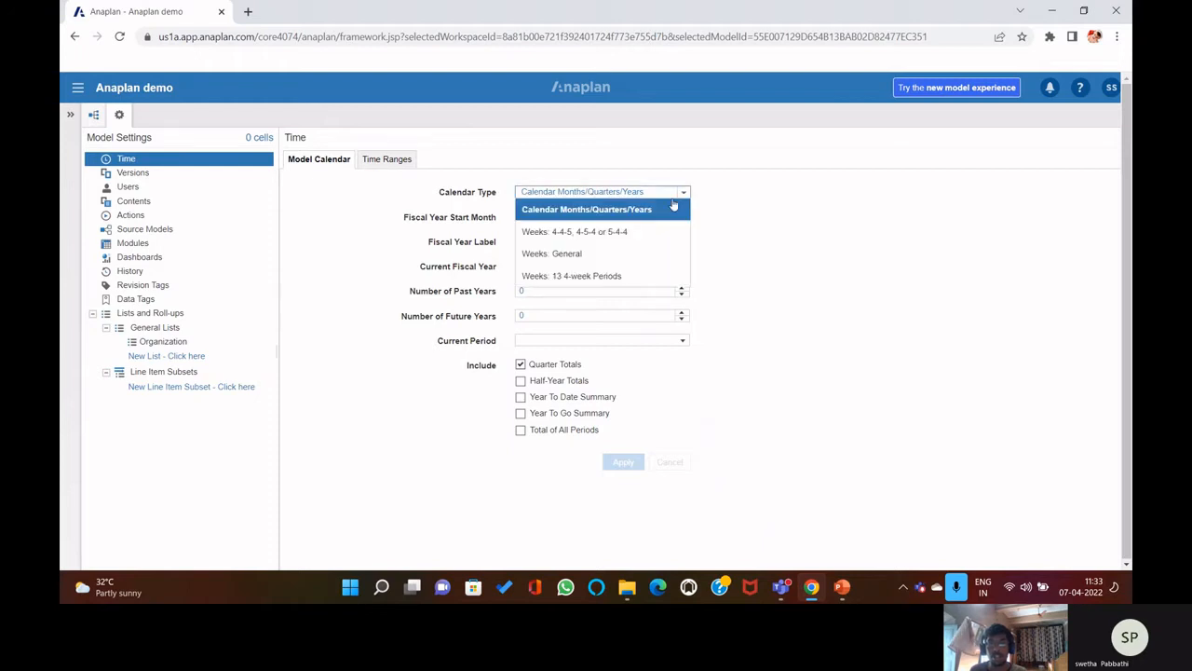
{"action": "left_click", "coordinate": [614, 232]}
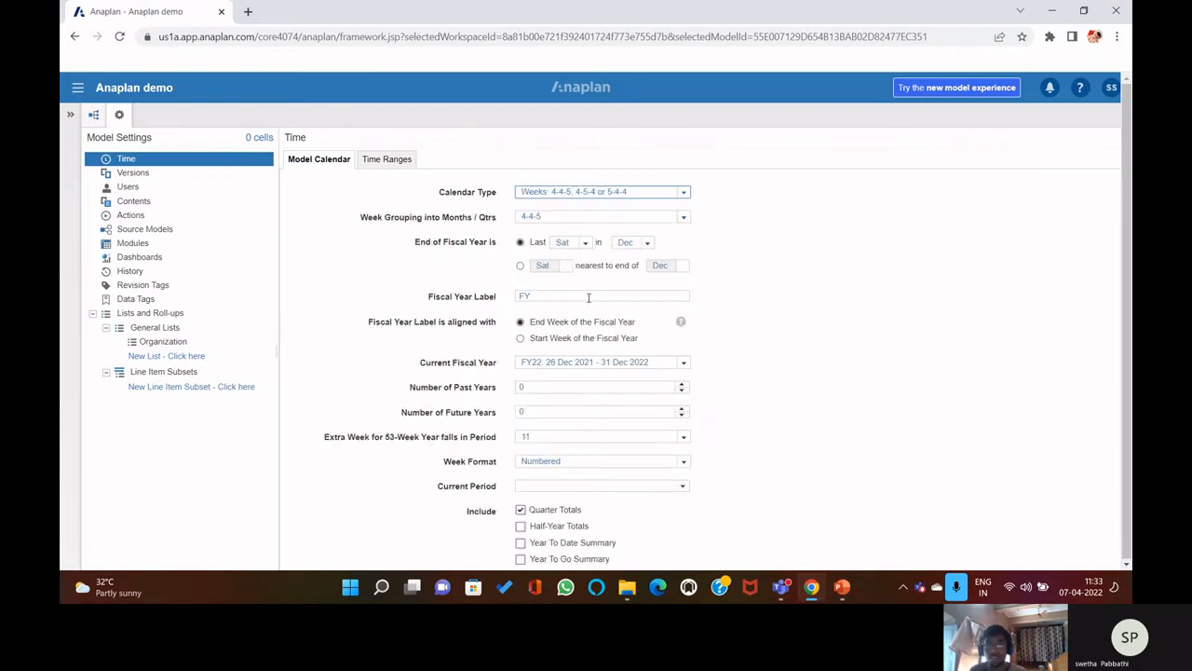
{"action": "left_click", "coordinate": [681, 193]}
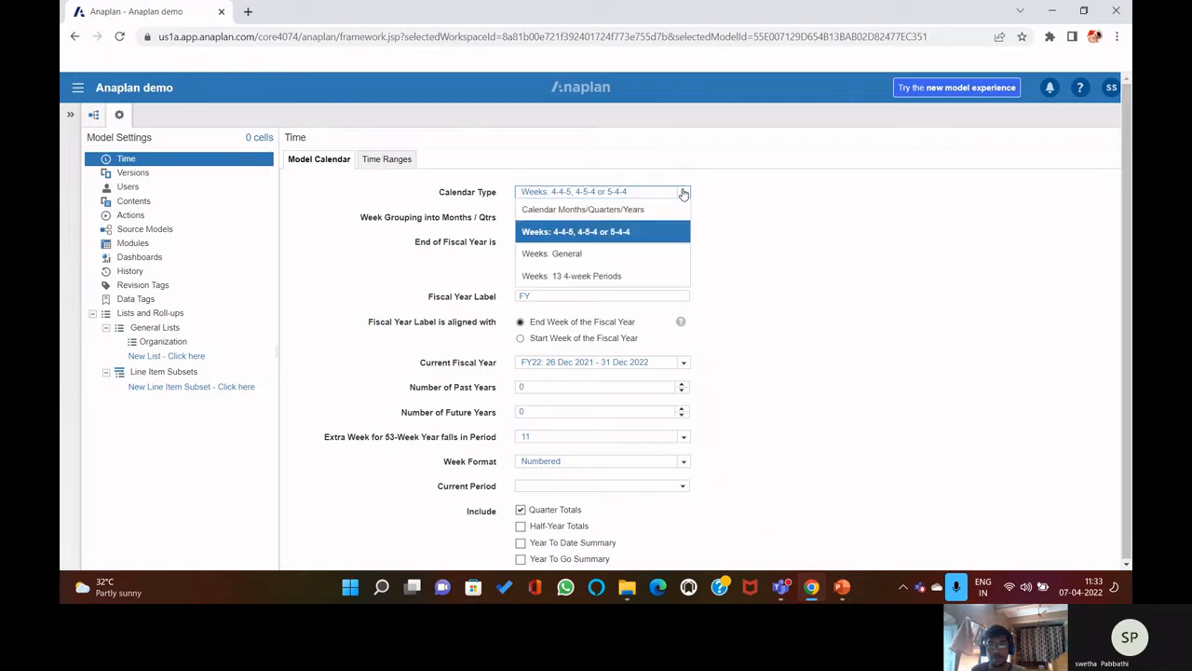
{"action": "left_click", "coordinate": [609, 255]}
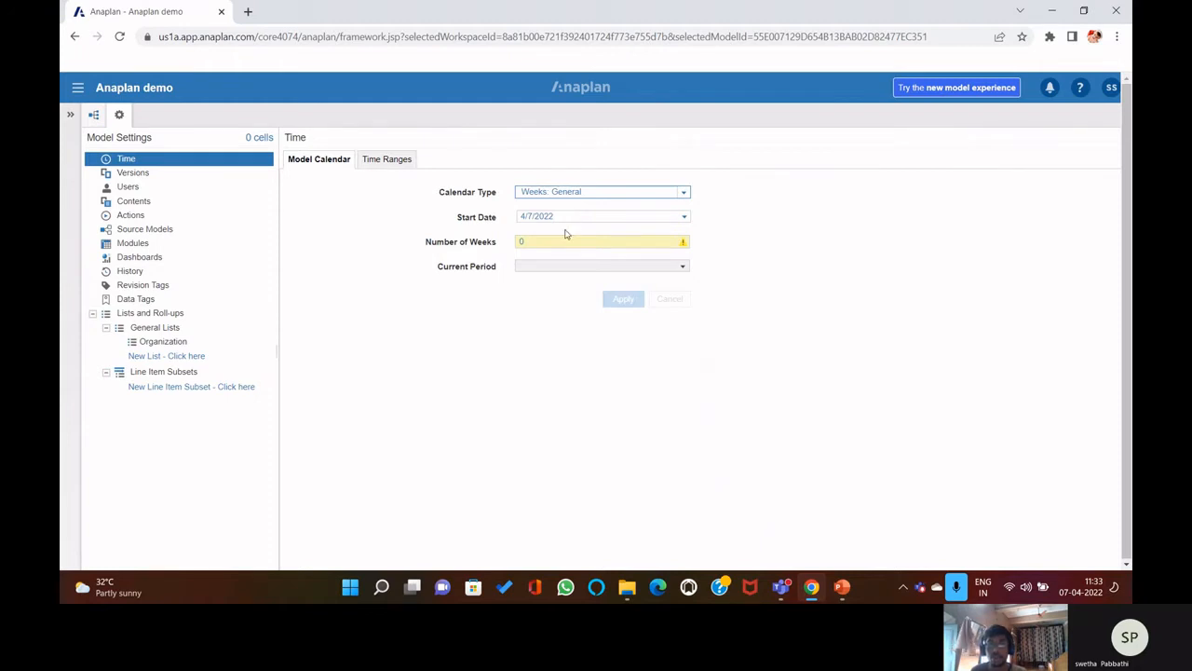
{"action": "left_click", "coordinate": [681, 192]}
{"action": "left_click", "coordinate": [620, 277]}
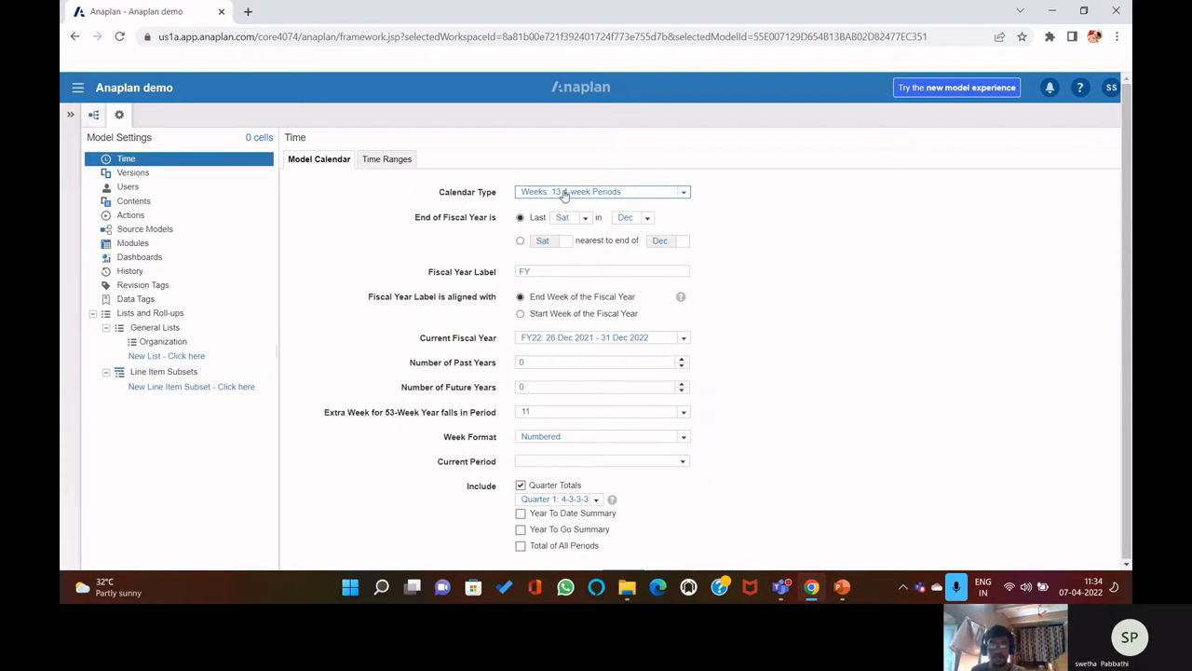
{"action": "left_click", "coordinate": [684, 192]}
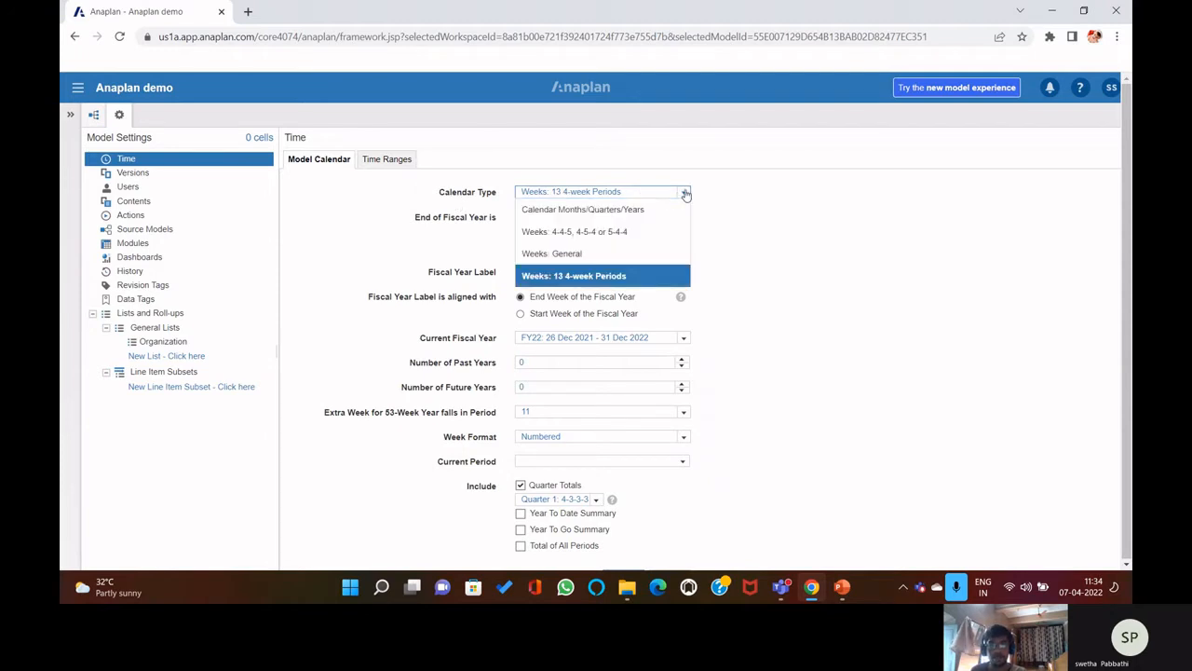
{"action": "left_click", "coordinate": [634, 211]}
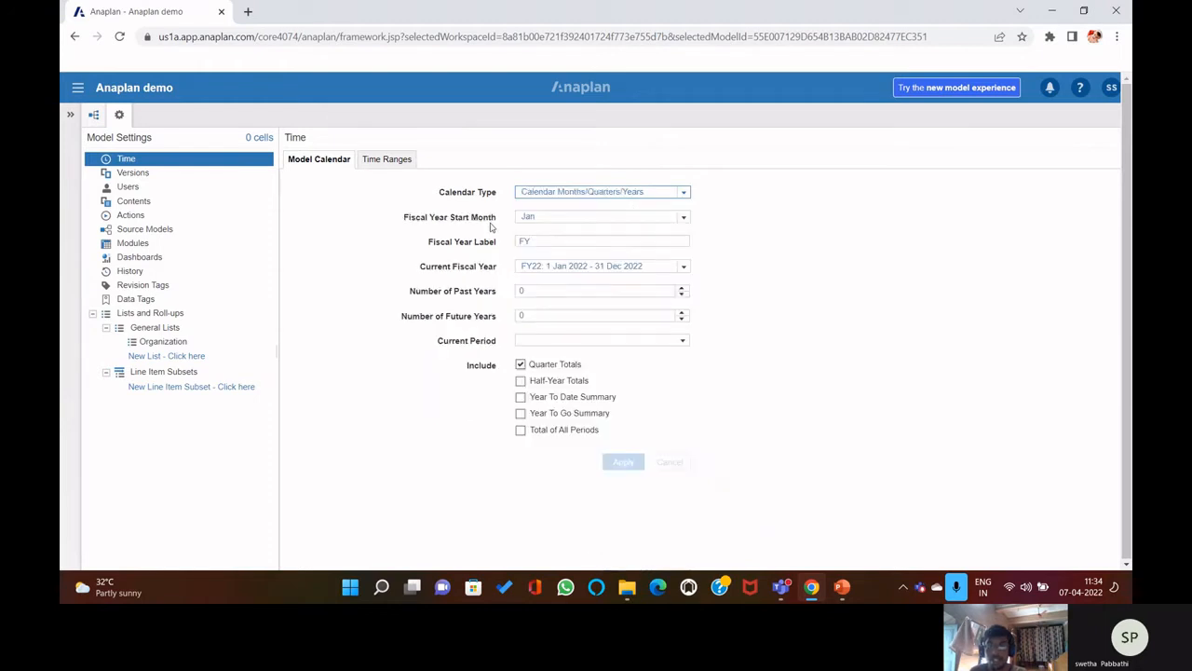
- Keep Jan as the fiscal year start month and try cy as the fiscal year label before restoring FY
{"action": "left_click", "coordinate": [684, 221]}
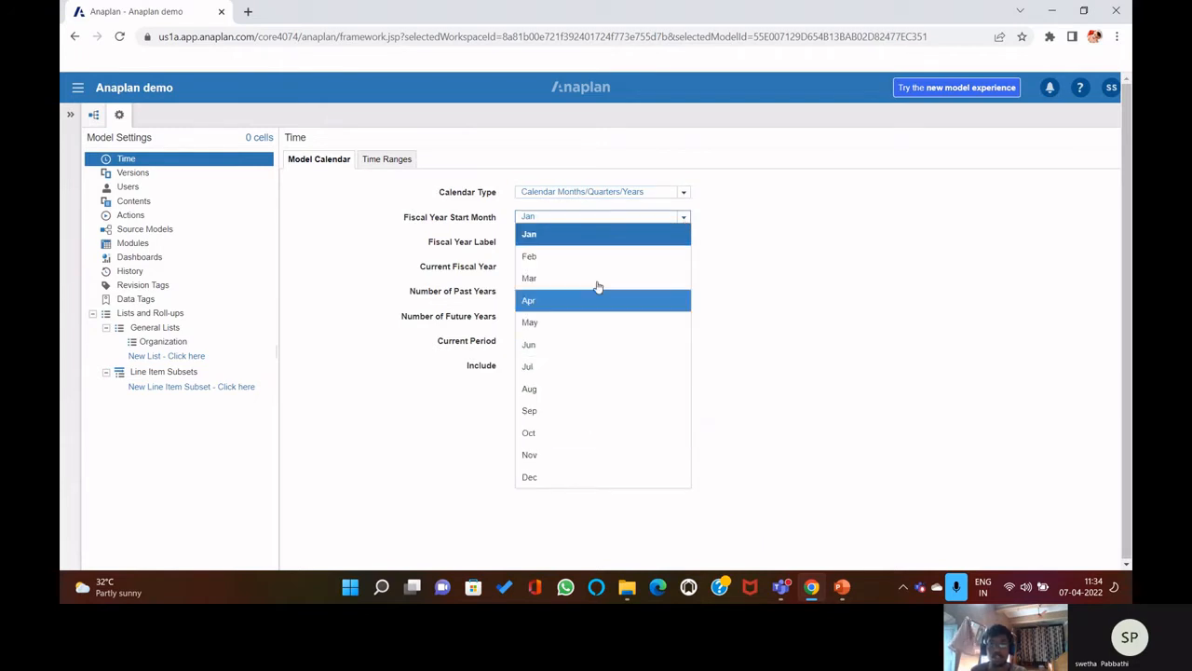
{"action": "left_click", "coordinate": [652, 233]}
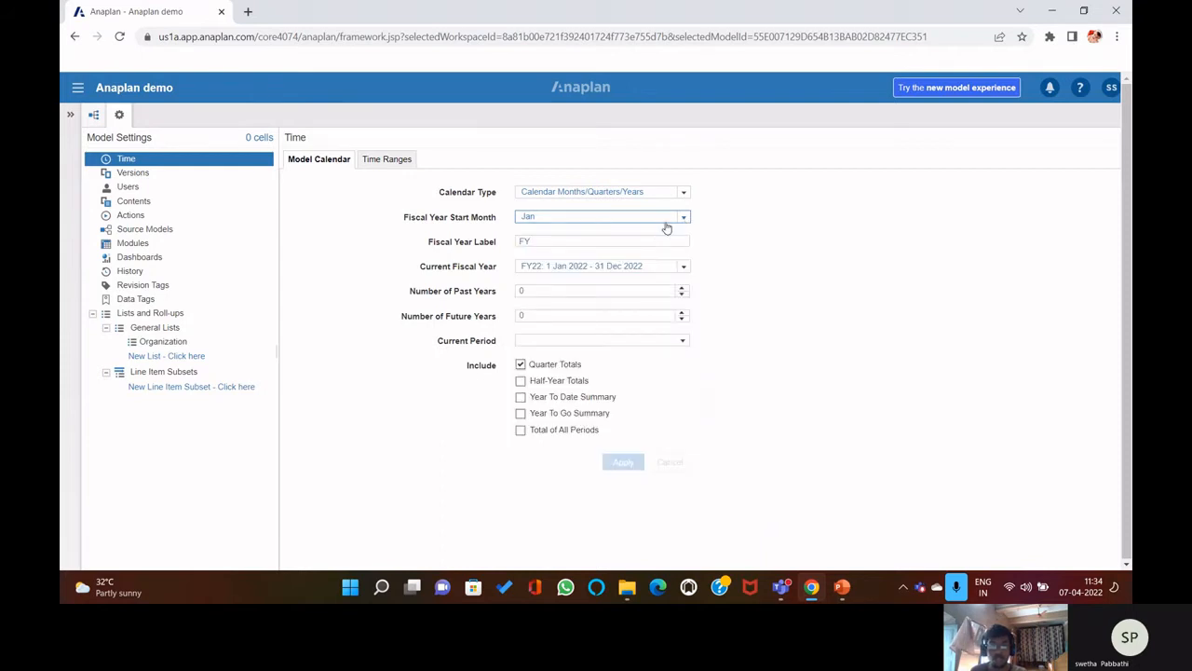
{"action": "left_click", "coordinate": [559, 240]}
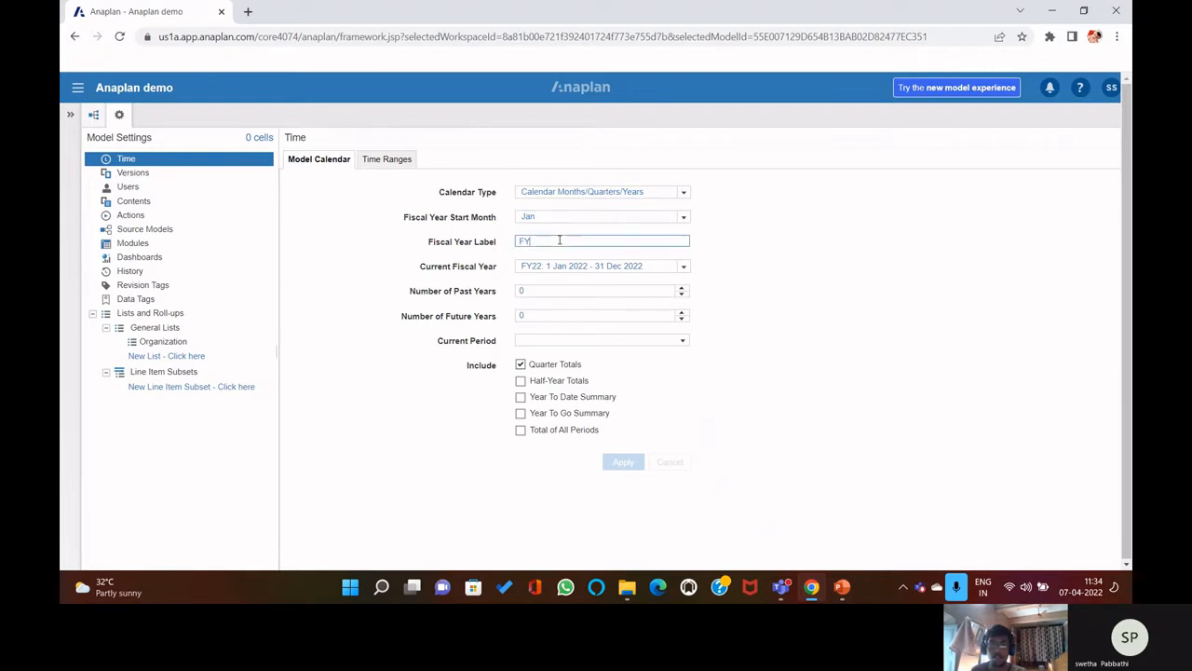
{"action": "key", "text": "BackSpace"}
{"action": "key", "text": "BackSpace"}
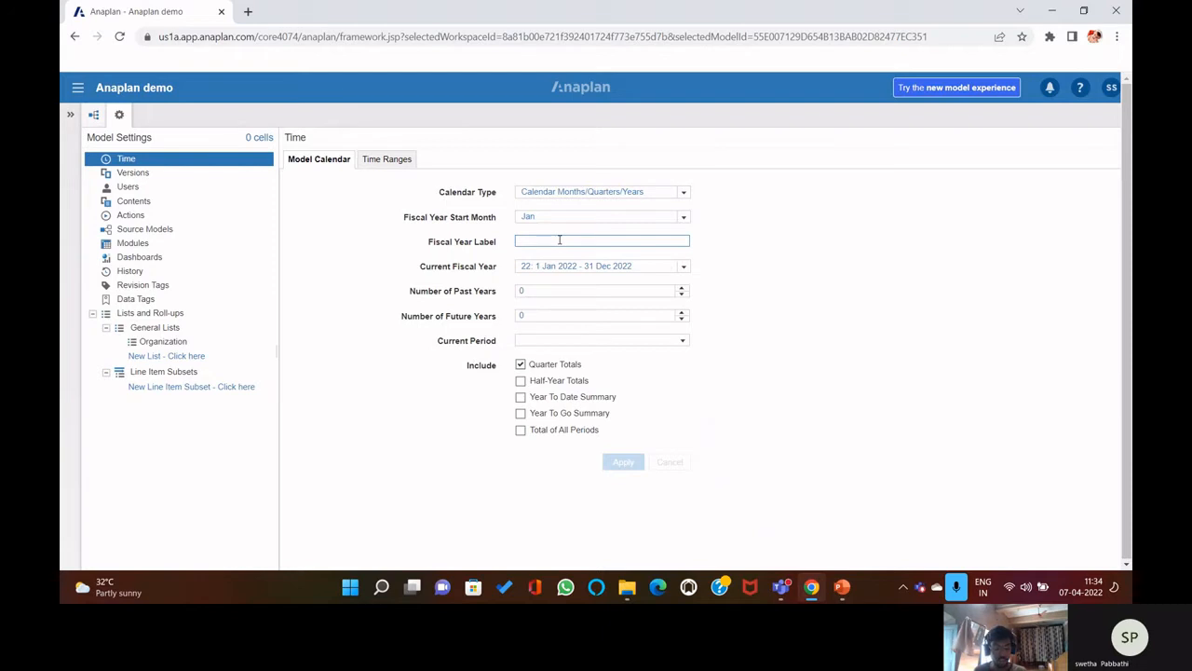
{"action": "type", "text": "cy"}
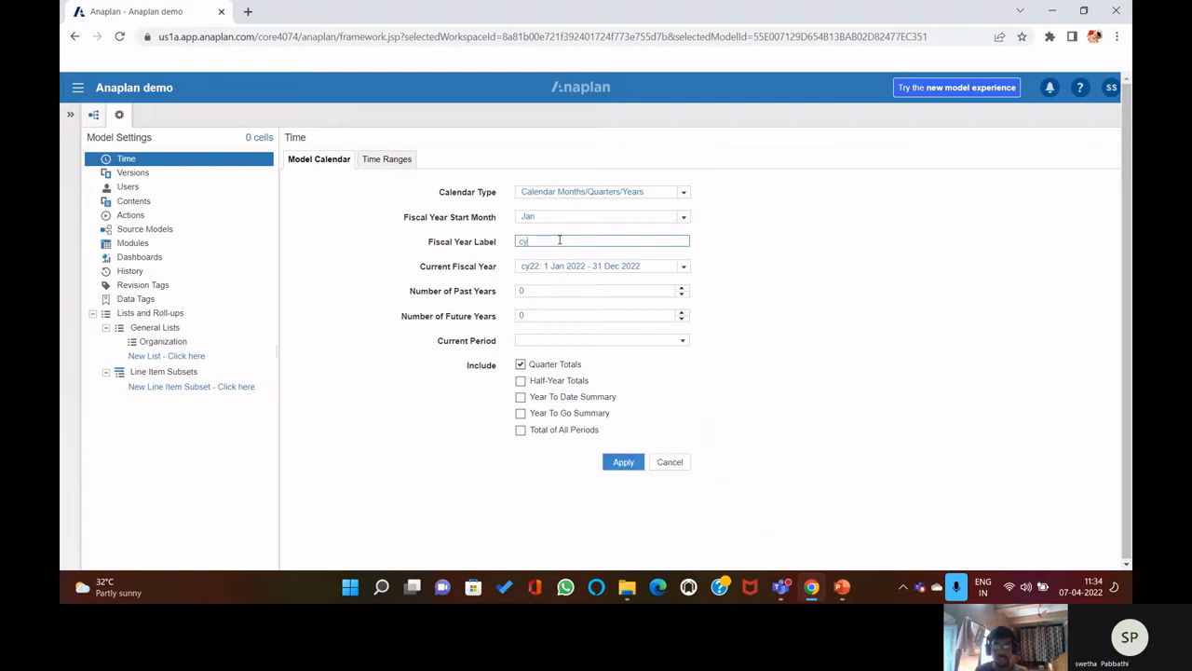
{"action": "key", "text": "BackSpace"}
{"action": "key", "text": "BackSpace"}
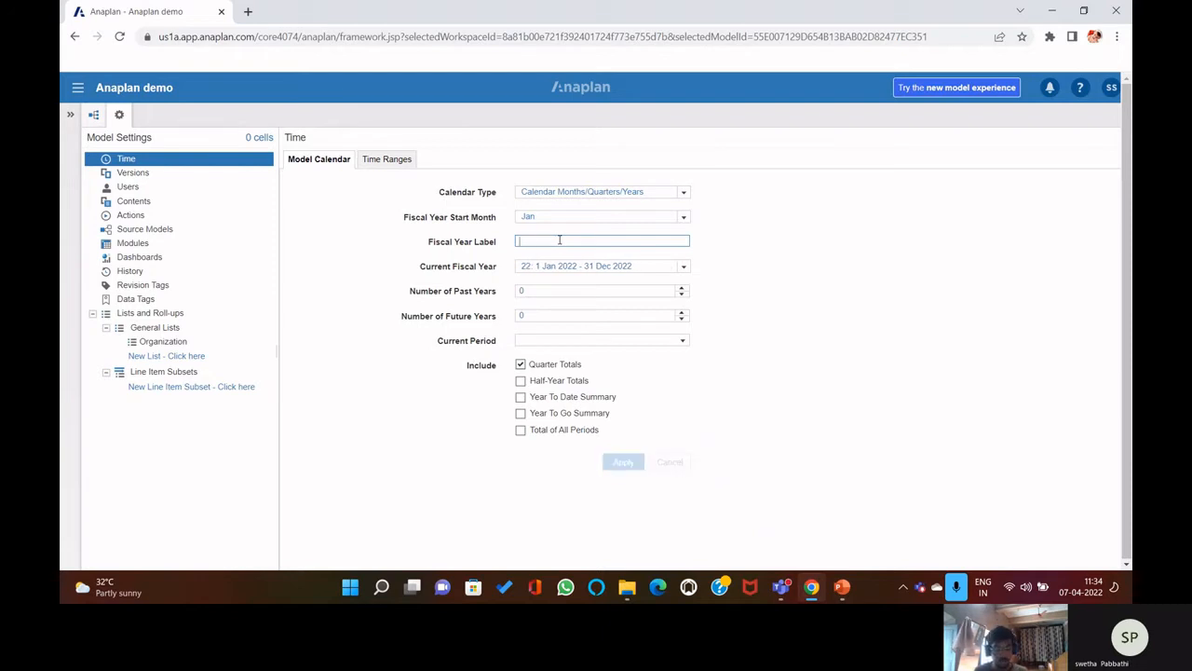
{"action": "type", "text": "FY"}
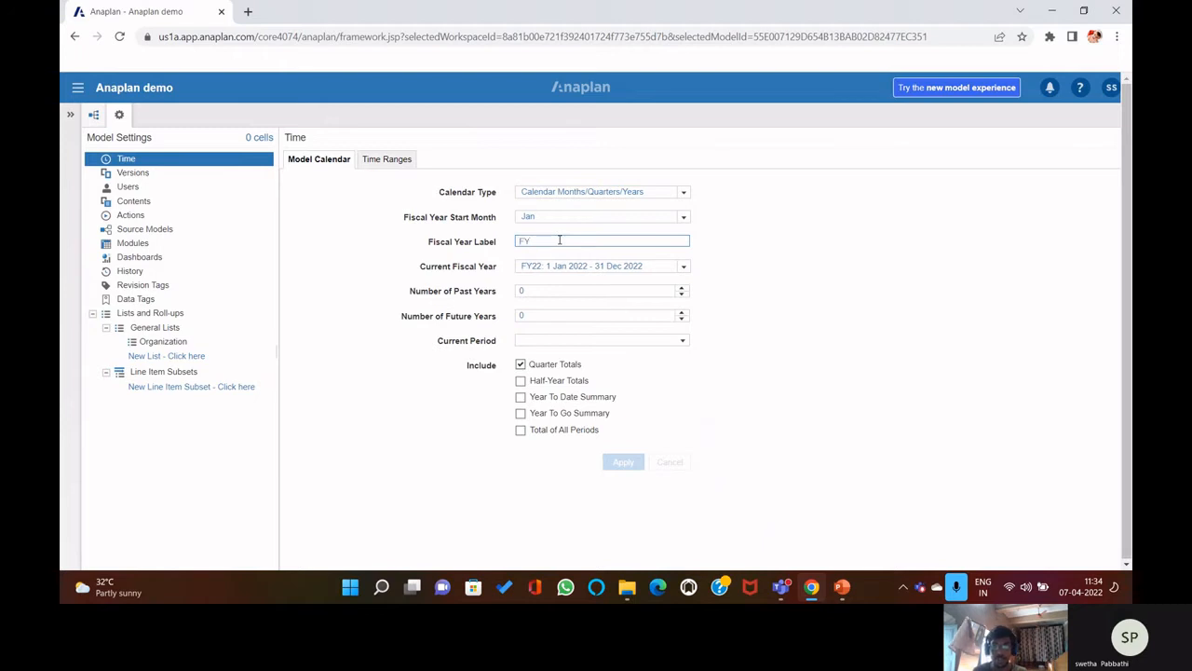
{"action": "left_click", "coordinate": [744, 254]}
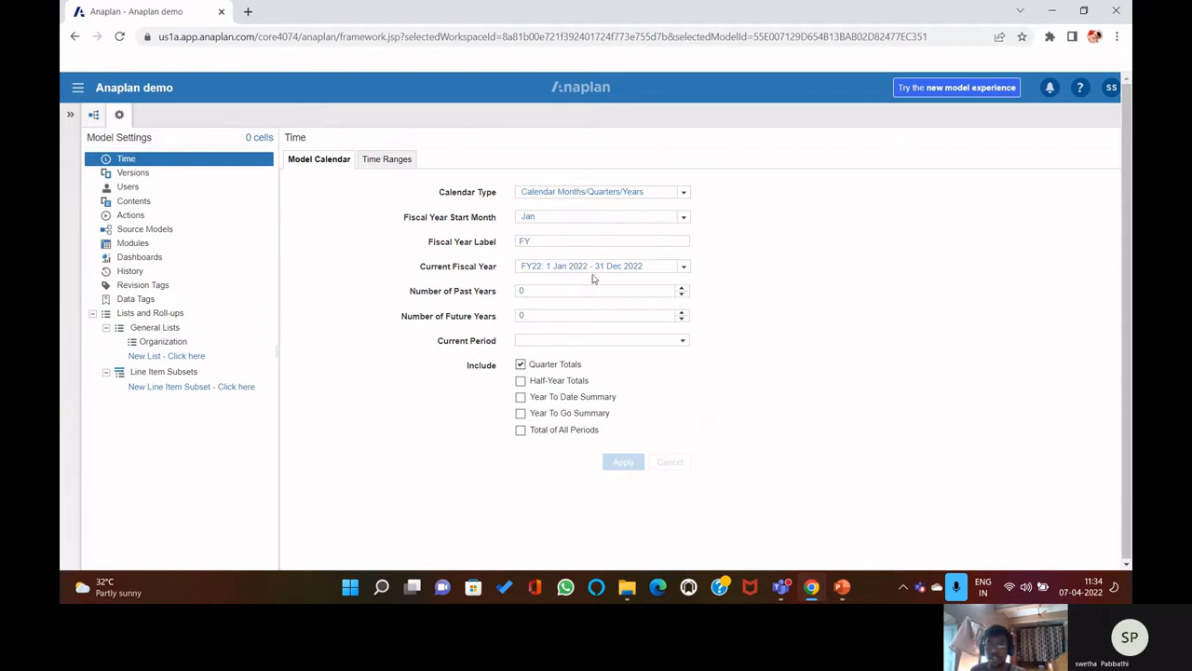
- Browse the current fiscal year options and try 2 past years, resetting the number of past years to 0
{"action": "left_click", "coordinate": [685, 267]}
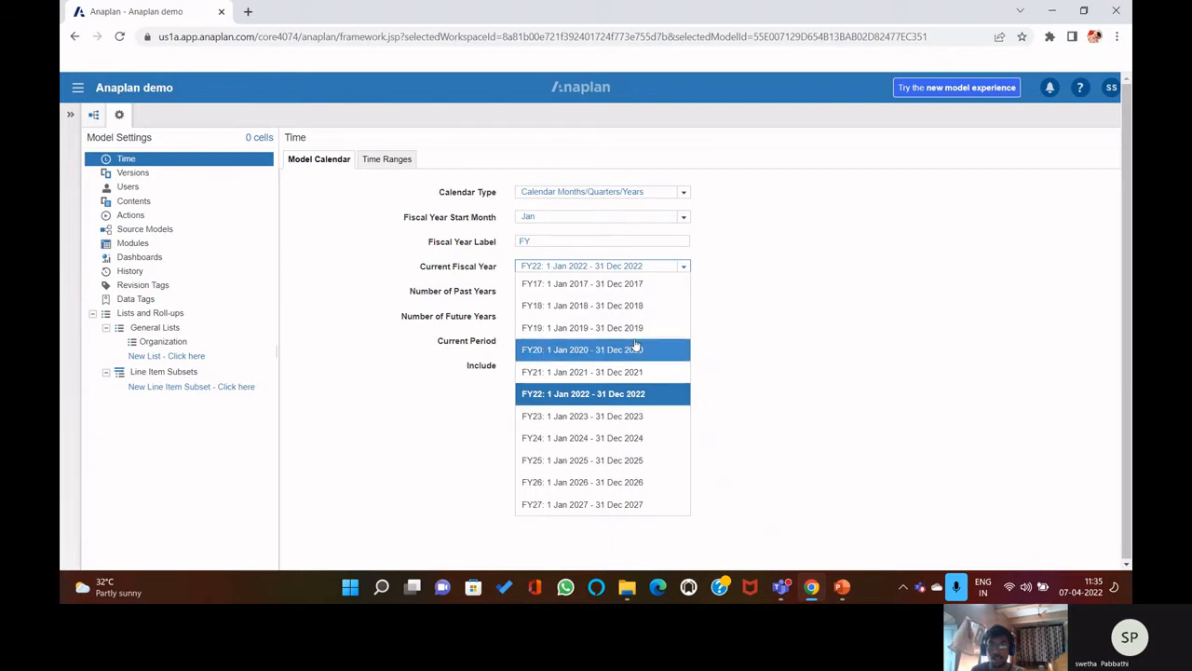
{"action": "left_click", "coordinate": [684, 268]}
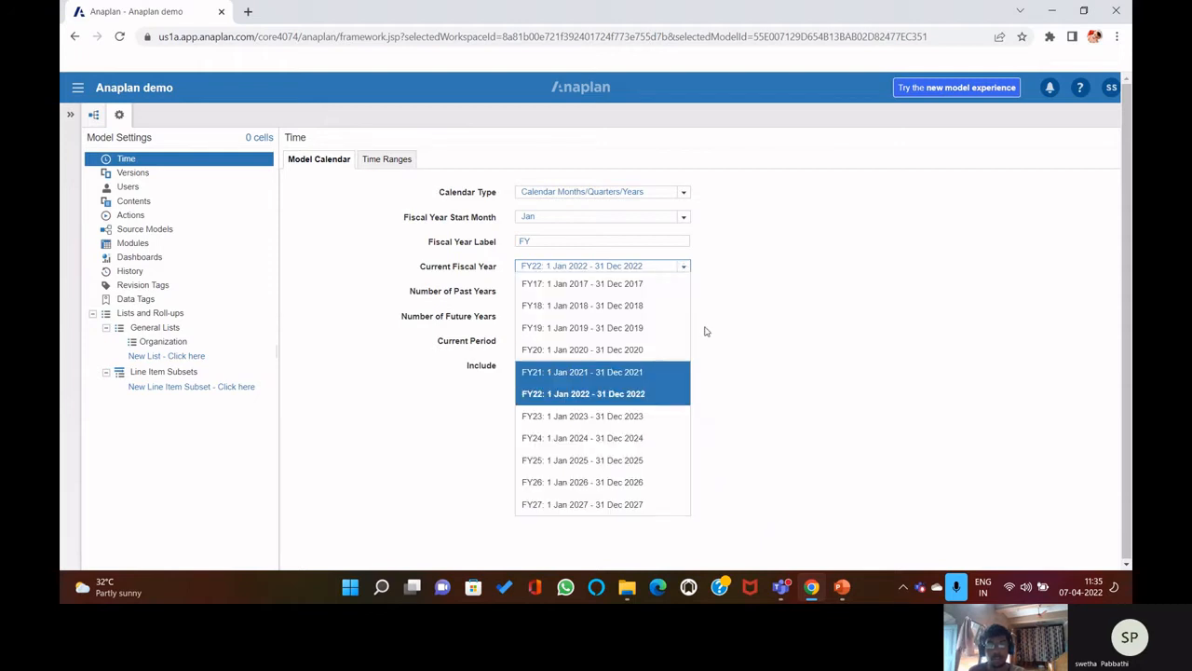
{"action": "left_click", "coordinate": [685, 269]}
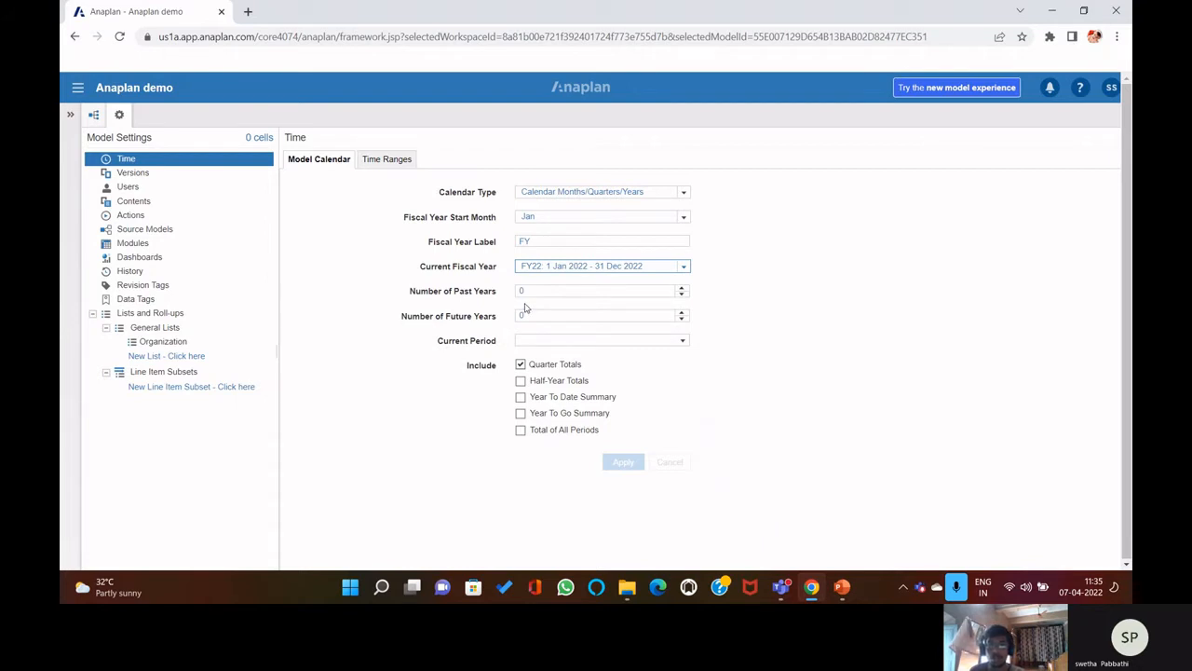
{"action": "left_click", "coordinate": [682, 291]}
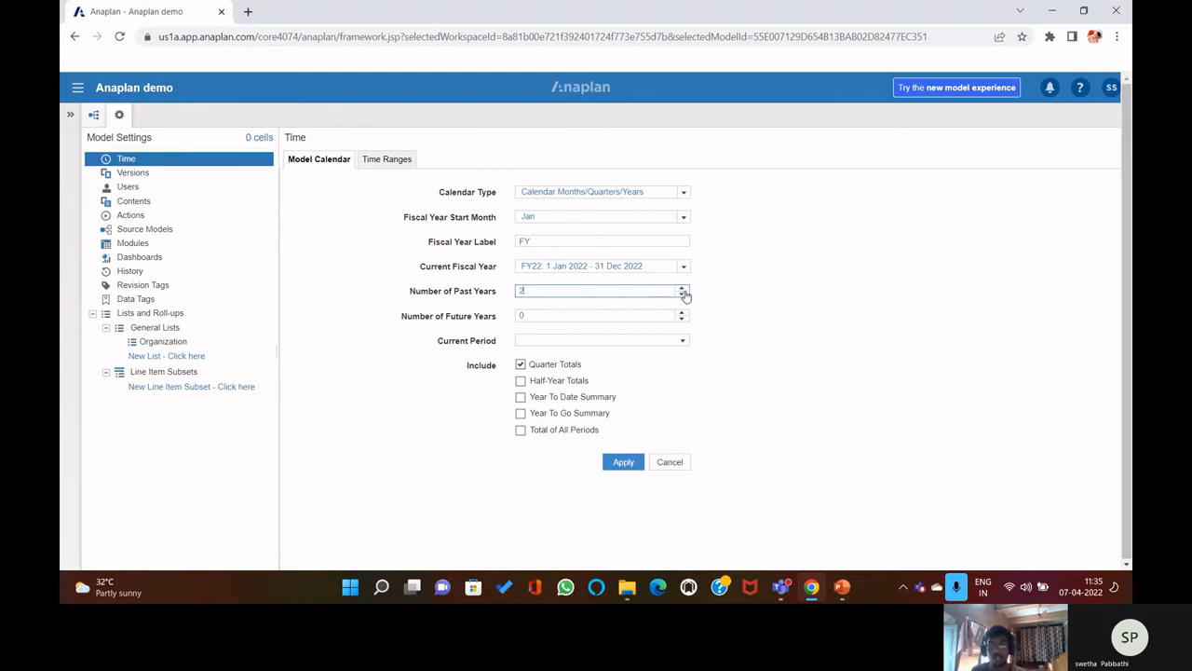
{"action": "left_click", "coordinate": [682, 295]}
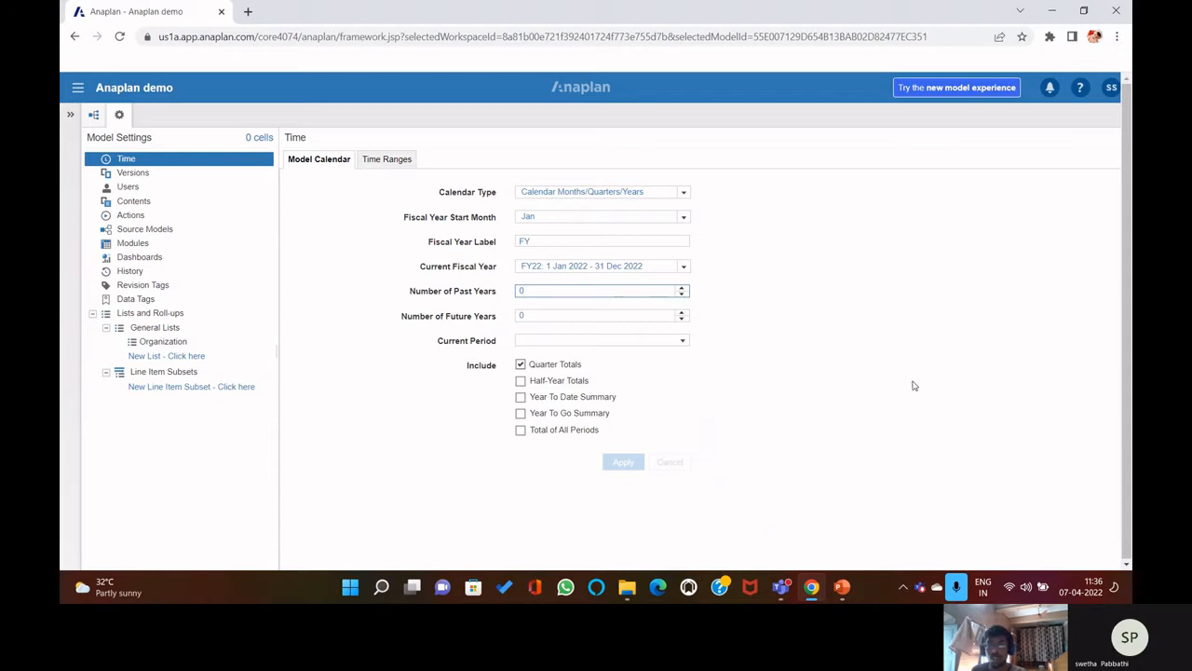
{"action": "left_click", "coordinate": [632, 316]}
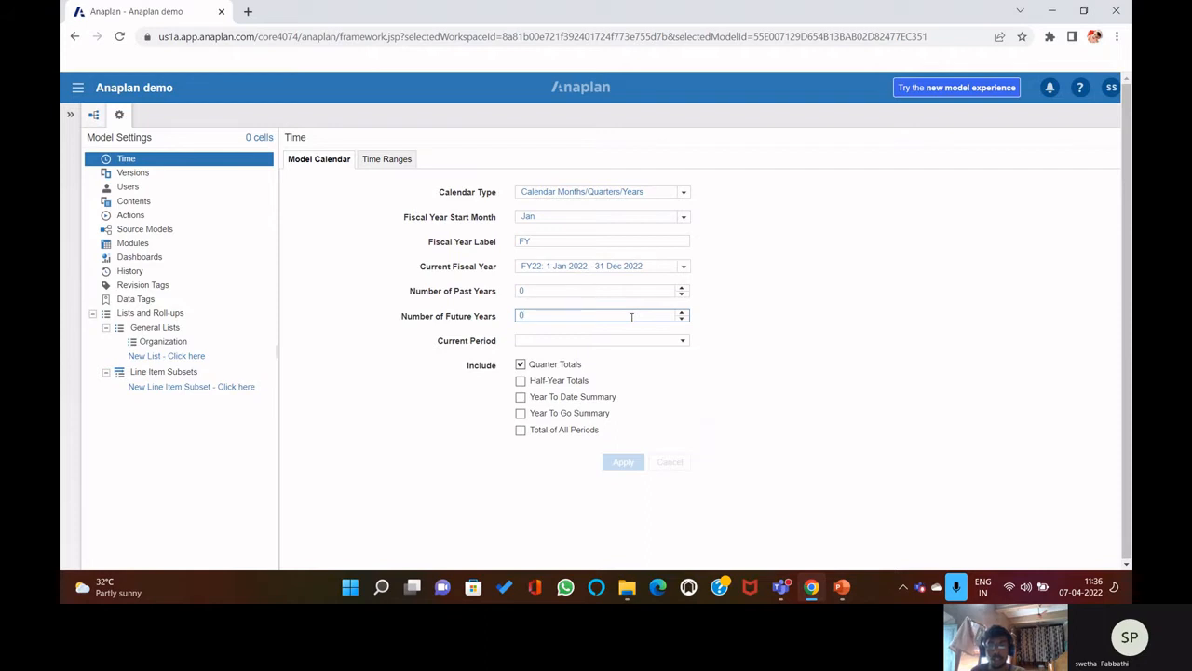
- Set the model calendar's current period to Jan 22 and exclude quarter totals
{"action": "left_click", "coordinate": [683, 340]}
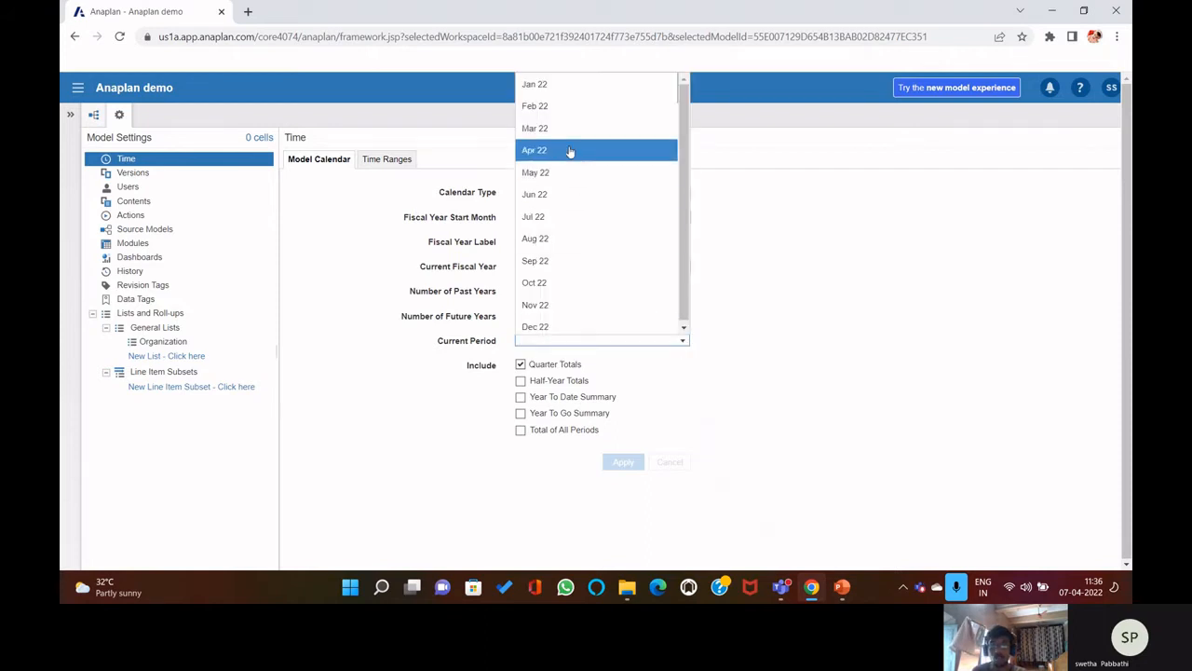
{"action": "left_click", "coordinate": [578, 85]}
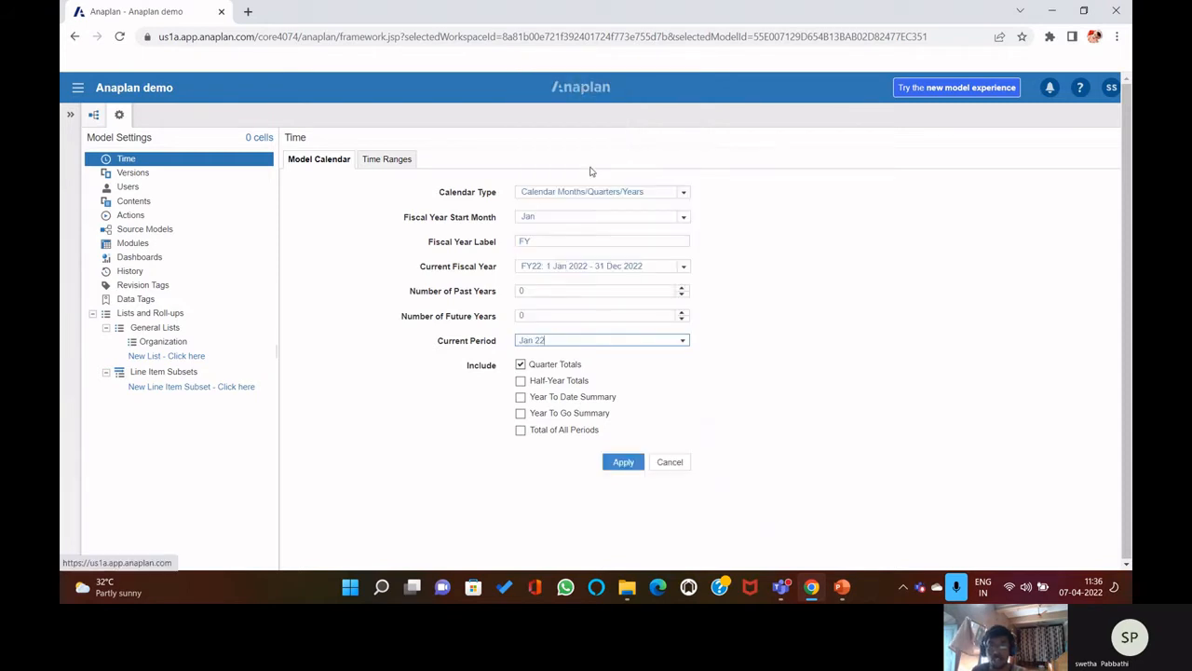
{"action": "left_click", "coordinate": [683, 341]}
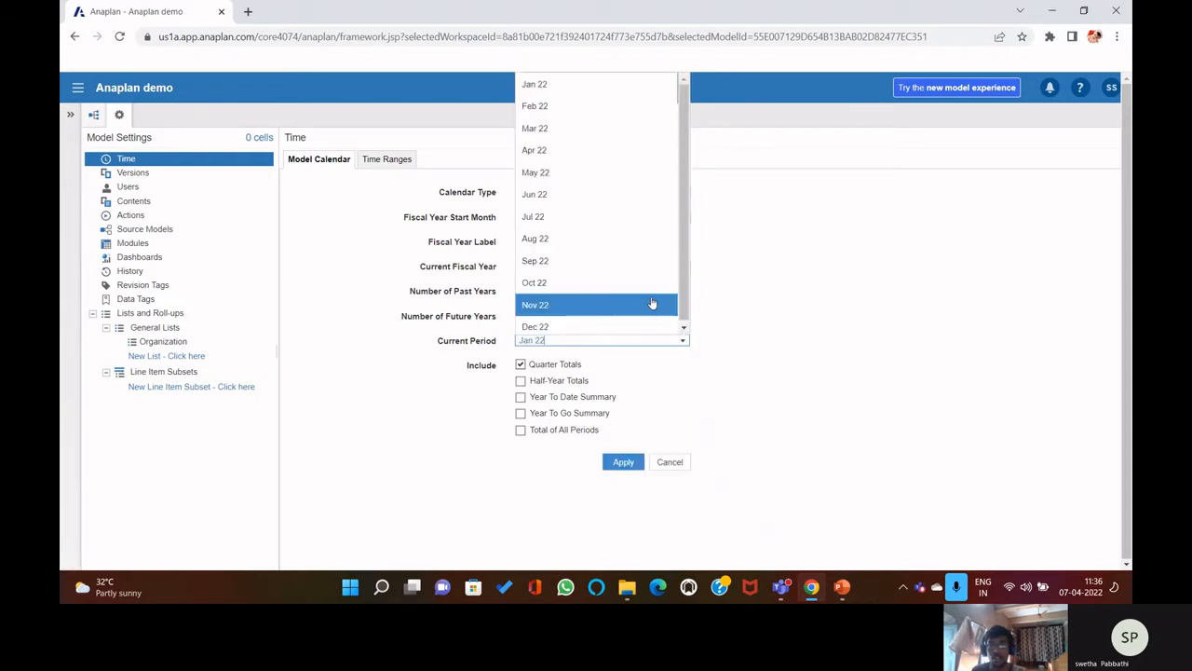
{"action": "left_click", "coordinate": [563, 85]}
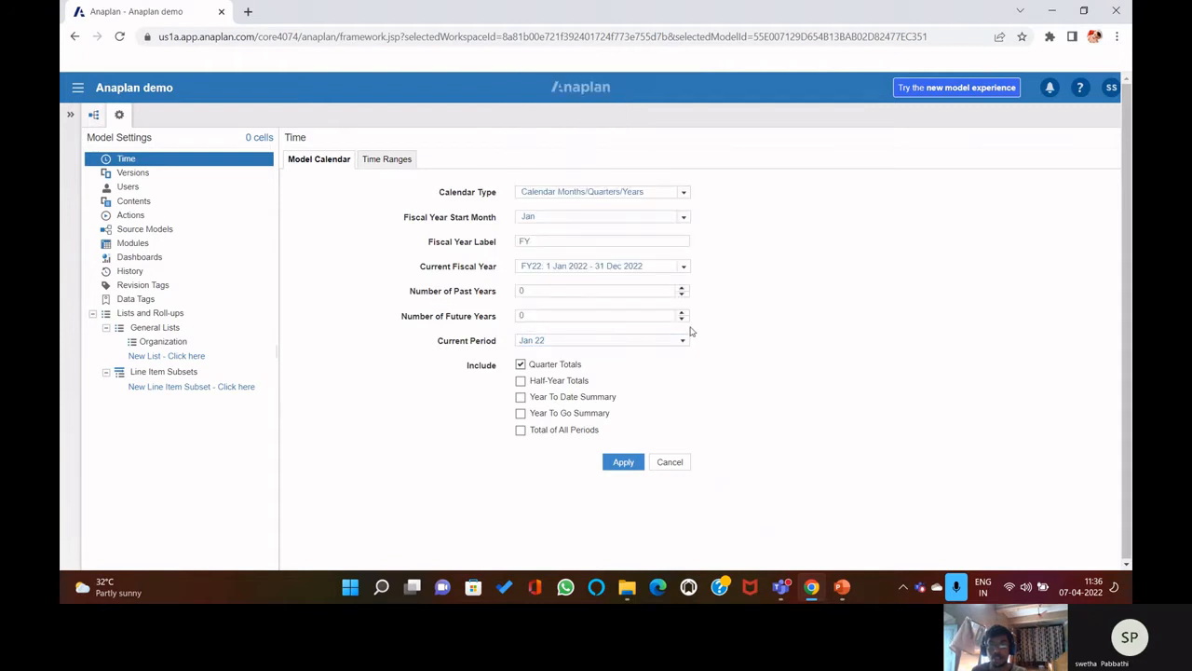
{"action": "left_click", "coordinate": [550, 365]}
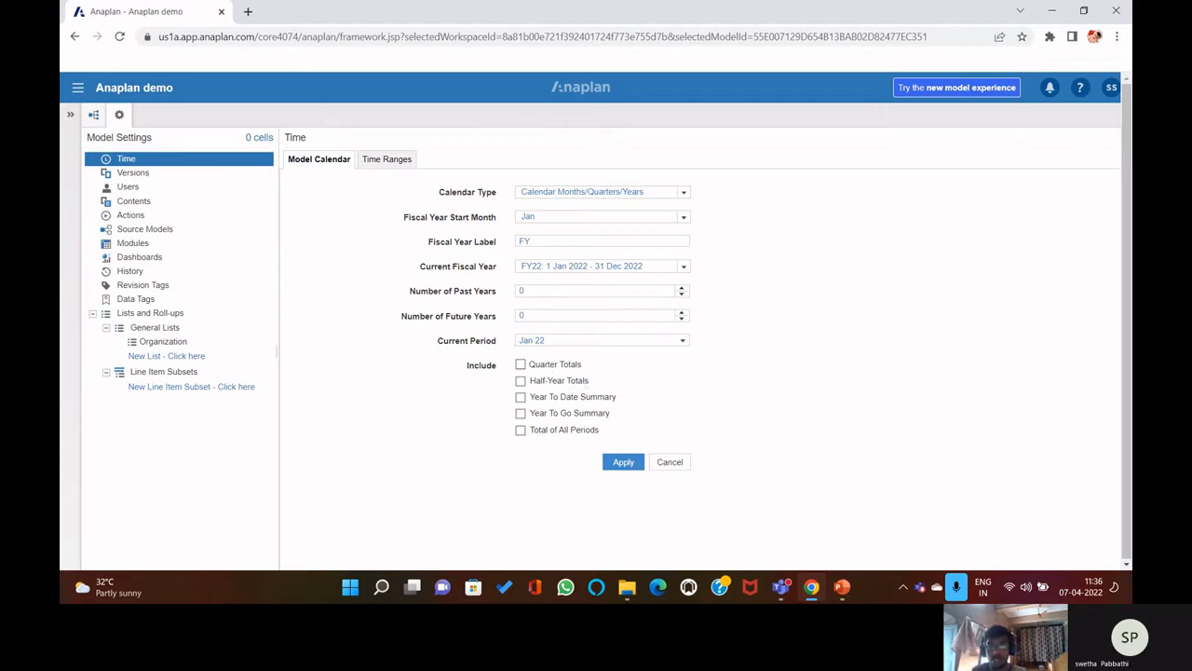
- Leave the Anaplan demo model for My Pages, applying and confirming the unsaved Time Settings changes
{"action": "left_click", "coordinate": [842, 586]}
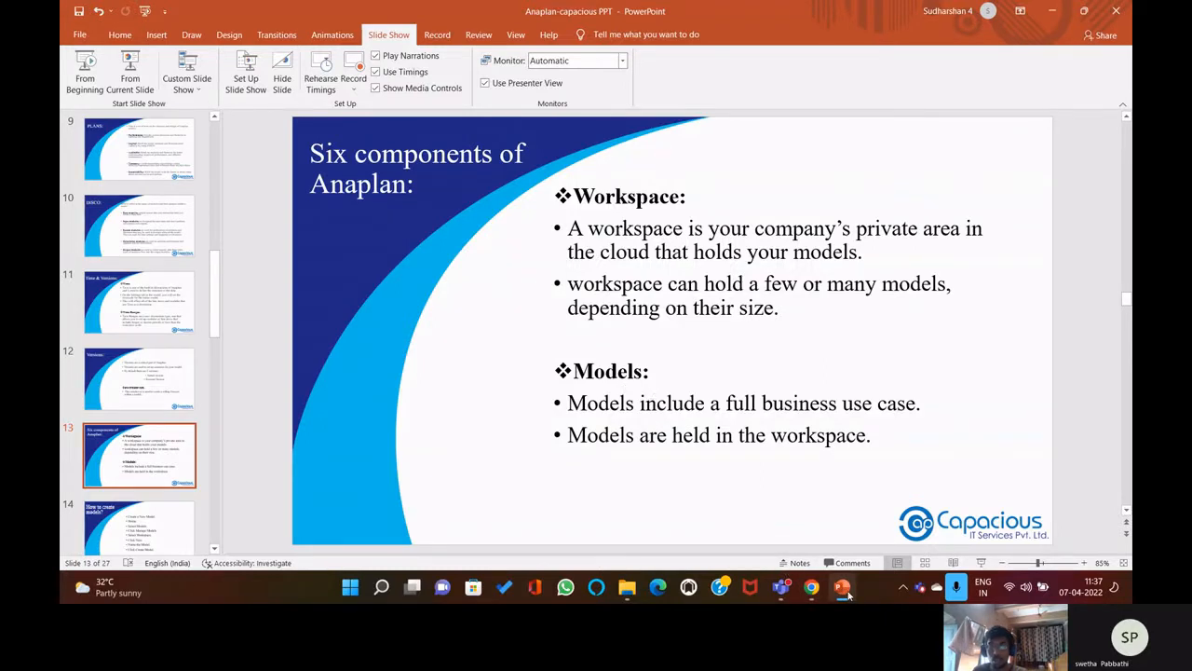
{"action": "left_click", "coordinate": [844, 589]}
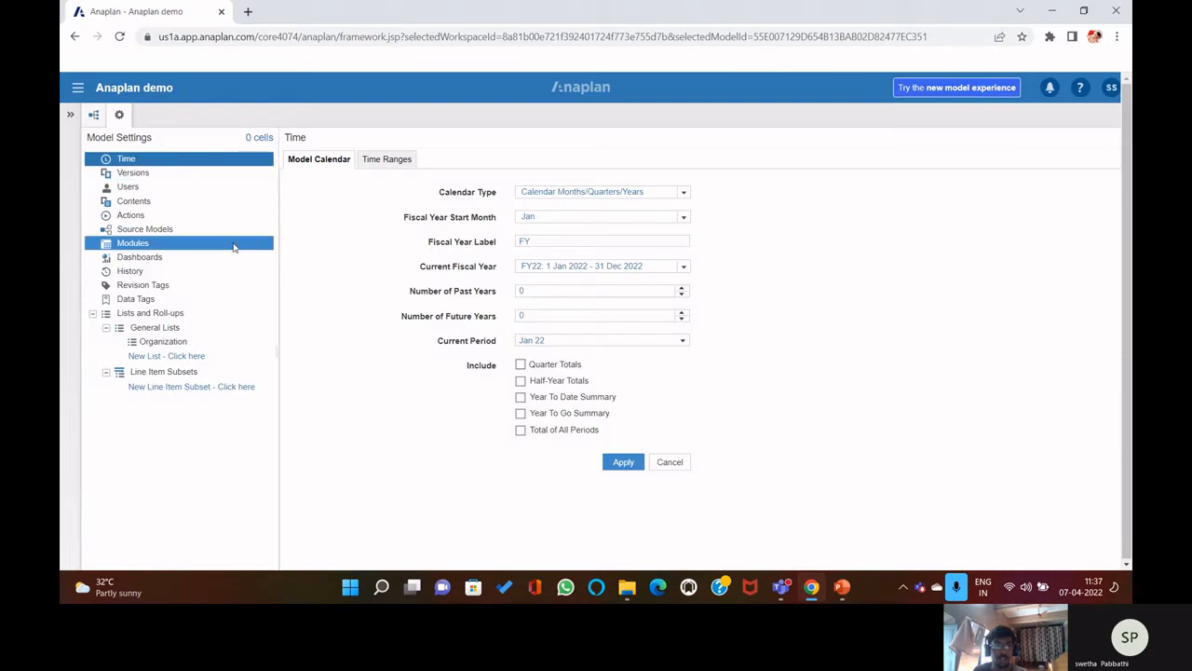
{"action": "left_click", "coordinate": [79, 89]}
{"action": "left_click", "coordinate": [103, 161]}
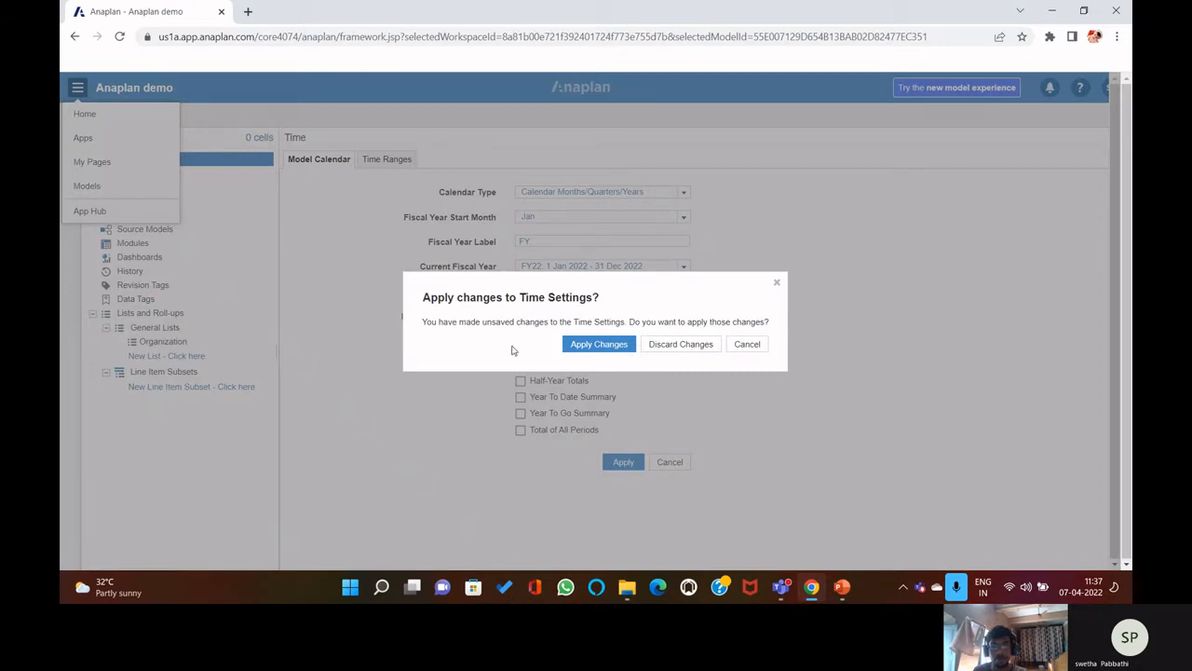
{"action": "left_click", "coordinate": [578, 348]}
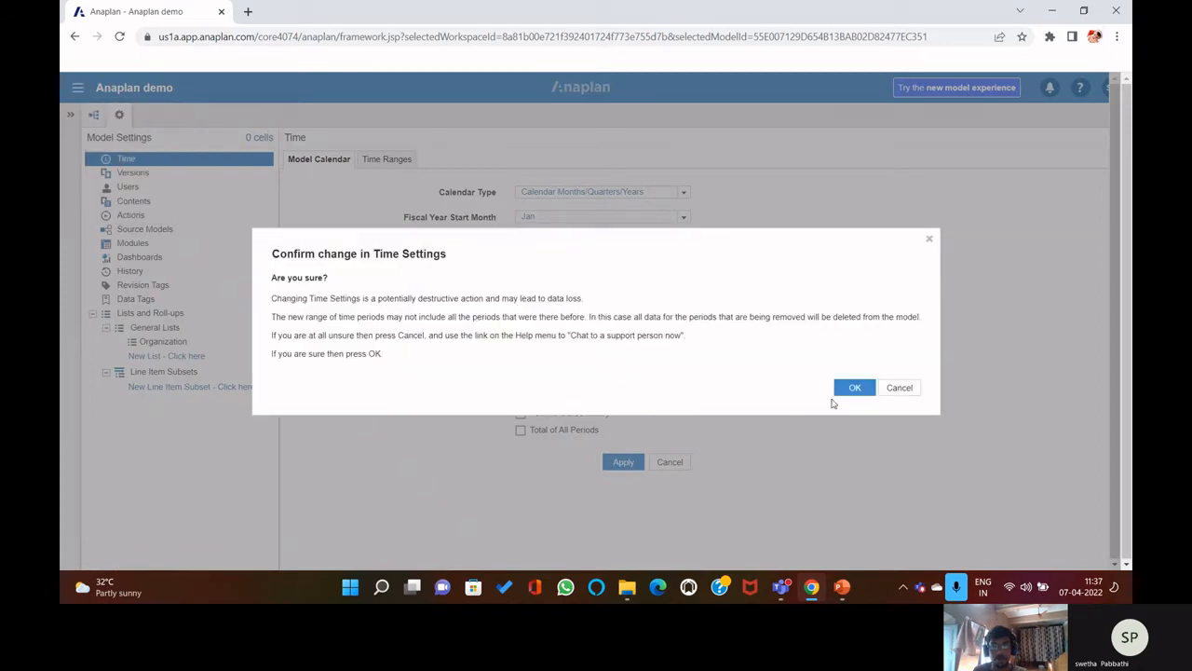
{"action": "left_click", "coordinate": [853, 386]}
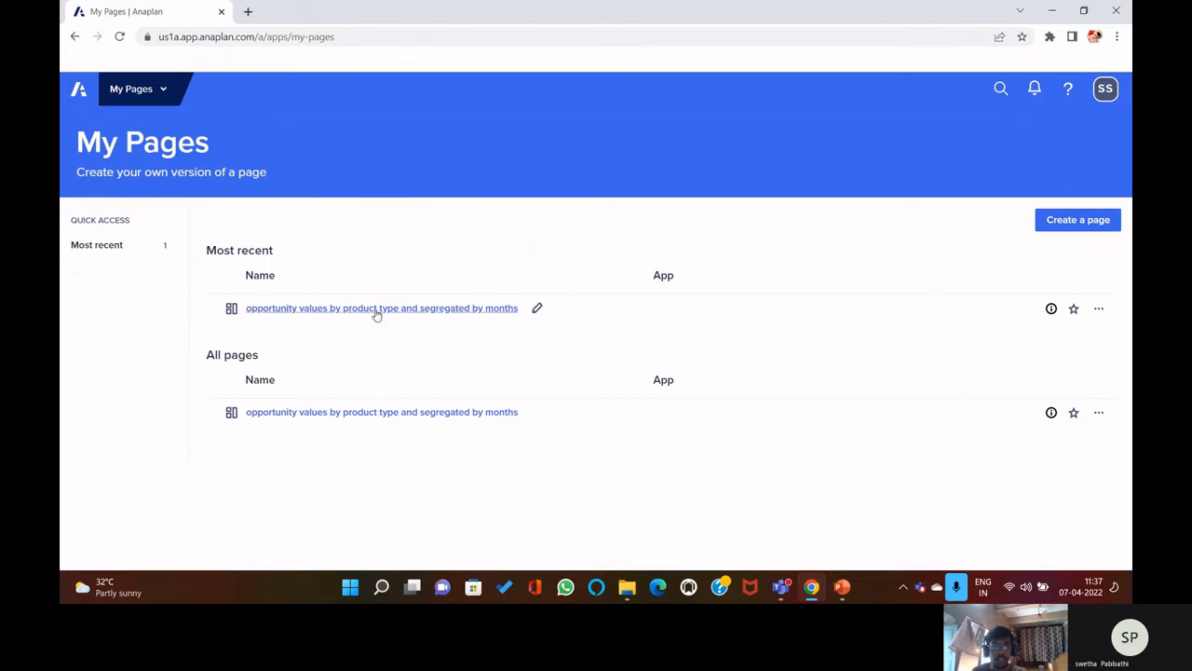
- Delete the model named size from the Talent builder 262 workspace through model management
{"action": "left_click", "coordinate": [165, 92]}
{"action": "left_click", "coordinate": [146, 198]}
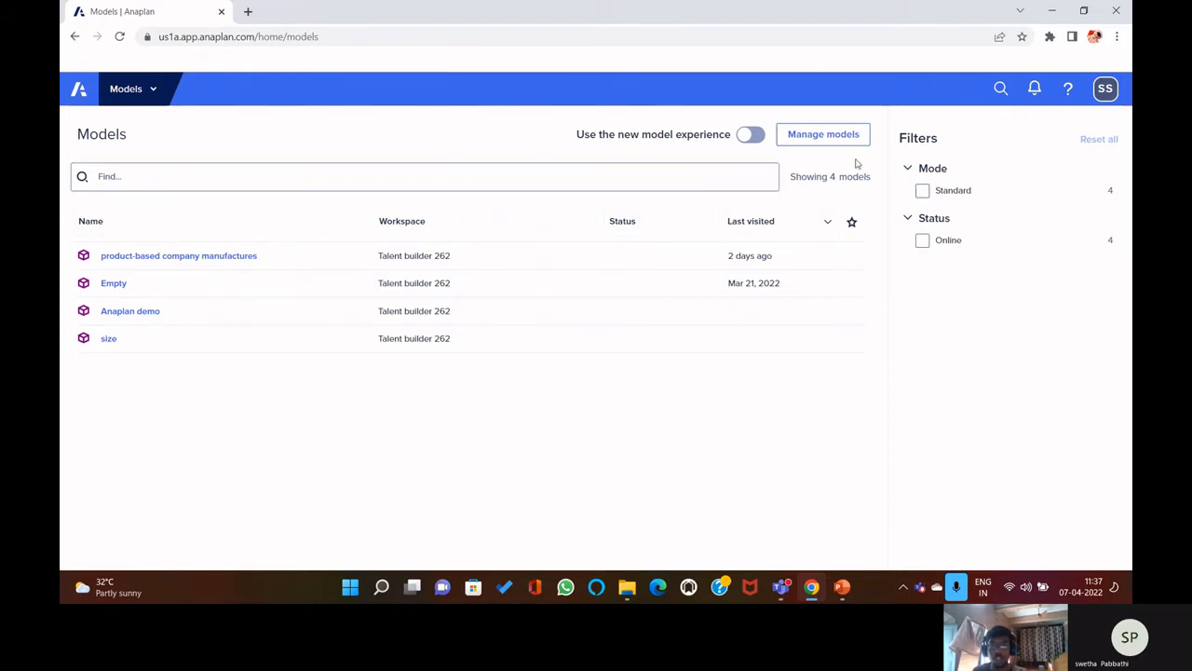
{"action": "left_click", "coordinate": [841, 135]}
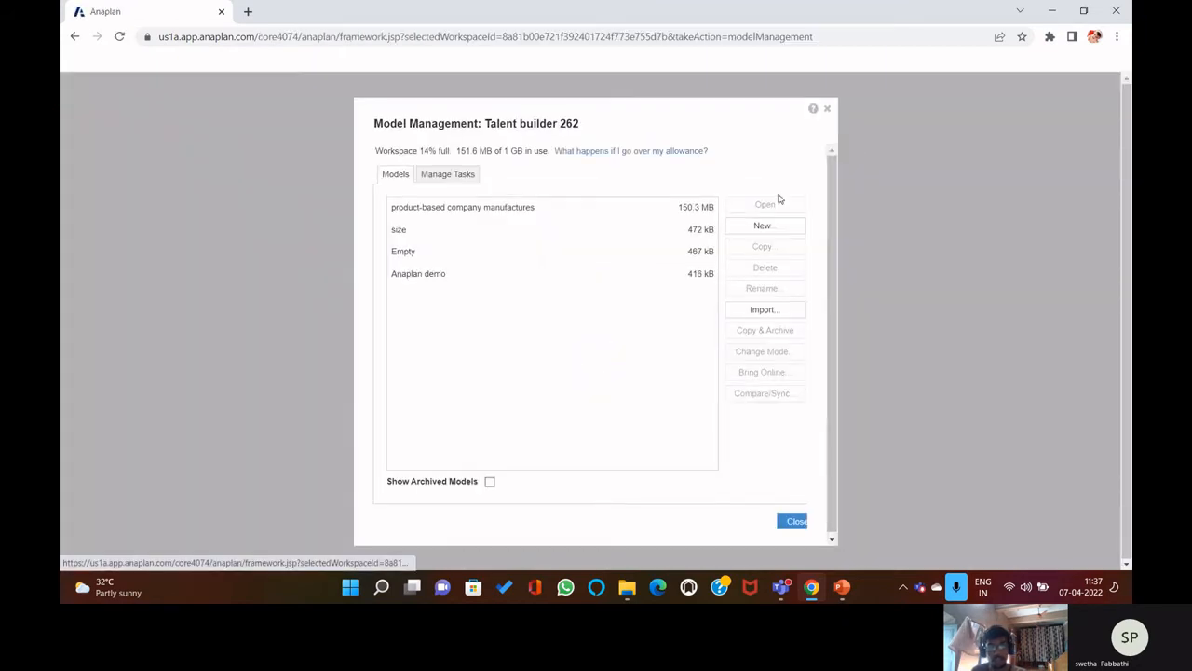
{"action": "left_click", "coordinate": [609, 282]}
{"action": "left_click", "coordinate": [460, 231]}
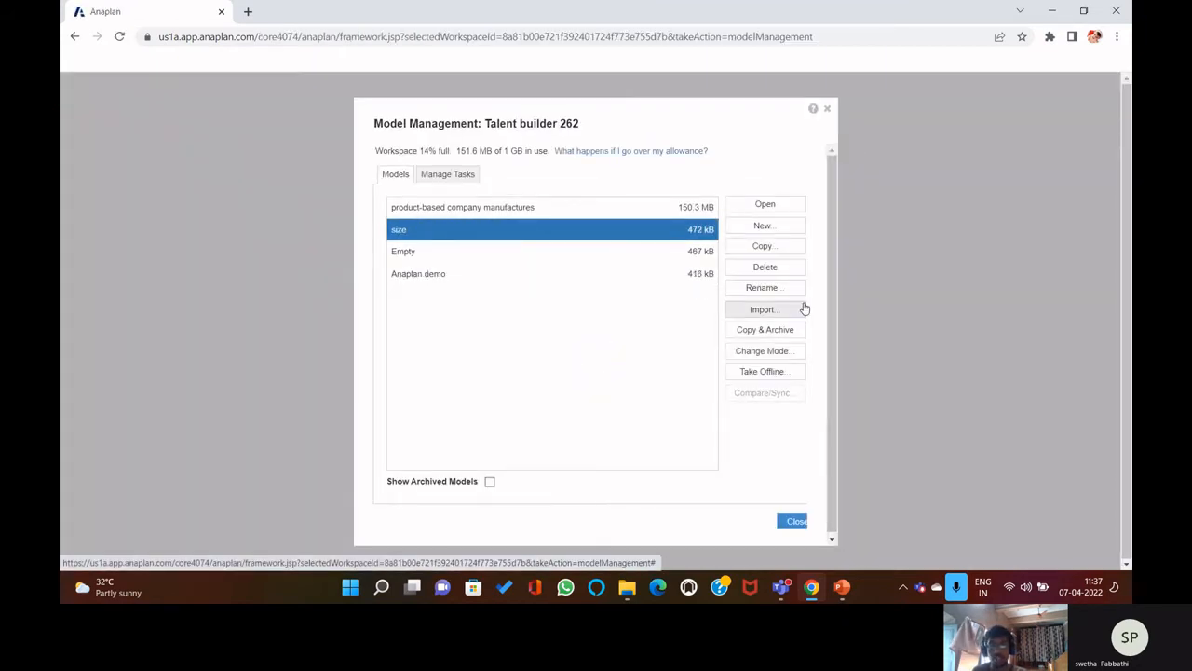
{"action": "left_click", "coordinate": [769, 272]}
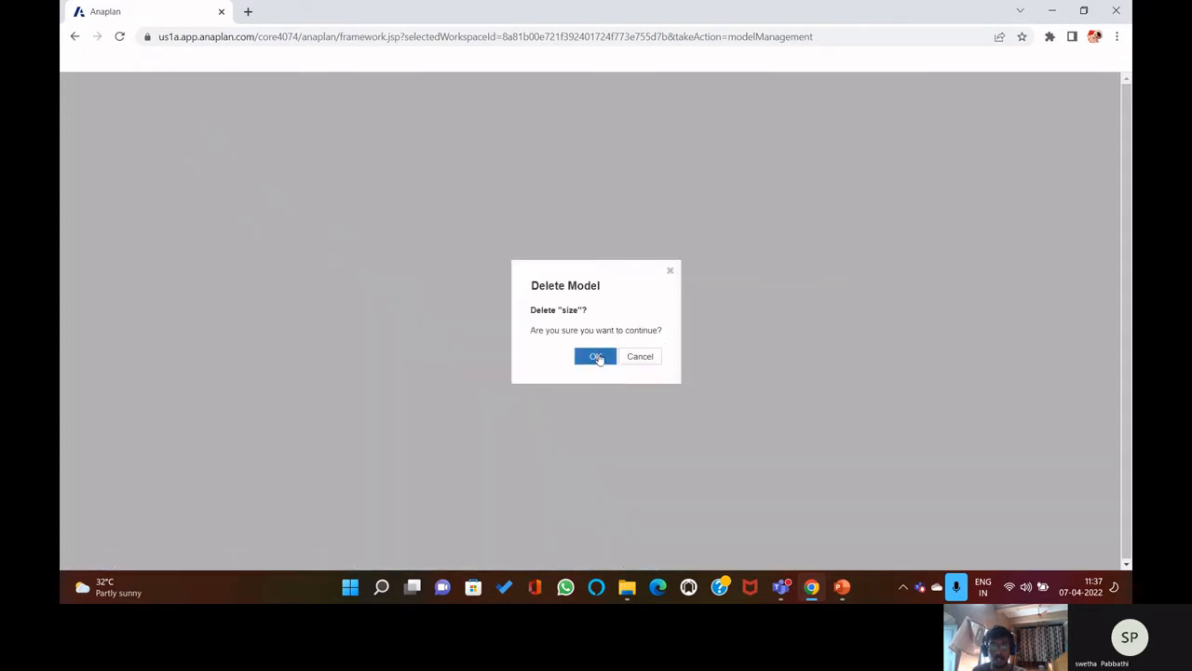
{"action": "left_click", "coordinate": [597, 356]}
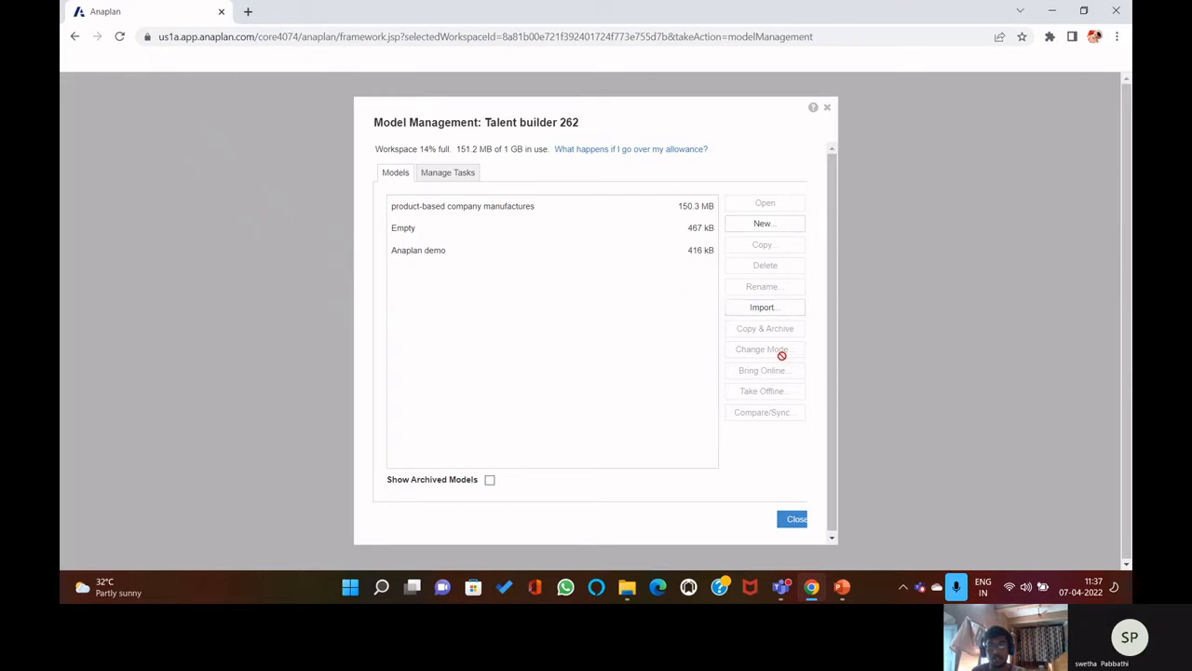
- Close model management and open the Anaplan demo model from the home page
{"action": "left_click", "coordinate": [787, 519]}
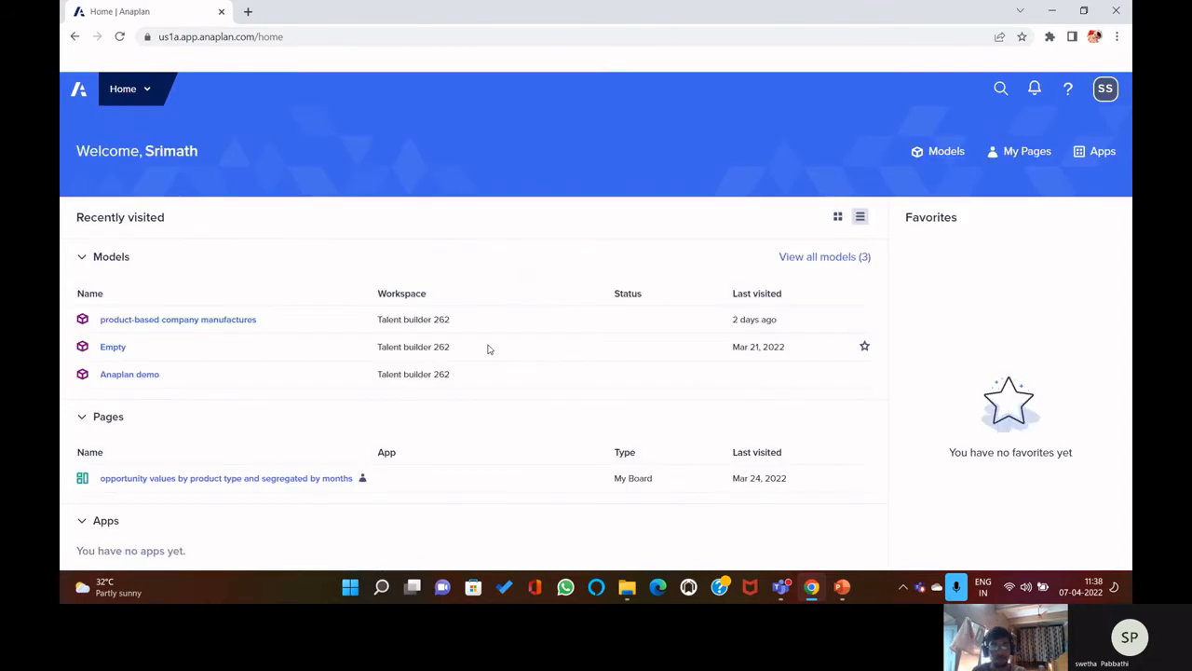
{"action": "left_click", "coordinate": [126, 374]}
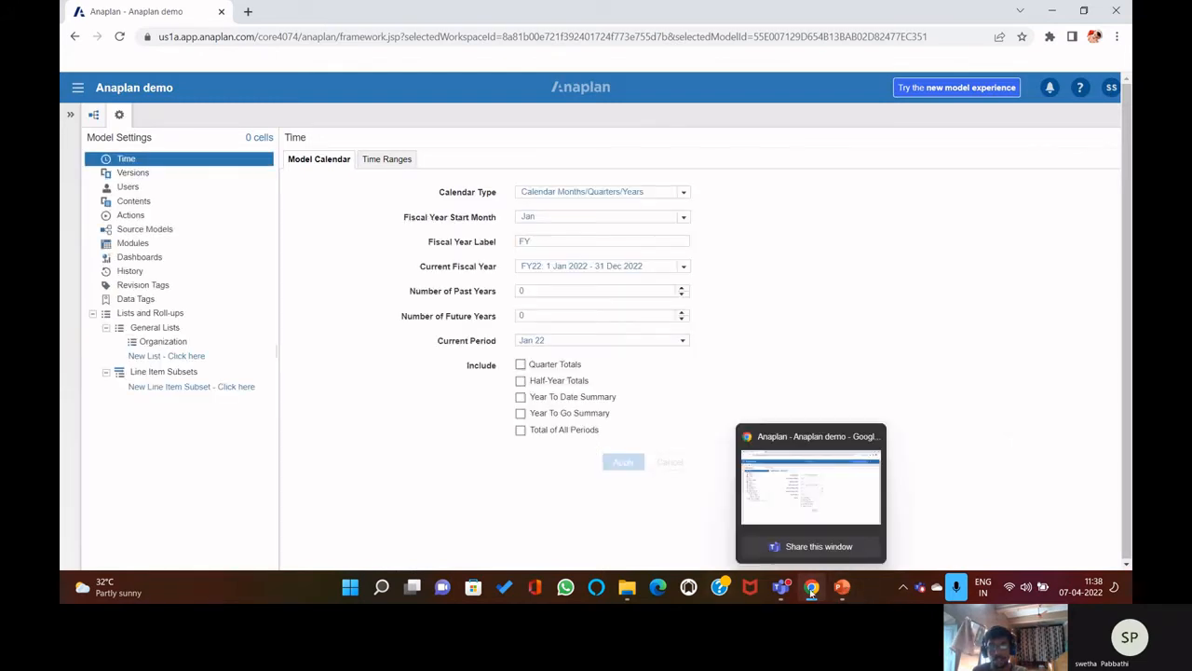
- Switch to the PowerPoint presentation to review the Six components of Anaplan and How to create models slides, returning to Anaplan
{"action": "left_click", "coordinate": [841, 587]}
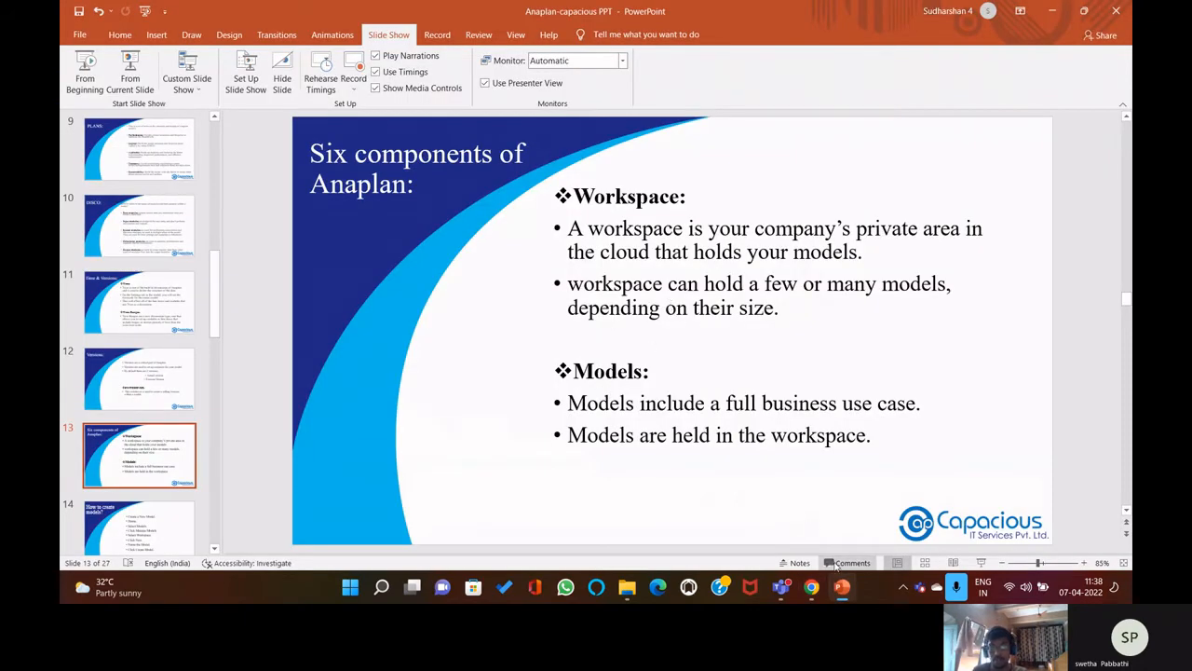
{"action": "left_click", "coordinate": [841, 587]}
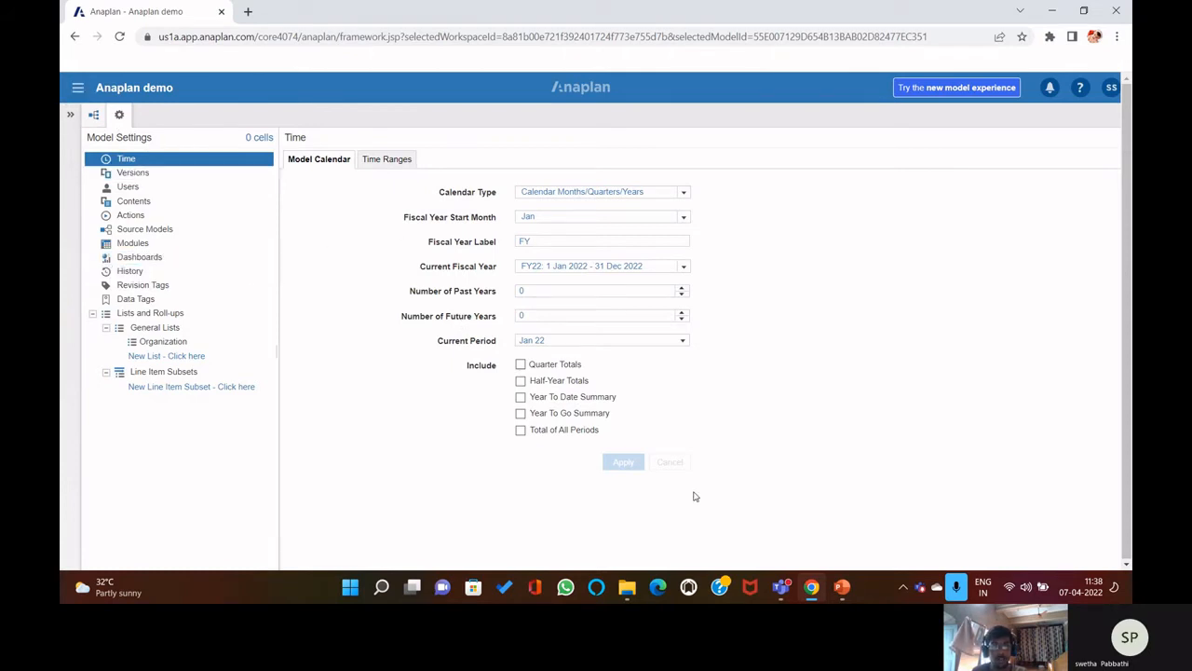
{"action": "left_click", "coordinate": [841, 587]}
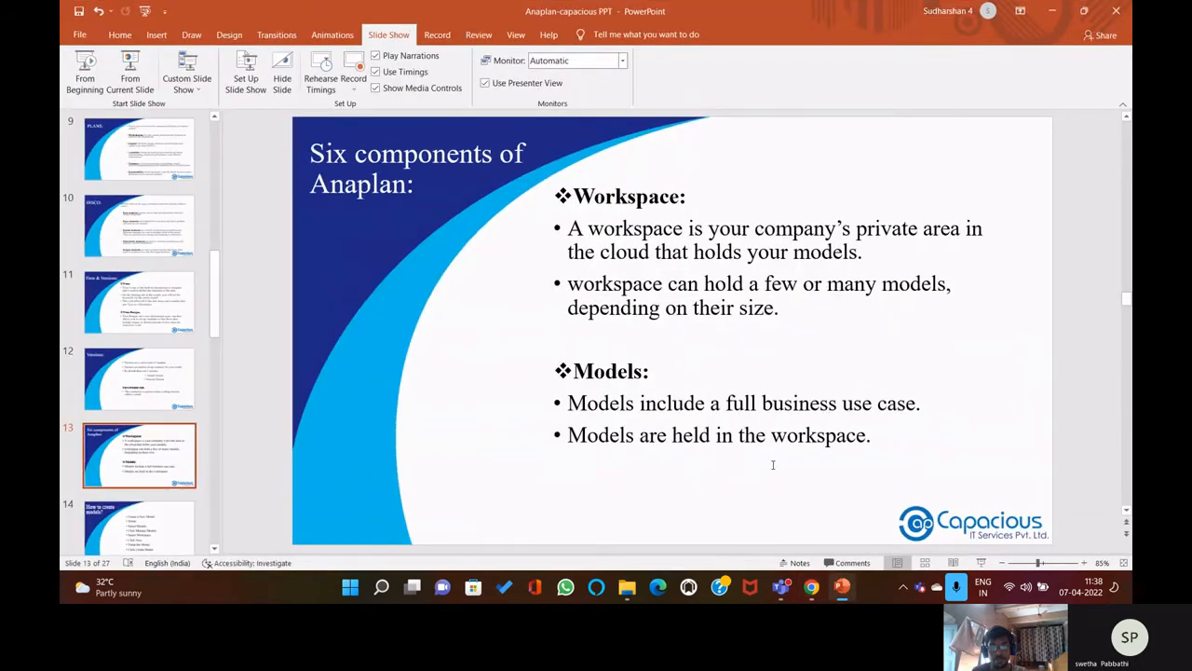
{"action": "scroll", "coordinate": [716, 386], "scroll_direction": "down", "scroll_amount": 1}
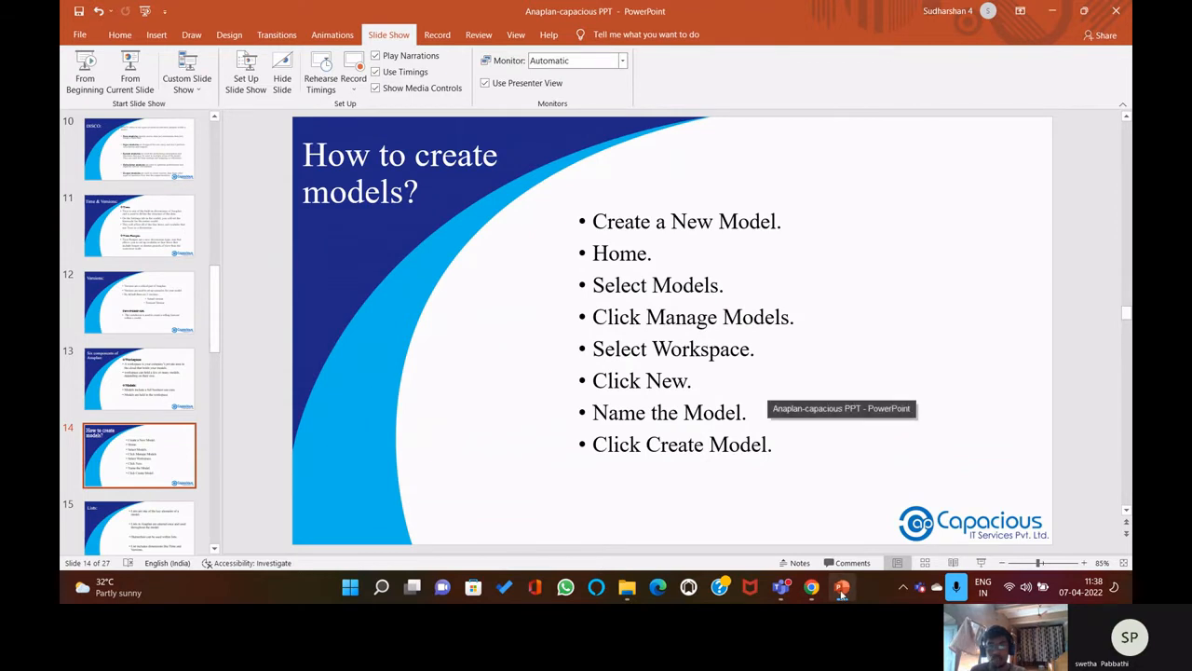
{"action": "left_click", "coordinate": [841, 587]}
- Create a new model named anaplan1 in the Talent builder 262 workspace through model management
{"action": "left_click", "coordinate": [79, 89]}
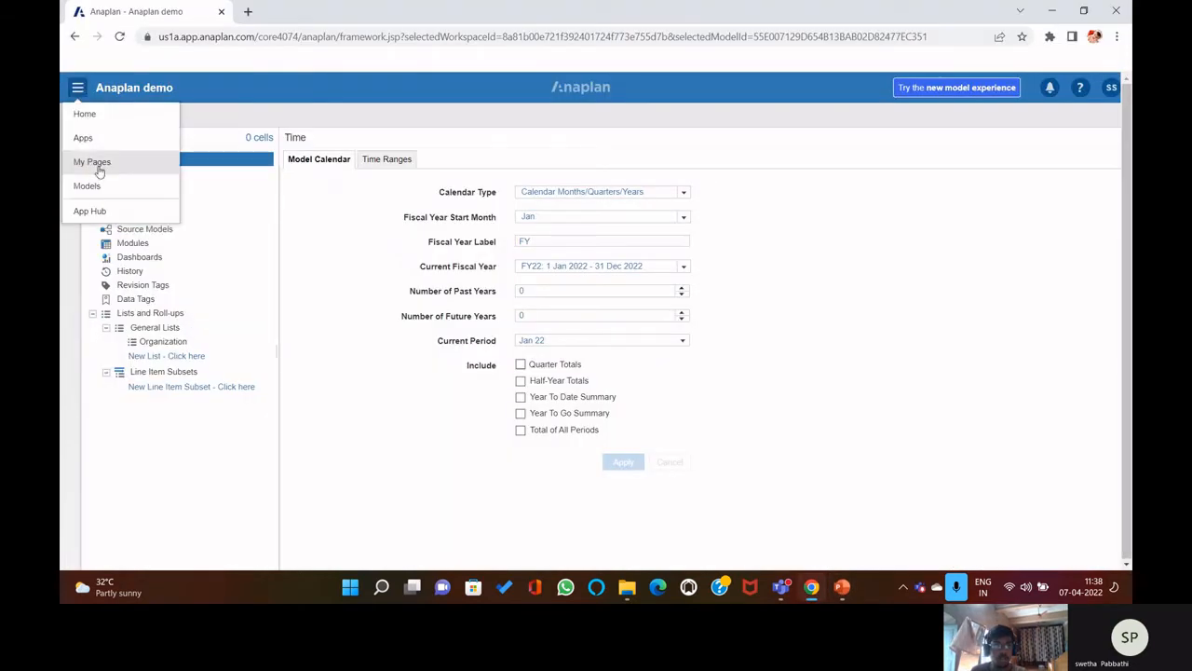
{"action": "left_click", "coordinate": [98, 188]}
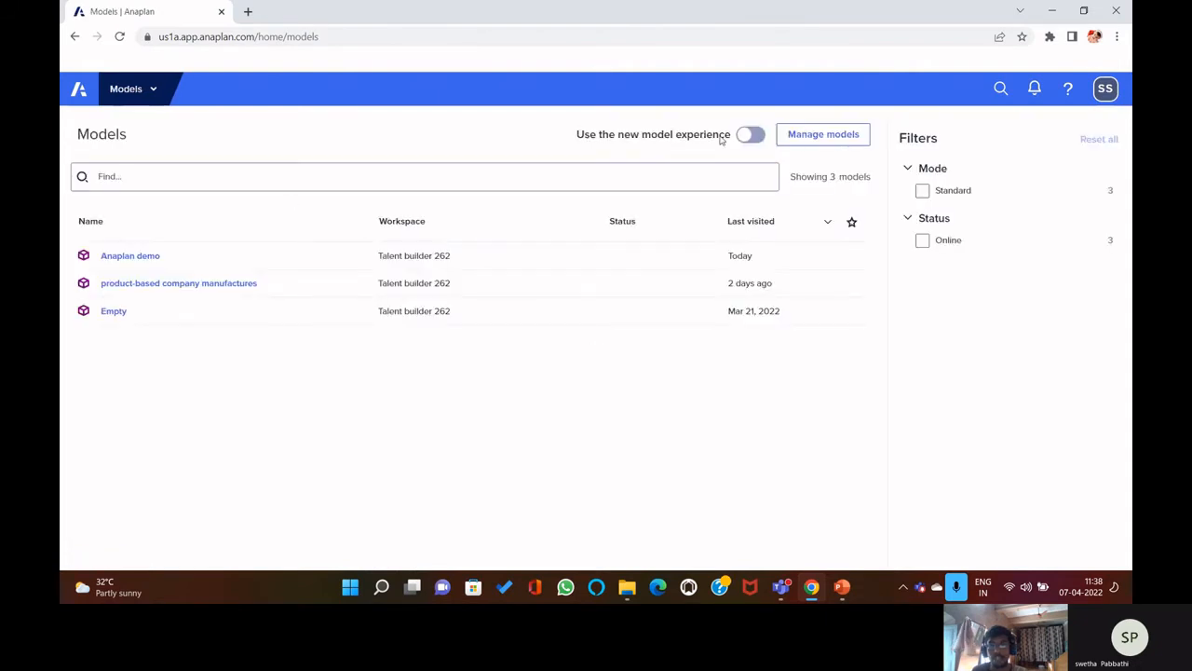
{"action": "left_click", "coordinate": [846, 136]}
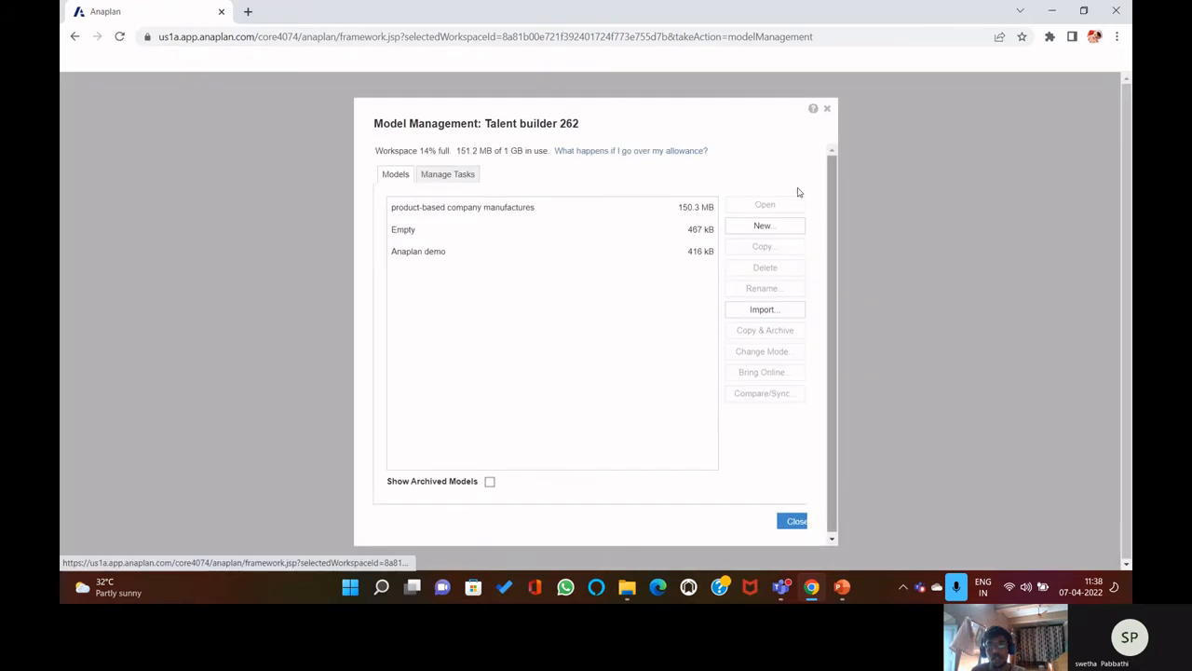
{"action": "left_click", "coordinate": [782, 229]}
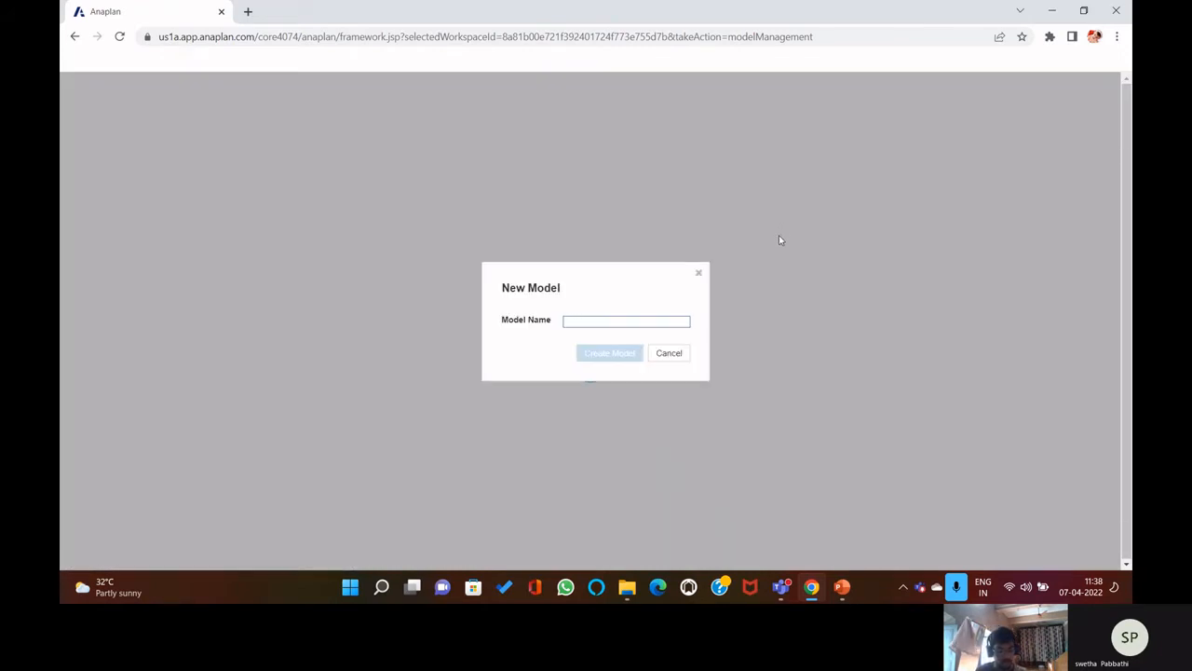
{"action": "type", "text": "anaplan1"}
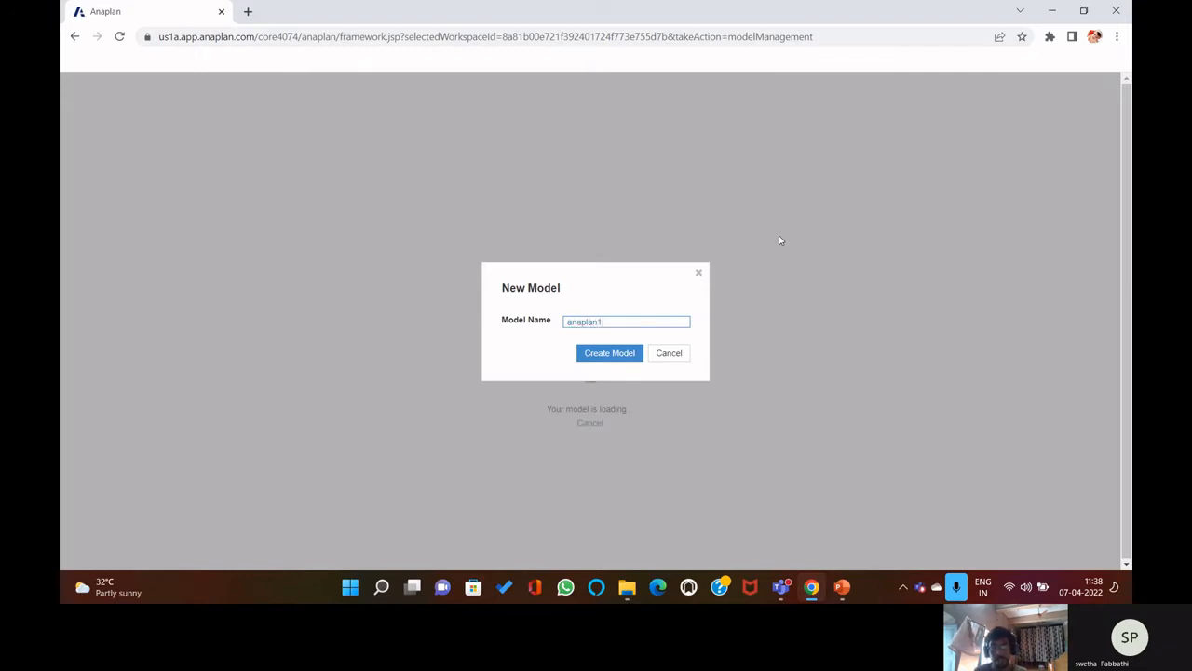
{"action": "key", "text": "Return"}
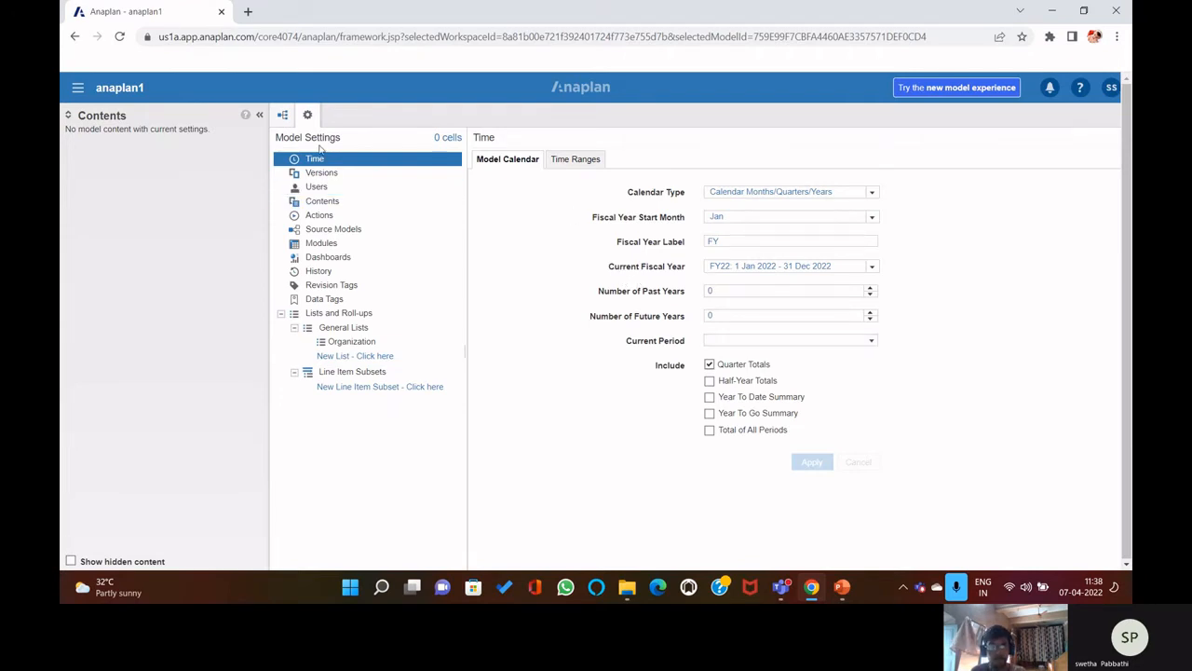
- Collapse the contents pane of anaplan1, return to the models list and reopen the Anaplan demo model
{"action": "left_click", "coordinate": [260, 115]}
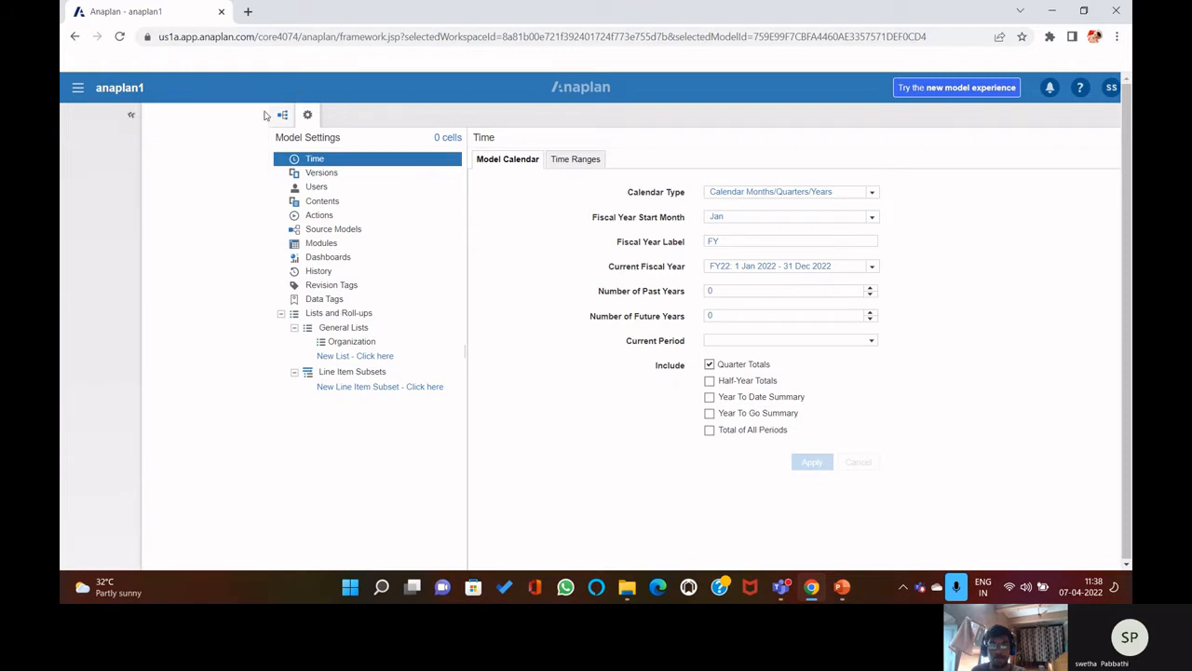
{"action": "left_click", "coordinate": [77, 87]}
{"action": "left_click", "coordinate": [90, 187]}
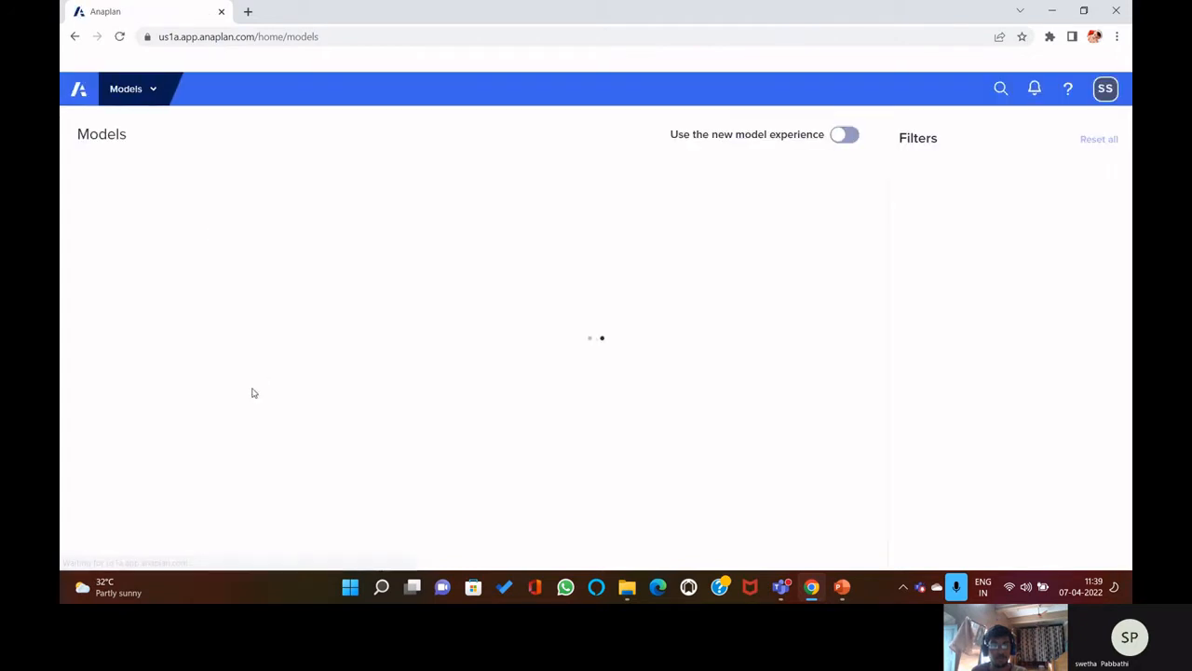
{"action": "left_click", "coordinate": [154, 257]}
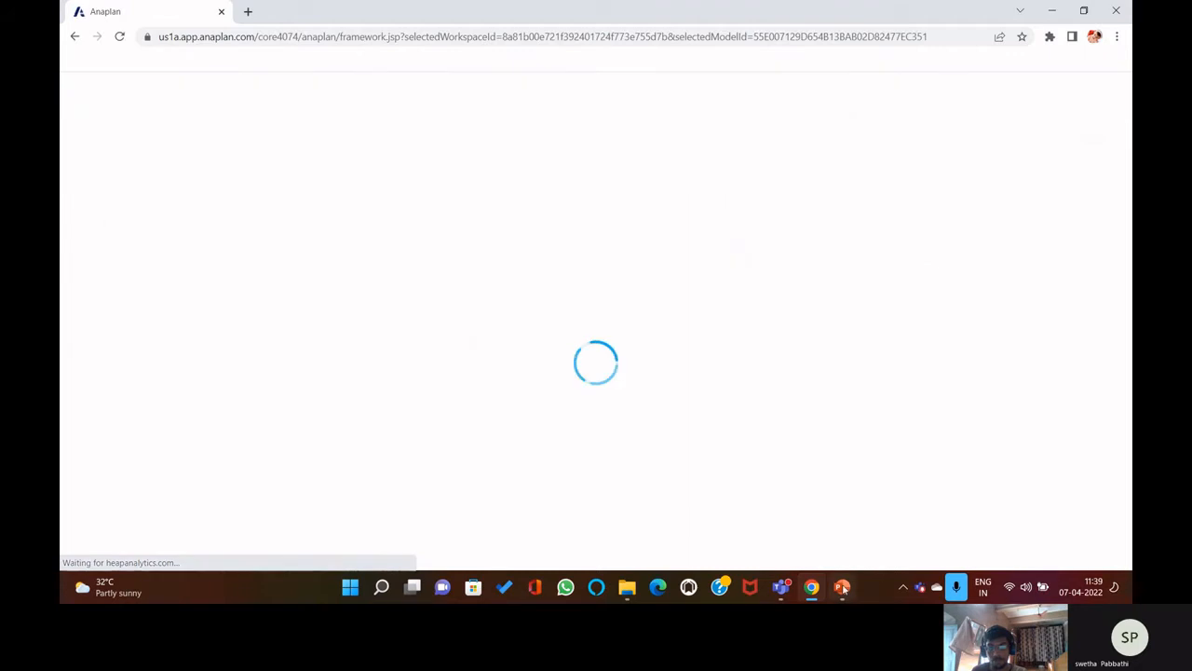
- Switch to the PowerPoint presentation and read the Lists slide
{"action": "key", "text": "alt+Tab"}
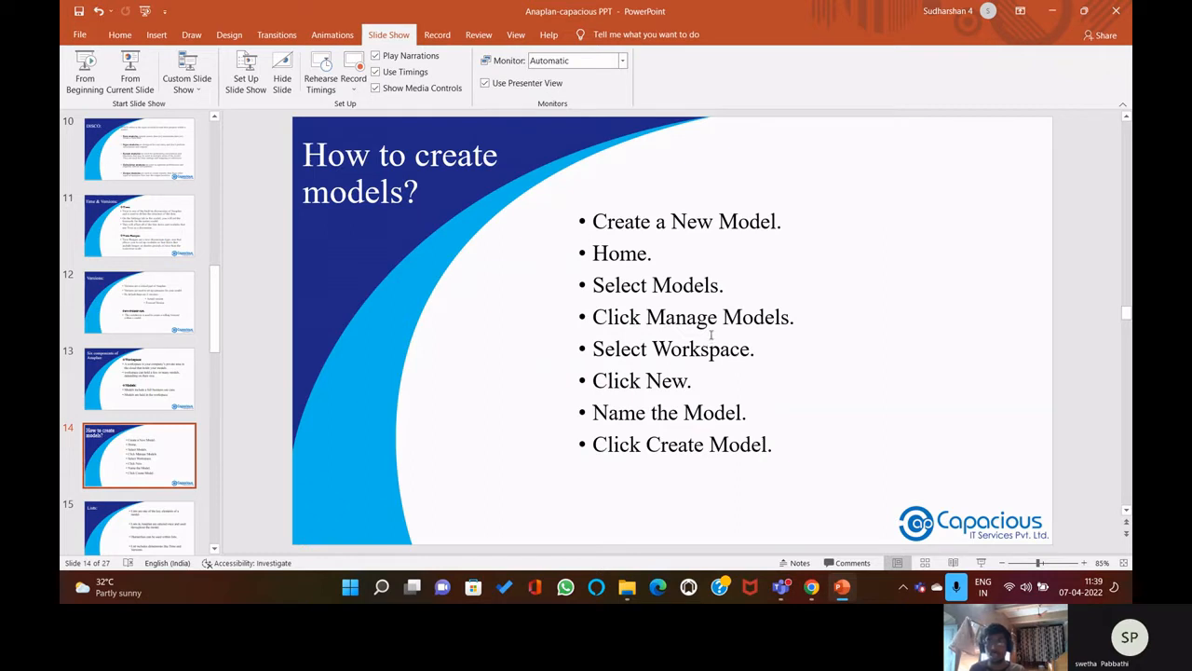
{"action": "scroll", "coordinate": [700, 313], "scroll_direction": "down", "scroll_amount": 1}
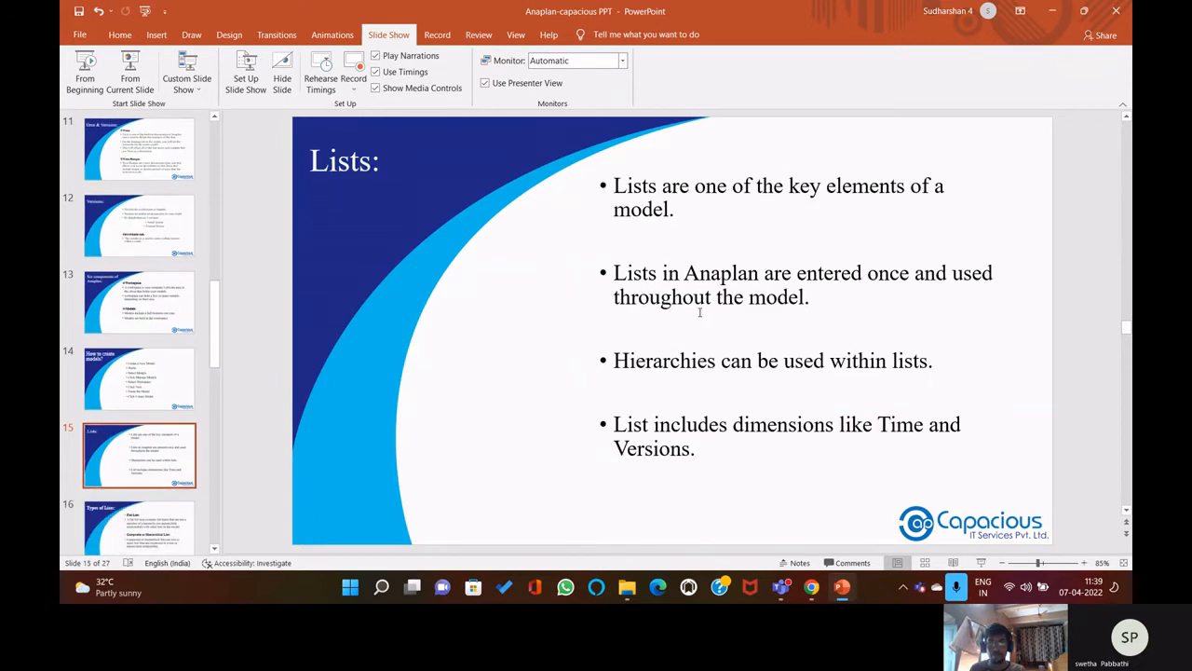
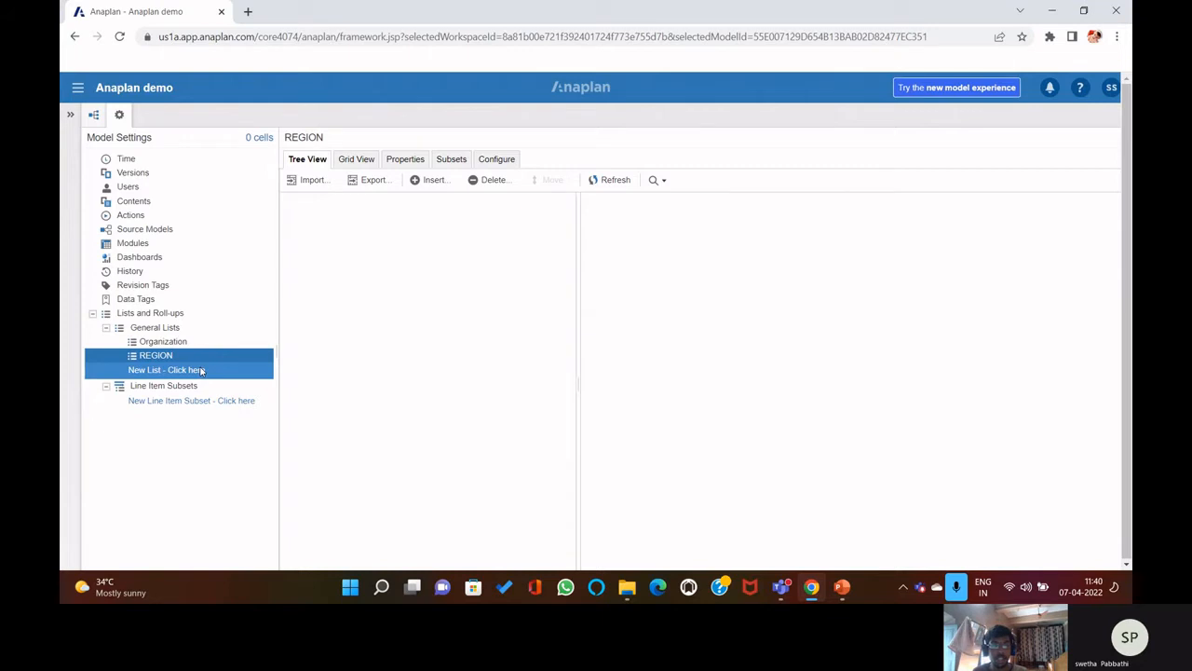
- Create a general list named COUNTRY below REGION in the Anaplan demo model
{"action": "left_click", "coordinate": [202, 370]}
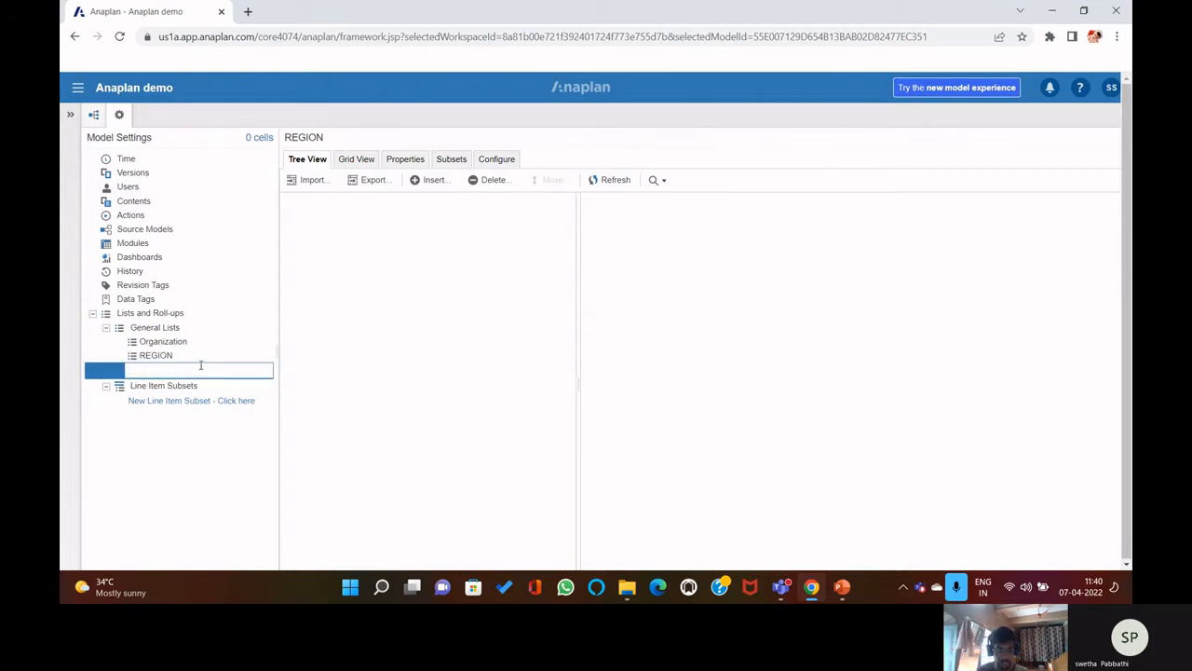
{"action": "type", "text": "CoUNTRY"}
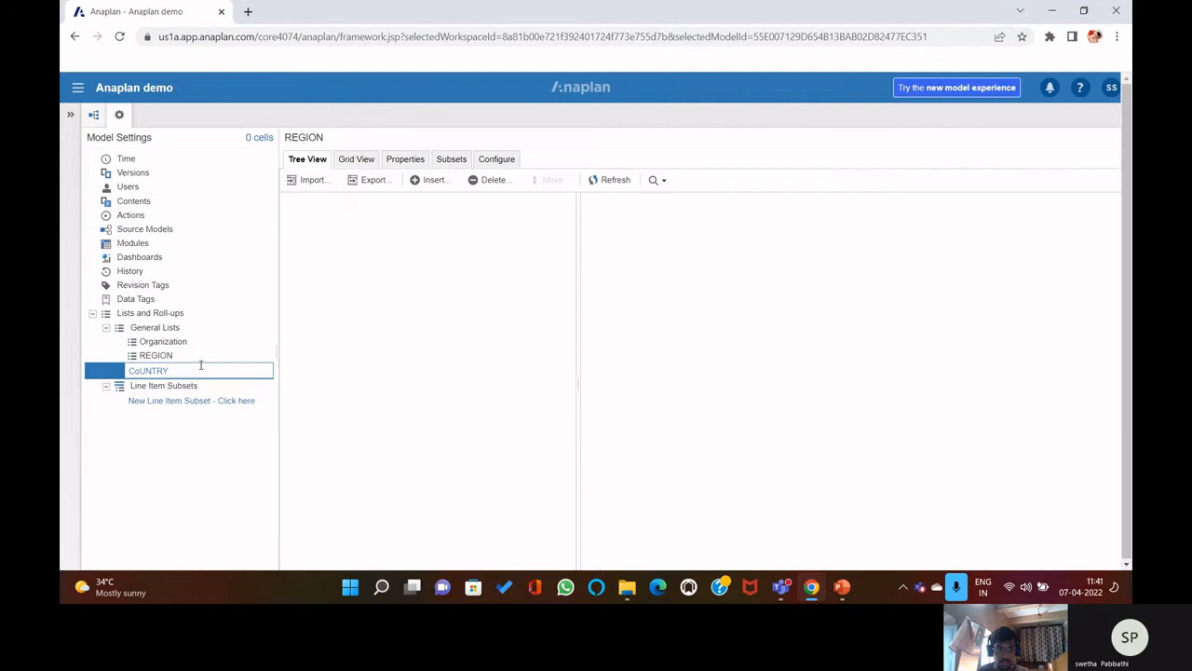
{"action": "key", "text": "BackSpace"}
{"action": "type", "text": "UNTRY"}
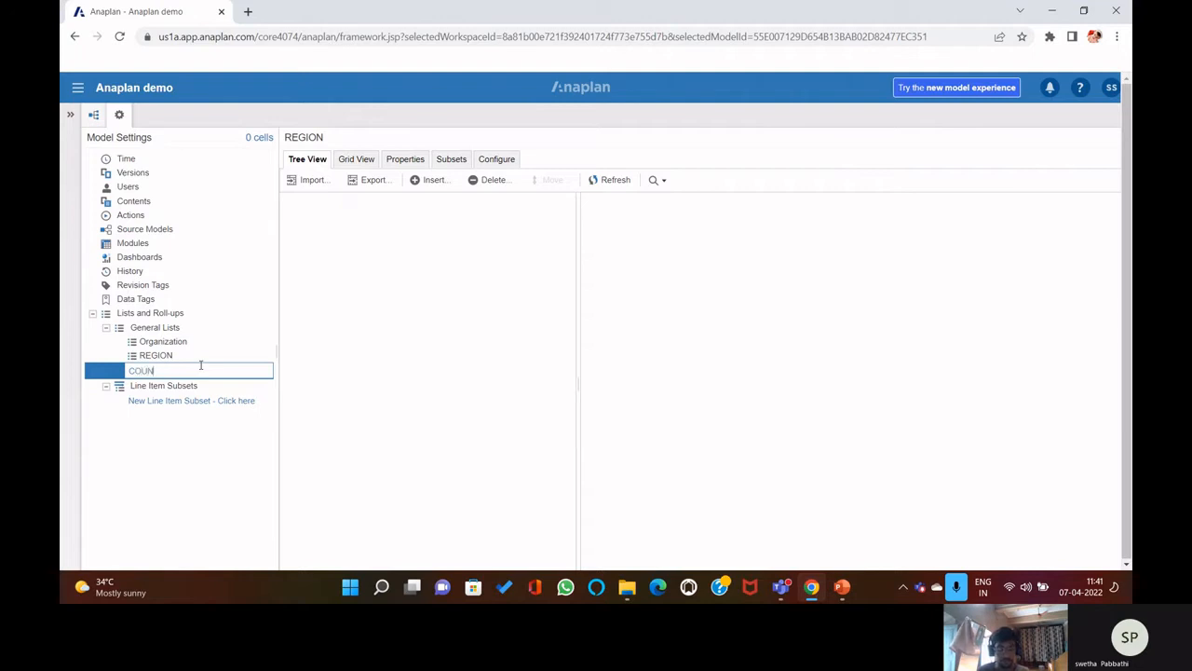
{"action": "key", "text": "Return"}
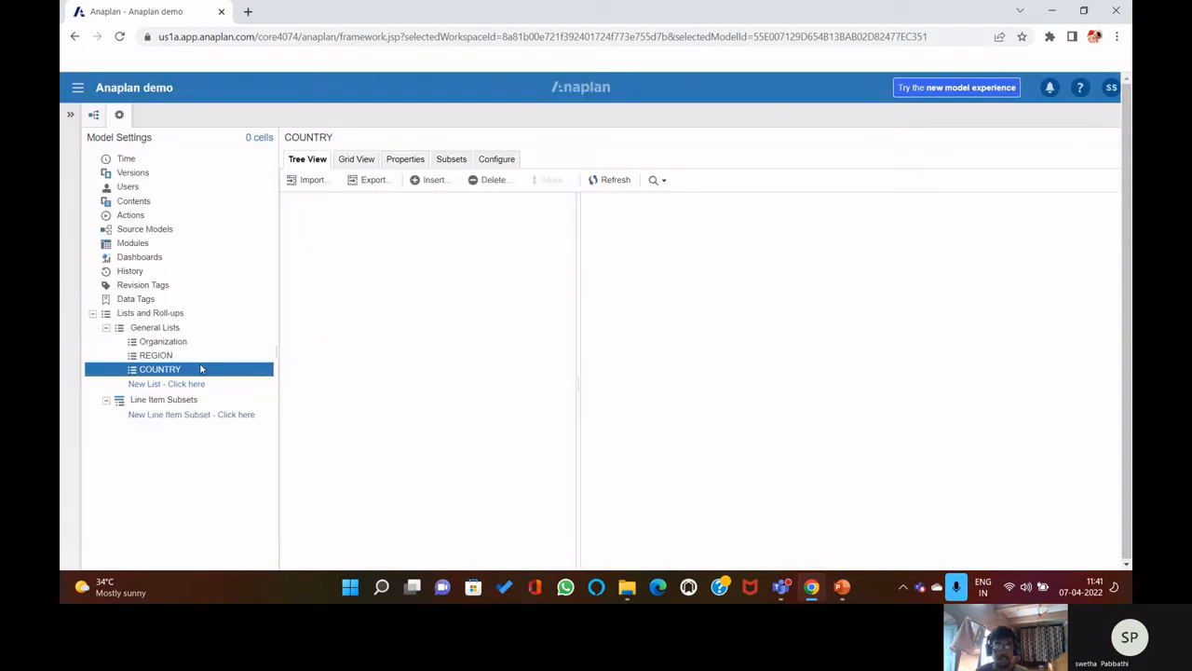
- Create a general list named LOCATION below COUNTRY
{"action": "left_click", "coordinate": [194, 382]}
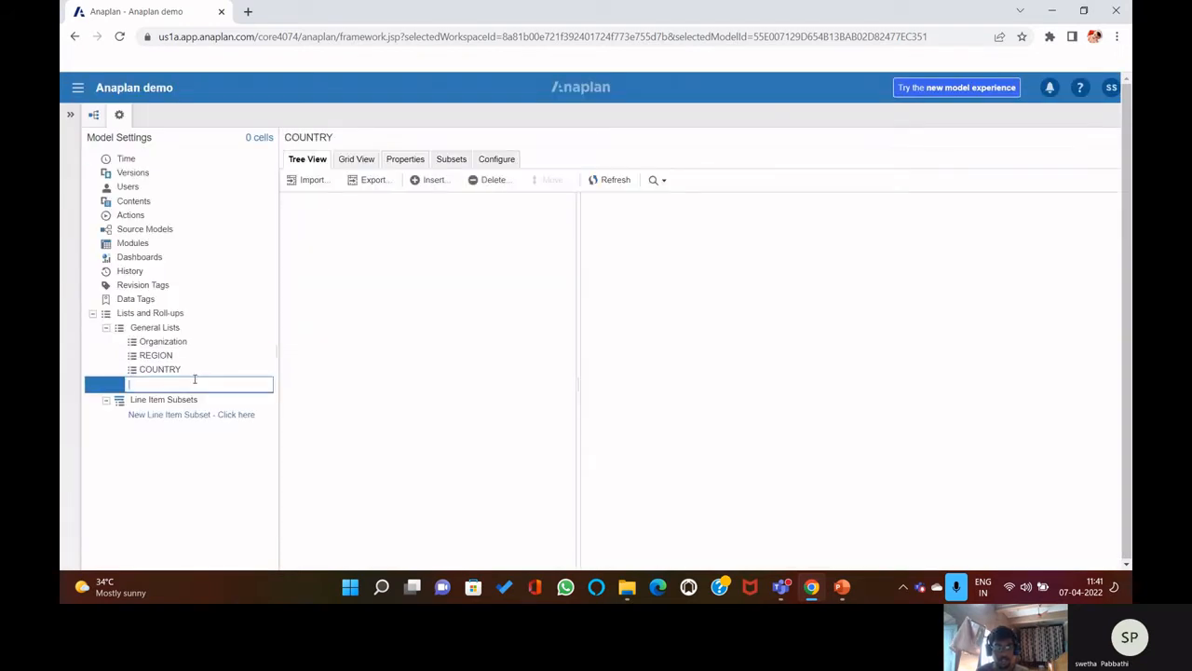
{"action": "type", "text": "LOCAT"}
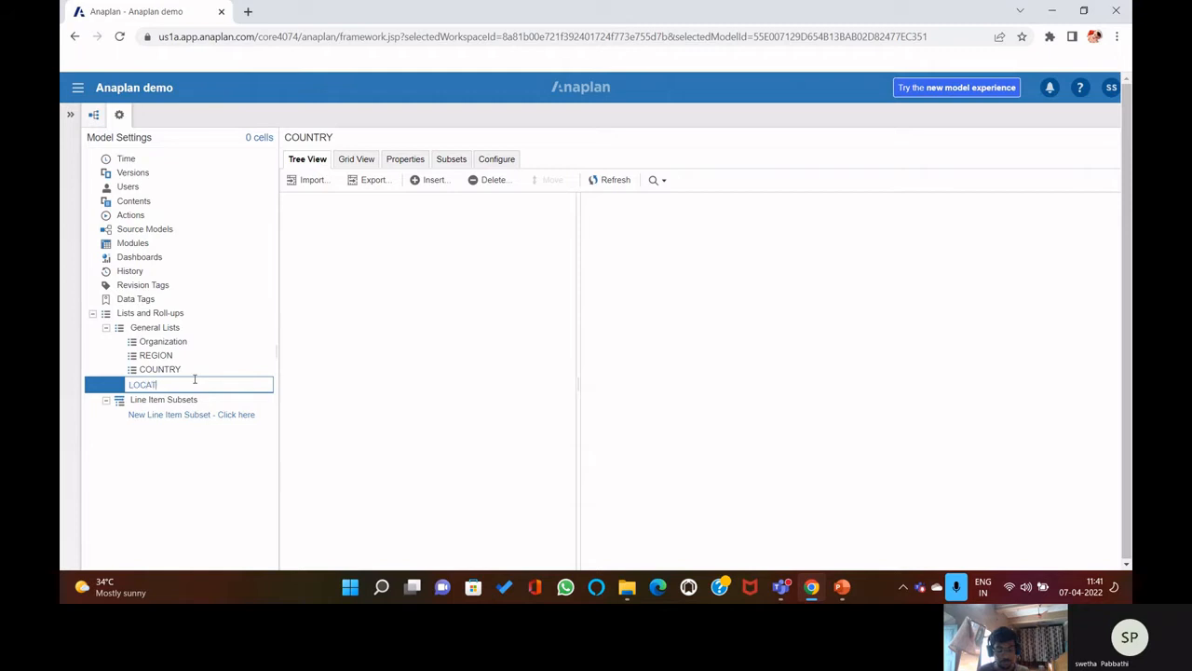
{"action": "type", "text": "ION"}
{"action": "key", "text": "Return"}
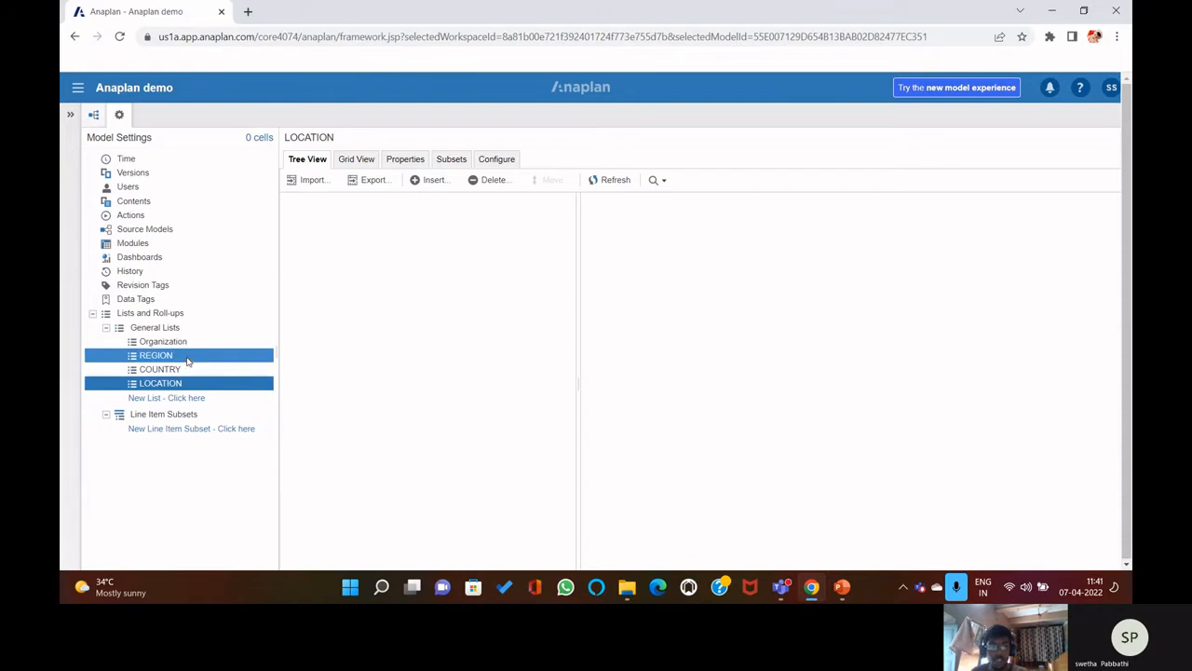
- Insert the items AMERICA, EUROPE and ASIA PACIFIC into the REGION list
{"action": "left_click", "coordinate": [187, 359]}
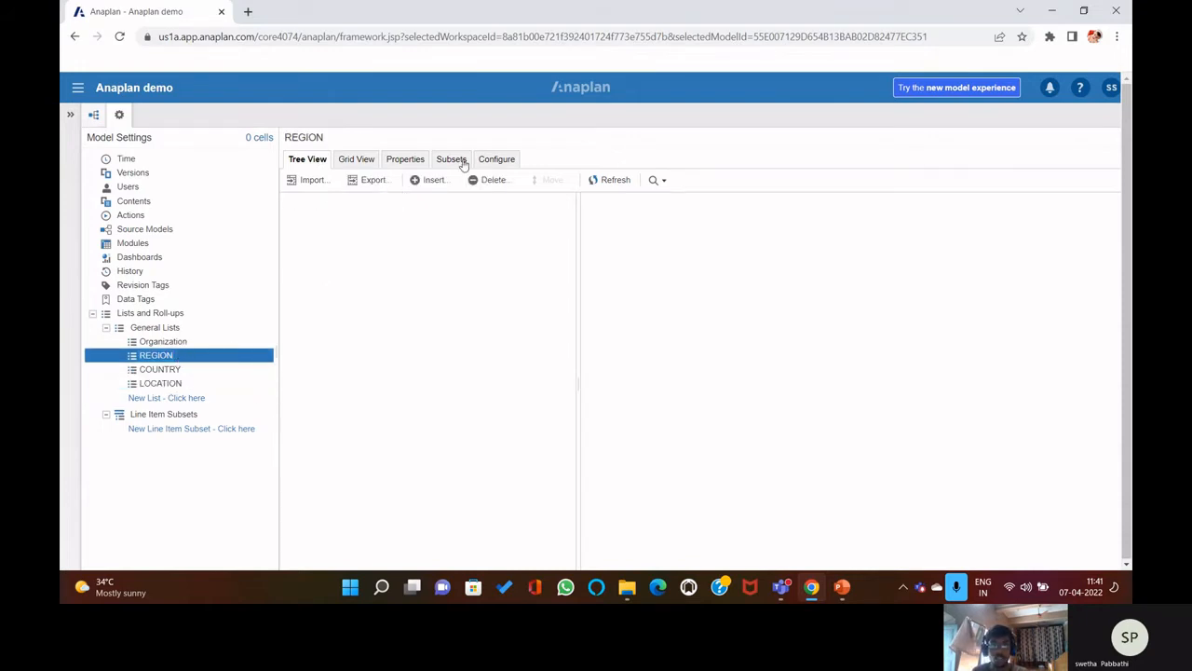
{"action": "left_click", "coordinate": [181, 370]}
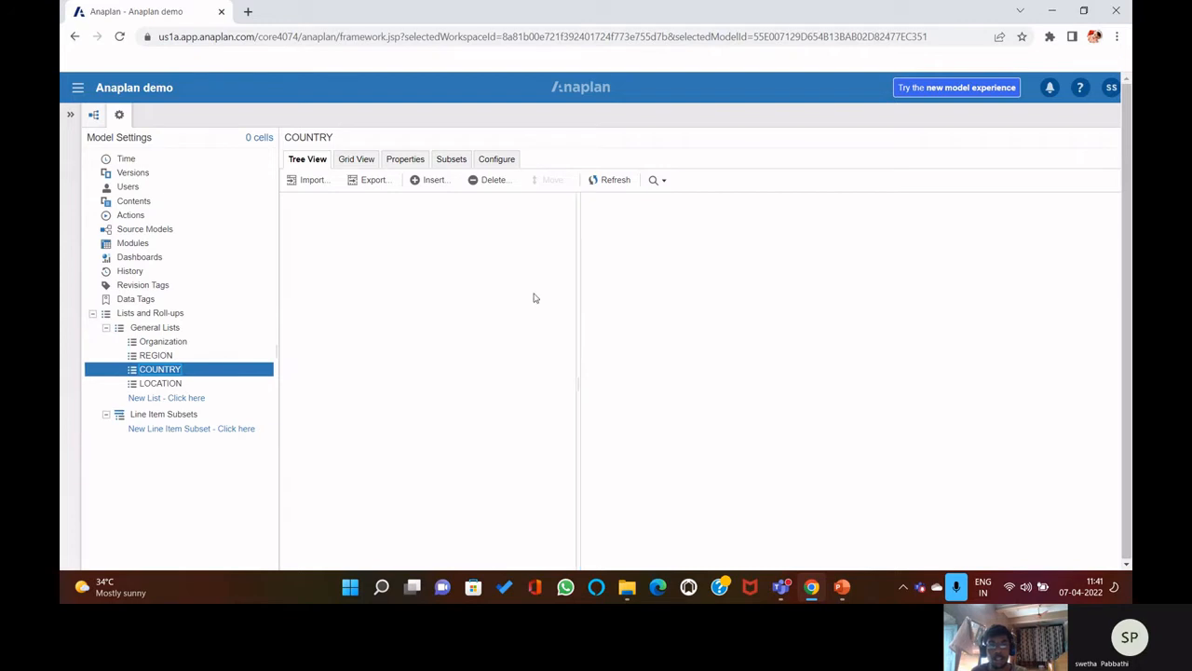
{"action": "left_click", "coordinate": [177, 384]}
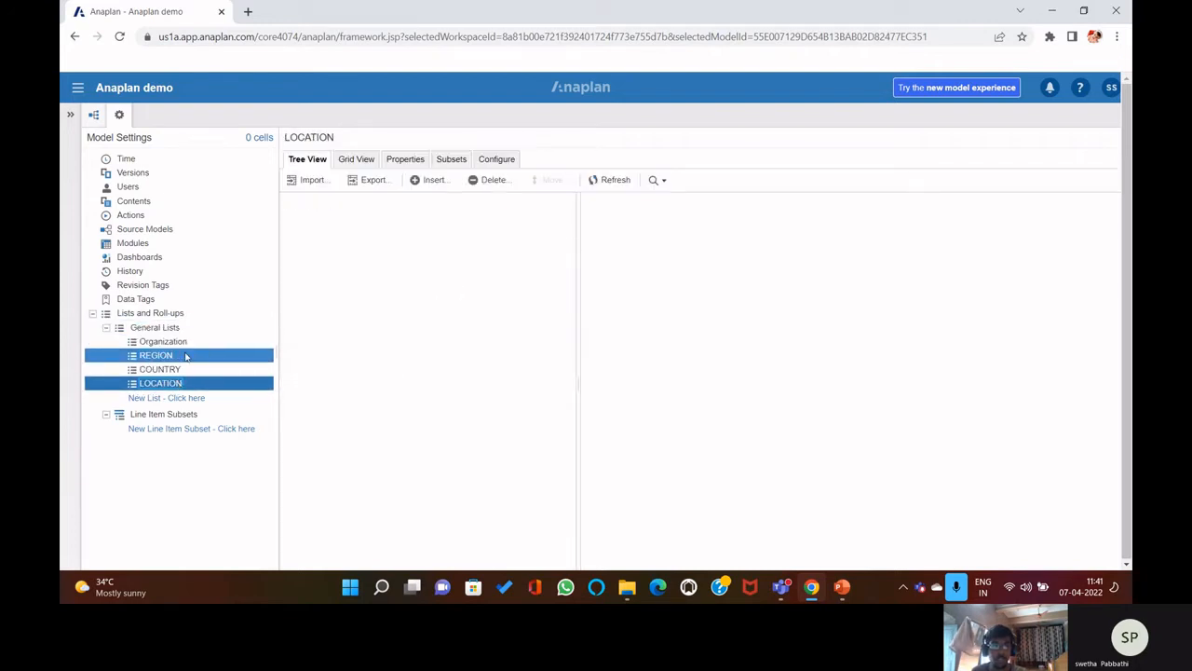
{"action": "left_click", "coordinate": [184, 356]}
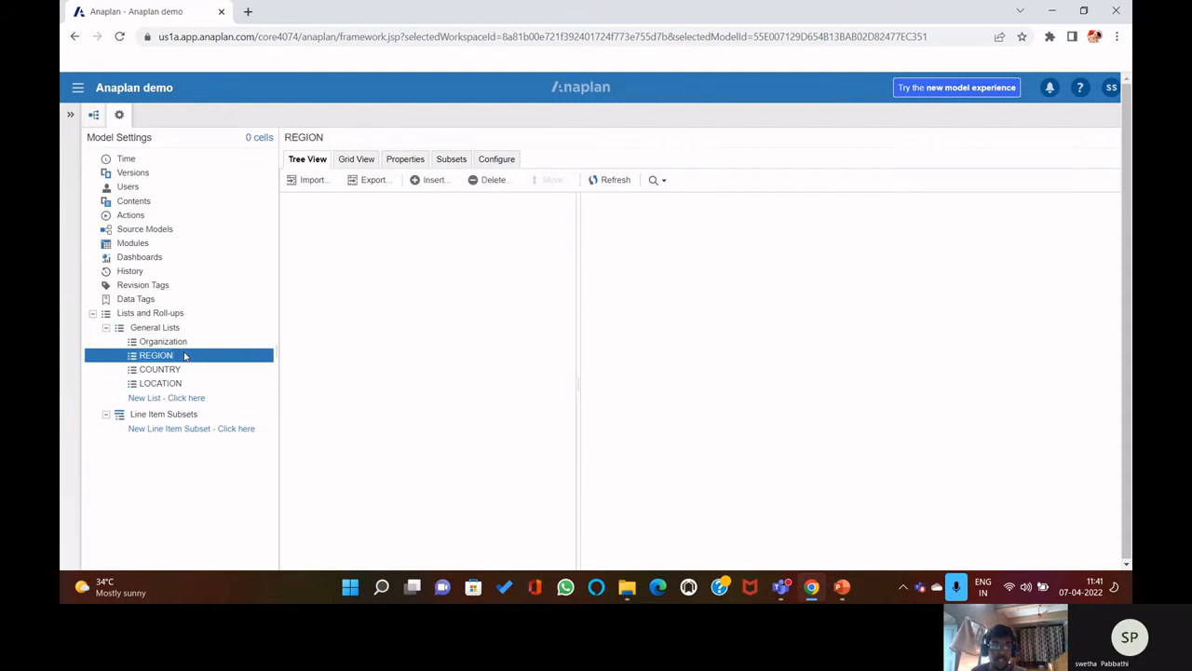
{"action": "left_click", "coordinate": [433, 181]}
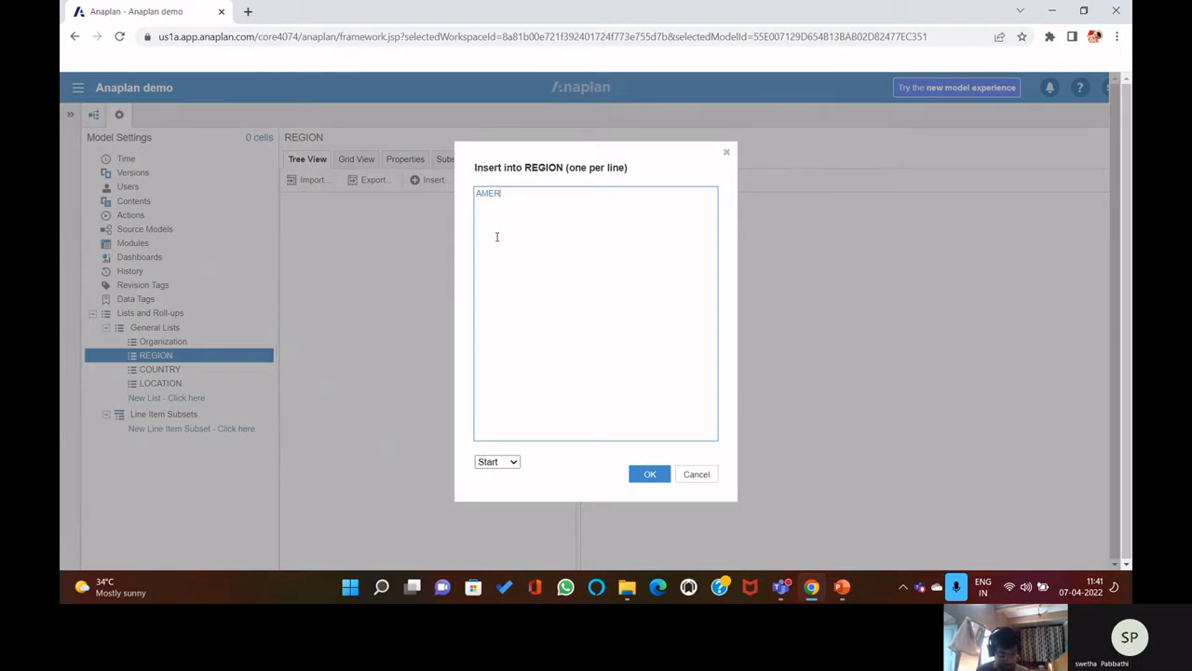
{"action": "type", "text": "ICA"}
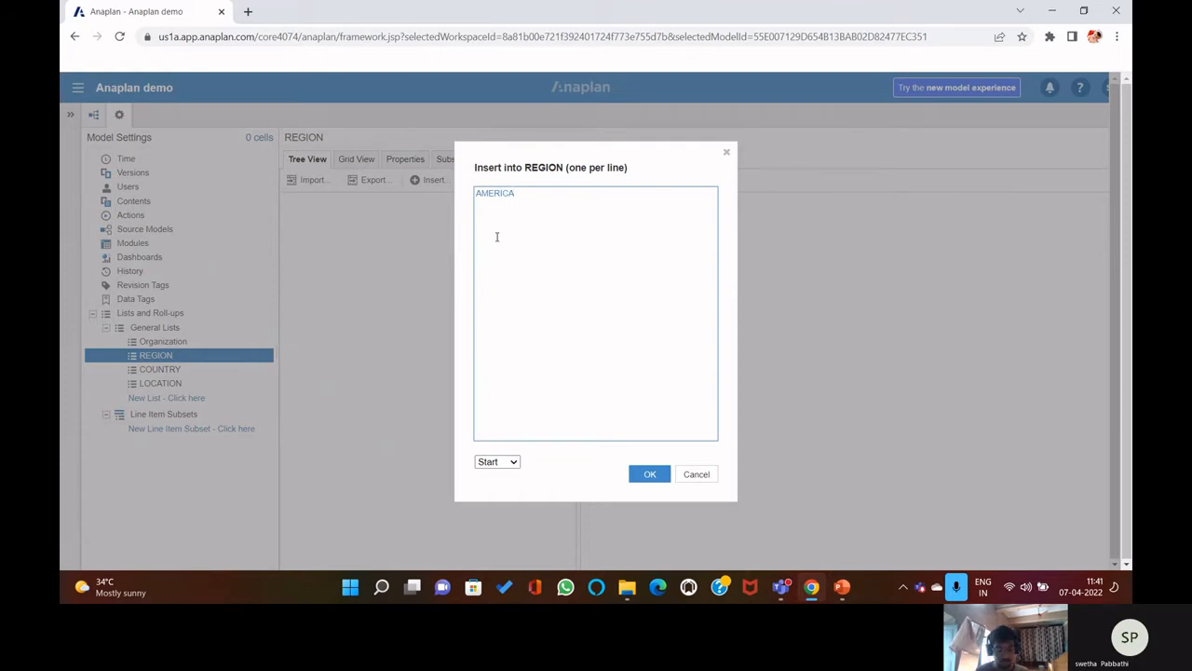
{"action": "key", "text": "Return"}
{"action": "type", "text": "E"}
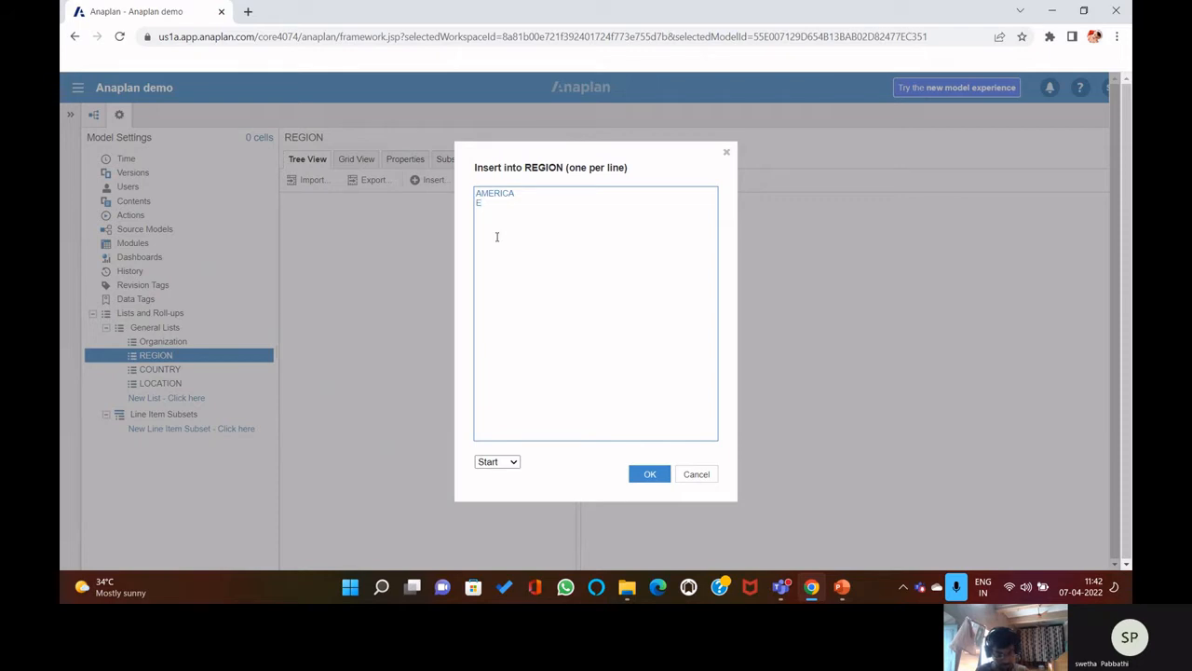
{"action": "type", "text": "UROPE"}
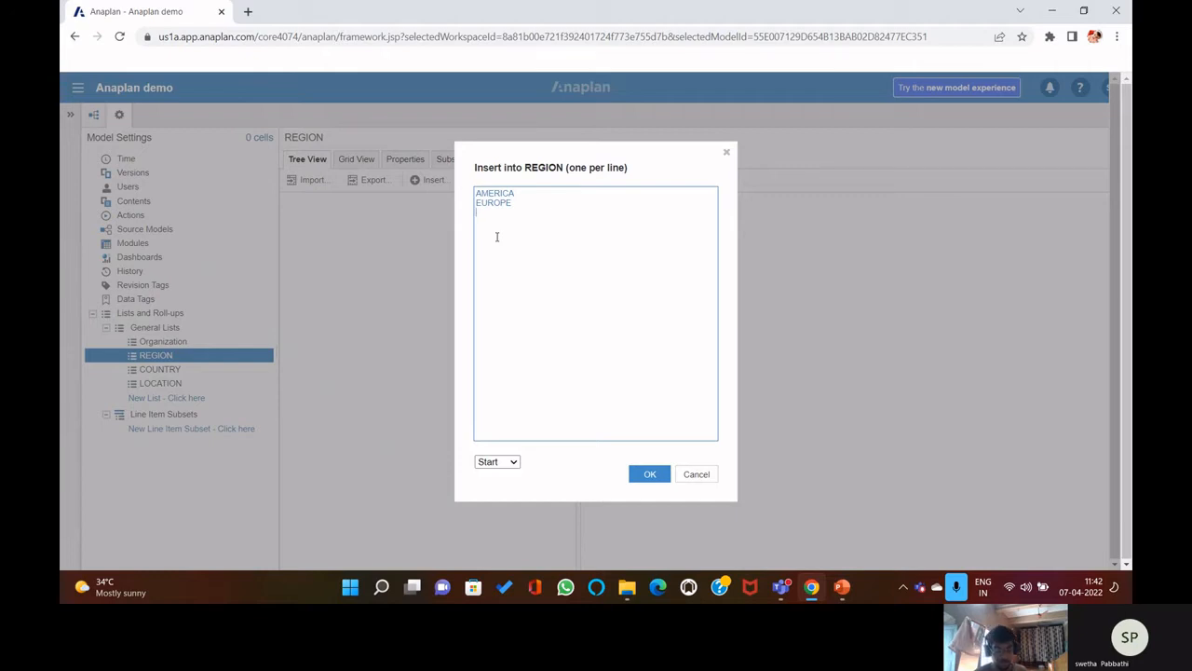
{"action": "type", "text": "SIA"}
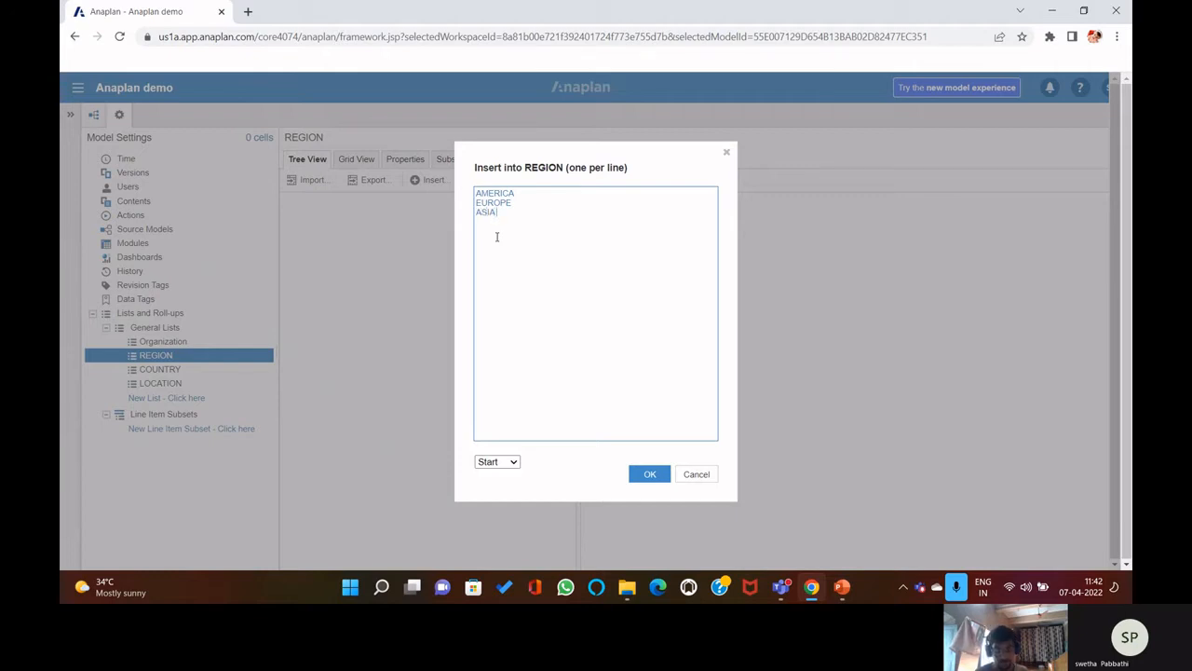
{"action": "type", "text": " PACIFIC"}
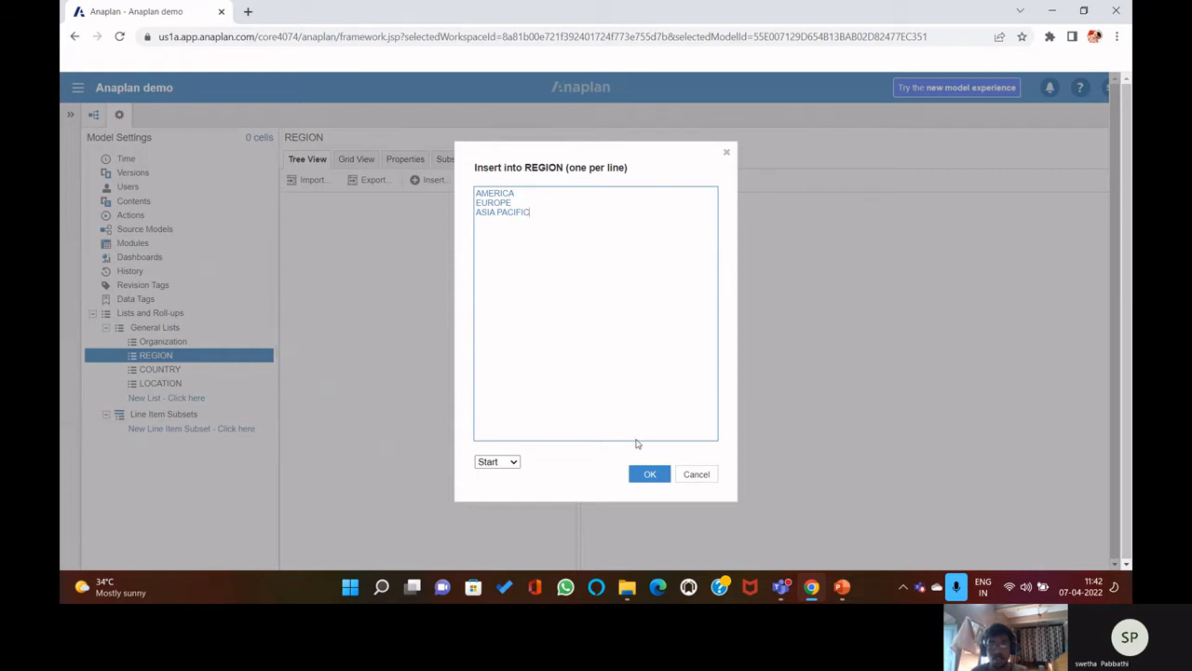
{"action": "left_click", "coordinate": [650, 475]}
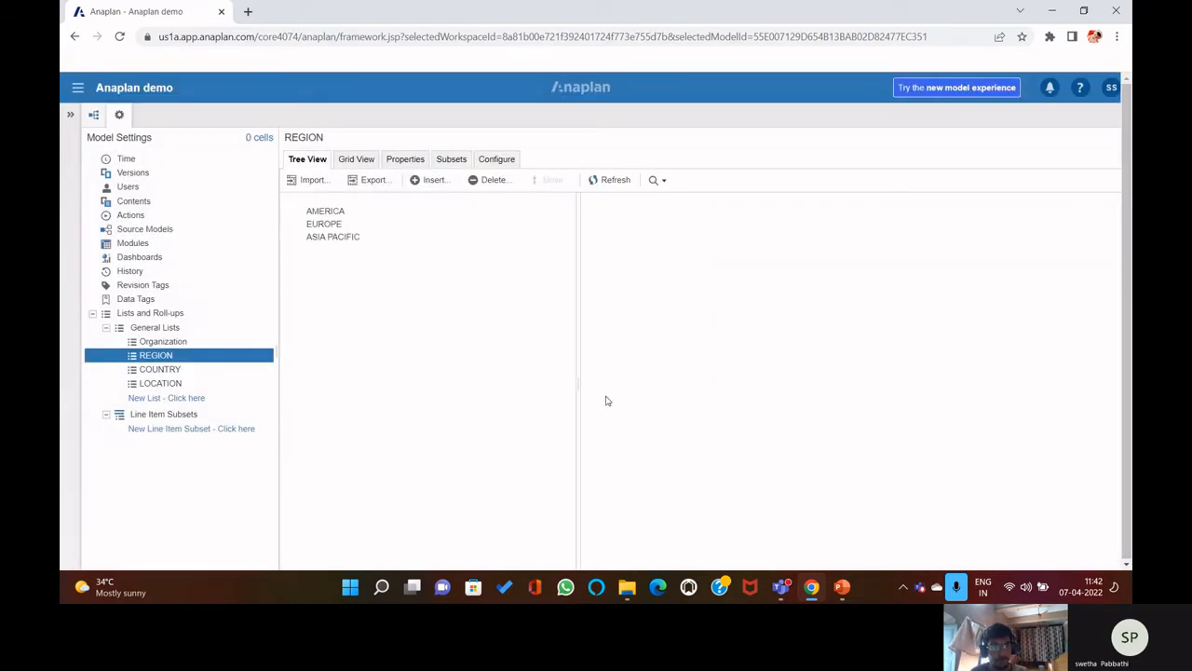
{"action": "left_click", "coordinate": [395, 227]}
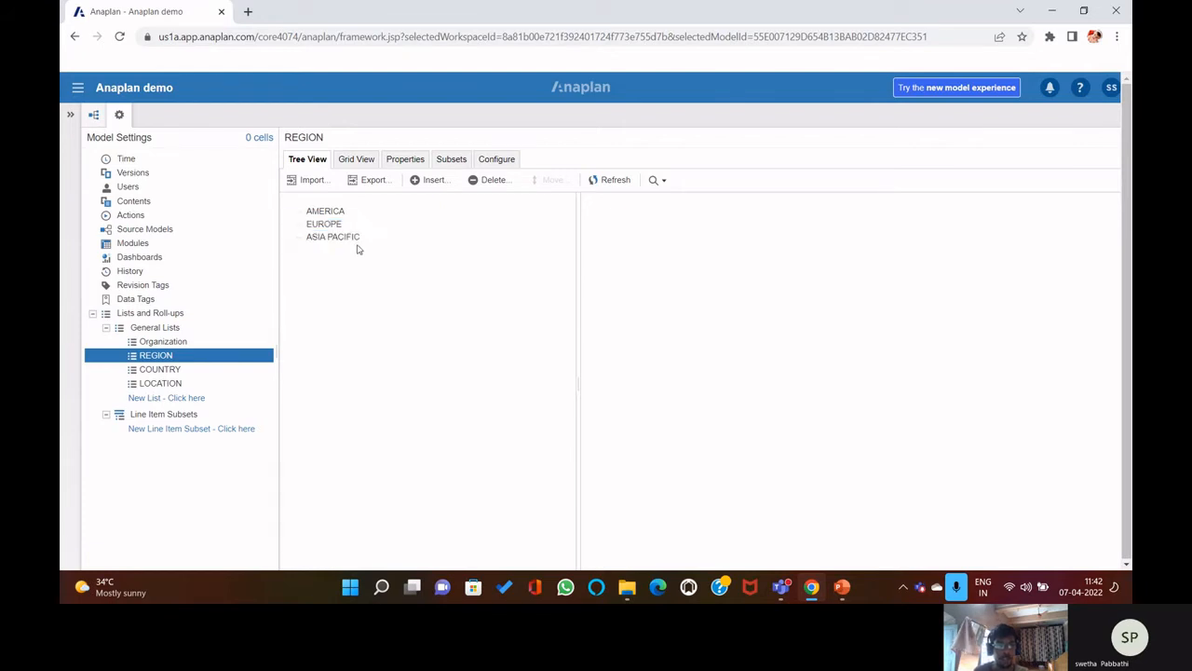
- Set the REGION list's top level item to All Region and apply the configuration
{"action": "left_click", "coordinate": [496, 160]}
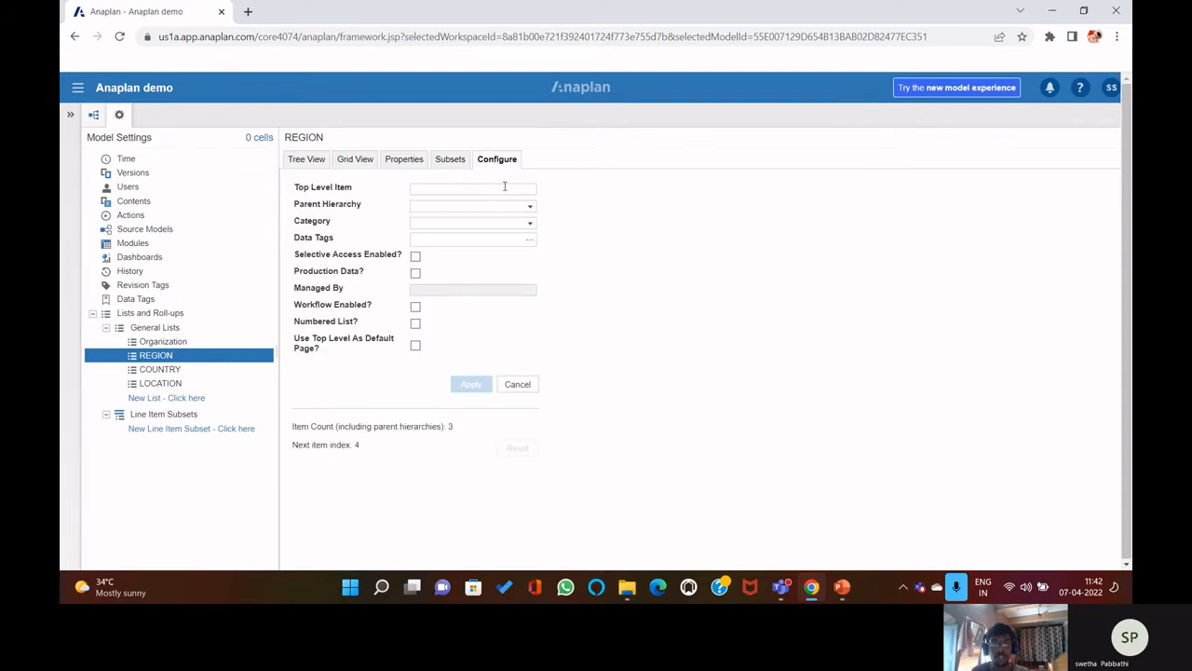
{"action": "left_click", "coordinate": [298, 166]}
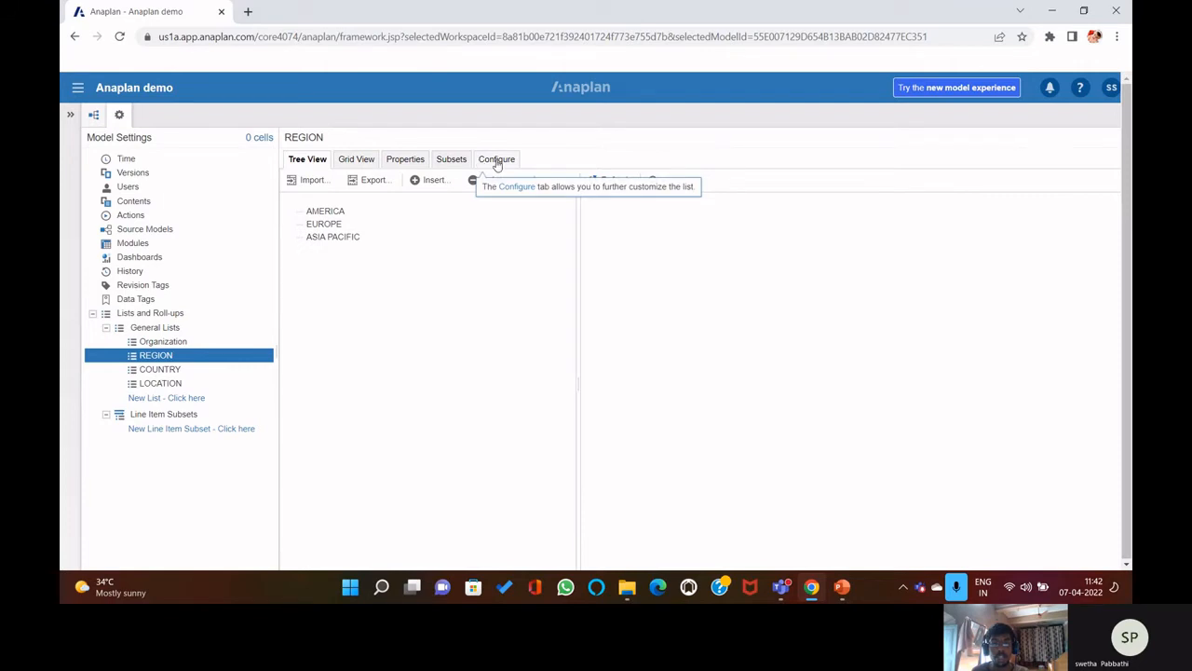
{"action": "left_click", "coordinate": [498, 162]}
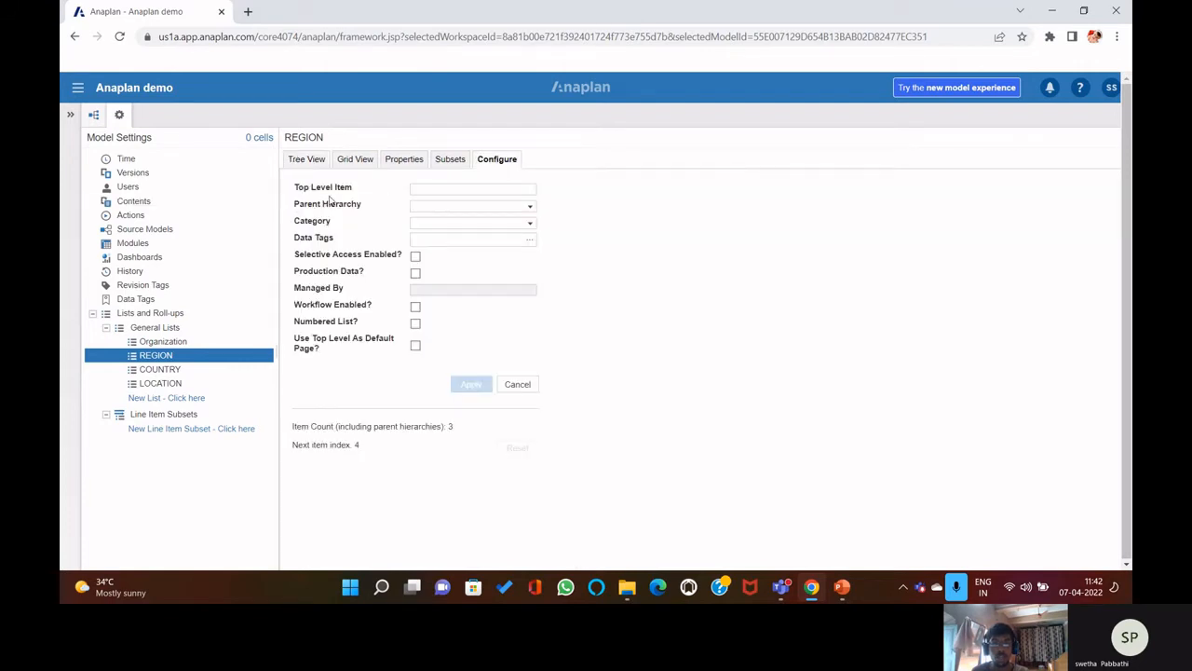
{"action": "left_click", "coordinate": [508, 189]}
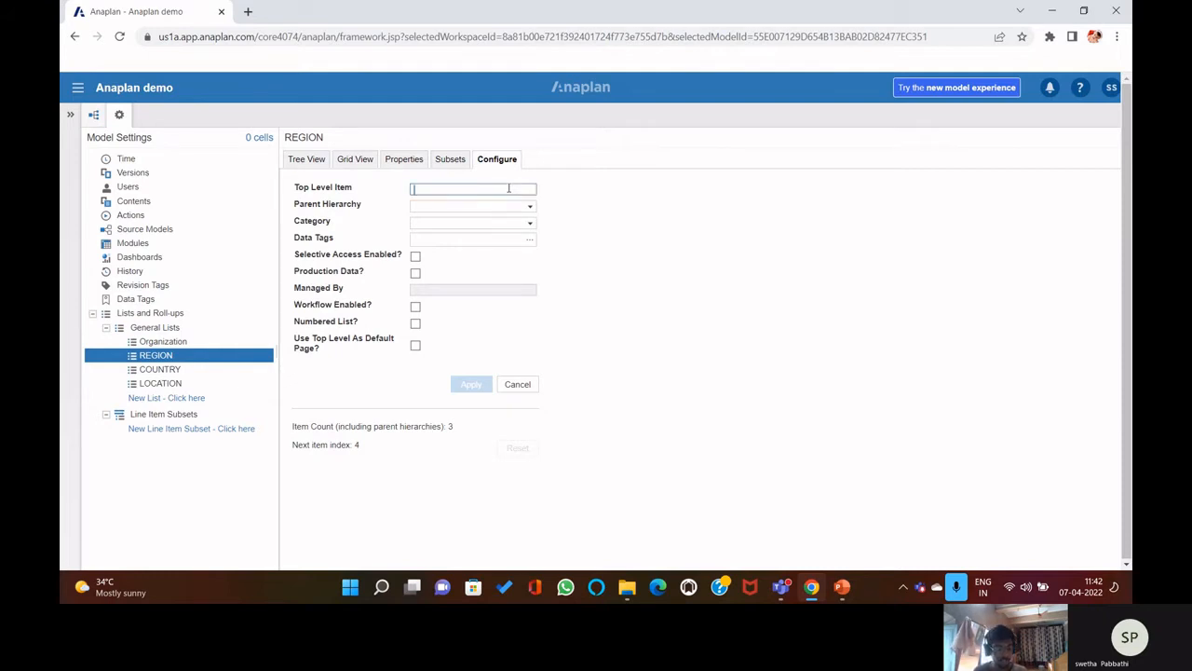
{"action": "type", "text": "All Region"}
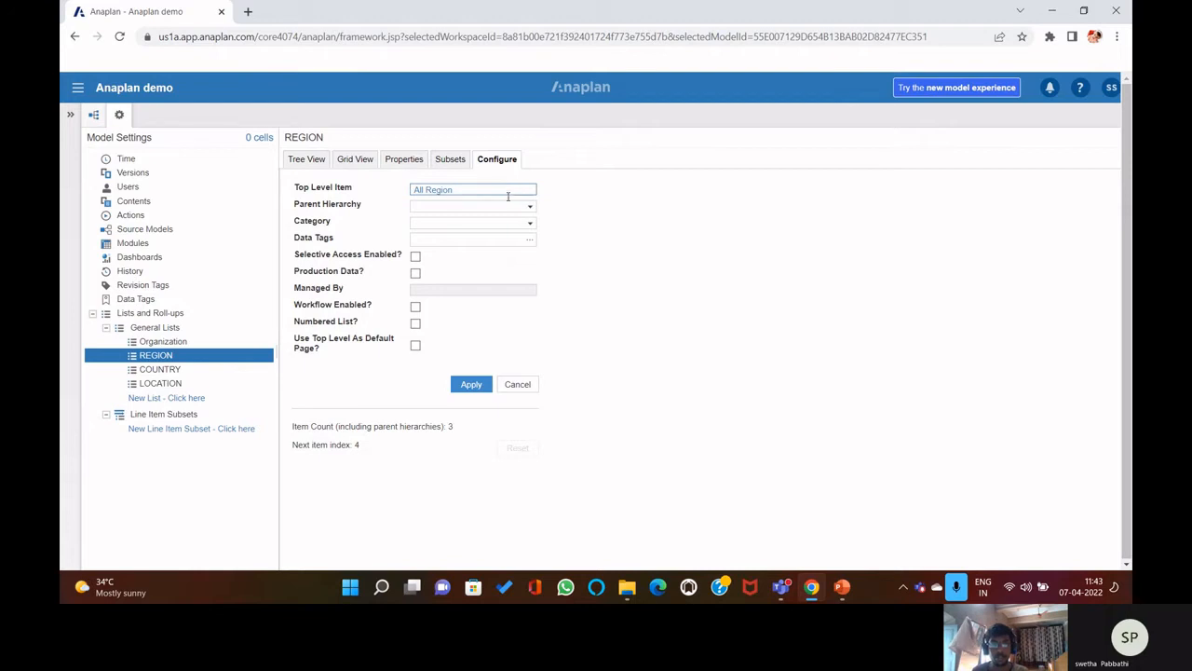
{"action": "left_click", "coordinate": [473, 384]}
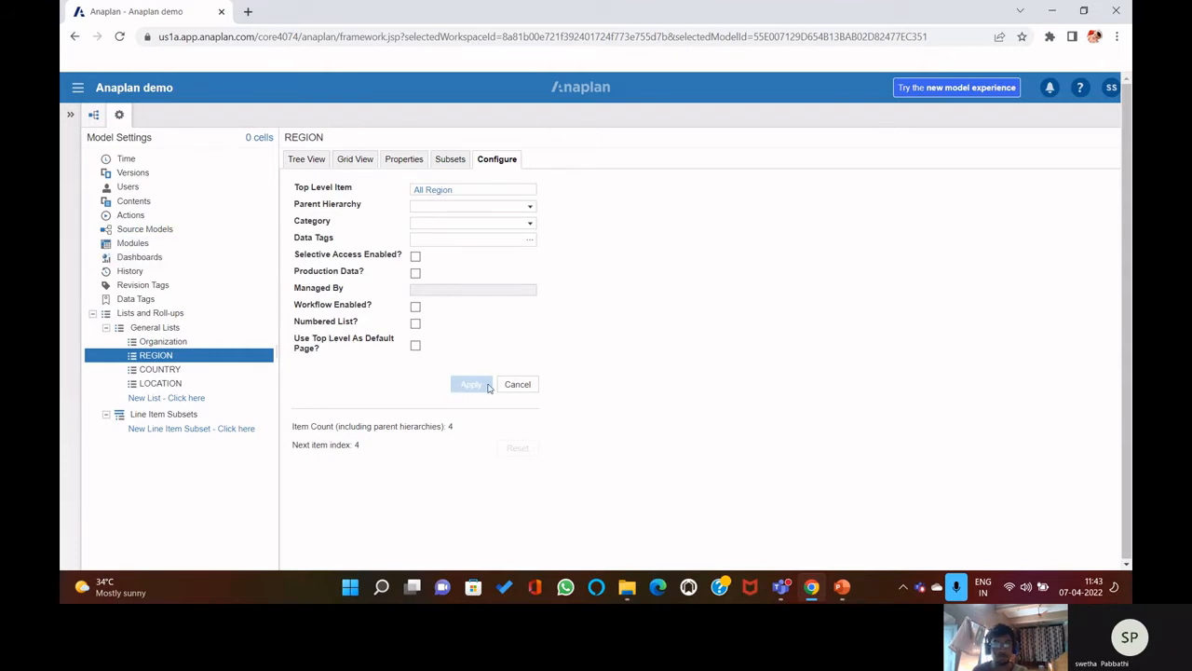
- Reload the model and review the REGION list's hierarchy and configuration, the General Lists overview and the COUNTRY list
{"action": "left_click", "coordinate": [120, 37]}
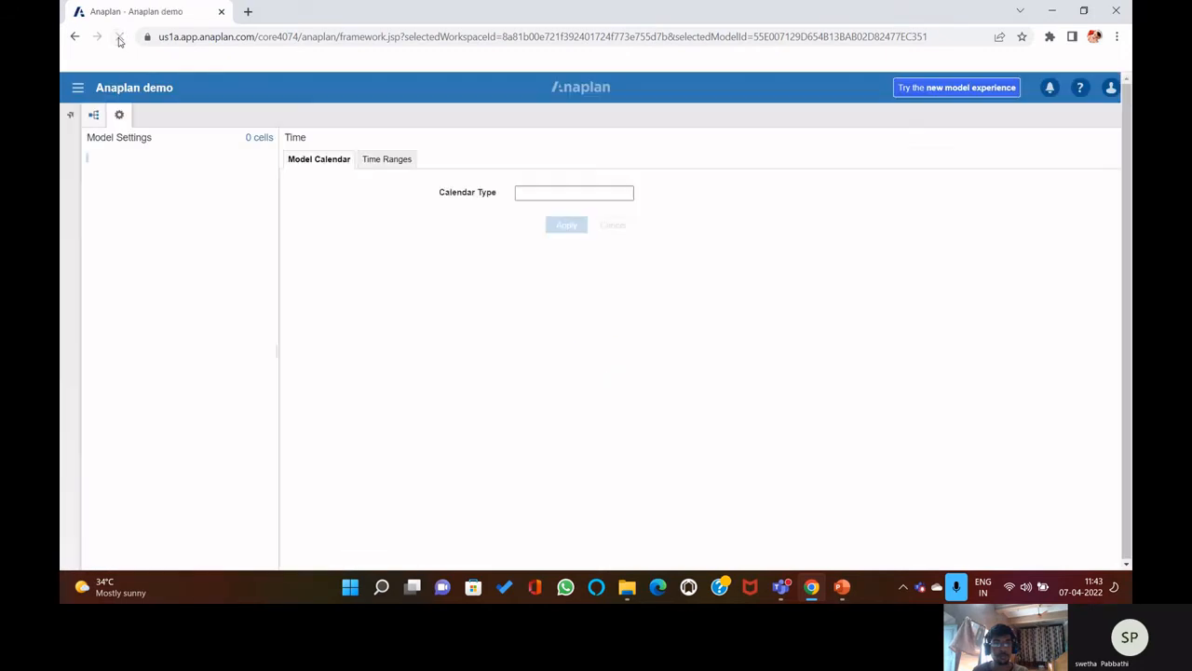
{"action": "left_click", "coordinate": [214, 356]}
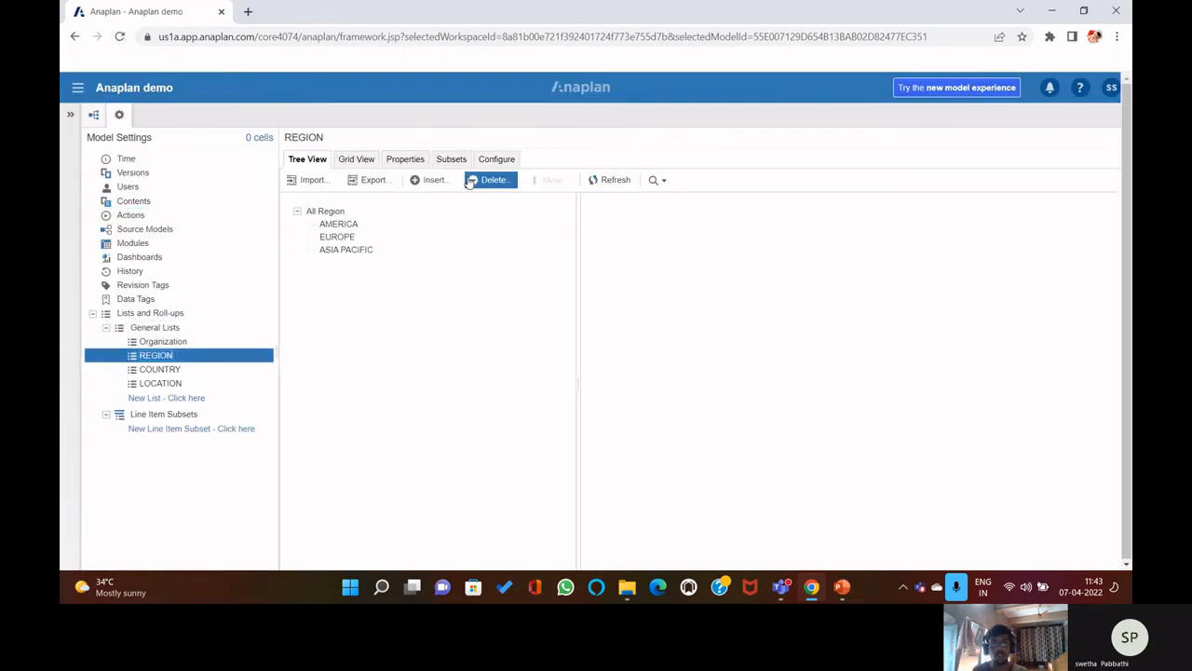
{"action": "left_click", "coordinate": [497, 161]}
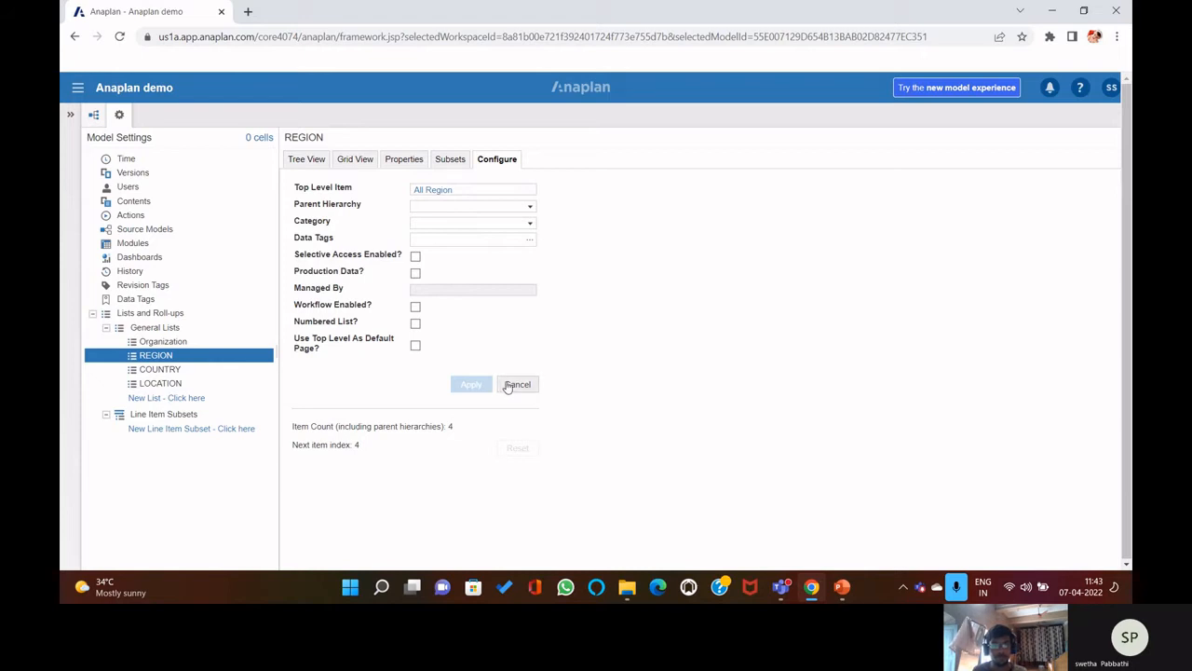
{"action": "left_click", "coordinate": [182, 328]}
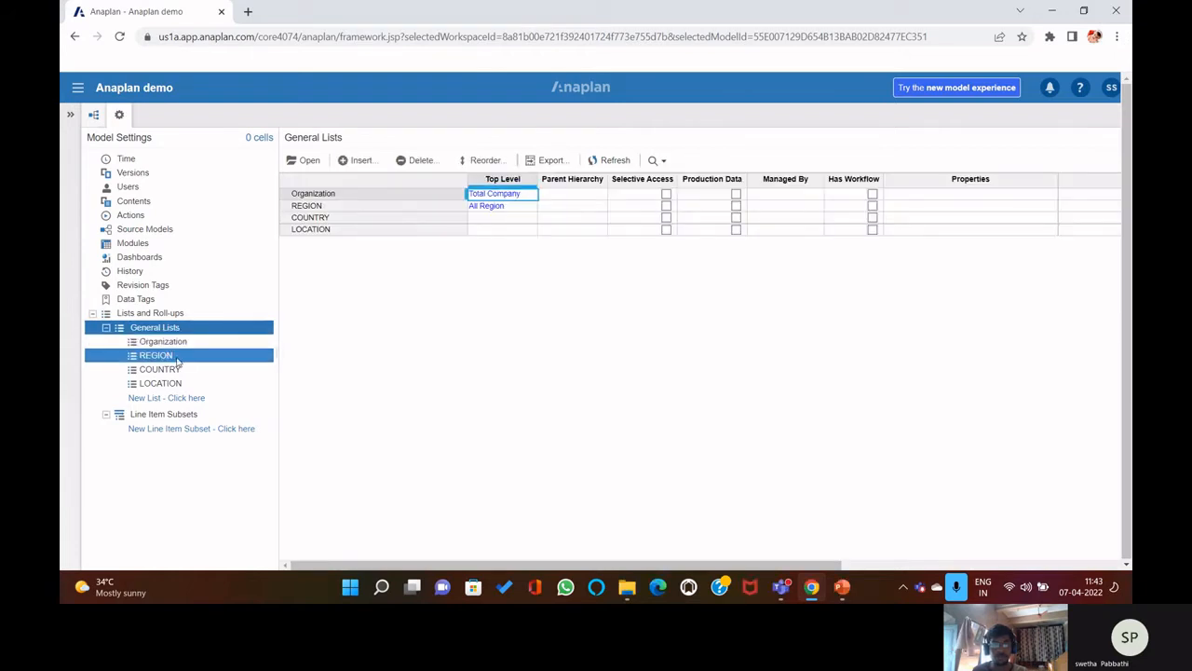
{"action": "left_click", "coordinate": [166, 358]}
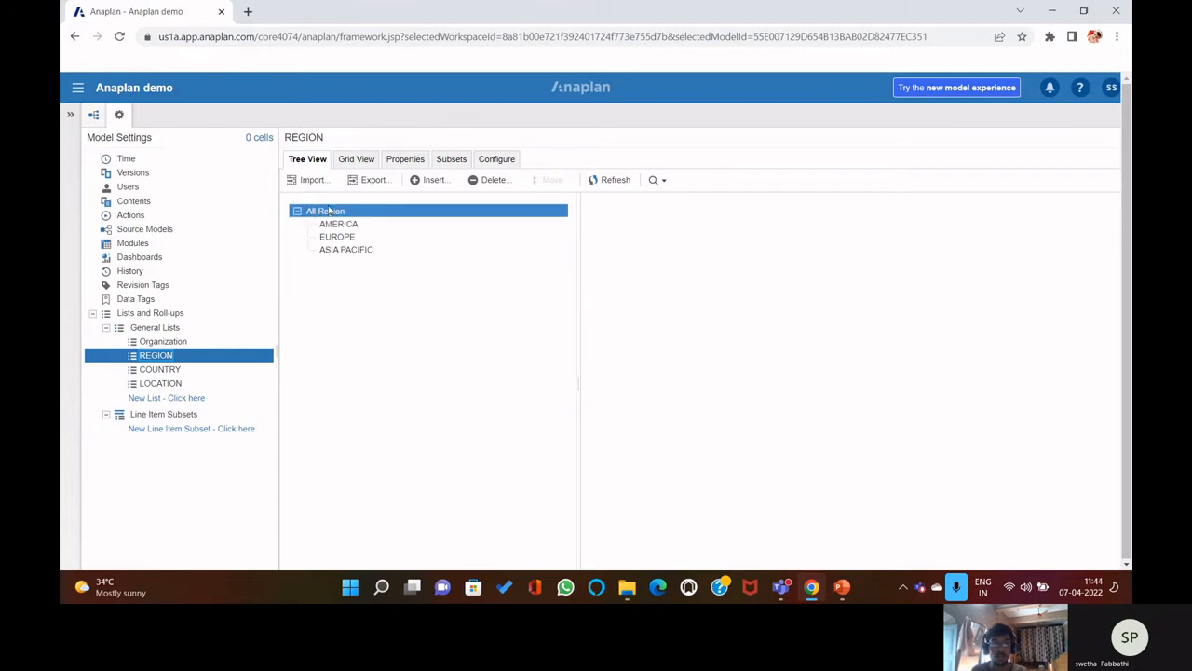
{"action": "left_click", "coordinate": [165, 371]}
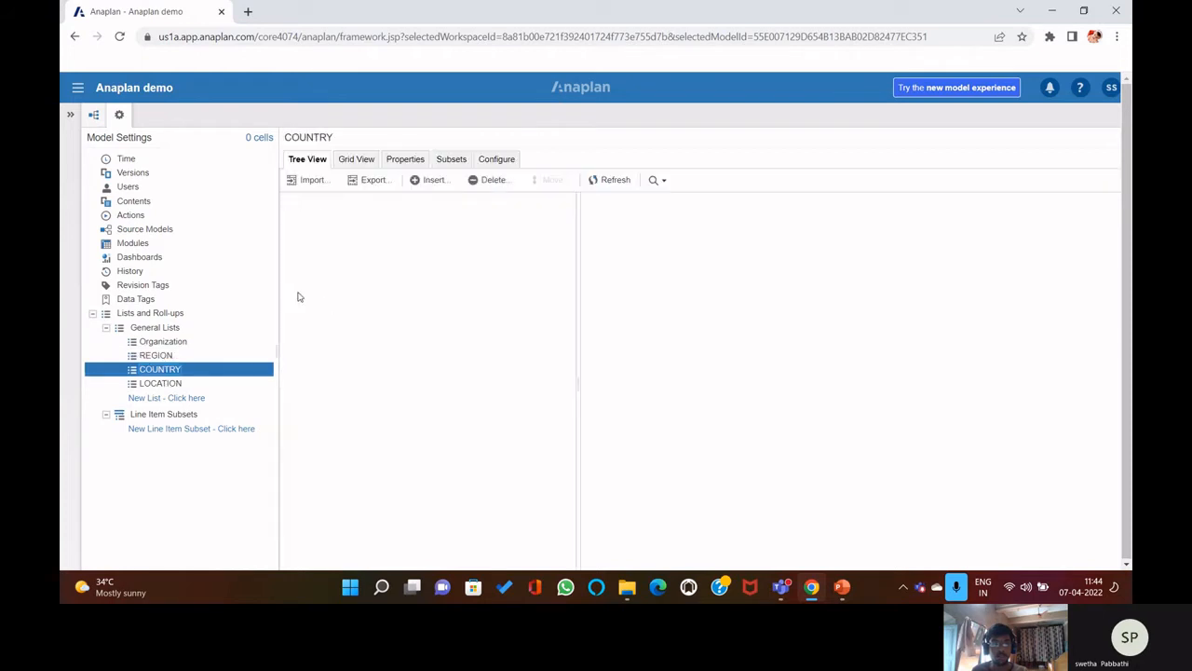
{"action": "left_click", "coordinate": [165, 357]}
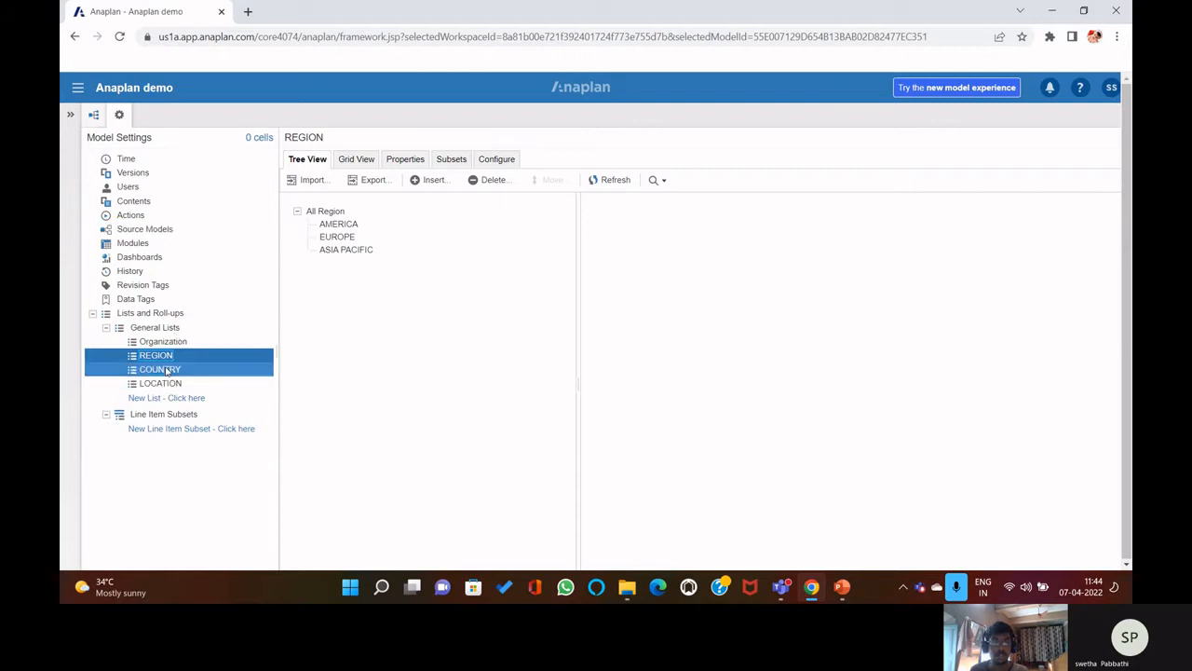
- Set the COUNTRY list's parent hierarchy to REGION, apply it and view the resulting tree
{"action": "left_click", "coordinate": [167, 371]}
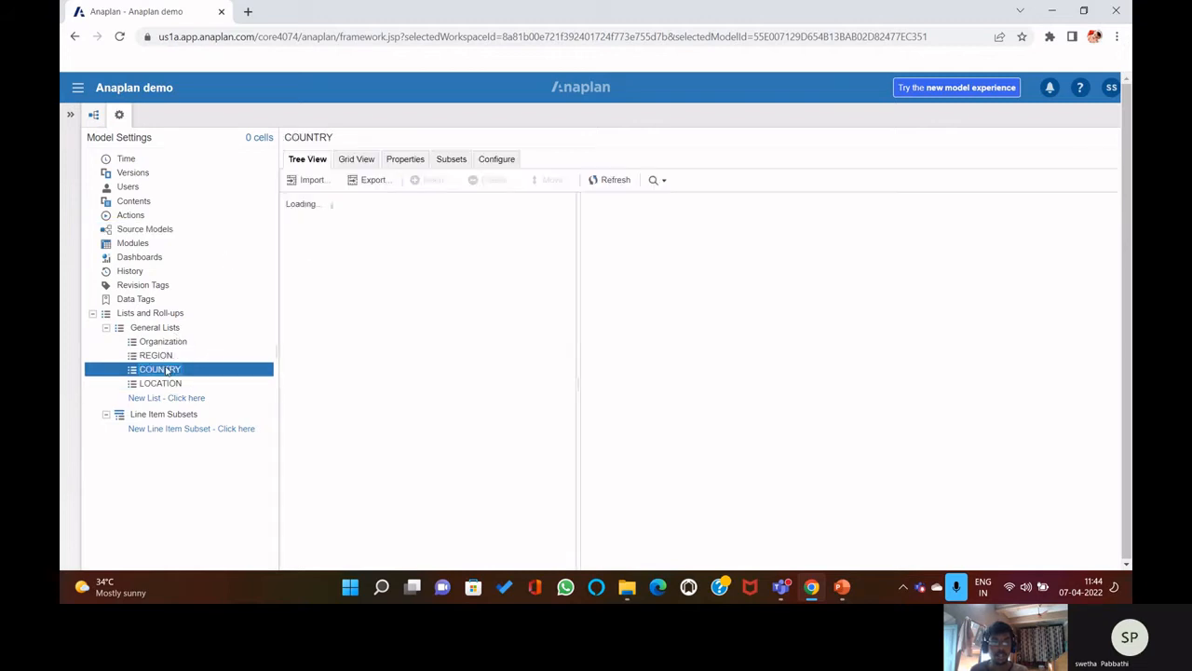
{"action": "left_click", "coordinate": [494, 159]}
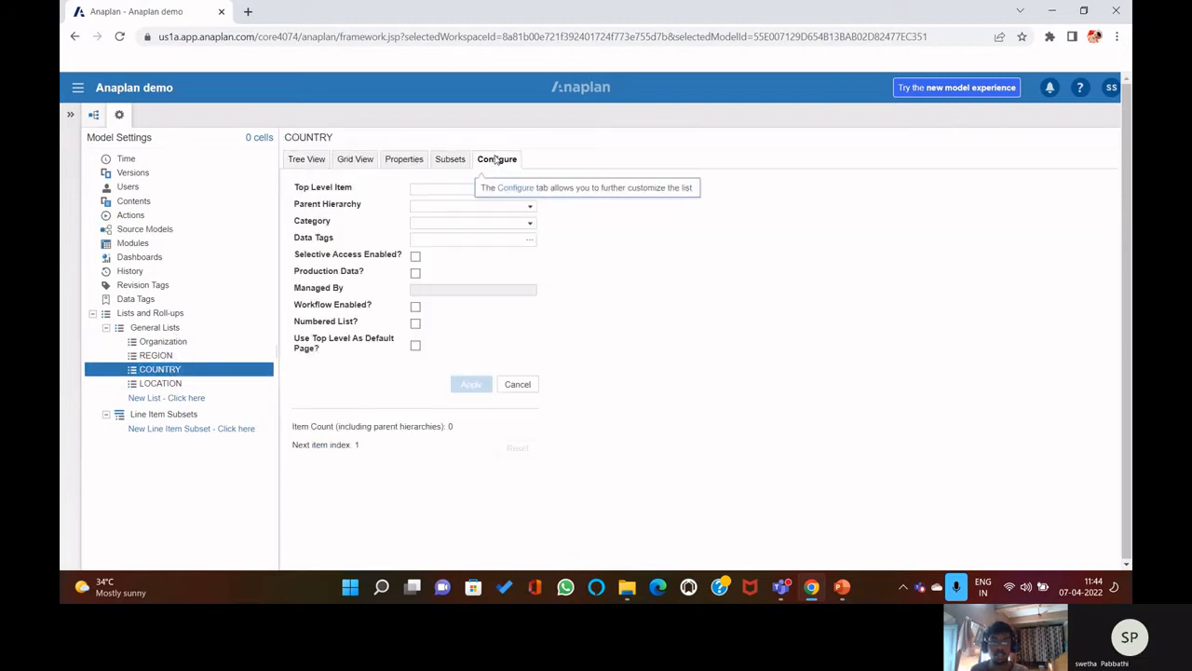
{"action": "left_click", "coordinate": [529, 207]}
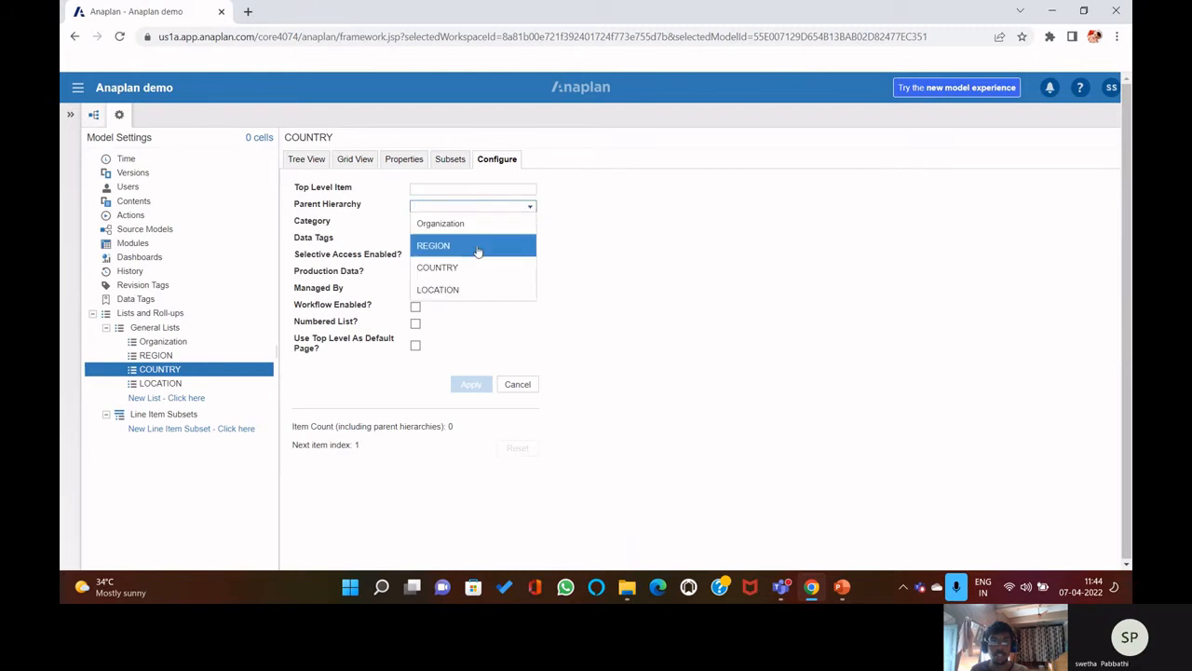
{"action": "left_click", "coordinate": [477, 246]}
{"action": "left_click", "coordinate": [470, 385]}
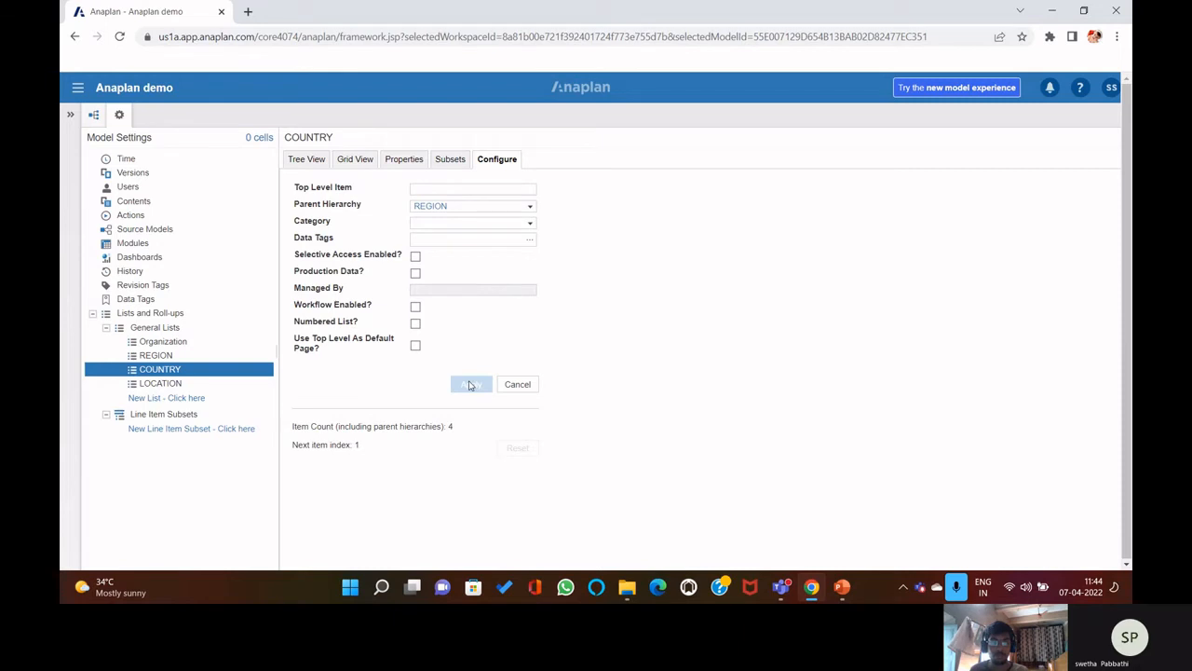
{"action": "left_click", "coordinate": [295, 159]}
{"action": "left_click", "coordinate": [358, 250]}
{"action": "left_click", "coordinate": [338, 223]}
{"action": "left_click", "coordinate": [337, 236]}
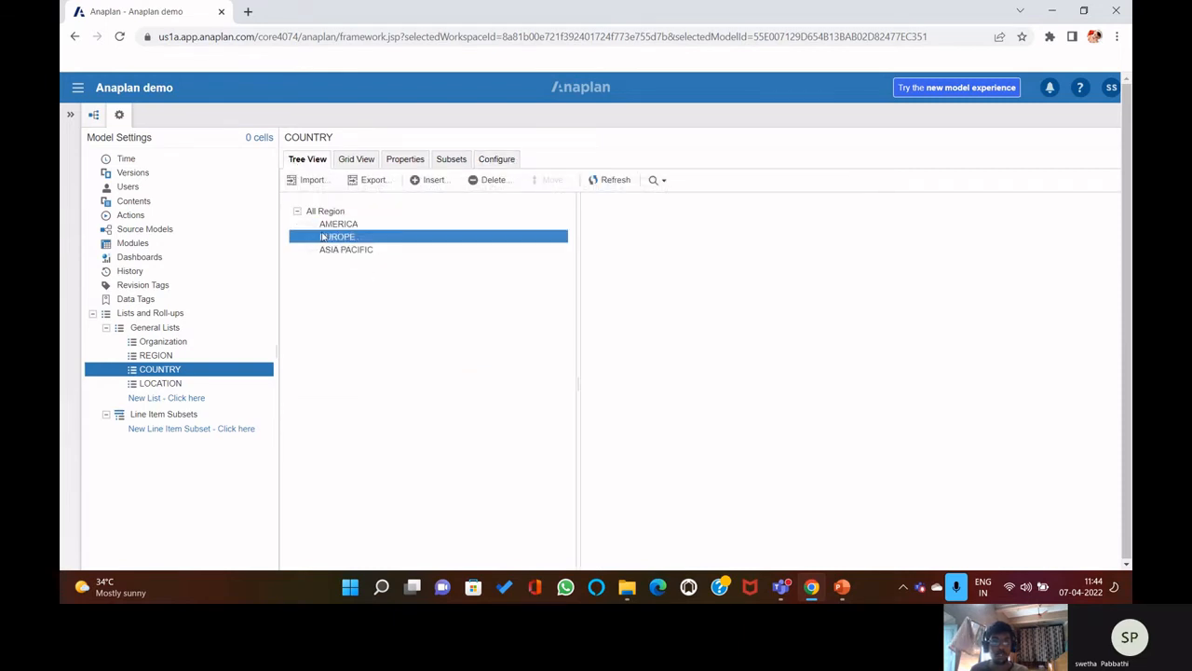
{"action": "left_click", "coordinate": [330, 224]}
- Set the LOCATION list's parent hierarchy to COUNTRY, apply it and view the list's tree
{"action": "left_click", "coordinate": [210, 384]}
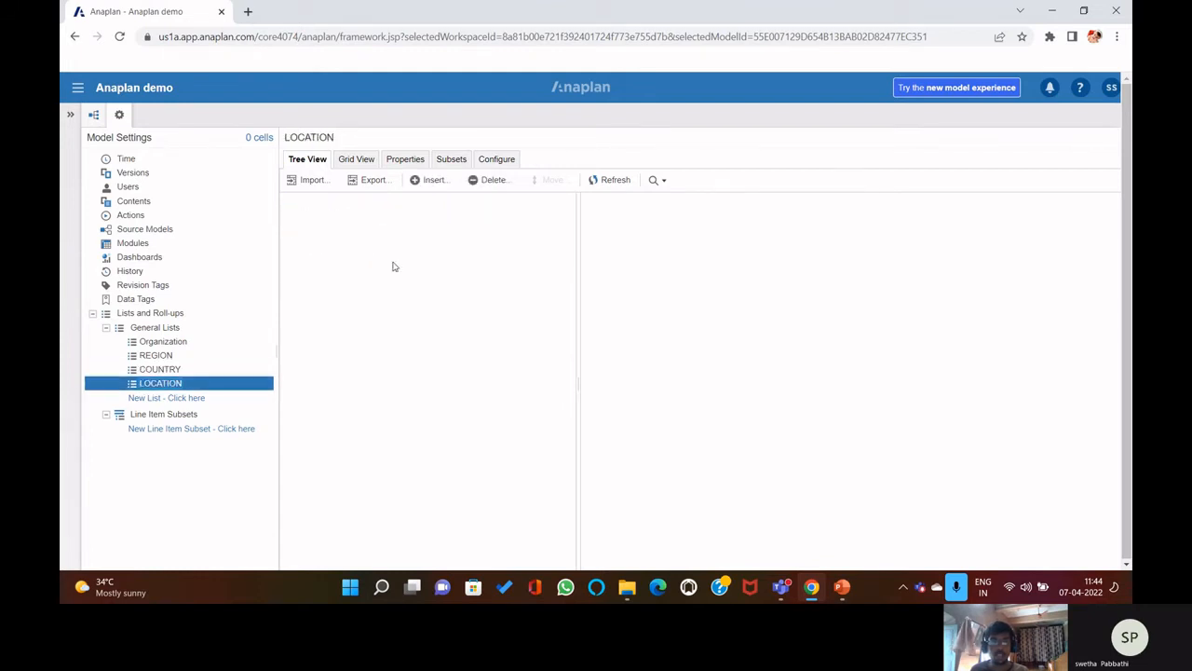
{"action": "left_click", "coordinate": [501, 159]}
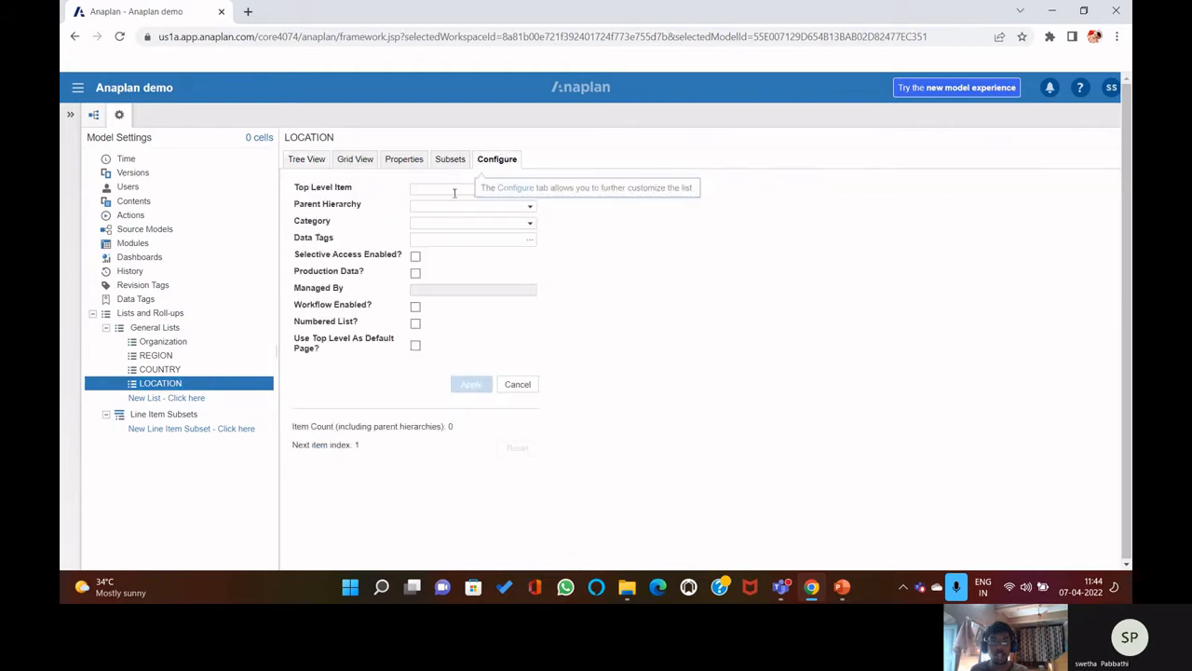
{"action": "left_click", "coordinate": [527, 210]}
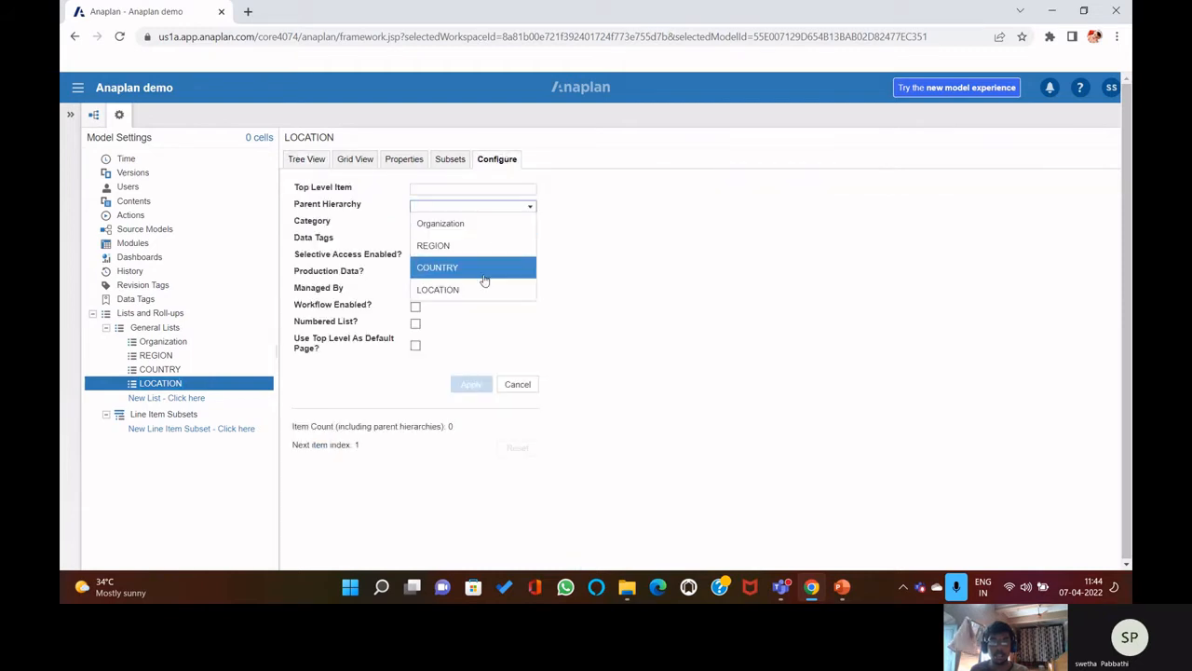
{"action": "left_click", "coordinate": [479, 268]}
{"action": "left_click", "coordinate": [472, 385]}
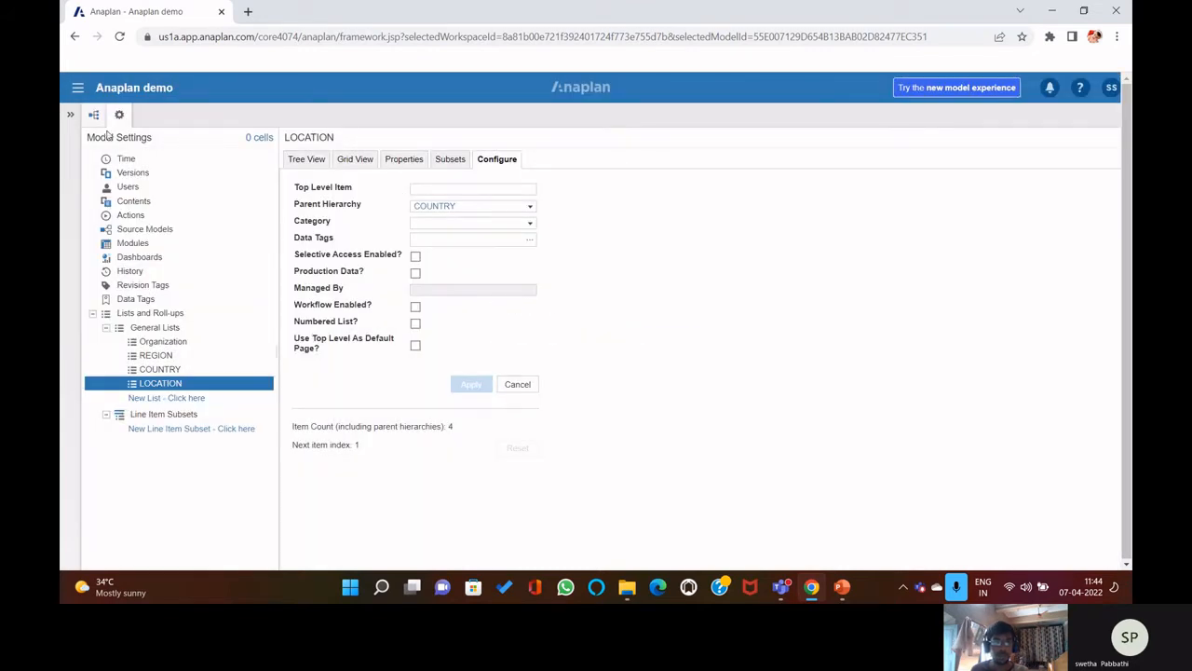
{"action": "left_click", "coordinate": [308, 160]}
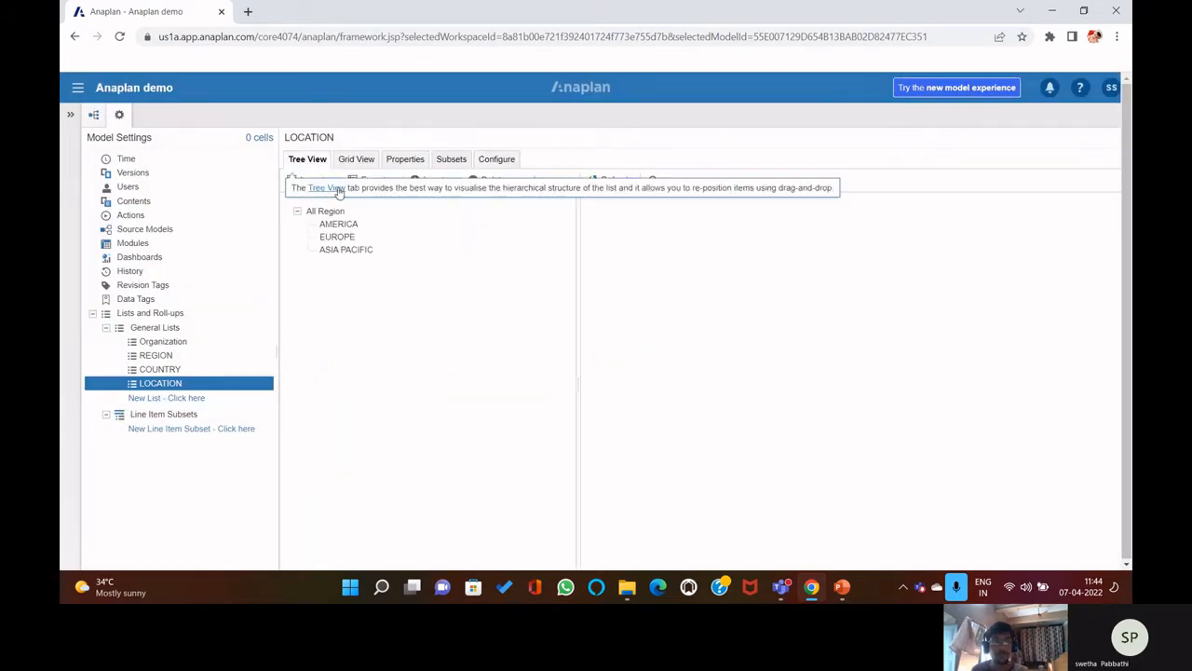
- View the parents and codes of the REGION list's items in its grid
{"action": "left_click", "coordinate": [177, 355]}
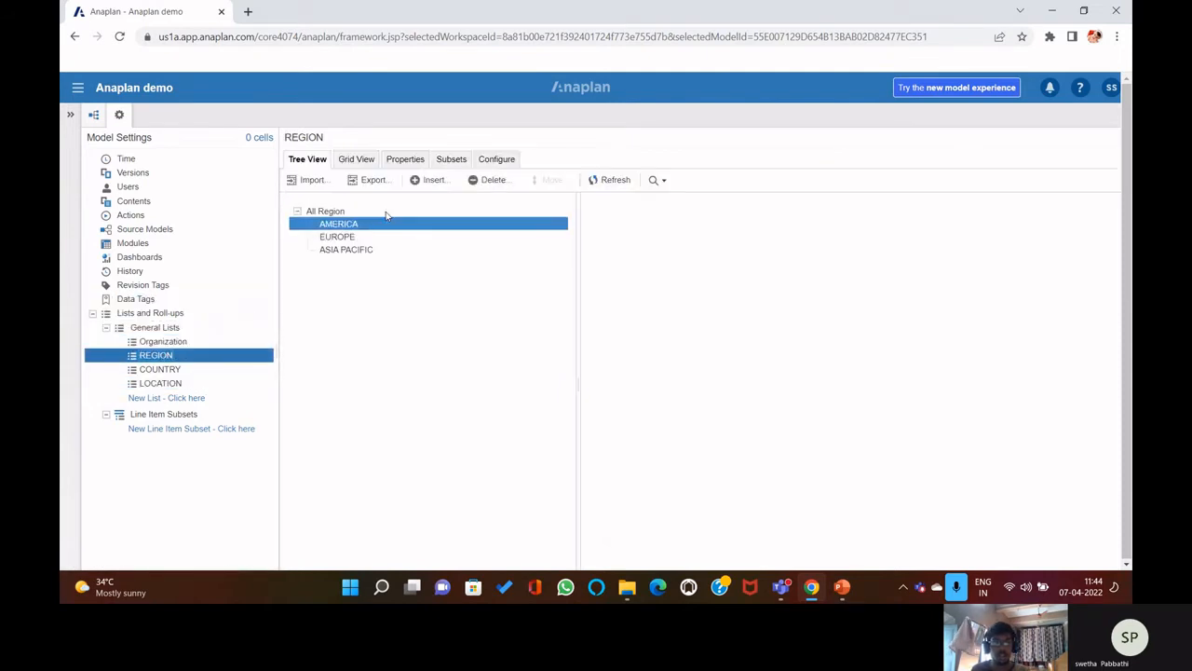
{"action": "left_click", "coordinate": [361, 161]}
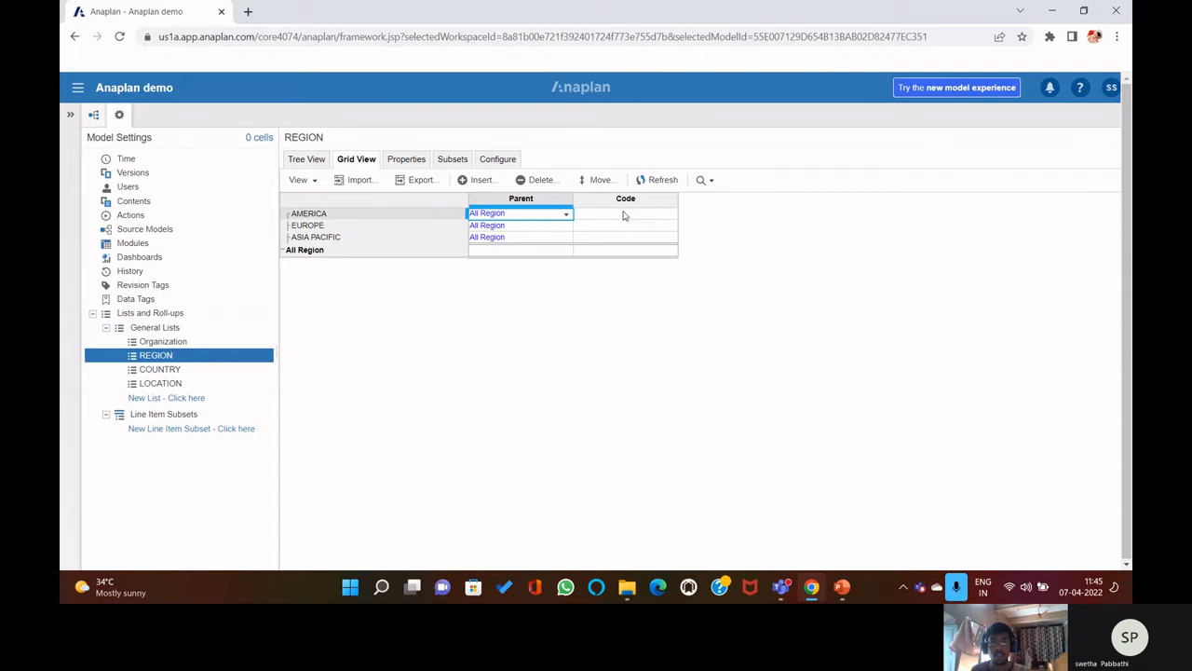
{"action": "left_click", "coordinate": [625, 216]}
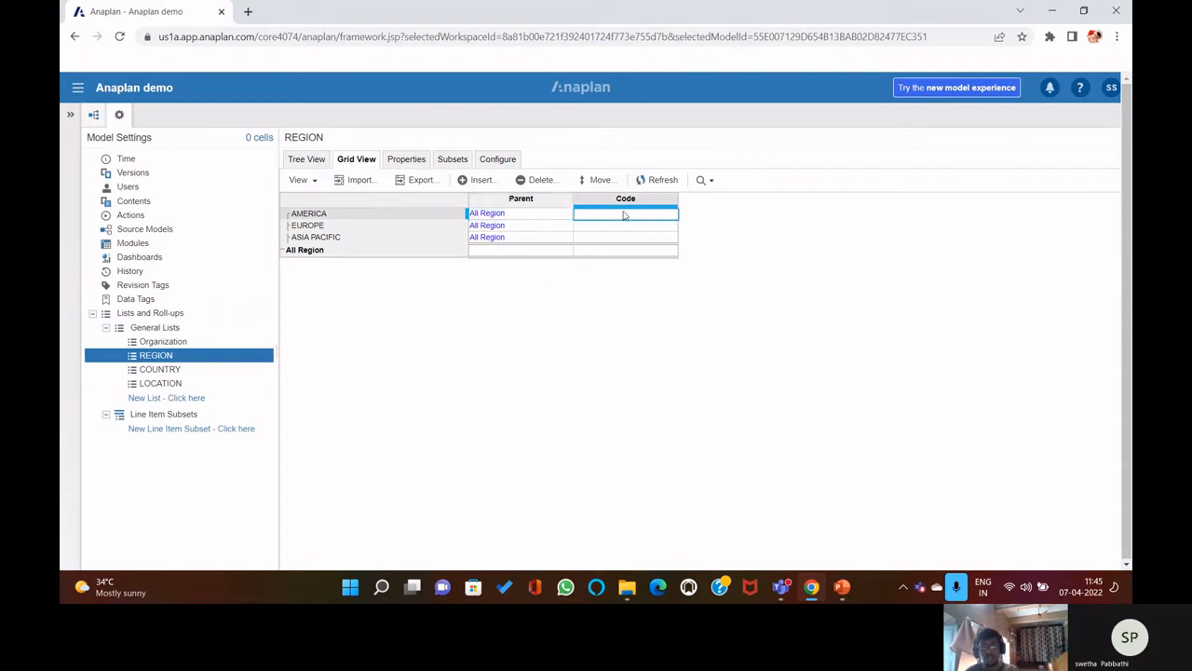
- Enter codes AMER, EMEA and APAC for AMERICA, EUROPE and ASIA PACIFIC in the COUNTRY list's grid, and clear them again
{"action": "left_click", "coordinate": [209, 370]}
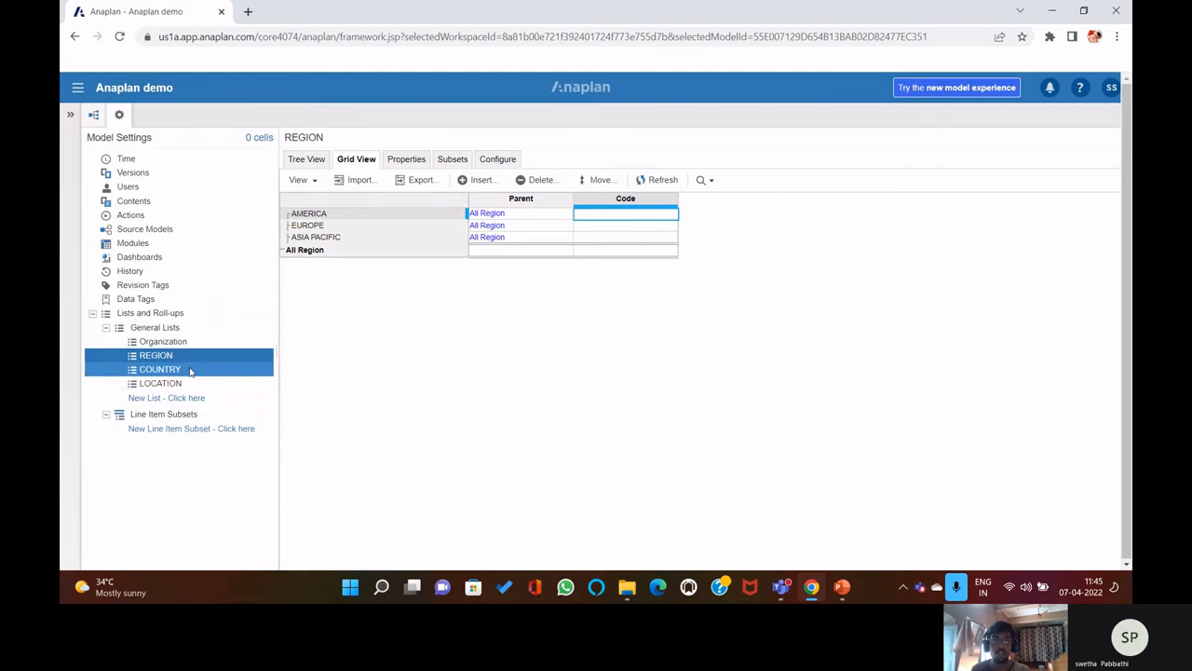
{"action": "left_click", "coordinate": [354, 162]}
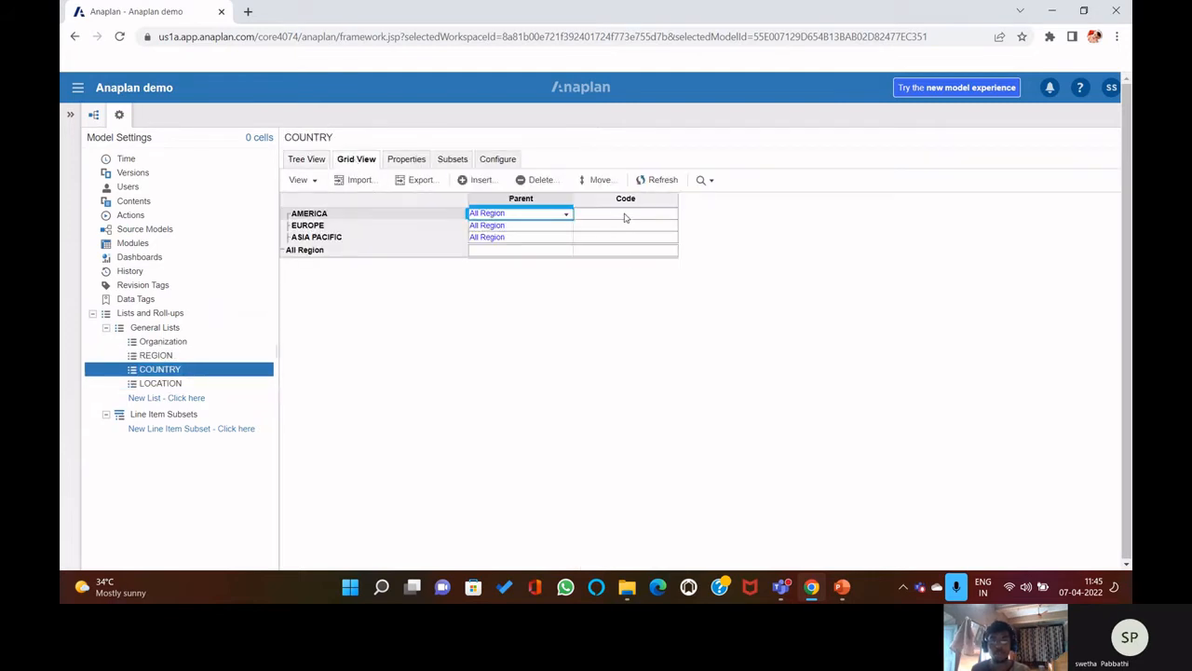
{"action": "left_click", "coordinate": [629, 216]}
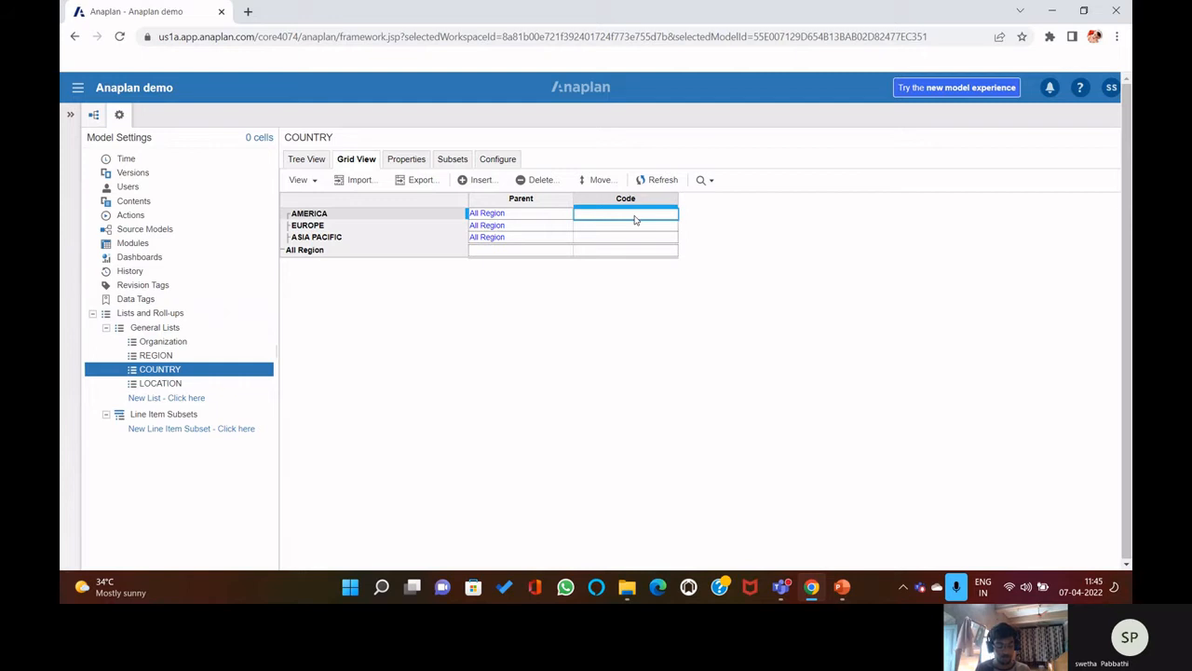
{"action": "type", "text": "AMER"}
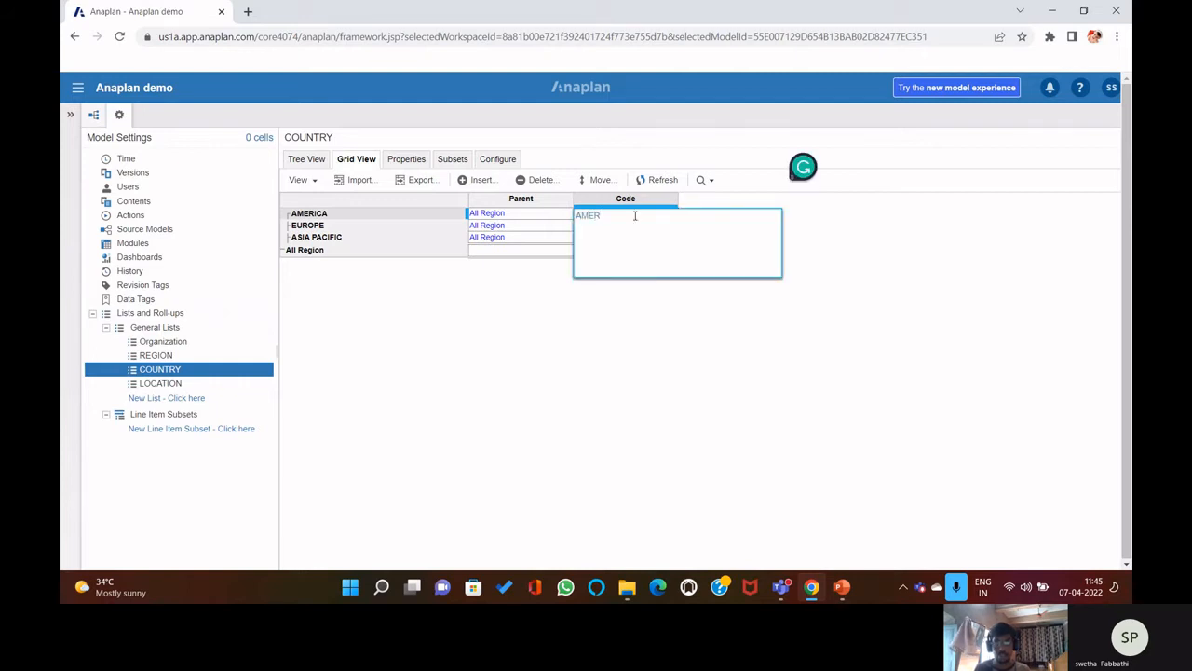
{"action": "key", "text": "Return"}
{"action": "left_click", "coordinate": [606, 230]}
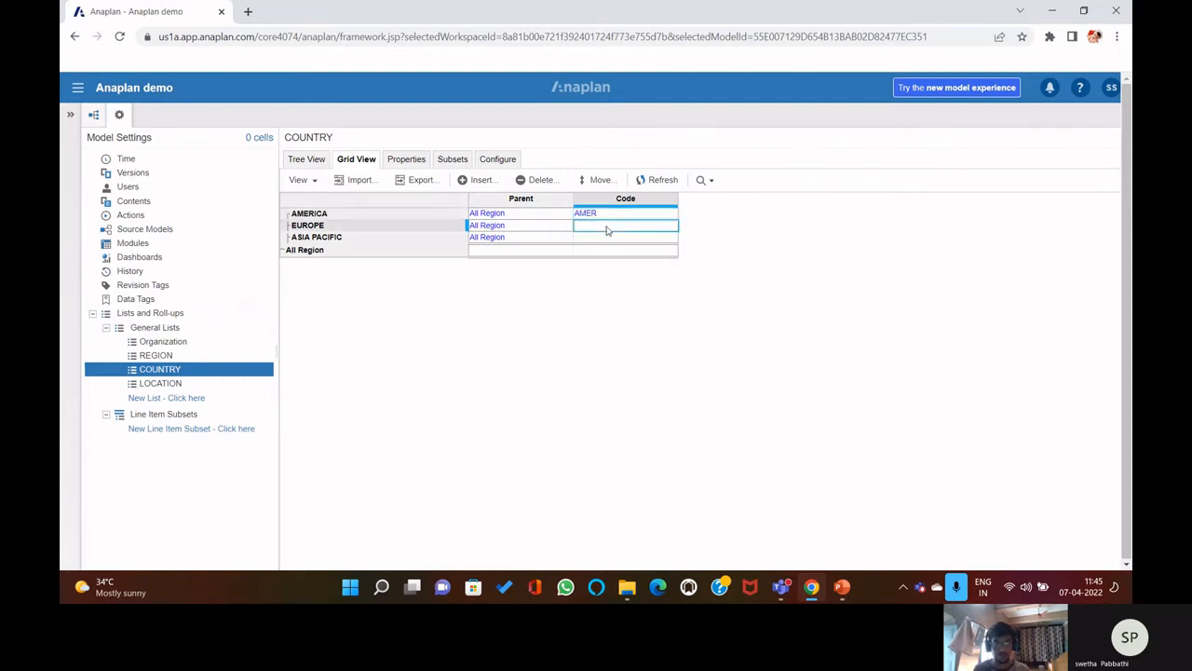
{"action": "type", "text": "EMEA"}
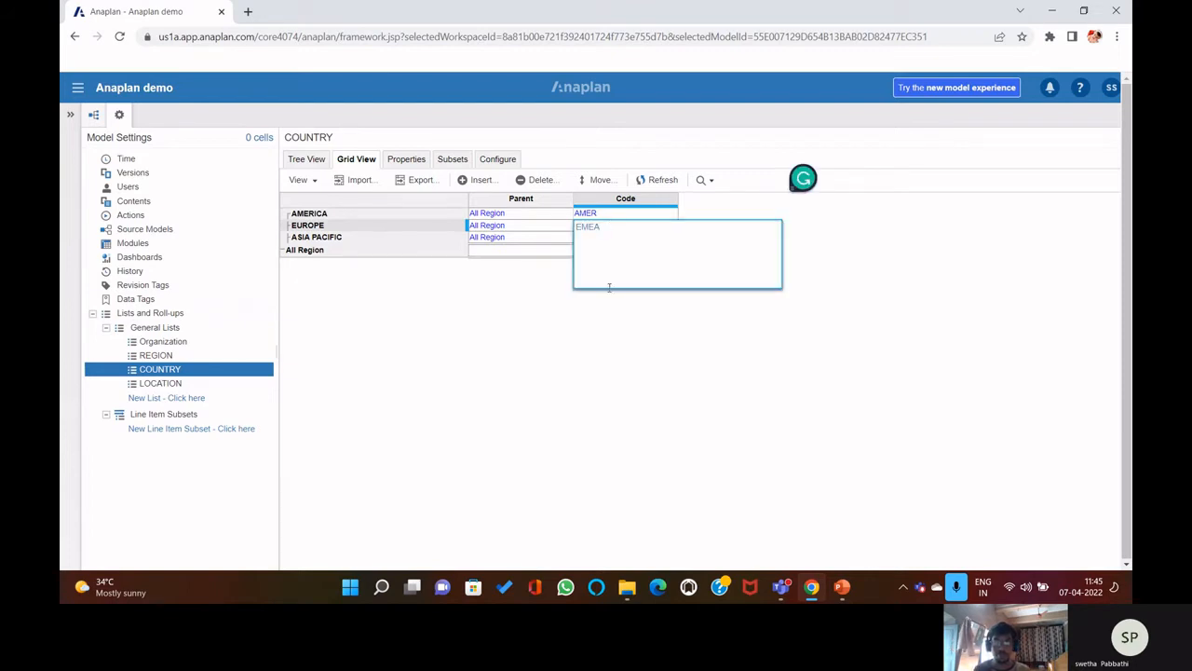
{"action": "key", "text": "Return"}
{"action": "left_click", "coordinate": [605, 241]}
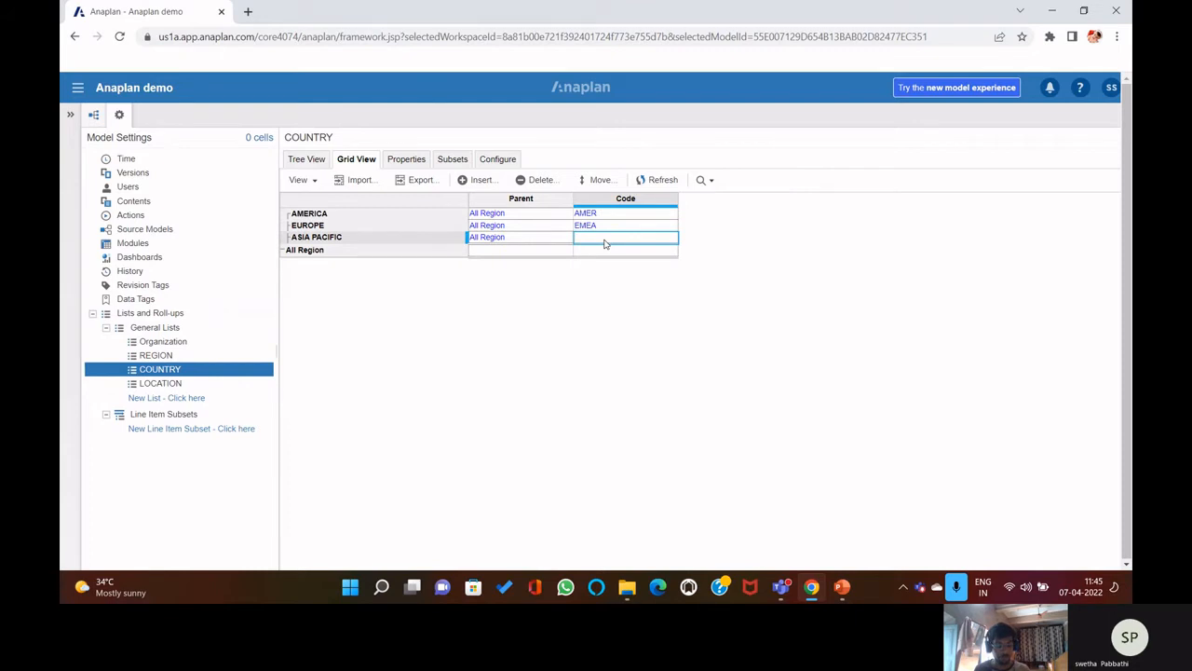
{"action": "type", "text": "APAC"}
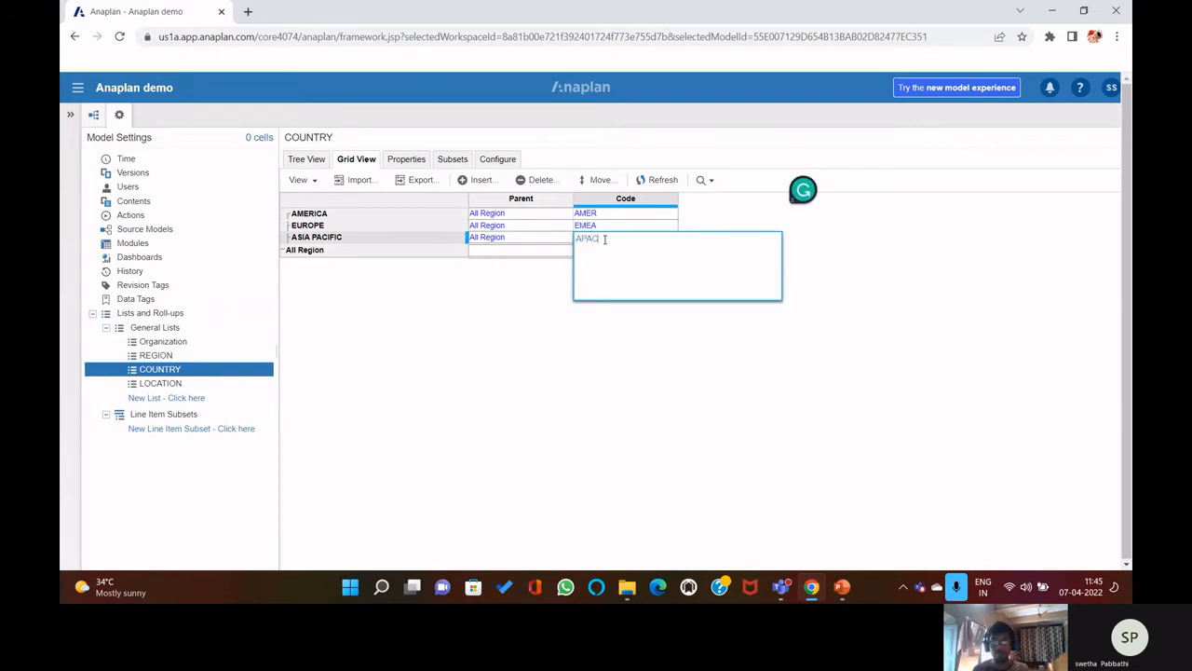
{"action": "left_click", "coordinate": [547, 368]}
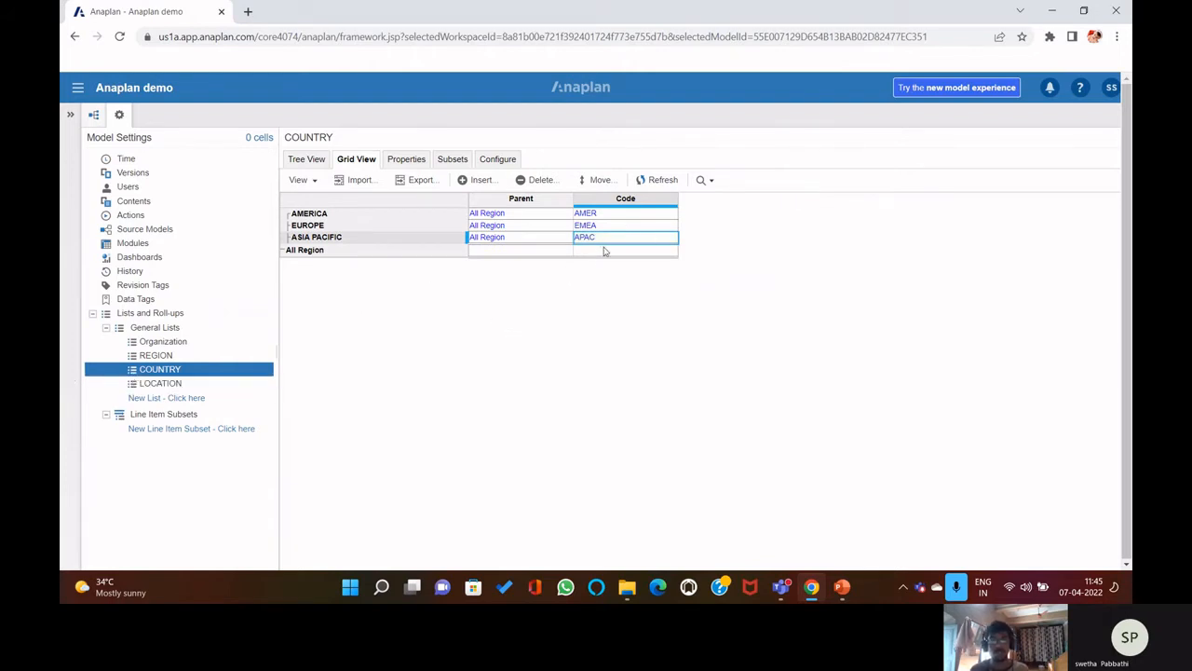
{"action": "double_click", "coordinate": [631, 241]}
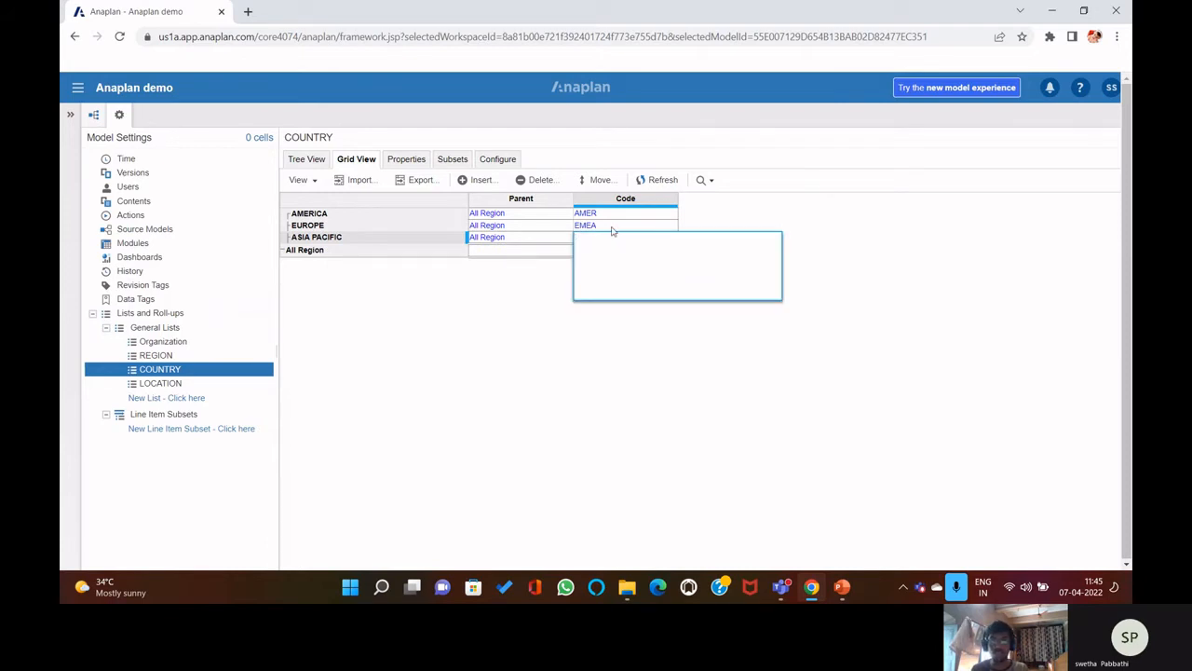
{"action": "double_click", "coordinate": [605, 224]}
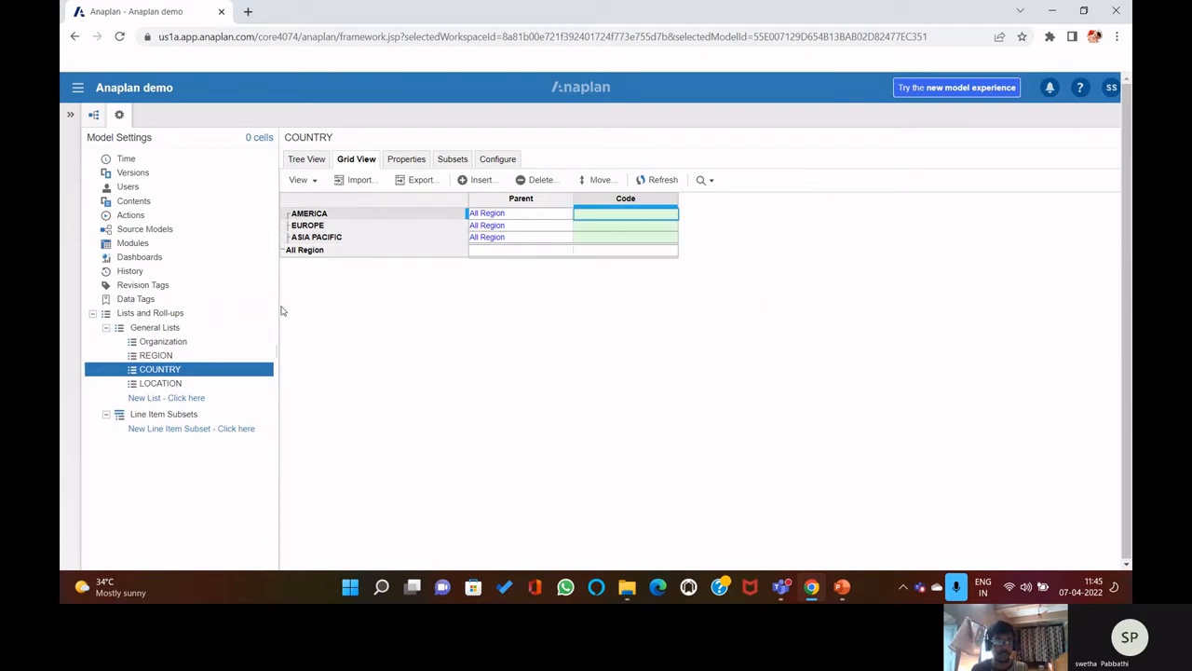
- Set the code of AMERICA to AMER in the REGION list's grid
{"action": "left_click", "coordinate": [173, 356]}
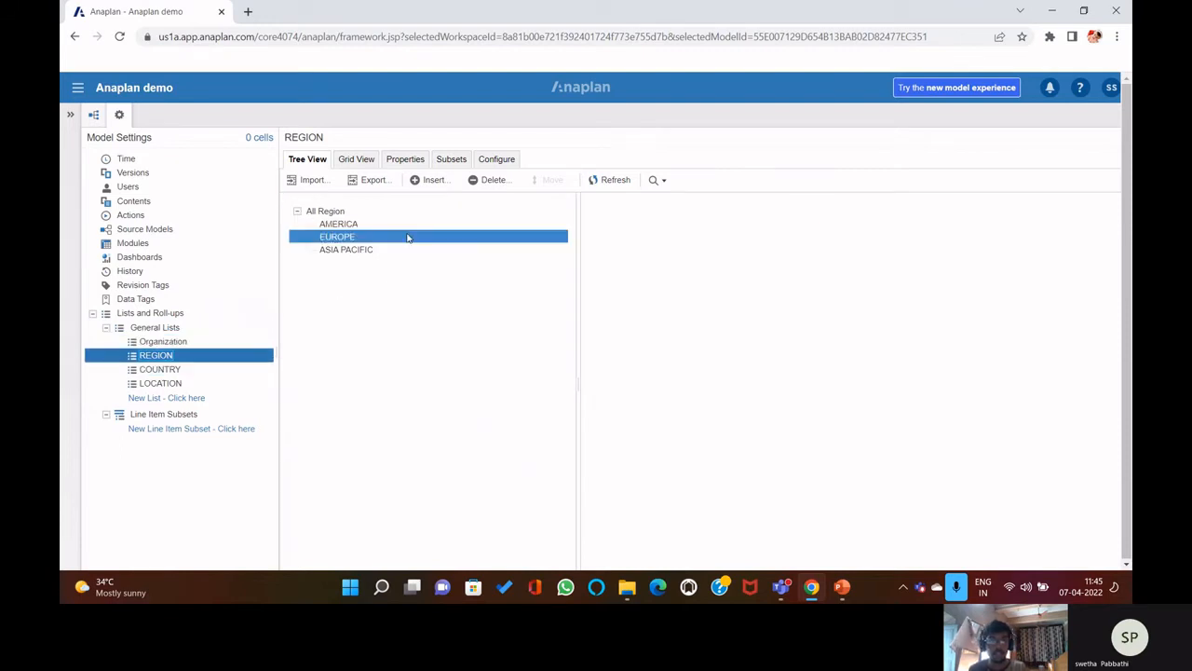
{"action": "left_click", "coordinate": [357, 159]}
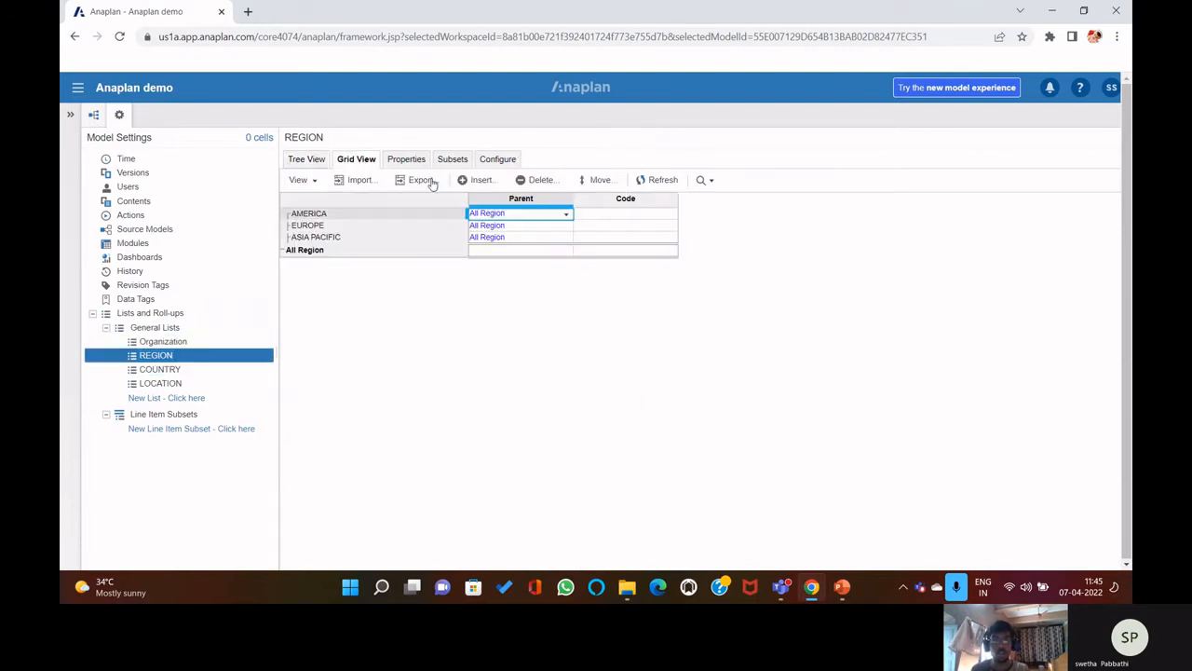
{"action": "left_click", "coordinate": [620, 217]}
{"action": "type", "text": "A"}
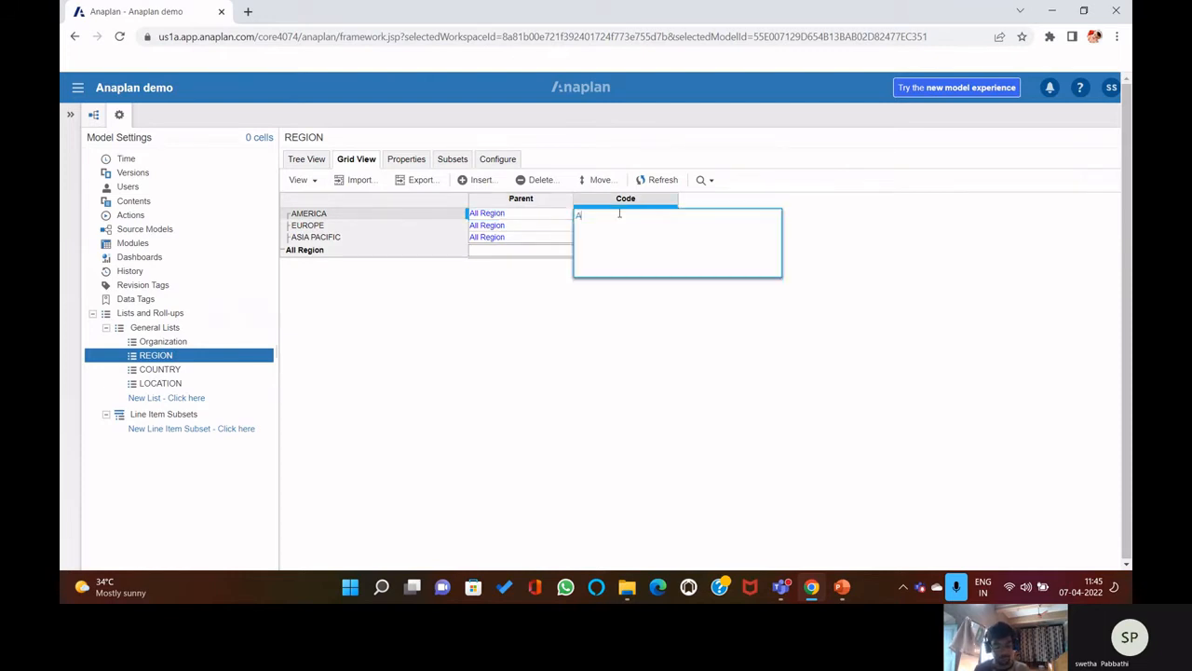
{"action": "type", "text": "MER"}
{"action": "key", "text": "Return"}
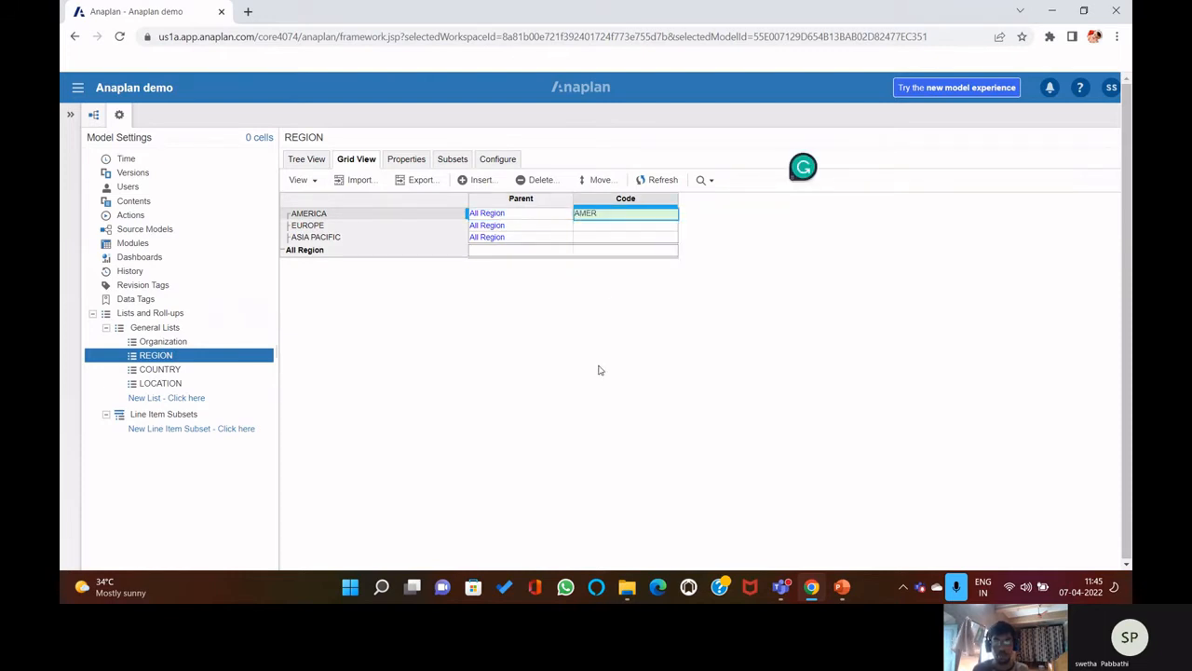
- Set the REGION list's codes to EMEA for EUROPE and APAC for ASIA PACIFIC
{"action": "left_click", "coordinate": [606, 228]}
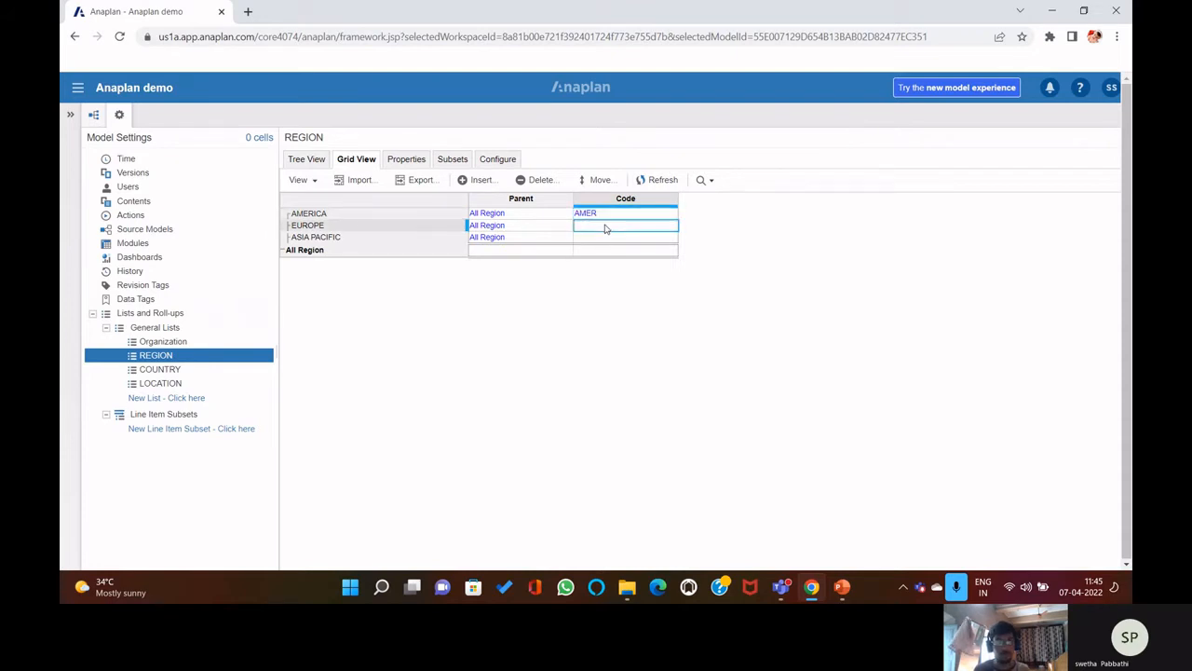
{"action": "type", "text": "E"}
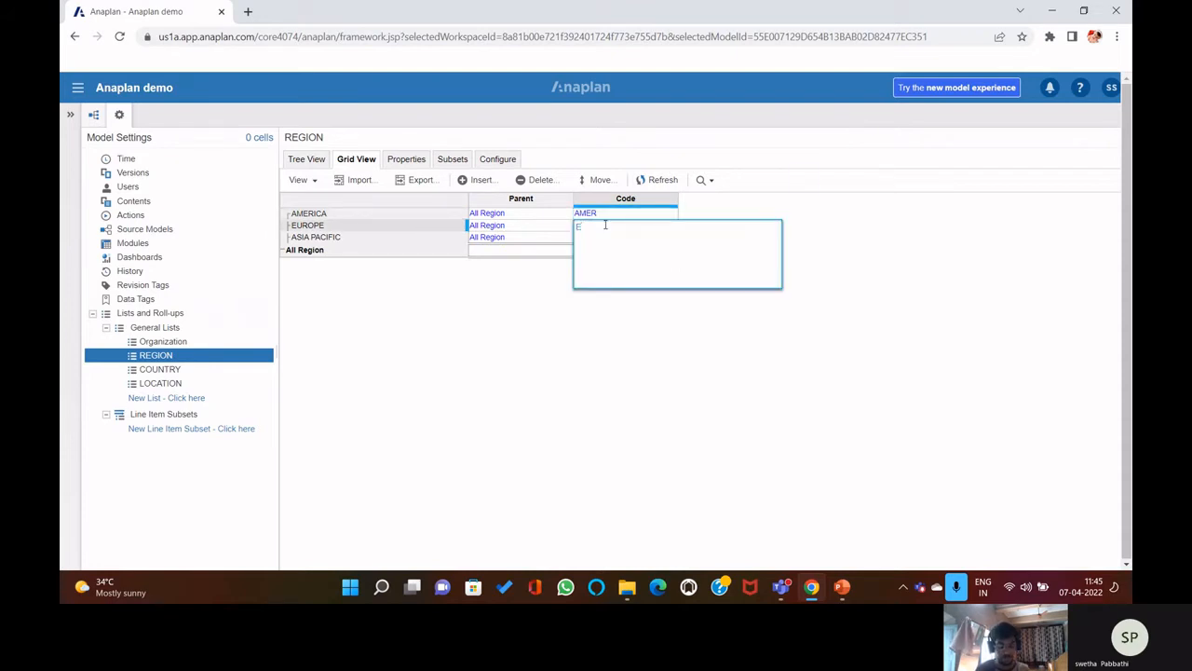
{"action": "type", "text": "MEA"}
{"action": "key", "text": "BackSpace"}
{"action": "type", "text": "EA"}
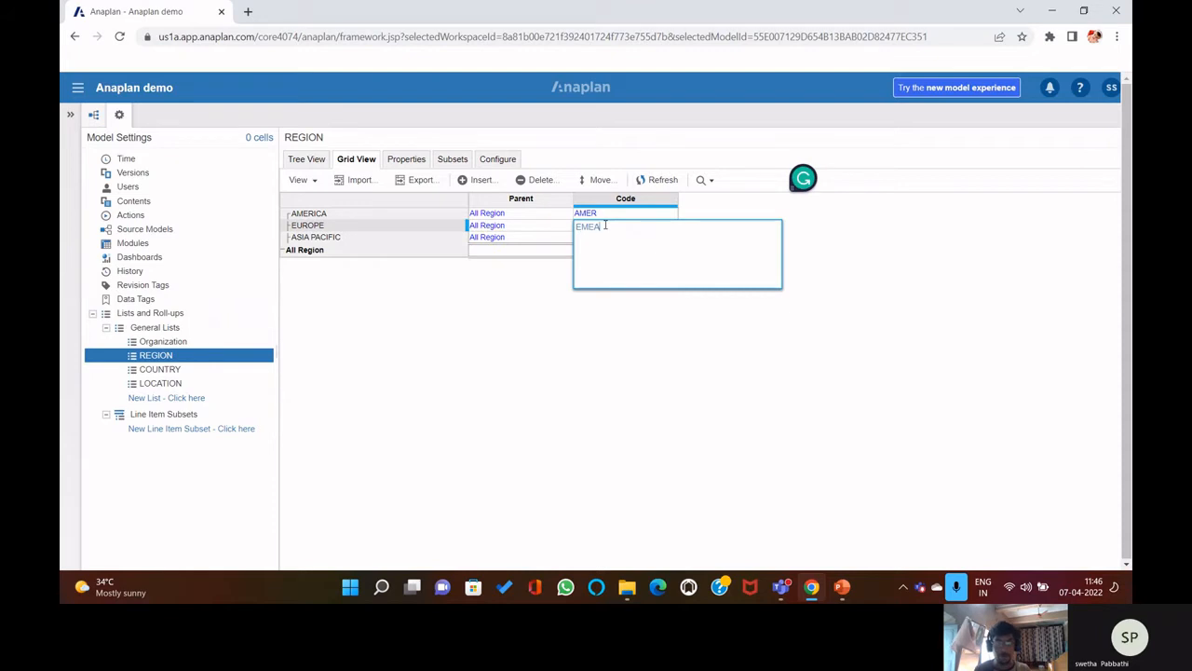
{"action": "left_click", "coordinate": [590, 241]}
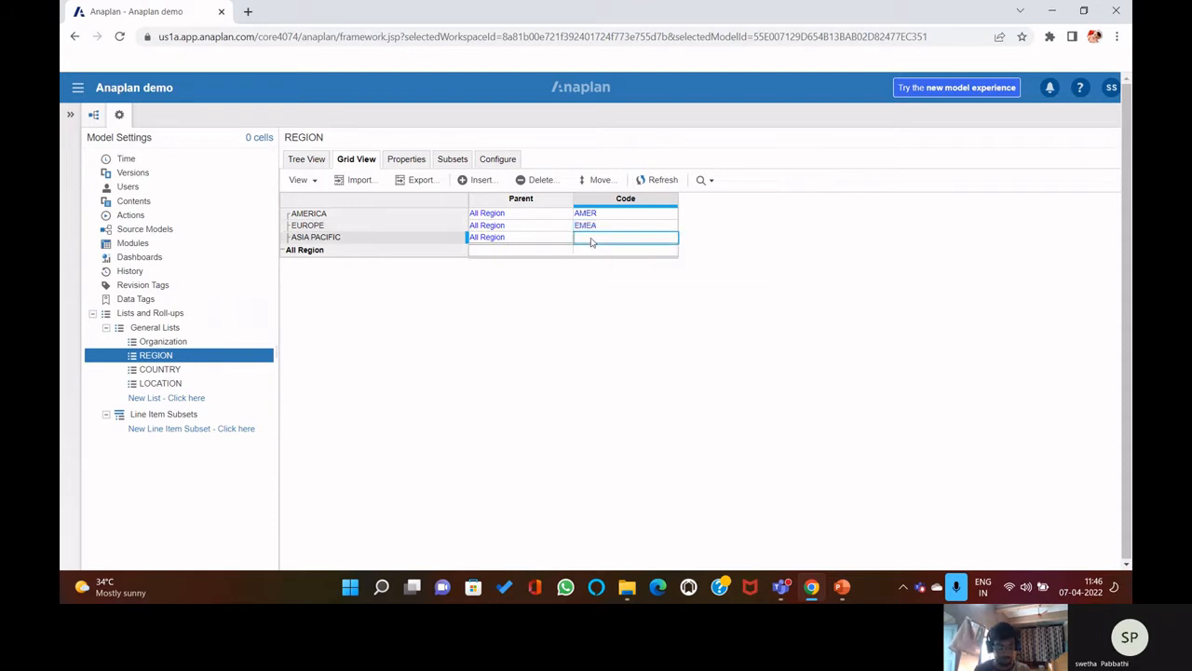
{"action": "type", "text": "AP"}
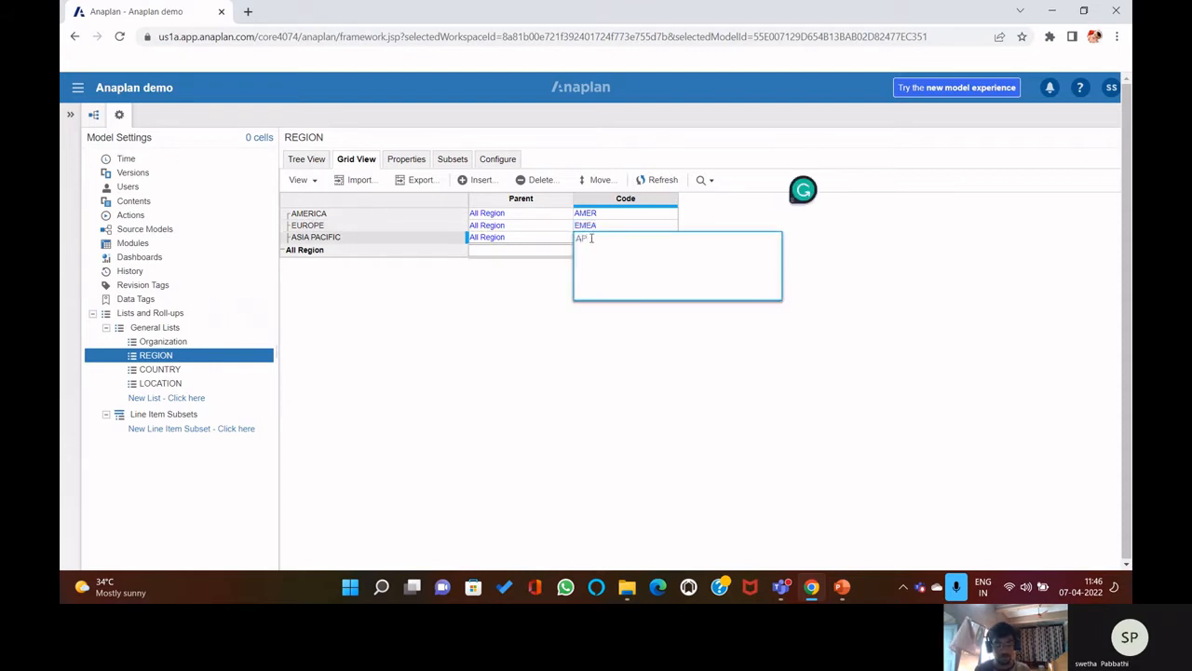
{"action": "type", "text": "AC"}
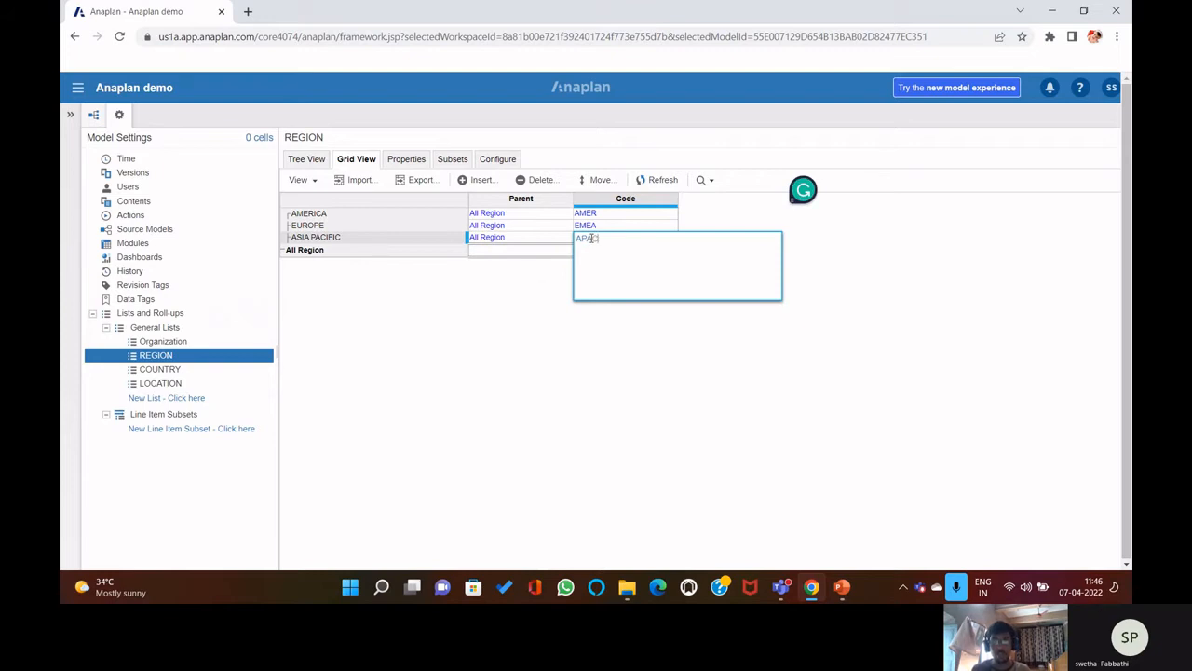
{"action": "left_click", "coordinate": [616, 331]}
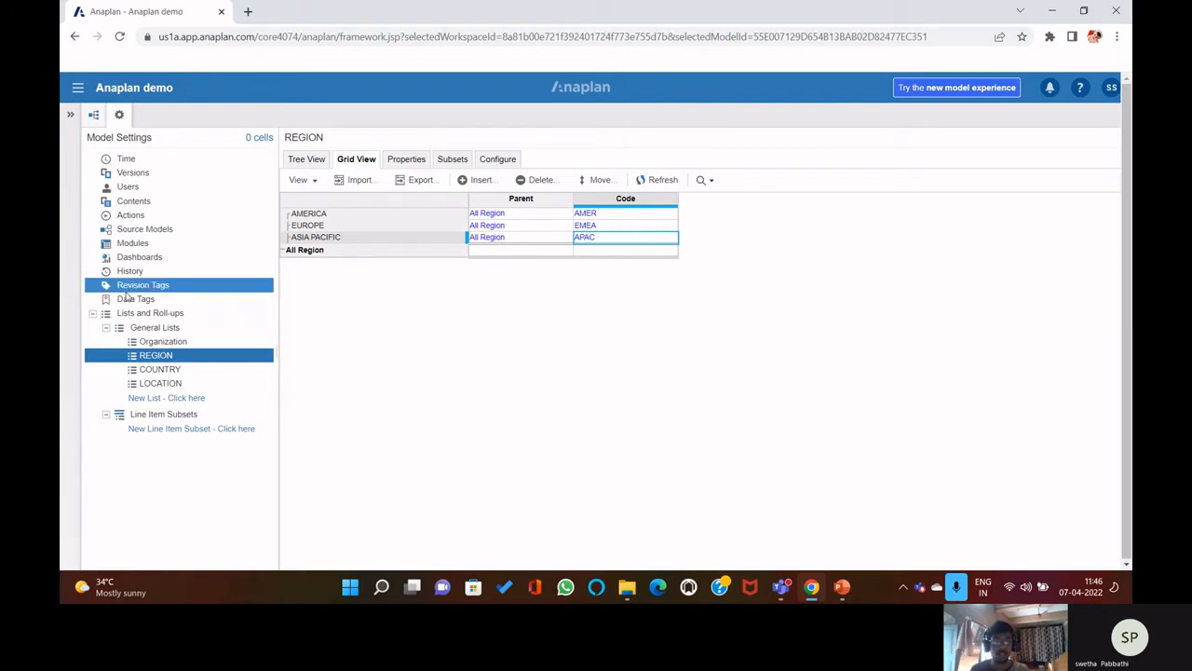
- Start an import into the COUNTRY list and upload the Countries file from the 4.6.(4,5,6,7,8,9) folder as its source
{"action": "left_click", "coordinate": [187, 371]}
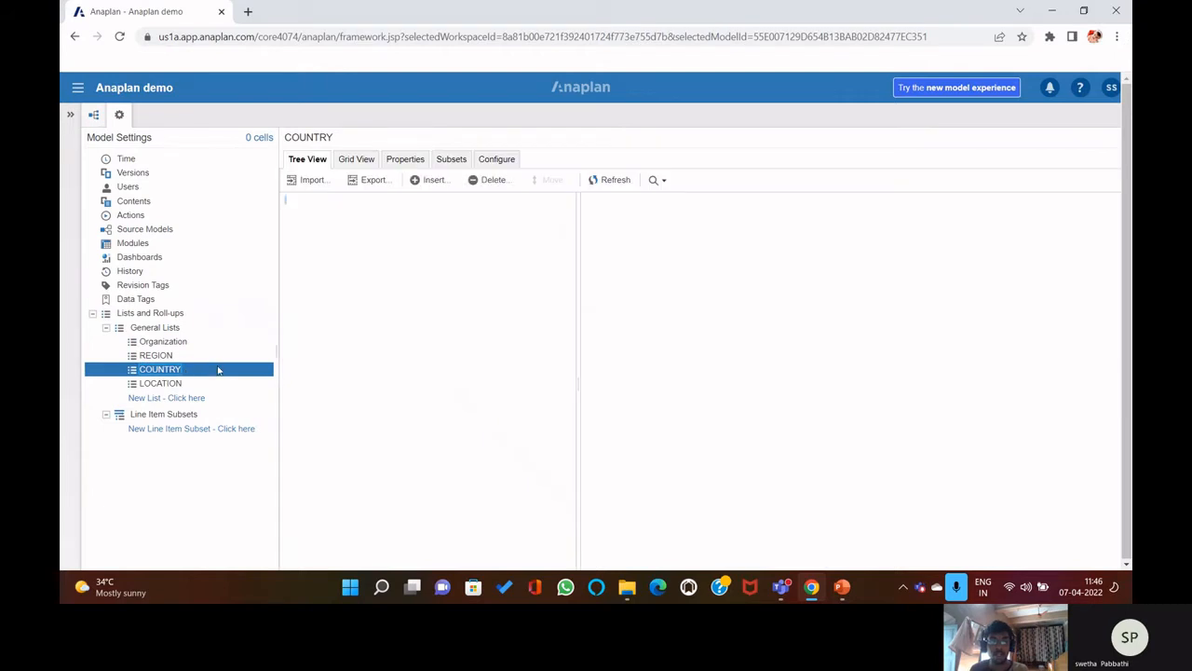
{"action": "left_click", "coordinate": [310, 180]}
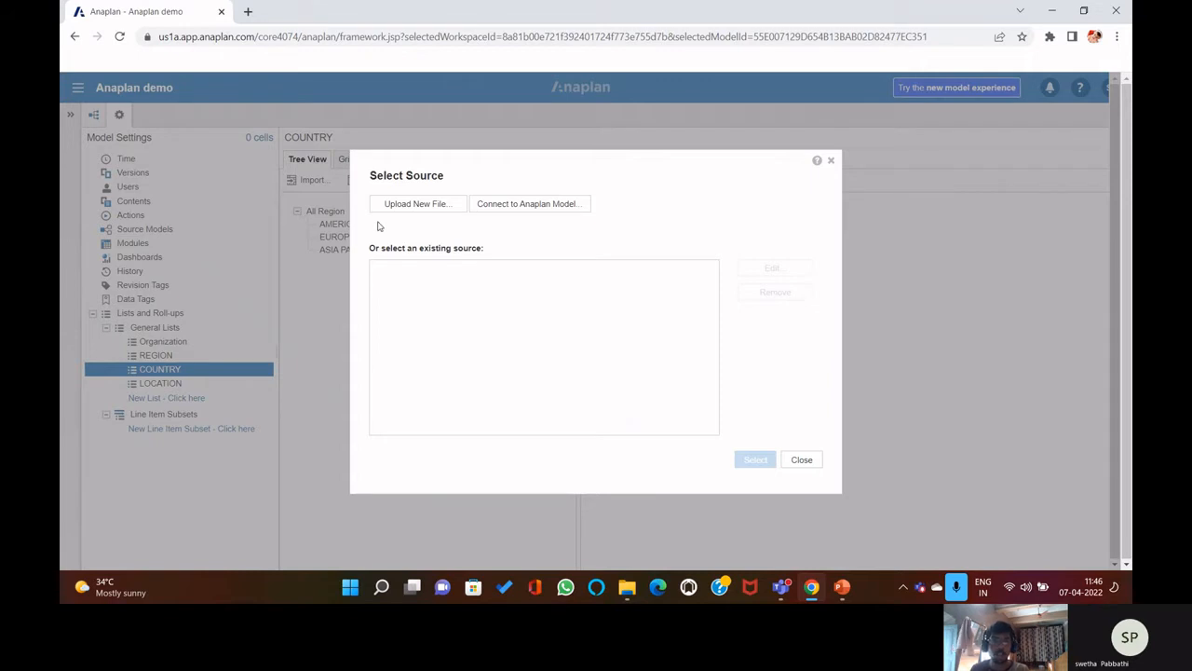
{"action": "left_click", "coordinate": [425, 205]}
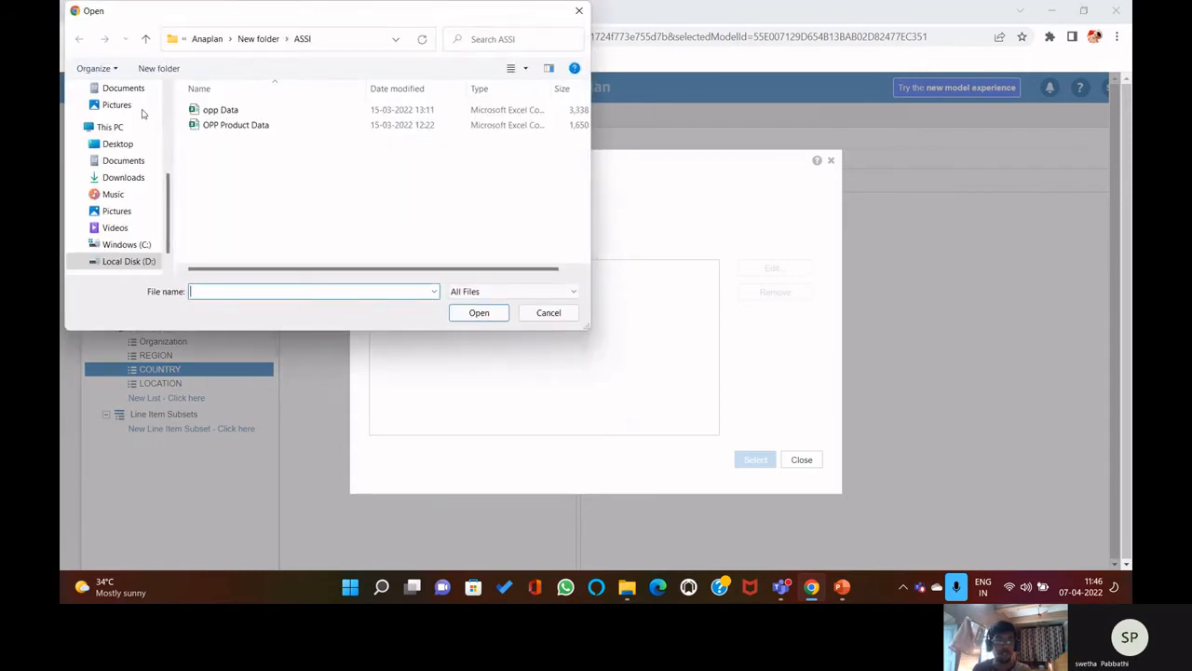
{"action": "left_click", "coordinate": [145, 39]}
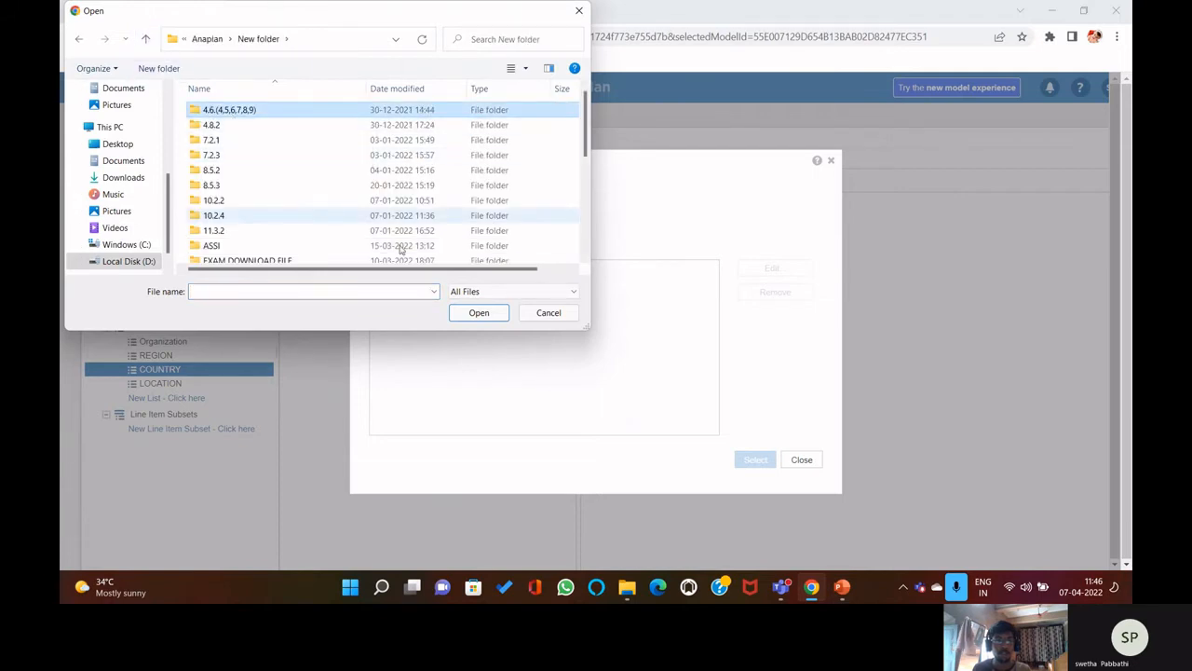
{"action": "left_click", "coordinate": [466, 314]}
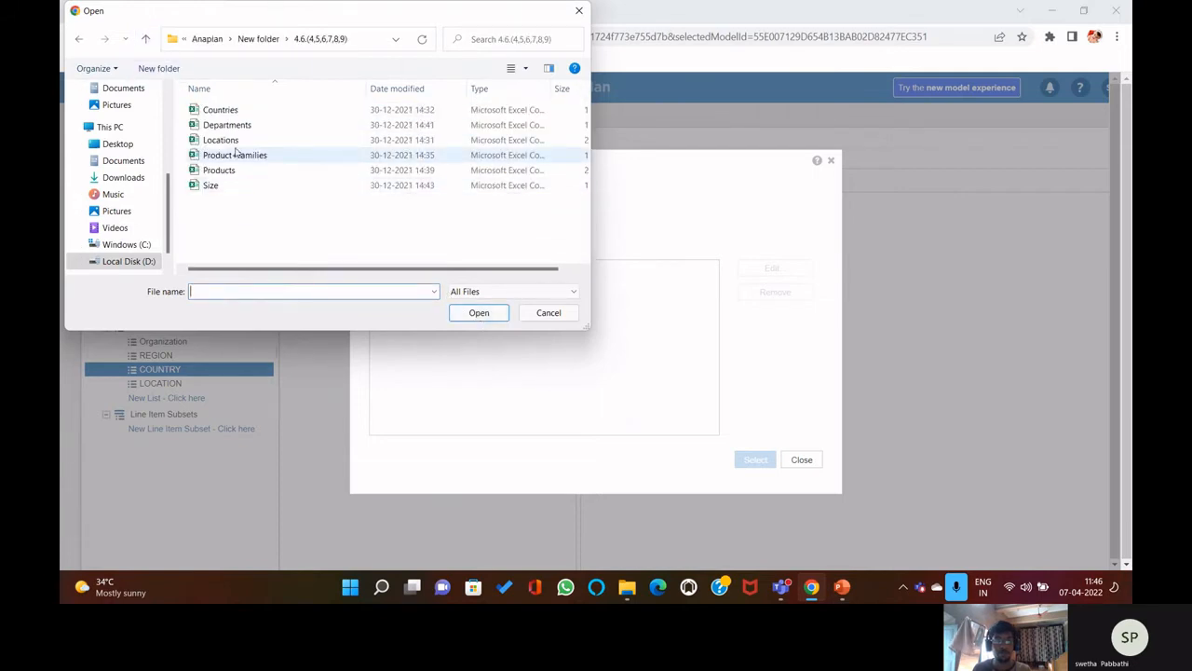
{"action": "left_click", "coordinate": [244, 111]}
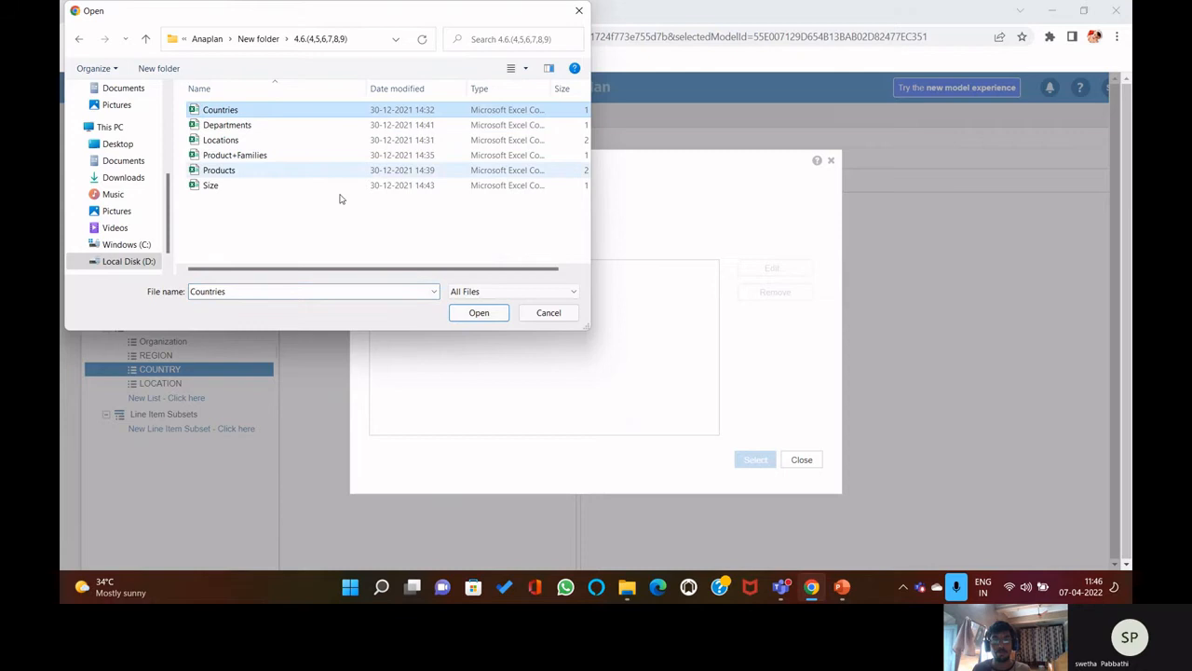
{"action": "left_click", "coordinate": [479, 313]}
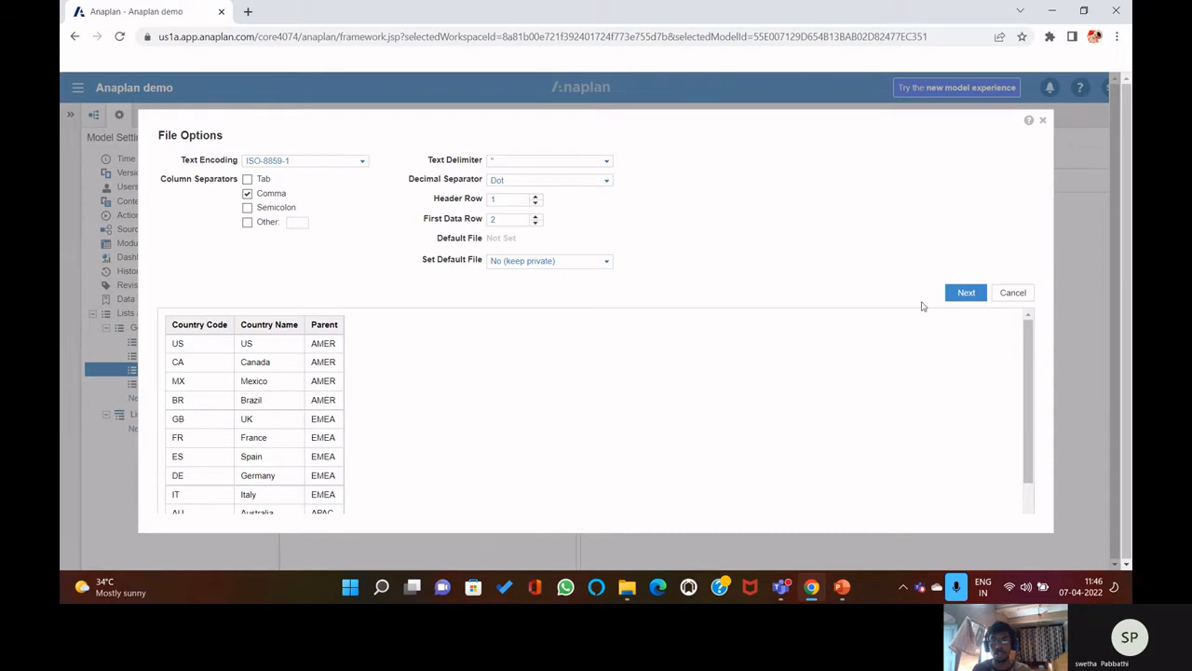
- Map Country Name to COUNTRY, Parent to Parent and Country Code to Code, and run the Countries.csv import into the COUNTRY list
{"action": "left_click", "coordinate": [950, 295]}
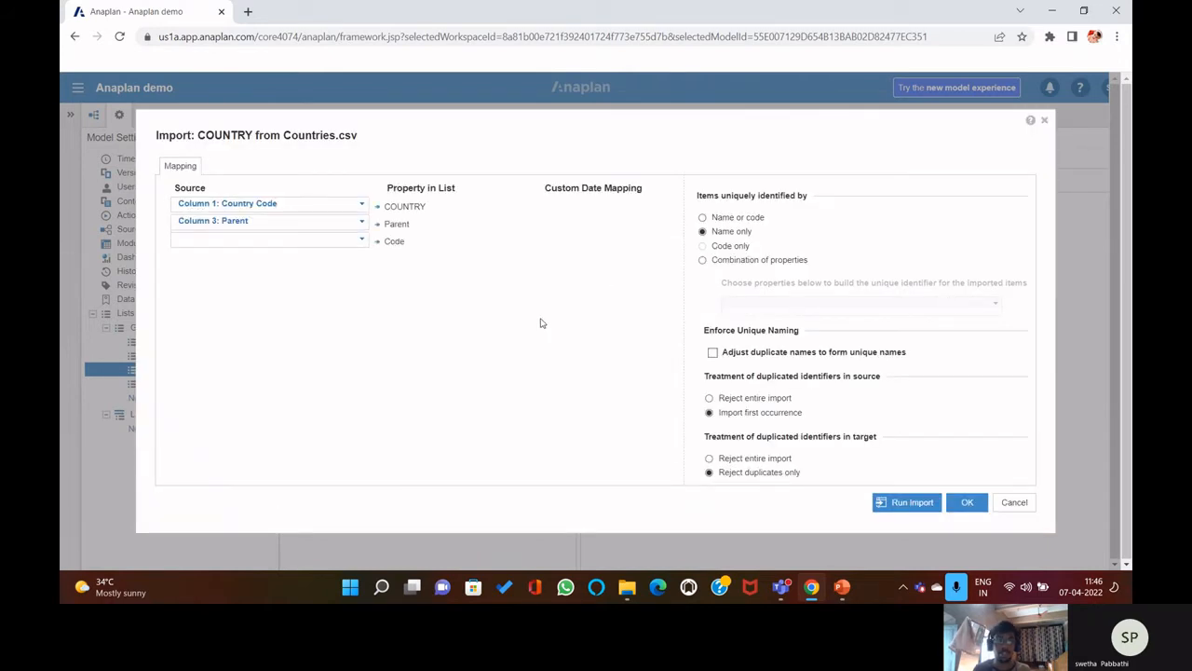
{"action": "left_click", "coordinate": [362, 209]}
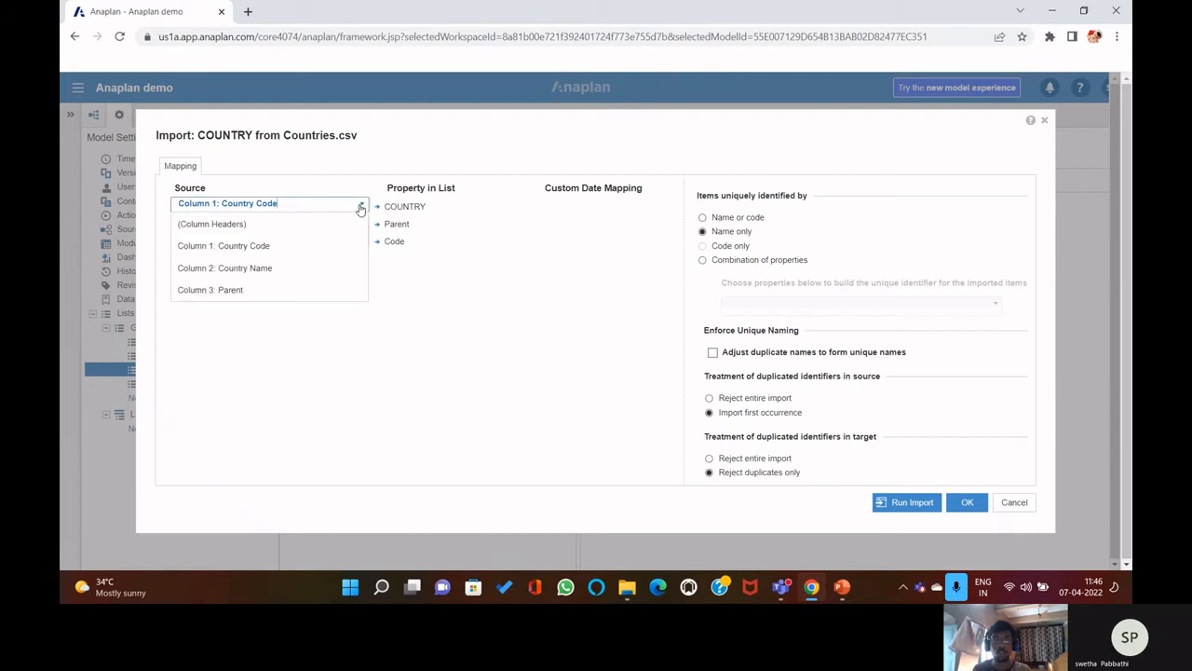
{"action": "left_click", "coordinate": [328, 269]}
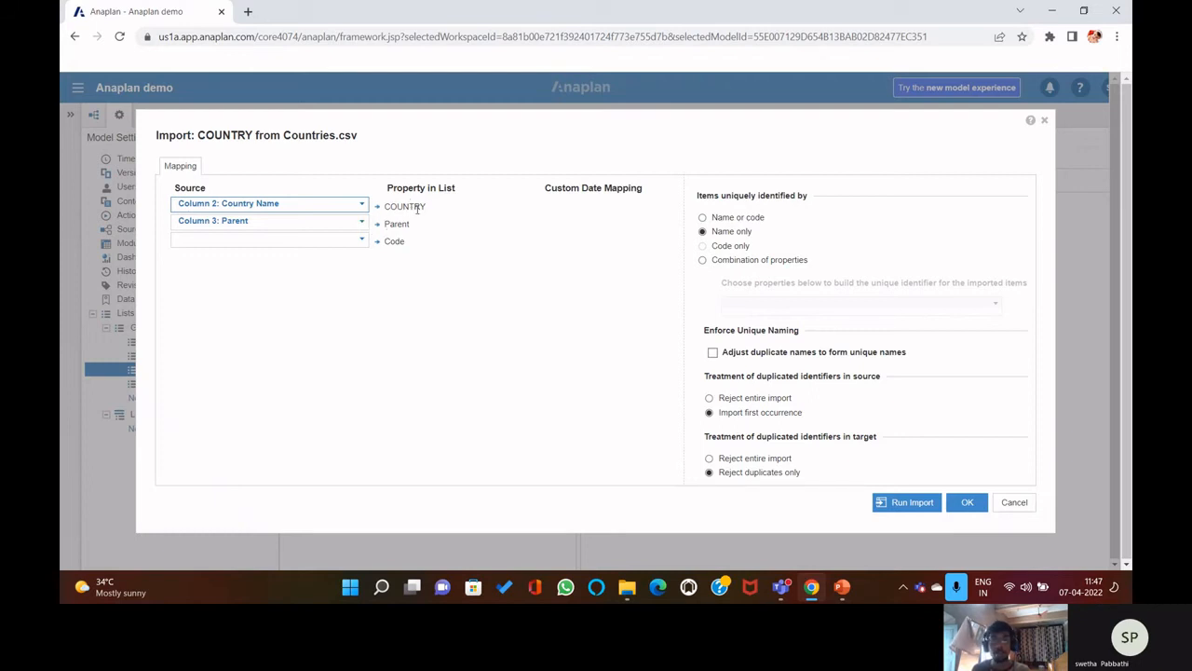
{"action": "left_click", "coordinate": [360, 223]}
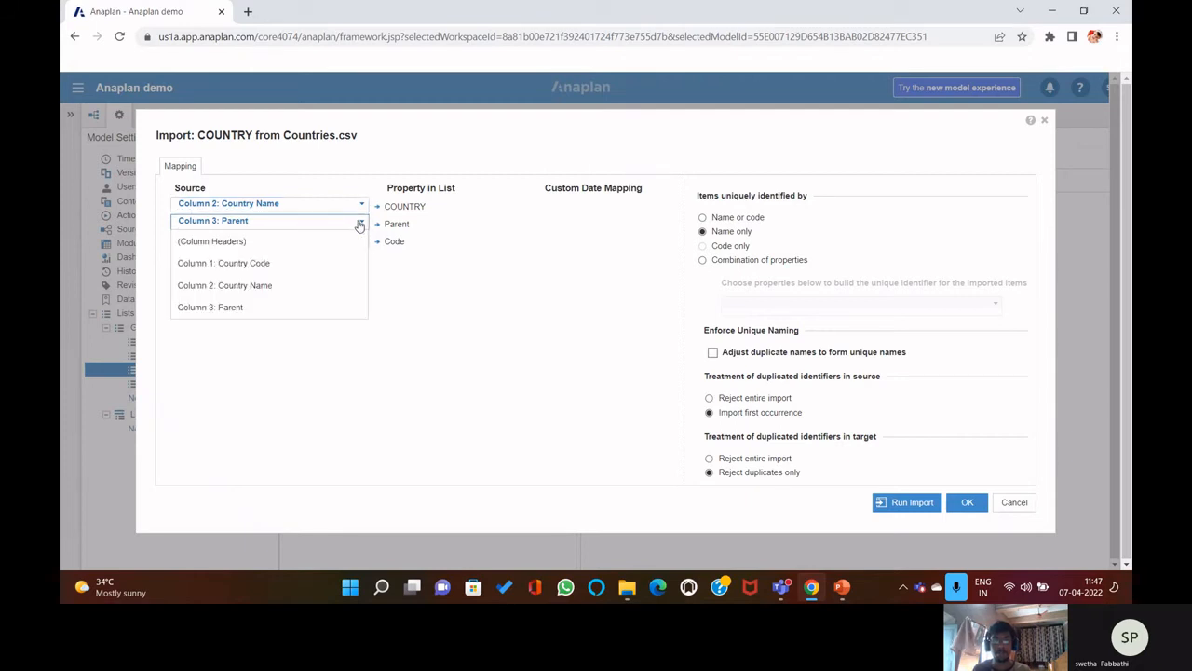
{"action": "left_click", "coordinate": [359, 225]}
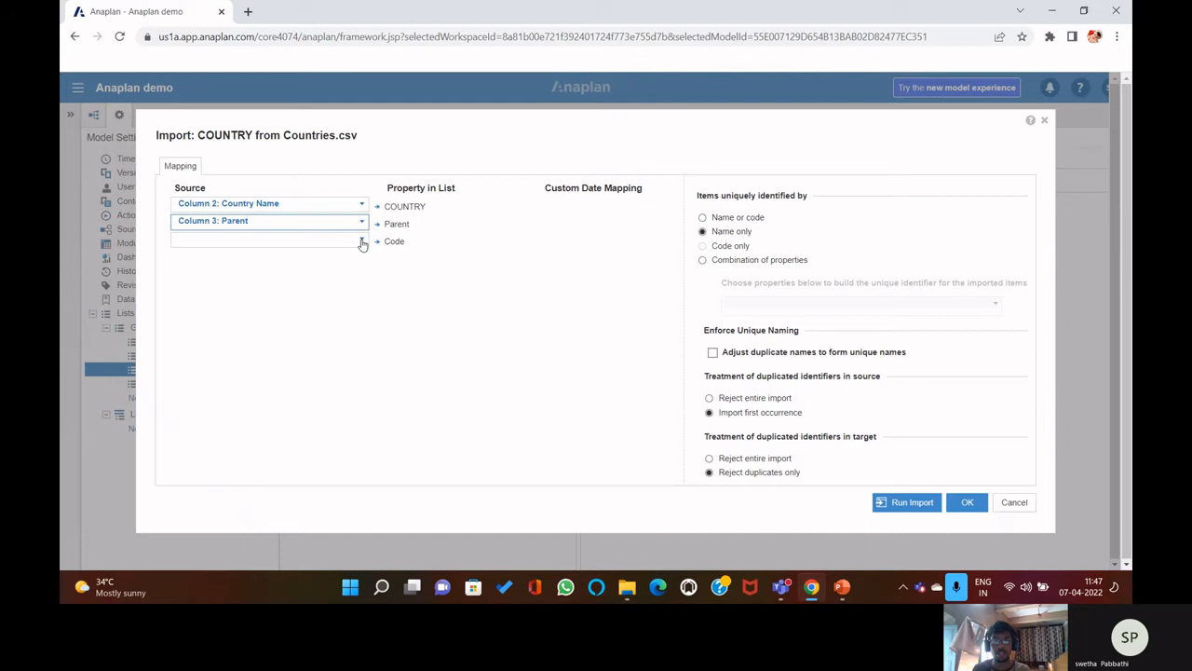
{"action": "left_click", "coordinate": [361, 241]}
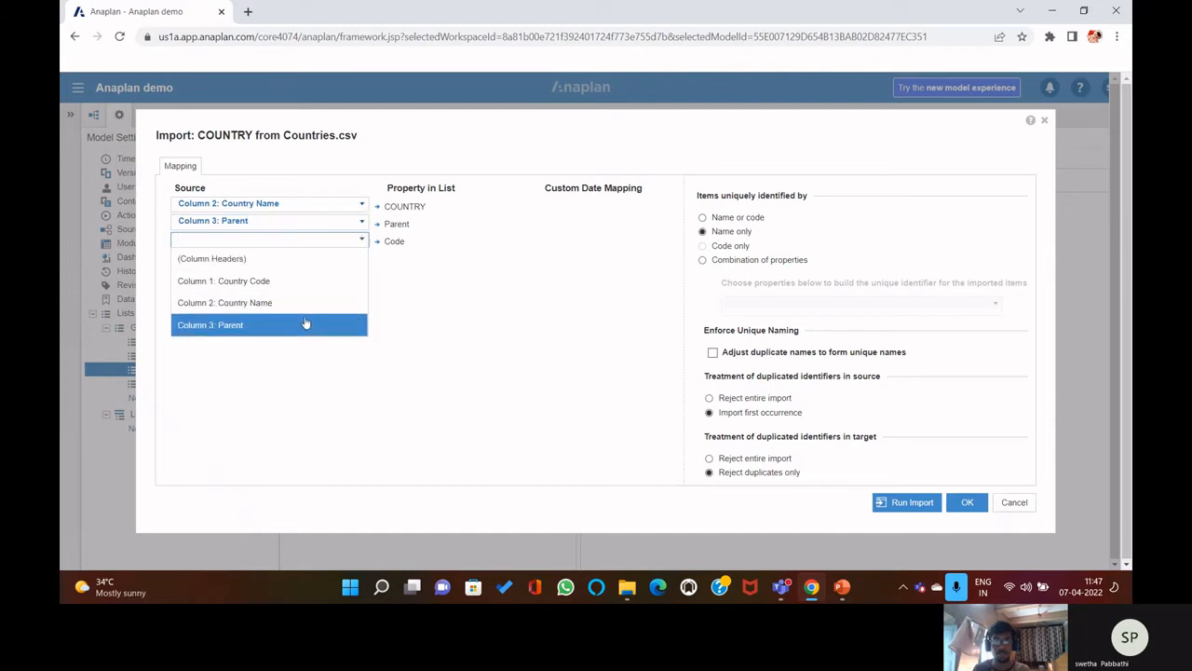
{"action": "left_click", "coordinate": [298, 280]}
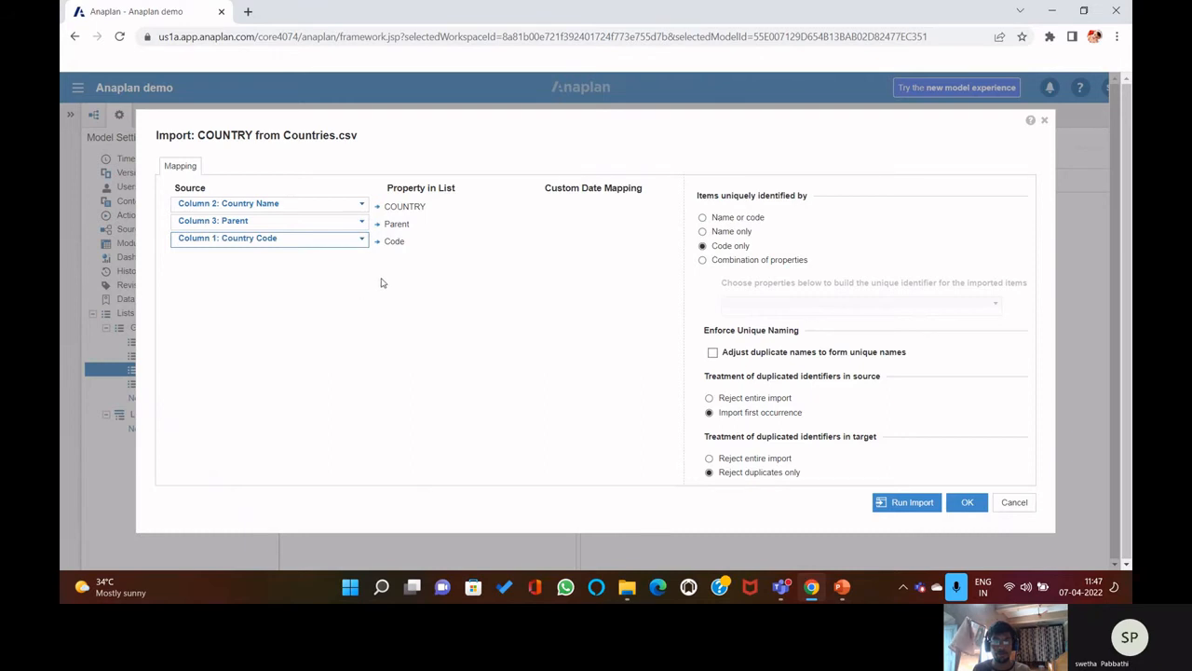
{"action": "left_click", "coordinate": [897, 502]}
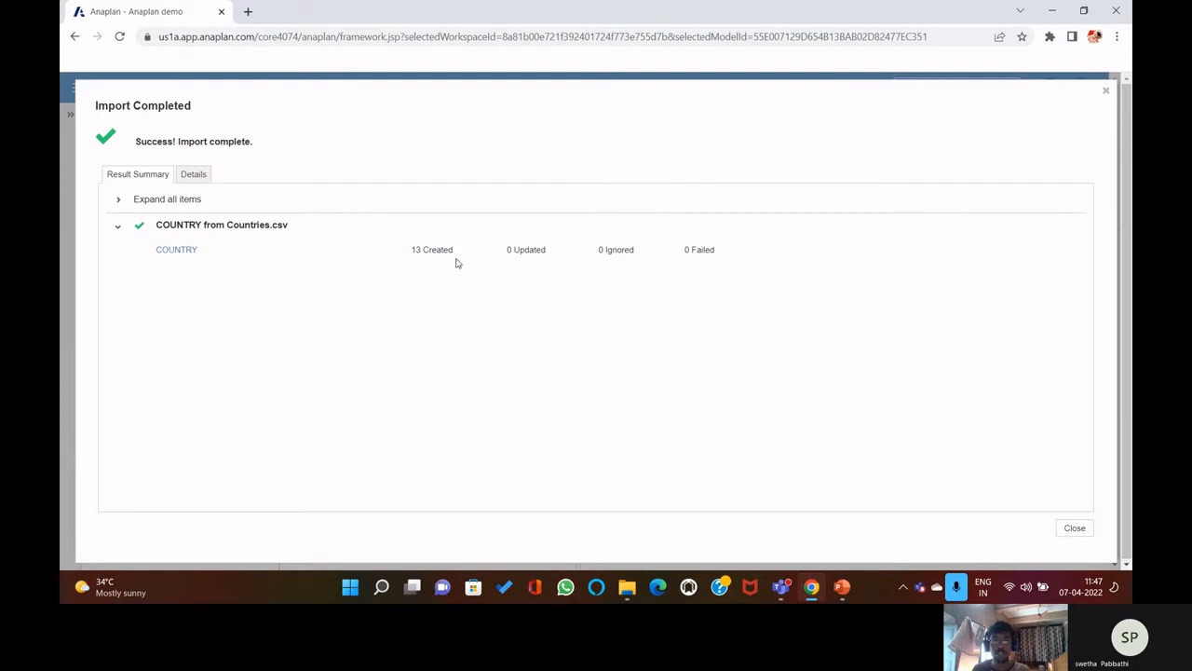
{"action": "left_click", "coordinate": [1075, 527]}
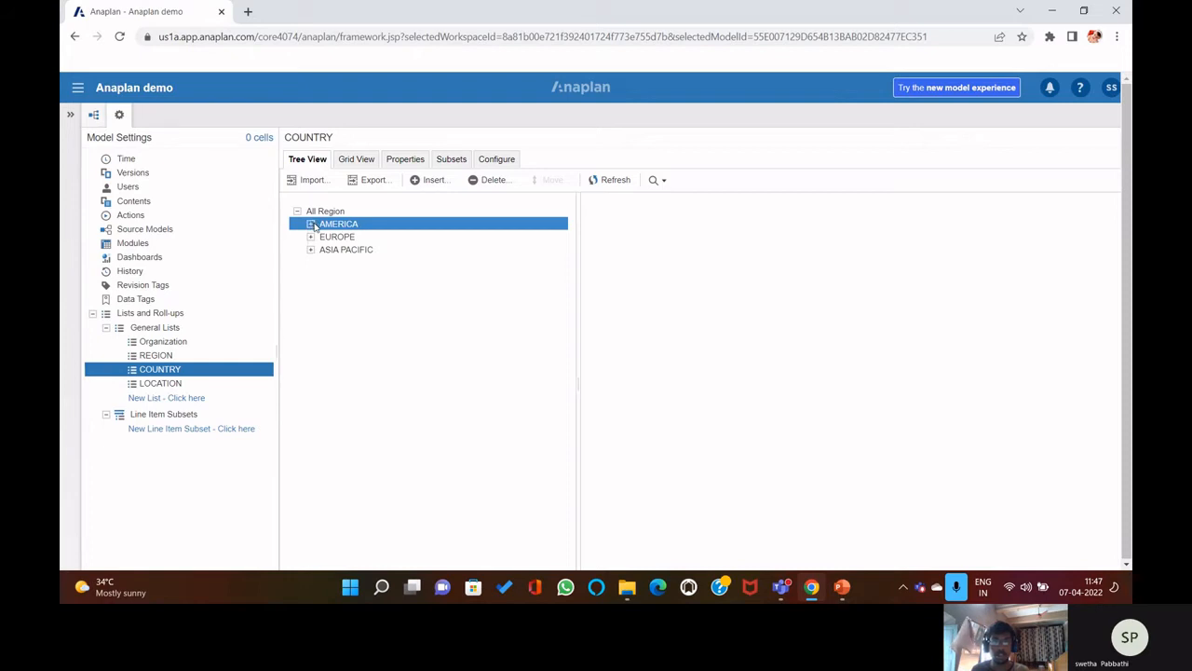
- Examine the imported countries under AMERICA, EUROPE and ASIA PACIFIC in the COUNTRY list's tree, comparing it with the REGION list
{"action": "left_click", "coordinate": [311, 225]}
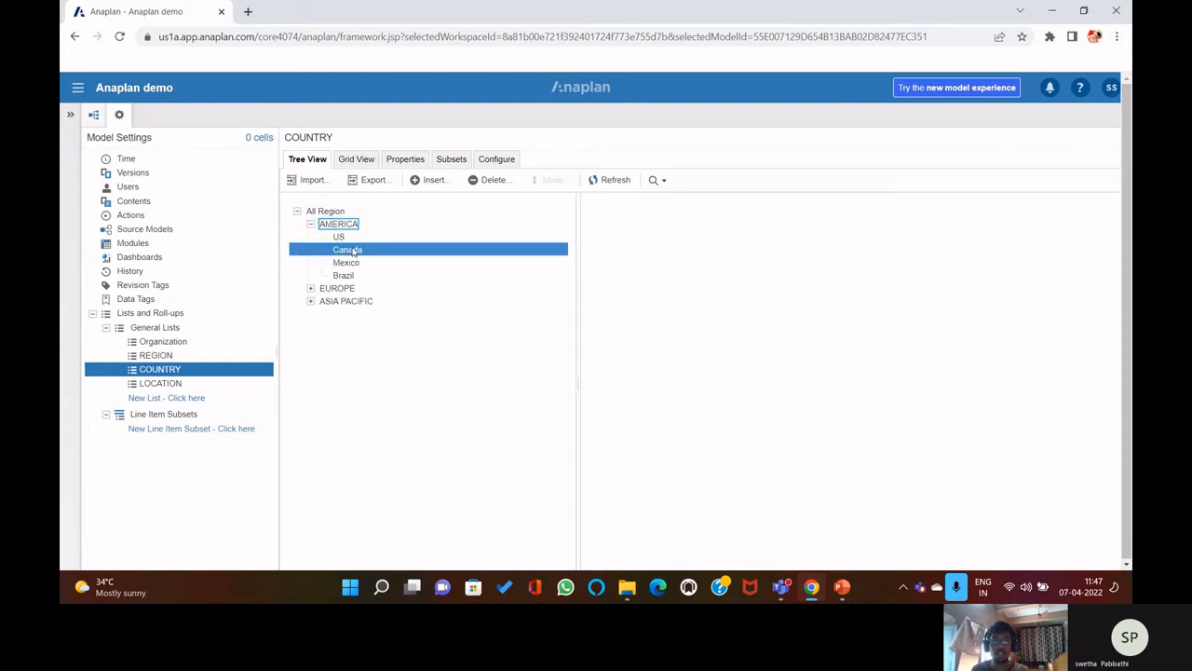
{"action": "left_click", "coordinate": [193, 354]}
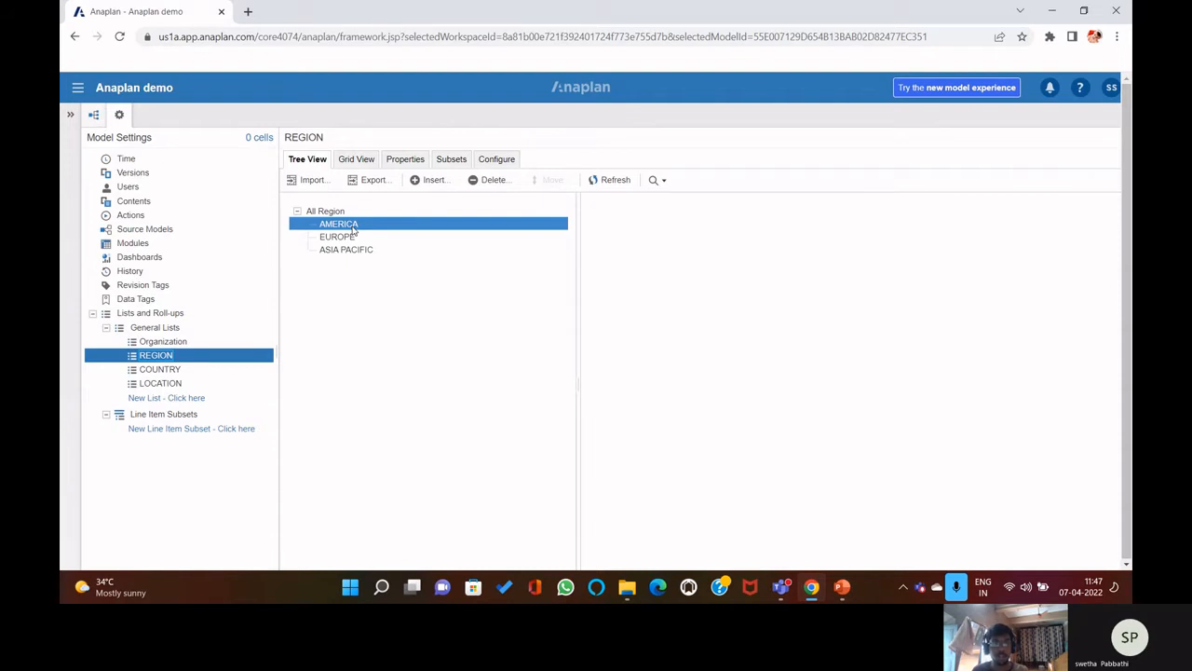
{"action": "left_click", "coordinate": [173, 369]}
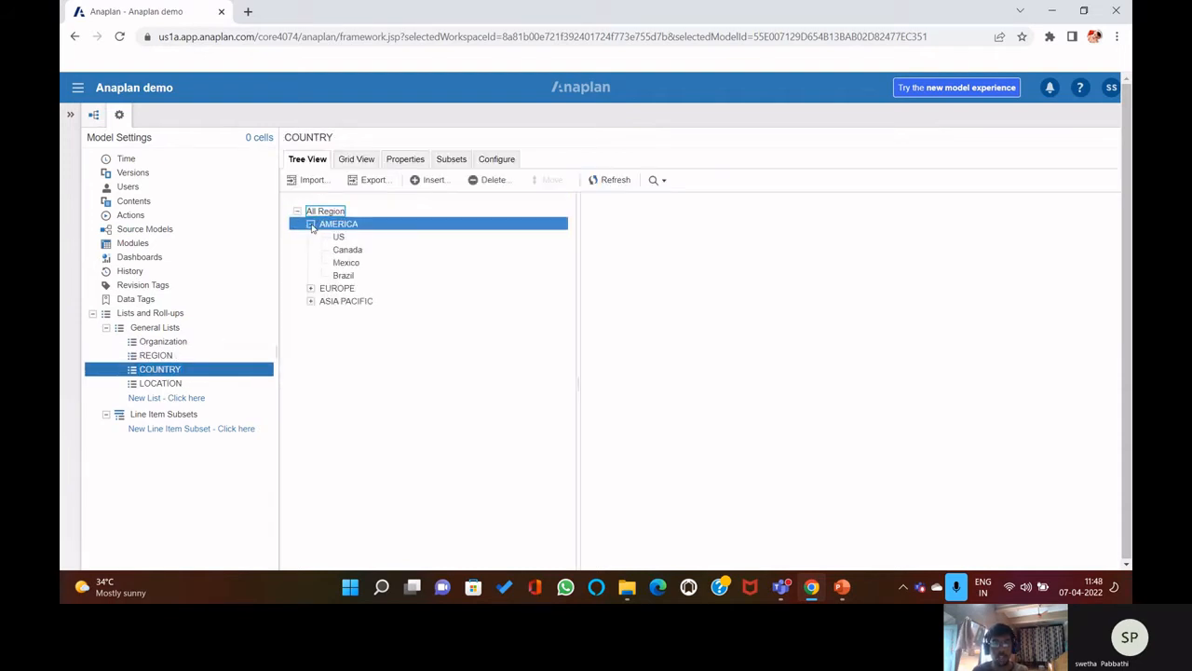
{"action": "left_click", "coordinate": [310, 223]}
{"action": "left_click", "coordinate": [311, 225]}
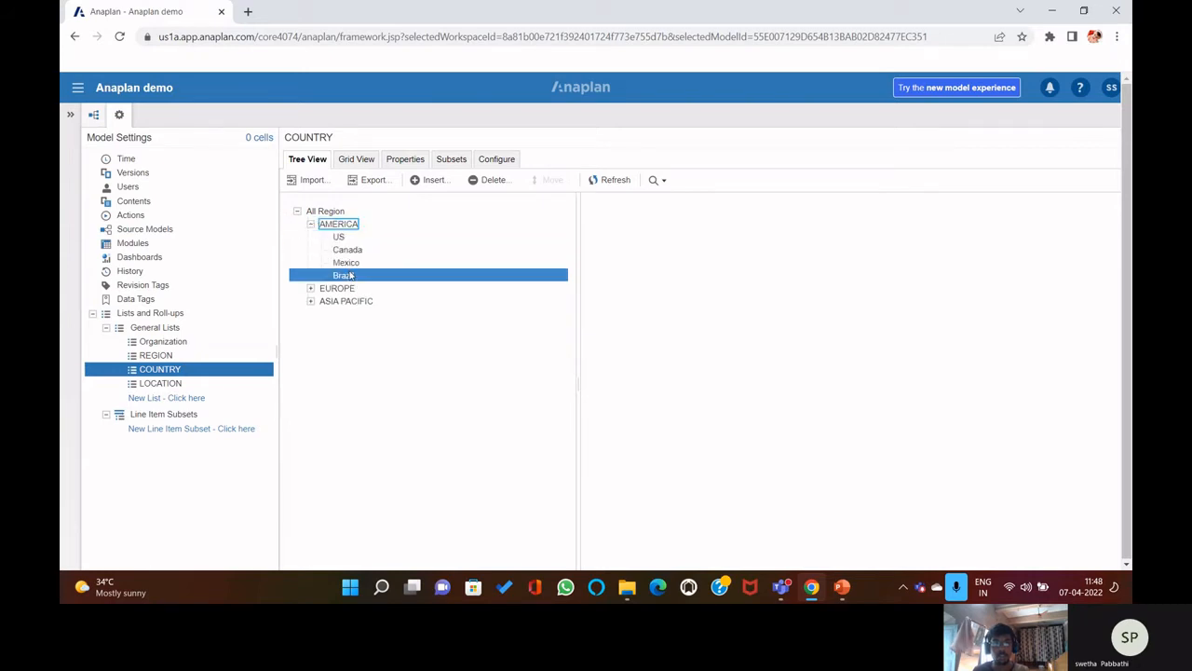
{"action": "left_click", "coordinate": [310, 288]}
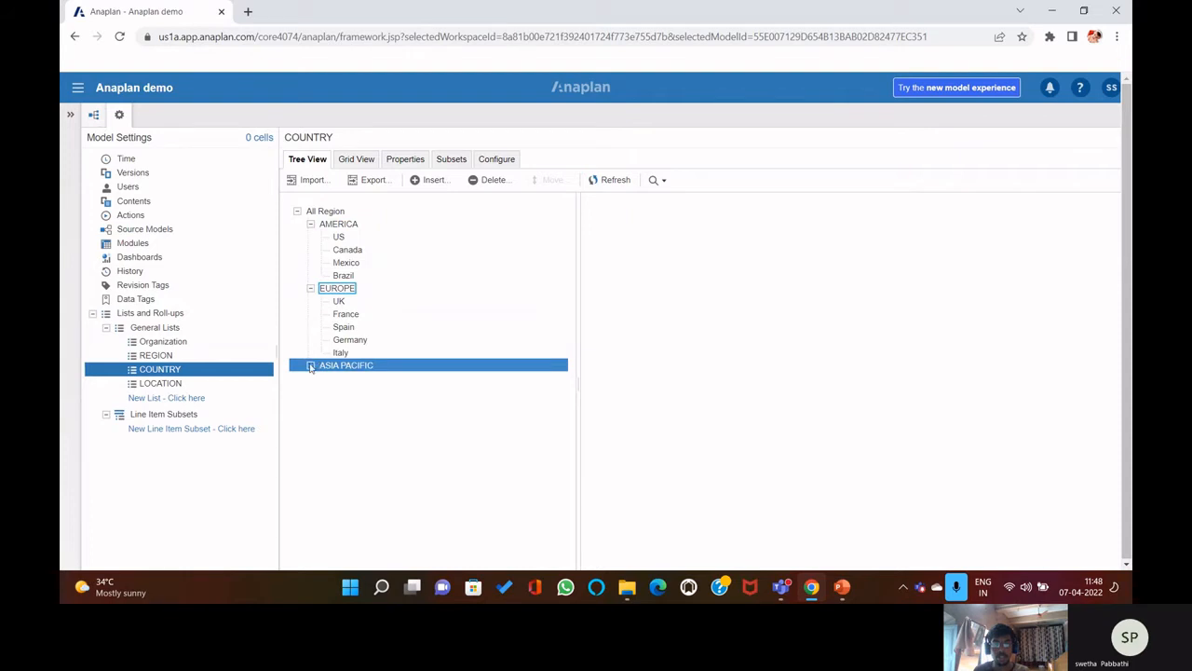
{"action": "left_click", "coordinate": [310, 366]}
{"action": "left_click", "coordinate": [310, 365]}
{"action": "left_click", "coordinate": [311, 287]}
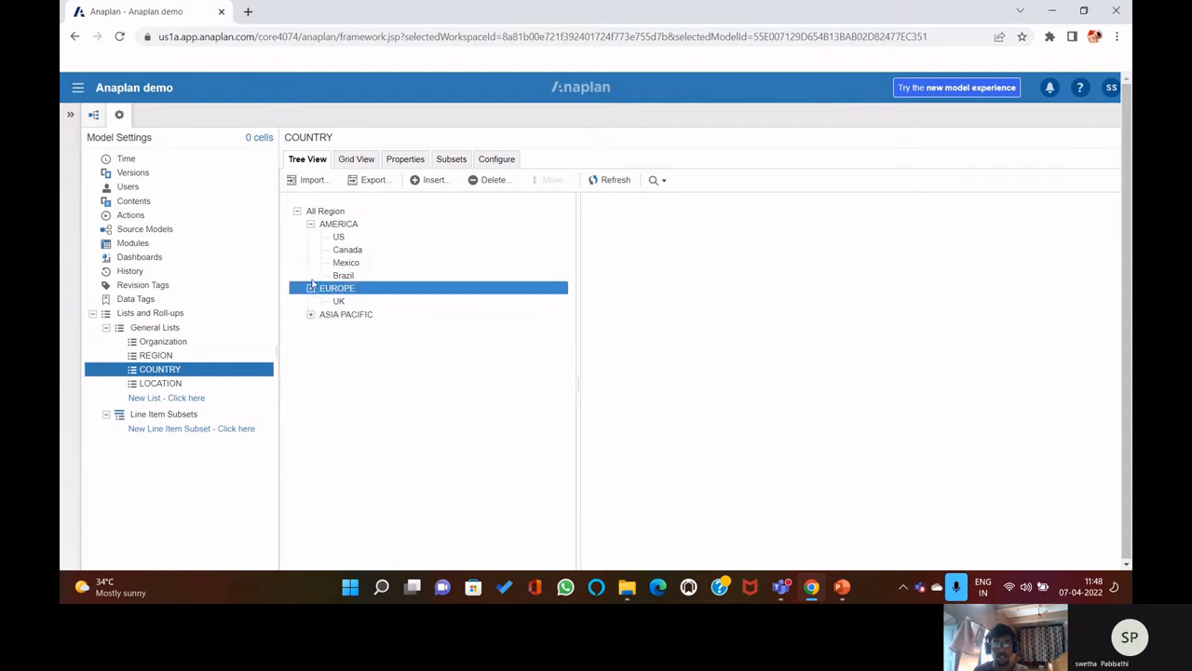
{"action": "left_click", "coordinate": [311, 224]}
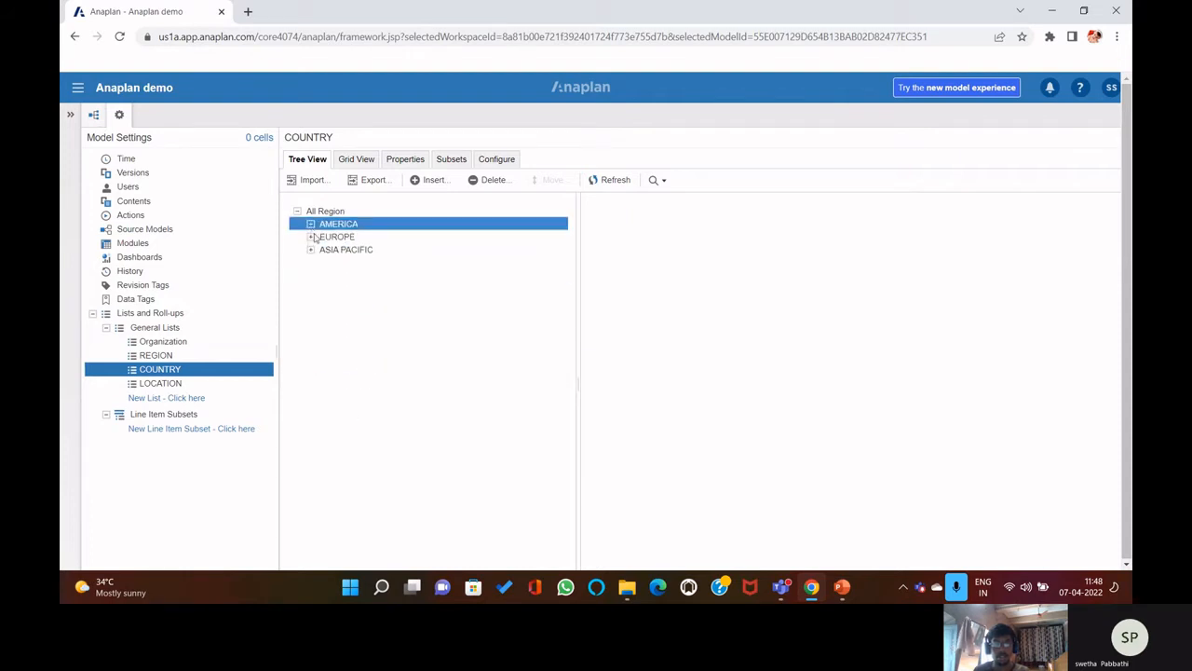
- Start an import into the LOCATION list and upload the Locations file as its source
{"action": "left_click", "coordinate": [160, 383]}
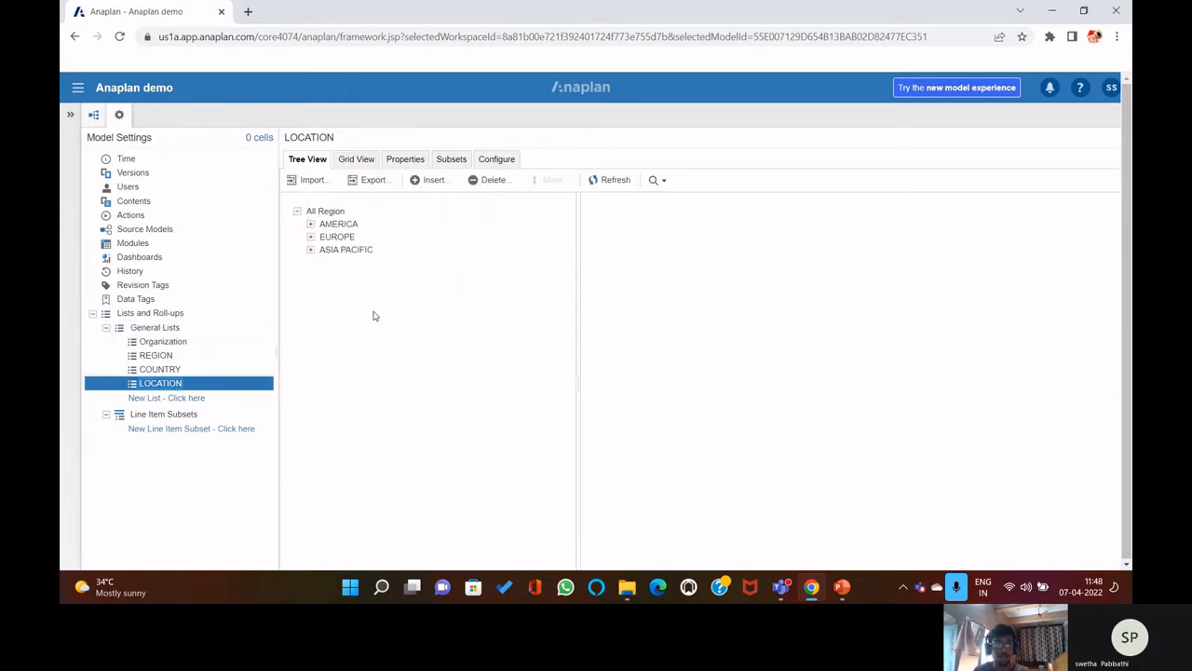
{"action": "left_click", "coordinate": [312, 181]}
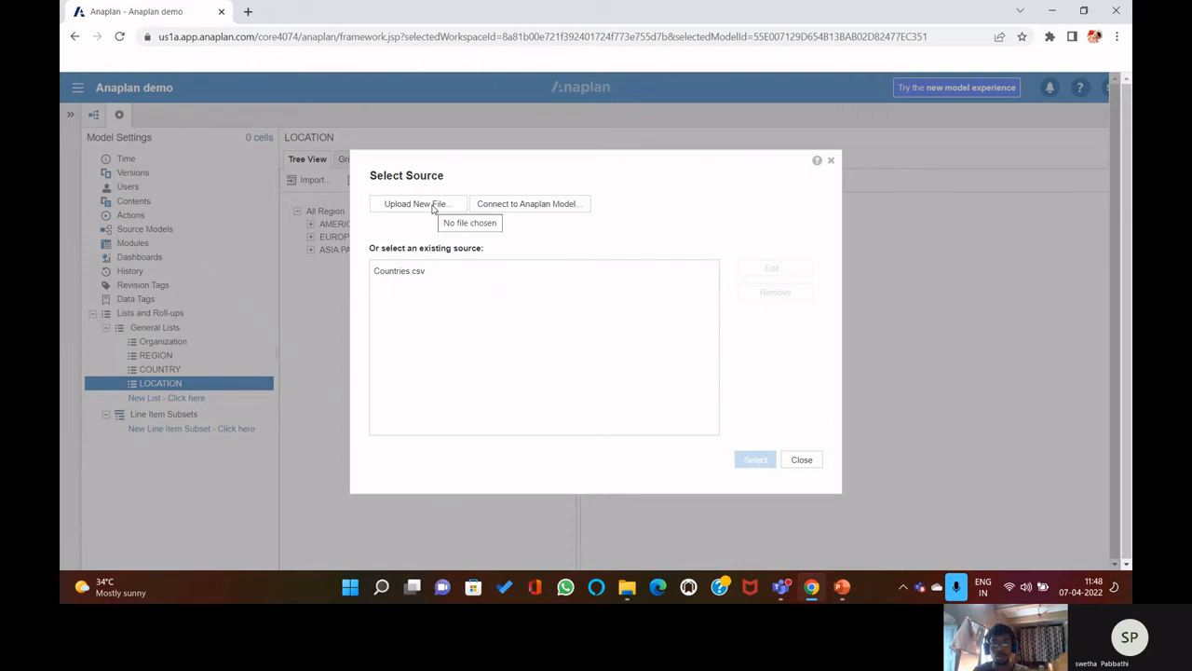
{"action": "left_click", "coordinate": [433, 206]}
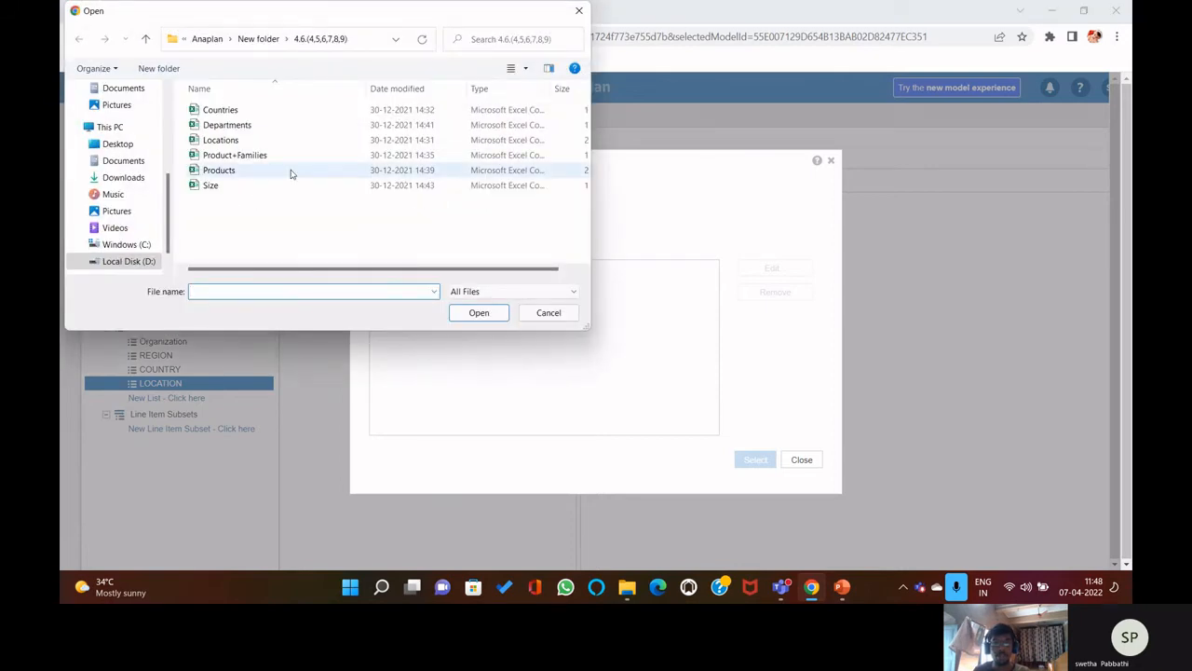
{"action": "left_click", "coordinate": [268, 142]}
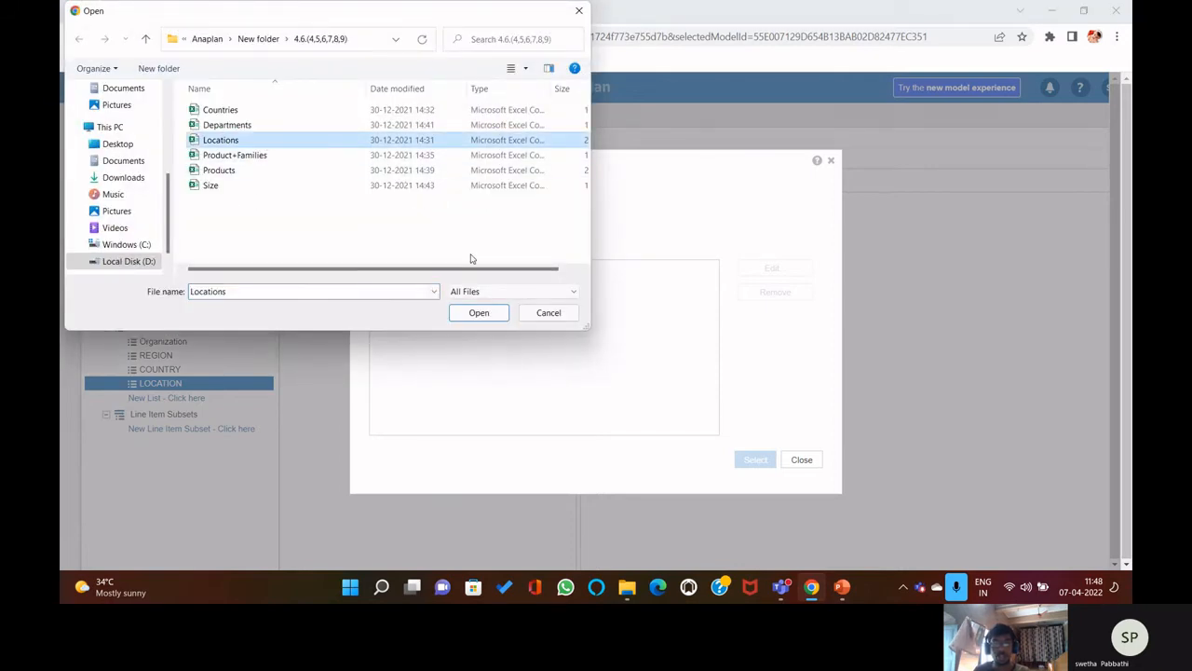
{"action": "left_click", "coordinate": [479, 312]}
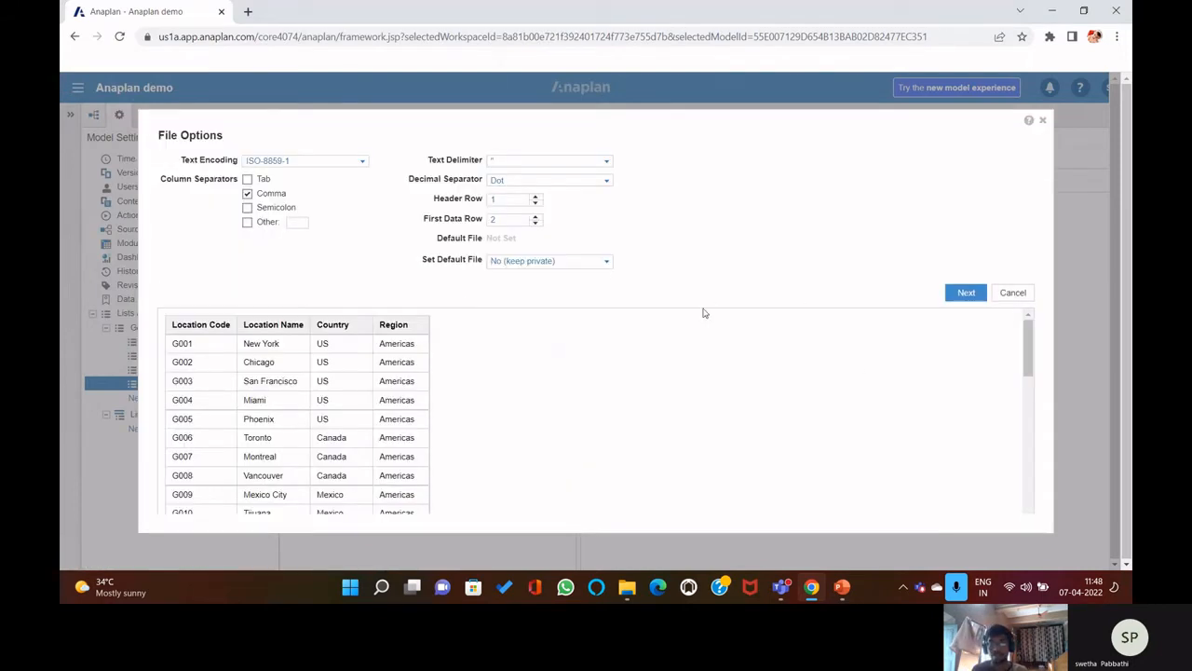
- Map Location Name to LOCATION, Country to Parent and Location Code to Code, and run the Locations.csv import into the LOCATION list
{"action": "left_click", "coordinate": [954, 293]}
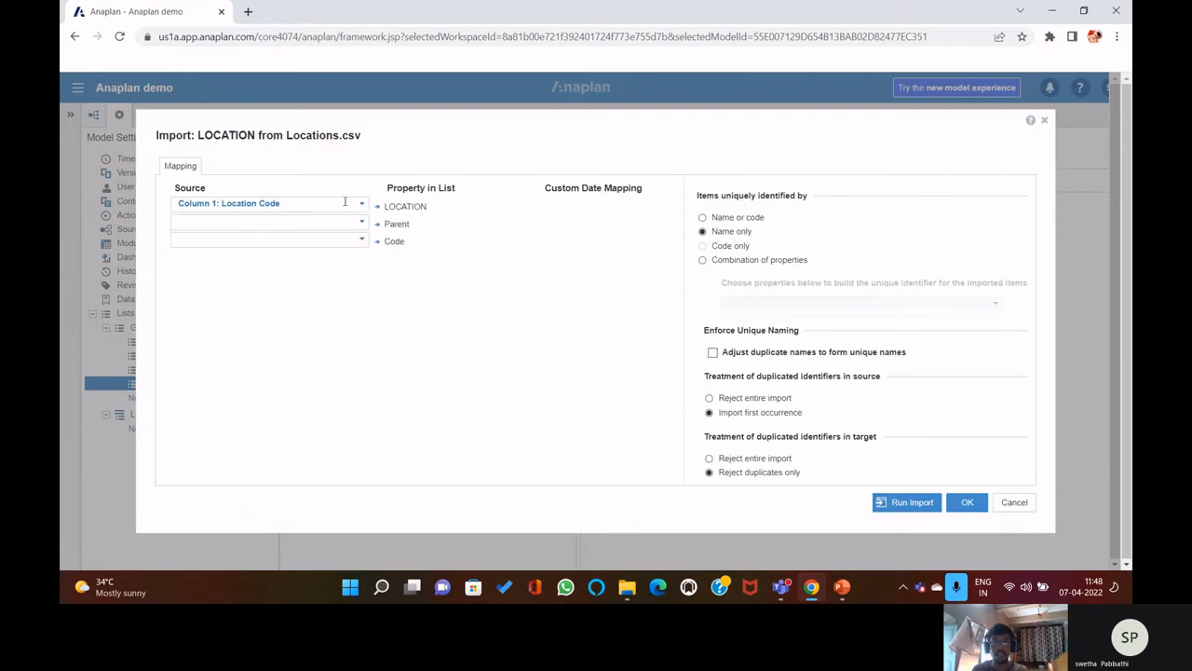
{"action": "left_click", "coordinate": [361, 206]}
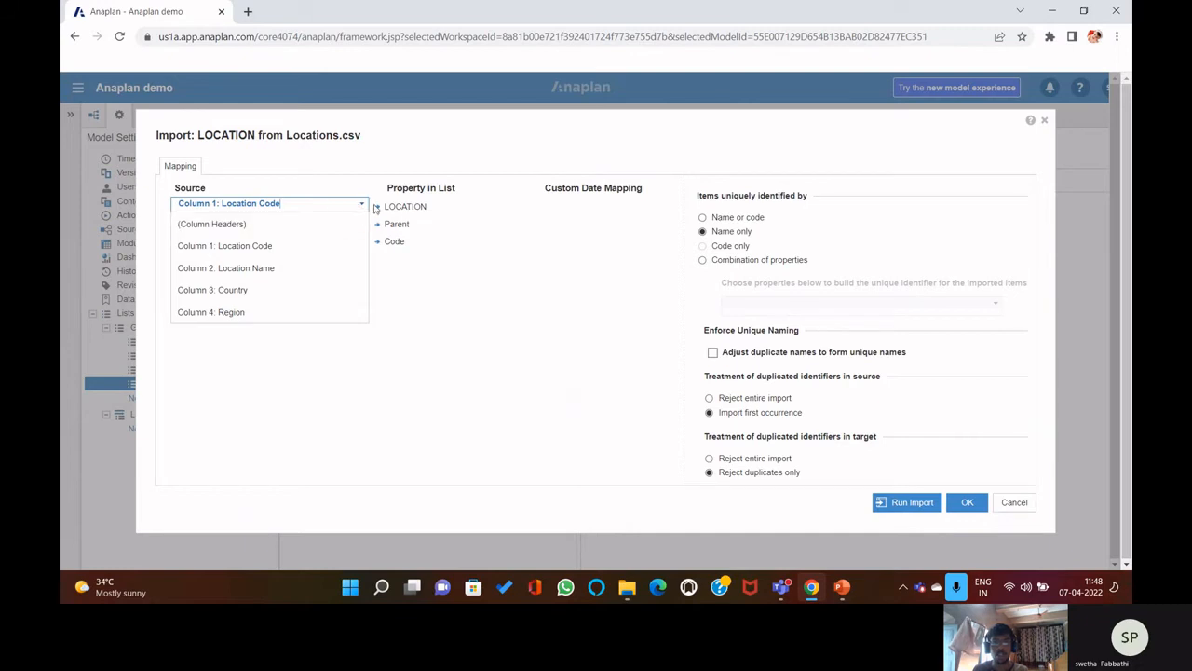
{"action": "left_click", "coordinate": [311, 267]}
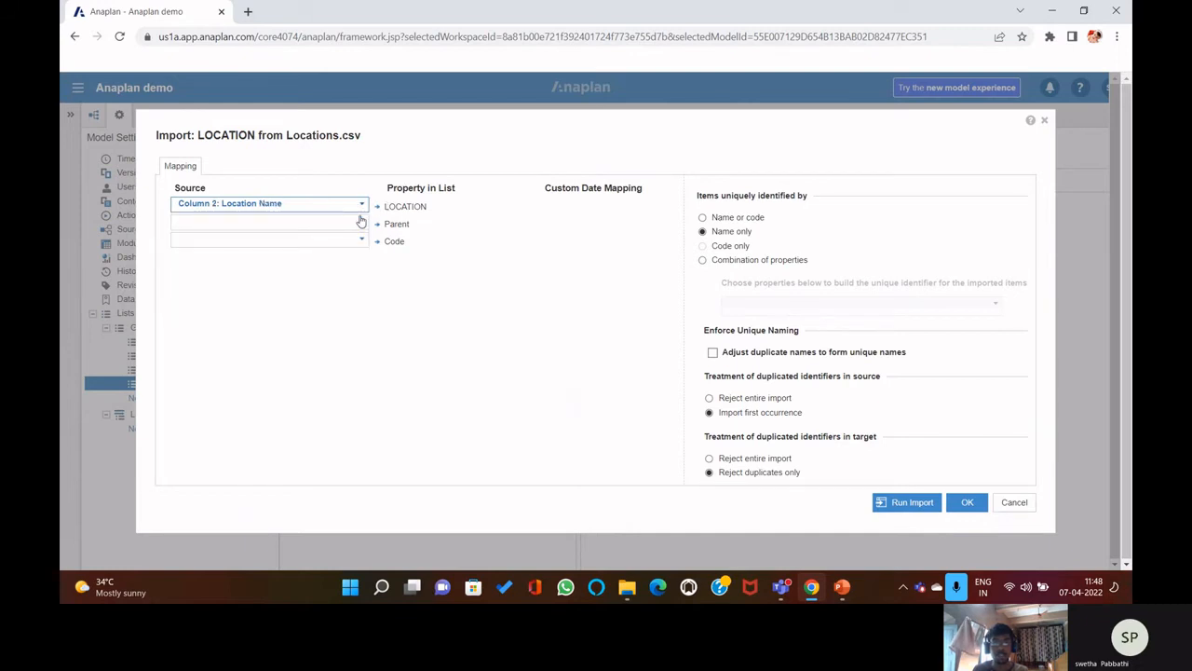
{"action": "left_click", "coordinate": [362, 221]}
{"action": "left_click", "coordinate": [273, 310]}
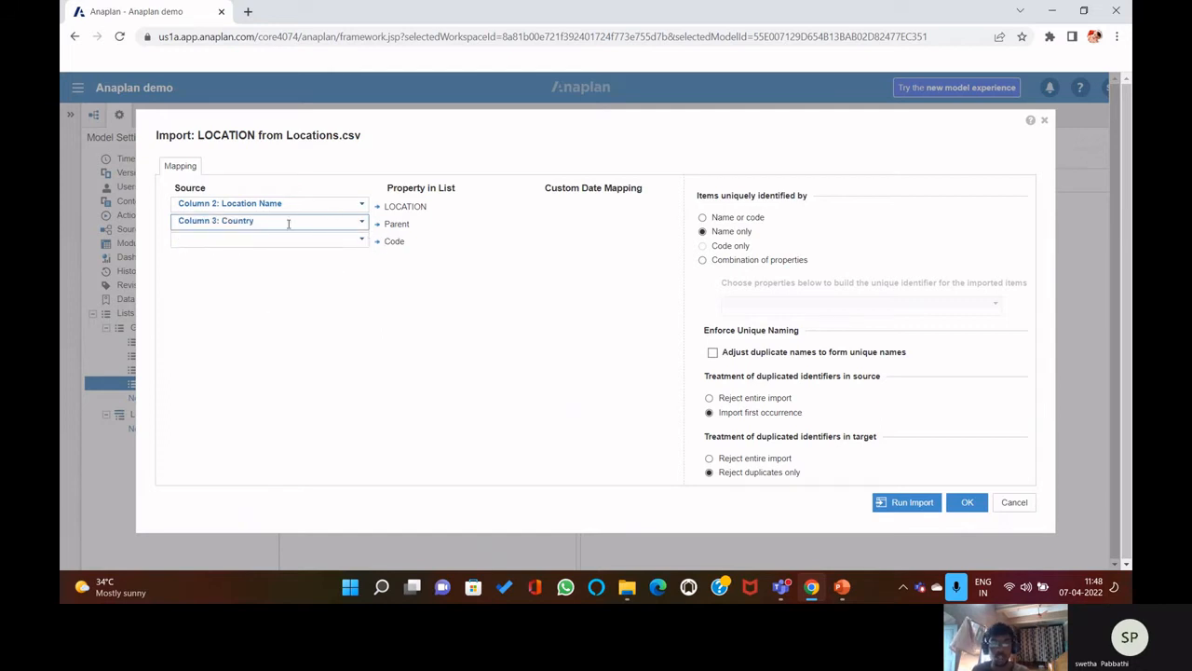
{"action": "left_click", "coordinate": [360, 239]}
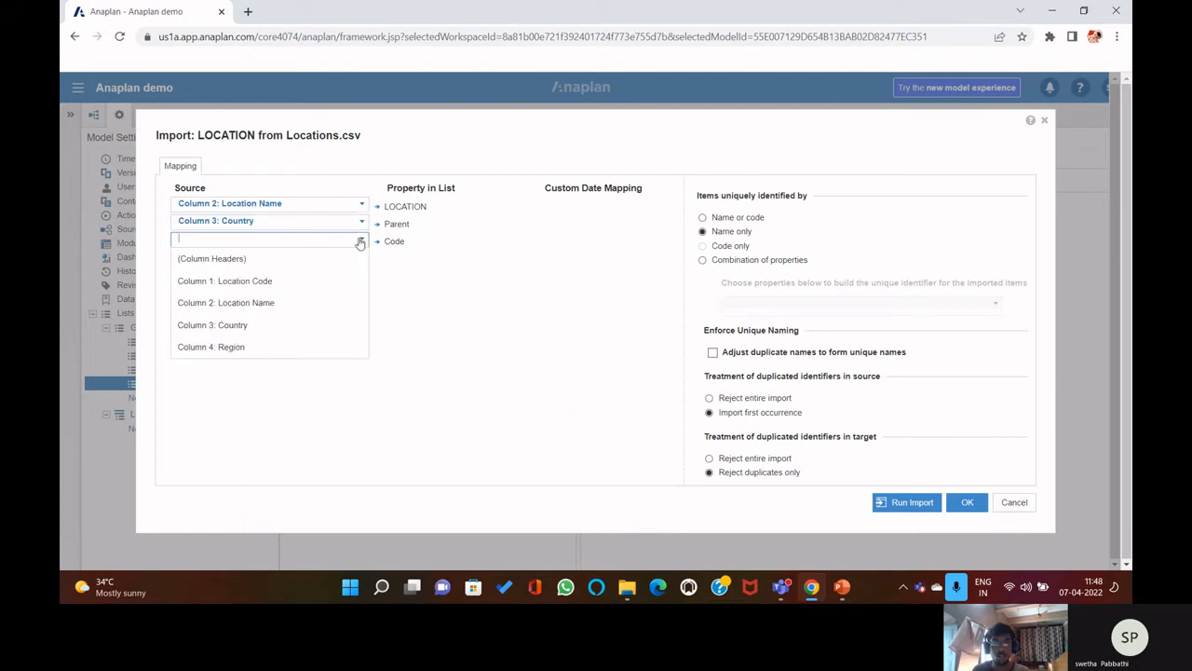
{"action": "left_click", "coordinate": [281, 283]}
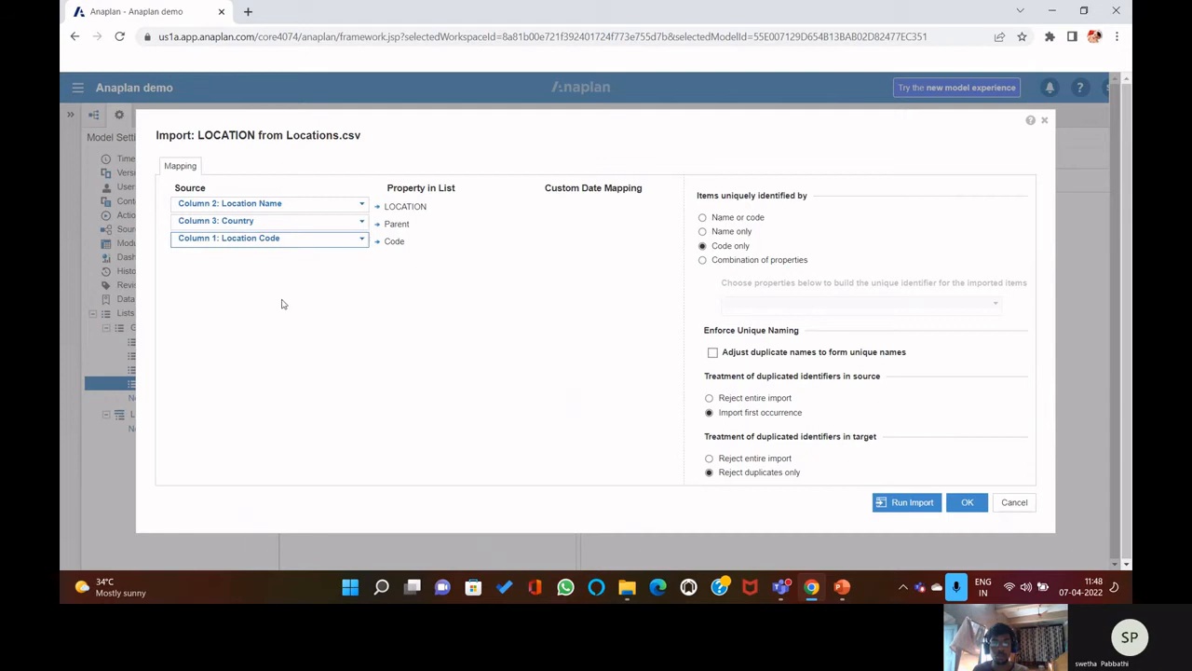
{"action": "left_click", "coordinate": [911, 503]}
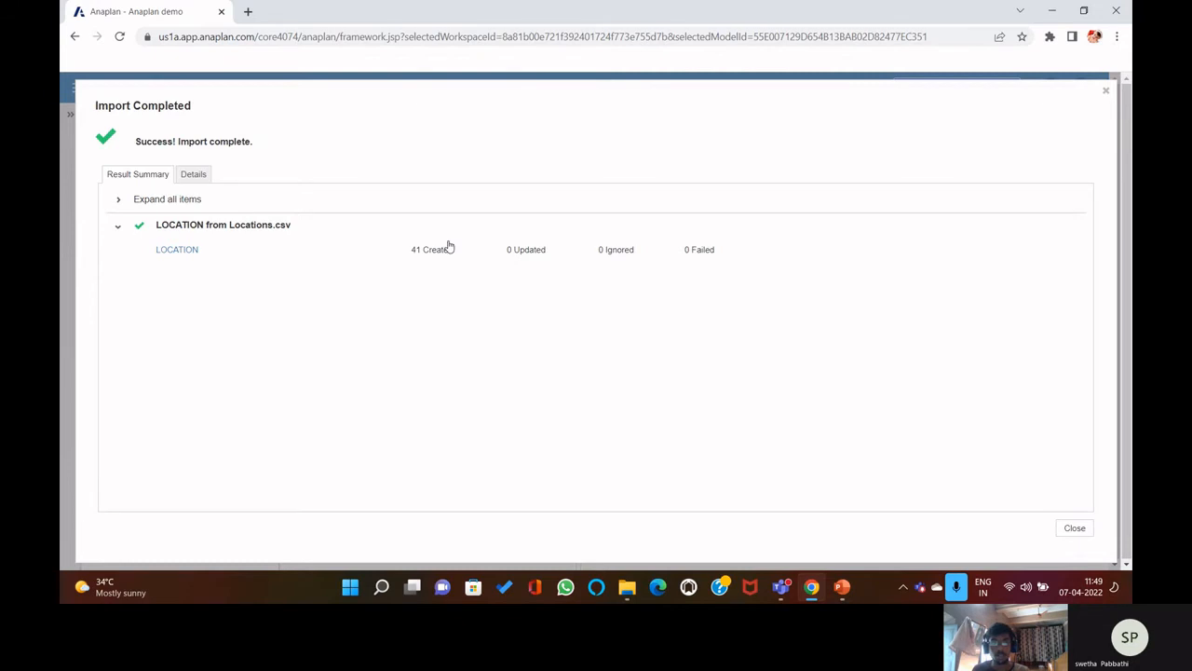
{"action": "left_click", "coordinate": [1071, 527]}
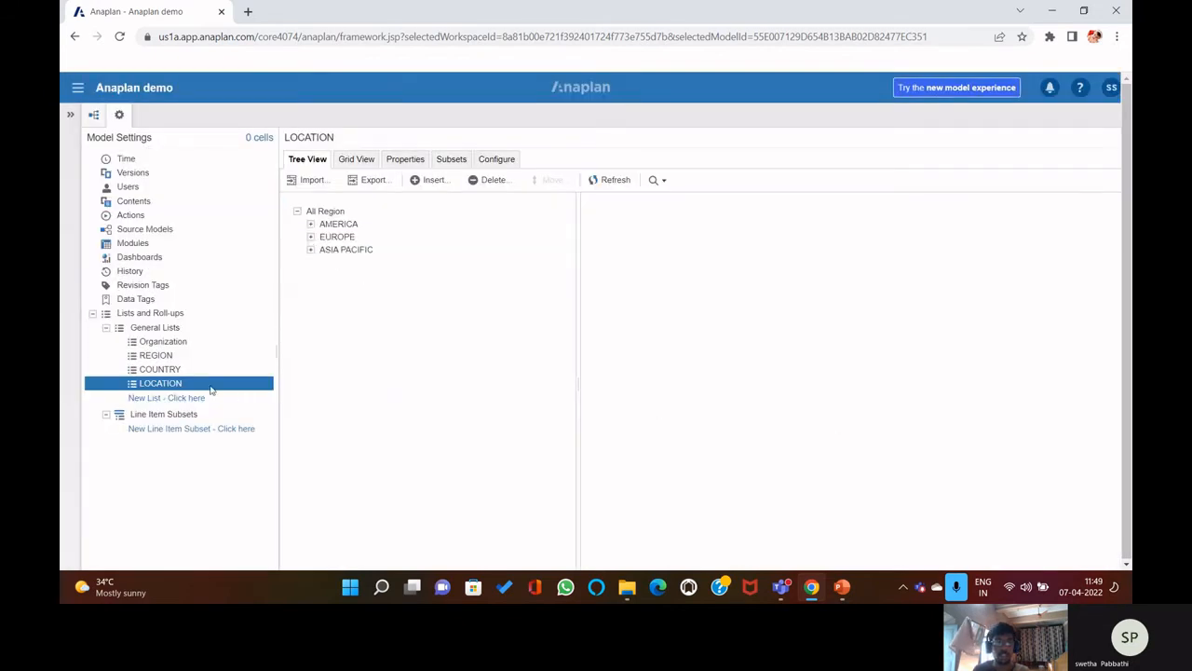
- Examine the LOCATION list's hierarchy: the locations under US, Canada, Mexico and Brazil, and the countries under EUROPE
{"action": "left_click", "coordinate": [311, 224]}
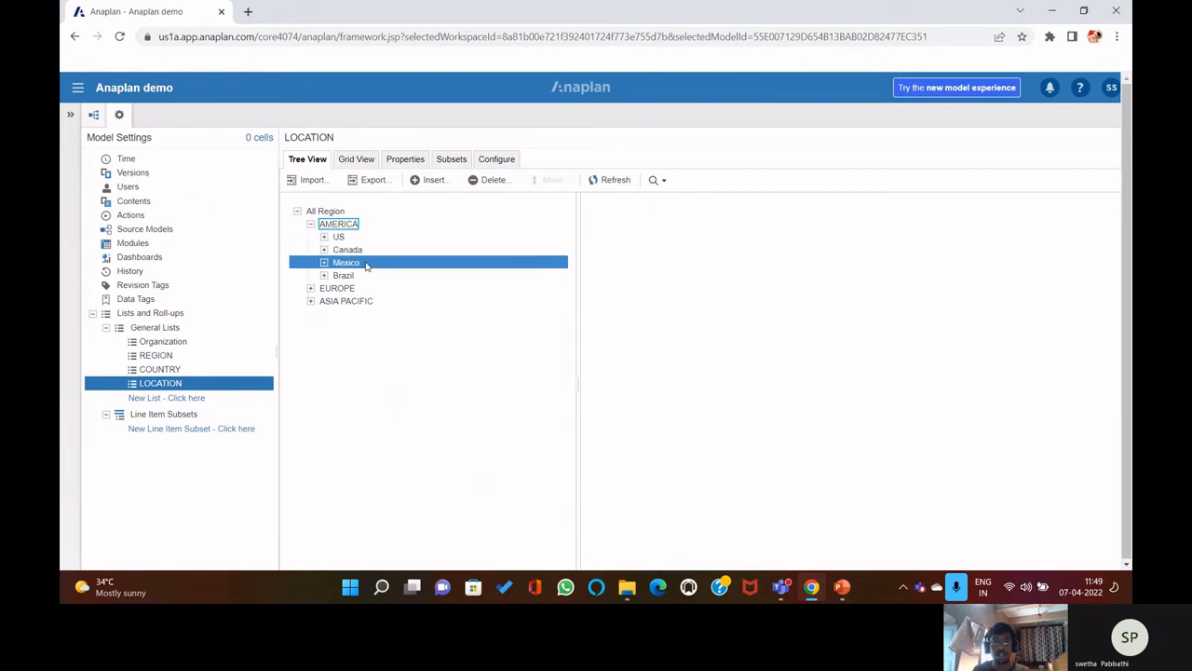
{"action": "left_click", "coordinate": [324, 237]}
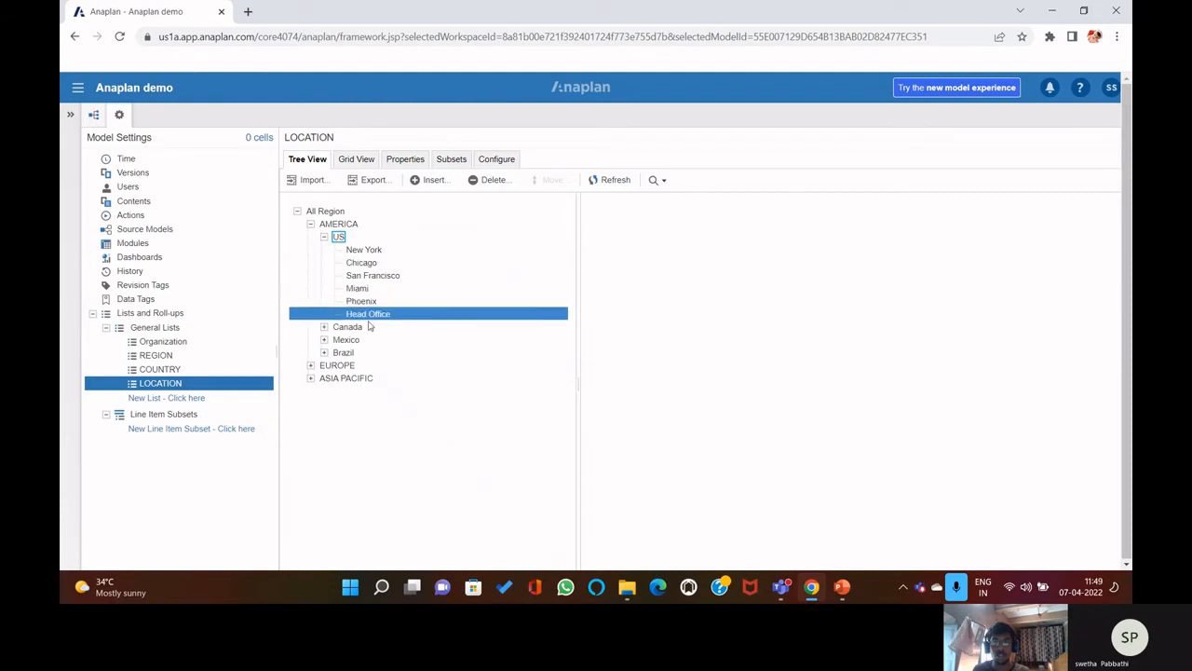
{"action": "left_click", "coordinate": [325, 327]}
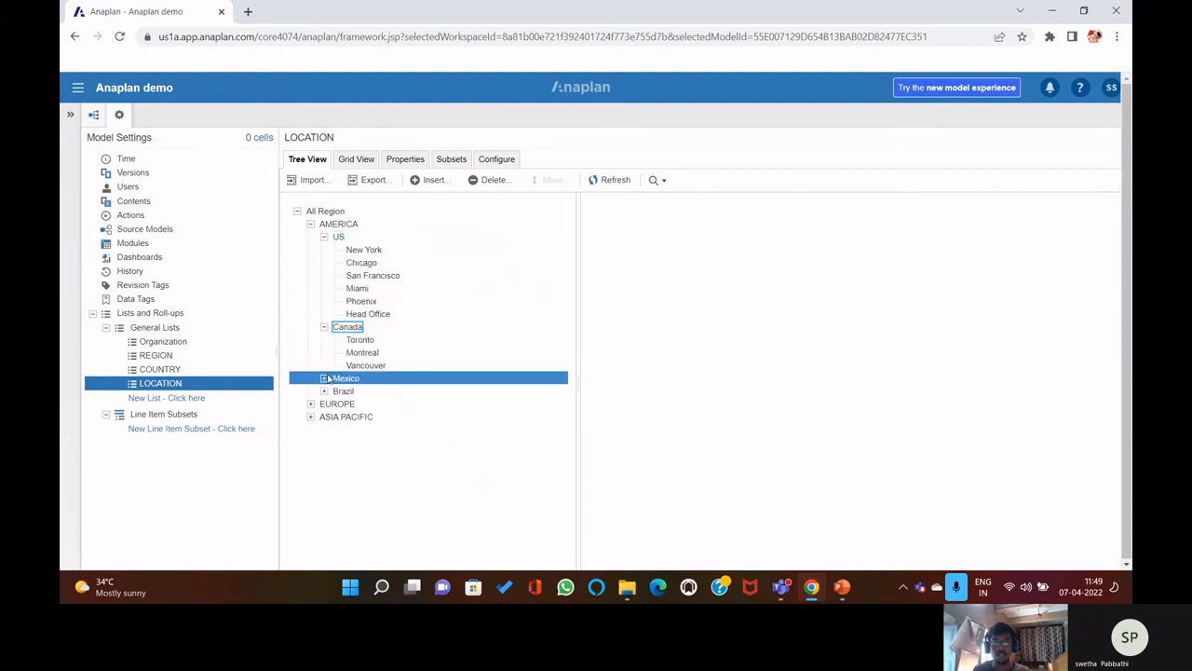
{"action": "left_click", "coordinate": [325, 378]}
{"action": "left_click", "coordinate": [324, 416]}
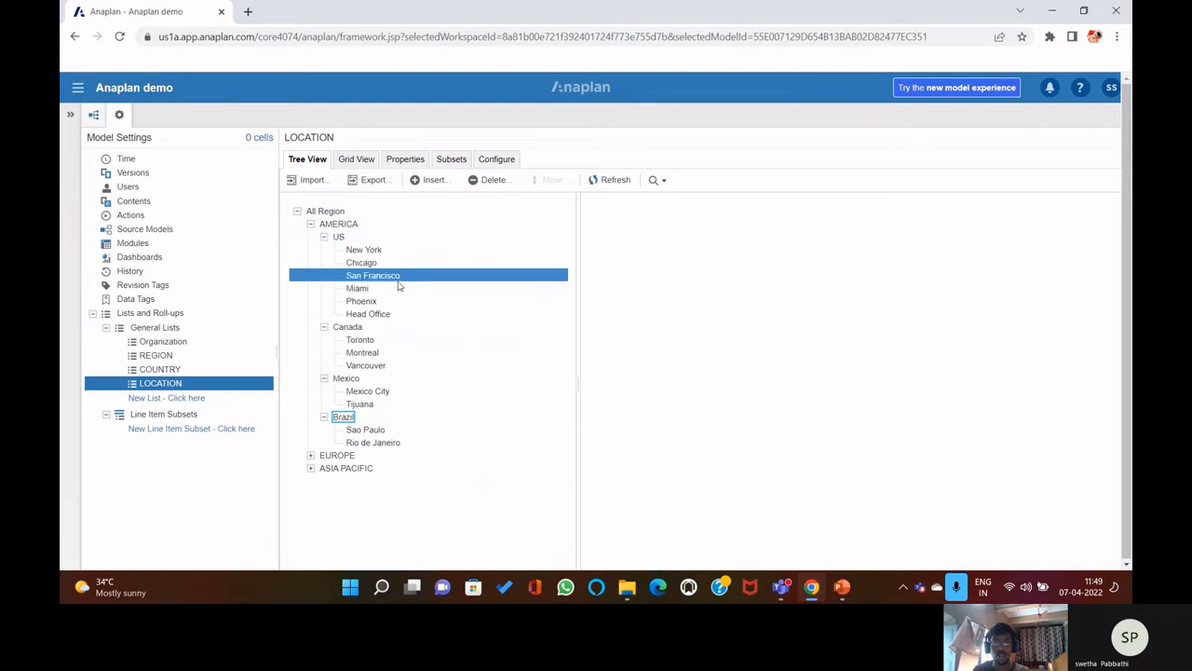
{"action": "left_click", "coordinate": [310, 455]}
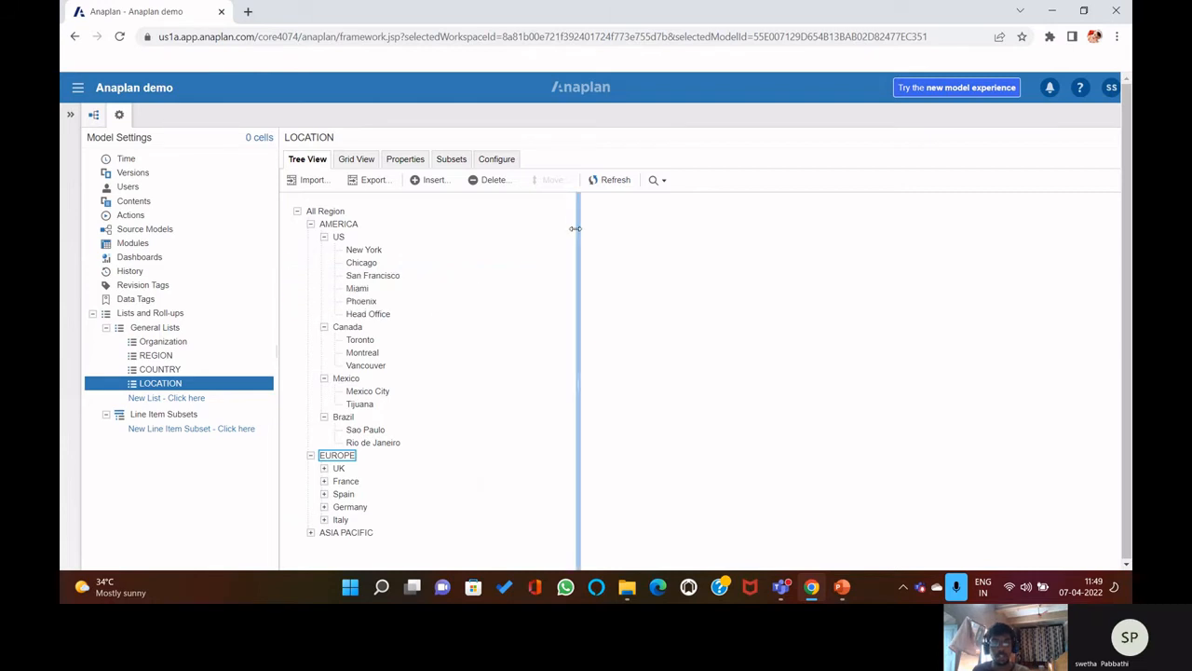
- Review the flat and hierarchical list definitions on the Types of Lists slide in PowerPoint and return to the Anaplan model
{"action": "left_click", "coordinate": [842, 586]}
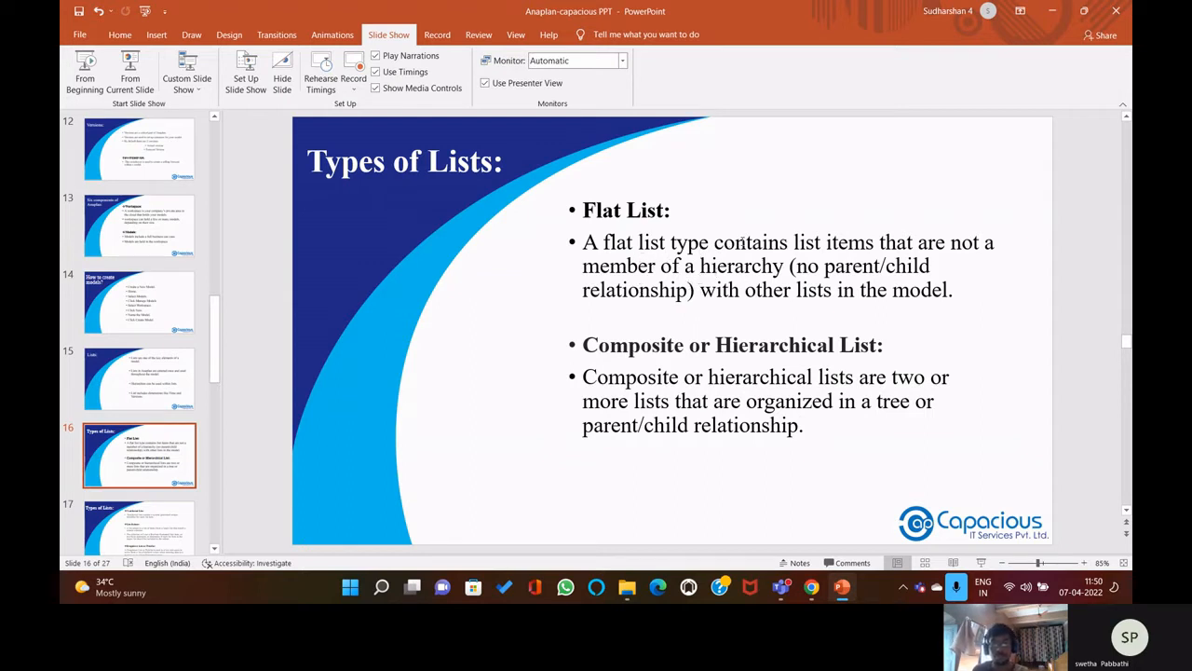
{"action": "left_click", "coordinate": [841, 588]}
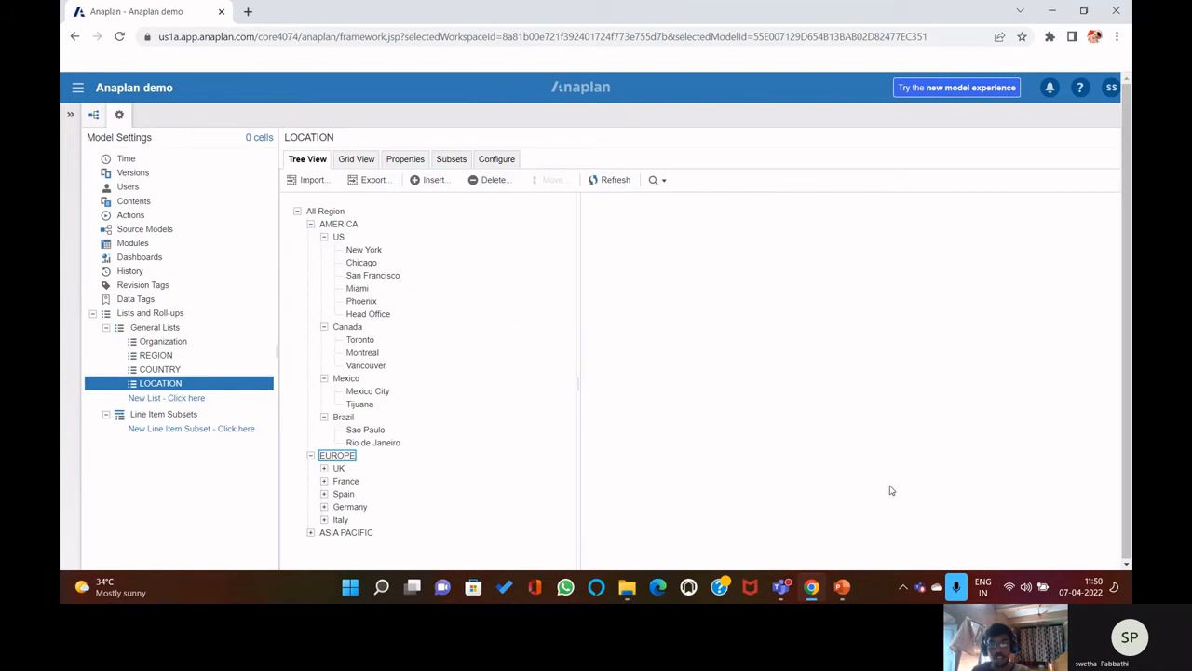
{"action": "left_click", "coordinate": [813, 589]}
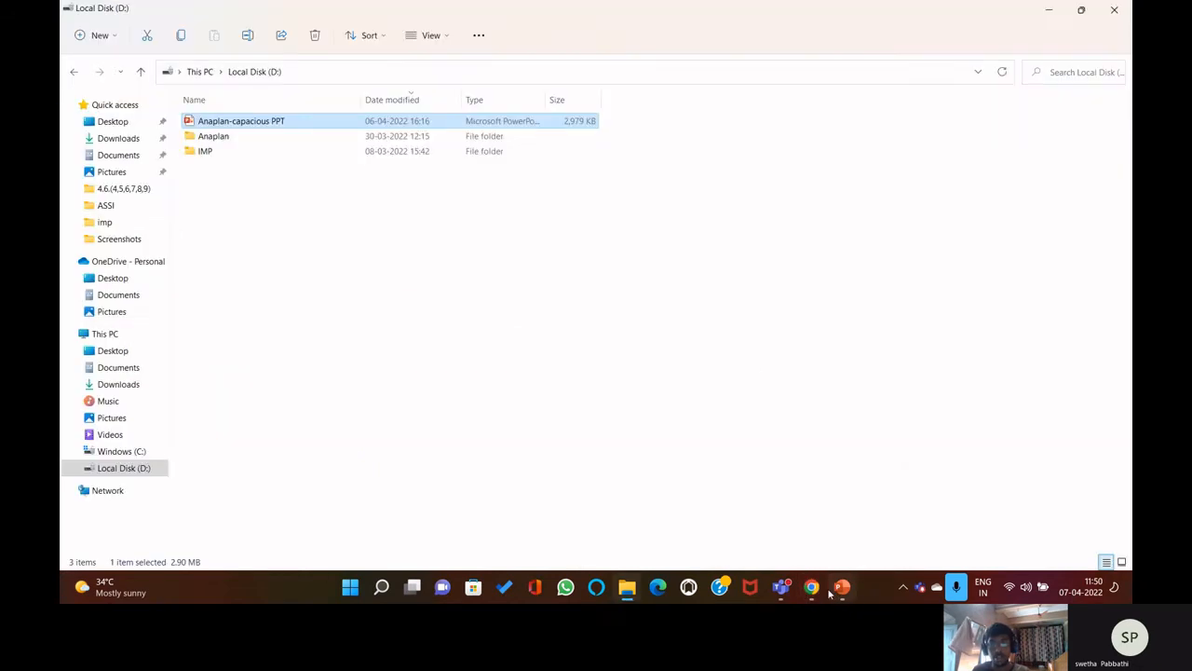
{"action": "left_click", "coordinate": [843, 587]}
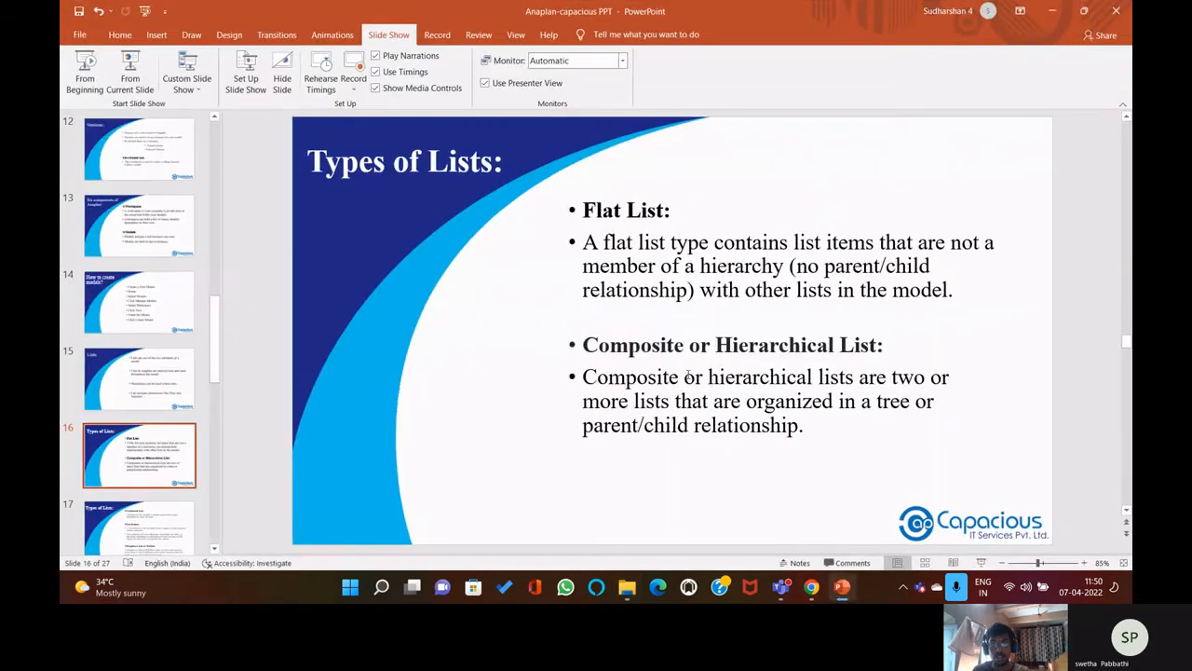
{"action": "left_click", "coordinate": [811, 587]}
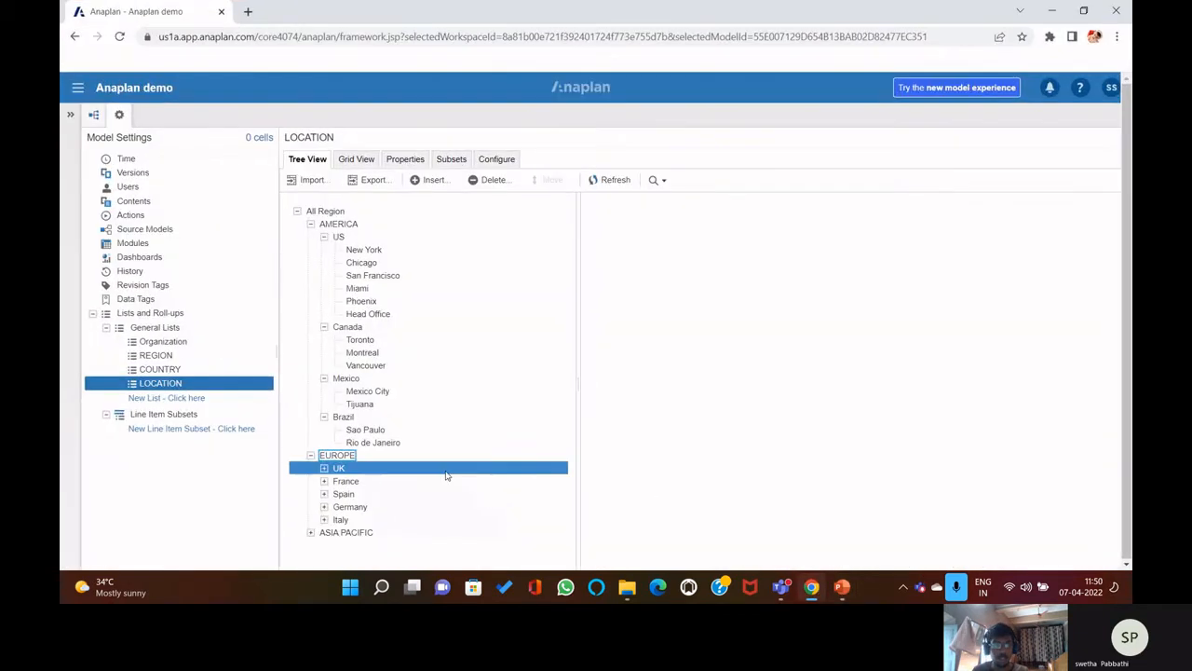
- Create a general list named Size and set its top level item to ALL SIZES
{"action": "left_click", "coordinate": [198, 397]}
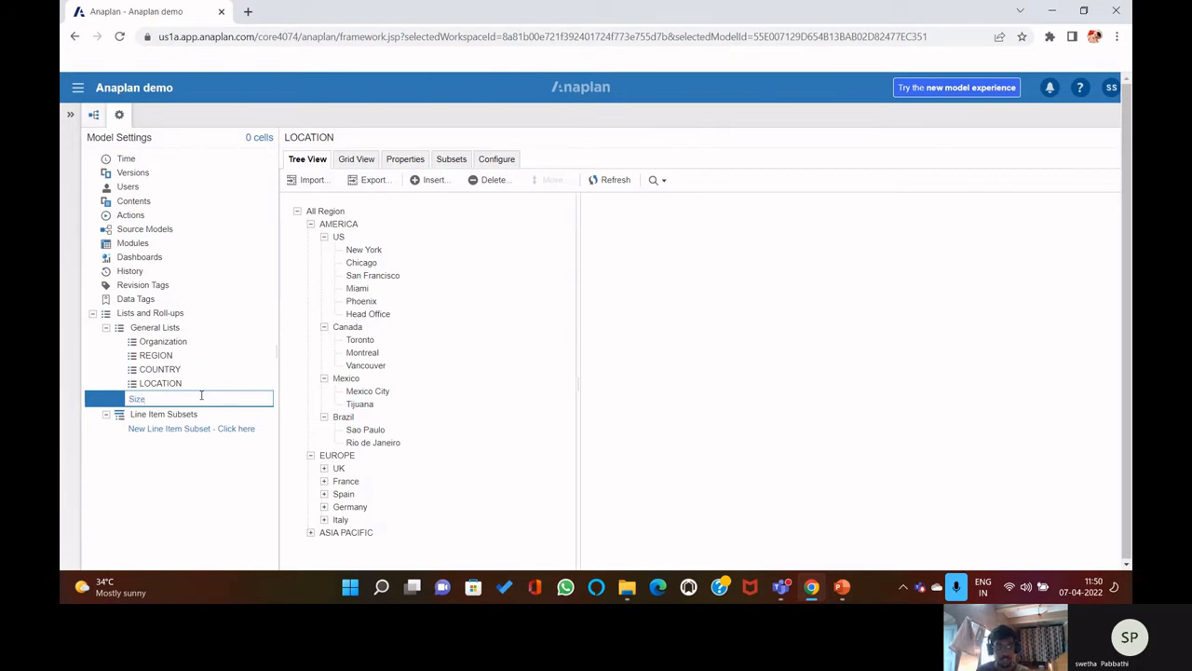
{"action": "key", "text": "Return"}
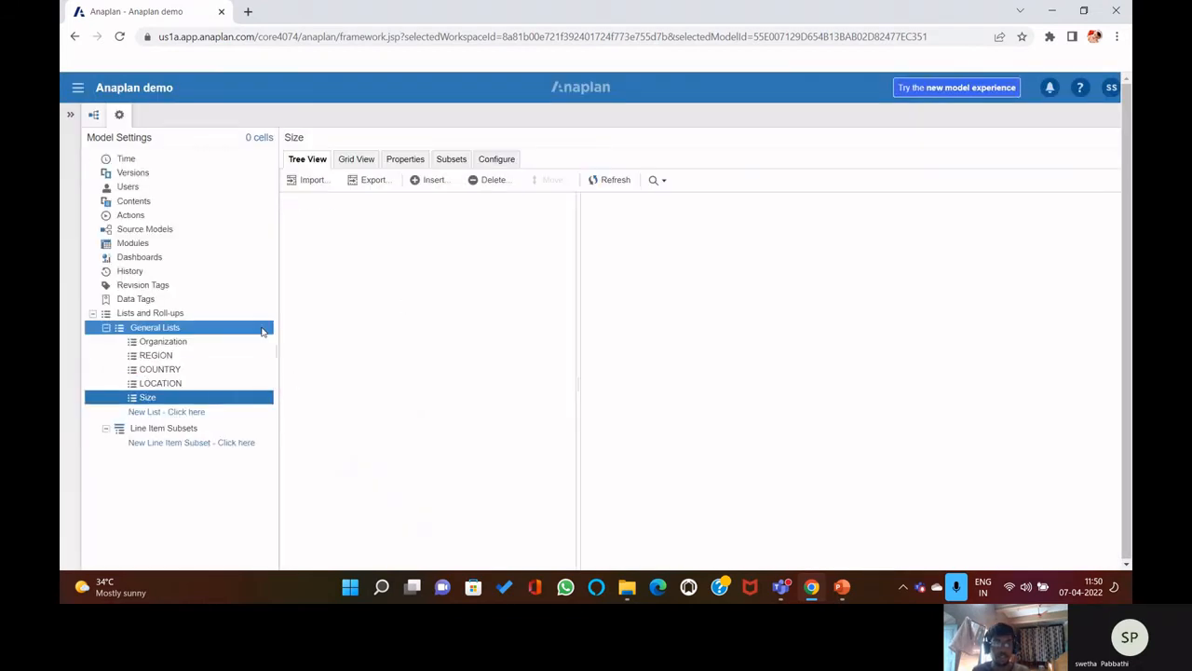
{"action": "left_click", "coordinate": [498, 158]}
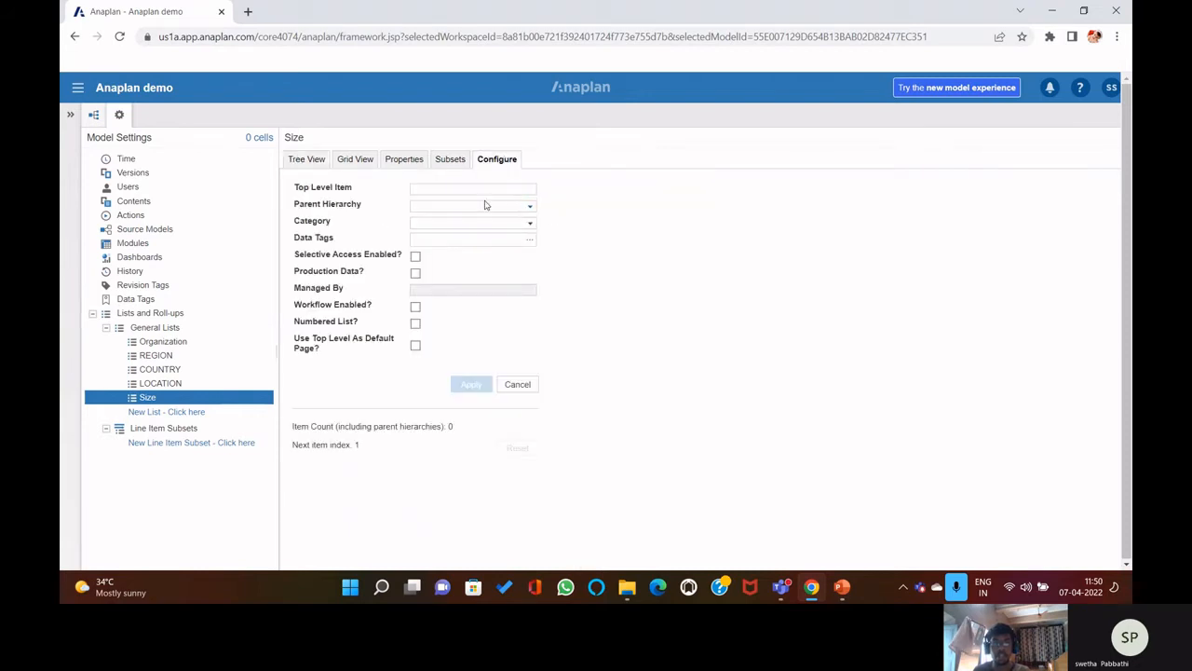
{"action": "left_click", "coordinate": [451, 189]}
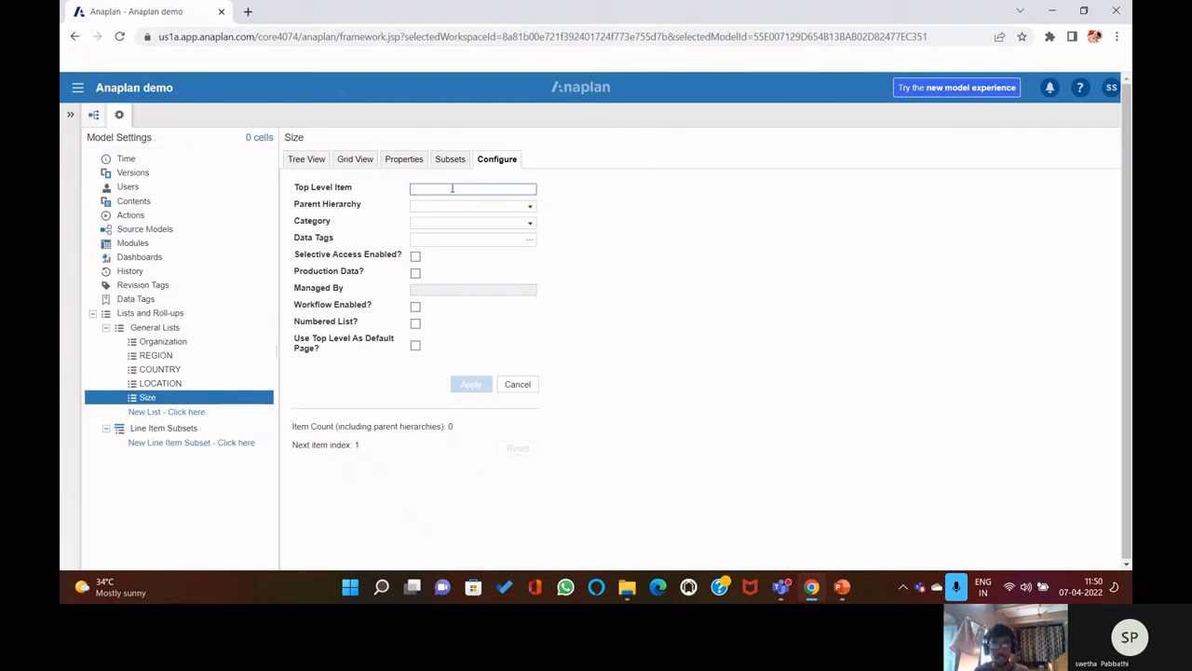
{"action": "left_click", "coordinate": [452, 188]}
{"action": "type", "text": "ALL"}
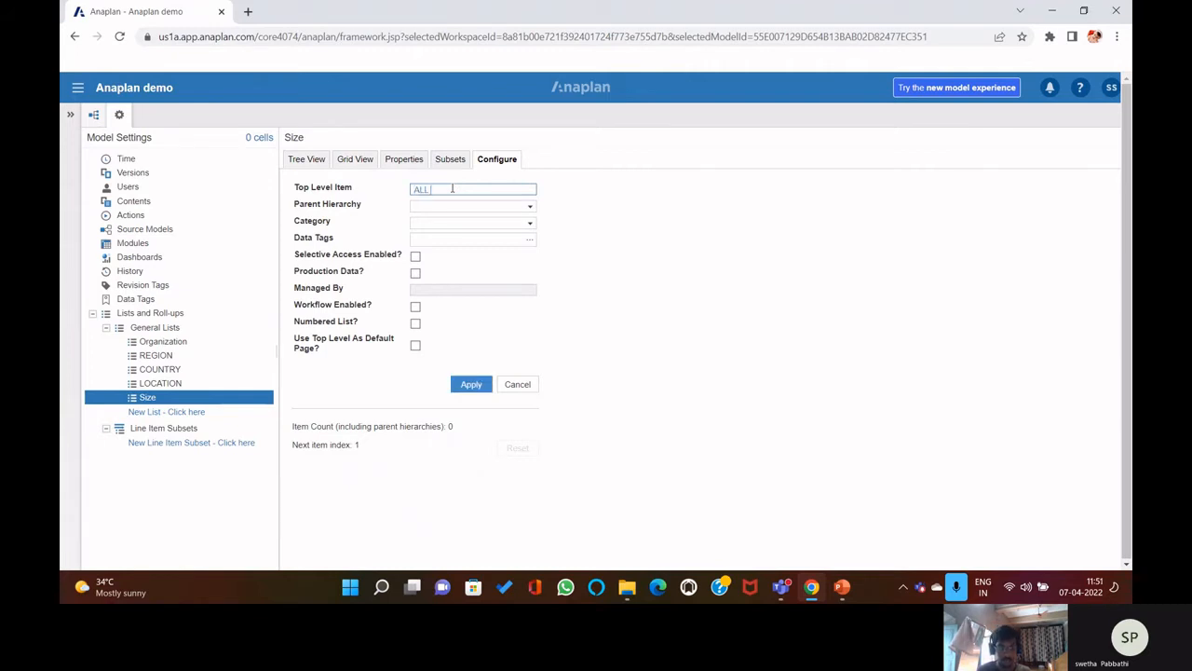
{"action": "type", "text": " SIZES"}
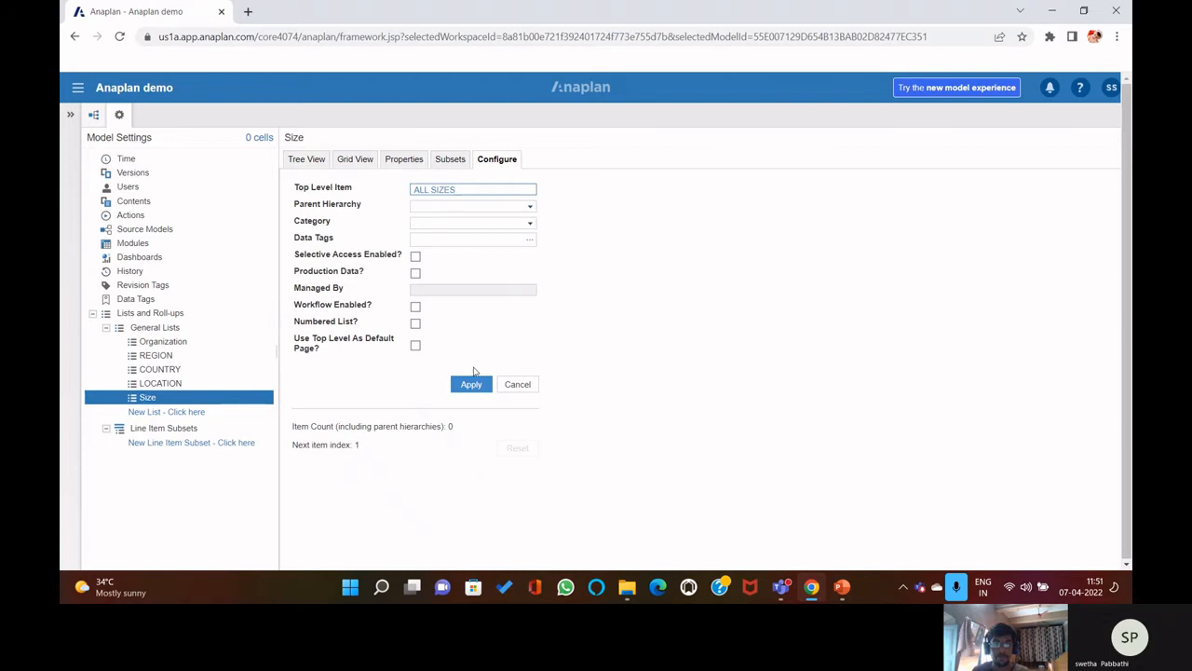
{"action": "left_click", "coordinate": [469, 385]}
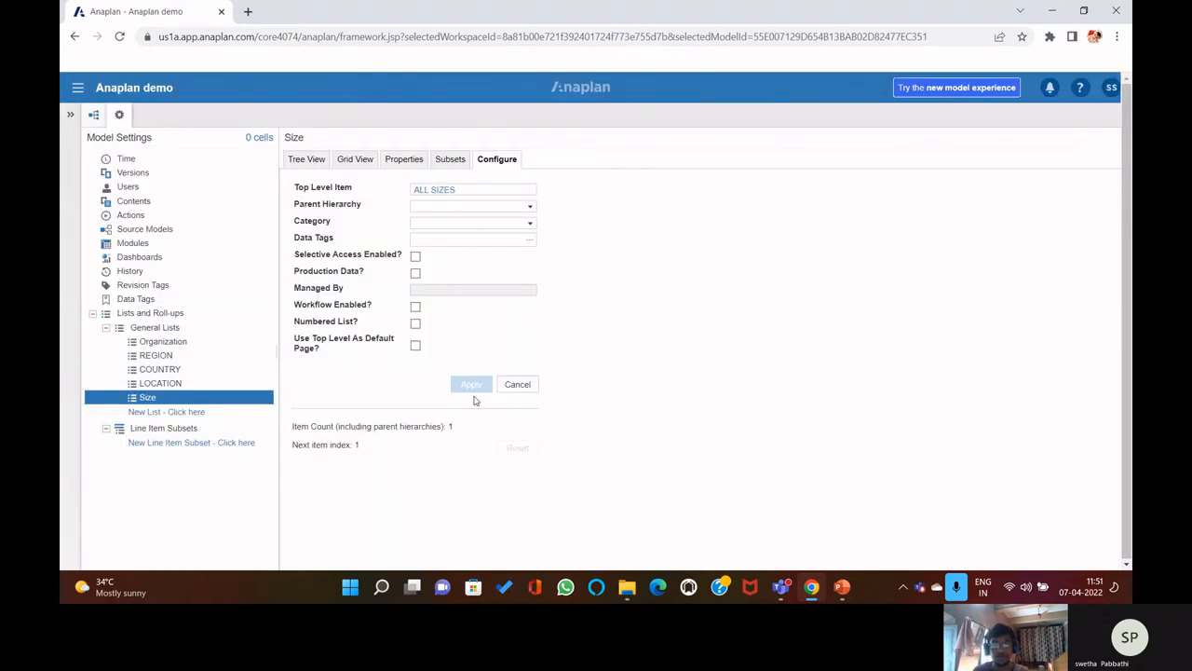
{"action": "left_click", "coordinate": [310, 165]}
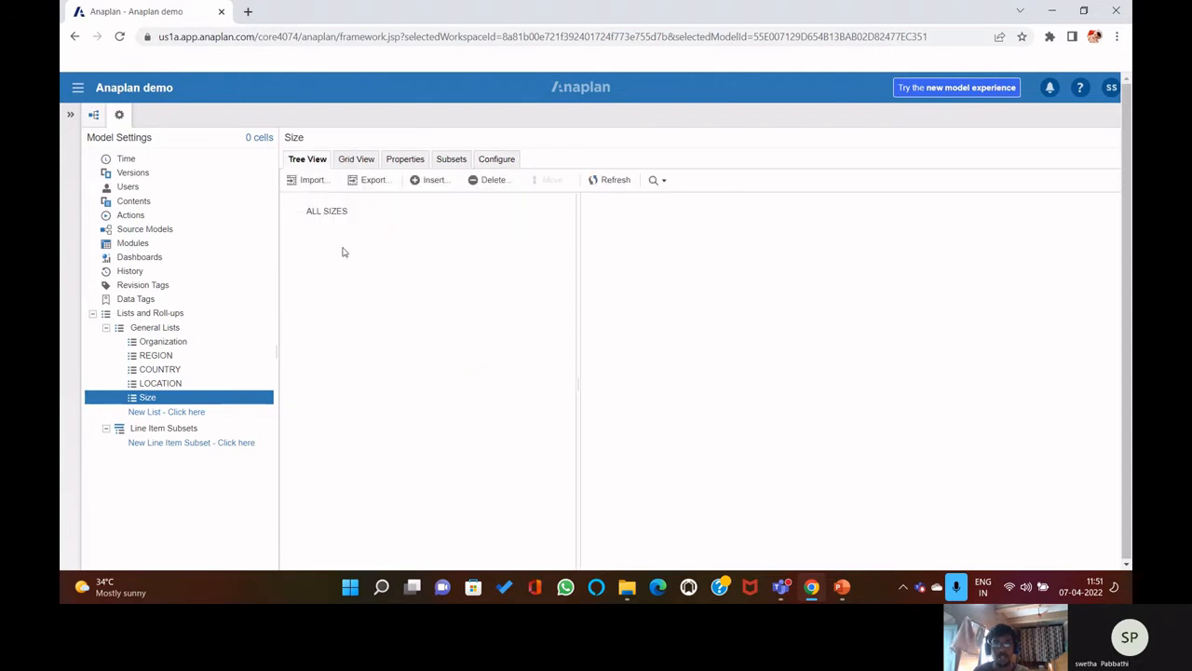
- Reload the model page, reopen the Size list and check its configuration
{"action": "left_click", "coordinate": [318, 182]}
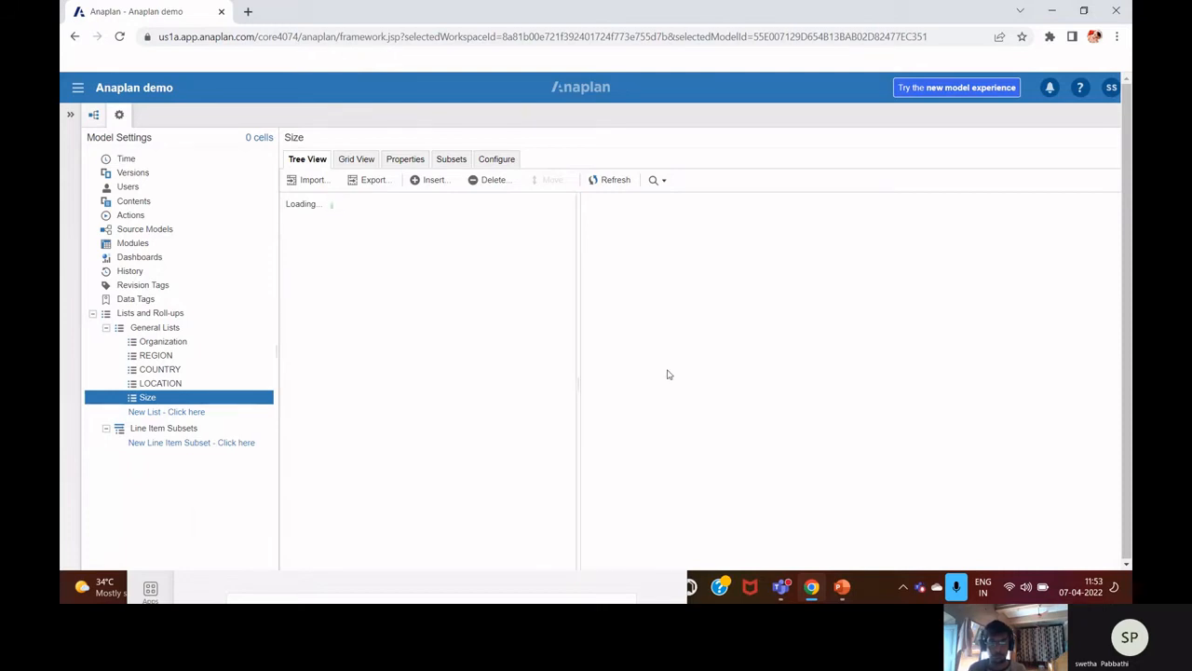
{"action": "left_click", "coordinate": [120, 38]}
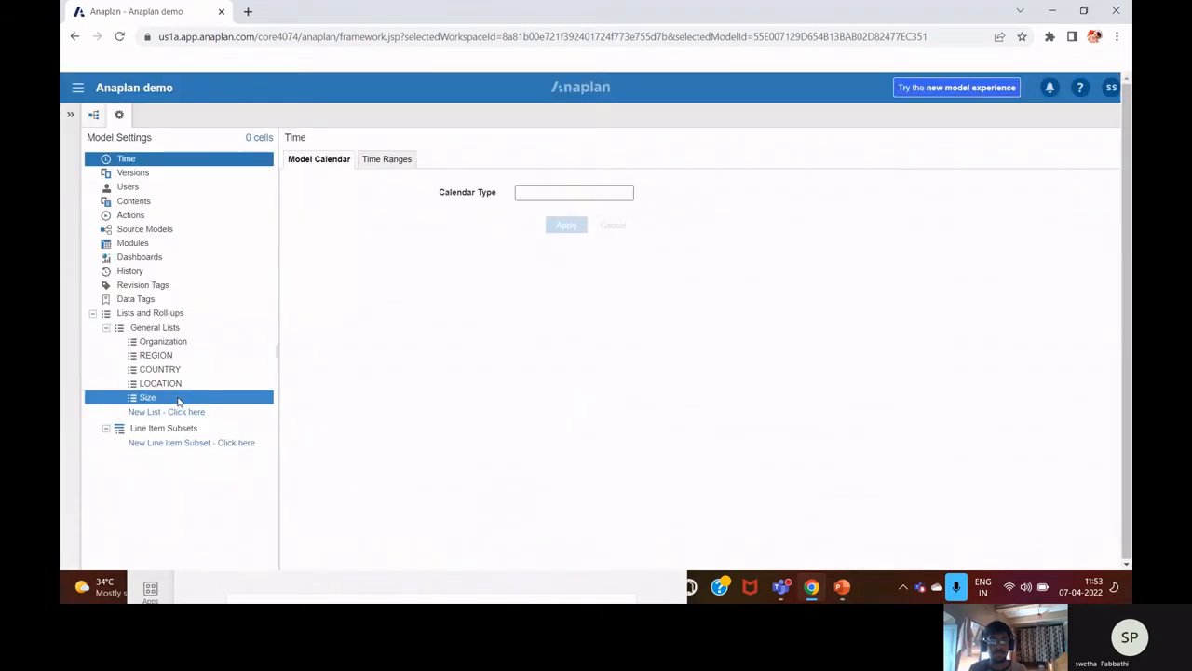
{"action": "left_click", "coordinate": [844, 593]}
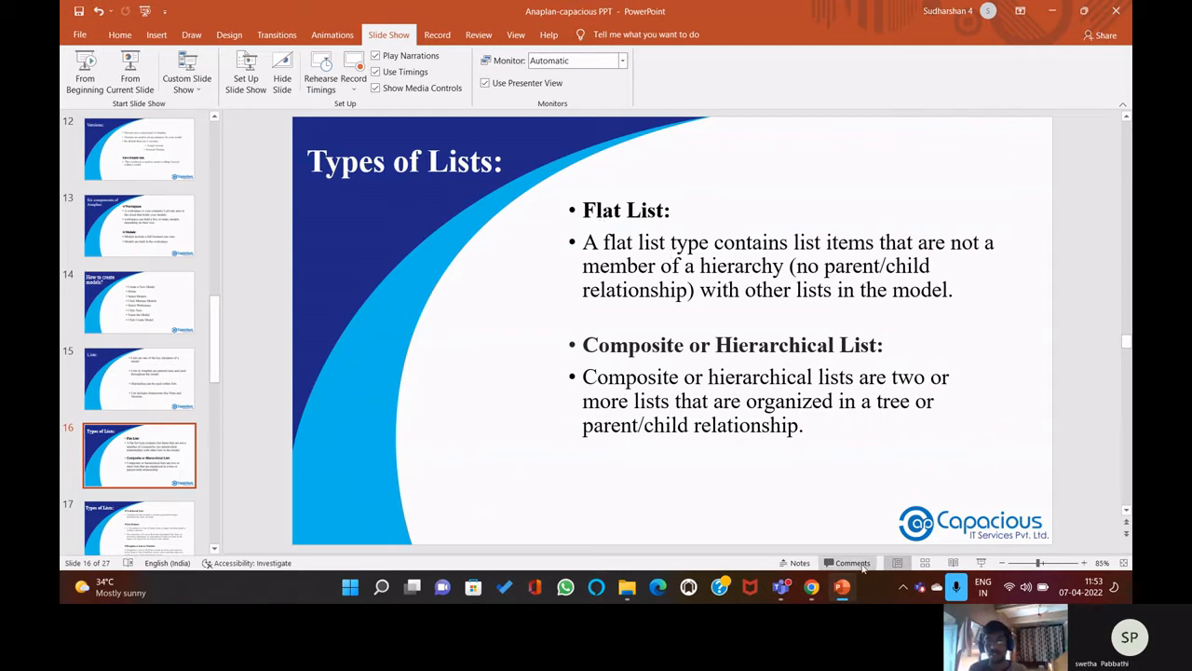
{"action": "left_click", "coordinate": [812, 587]}
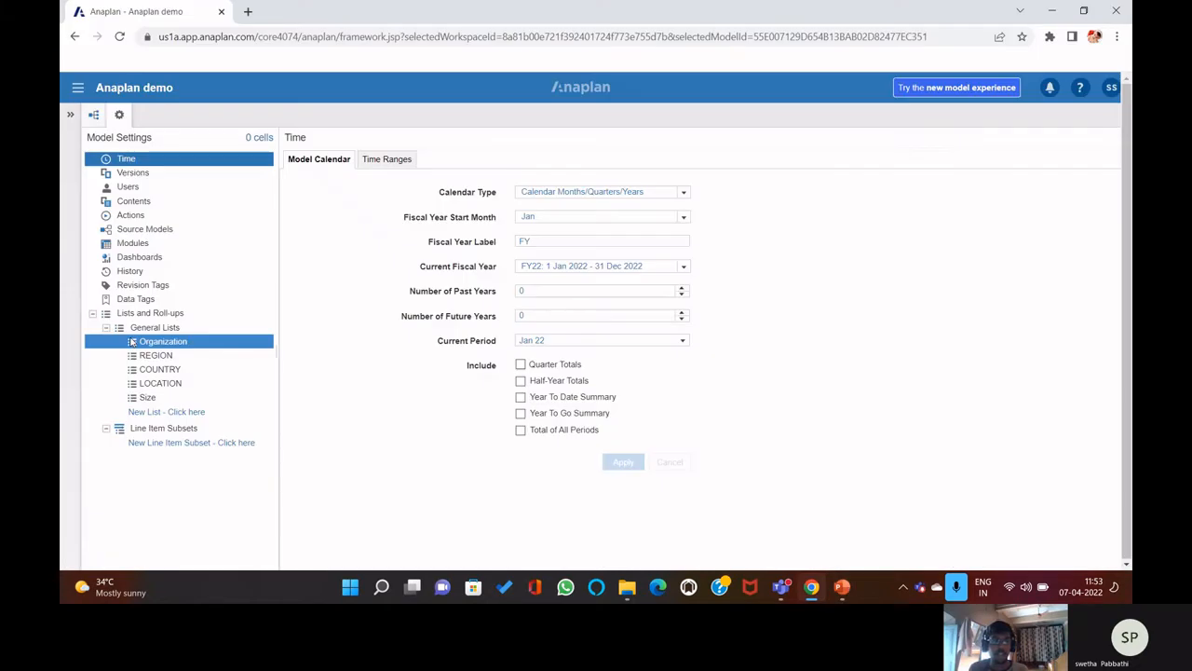
{"action": "left_click", "coordinate": [216, 400]}
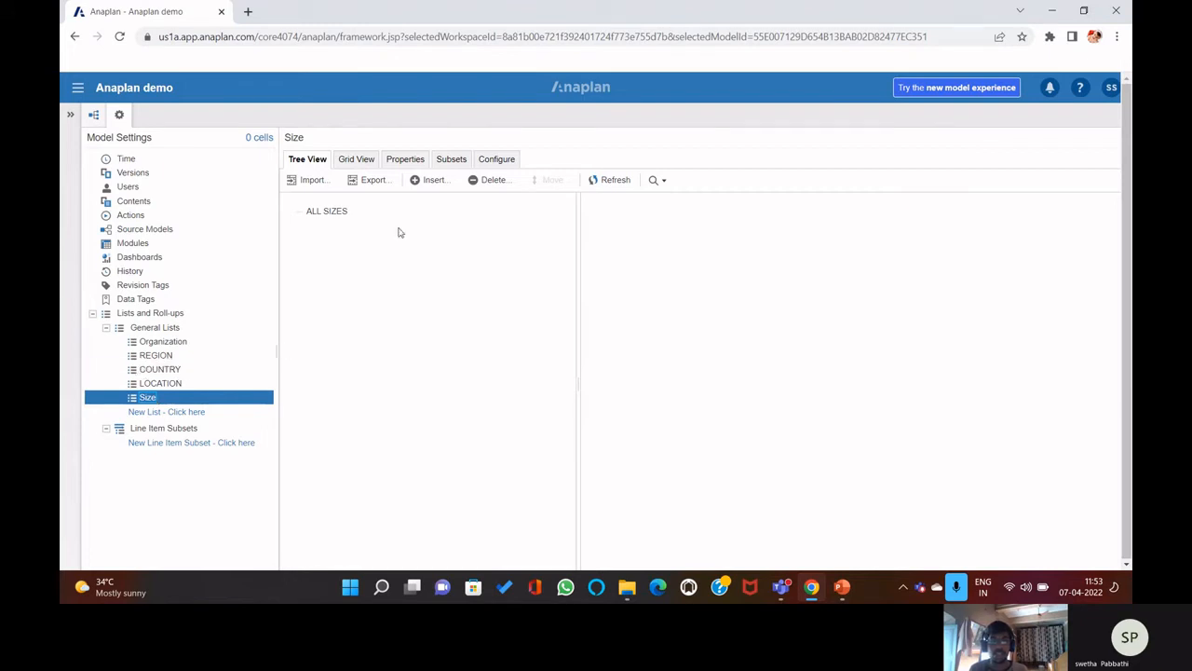
{"action": "left_click", "coordinate": [499, 162]}
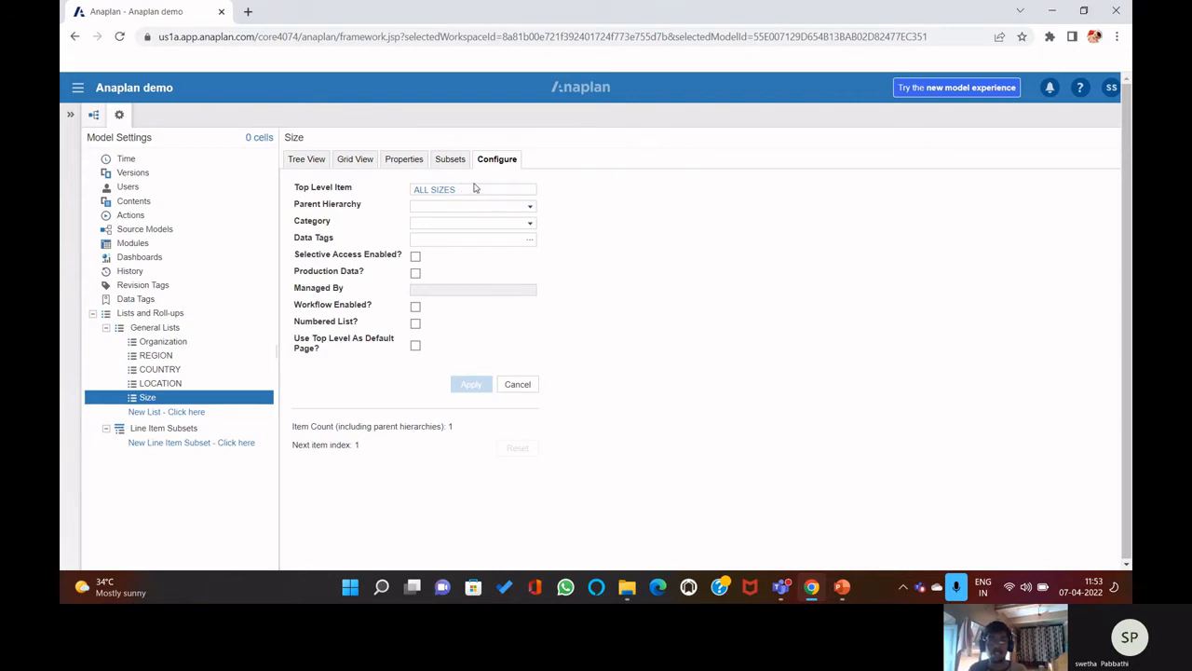
{"action": "left_click", "coordinate": [307, 160]}
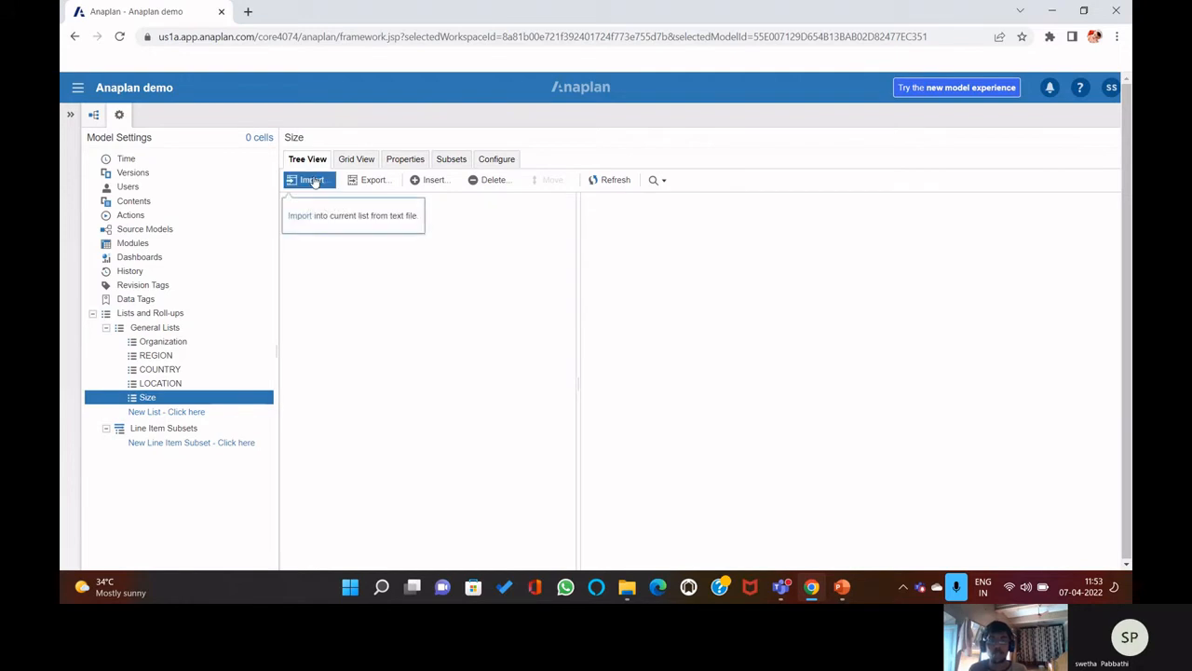
- Start an import into the Size list and upload the Size file as its source
{"action": "left_click", "coordinate": [315, 181]}
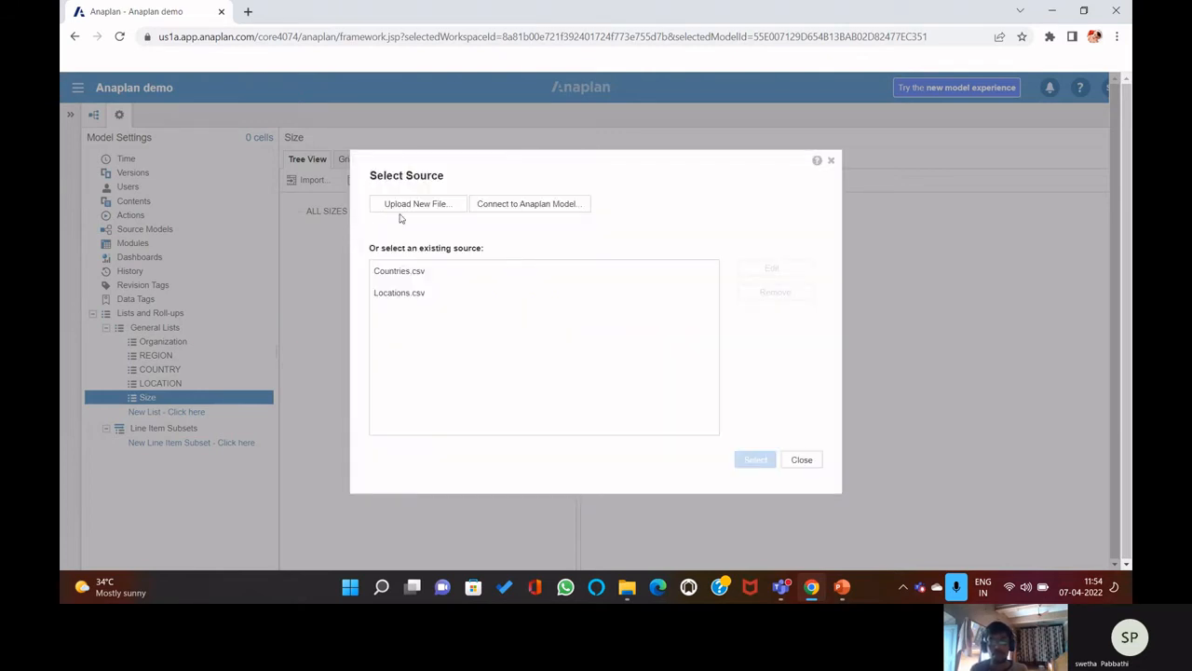
{"action": "left_click", "coordinate": [416, 204]}
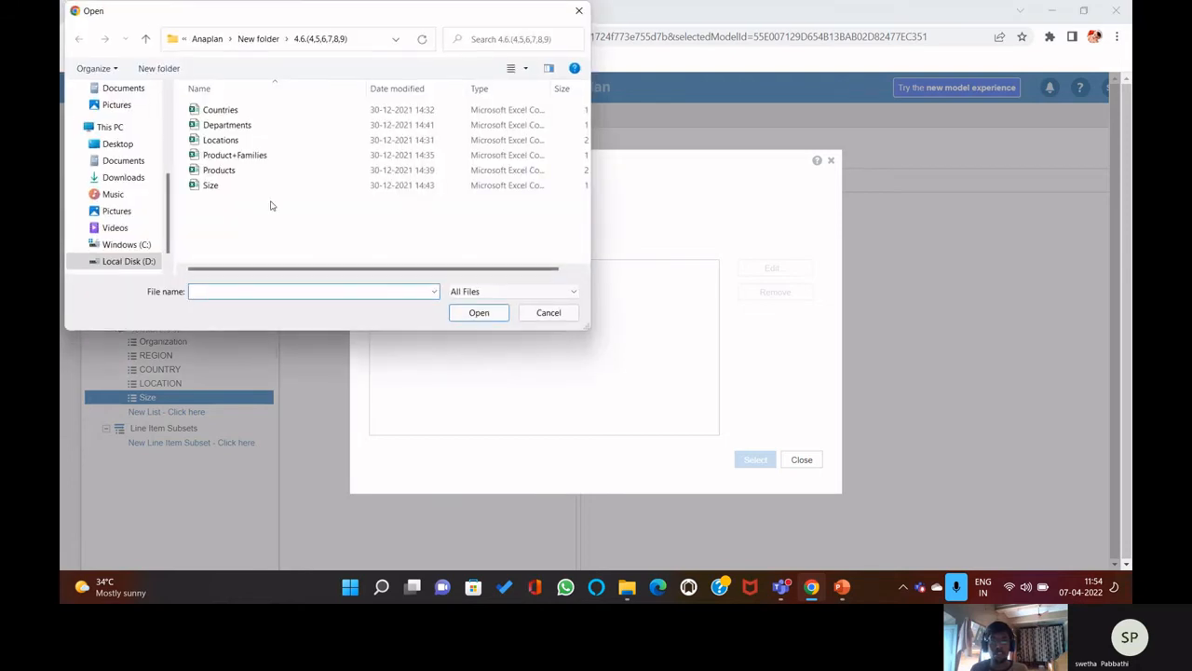
{"action": "left_click", "coordinate": [238, 186]}
{"action": "left_click", "coordinate": [480, 314]}
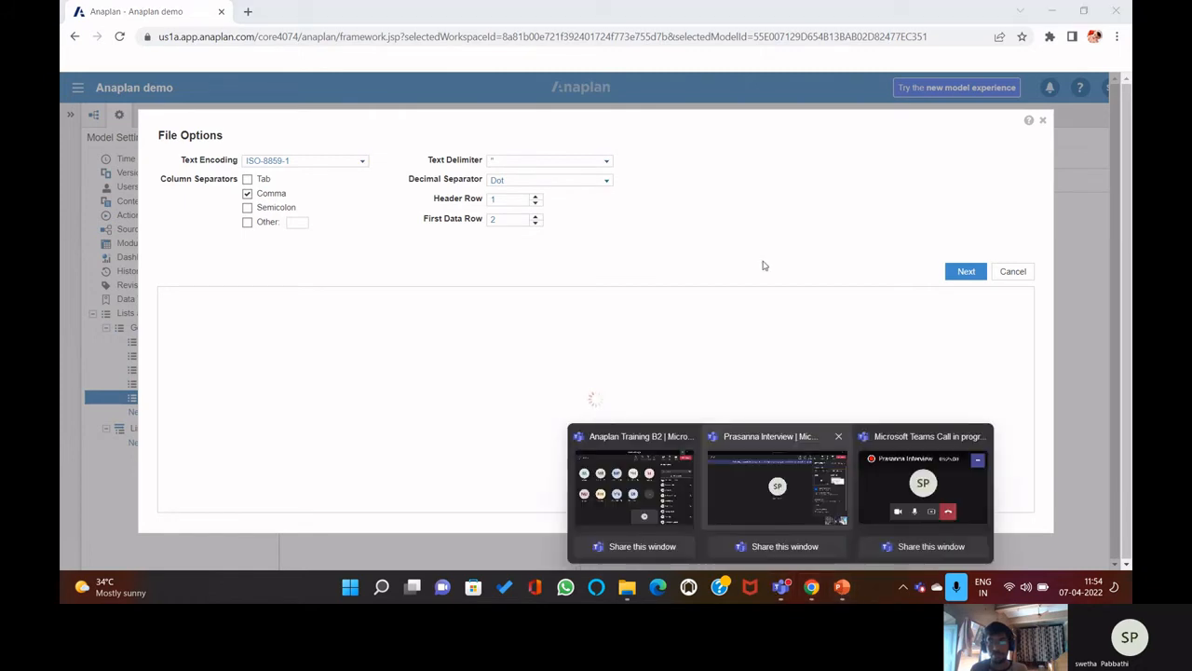
{"action": "left_click", "coordinate": [777, 489]}
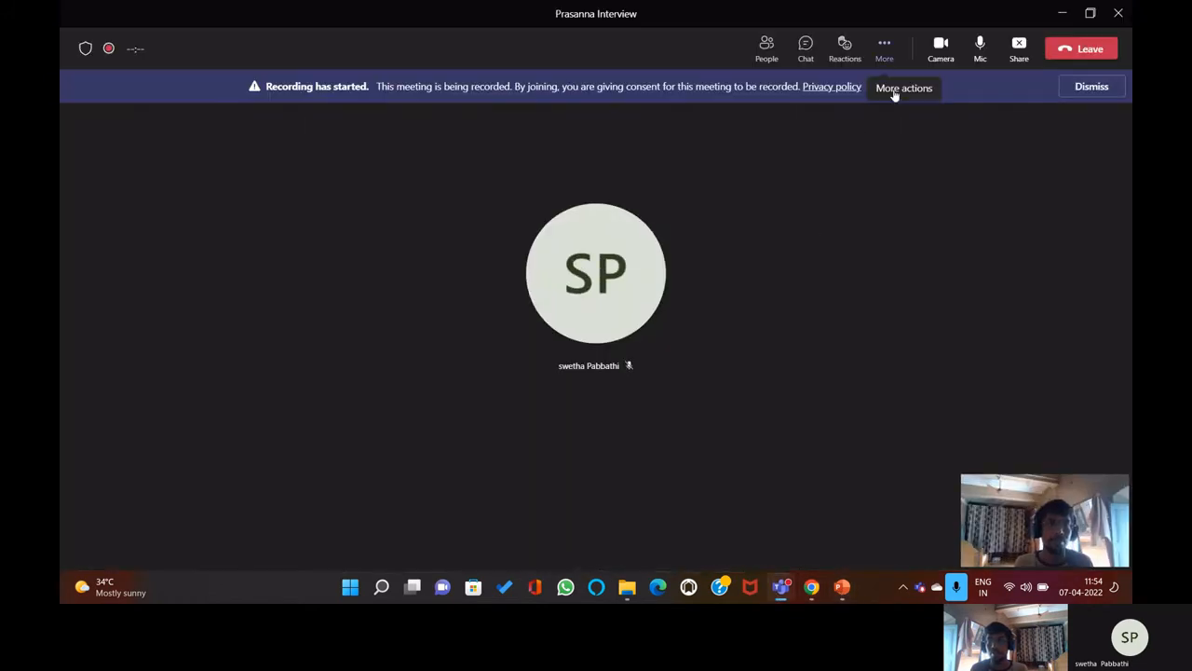
{"action": "left_click", "coordinate": [885, 46]}
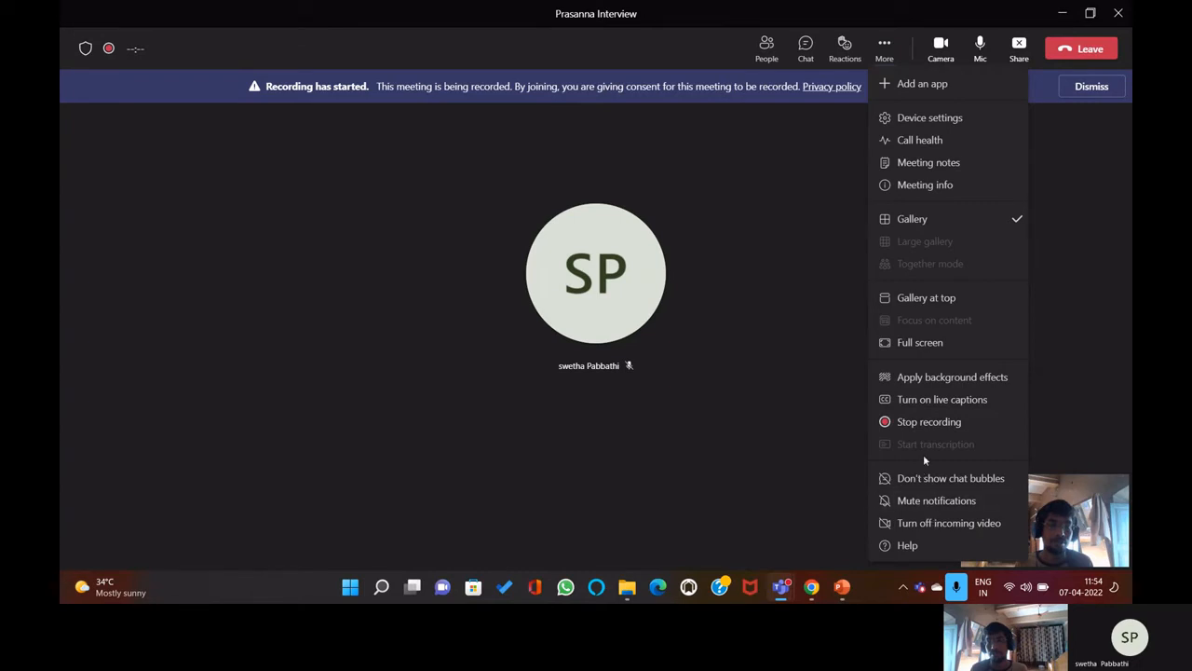
{"action": "left_click", "coordinate": [794, 421]}
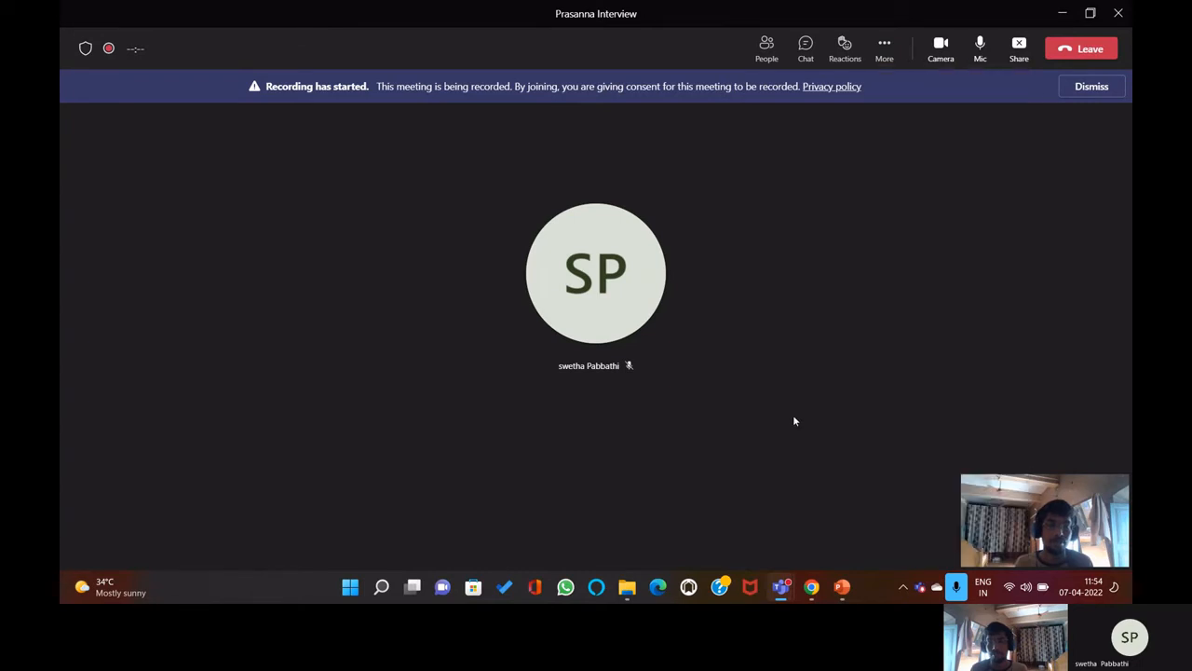
{"action": "left_click", "coordinate": [842, 594]}
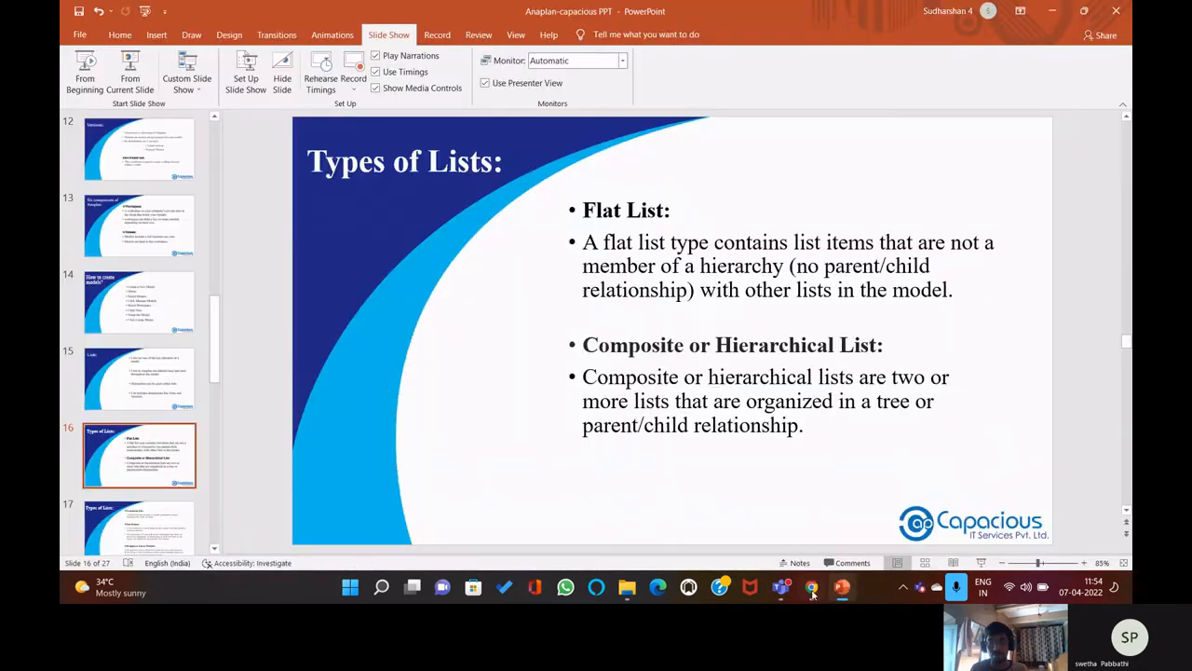
{"action": "left_click", "coordinate": [812, 586]}
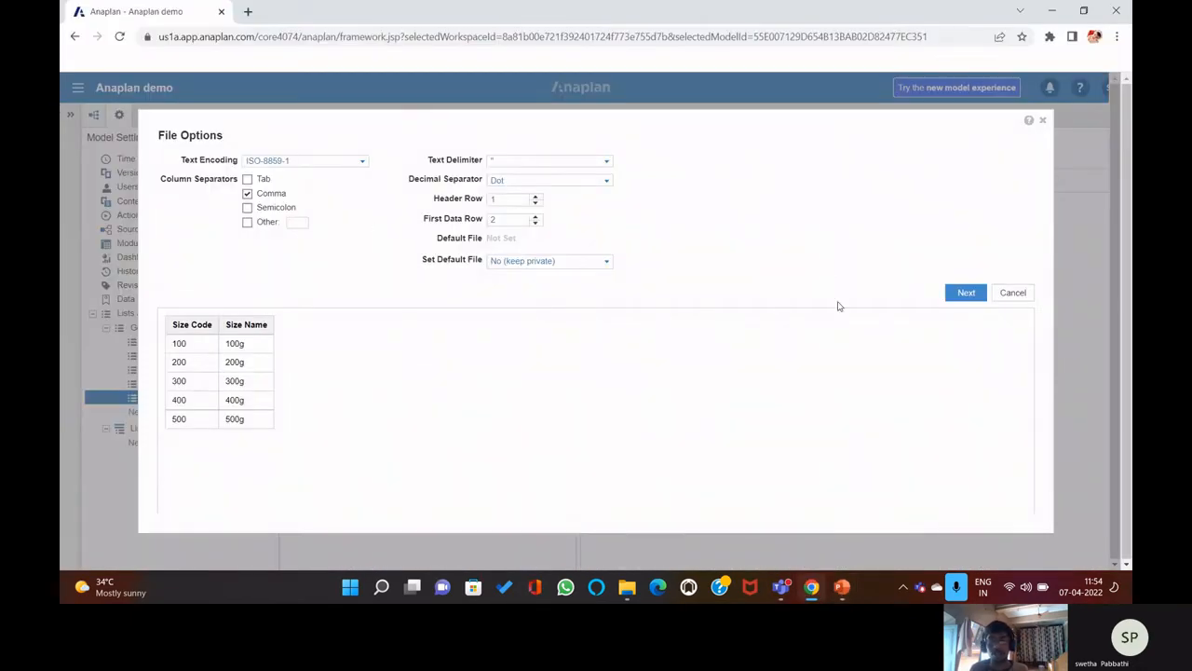
- Map Size Code to Code, leave Parent unmapped, and run the Size.csv import into the Size list
{"action": "left_click", "coordinate": [960, 294]}
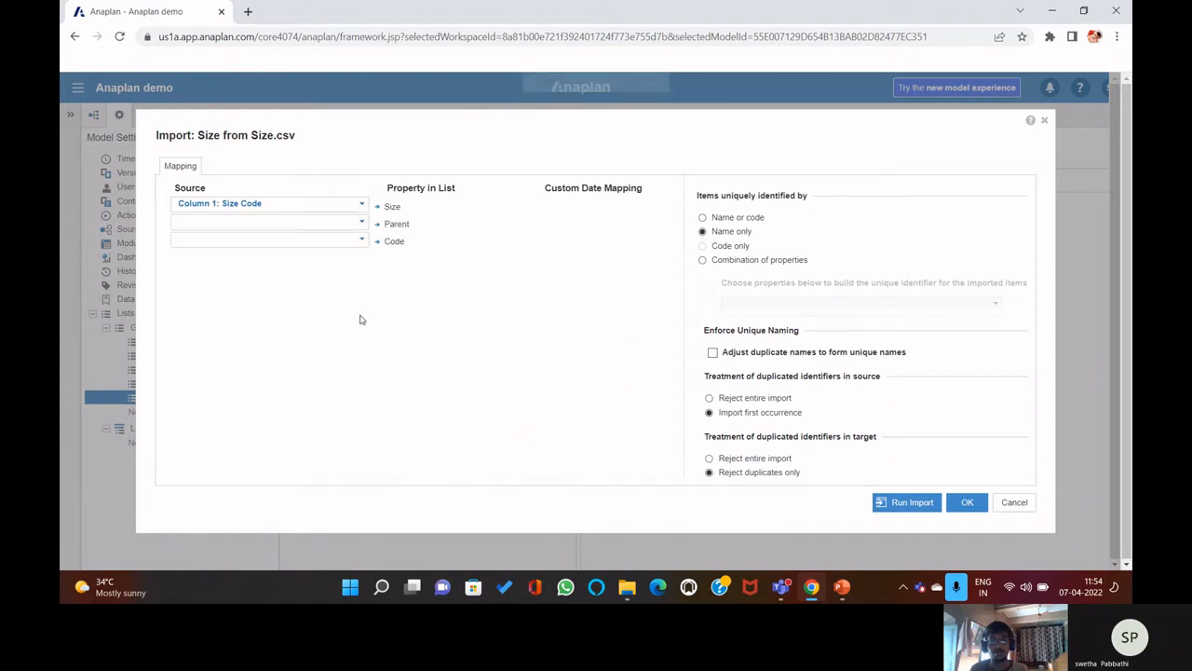
{"action": "left_click", "coordinate": [363, 223]}
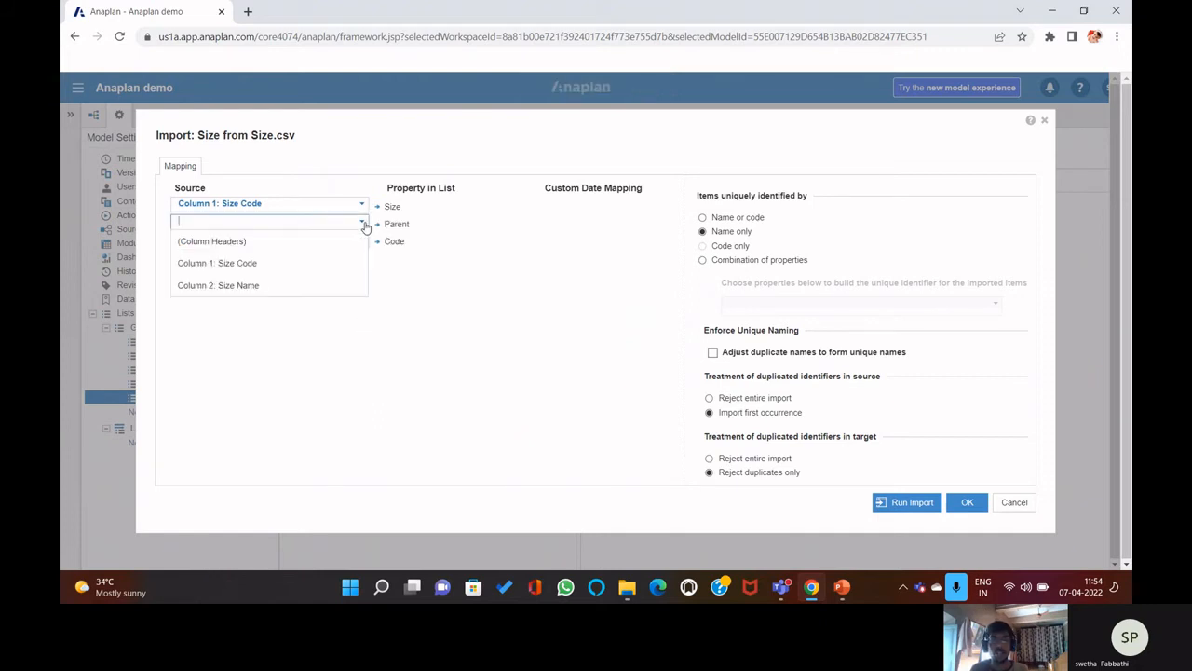
{"action": "left_click", "coordinate": [366, 226]}
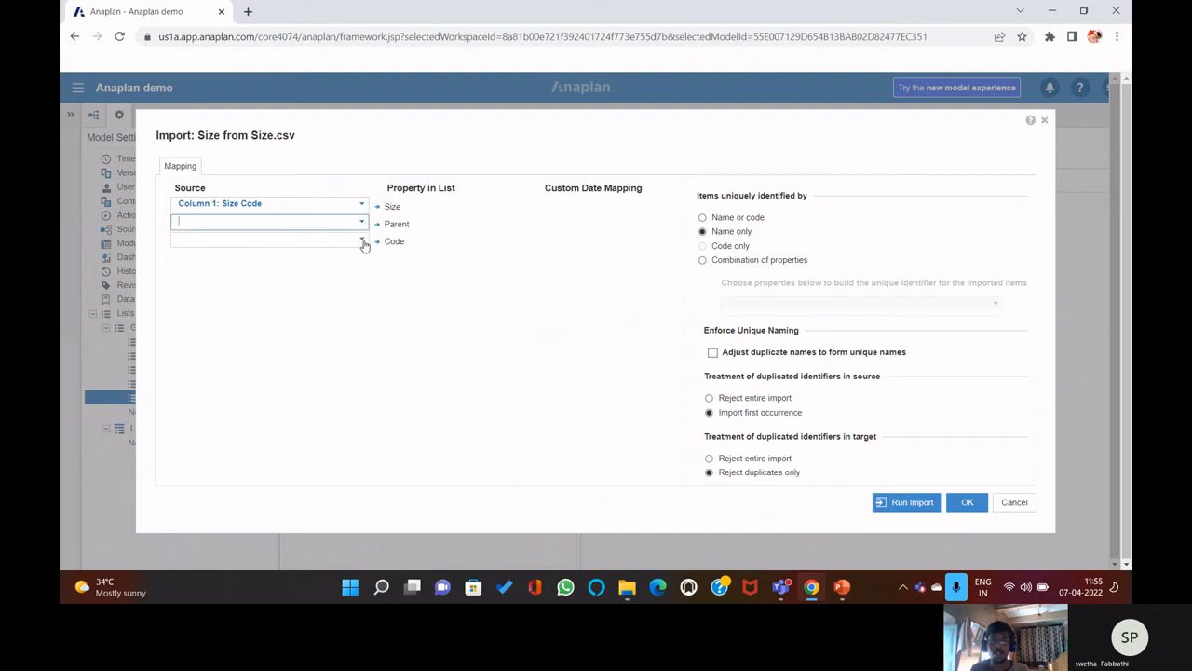
{"action": "left_click", "coordinate": [364, 241]}
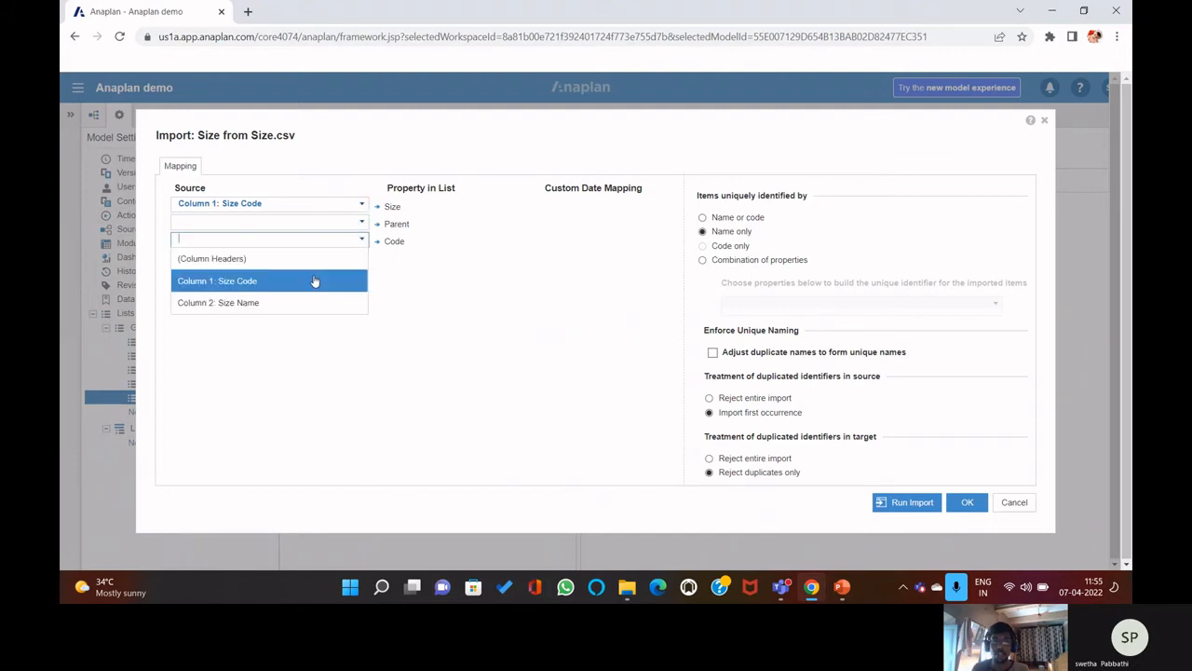
{"action": "left_click", "coordinate": [311, 282]}
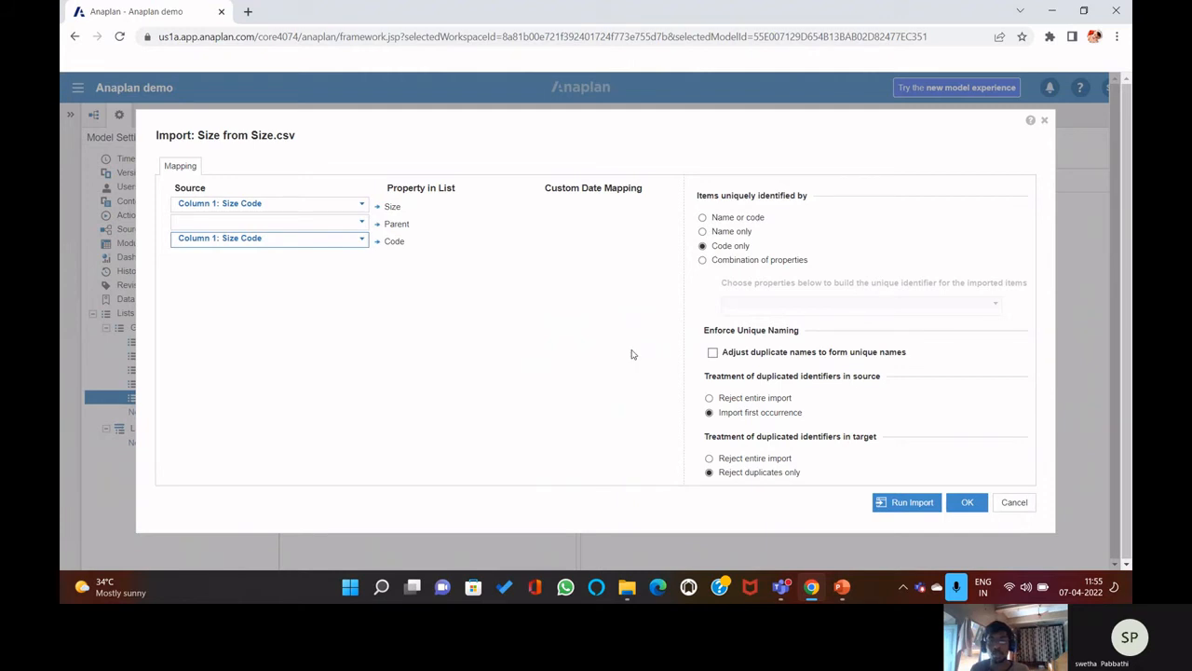
{"action": "left_click", "coordinate": [909, 505]}
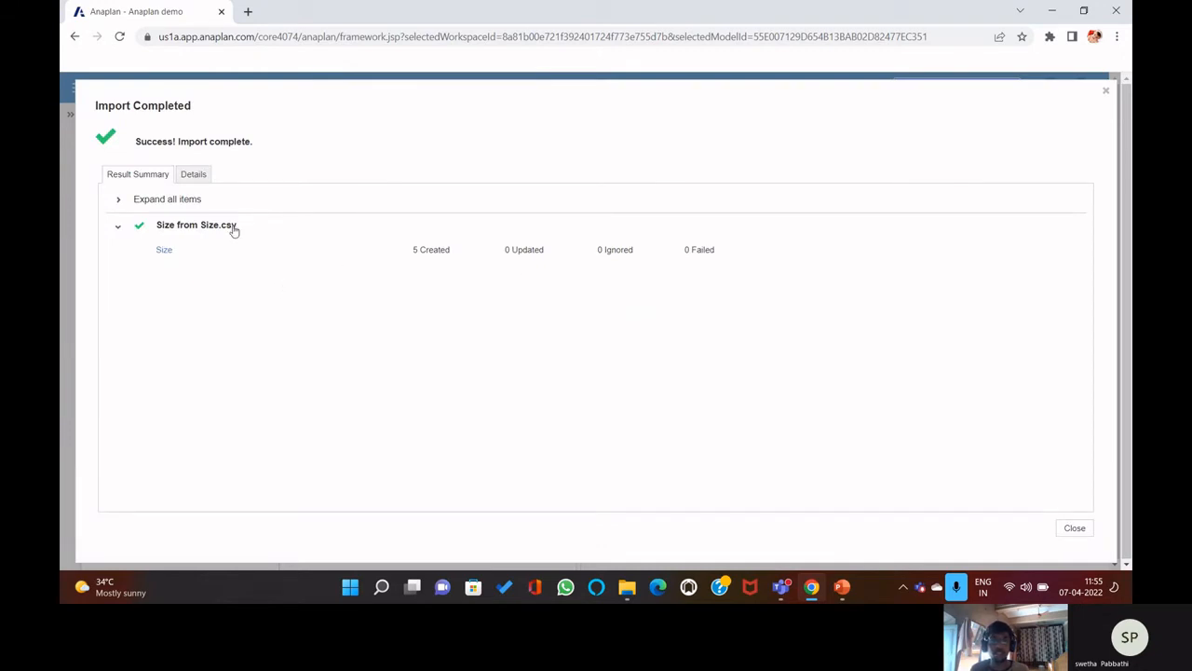
{"action": "left_click", "coordinate": [1075, 529]}
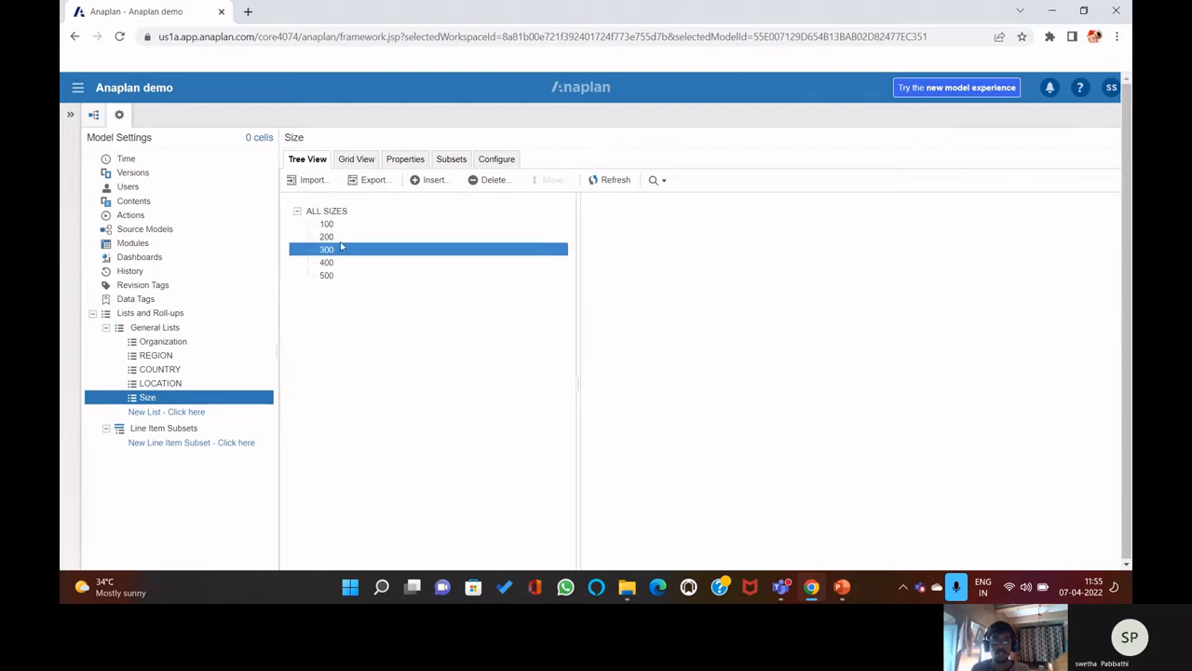
- Check the Size list's parents and codes in the grid, and consult the Types of Lists slide in PowerPoint
{"action": "left_click", "coordinate": [352, 160]}
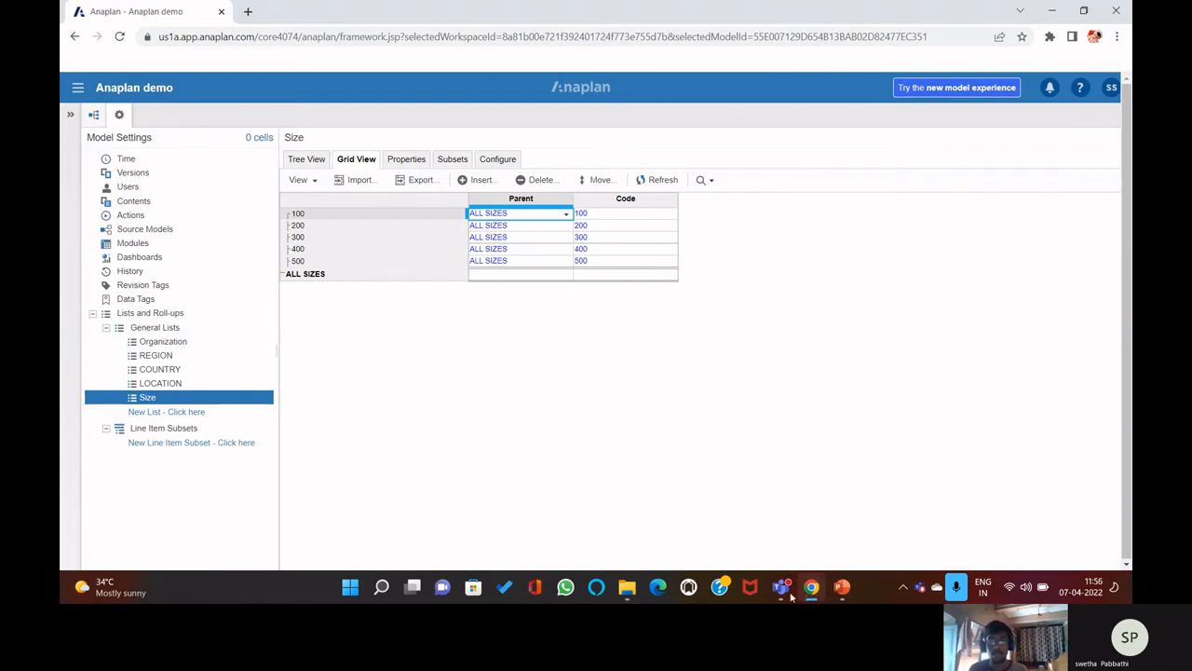
{"action": "mouse_move", "coordinate": [785, 590]}
{"action": "left_click", "coordinate": [842, 587]}
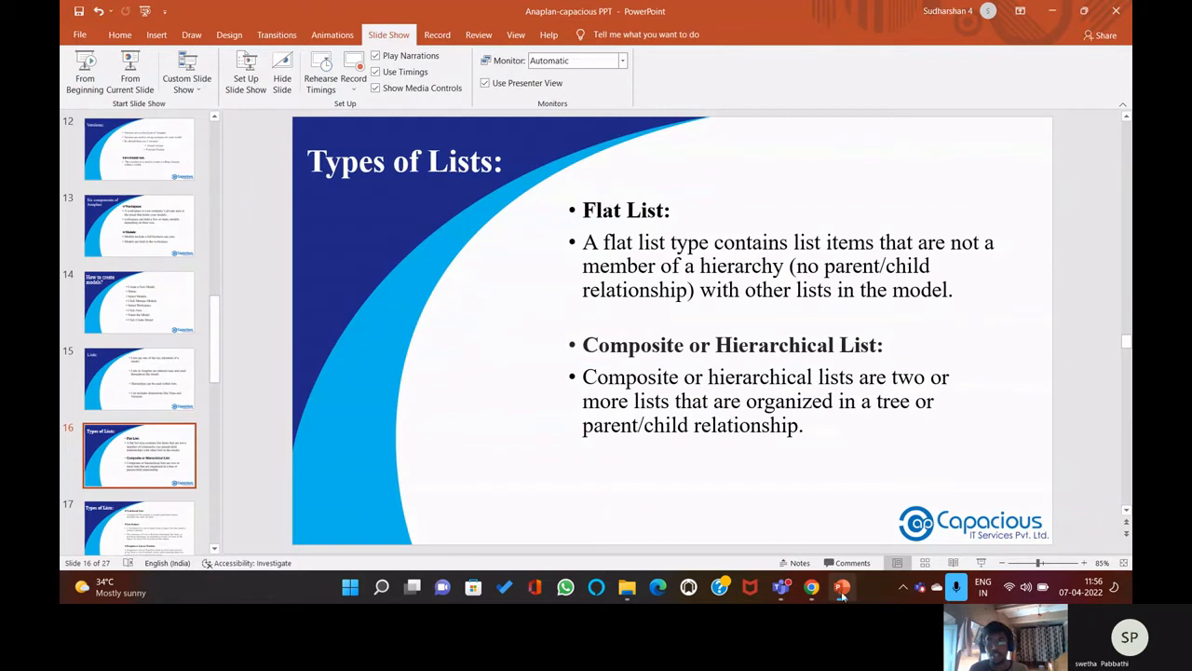
{"action": "left_click", "coordinate": [842, 589]}
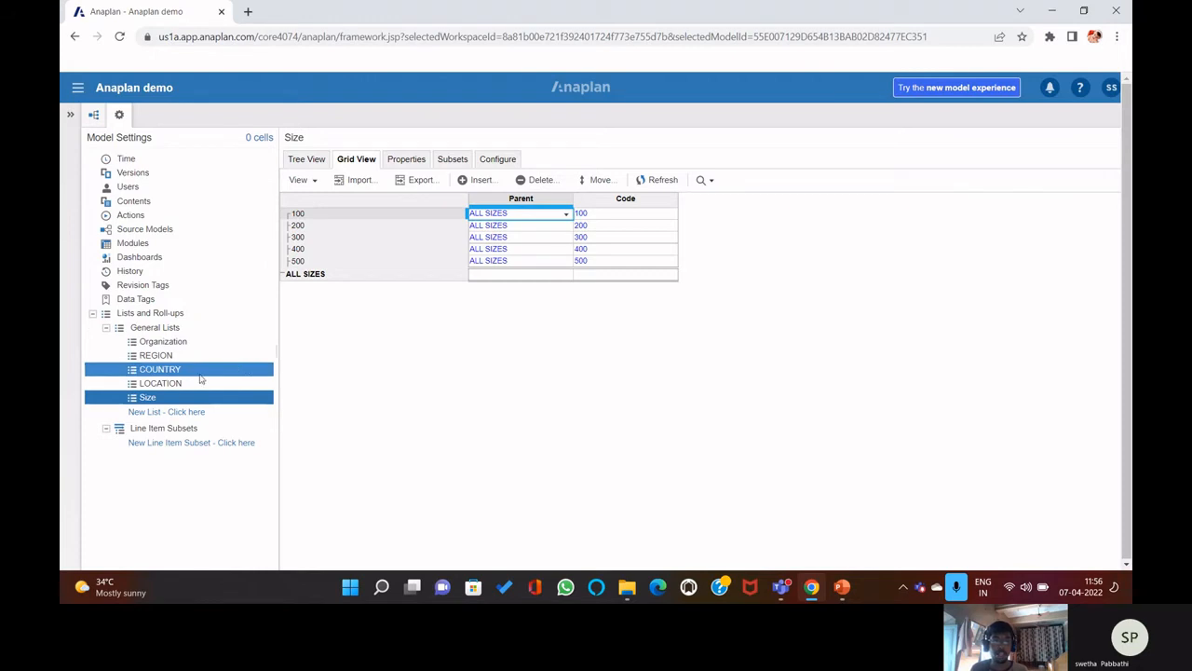
- Create a general list named Geo Hierarice and select it in the General Lists overview
{"action": "left_click", "coordinate": [201, 411]}
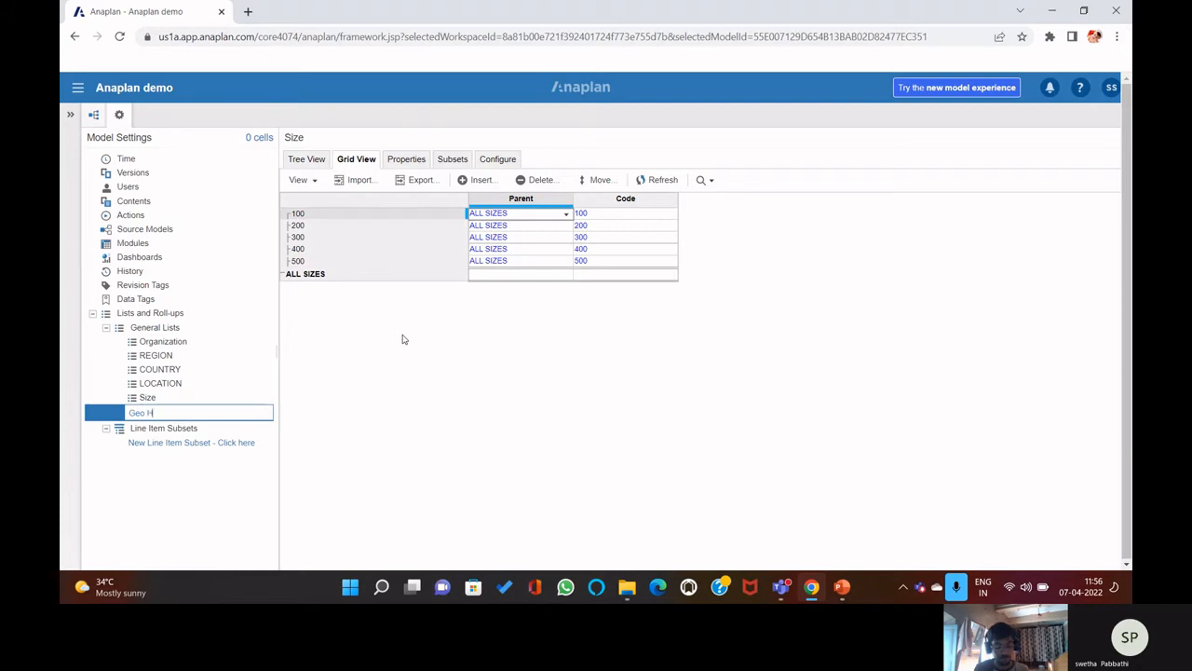
{"action": "type", "text": "Geo Hierarice"}
{"action": "key", "text": "Return"}
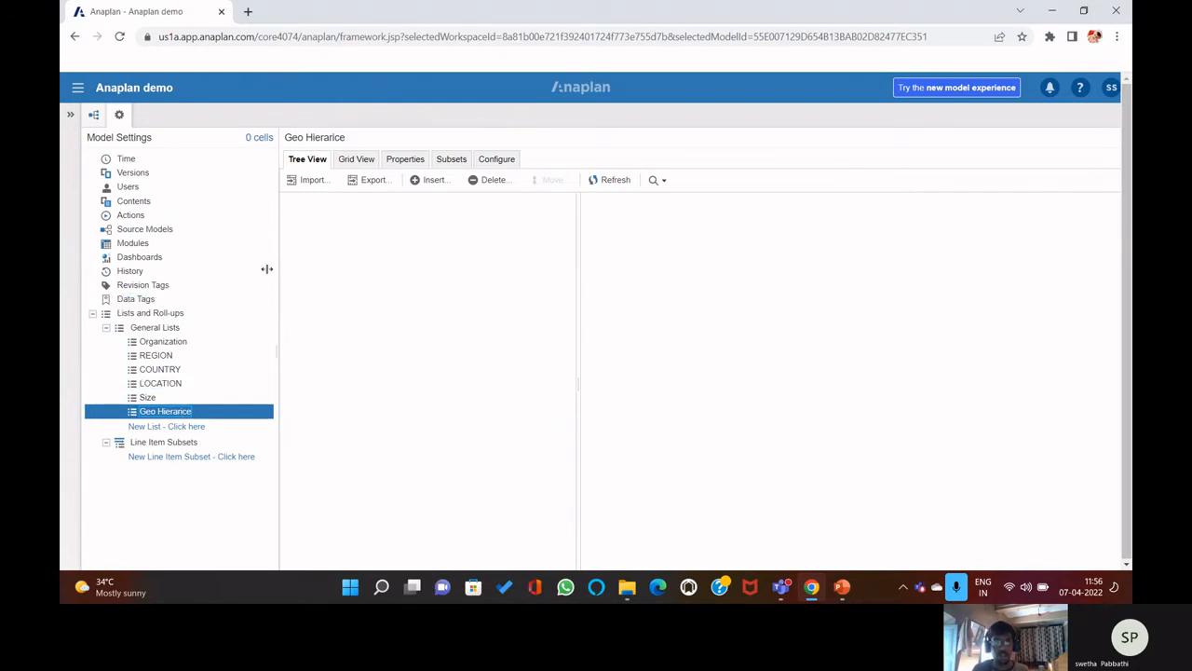
{"action": "left_click", "coordinate": [154, 327]}
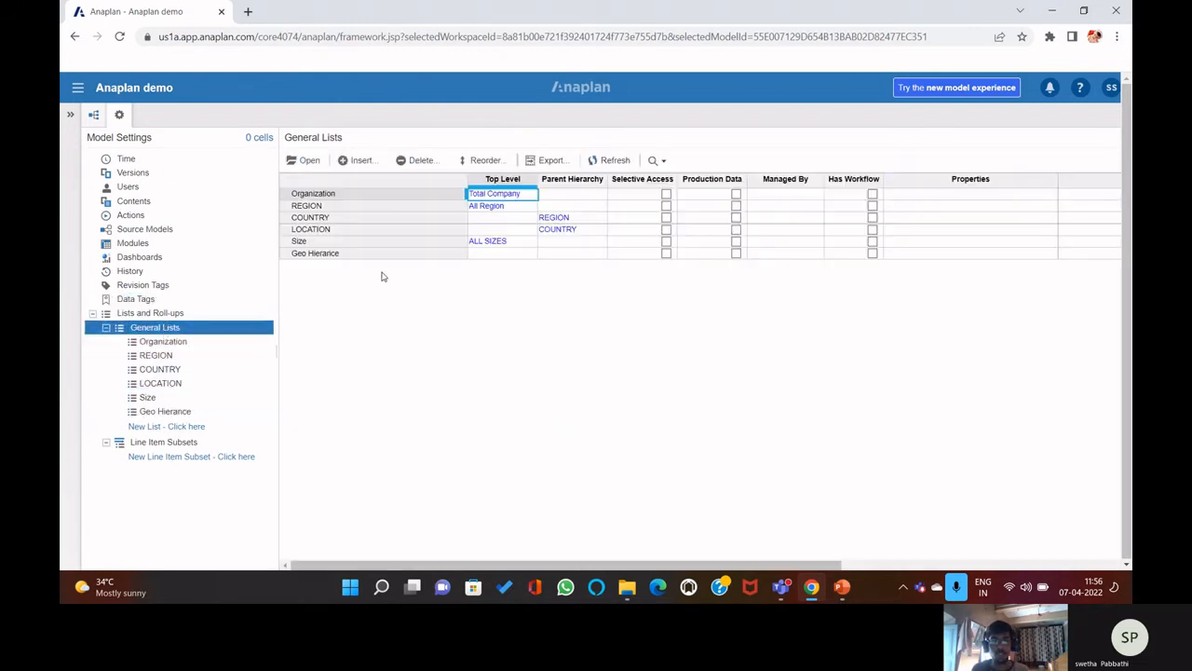
{"action": "left_click", "coordinate": [354, 254]}
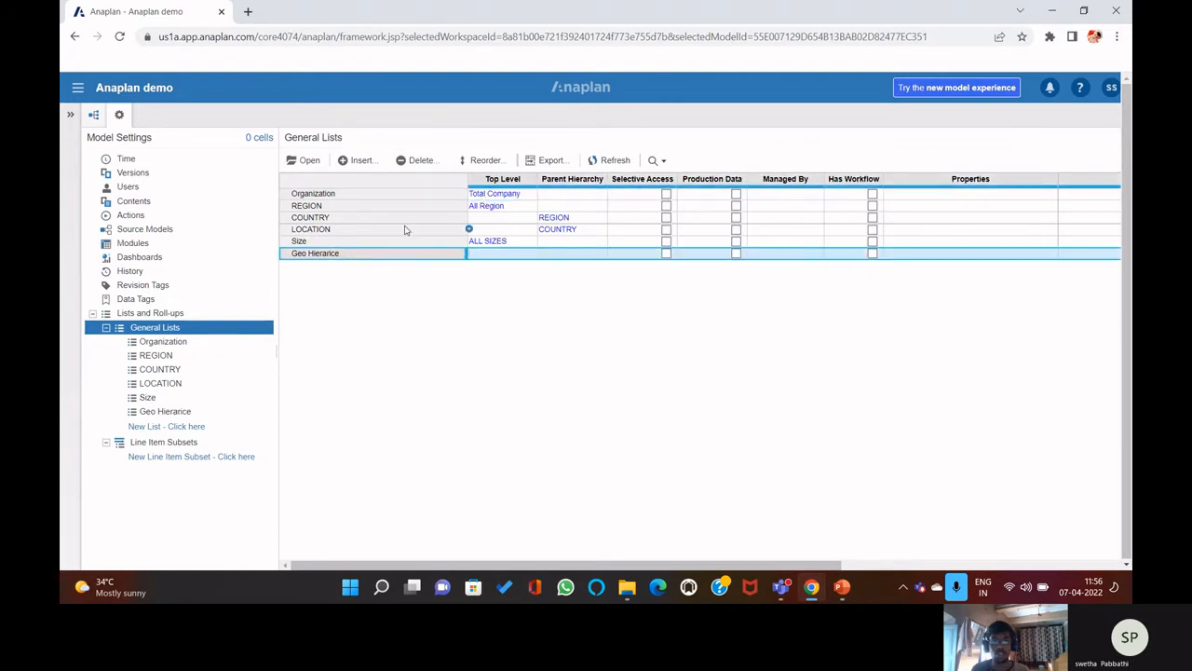
{"action": "left_click", "coordinate": [480, 163]}
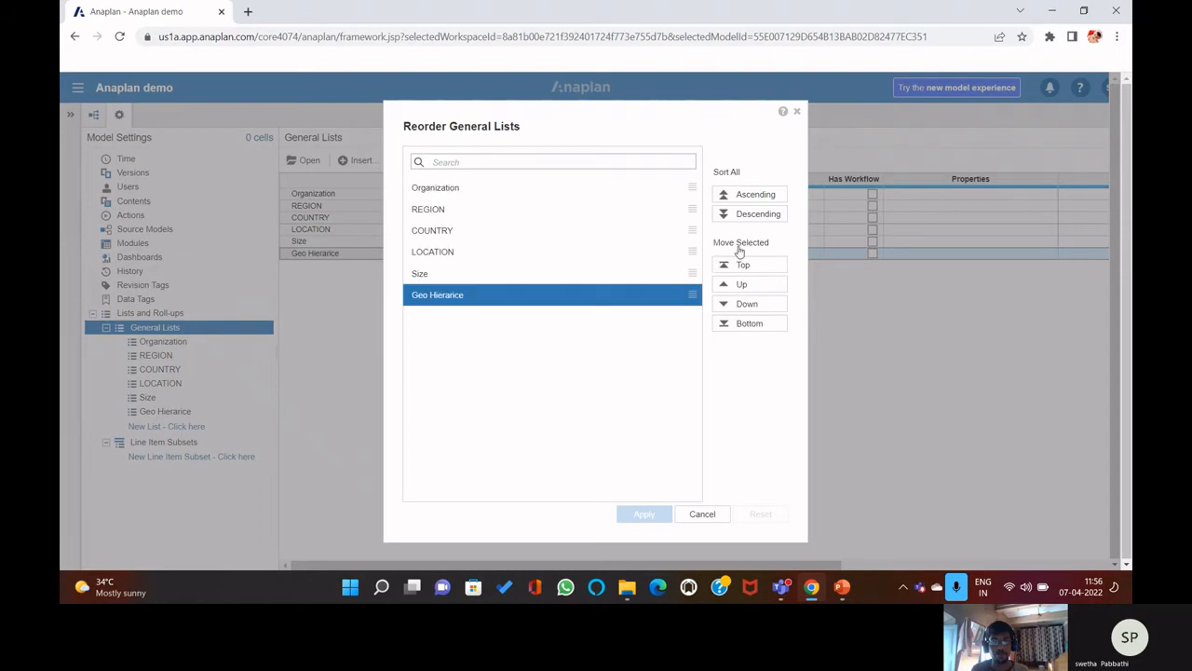
{"action": "left_click", "coordinate": [796, 111]}
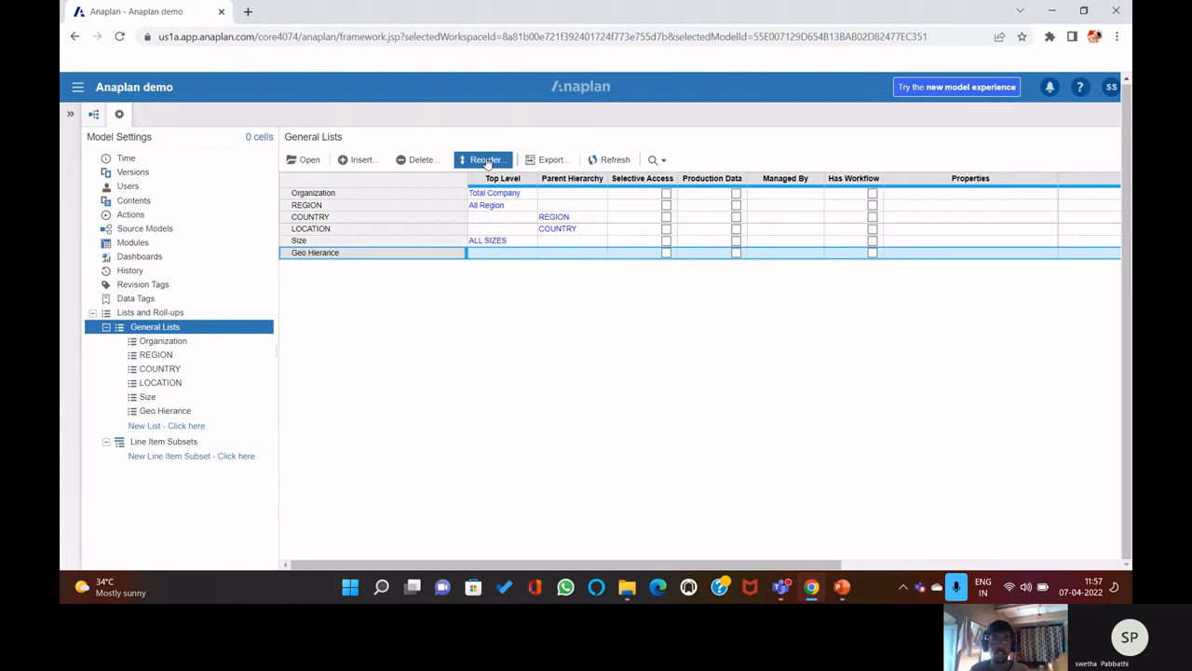
{"action": "left_click", "coordinate": [486, 163]}
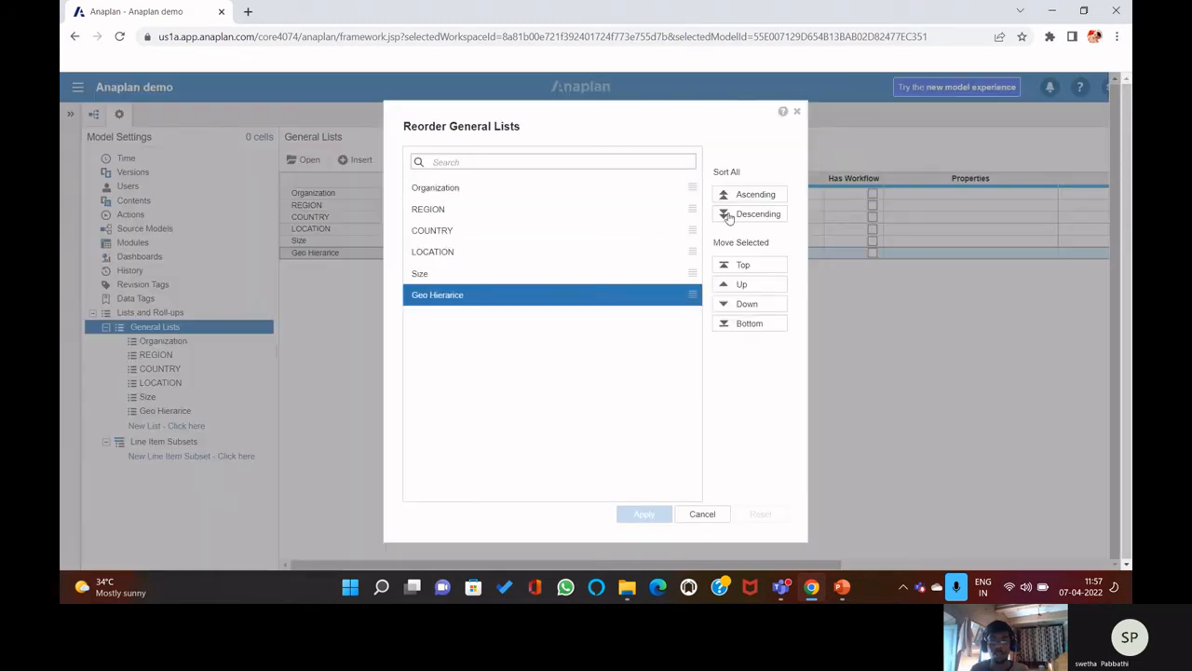
{"action": "left_click", "coordinate": [730, 284]}
{"action": "left_click", "coordinate": [729, 284]}
{"action": "left_click", "coordinate": [729, 284]}
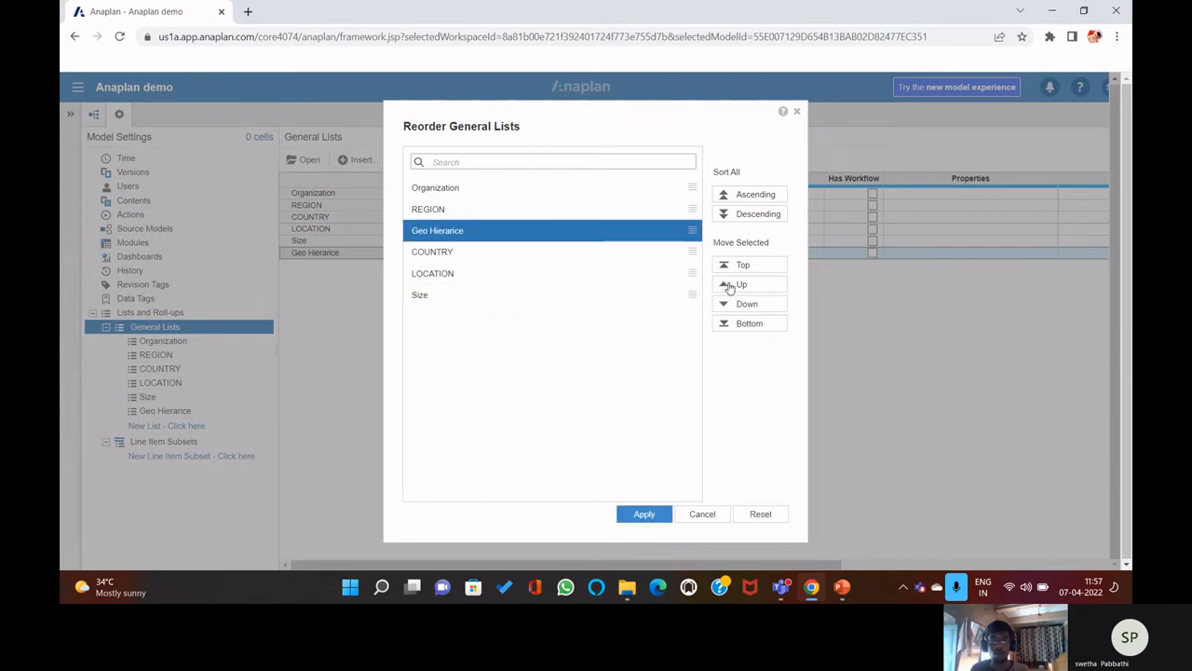
{"action": "left_click", "coordinate": [729, 284]}
{"action": "left_click", "coordinate": [730, 284]}
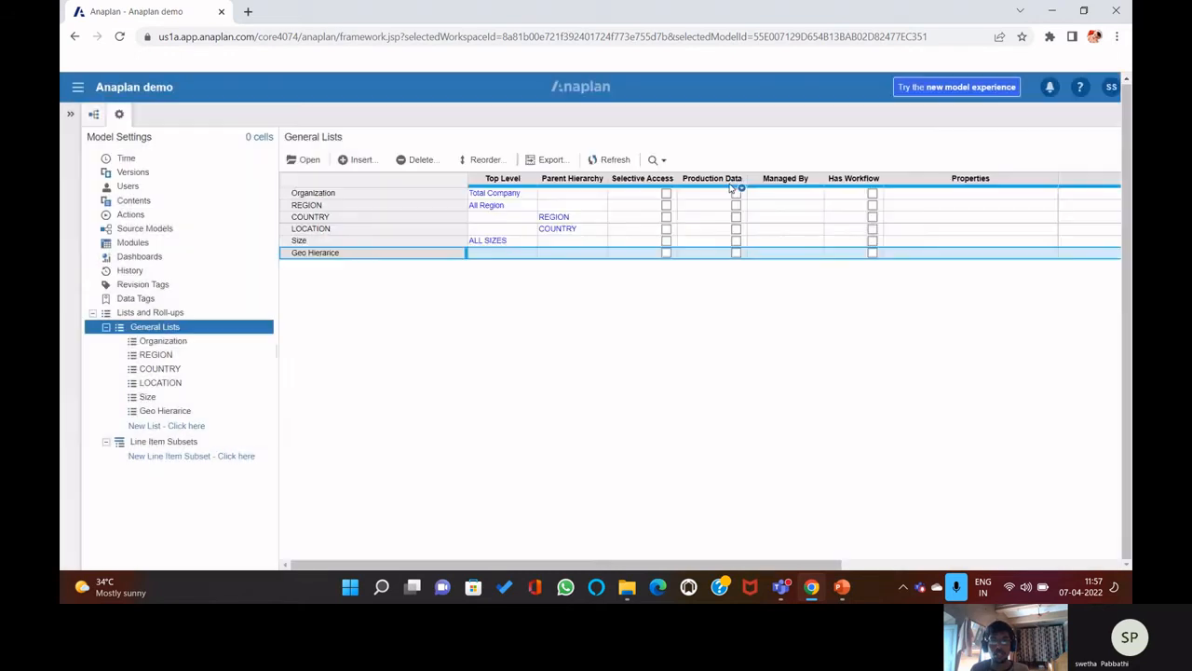
{"action": "left_click", "coordinate": [796, 112]}
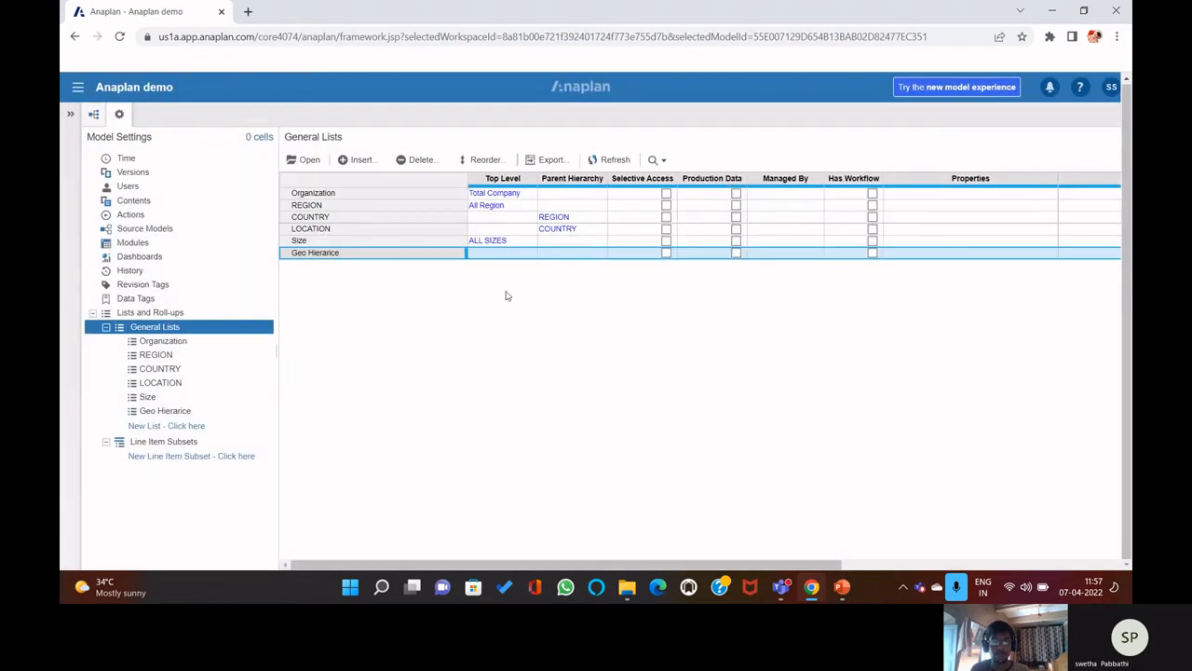
- Reorder the general lists so that Geo Hierarice comes first, above Organization
{"action": "left_click", "coordinate": [490, 160]}
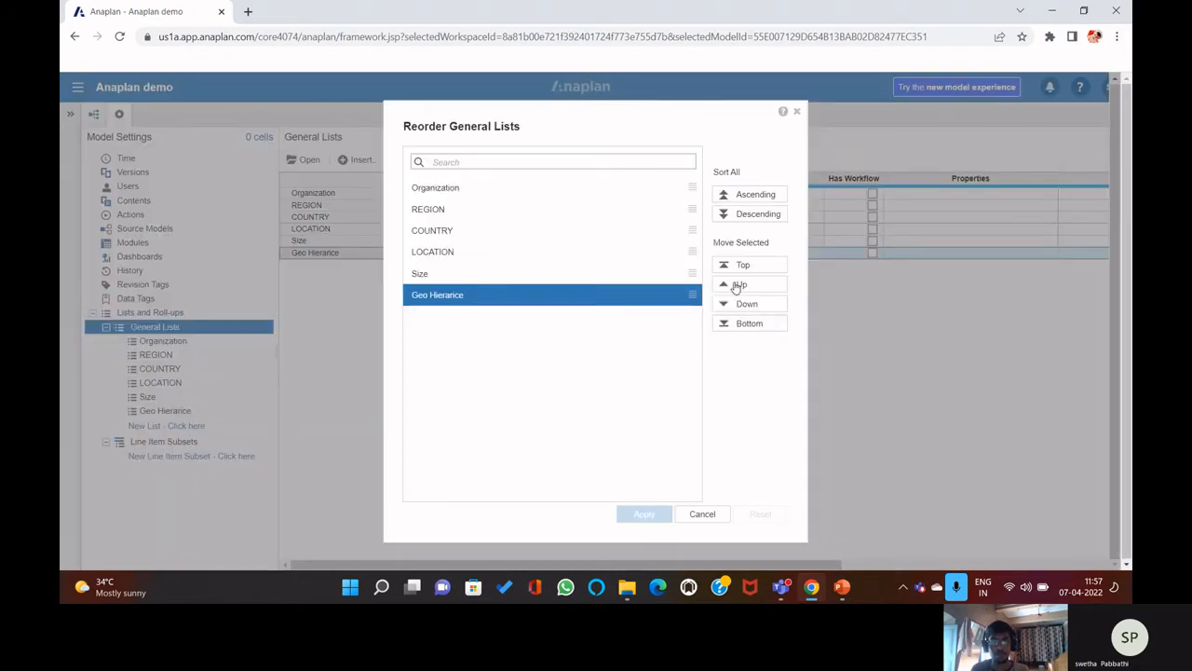
{"action": "left_click", "coordinate": [739, 287]}
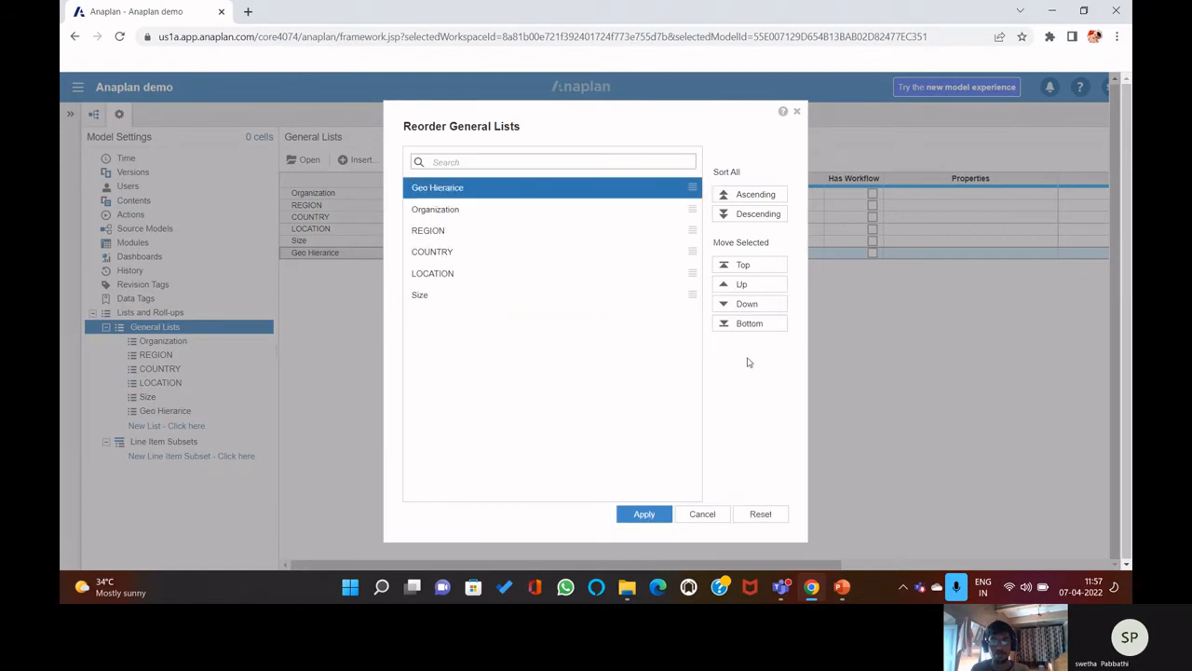
{"action": "left_click", "coordinate": [654, 514]}
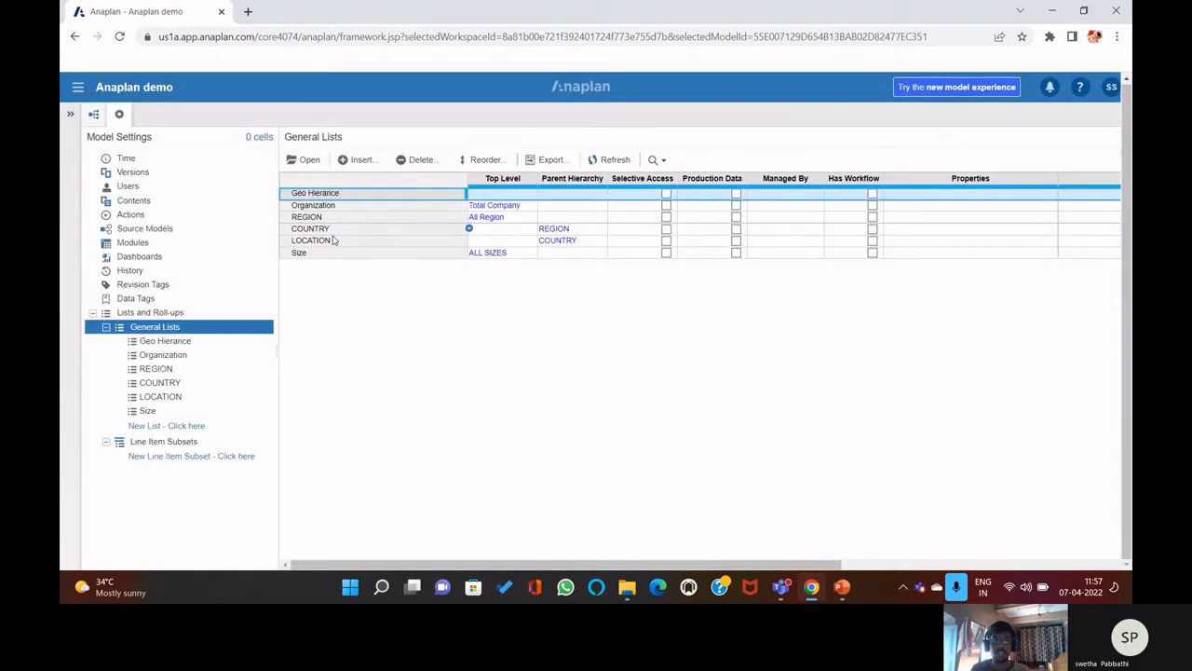
{"action": "left_click", "coordinate": [484, 160]}
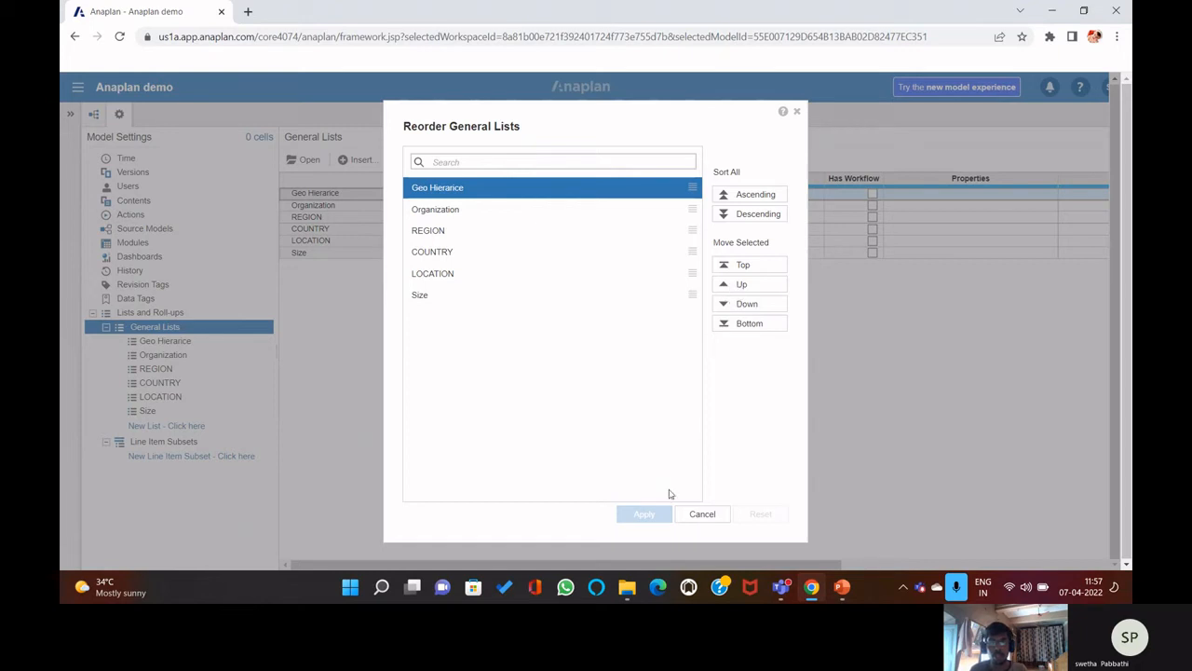
{"action": "left_click", "coordinate": [705, 515]}
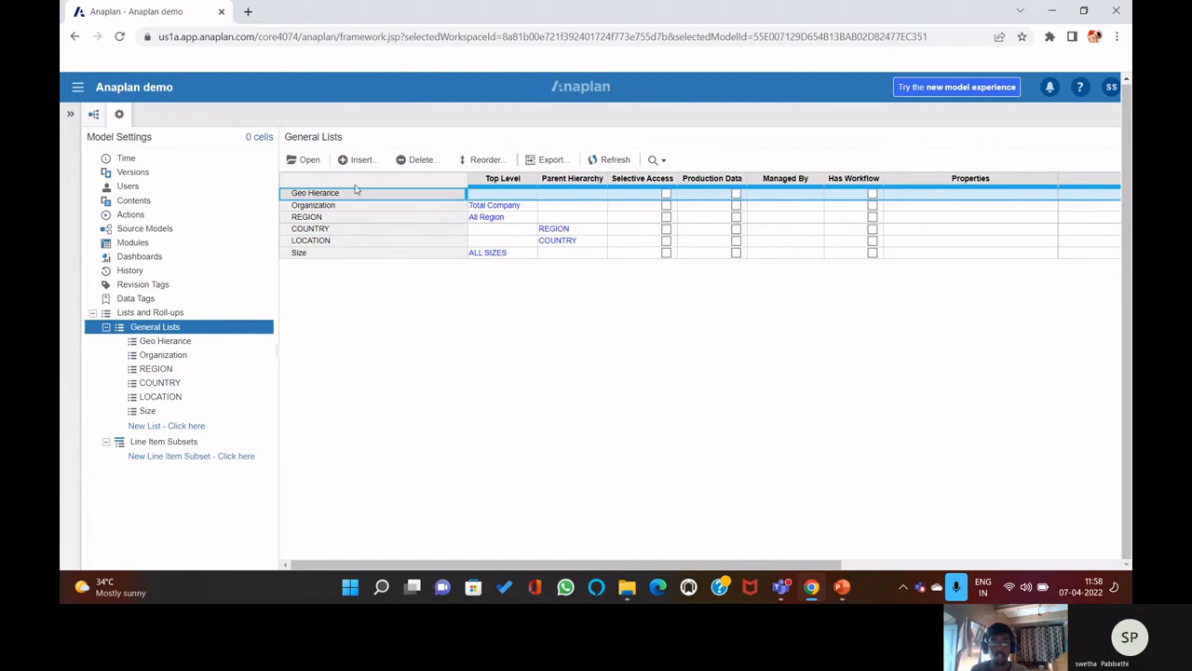
{"action": "left_click", "coordinate": [196, 369]}
{"action": "left_click", "coordinate": [191, 327]}
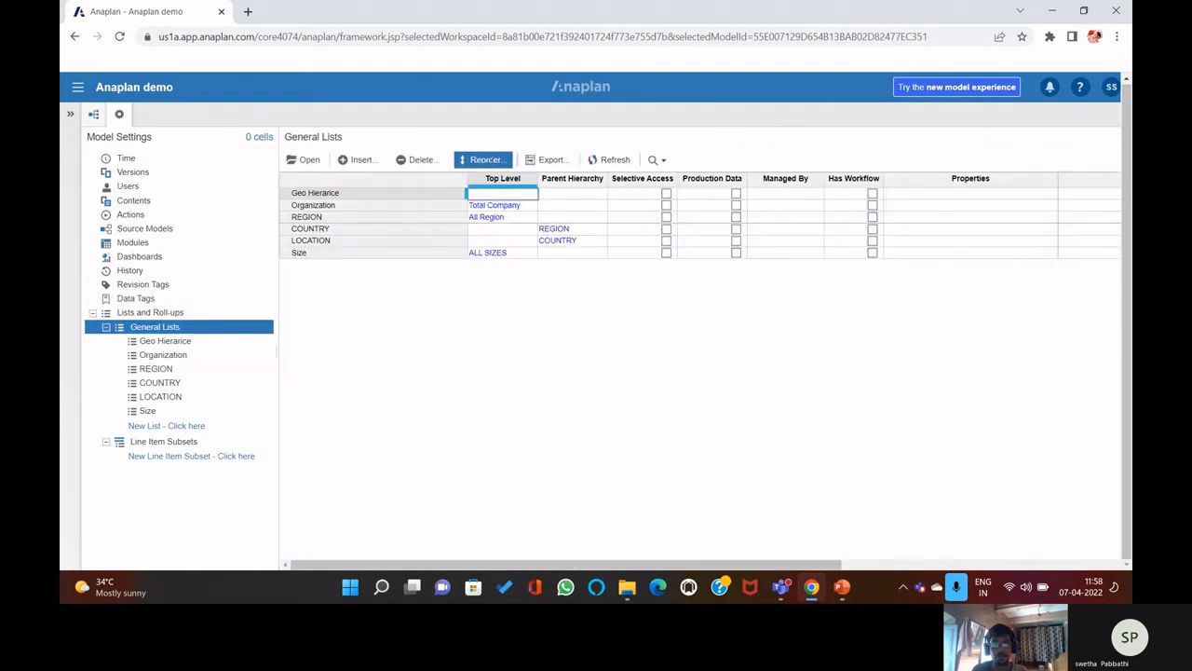
- Move the REGION, COUNTRY and LOCATION lists together above Organization, directly under Geo Hierarice, and apply the order
{"action": "left_click", "coordinate": [496, 166]}
{"action": "left_click", "coordinate": [503, 230]}
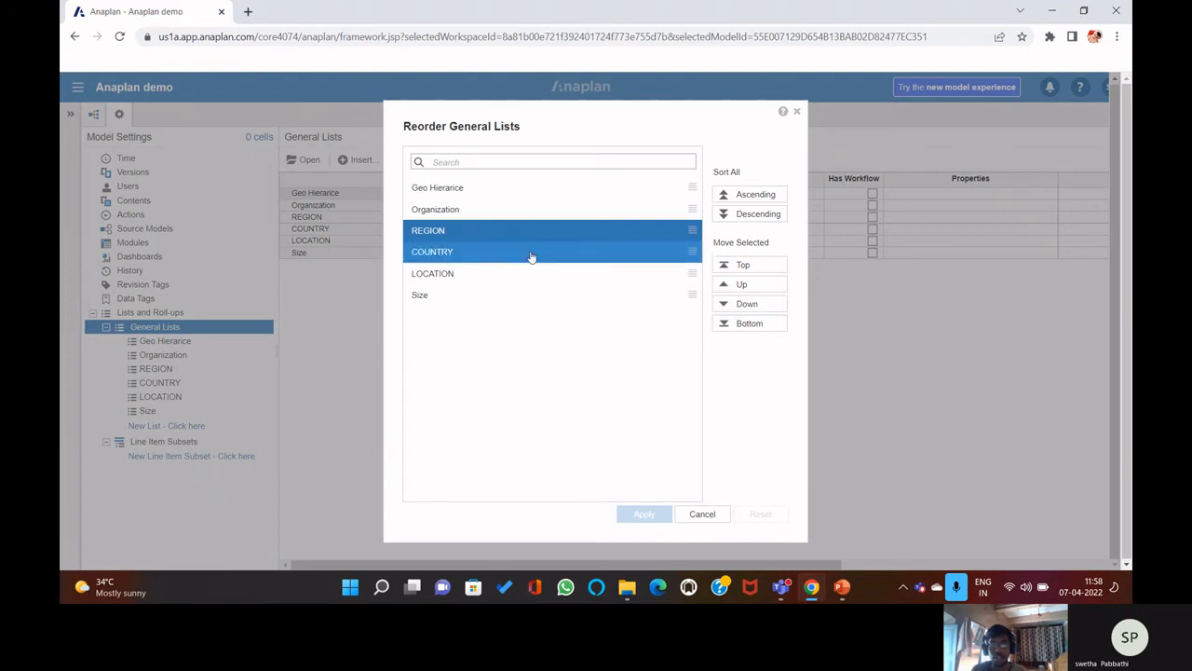
{"action": "left_click", "coordinate": [532, 253], "text": "ctrl"}
{"action": "left_click", "coordinate": [533, 273], "text": "ctrl"}
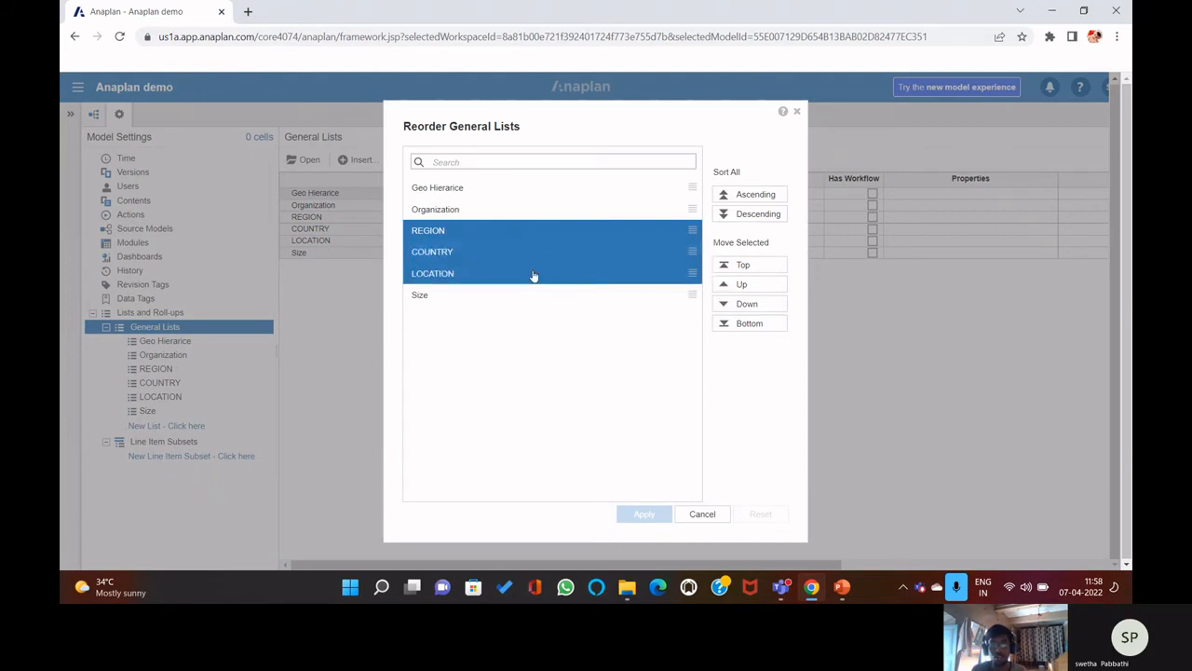
{"action": "left_click", "coordinate": [725, 287]}
{"action": "left_click", "coordinate": [725, 287]}
{"action": "left_click", "coordinate": [727, 303]}
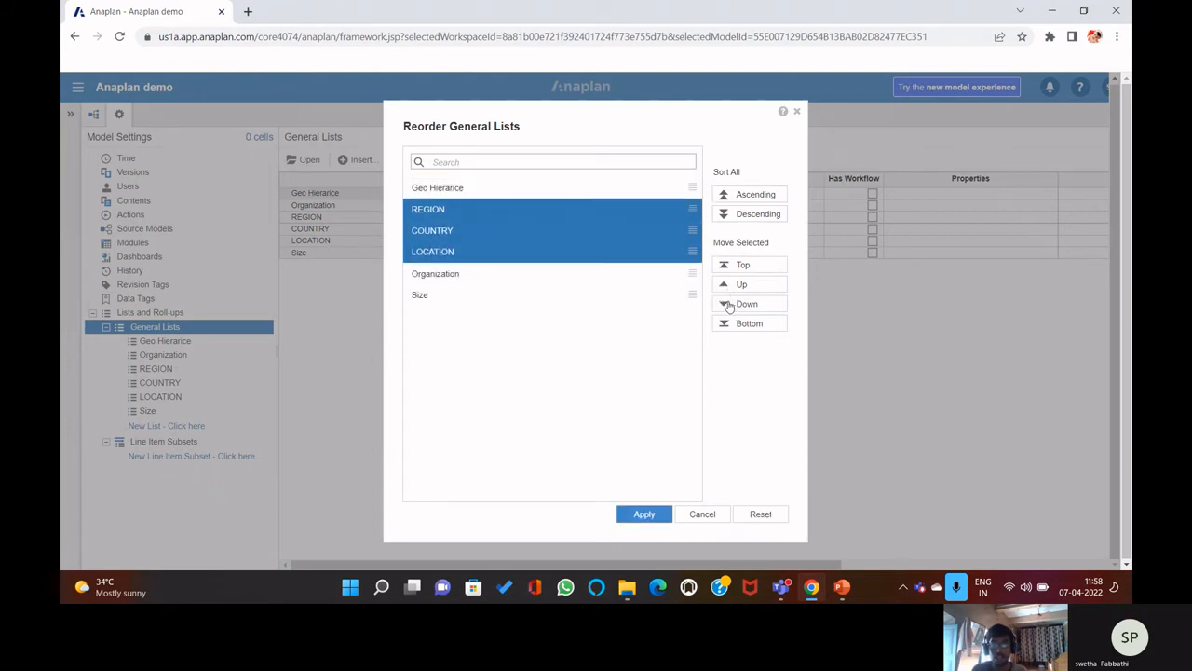
{"action": "left_click", "coordinate": [656, 518]}
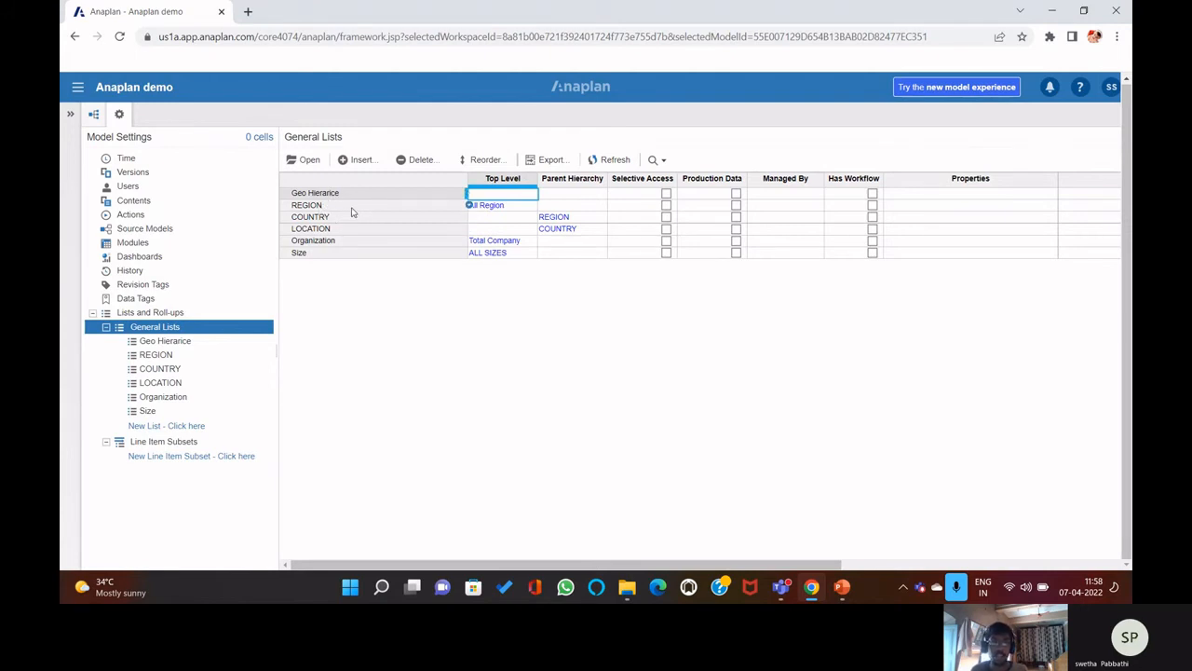
- Review the REGION list and the COUNTRY list's tree, expanding AMERICA to examine the countries under it
{"action": "left_click", "coordinate": [182, 353]}
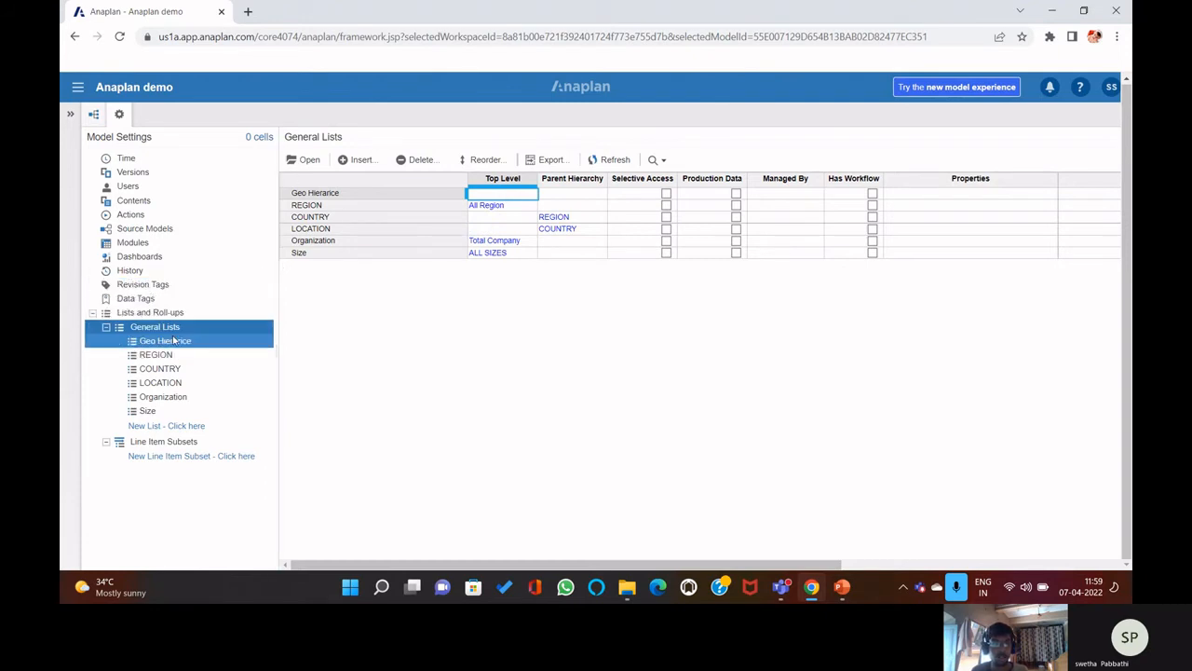
{"action": "left_click", "coordinate": [177, 342]}
{"action": "left_click", "coordinate": [177, 354]}
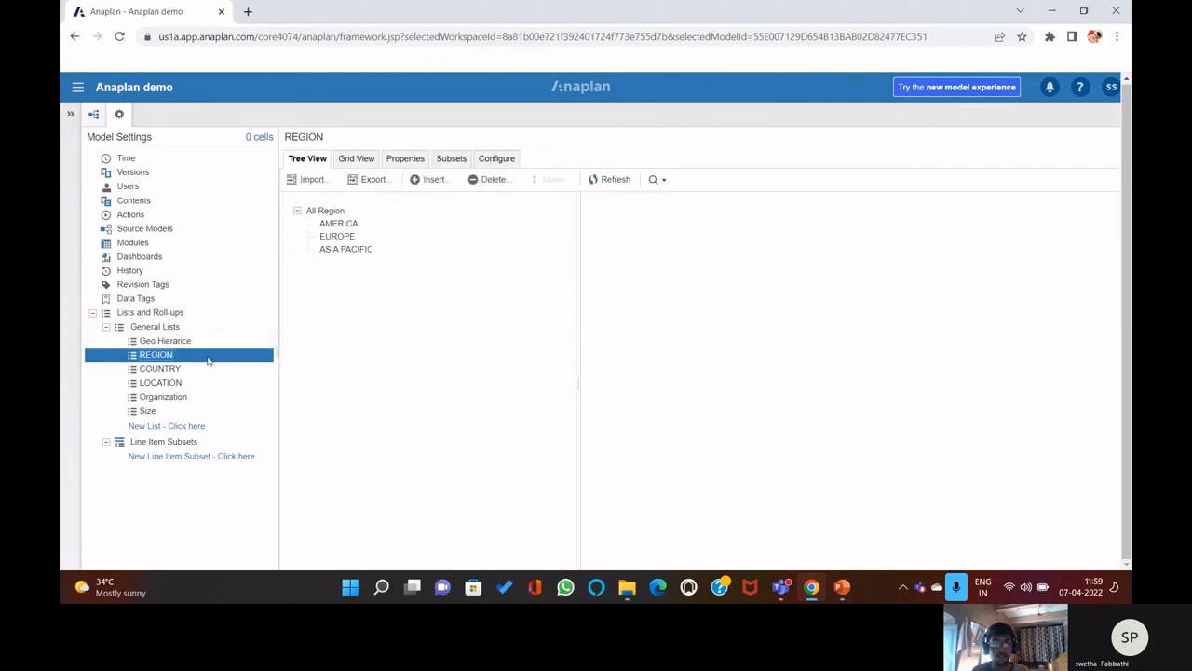
{"action": "left_click", "coordinate": [208, 370]}
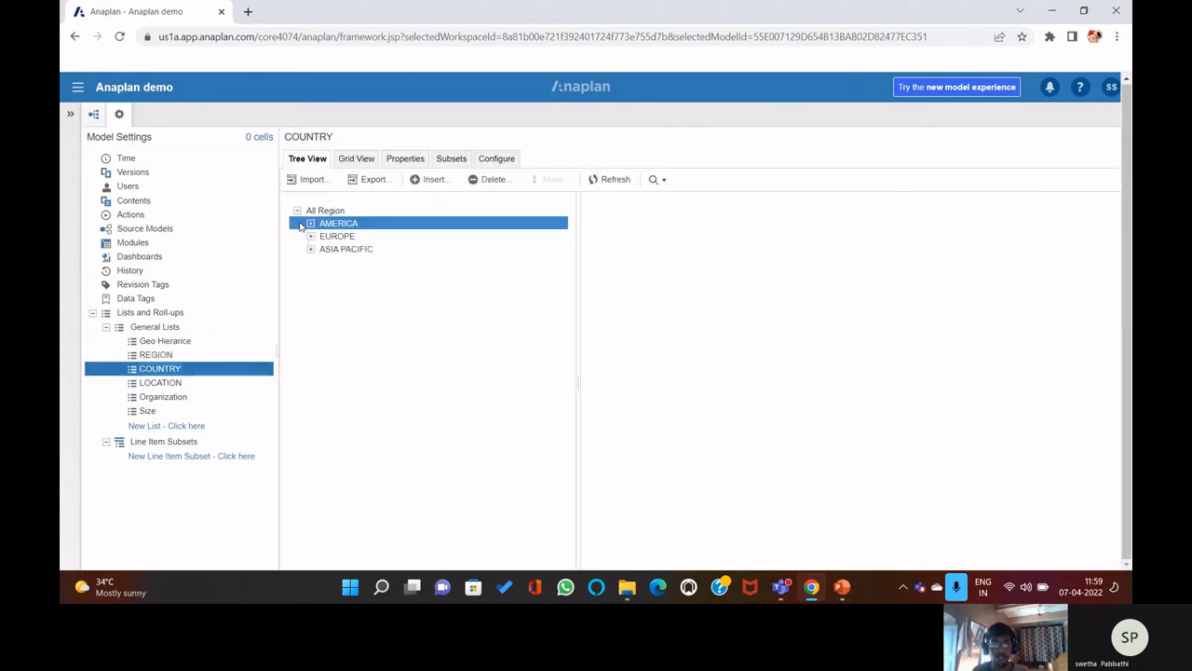
{"action": "left_click", "coordinate": [300, 212]}
{"action": "left_click", "coordinate": [313, 224]}
{"action": "left_click", "coordinate": [311, 226]}
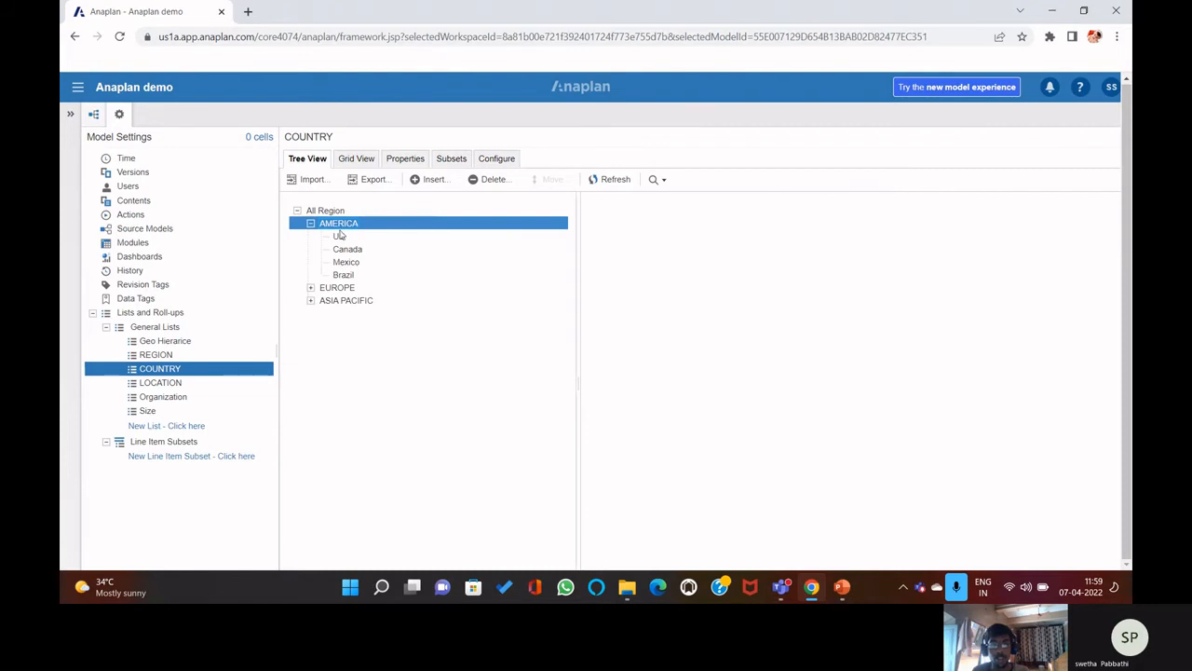
{"action": "left_click", "coordinate": [340, 236]}
{"action": "left_click", "coordinate": [348, 249]}
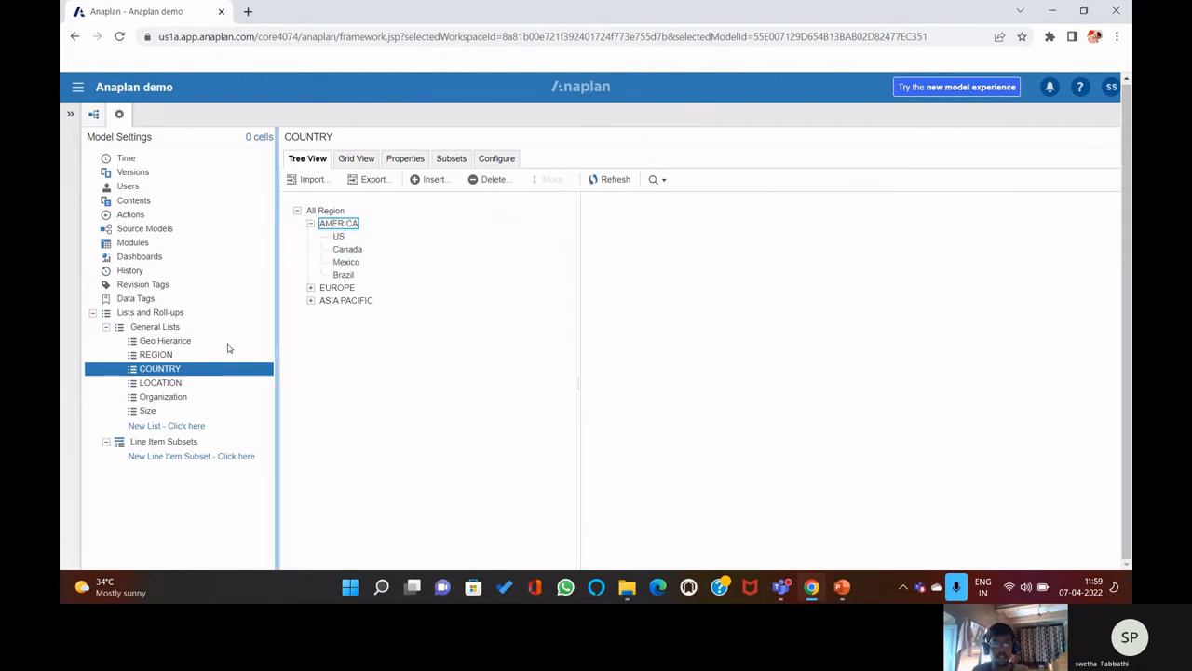
- Examine the LOCATION list's hierarchy under AMERICA and view the details of the New York item
{"action": "left_click", "coordinate": [199, 385]}
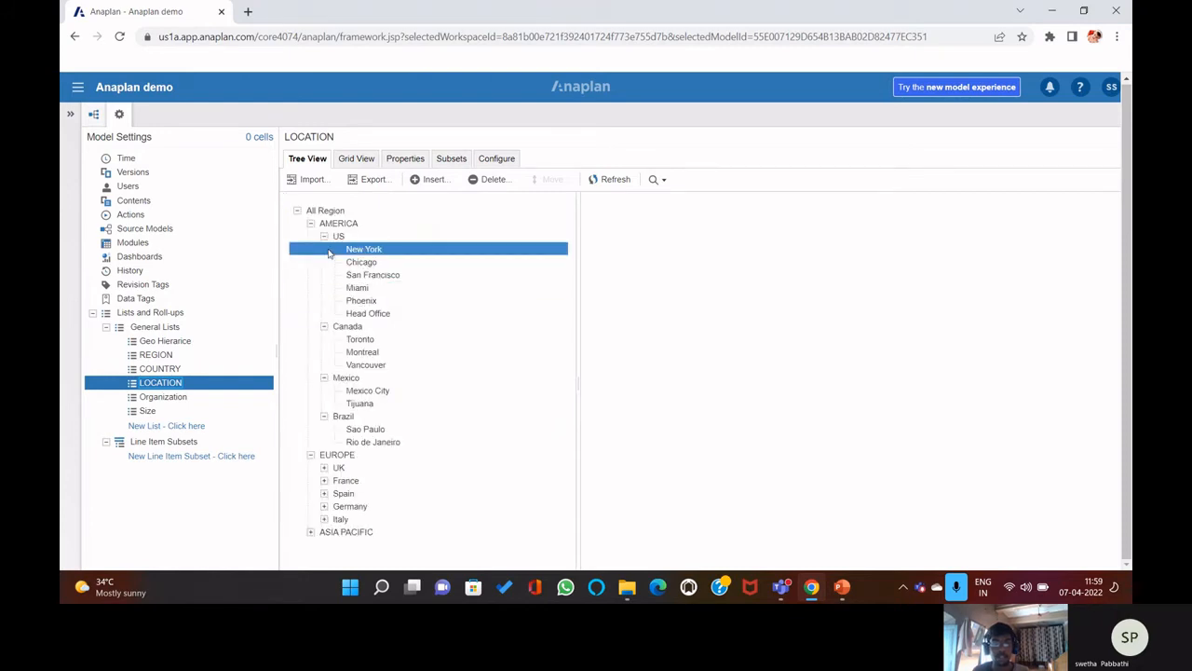
{"action": "left_click", "coordinate": [311, 223]}
{"action": "left_click", "coordinate": [324, 237]}
{"action": "left_click", "coordinate": [311, 236]}
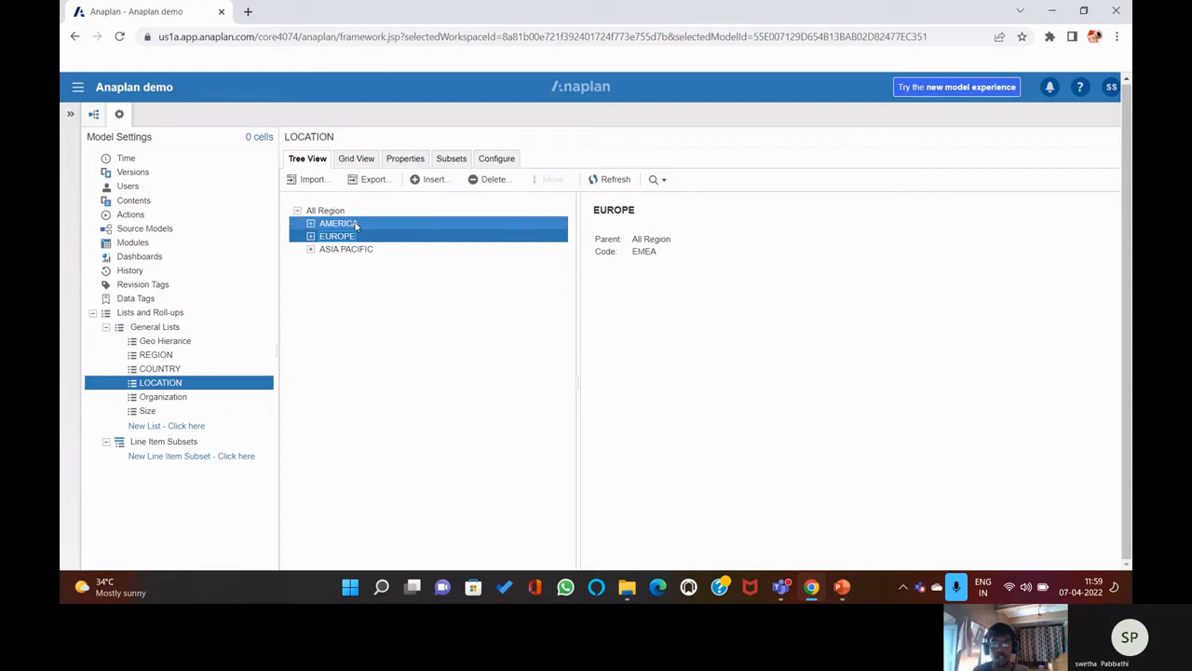
{"action": "left_click", "coordinate": [311, 224]}
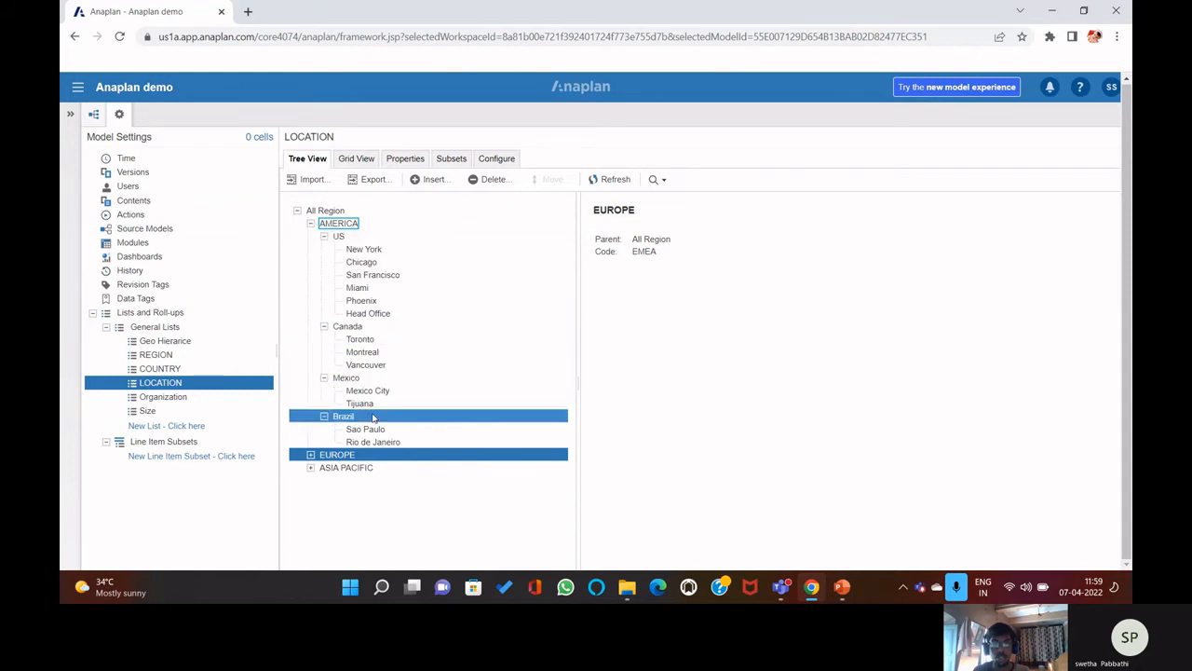
{"action": "left_click", "coordinate": [398, 254]}
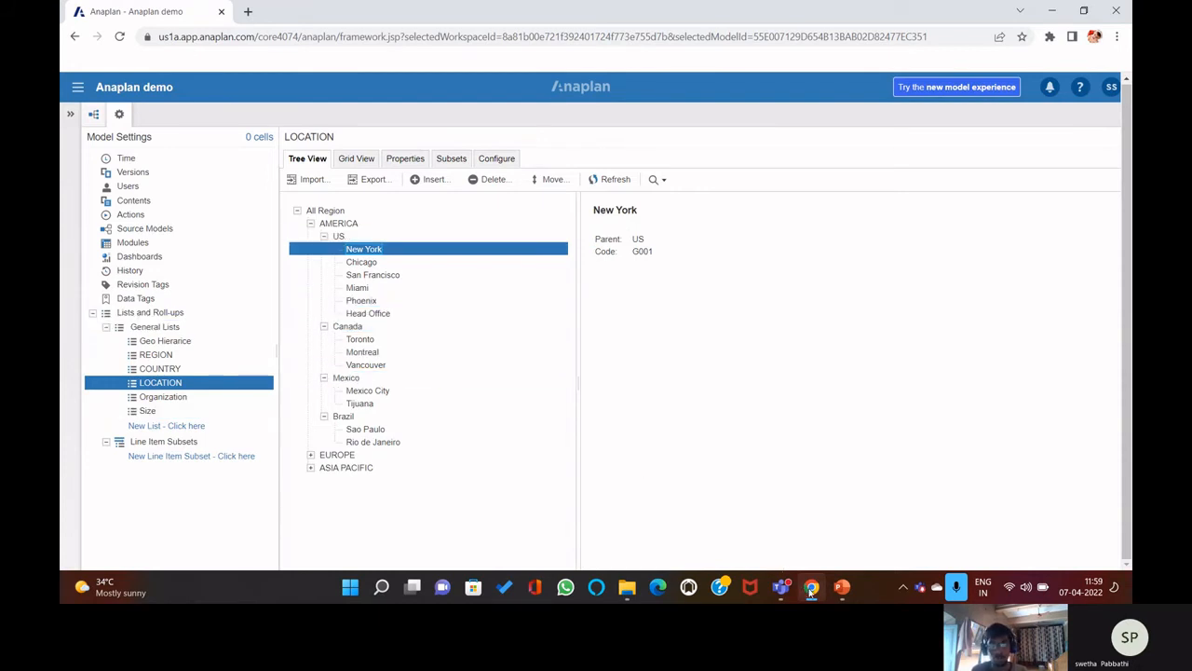
- Switch to PowerPoint to read the slide on numbered lists, list subsets and dropdown lists, and return to Anaplan
{"action": "left_click", "coordinate": [840, 589]}
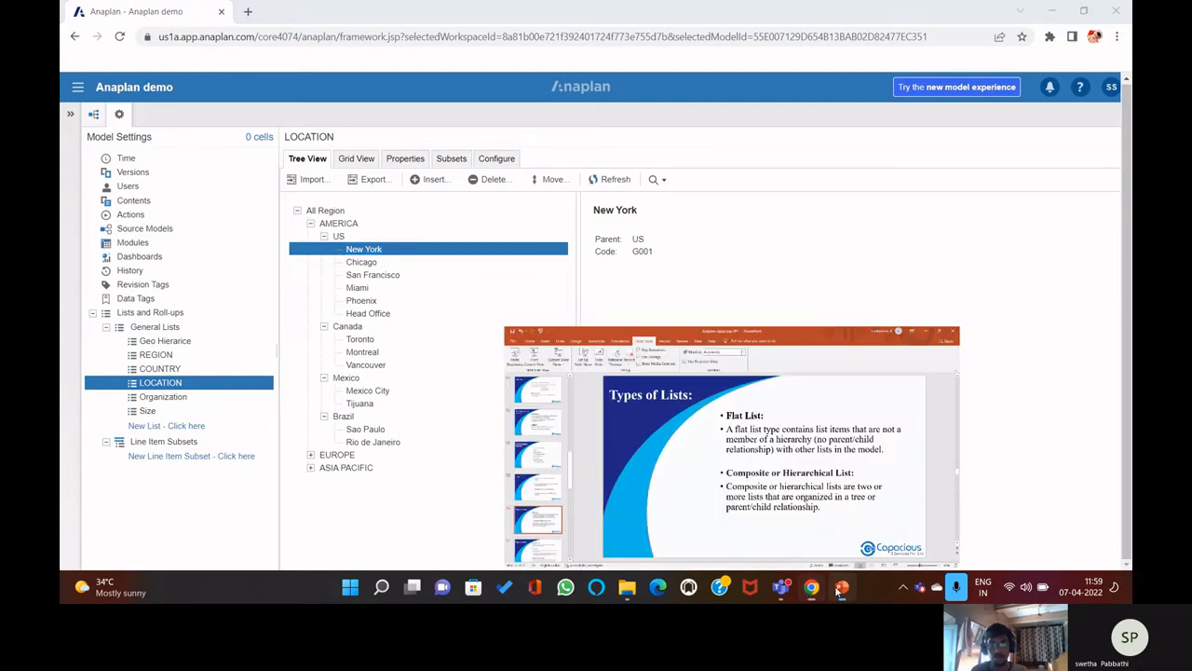
{"action": "scroll", "coordinate": [638, 373], "scroll_direction": "down", "scroll_amount": 1}
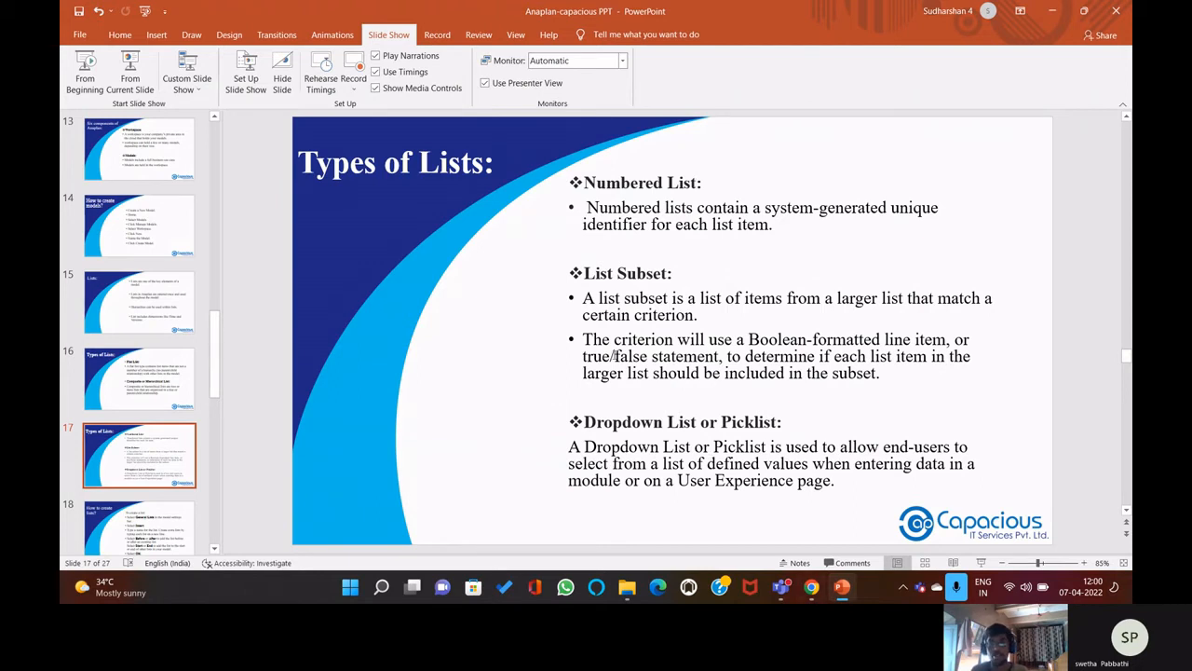
{"action": "left_click", "coordinate": [811, 588]}
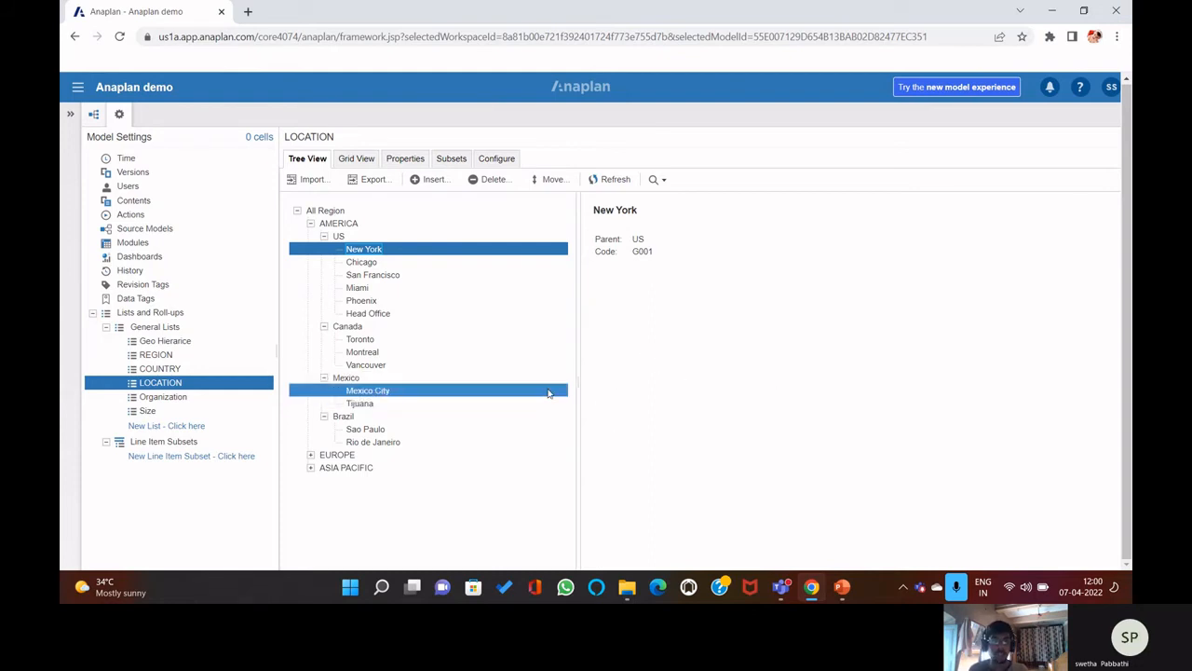
- Create a new general list named "NUmber list" below the Size list
{"action": "left_click", "coordinate": [197, 427]}
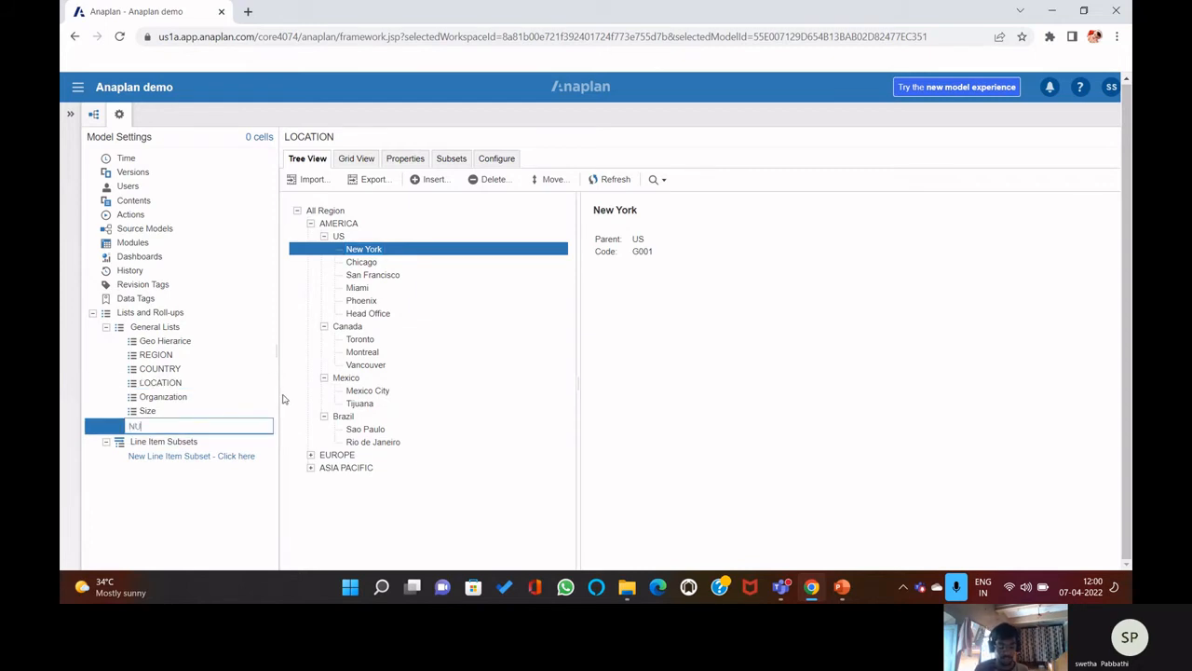
{"action": "type", "text": "NUmber list"}
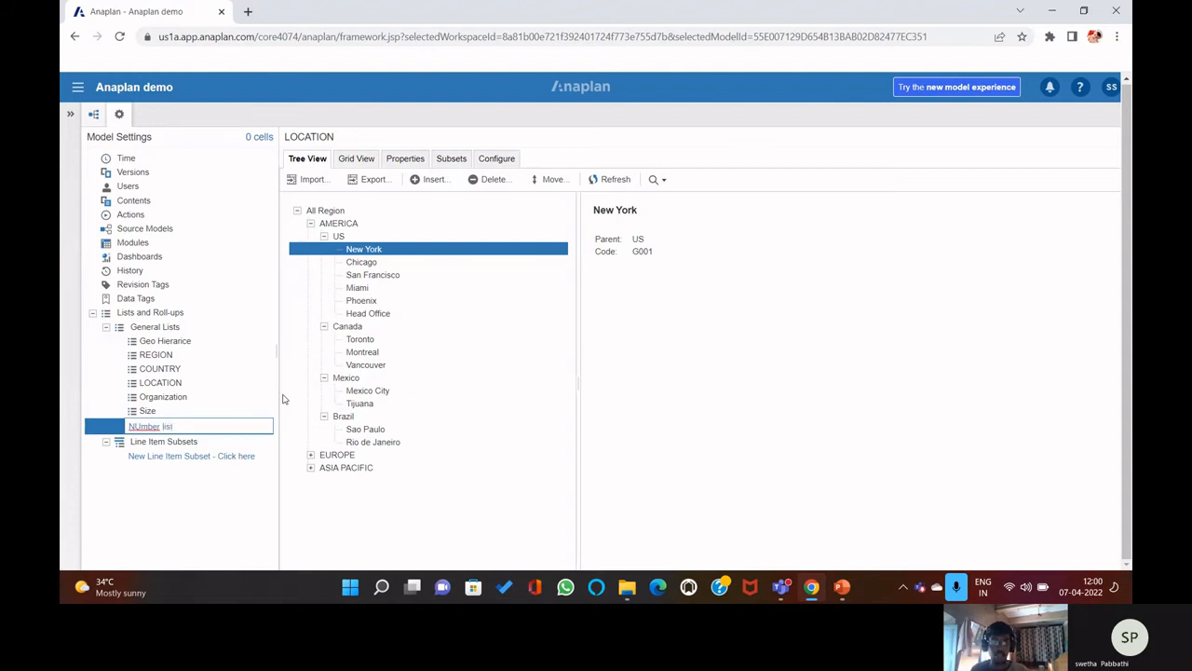
{"action": "key", "text": "Return"}
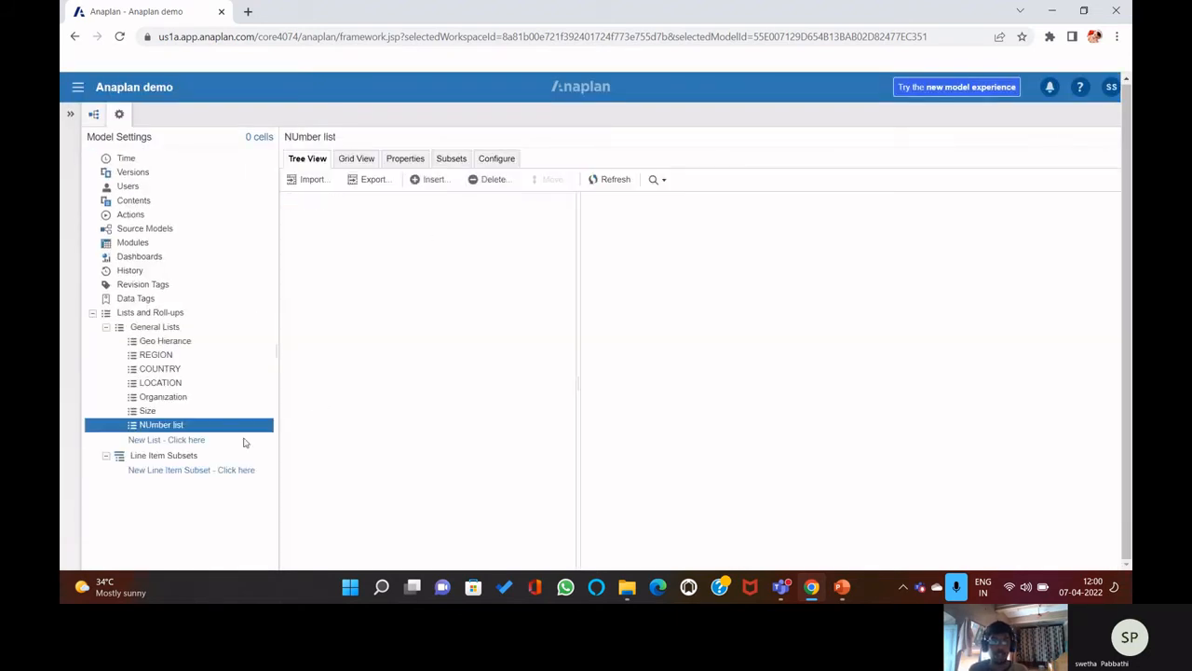
- Start a new file upload for importing into NUmber list, browse up to "New folder" and select the ASSI folder
{"action": "left_click", "coordinate": [313, 180]}
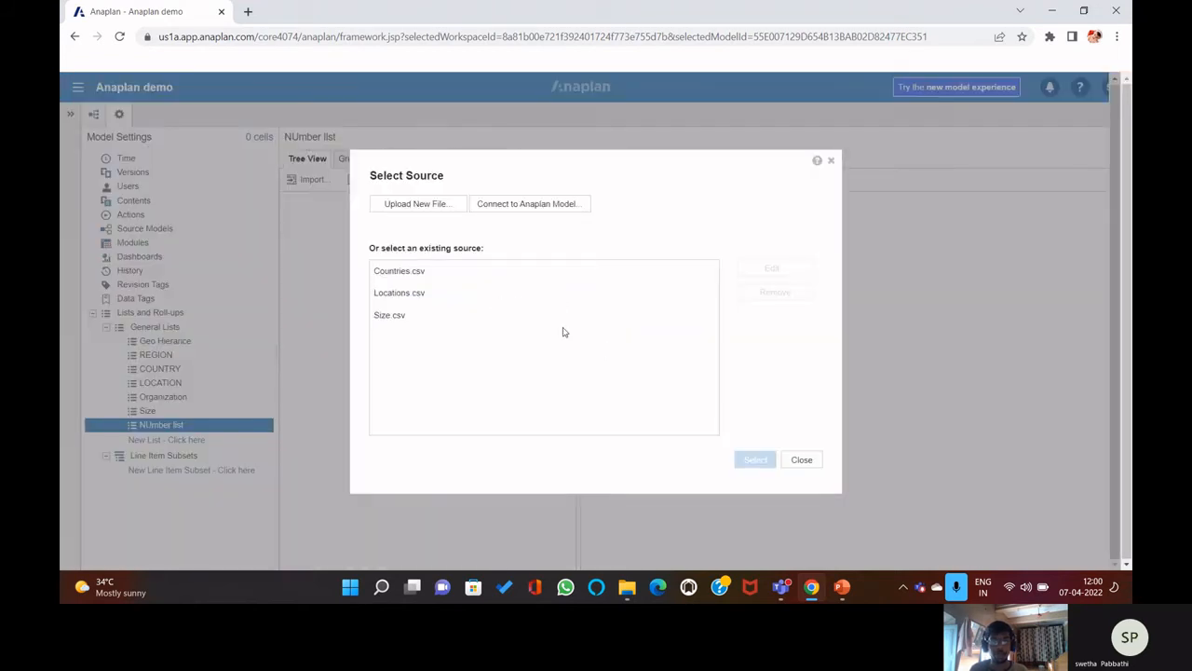
{"action": "left_click", "coordinate": [443, 204]}
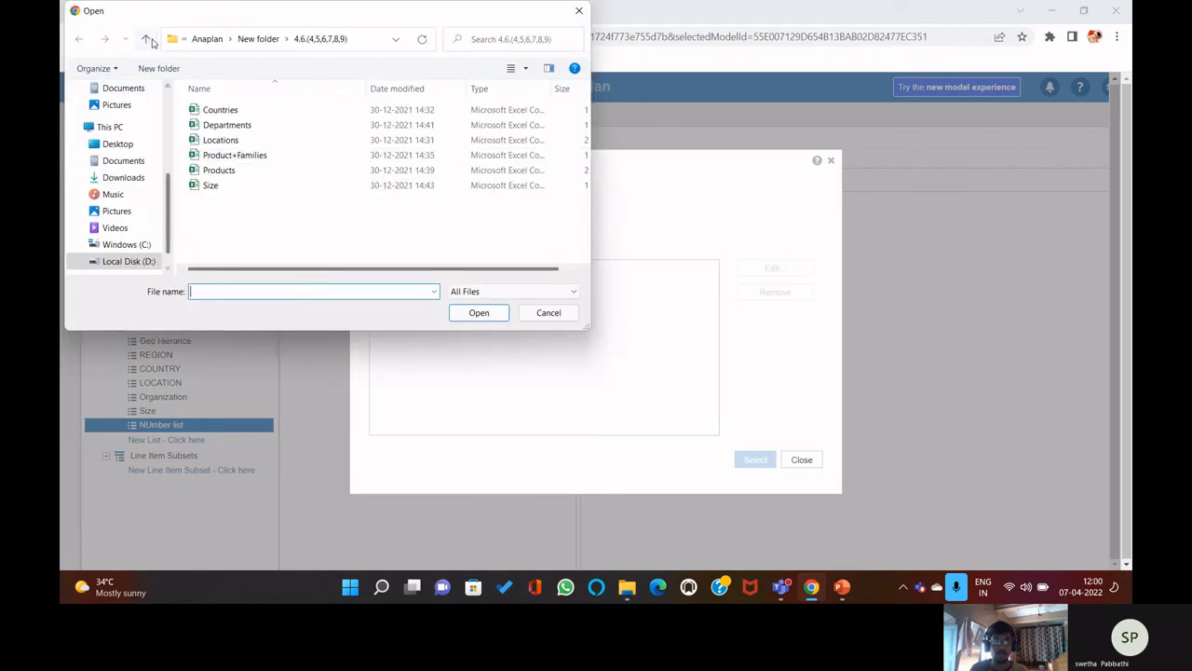
{"action": "left_click", "coordinate": [145, 38]}
{"action": "left_click", "coordinate": [245, 245]}
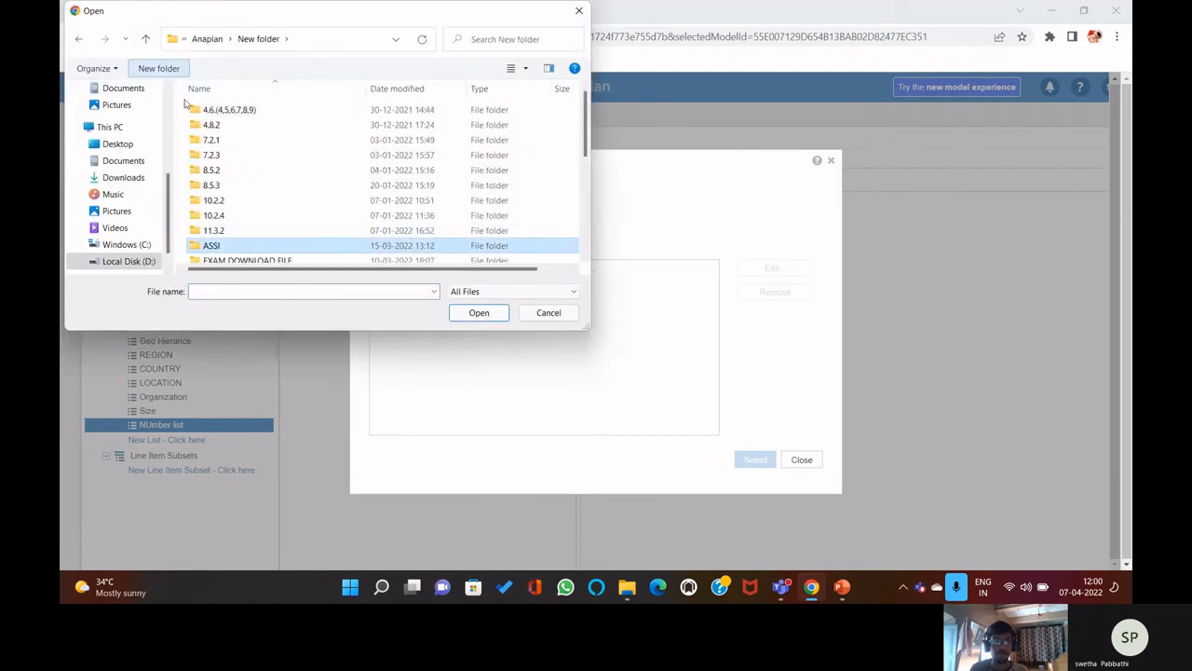
{"action": "left_click", "coordinate": [479, 313]}
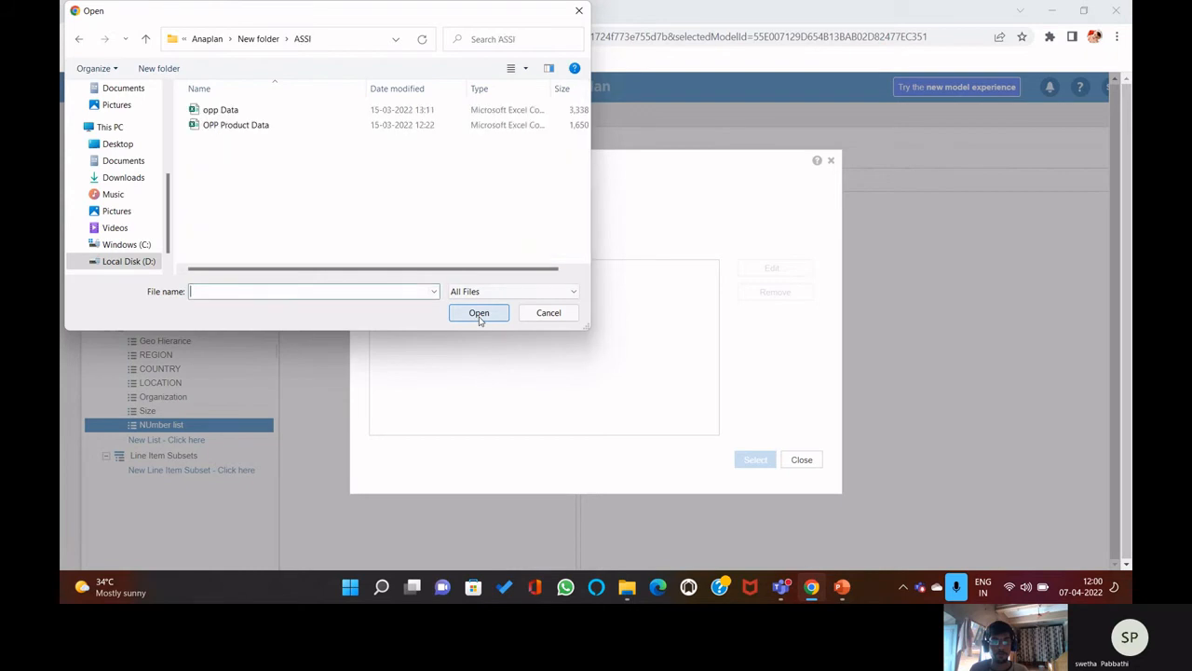
{"action": "left_click", "coordinate": [275, 126]}
{"action": "left_click", "coordinate": [479, 313]}
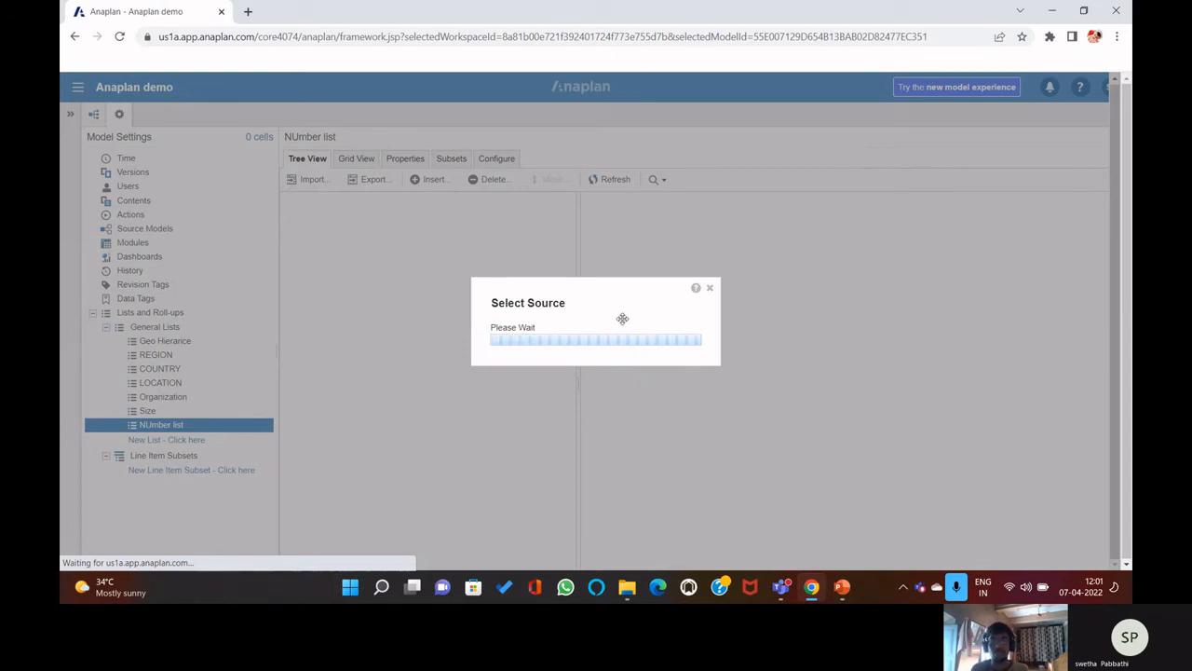
{"action": "left_click", "coordinate": [710, 291]}
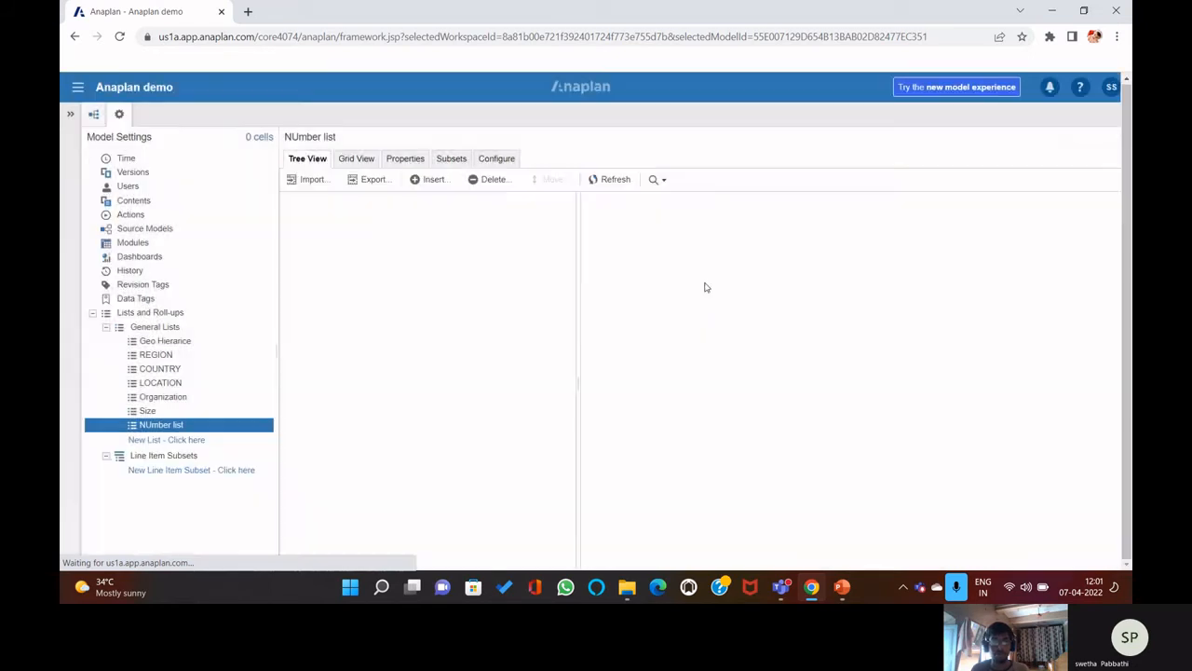
- Upload the OPP Product Data file from the ASSI folder as a new import source for NUmber list
{"action": "left_click", "coordinate": [312, 181]}
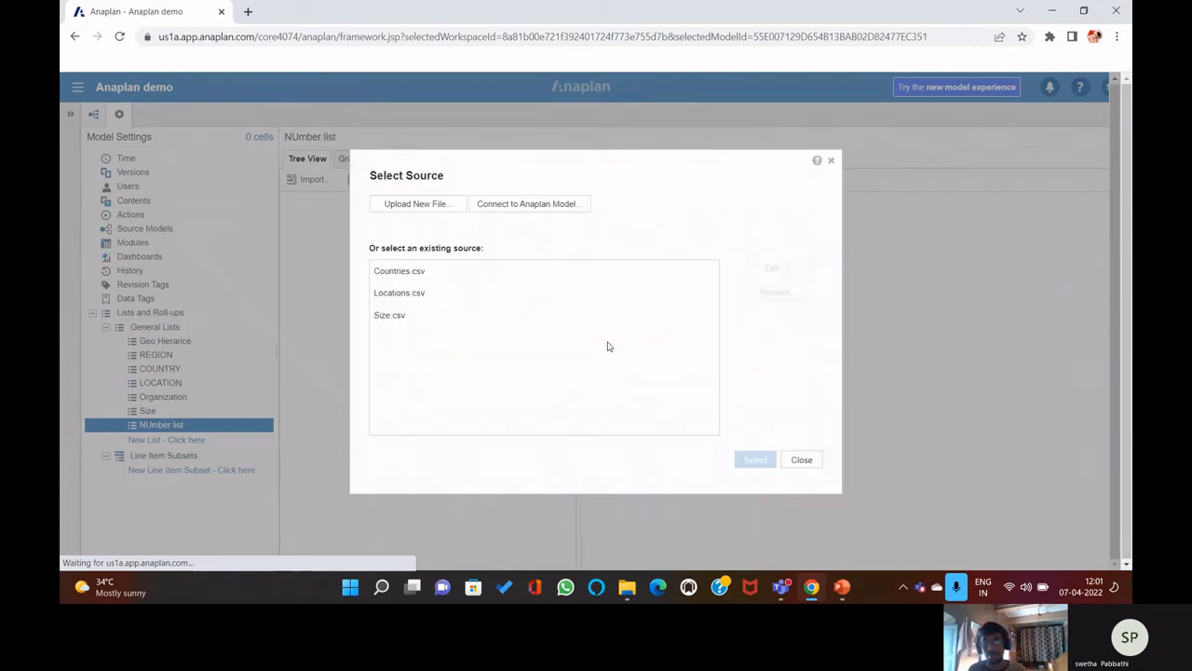
{"action": "left_click", "coordinate": [453, 205]}
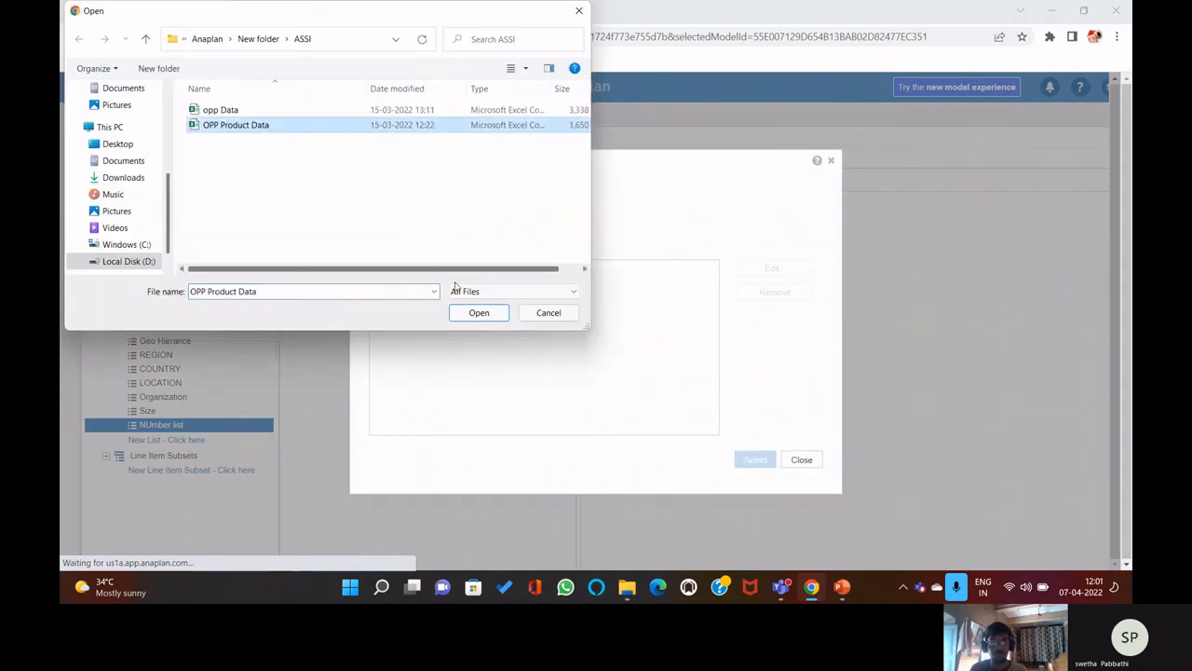
{"action": "left_click", "coordinate": [478, 313]}
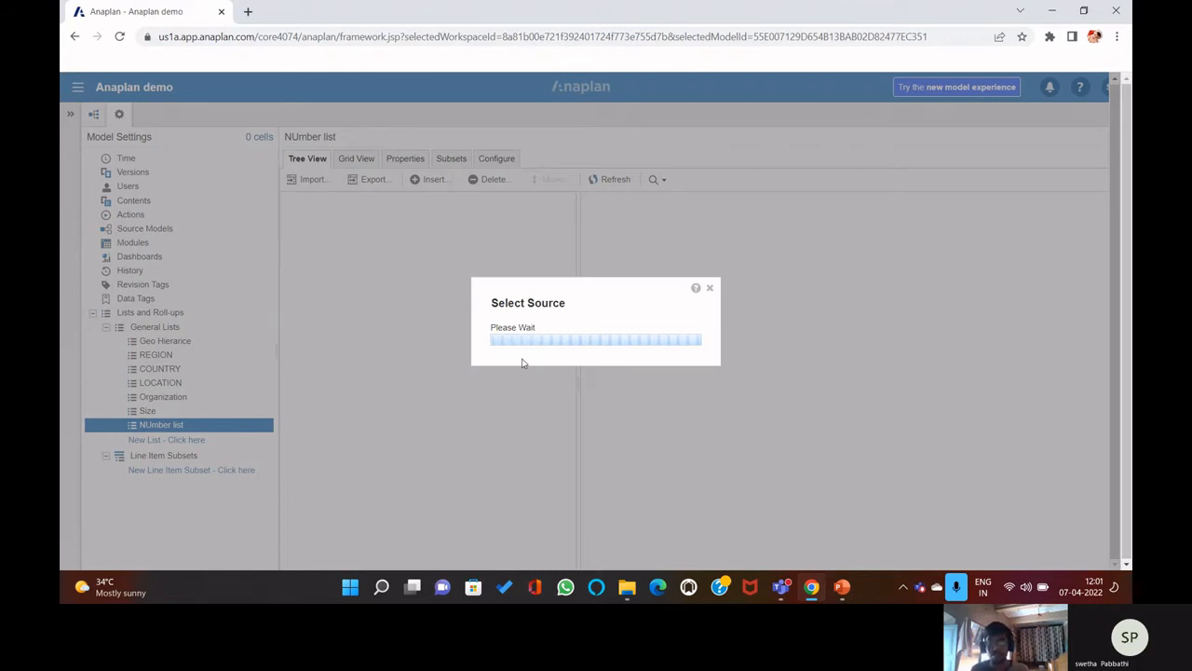
{"action": "left_click", "coordinate": [710, 289]}
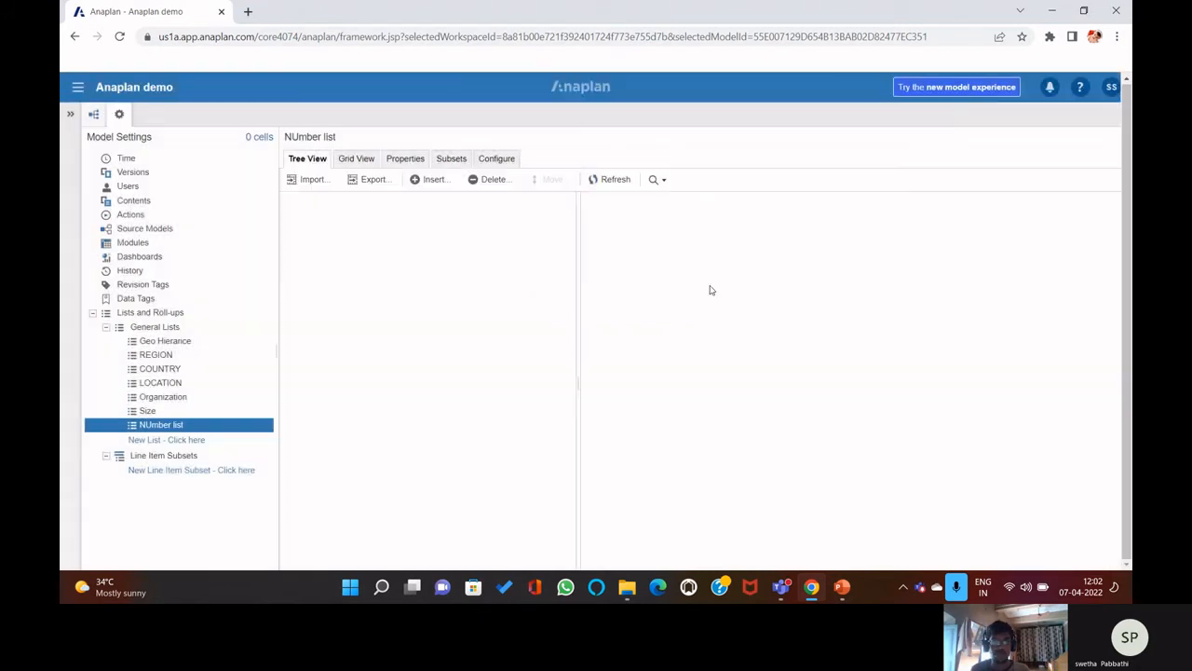
- Import OPP Product Data.csv into NUmber list with Code mapped to Column 2: Product Type
{"action": "left_click", "coordinate": [309, 180]}
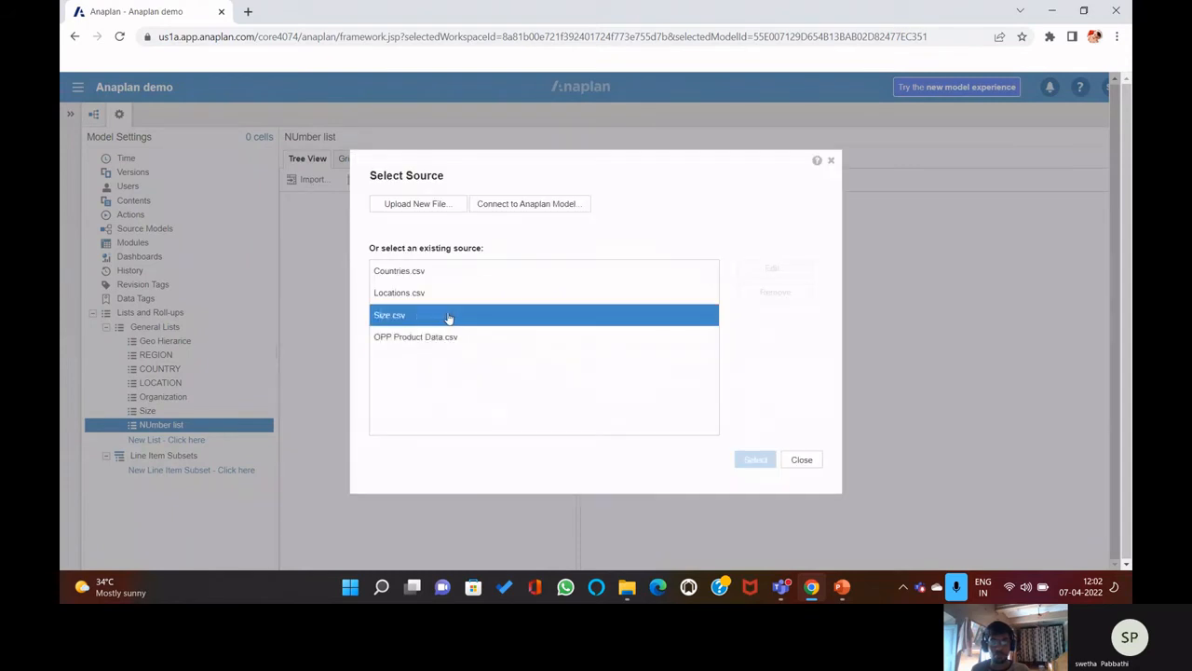
{"action": "left_click", "coordinate": [448, 343]}
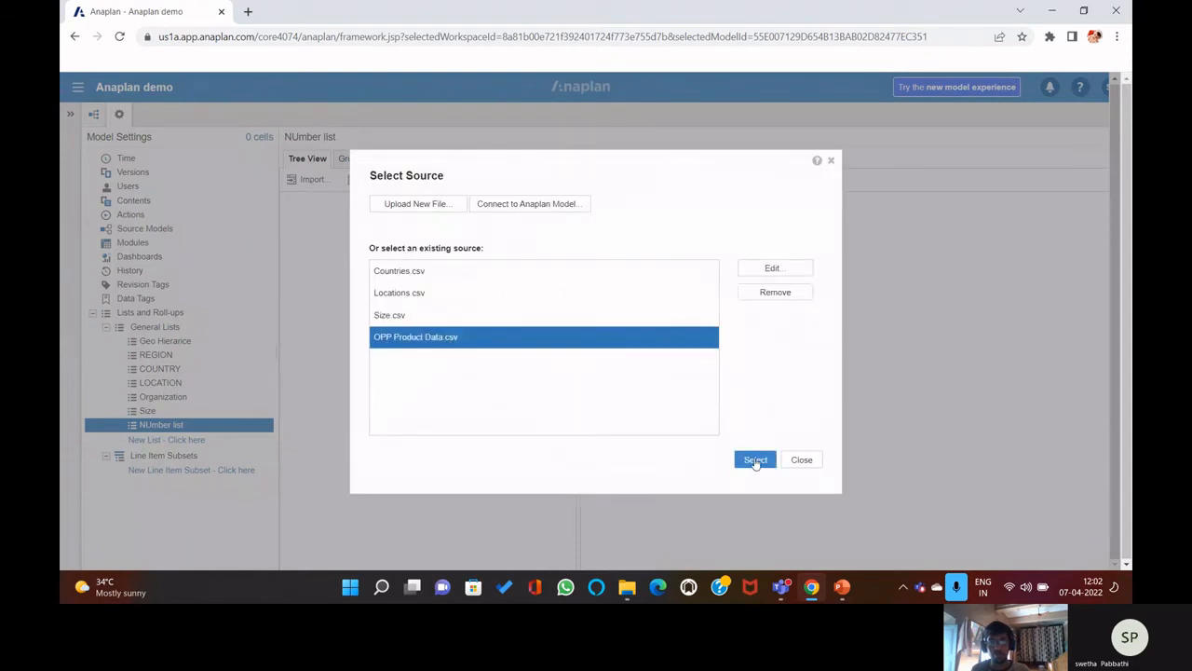
{"action": "left_click", "coordinate": [755, 460]}
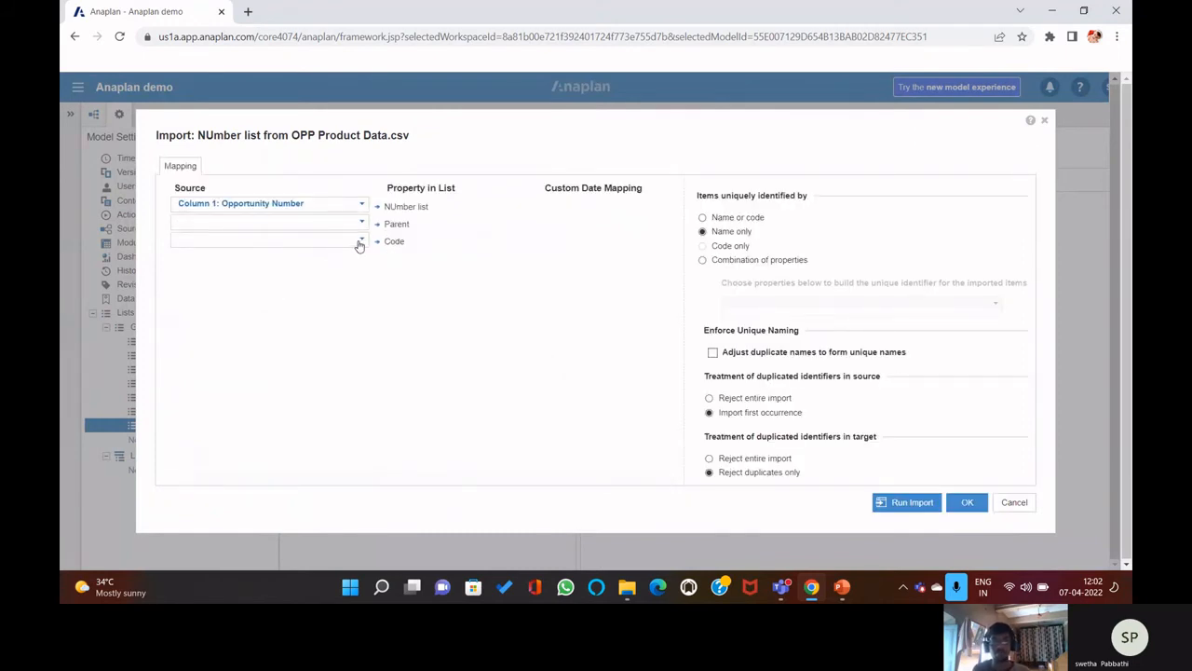
{"action": "left_click", "coordinate": [361, 242]}
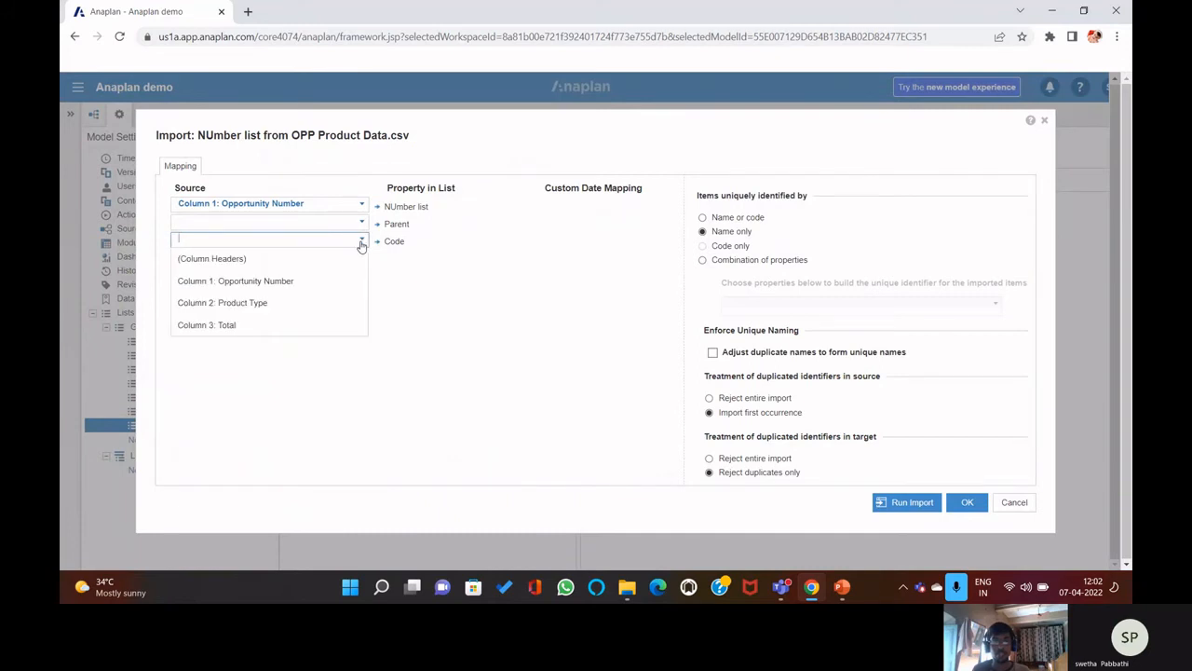
{"action": "left_click", "coordinate": [314, 302]}
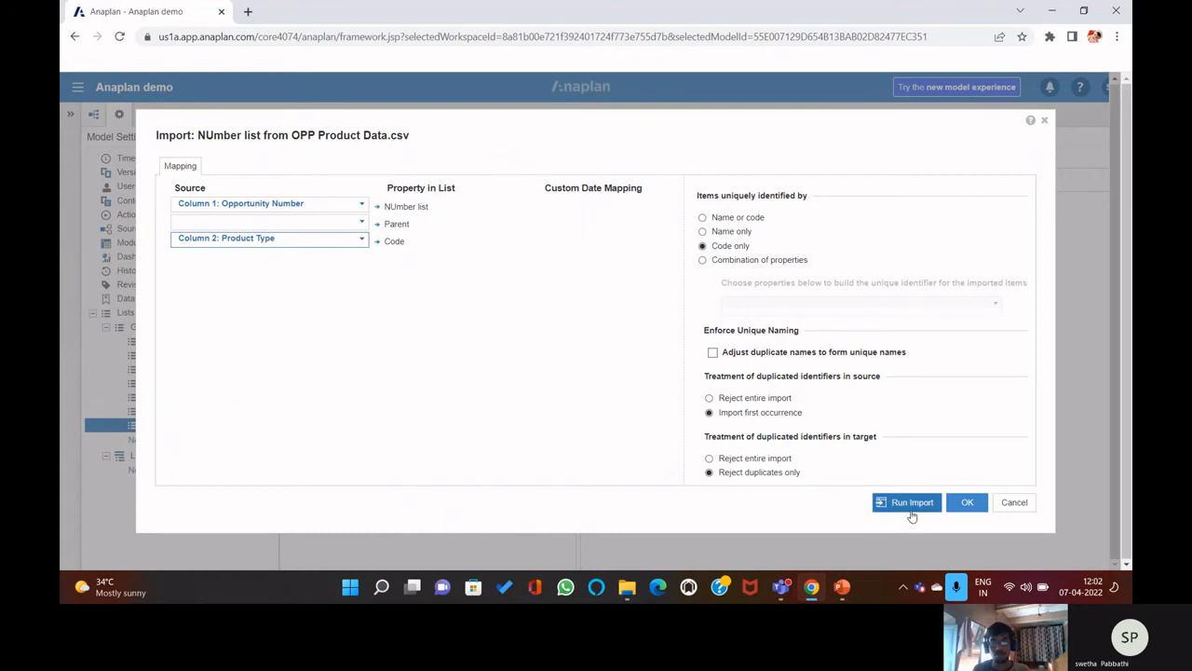
{"action": "left_click", "coordinate": [914, 503]}
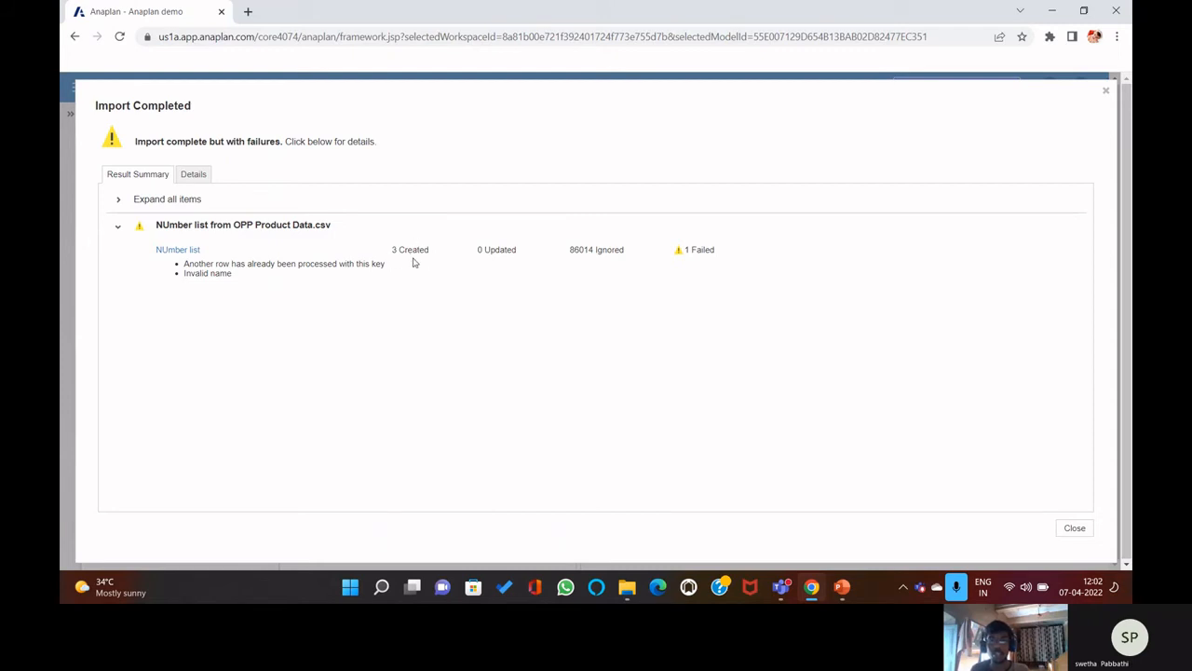
{"action": "left_click", "coordinate": [1077, 529]}
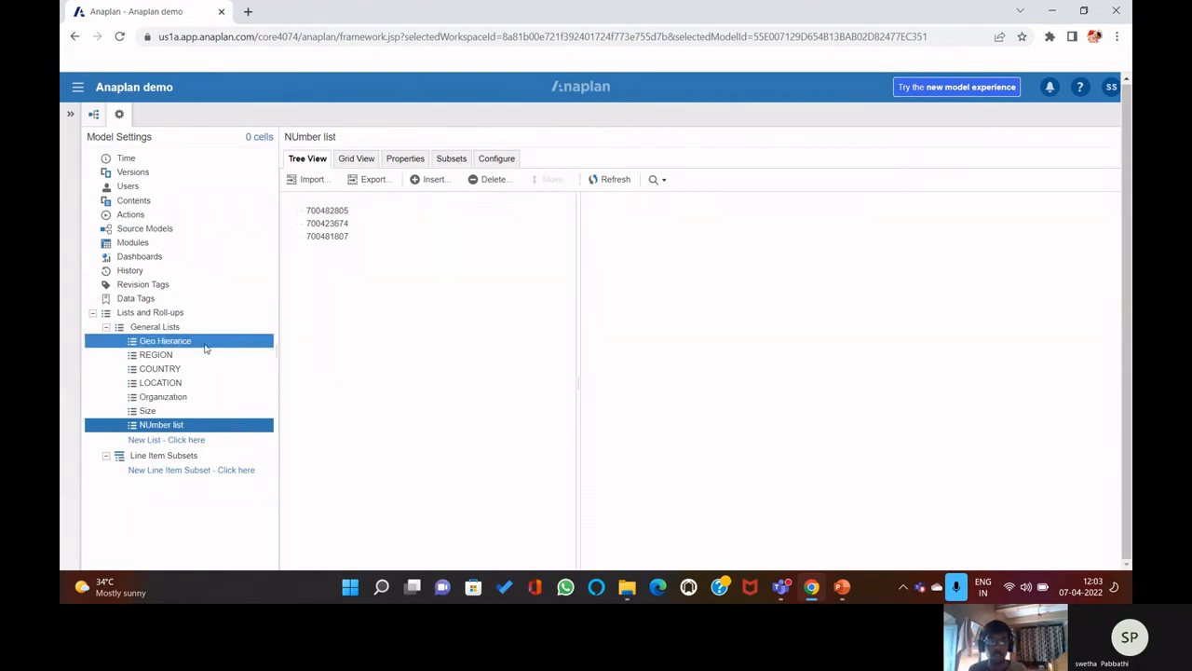
- Delete NUmber list from the model's General Lists
{"action": "left_click", "coordinate": [173, 327]}
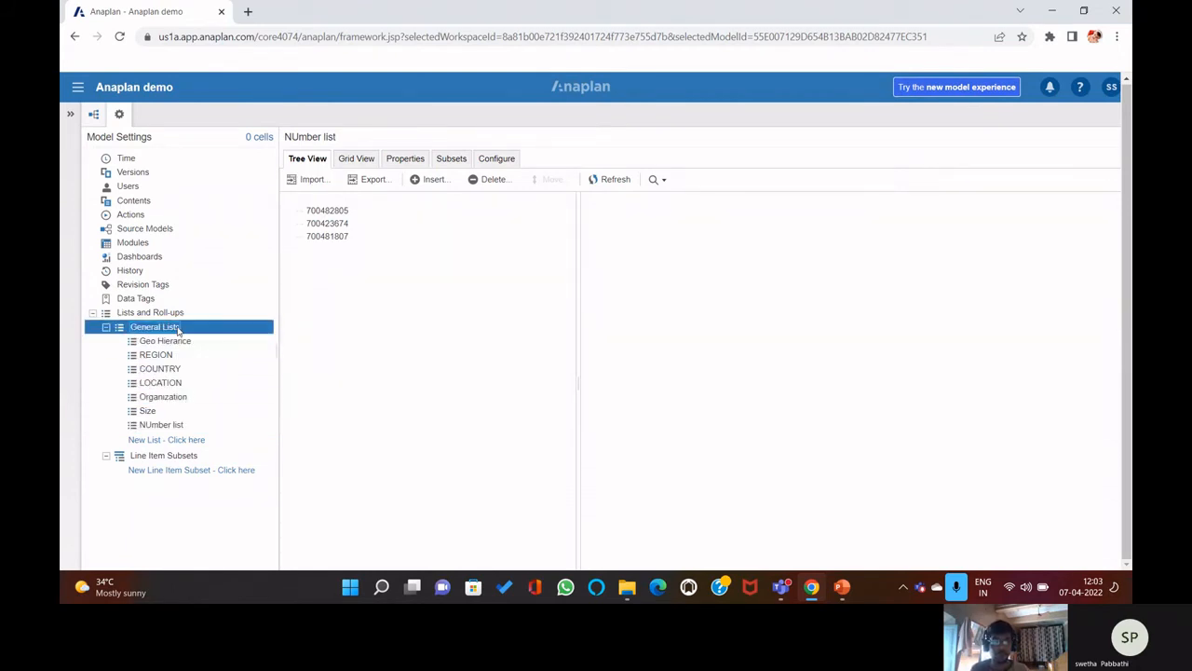
{"action": "left_click", "coordinate": [328, 266]}
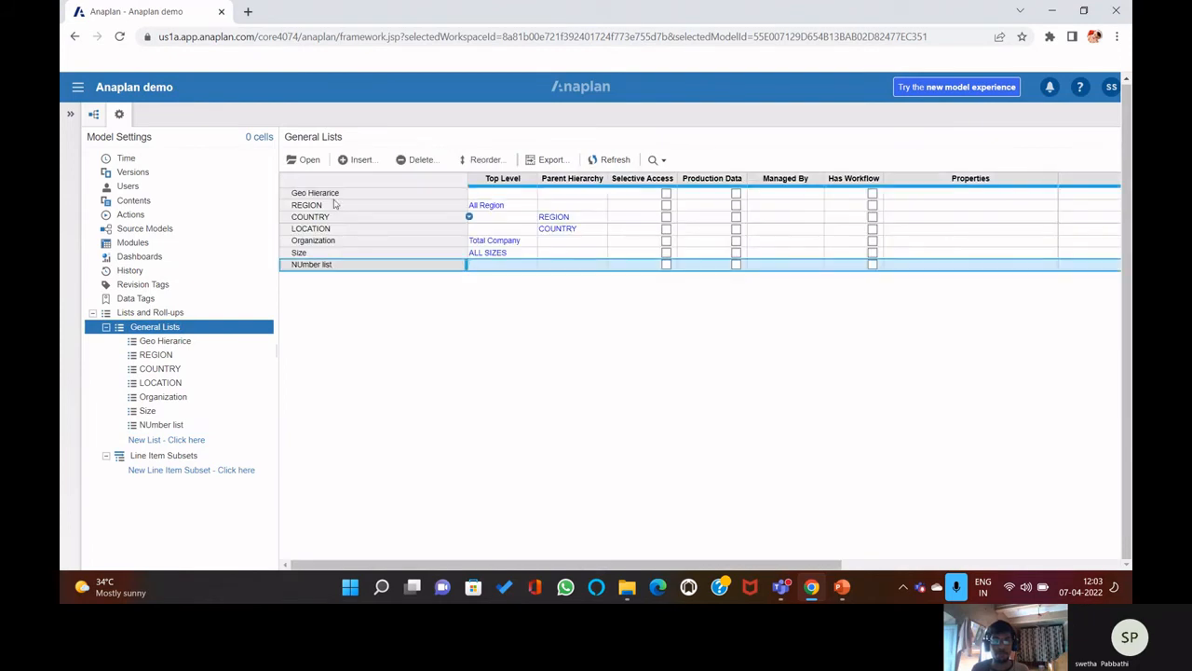
{"action": "left_click", "coordinate": [415, 160]}
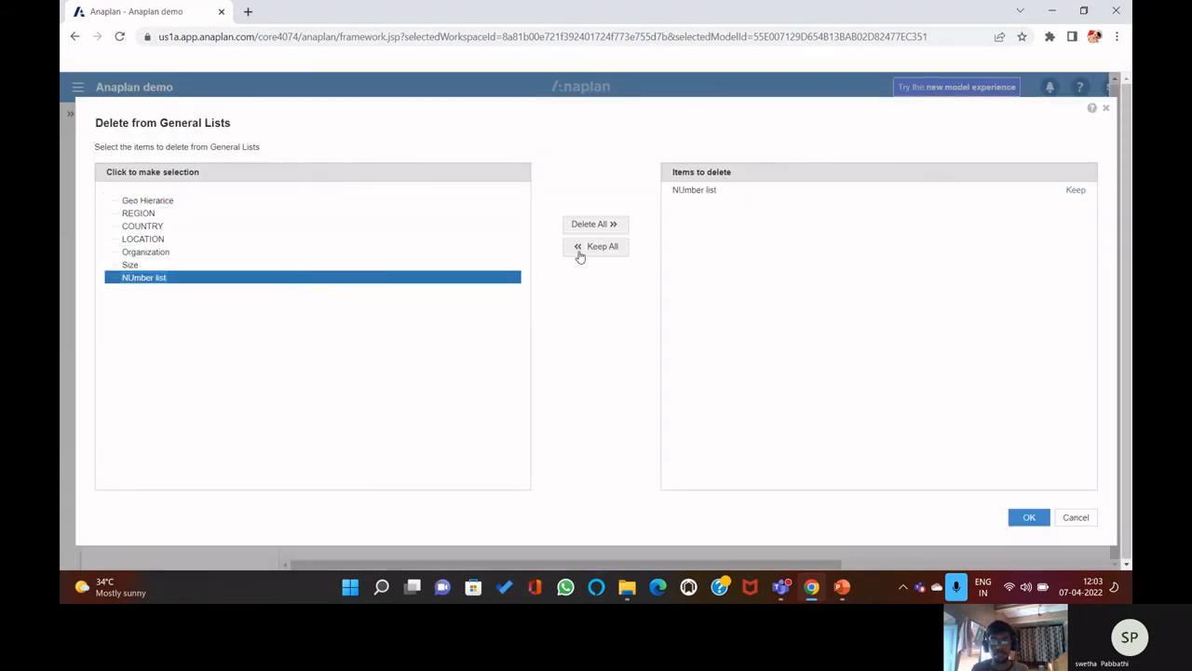
{"action": "left_click", "coordinate": [1016, 512]}
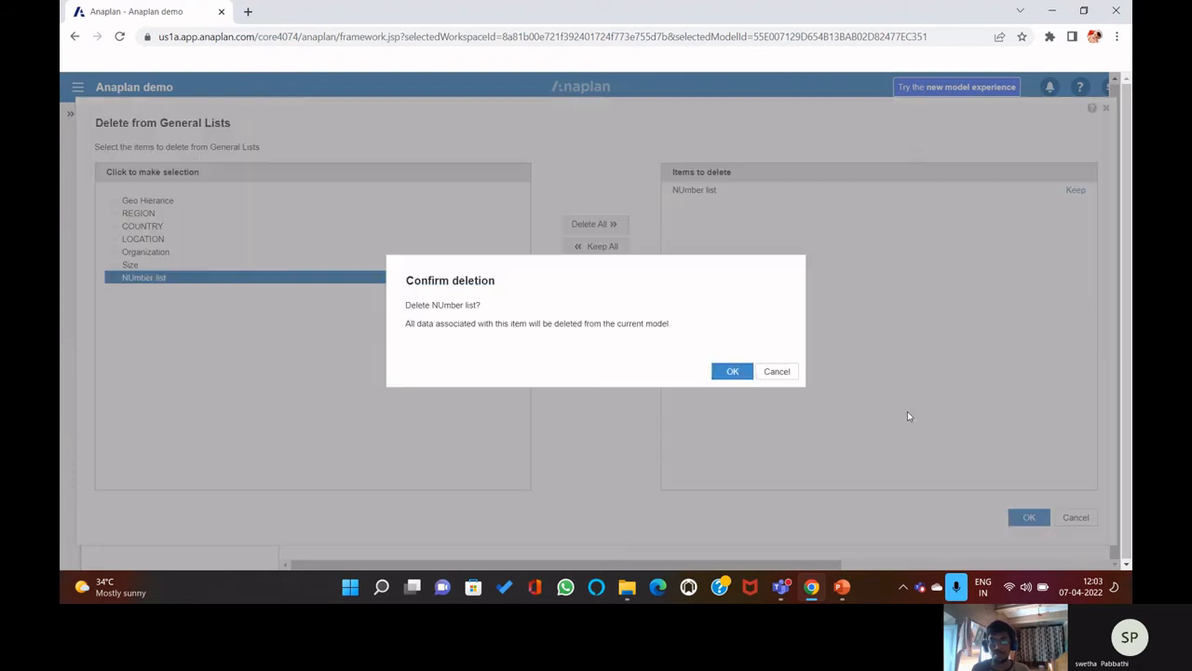
{"action": "left_click", "coordinate": [736, 373]}
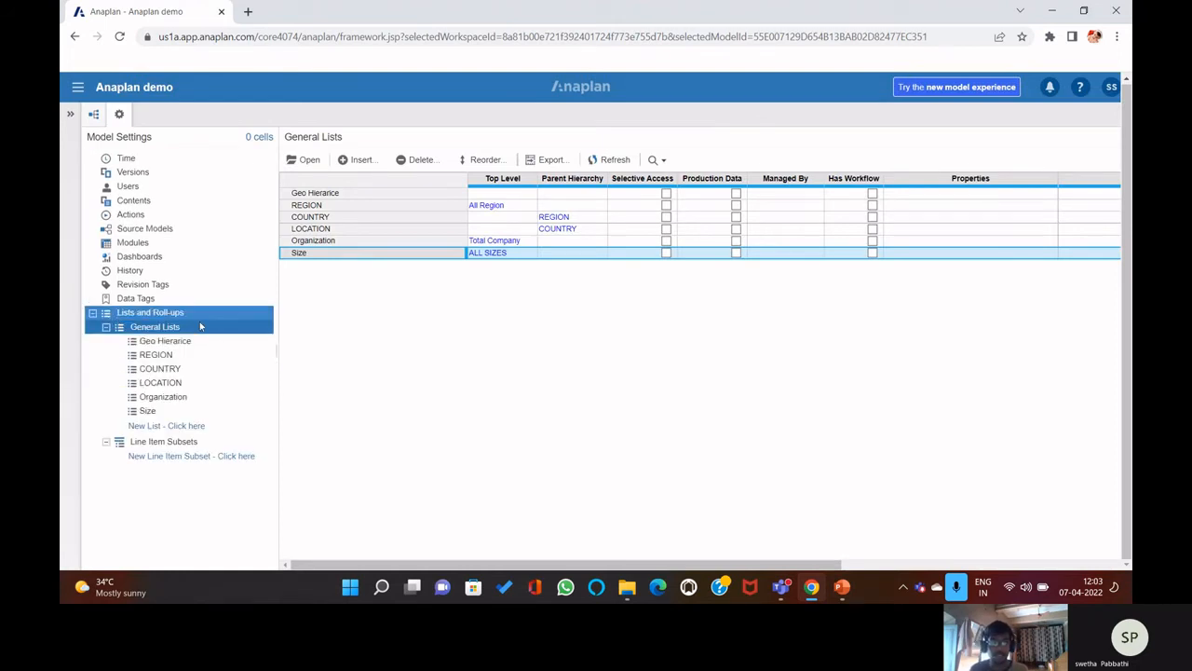
- Create a new general list named NUMBER LIST#
{"action": "left_click", "coordinate": [199, 424]}
{"action": "left_click", "coordinate": [202, 425]}
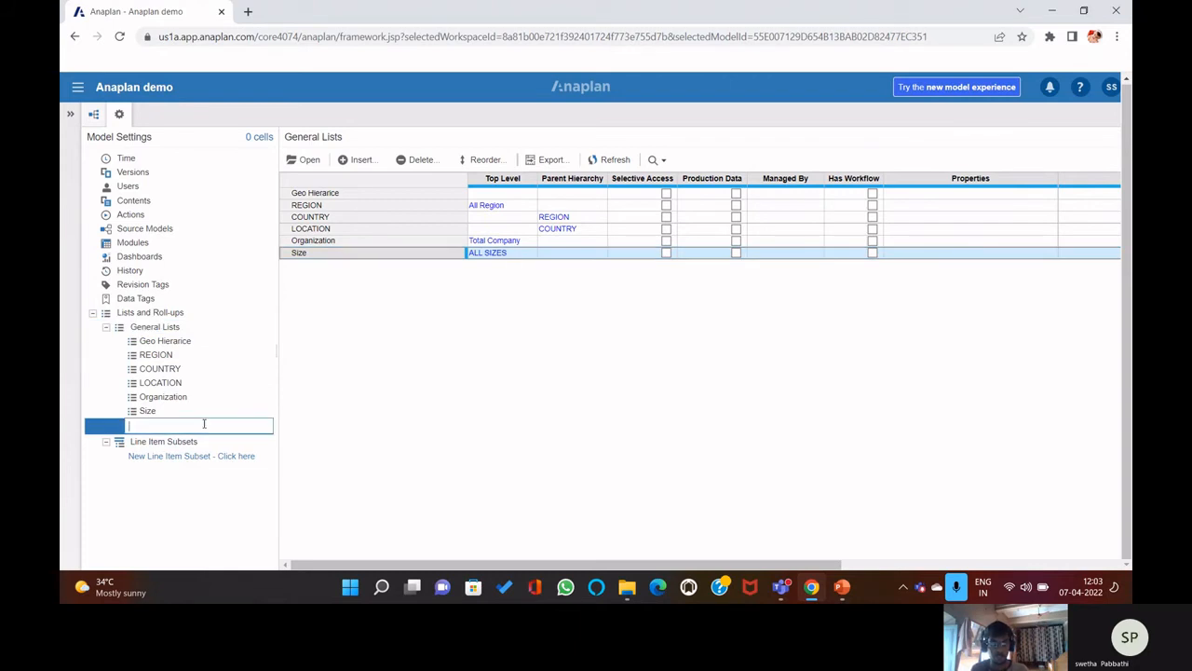
{"action": "type", "text": "NUMber"}
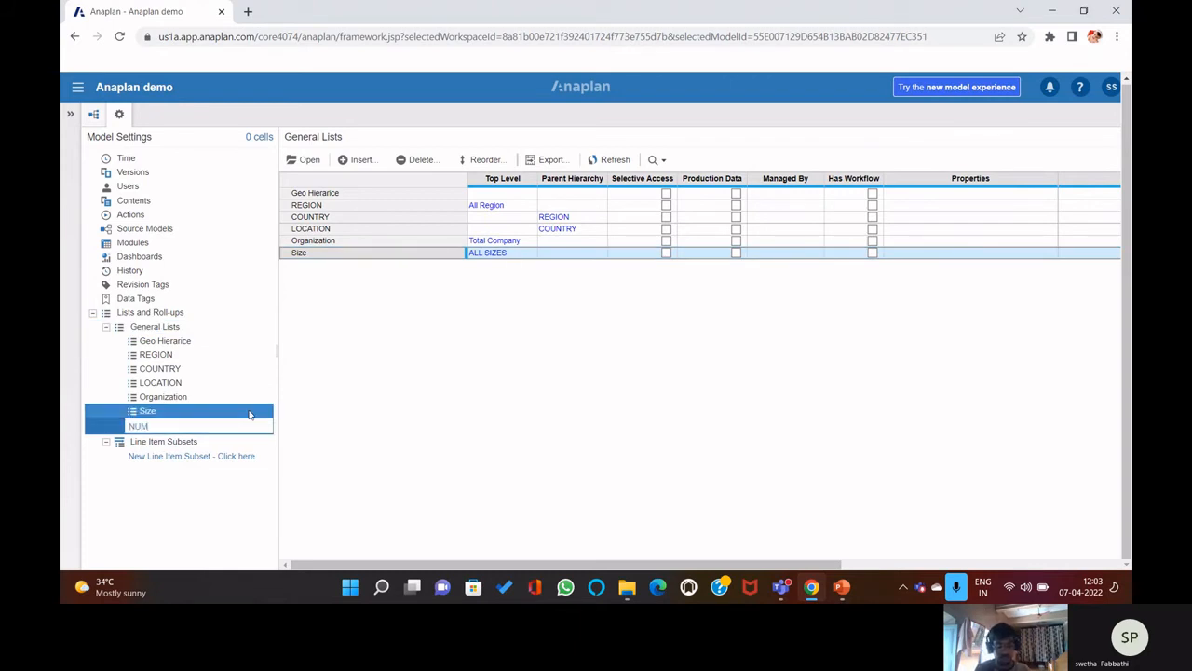
{"action": "key", "text": "BackSpace"}
{"action": "key", "text": "BackSpace"}
{"action": "key", "text": "BackSpace"}
{"action": "type", "text": "BER LIST"}
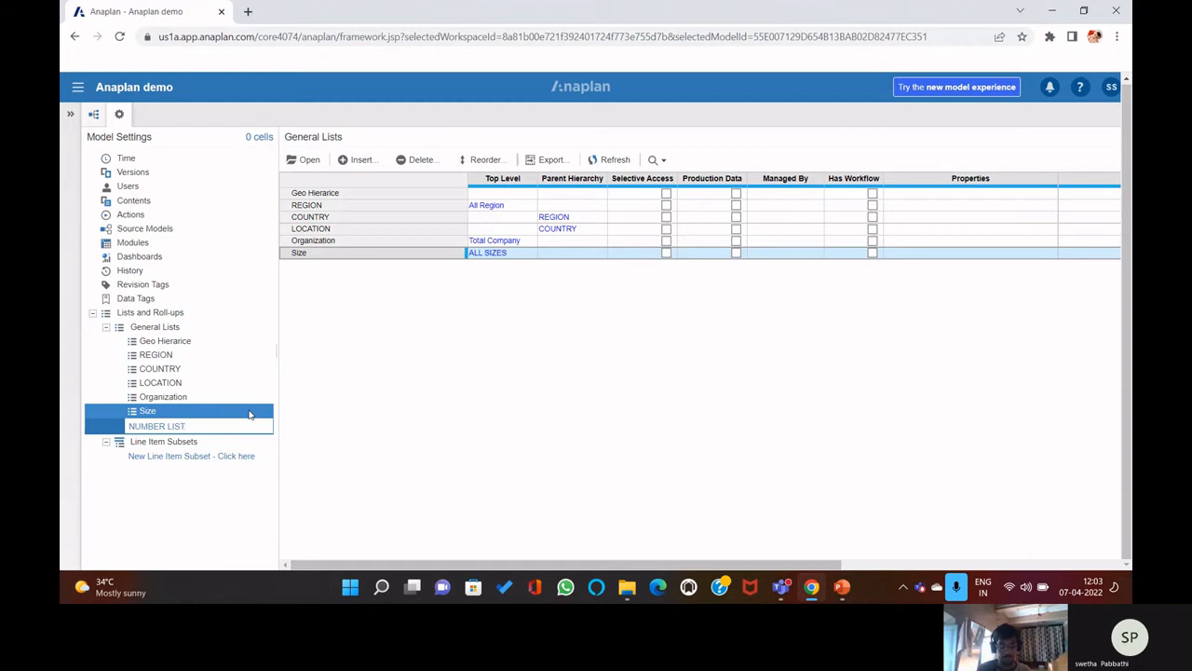
{"action": "type", "text": "#"}
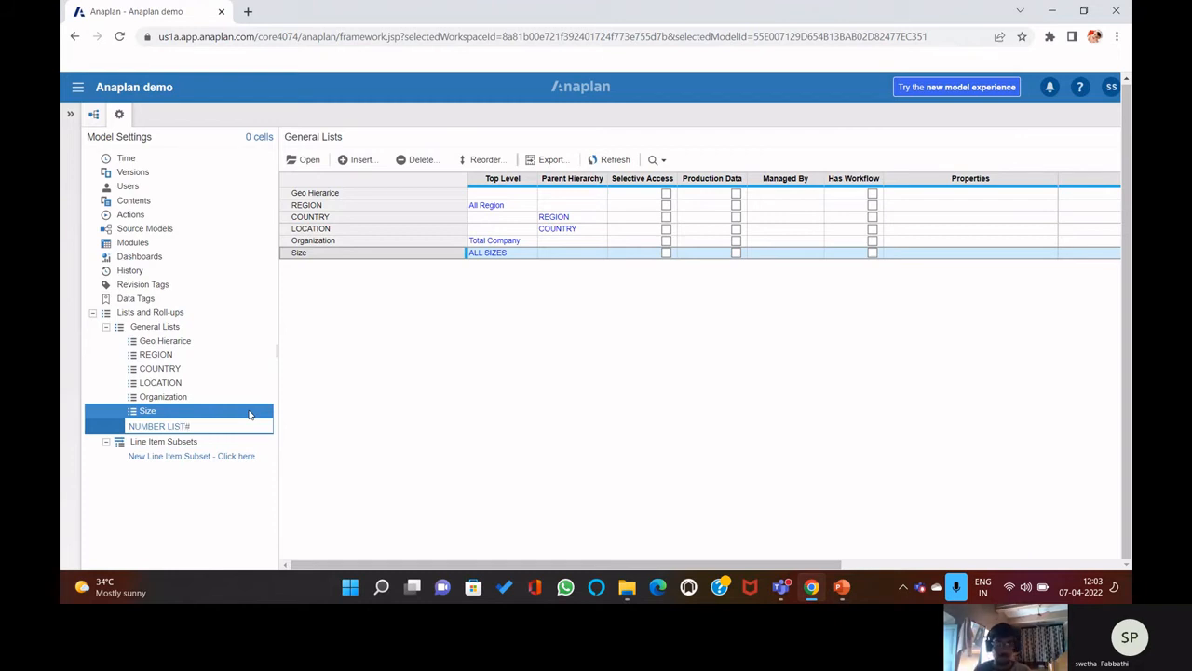
{"action": "key", "text": "Return"}
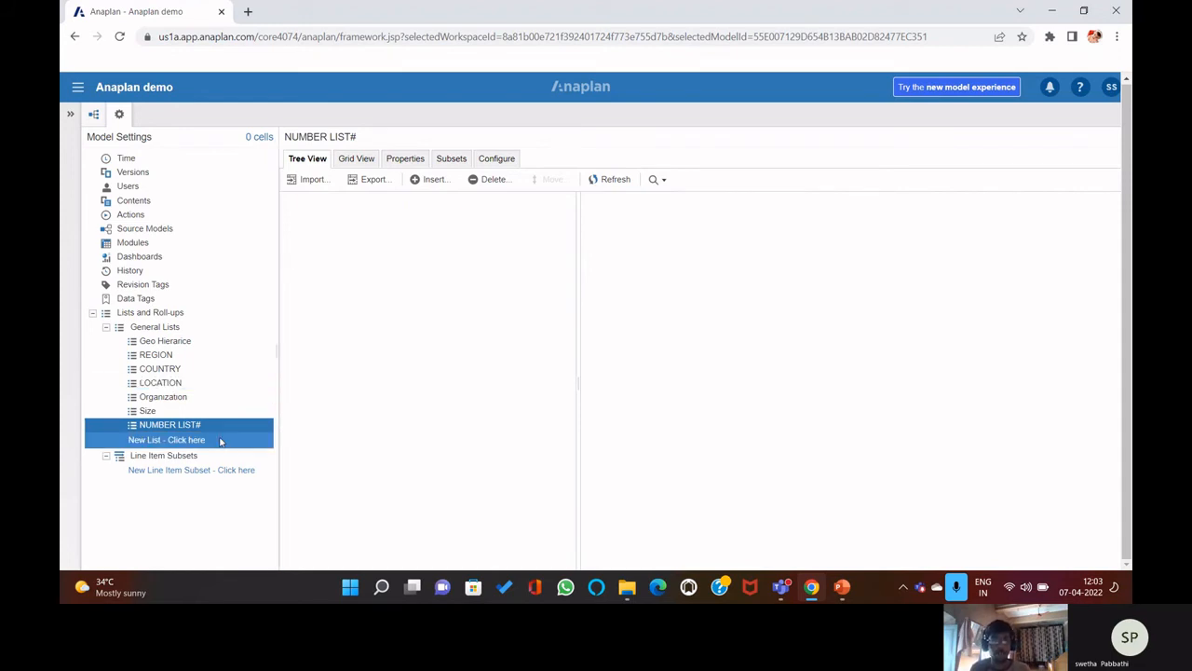
- Configure NUMBER LIST# as a numbered list and apply the change
{"action": "left_click", "coordinate": [497, 159]}
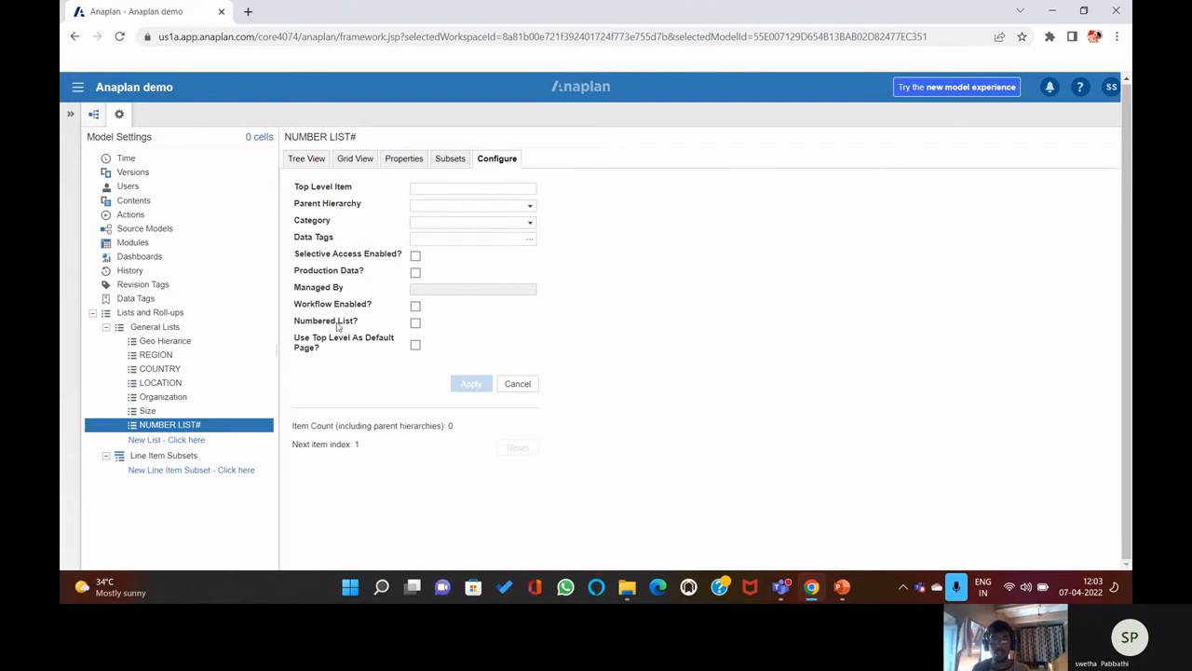
{"action": "left_click", "coordinate": [415, 323]}
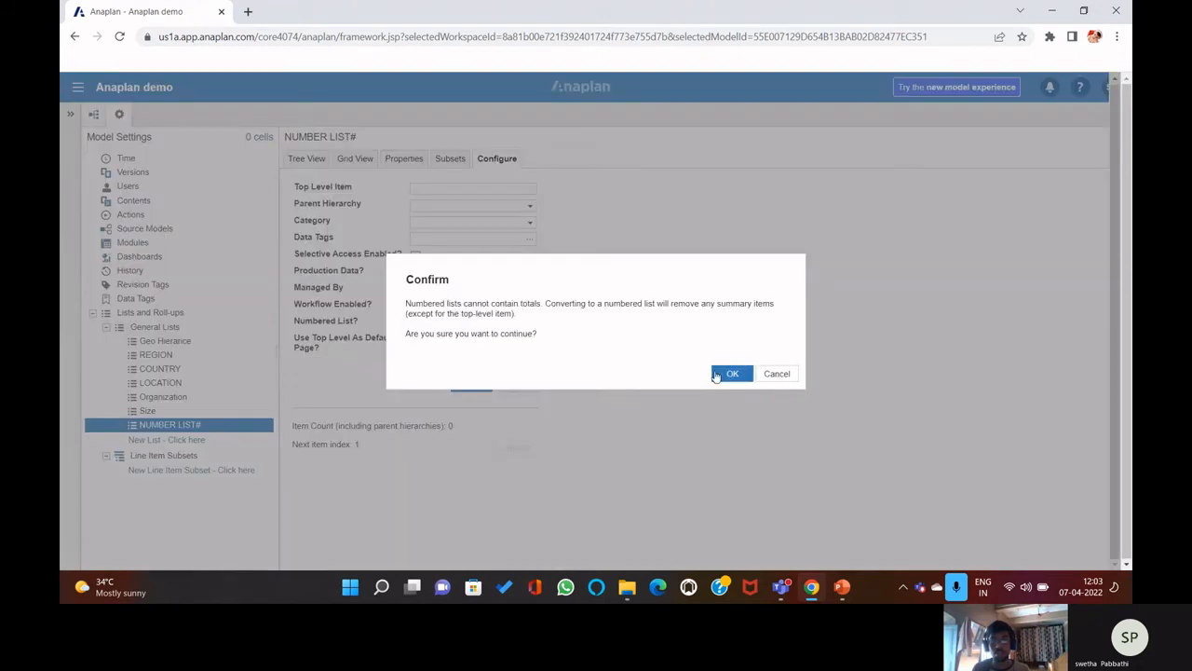
{"action": "left_click", "coordinate": [728, 373]}
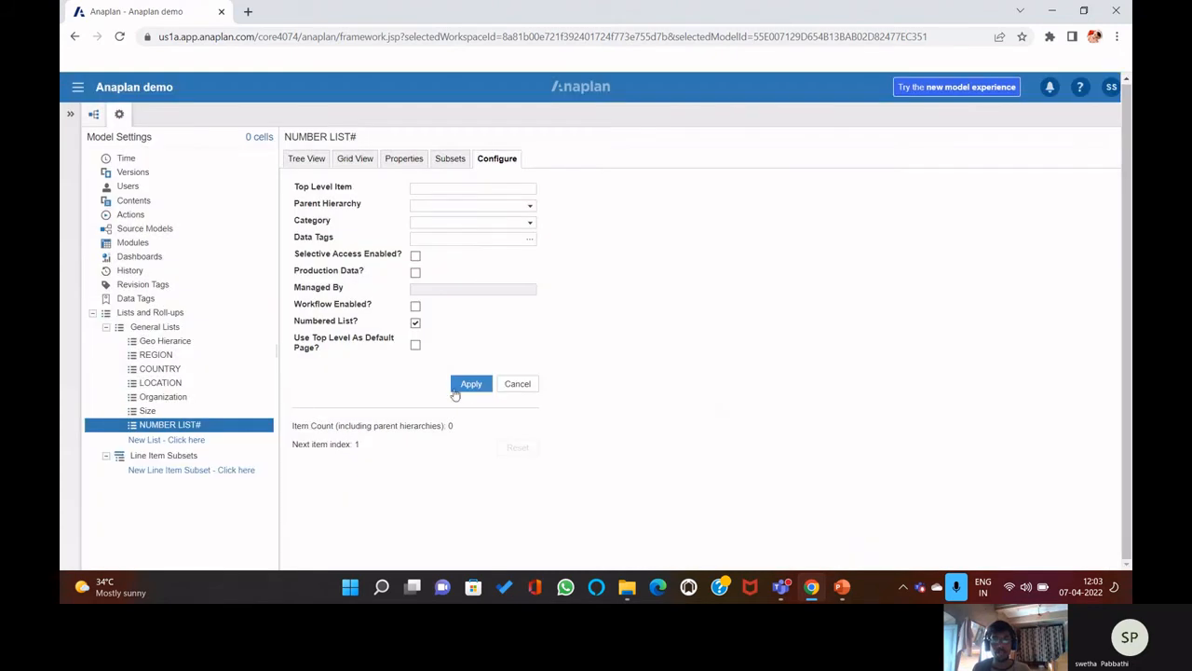
{"action": "left_click", "coordinate": [470, 385]}
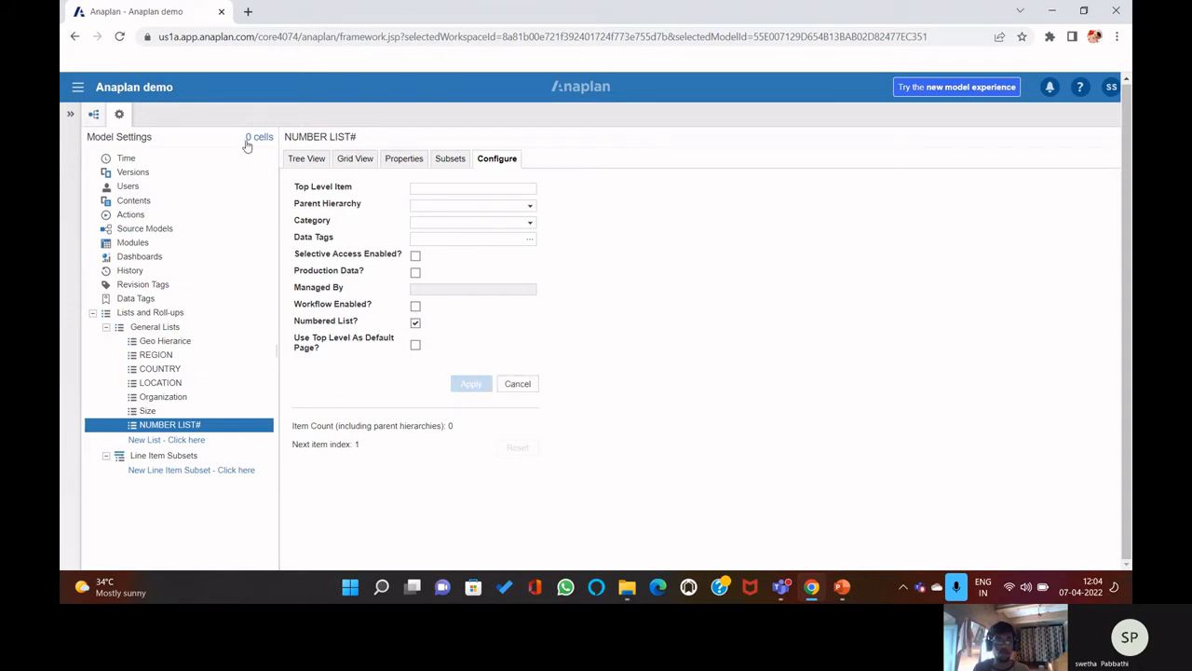
- Insert the properties OPP Number and Product Type into NUMBER LIST#
{"action": "left_click", "coordinate": [310, 160]}
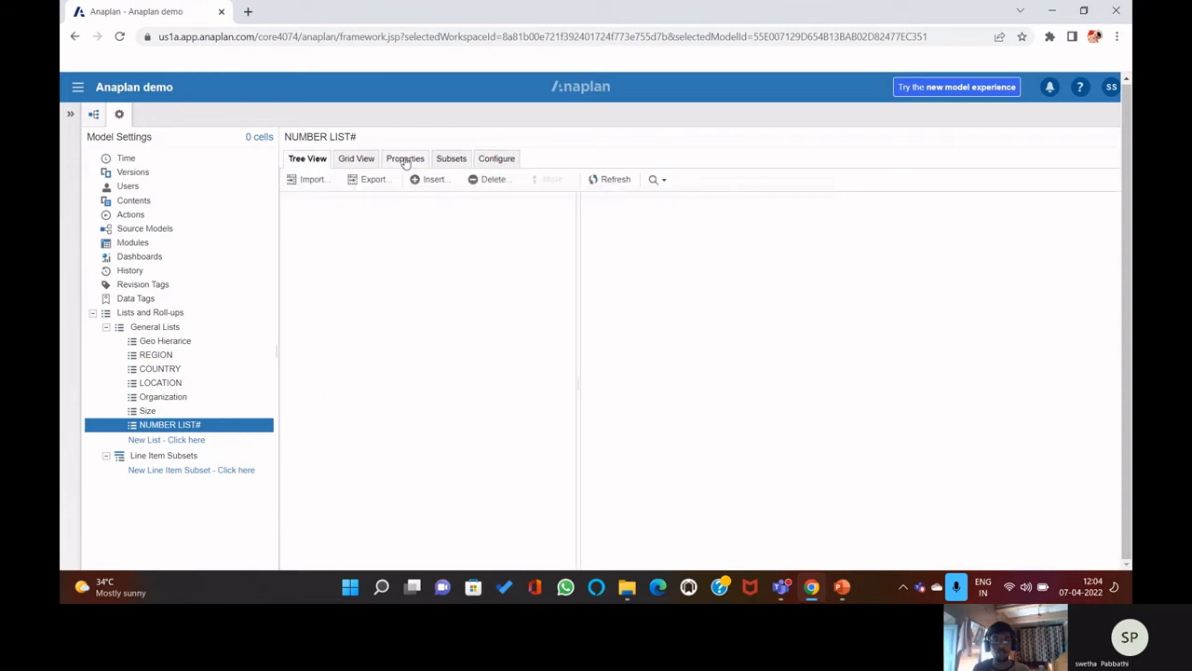
{"action": "left_click", "coordinate": [406, 160]}
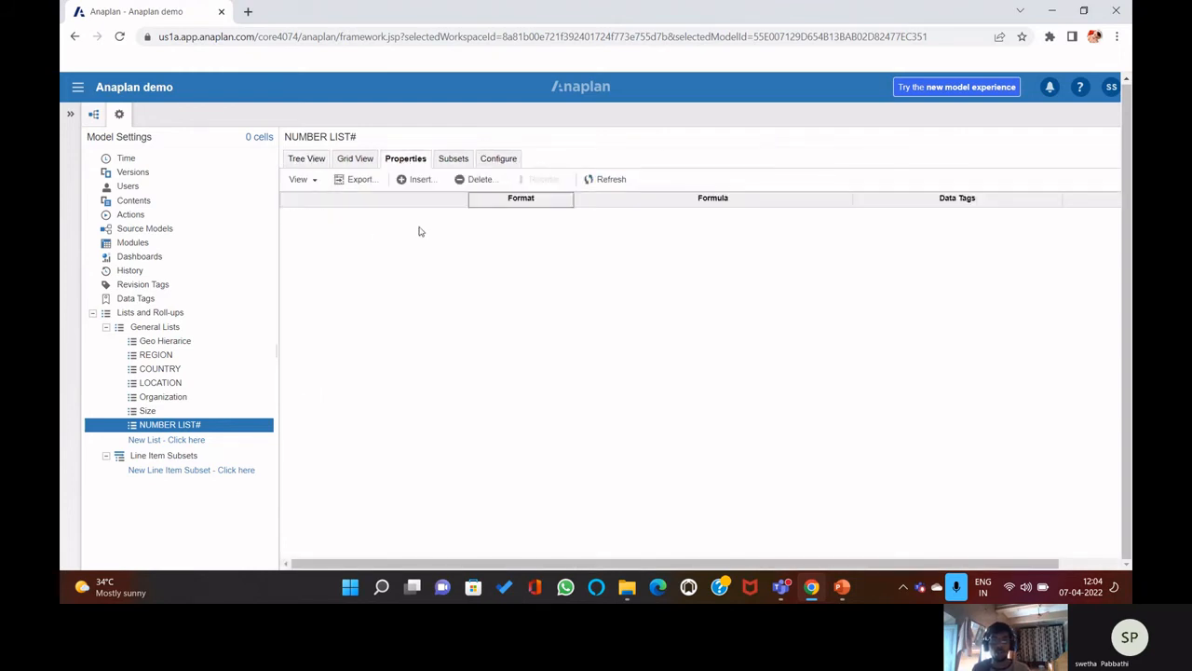
{"action": "left_click", "coordinate": [404, 179]}
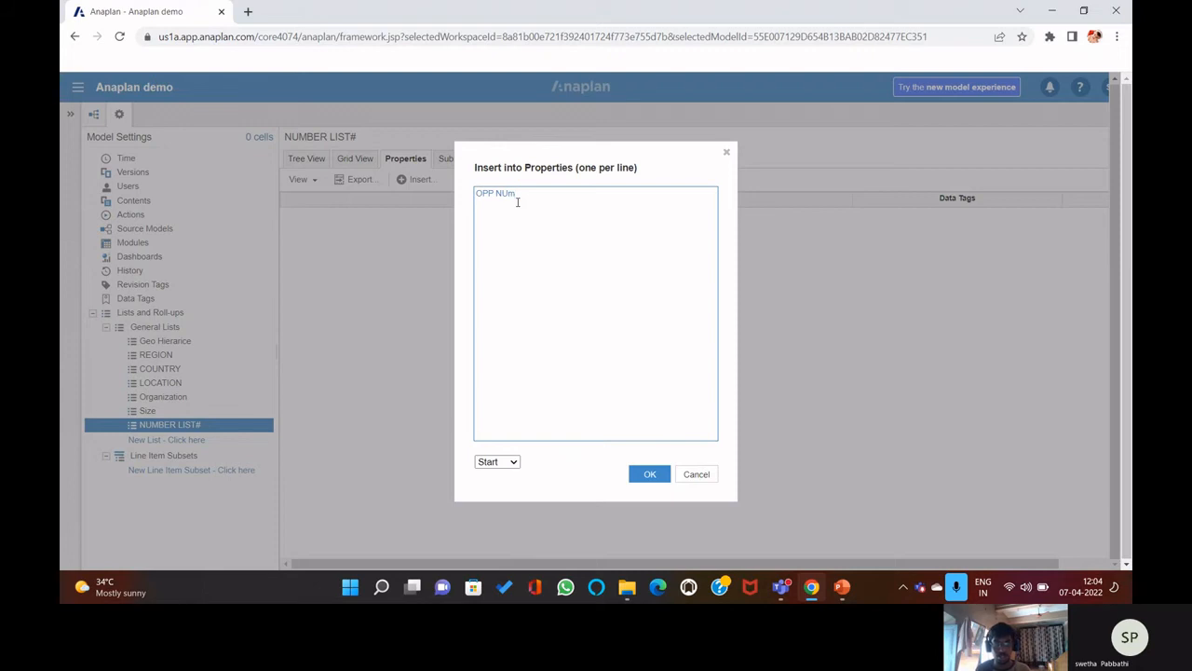
{"action": "type", "text": "OPP NUmB"}
{"action": "key", "text": "BackSpace"}
{"action": "key", "text": "BackSpace"}
{"action": "type", "text": "umbe"}
{"action": "left_click", "coordinate": [650, 476]}
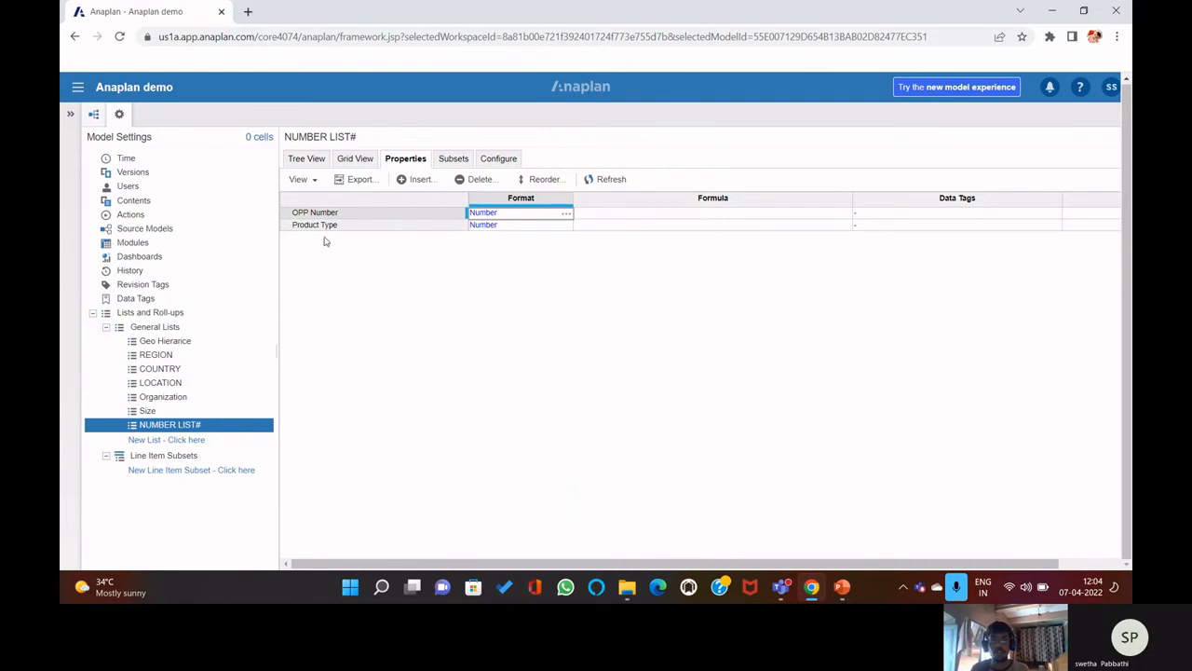
- Set the format of the OPP Number property to Text with the General text type
{"action": "left_click", "coordinate": [566, 215]}
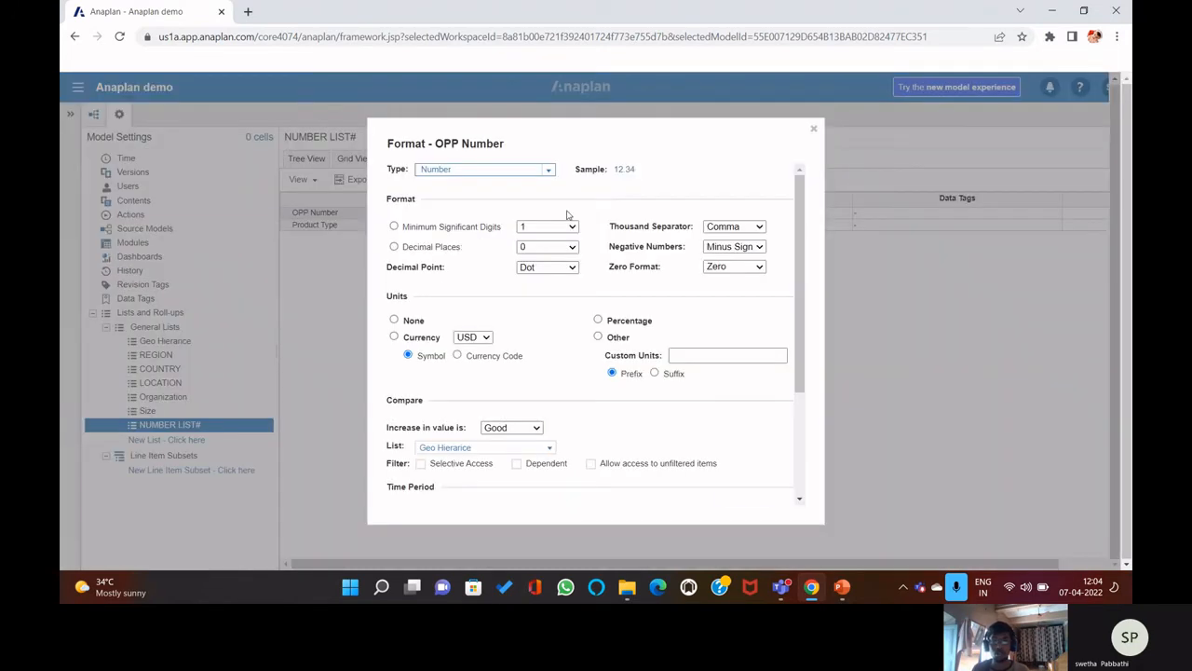
{"action": "left_click", "coordinate": [548, 170]}
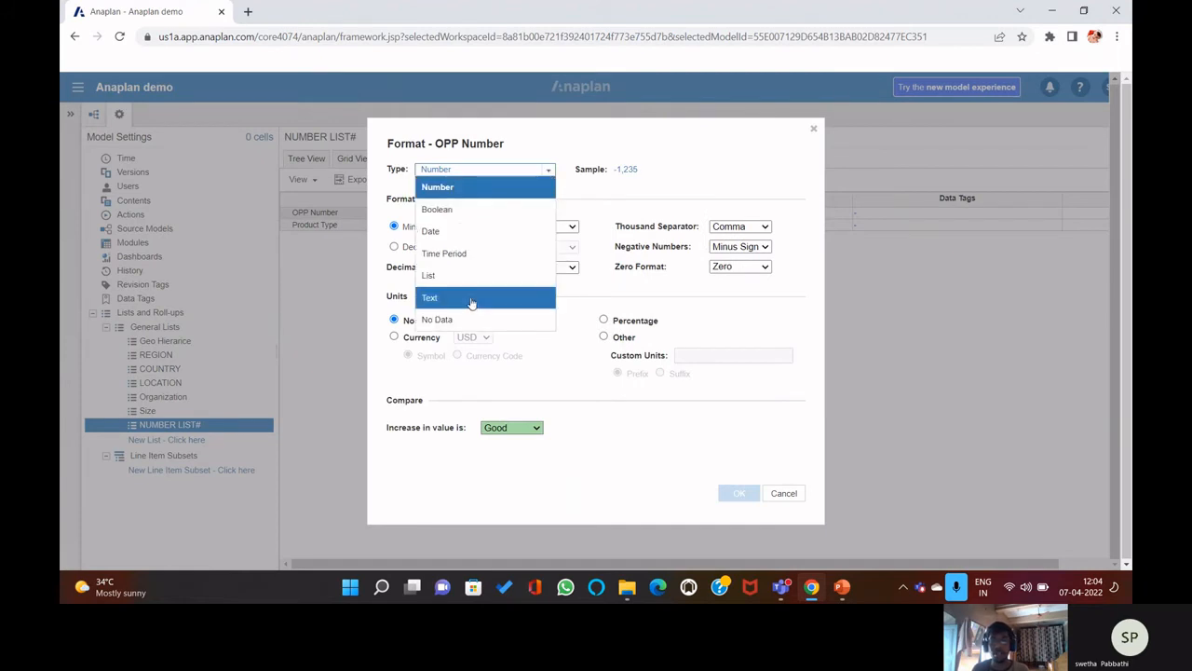
{"action": "left_click", "coordinate": [472, 302]}
{"action": "left_click", "coordinate": [739, 493]}
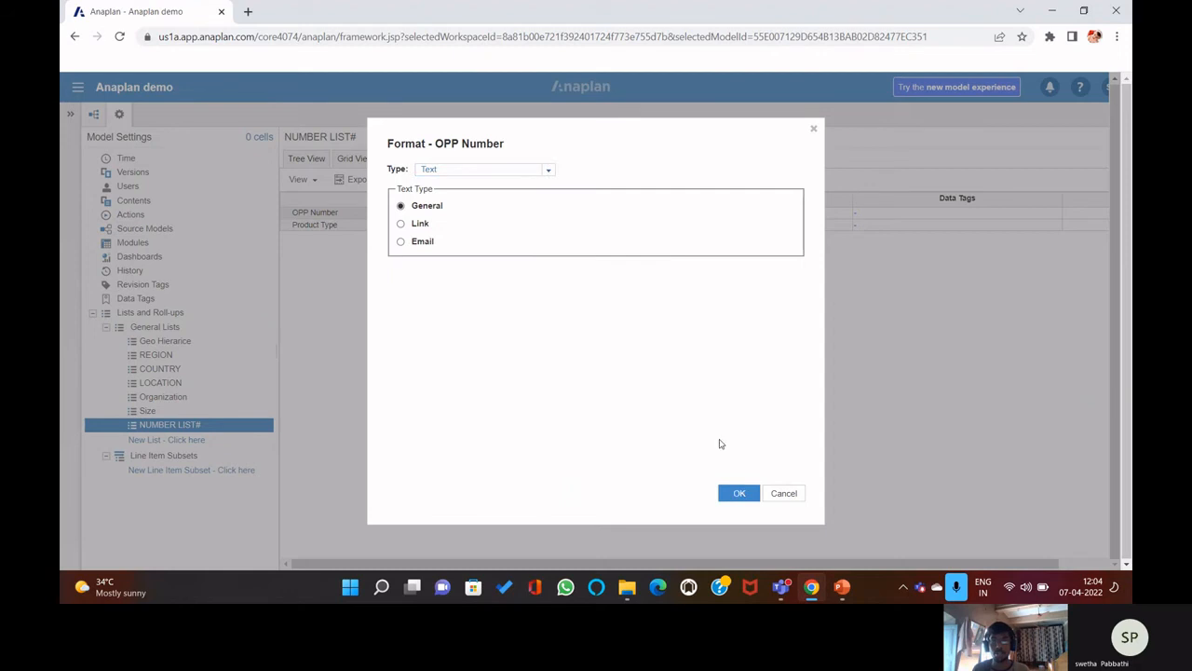
- Set the format of the Product Type property to Text with the General text type
{"action": "left_click", "coordinate": [567, 231]}
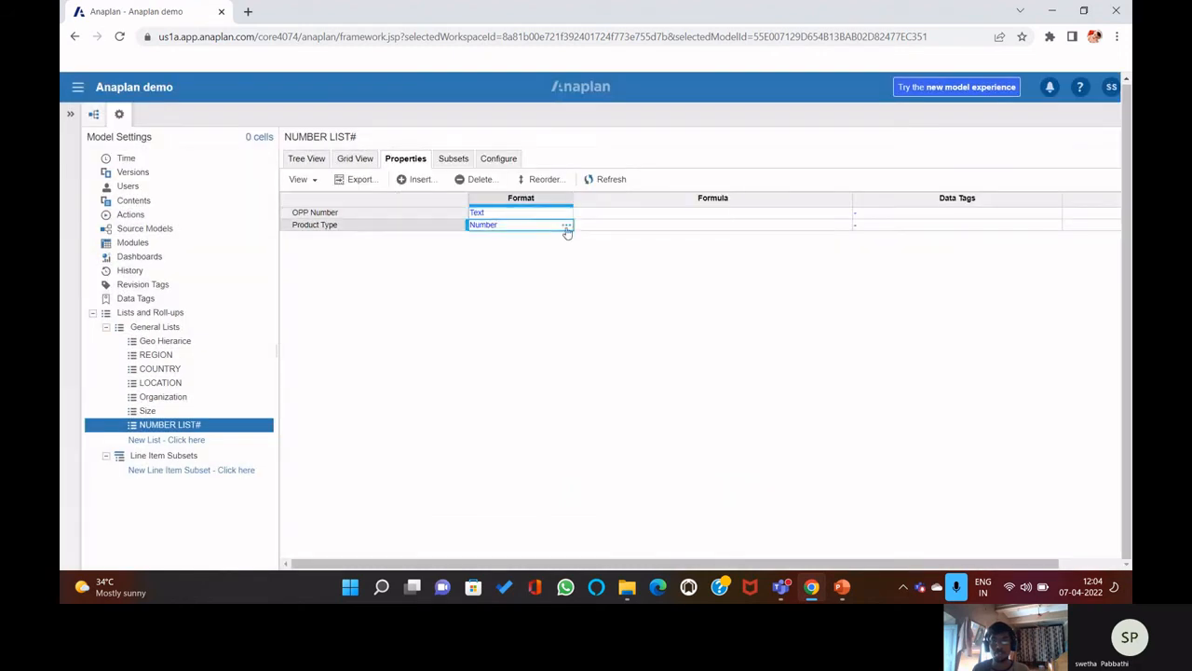
{"action": "left_click", "coordinate": [566, 228]}
{"action": "left_click", "coordinate": [547, 169]}
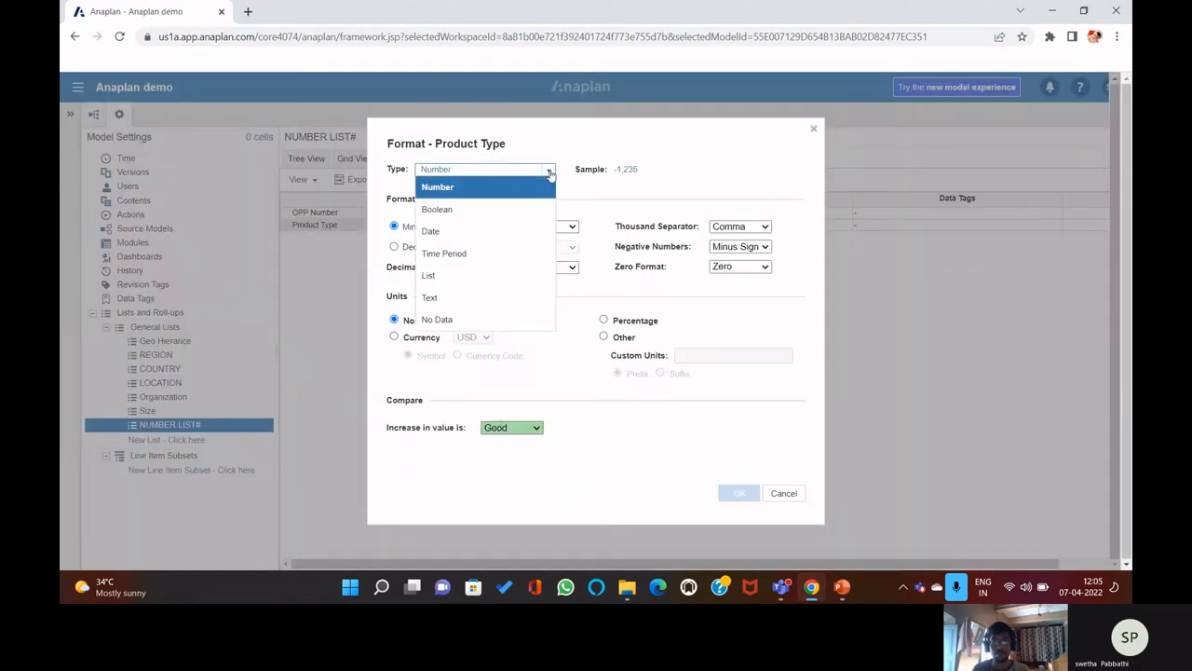
{"action": "left_click", "coordinate": [497, 307]}
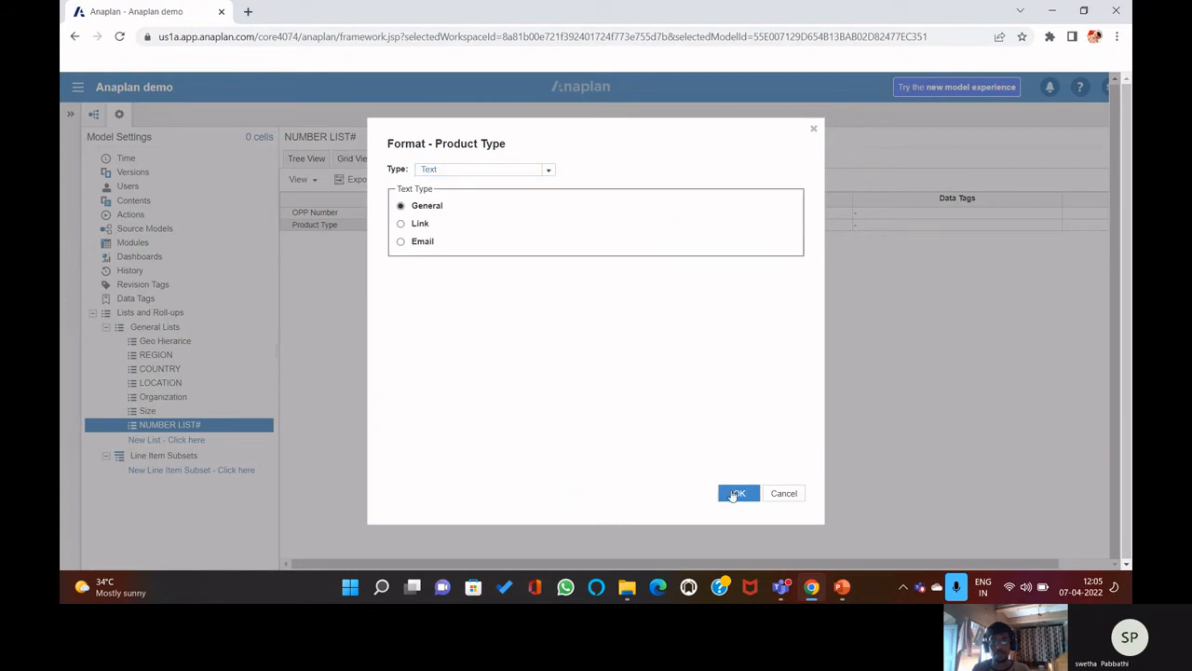
{"action": "left_click", "coordinate": [730, 494]}
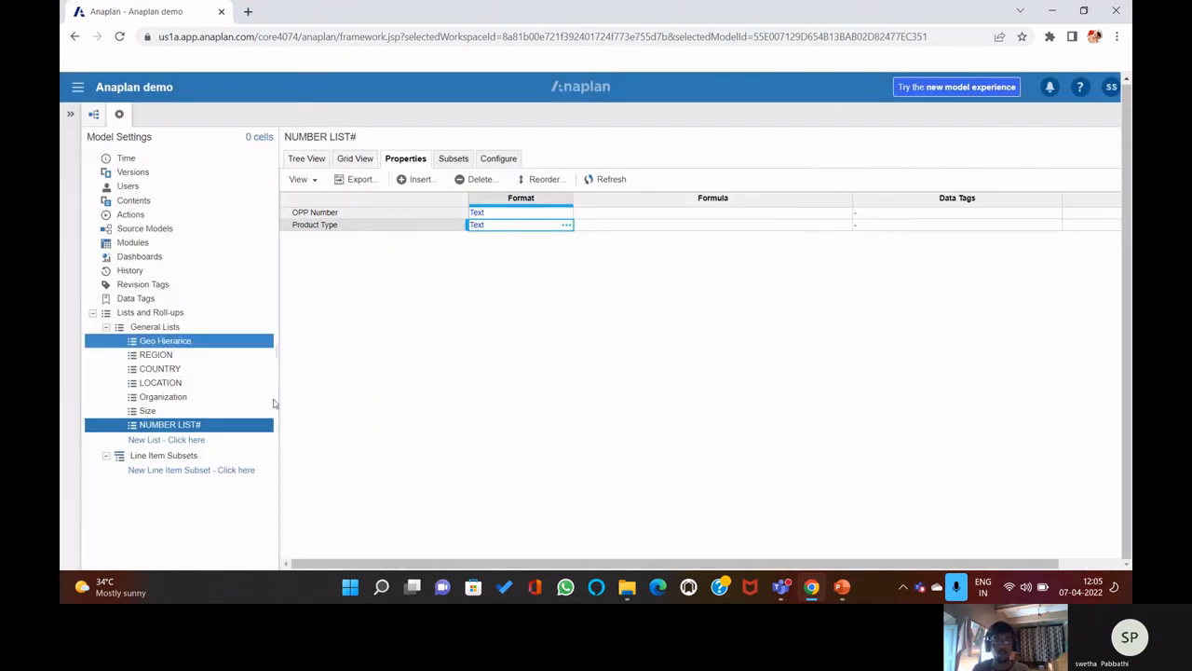
- Set the Display Name Property of NUMBER LIST# to OPP Number in the General Lists overview
{"action": "left_click", "coordinate": [352, 159]}
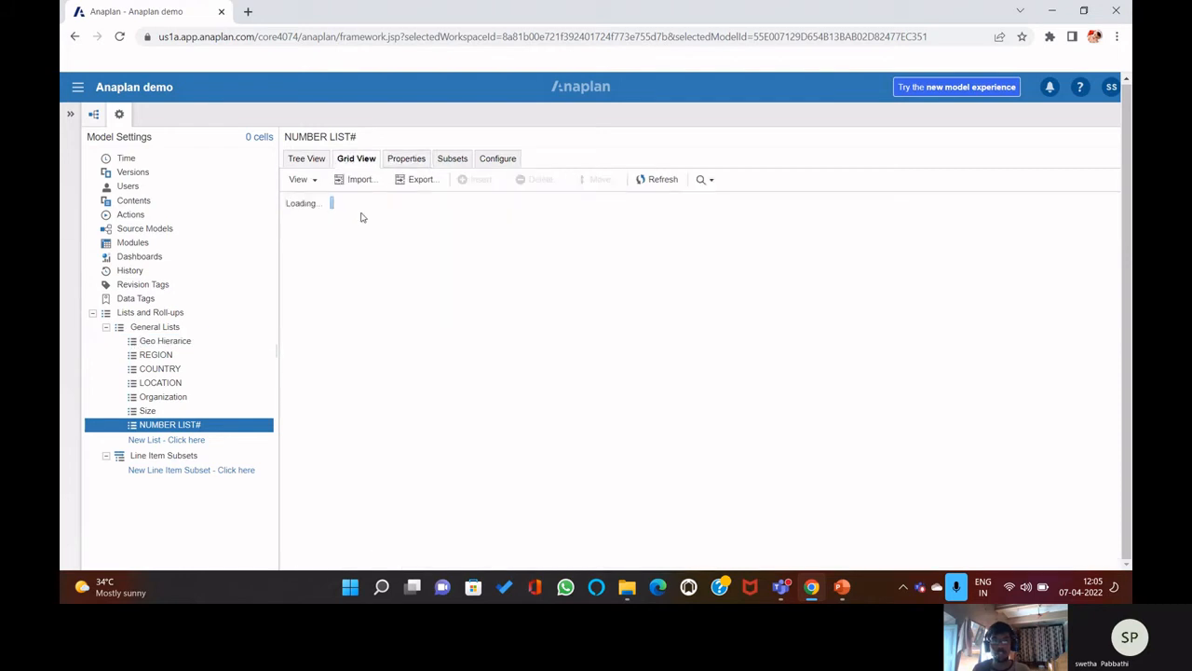
{"action": "left_click", "coordinate": [151, 327]}
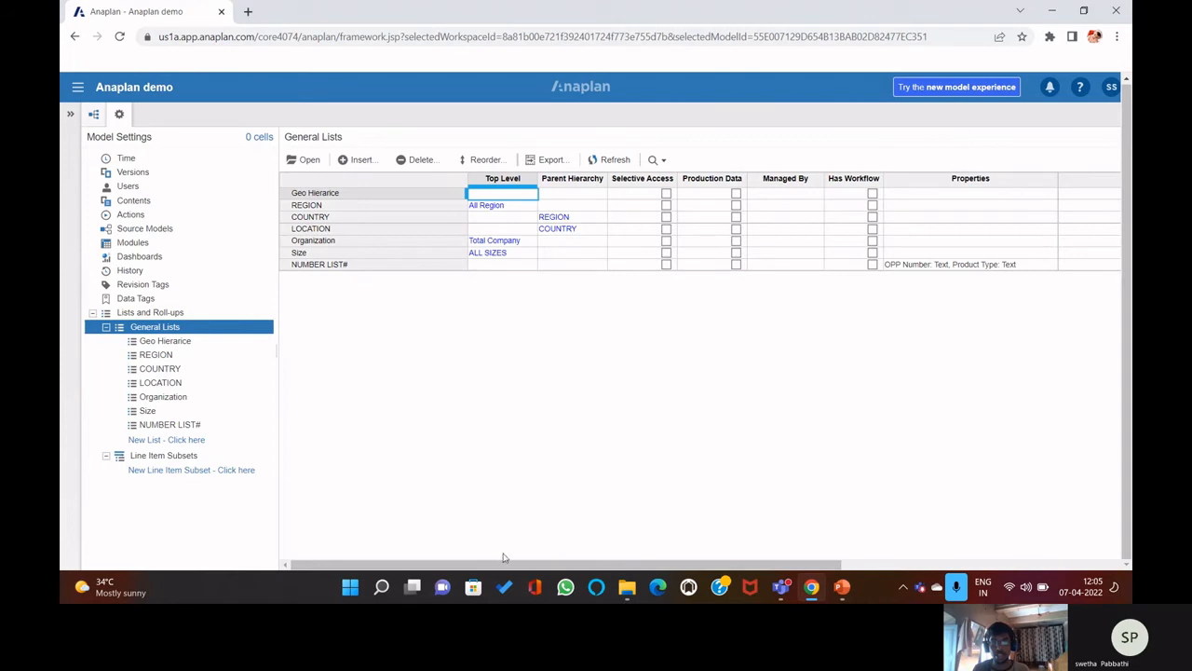
{"action": "left_click_drag", "start_coordinate": [522, 566], "coordinate": [647, 583]}
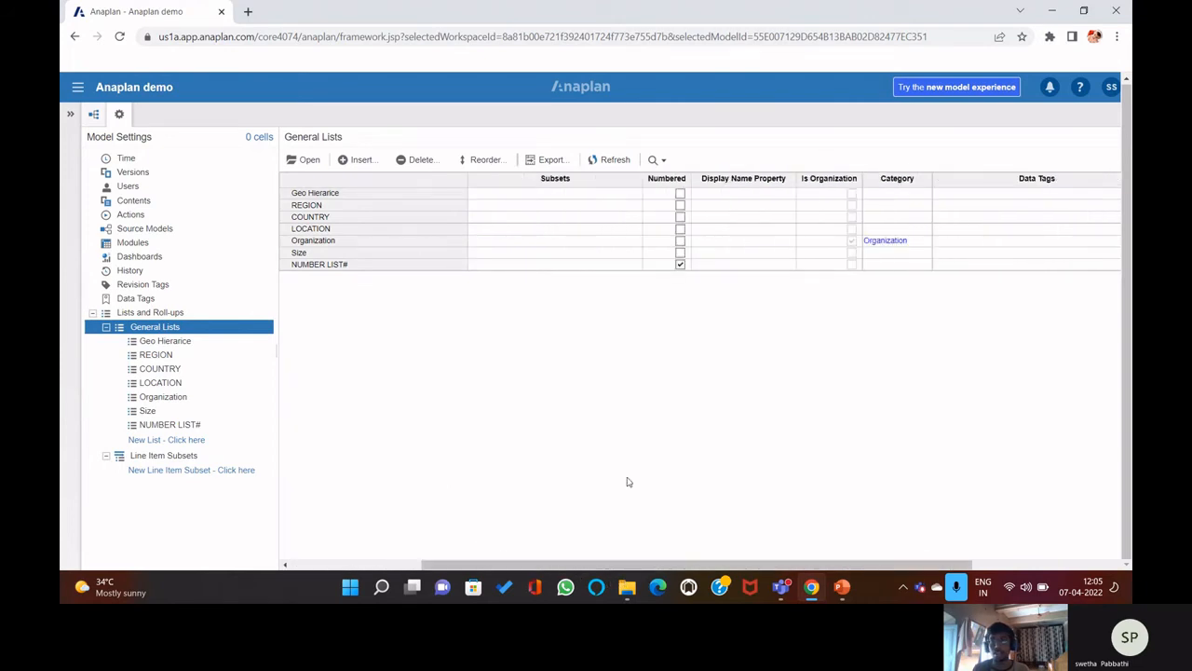
{"action": "left_click", "coordinate": [775, 268]}
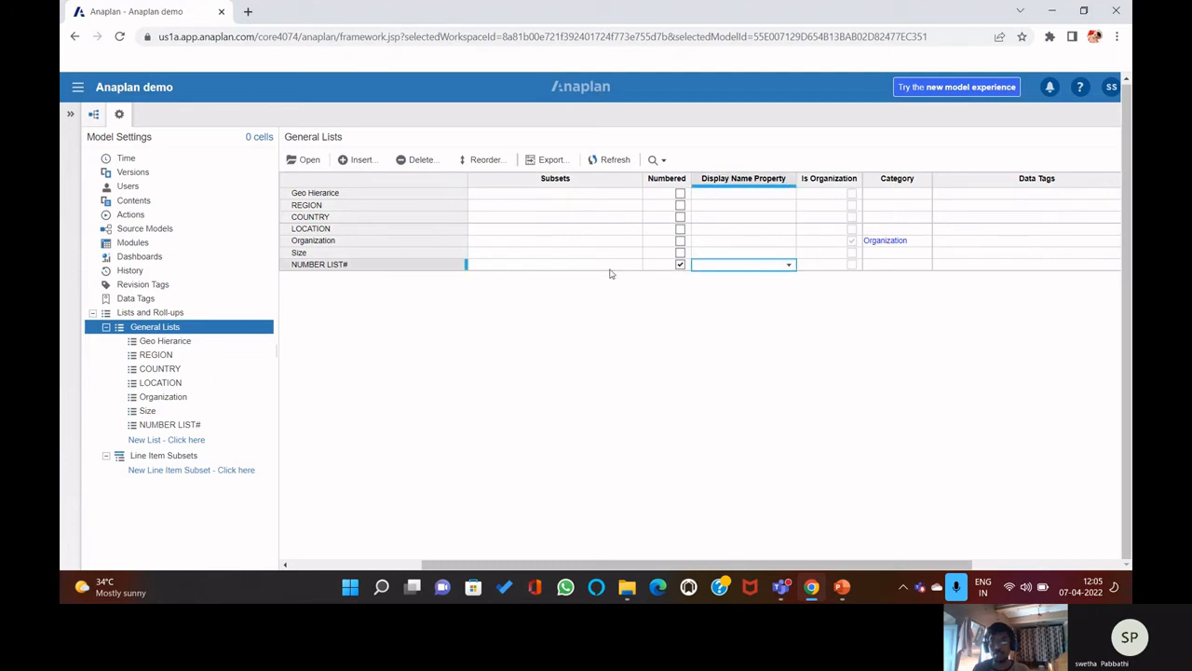
{"action": "left_click", "coordinate": [790, 268]}
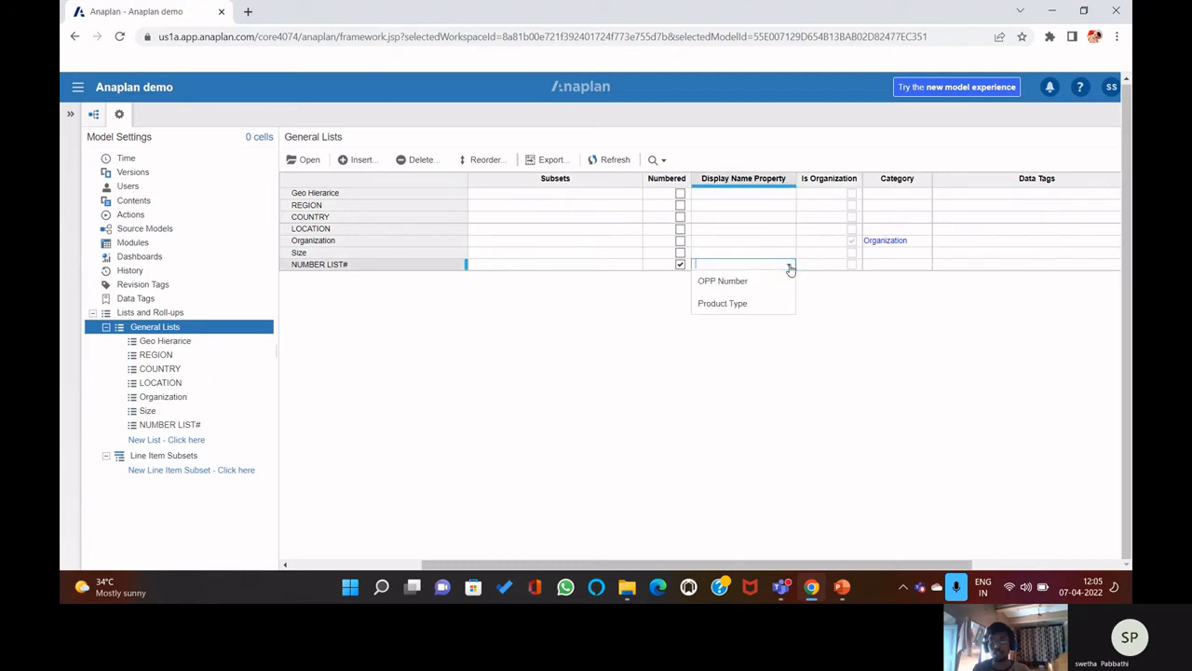
{"action": "left_click", "coordinate": [741, 281]}
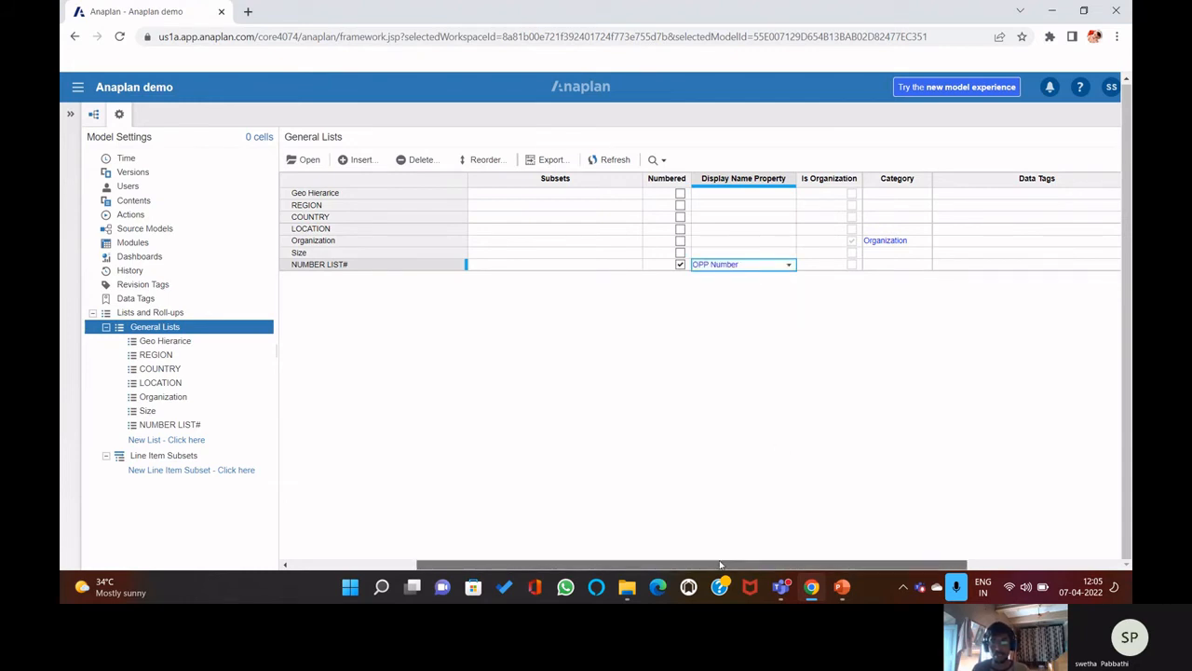
{"action": "left_click_drag", "start_coordinate": [720, 563], "coordinate": [594, 564]}
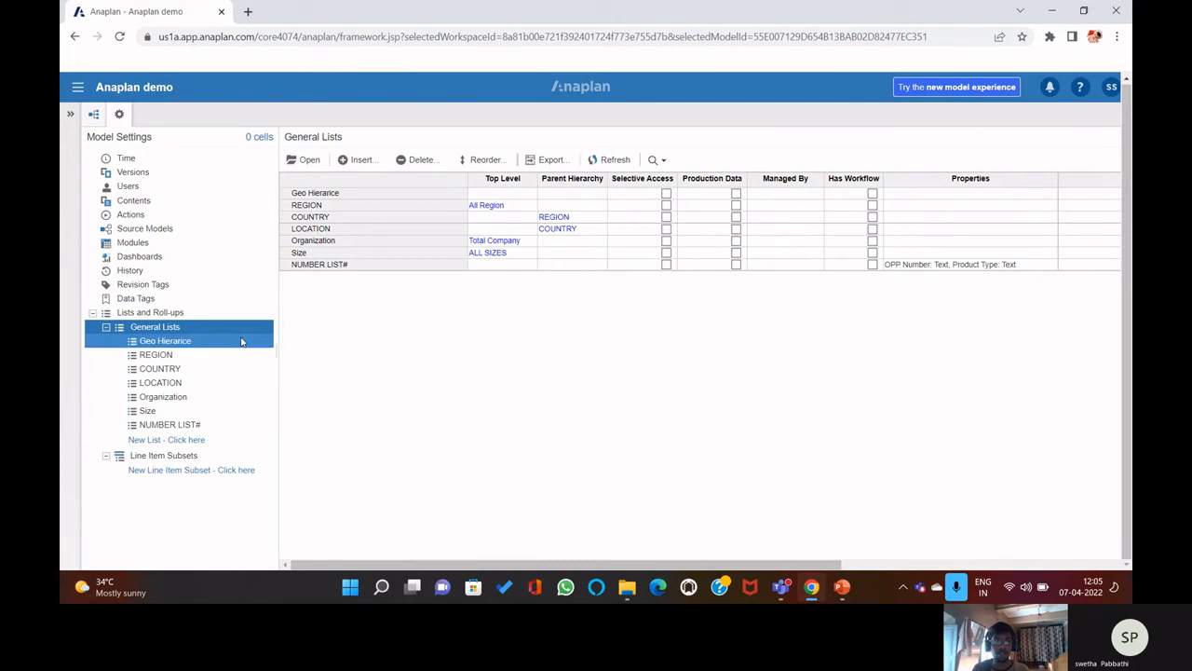
- Start an import into NUMBER LIST# with the existing source OPP Product Data.csv
{"action": "left_click", "coordinate": [169, 425]}
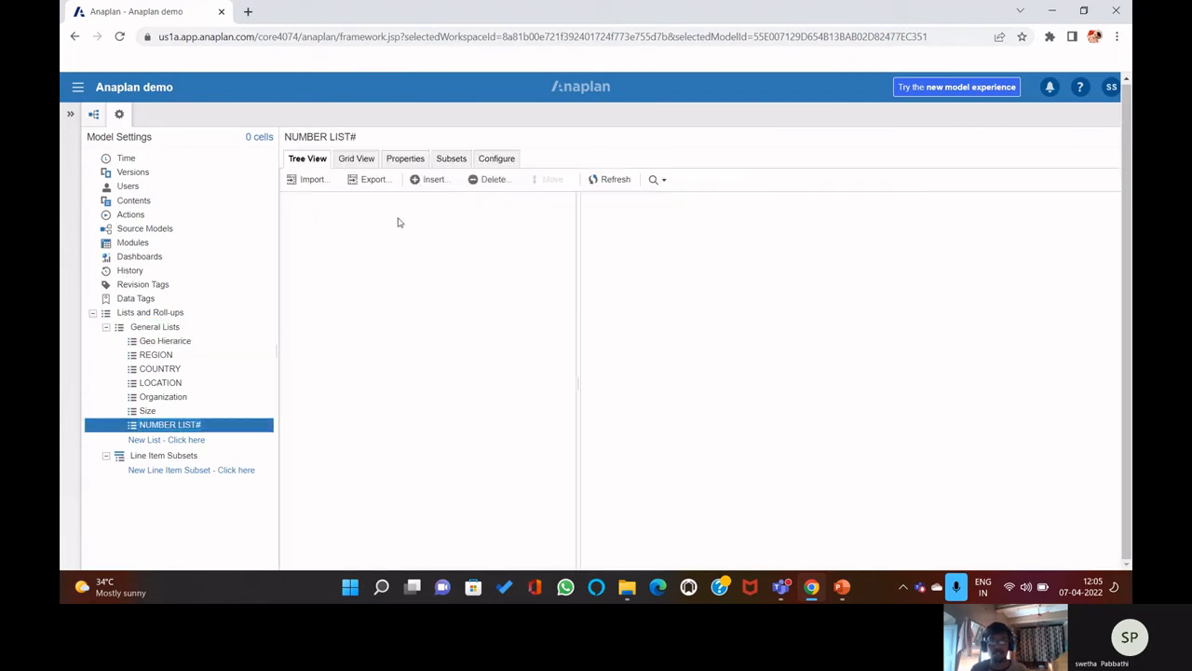
{"action": "left_click", "coordinate": [312, 179]}
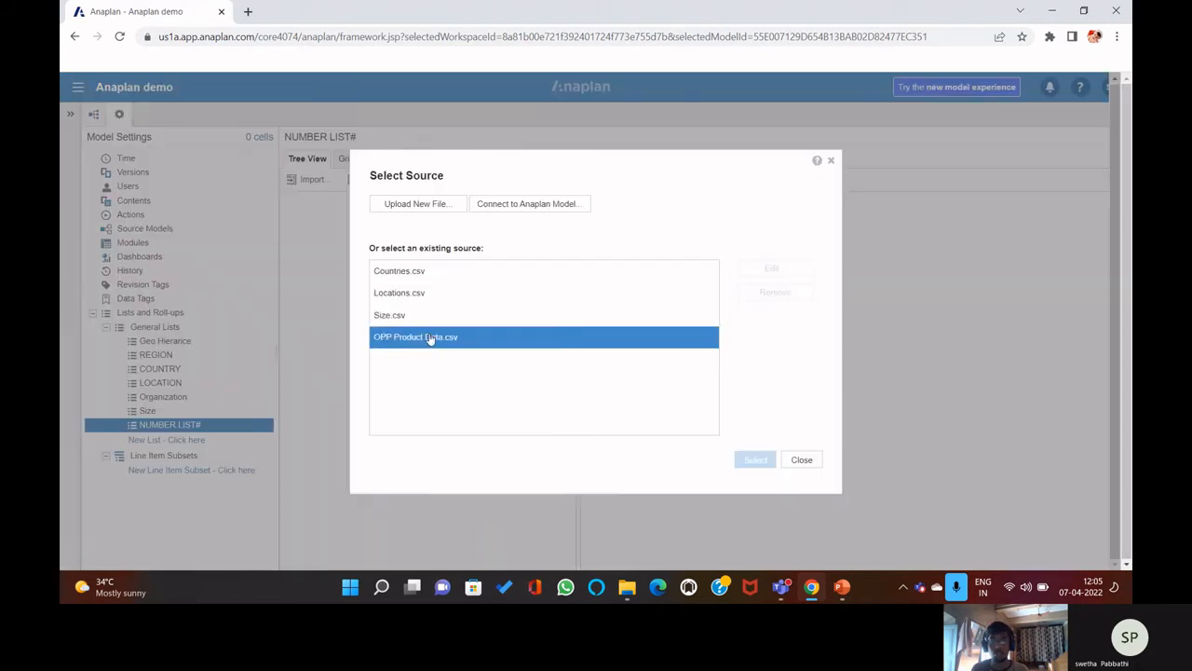
{"action": "left_click", "coordinate": [430, 338]}
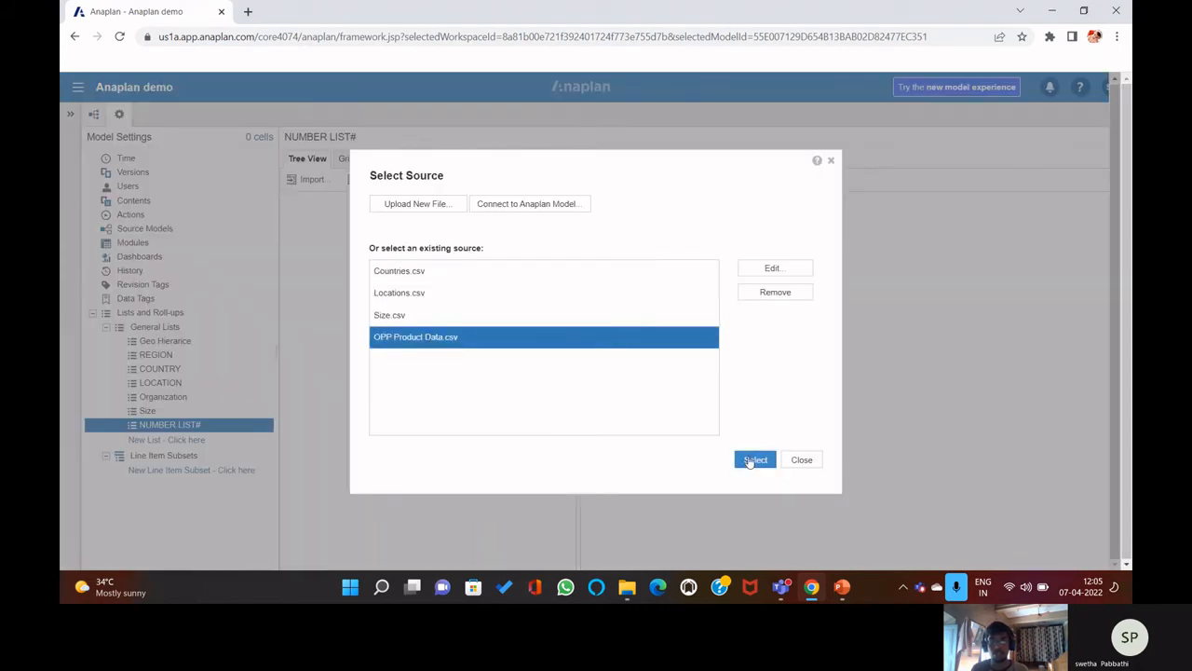
{"action": "left_click", "coordinate": [757, 458]}
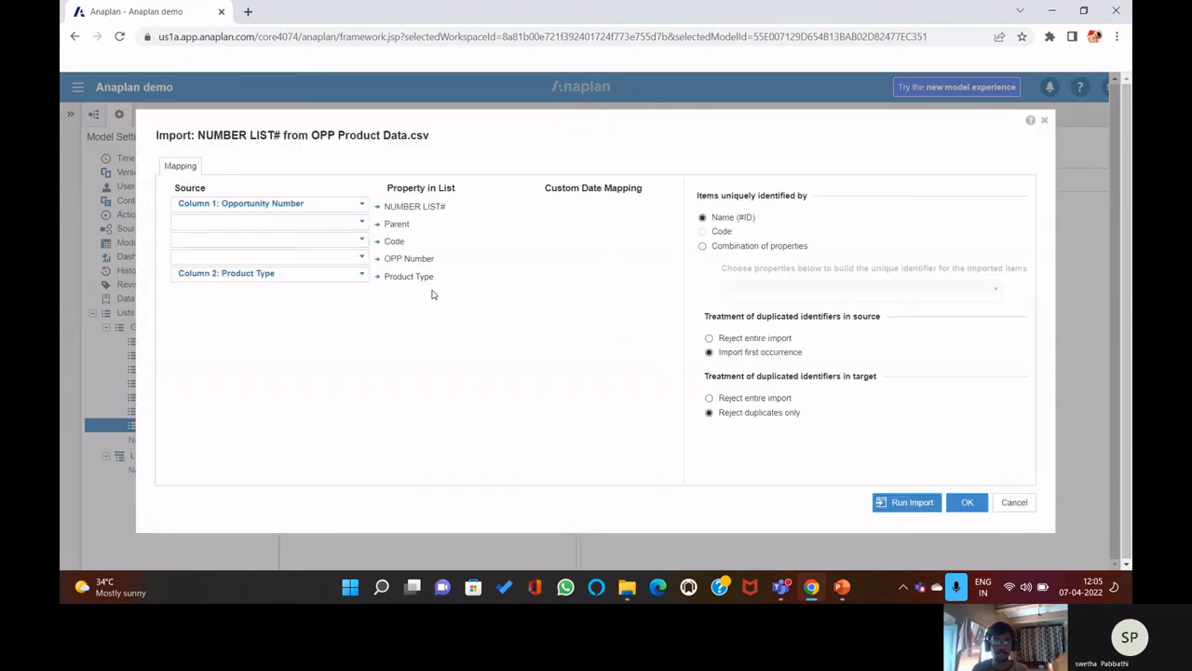
- Clear the source column mapped to NUMBER LIST# in the import mapping
{"action": "left_click", "coordinate": [326, 204]}
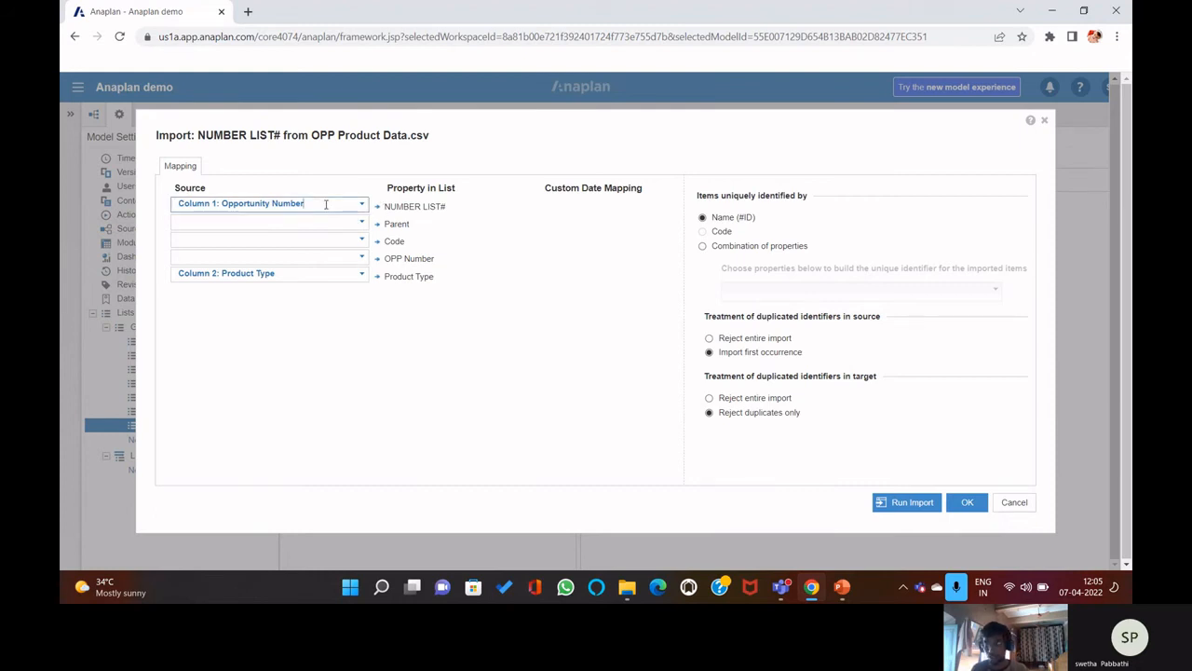
{"action": "key", "text": "BackSpace"}
{"action": "key", "text": "BackSpace"}
{"action": "key", "text": "BackSpace"}
{"action": "key", "text": "BackSpace"}
{"action": "key", "text": "BackSpace"}
{"action": "key", "text": "BackSpace"}
{"action": "key", "text": "BackSpace"}
{"action": "key", "text": "BackSpace"}
{"action": "key", "text": "BackSpace"}
{"action": "key", "text": "BackSpace"}
{"action": "key", "text": "BackSpace"}
{"action": "key", "text": "BackSpace"}
{"action": "key", "text": "BackSpace"}
{"action": "key", "text": "BackSpace"}
{"action": "key", "text": "BackSpace"}
{"action": "key", "text": "BackSpace"}
{"action": "key", "text": "BackSpace"}
{"action": "key", "text": "BackSpace"}
{"action": "key", "text": "BackSpace"}
{"action": "key", "text": "BackSpace"}
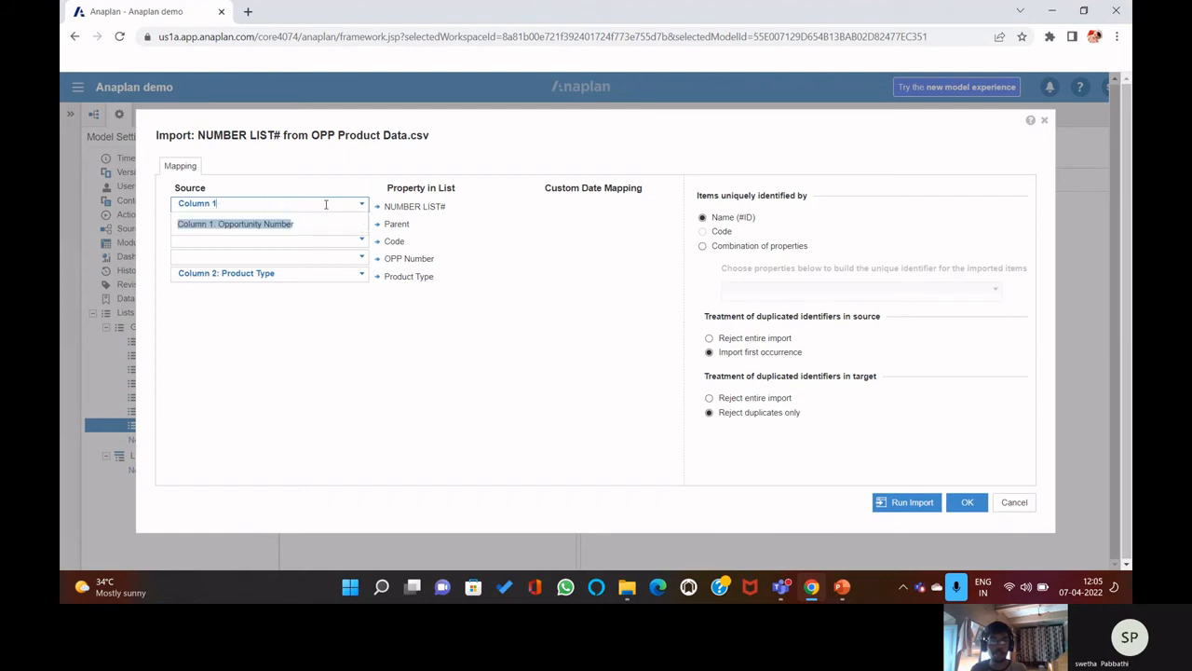
{"action": "left_click", "coordinate": [326, 205]}
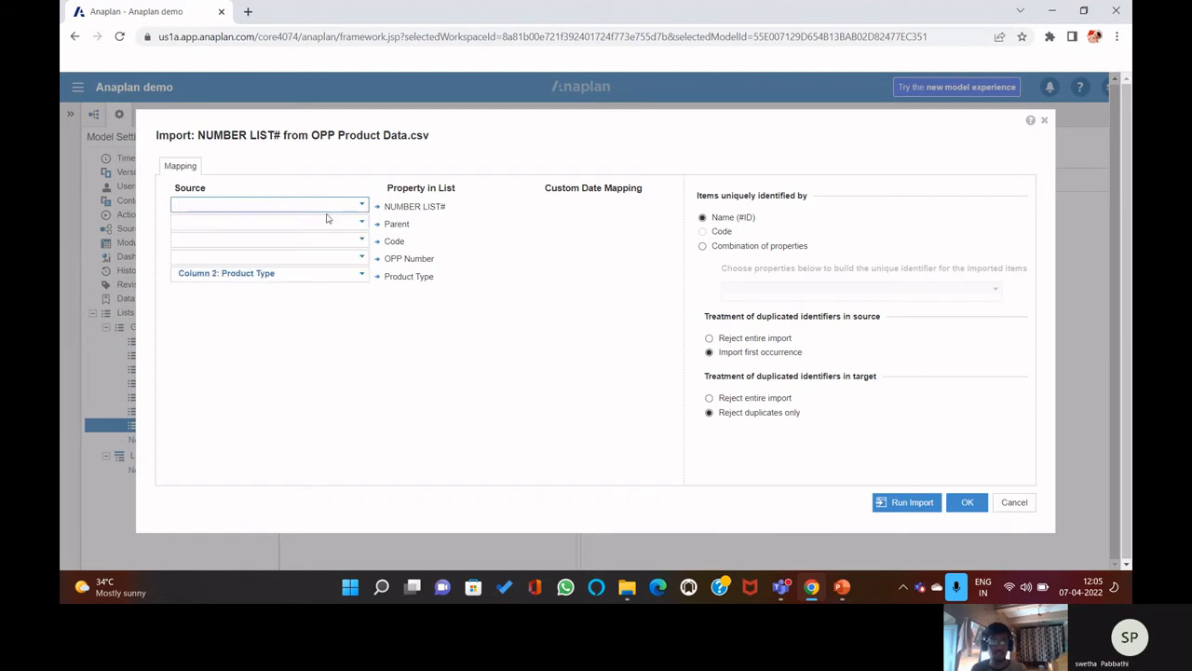
- Map Column 1: Opportunity Number to the OPP Number property and try to run the import
{"action": "left_click", "coordinate": [362, 258]}
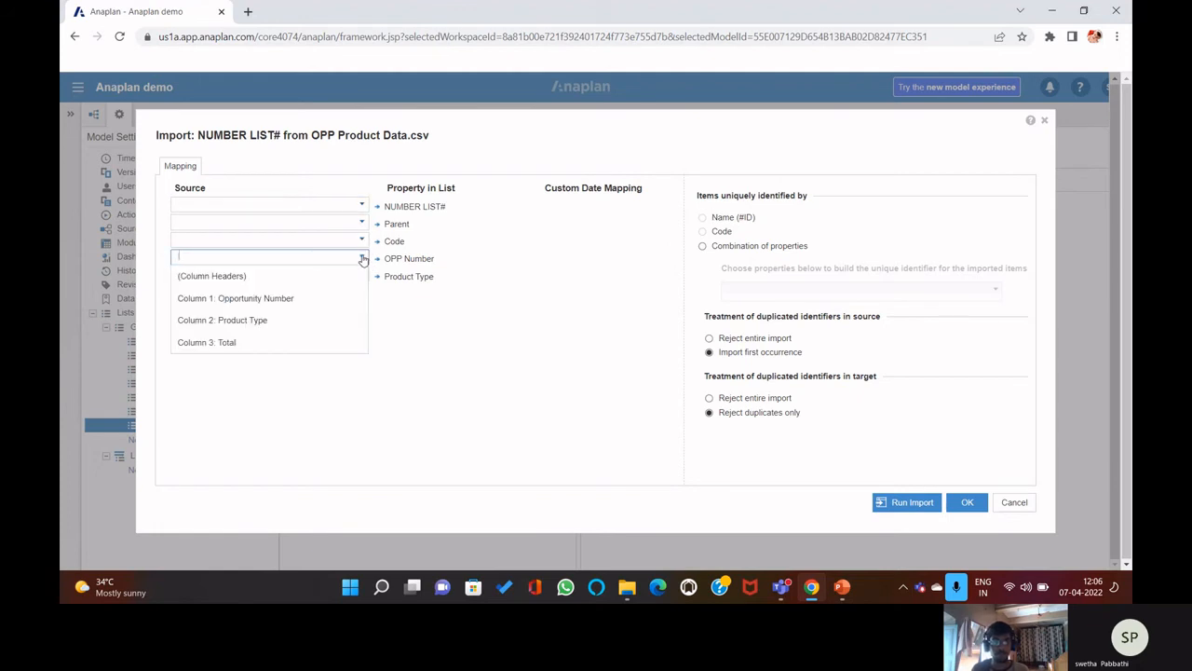
{"action": "left_click", "coordinate": [362, 240]}
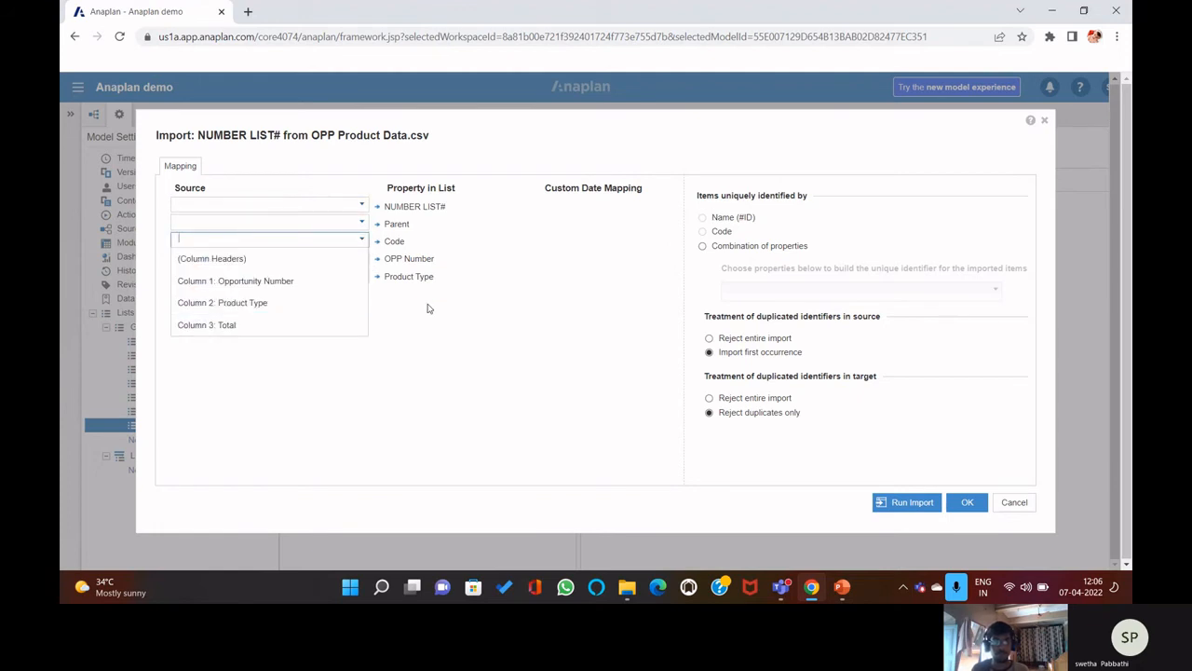
{"action": "left_click", "coordinate": [428, 308]}
{"action": "left_click", "coordinate": [361, 258]}
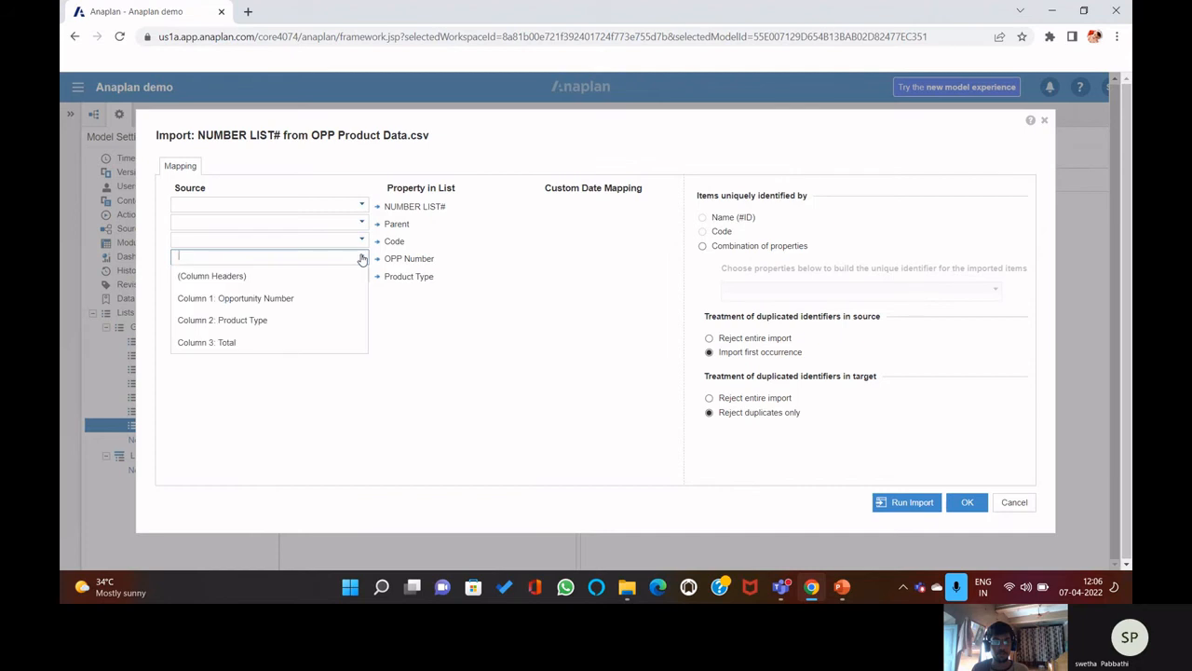
{"action": "left_click", "coordinate": [315, 298]}
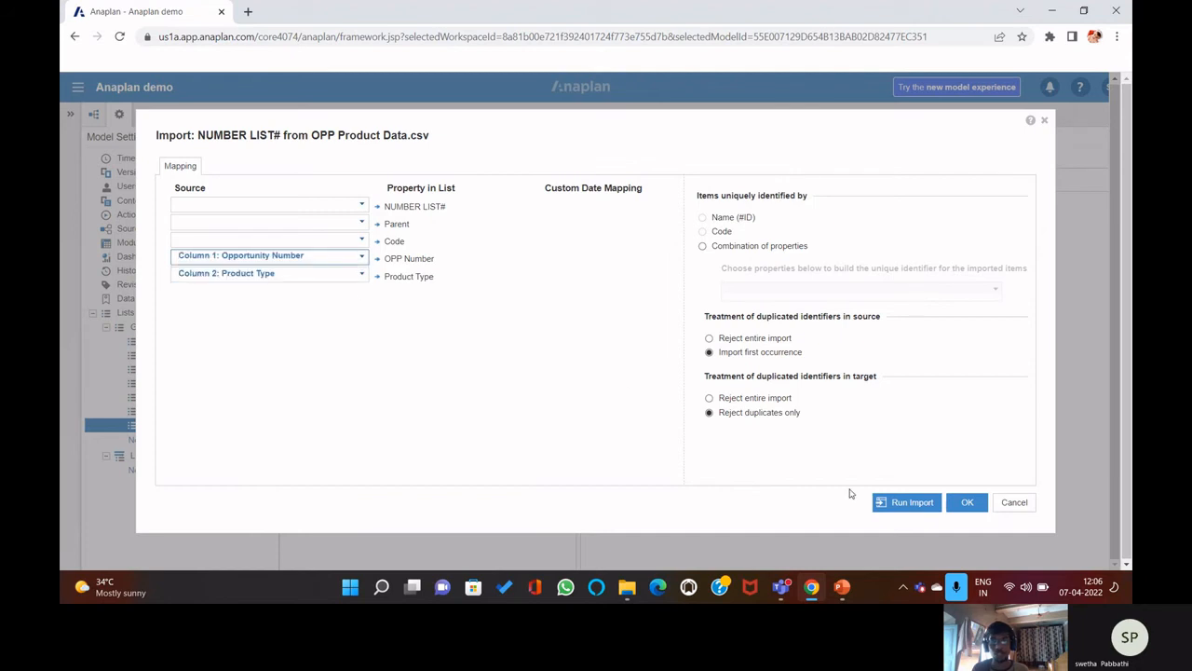
{"action": "left_click", "coordinate": [913, 509]}
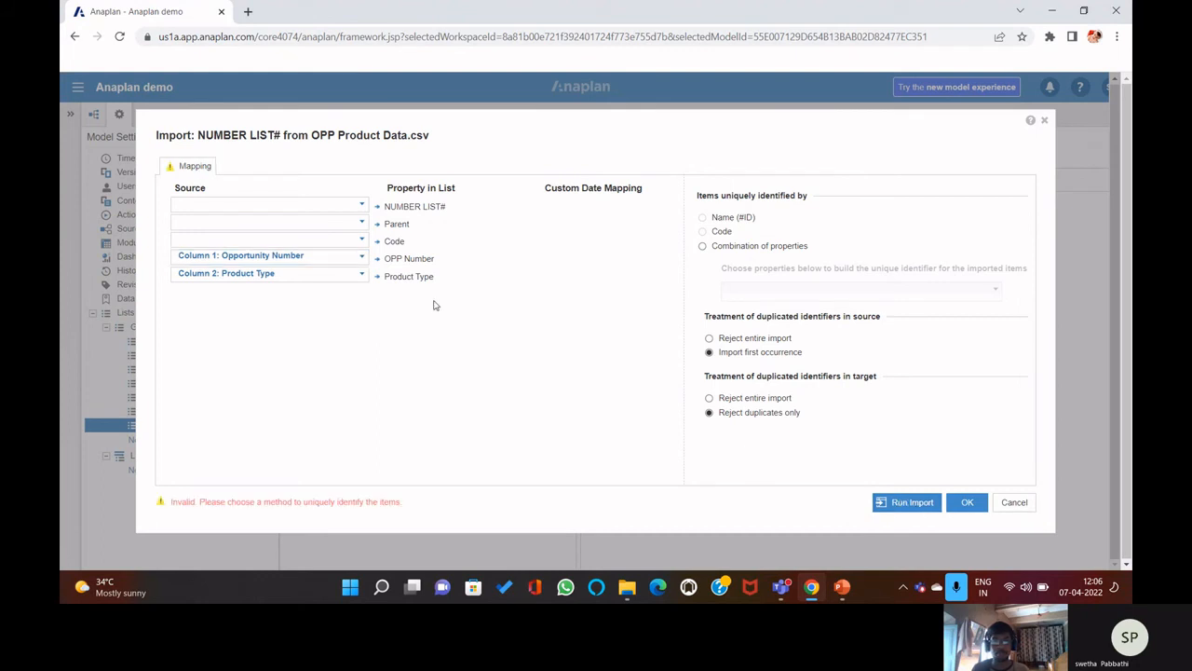
- Check the source column options for OPP Number and Code, and cancel the import
{"action": "left_click", "coordinate": [362, 258]}
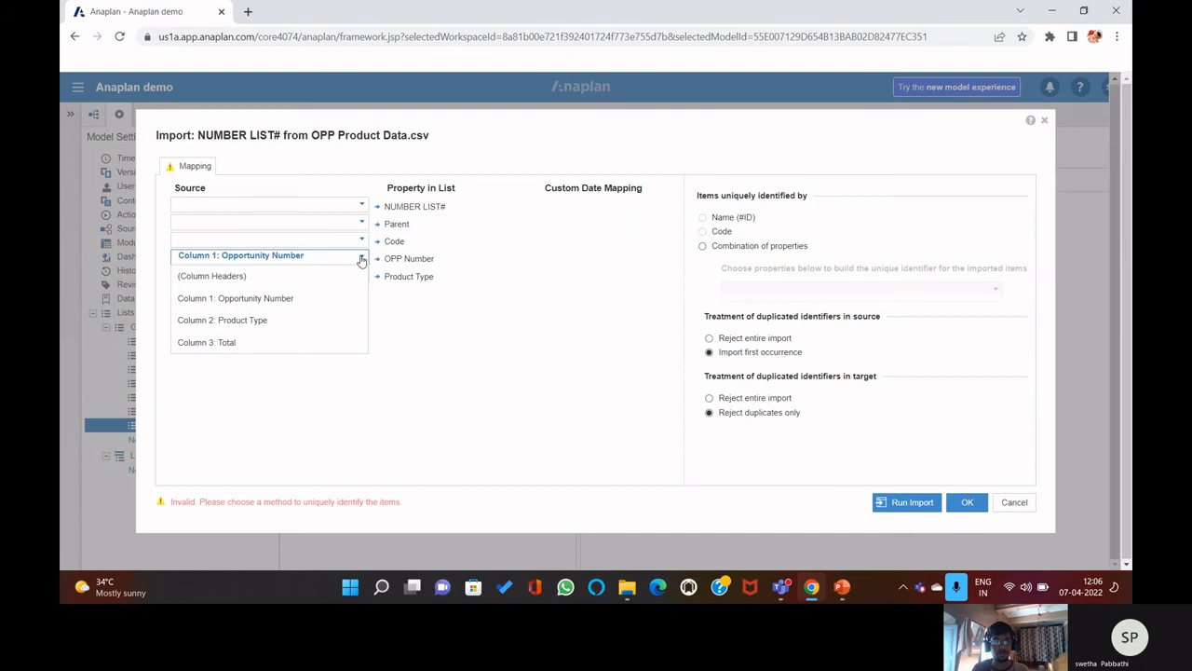
{"action": "left_click", "coordinate": [361, 260]}
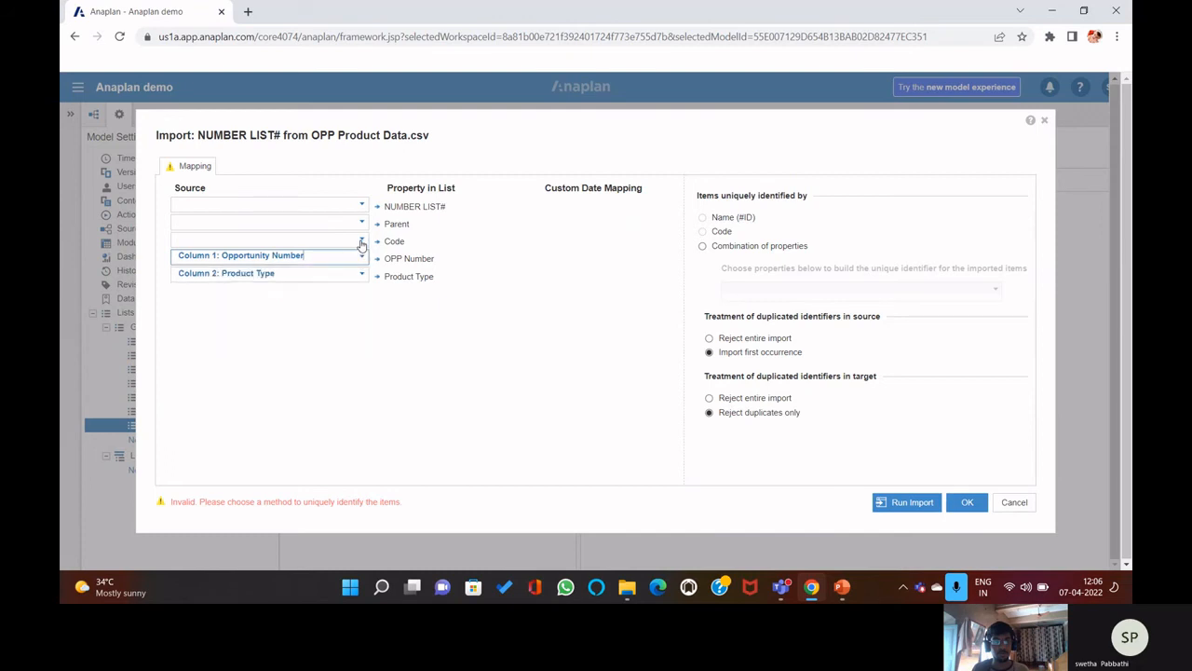
{"action": "left_click", "coordinate": [361, 242]}
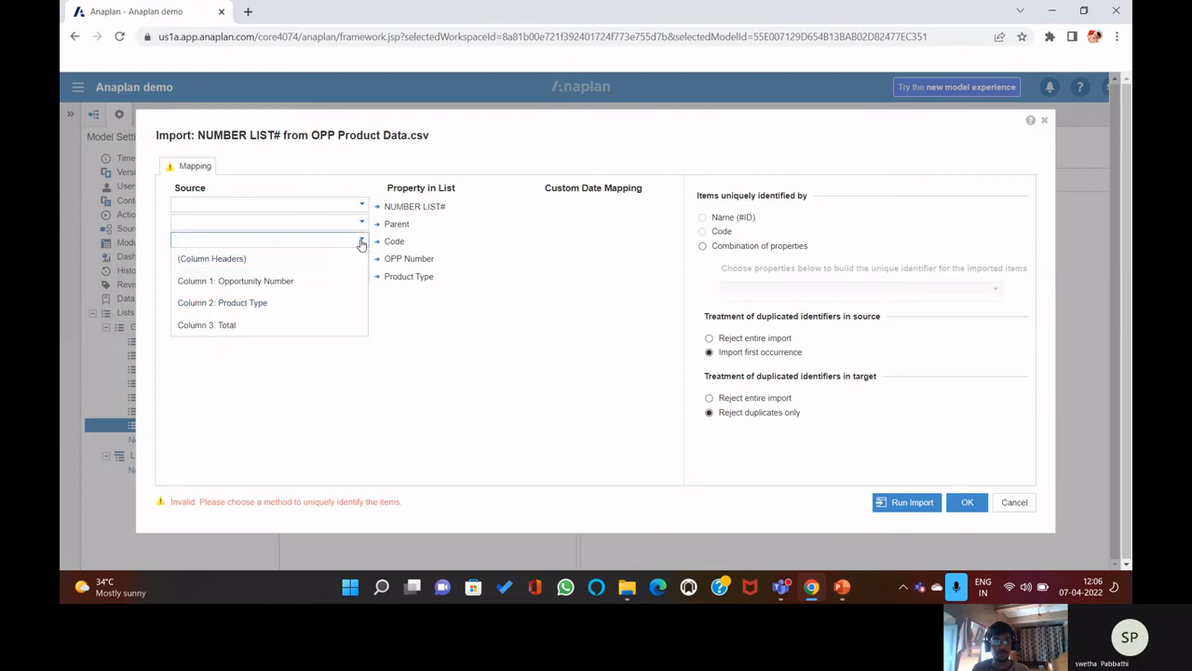
{"action": "left_click", "coordinate": [361, 242]}
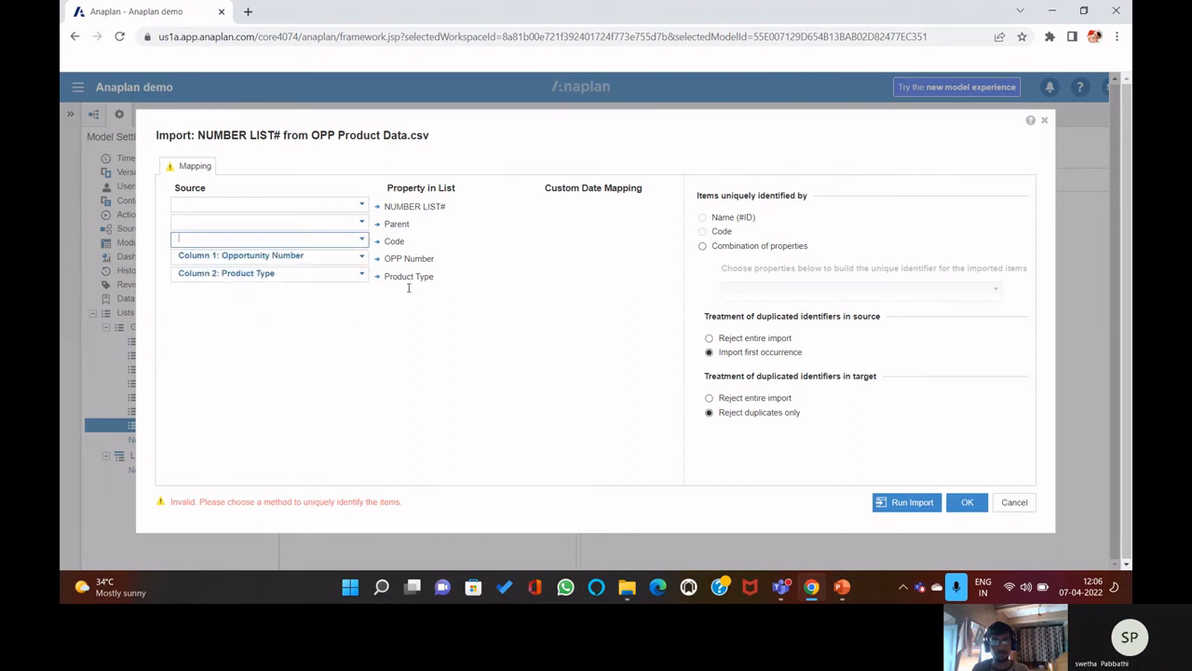
{"action": "left_click", "coordinate": [1018, 510]}
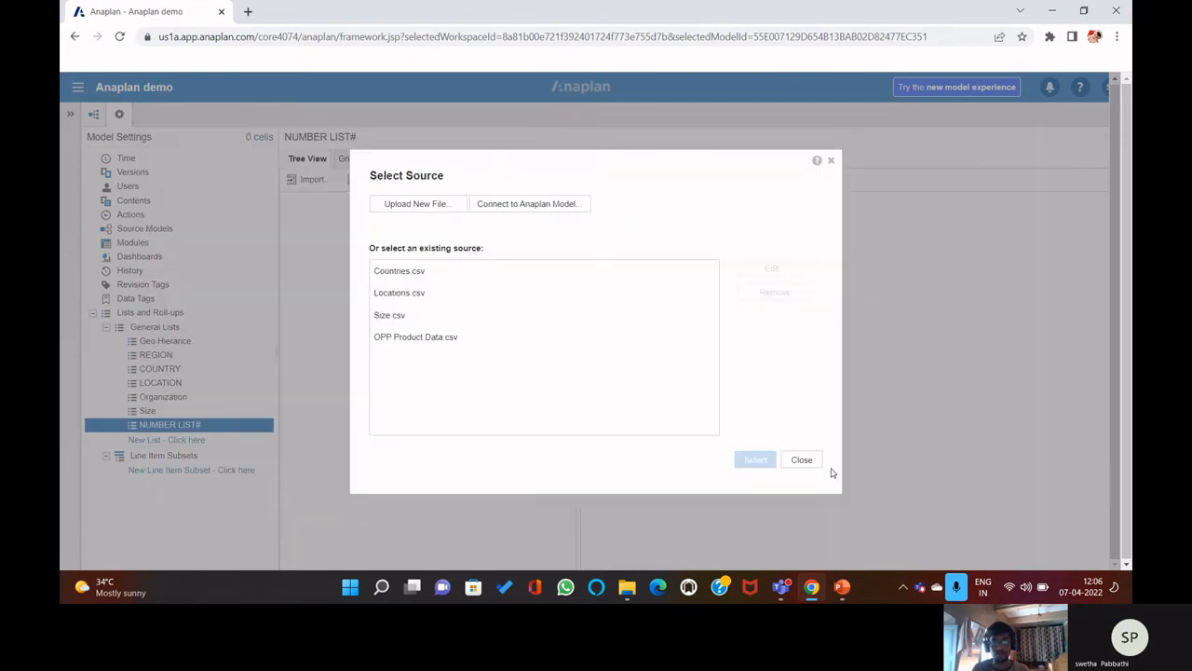
{"action": "left_click", "coordinate": [807, 460]}
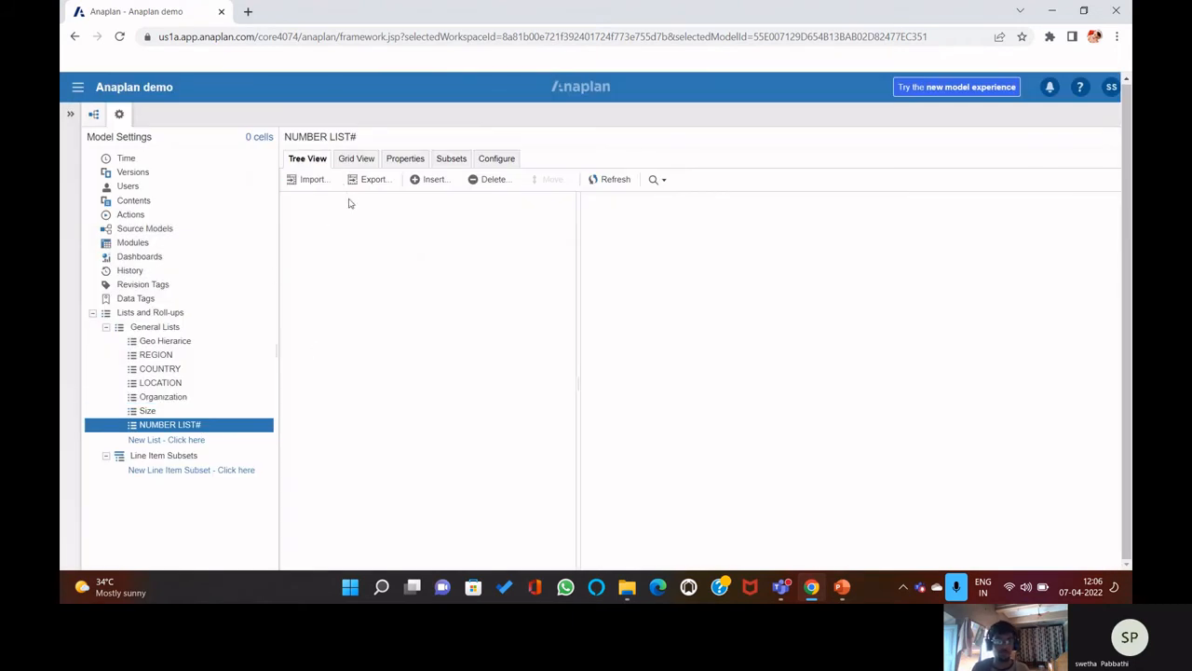
- Review the properties and configuration of NUMBER LIST# and its row in the General Lists overview
{"action": "left_click", "coordinate": [343, 158]}
{"action": "left_click", "coordinate": [410, 160]}
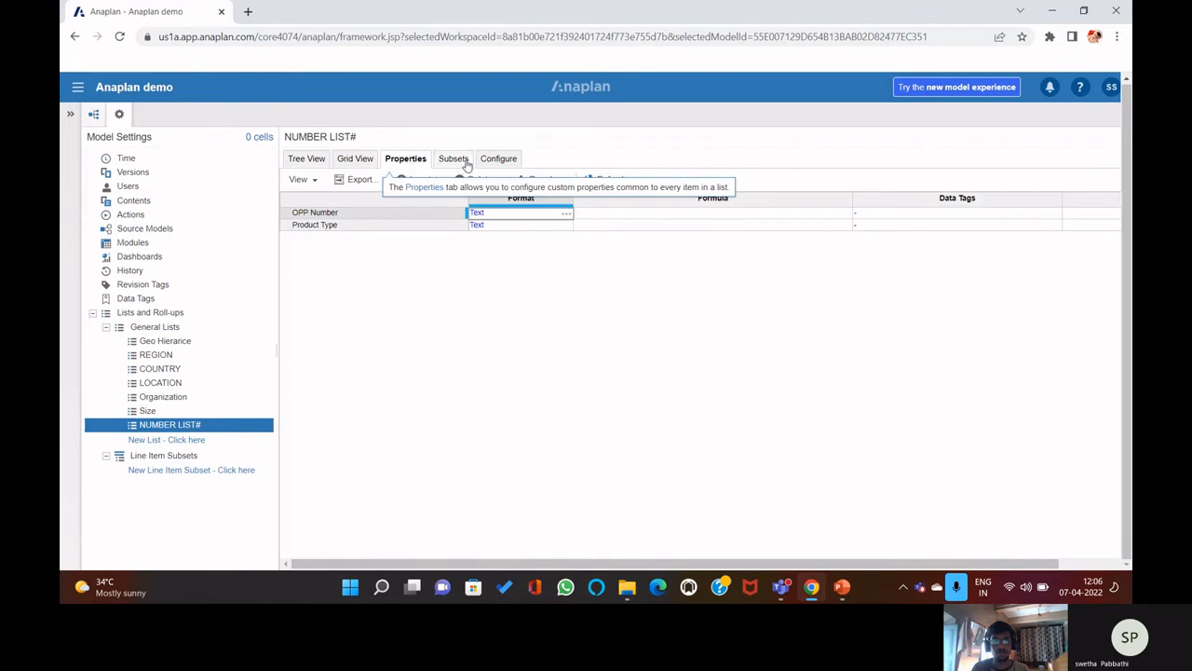
{"action": "left_click", "coordinate": [498, 159]}
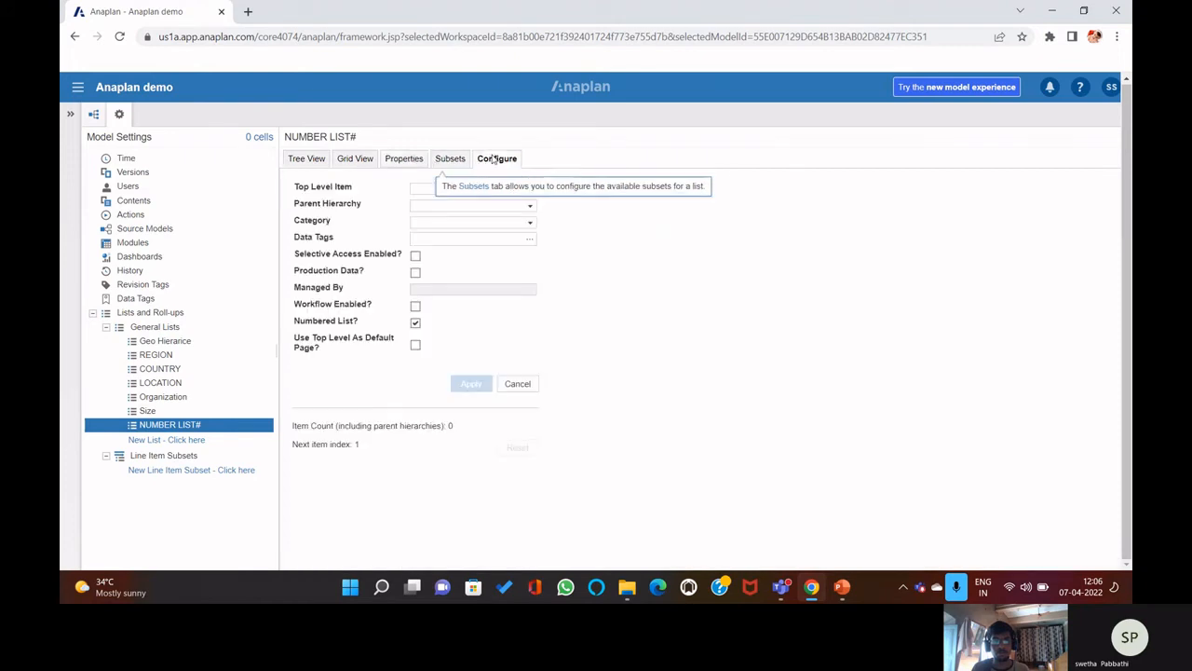
{"action": "left_click", "coordinate": [306, 158]}
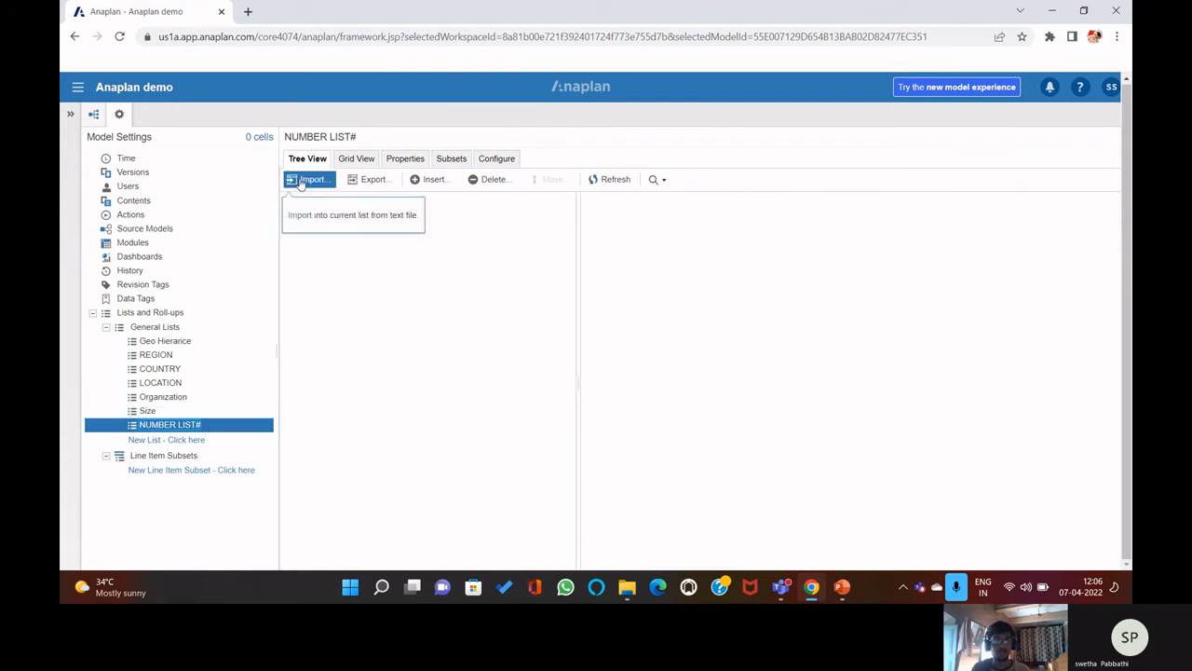
{"action": "left_click", "coordinate": [160, 329]}
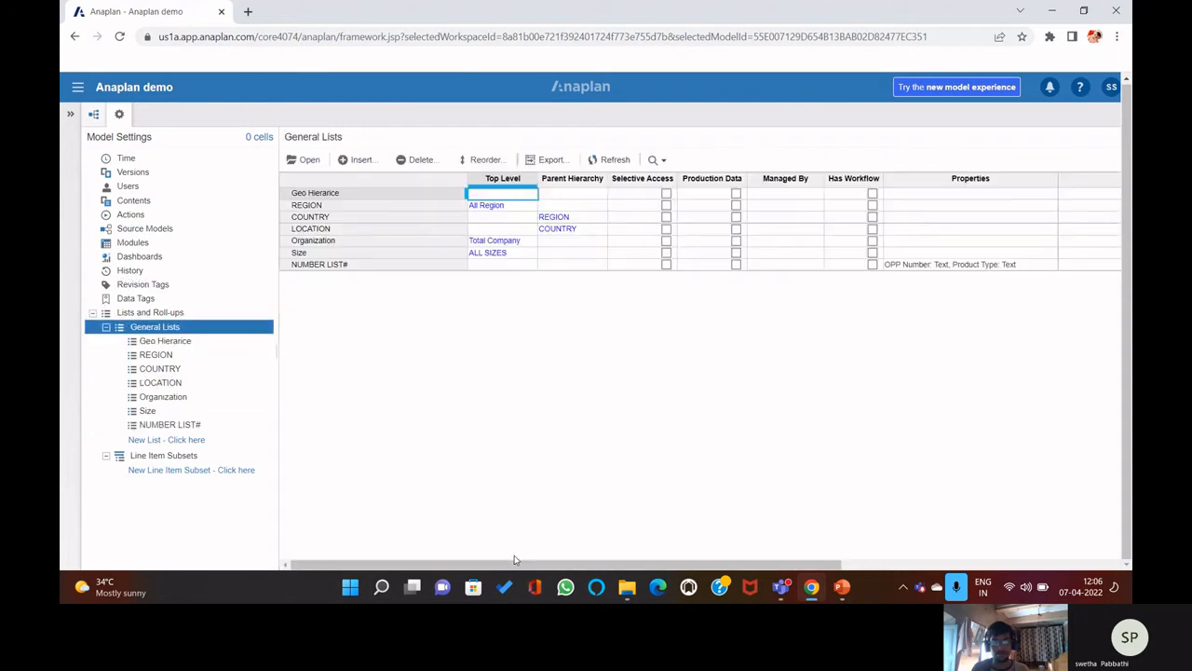
{"action": "left_click_drag", "start_coordinate": [526, 566], "coordinate": [597, 566]}
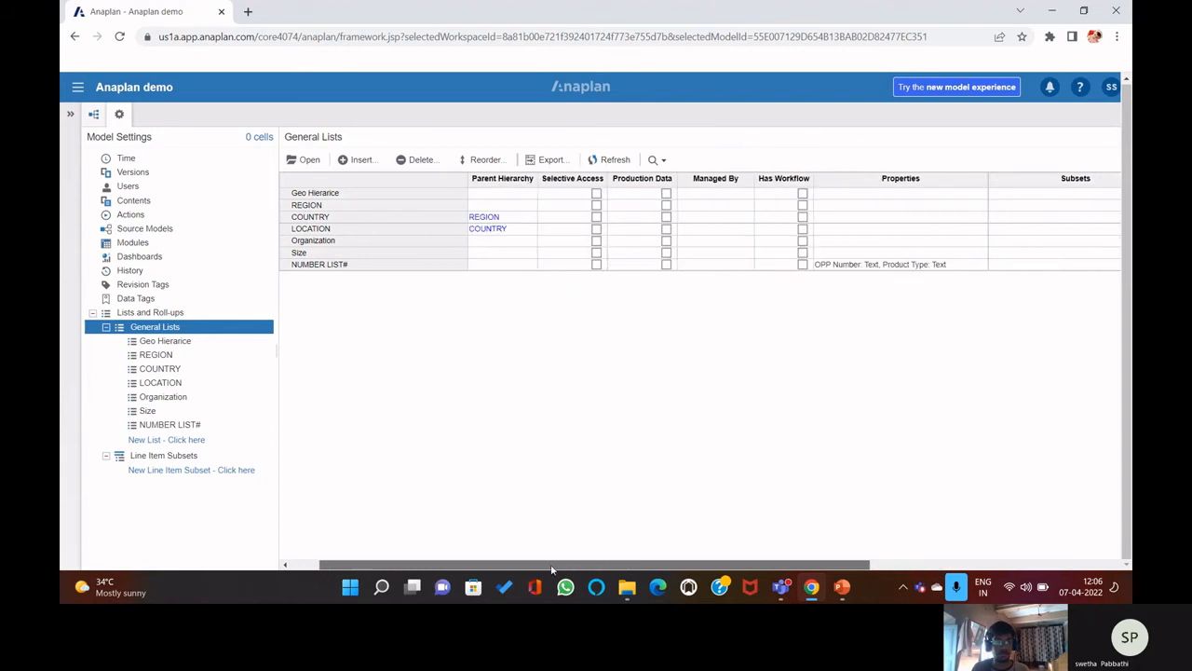
{"action": "left_click", "coordinate": [251, 424]}
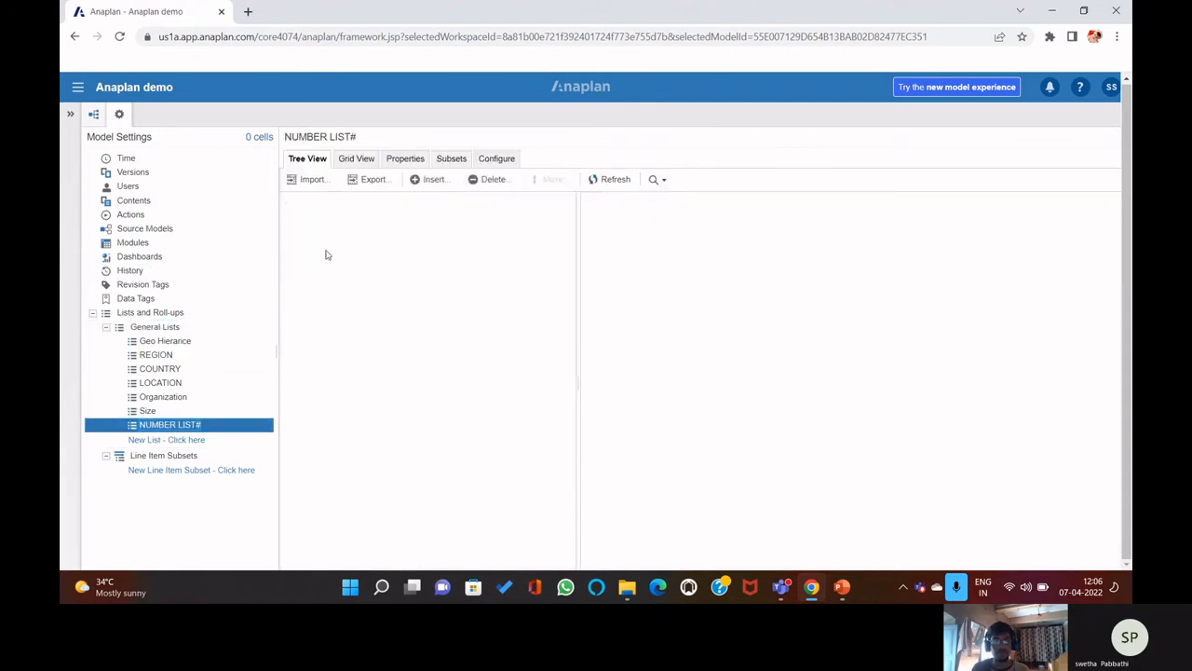
- Start an import into NUMBER LIST# from the existing source OPP Product Data.csv
{"action": "left_click", "coordinate": [312, 180]}
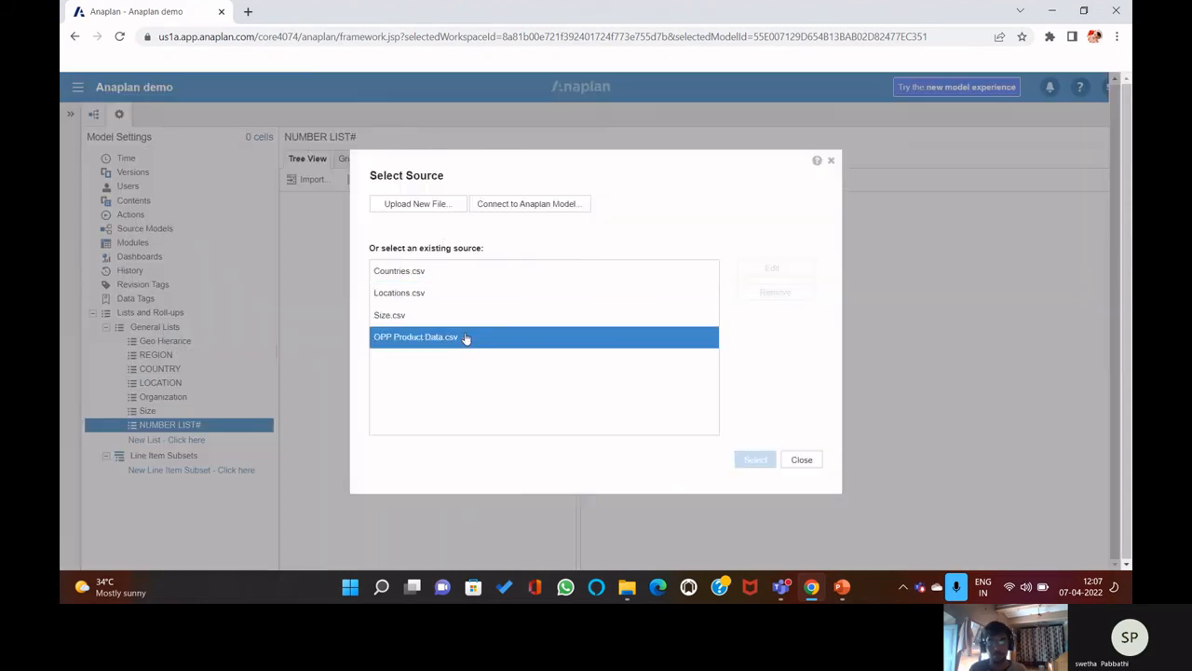
{"action": "left_click", "coordinate": [468, 339]}
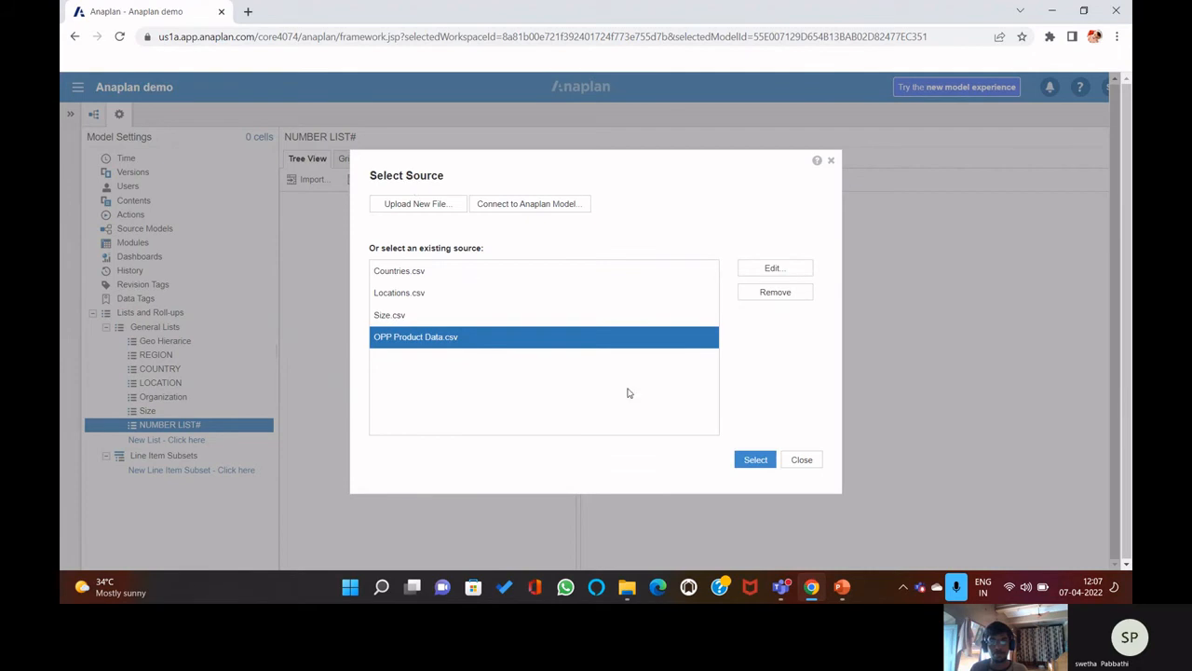
{"action": "left_click", "coordinate": [753, 461]}
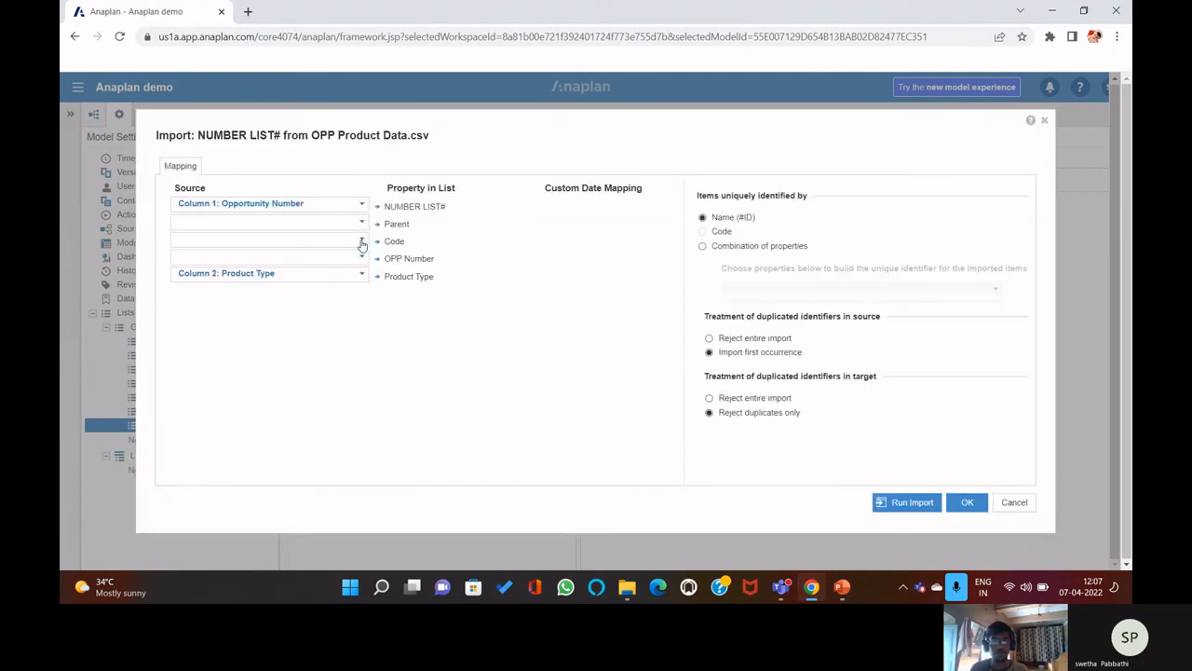
- Clear the source column mapped to NUMBER LIST# and map Column 1: Opportunity Number to the OPP Number property
{"action": "left_click", "coordinate": [328, 204]}
{"action": "key", "text": "BackSpace"}
{"action": "key", "text": "BackSpace"}
{"action": "key", "text": "BackSpace"}
{"action": "key", "text": "BackSpace"}
{"action": "key", "text": "BackSpace"}
{"action": "key", "text": "BackSpace"}
{"action": "key", "text": "BackSpace"}
{"action": "key", "text": "BackSpace"}
{"action": "key", "text": "BackSpace"}
{"action": "key", "text": "BackSpace"}
{"action": "key", "text": "BackSpace"}
{"action": "key", "text": "BackSpace"}
{"action": "key", "text": "BackSpace"}
{"action": "key", "text": "BackSpace"}
{"action": "key", "text": "BackSpace"}
{"action": "key", "text": "BackSpace"}
{"action": "key", "text": "BackSpace"}
{"action": "key", "text": "BackSpace"}
{"action": "key", "text": "BackSpace"}
{"action": "key", "text": "BackSpace"}
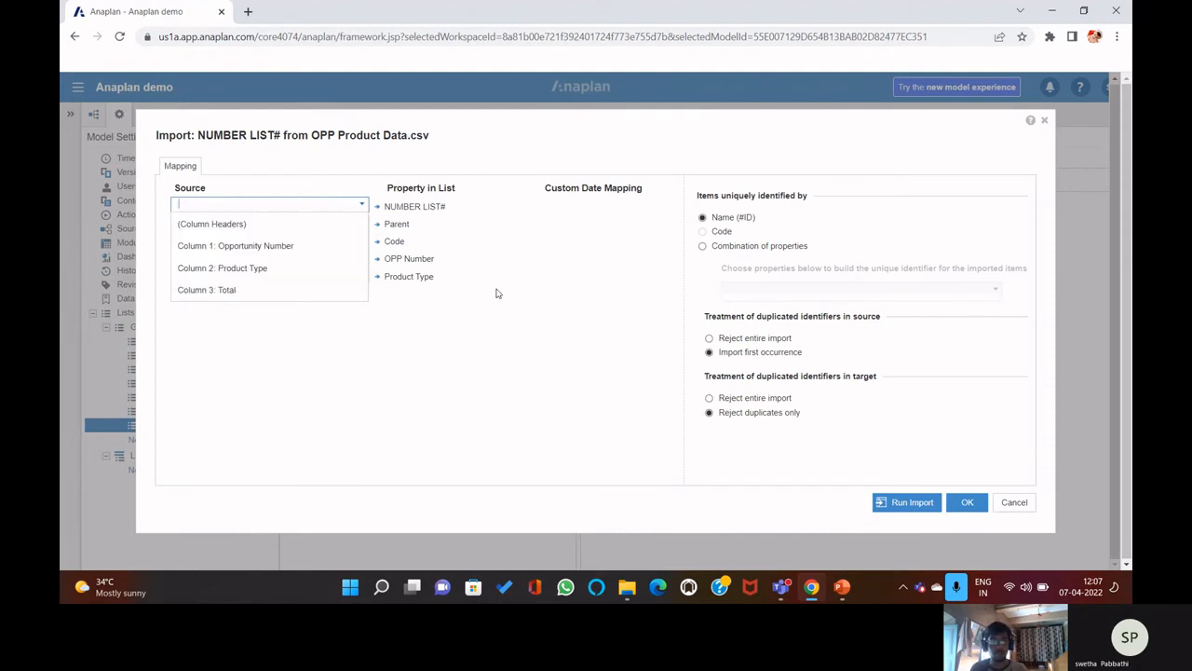
{"action": "left_click", "coordinate": [494, 330]}
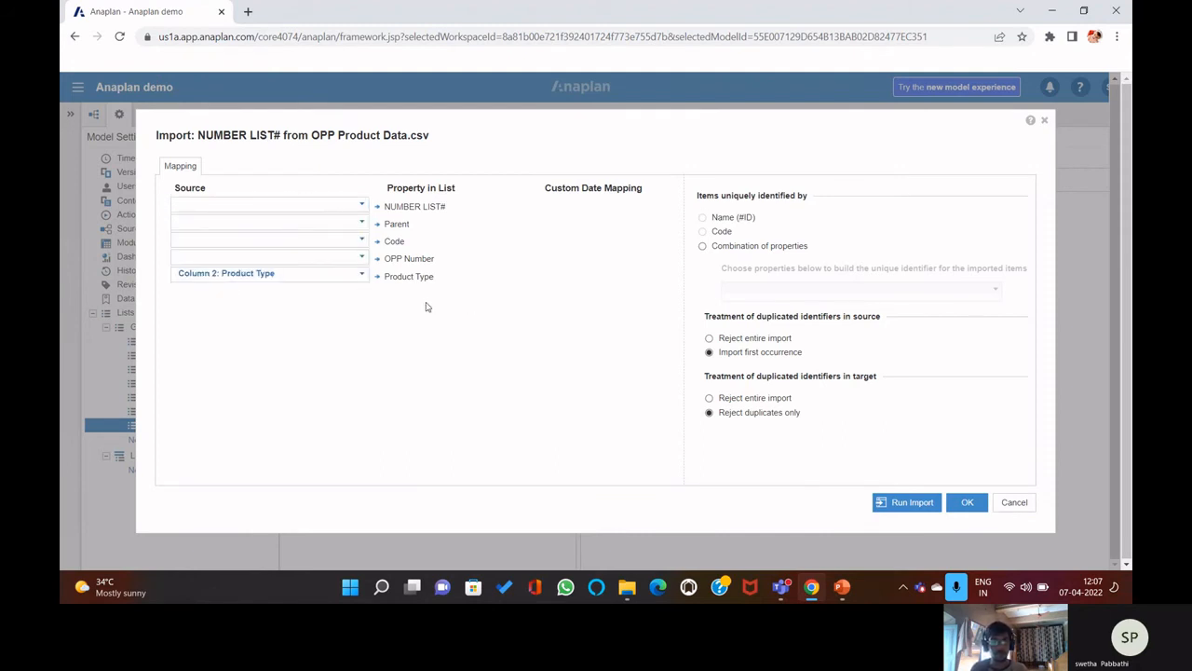
{"action": "left_click", "coordinate": [361, 258]}
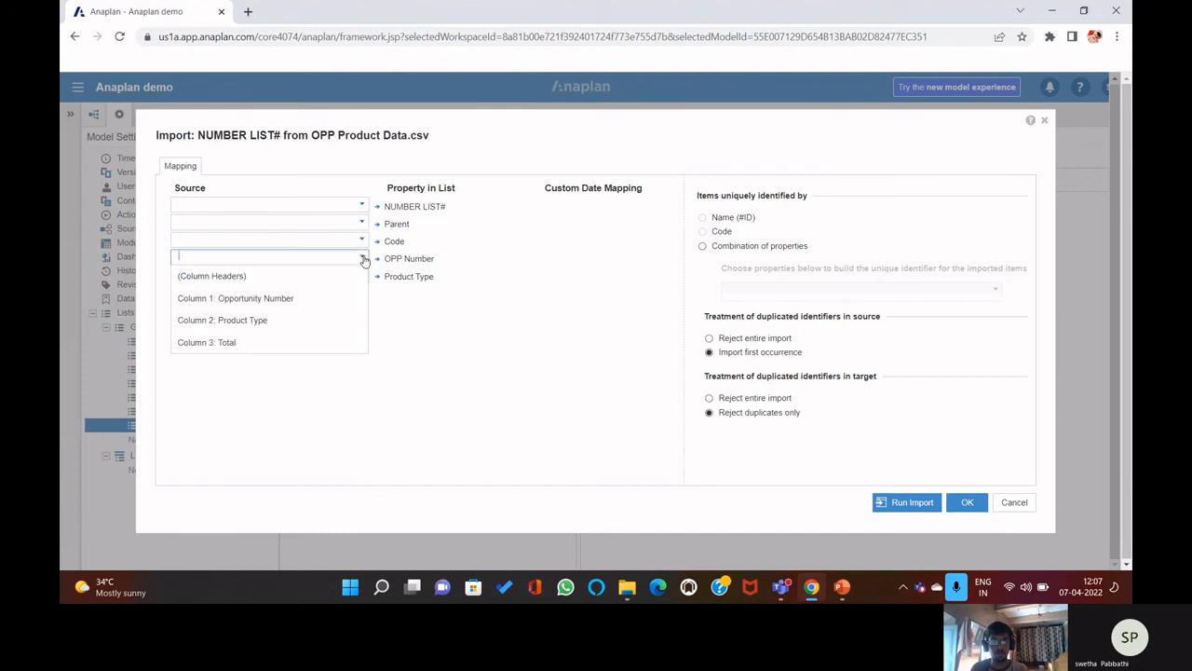
{"action": "left_click", "coordinate": [286, 300]}
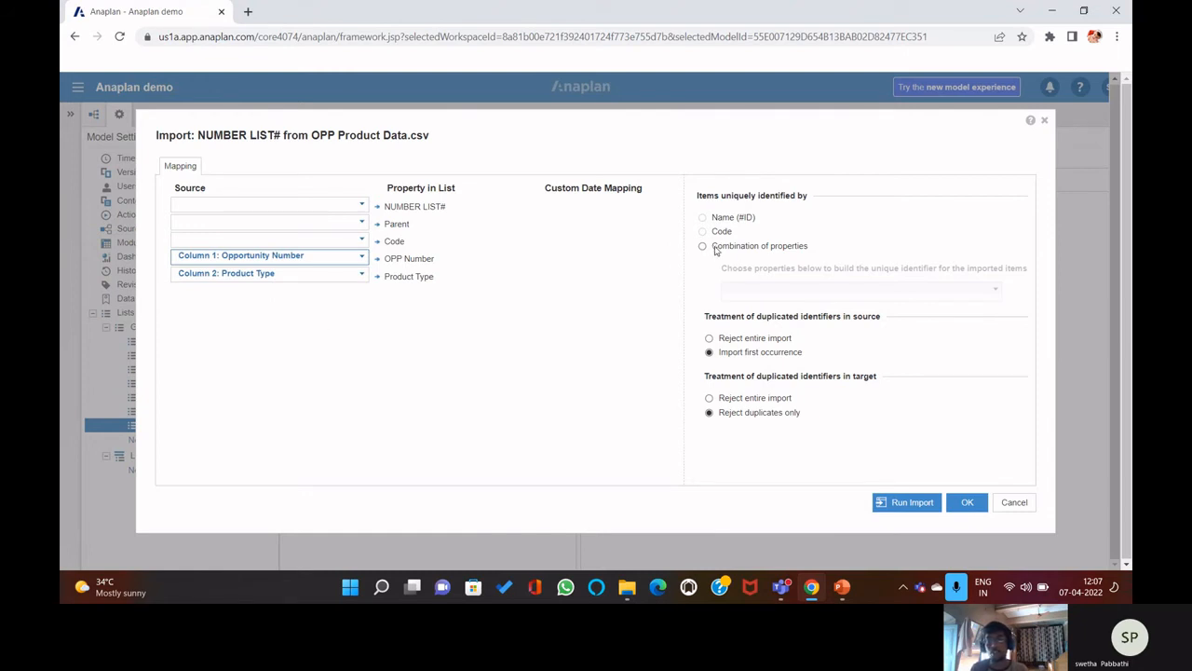
- Identify items uniquely by the combination of OPP Number and Product Type, run the import and dismiss the result summary
{"action": "left_click_drag", "start_coordinate": [715, 250], "coordinate": [711, 249]}
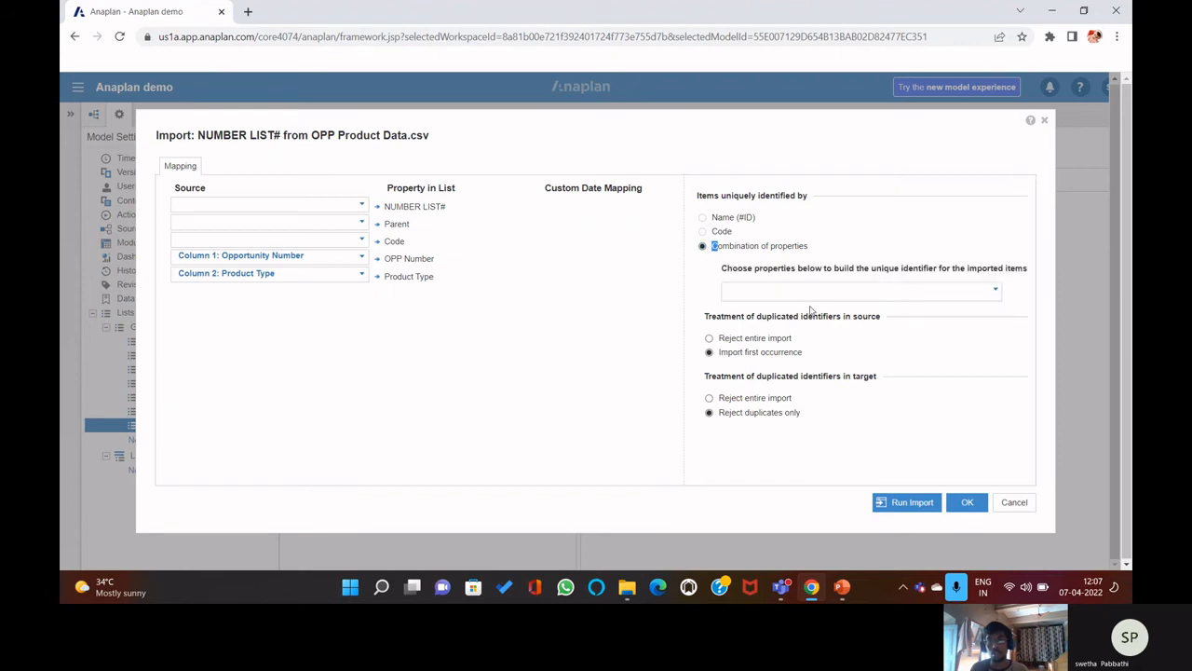
{"action": "left_click", "coordinate": [994, 292]}
{"action": "left_click", "coordinate": [792, 318]}
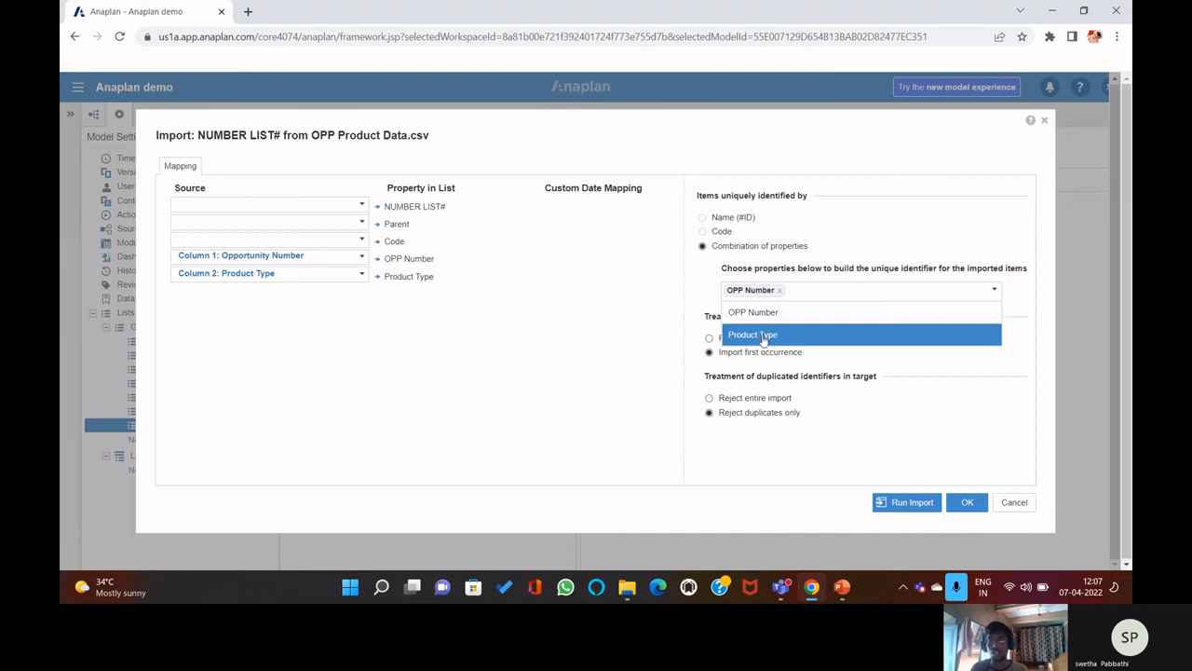
{"action": "left_click", "coordinate": [764, 337]}
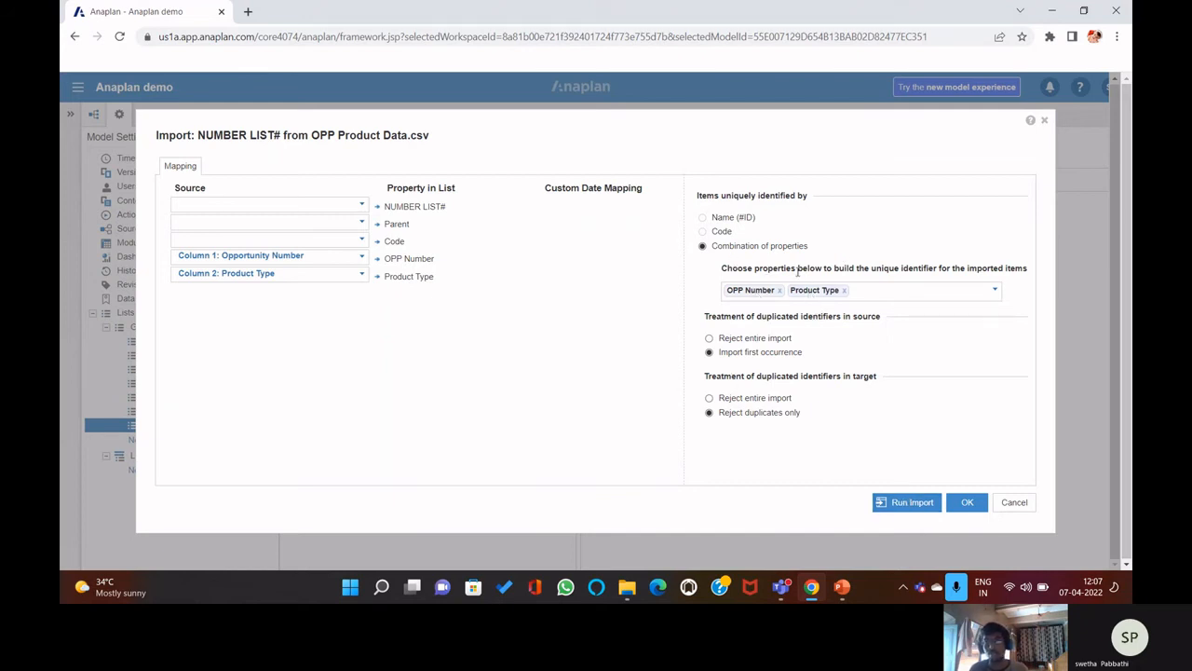
{"action": "left_click", "coordinate": [911, 502]}
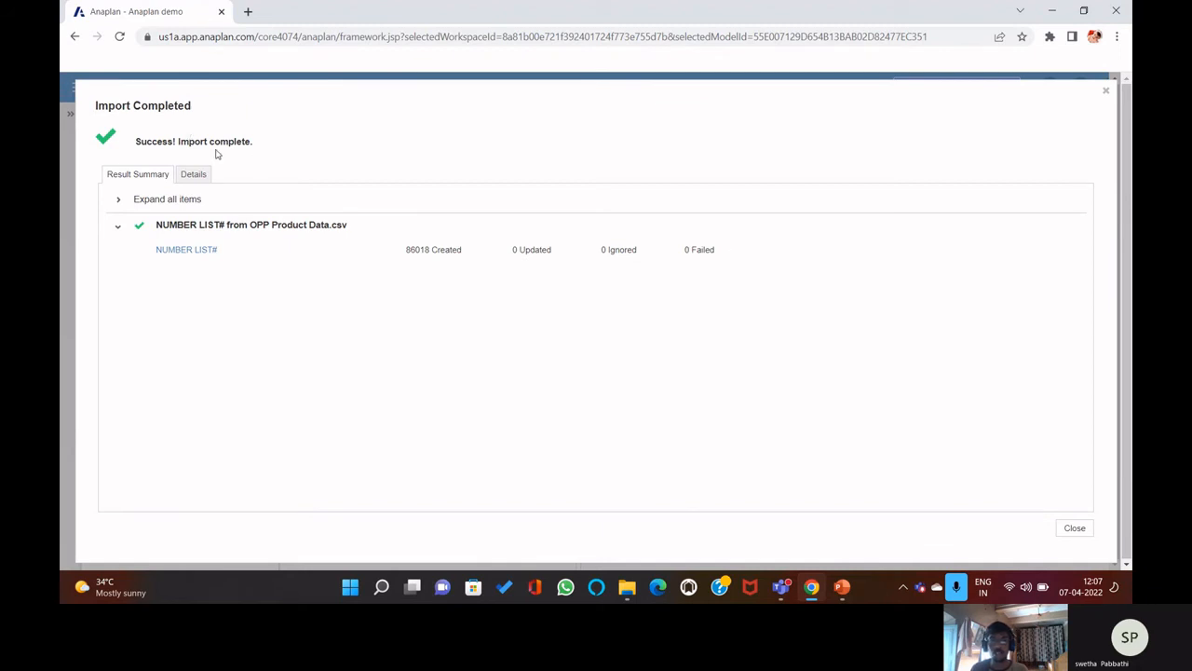
{"action": "left_click", "coordinate": [1073, 535]}
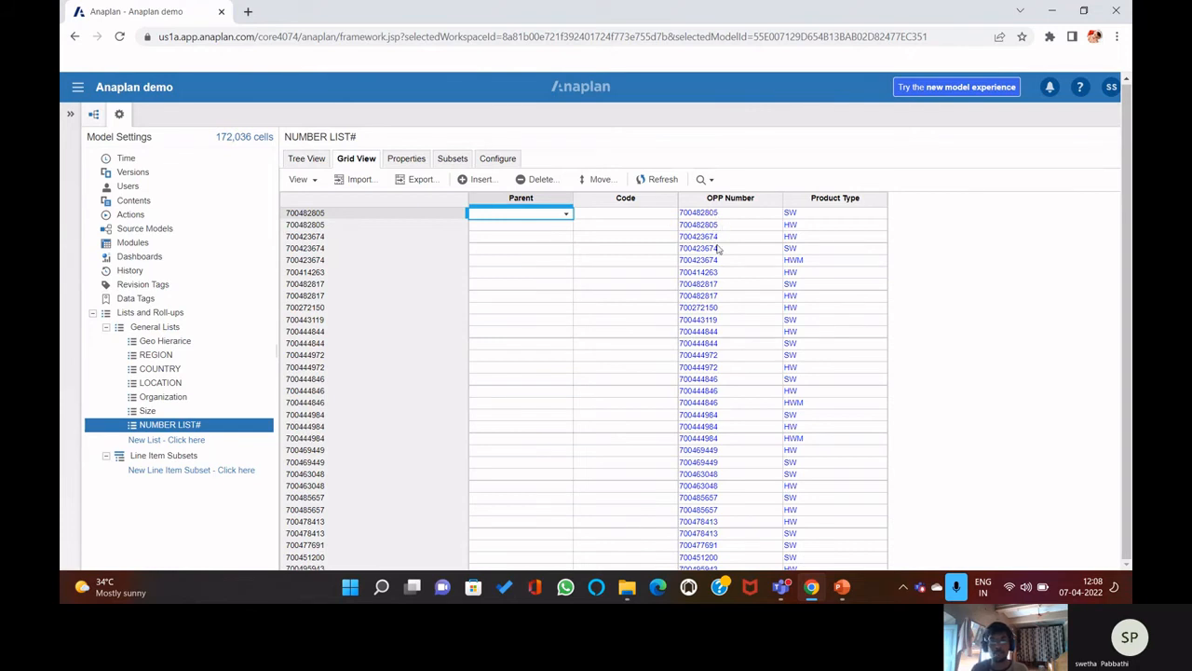
- Examine the imported items in the NUMBER LIST# grid and switch to PowerPoint to read the Types of Lists slide
{"action": "scroll", "coordinate": [470, 270], "scroll_direction": "down", "scroll_amount": 3}
{"action": "scroll", "coordinate": [473, 299], "scroll_direction": "down", "scroll_amount": 10}
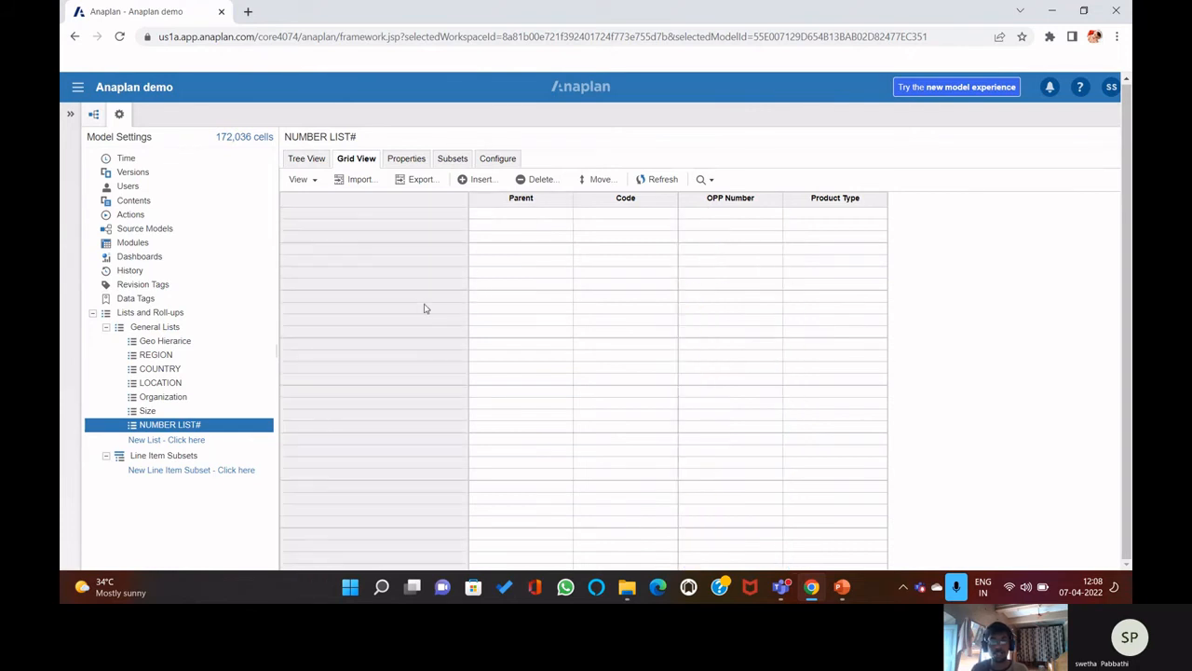
{"action": "scroll", "coordinate": [458, 343], "scroll_direction": "down", "scroll_amount": 5}
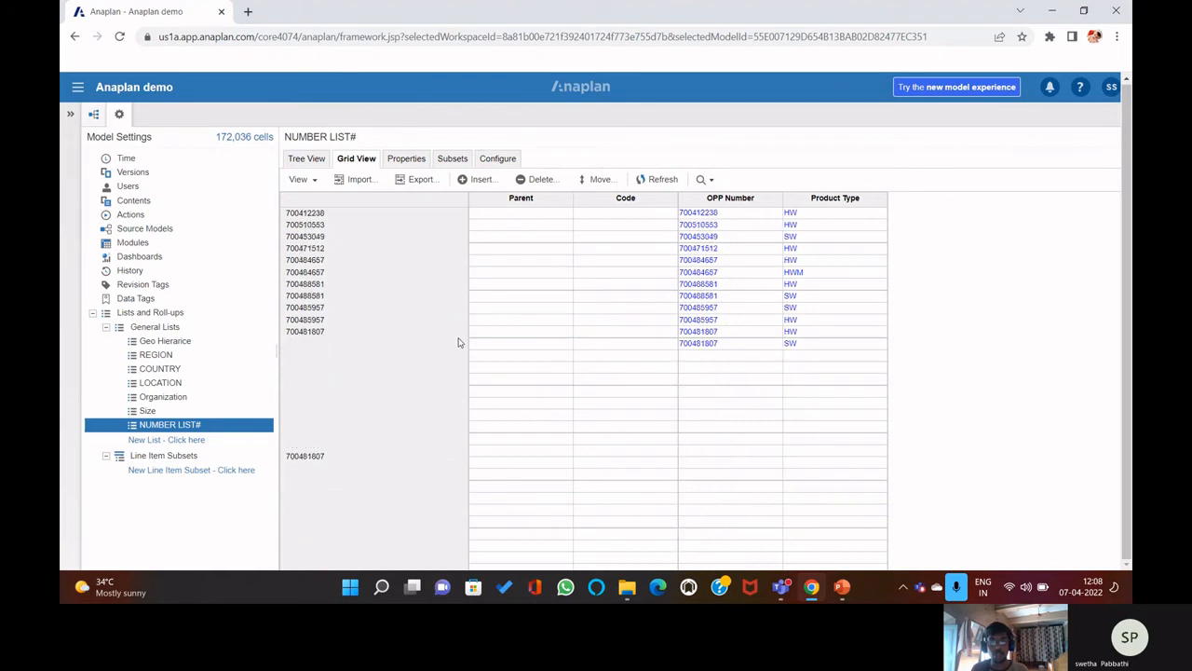
{"action": "scroll", "coordinate": [512, 327], "scroll_direction": "up", "scroll_amount": 5}
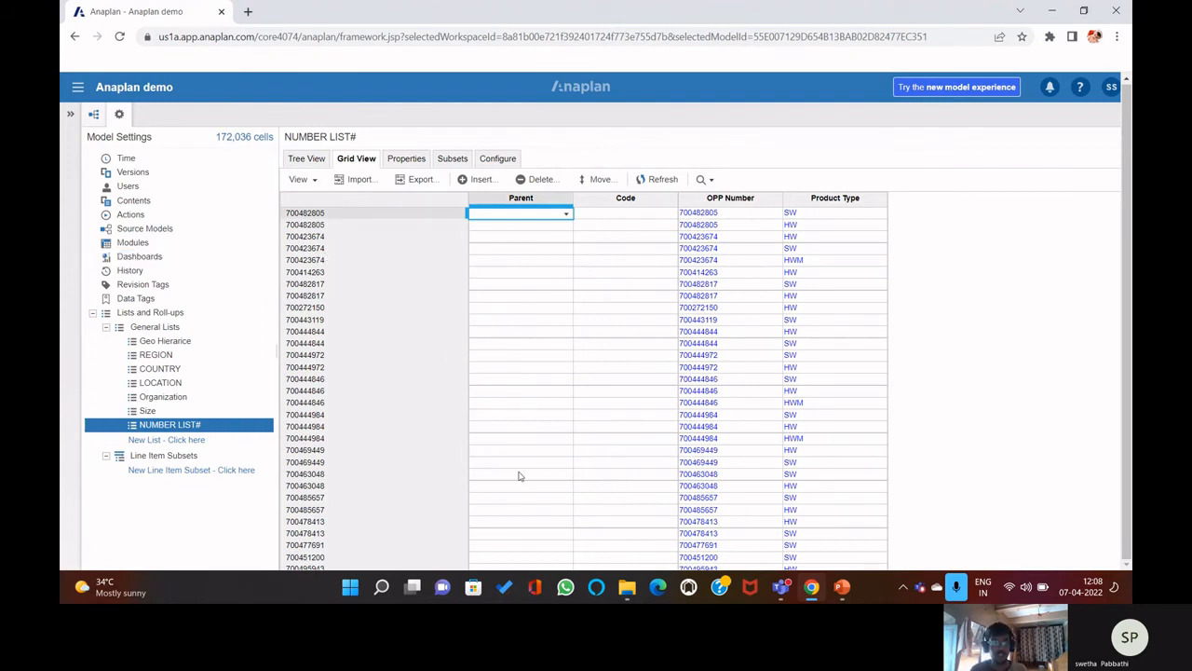
{"action": "left_click", "coordinate": [841, 587]}
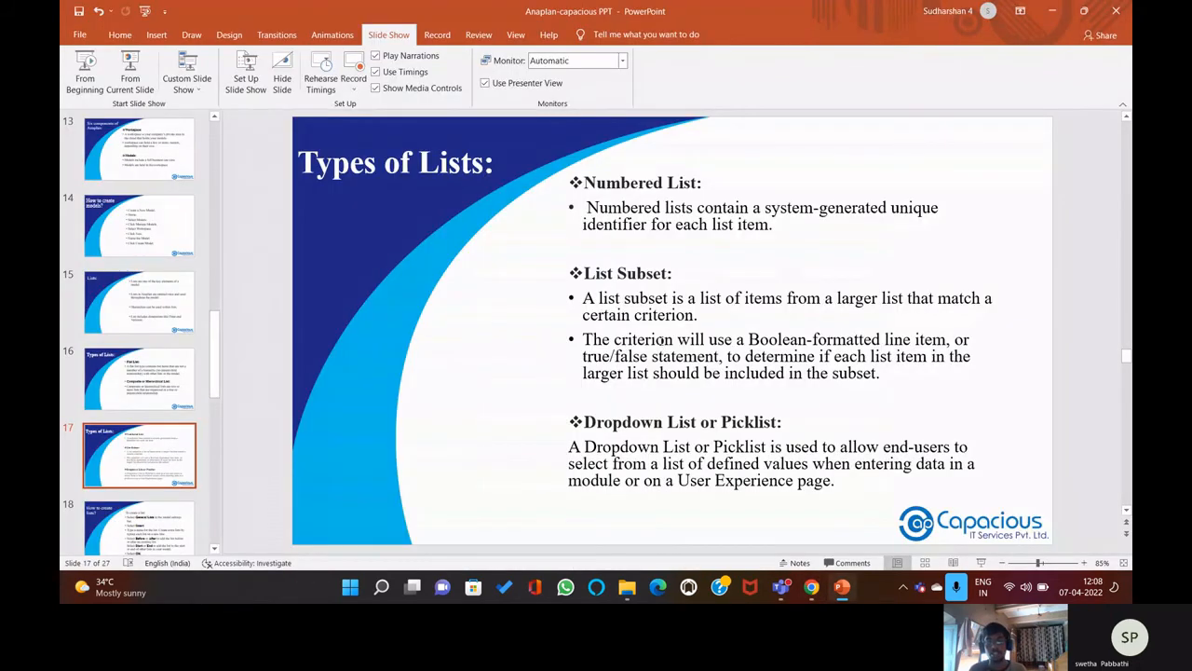
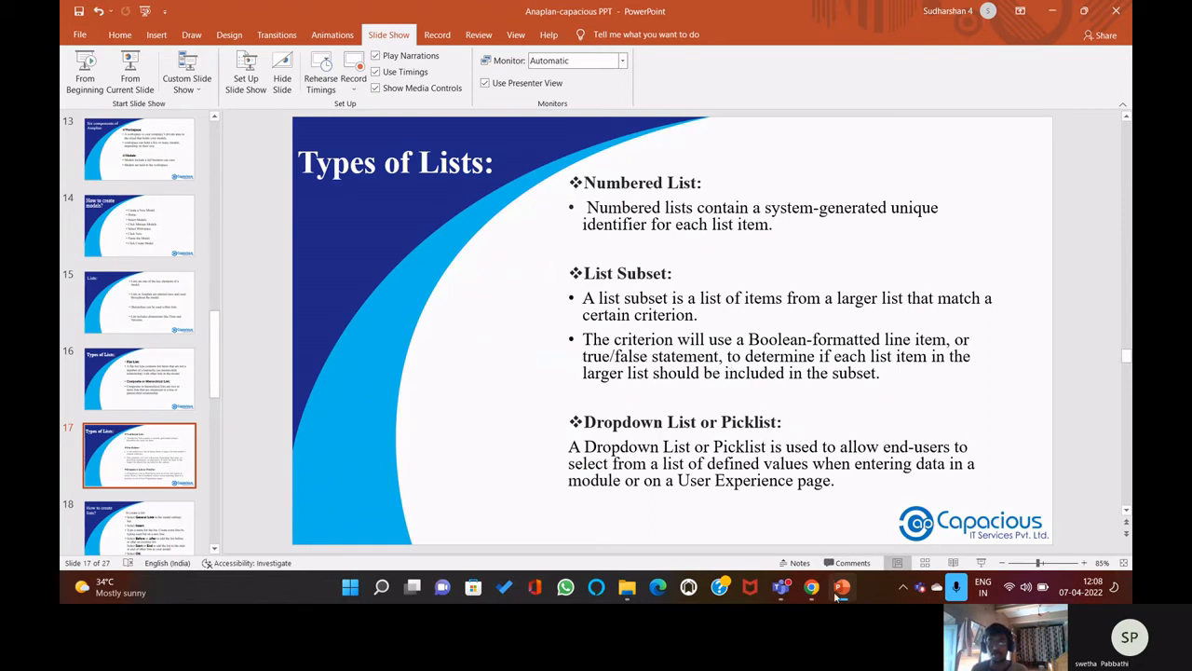
- Switch back to Anaplan in Chrome and create a general list named Departments
{"action": "left_click", "coordinate": [812, 587]}
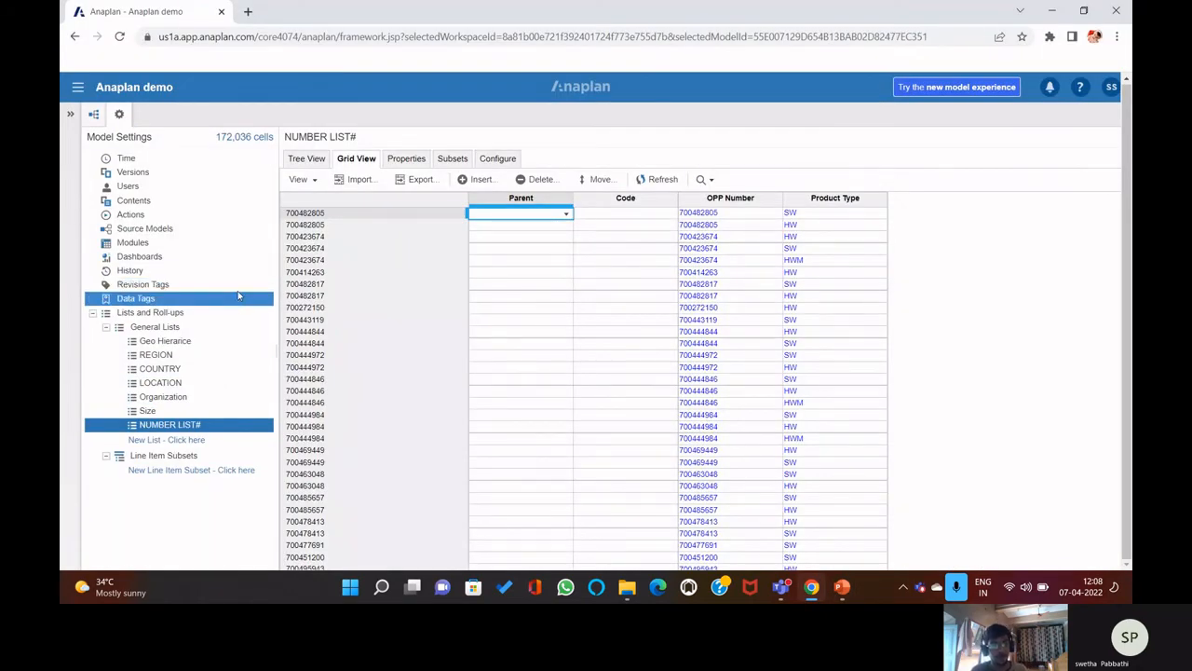
{"action": "left_click", "coordinate": [186, 439]}
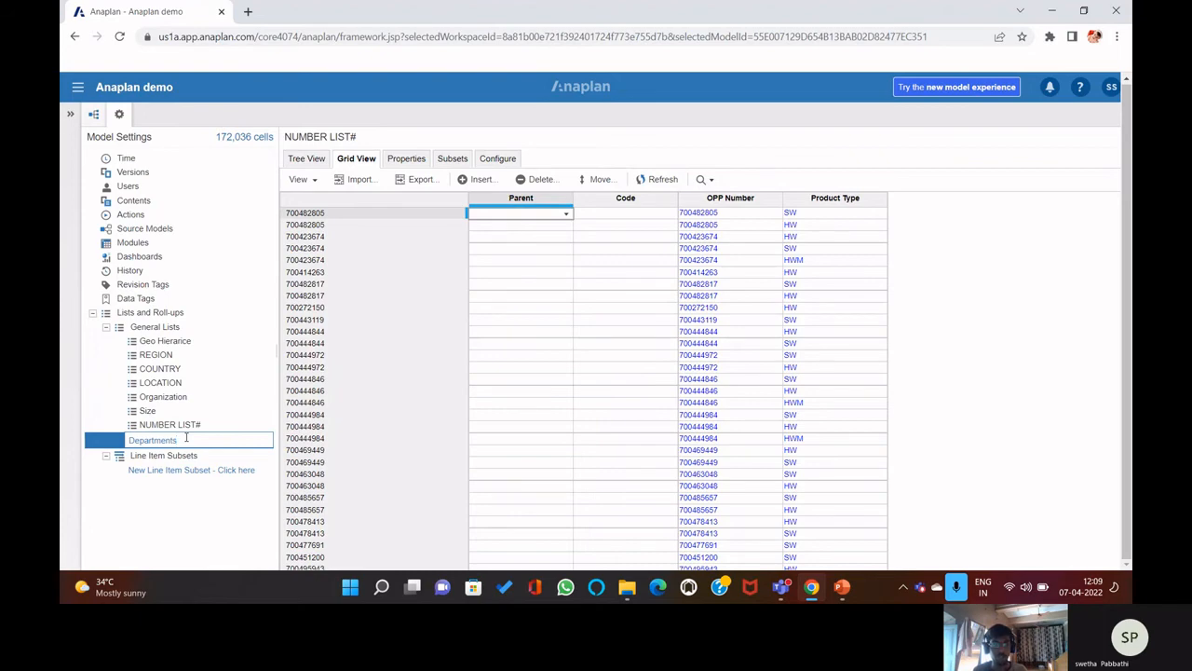
{"action": "key", "text": "Return"}
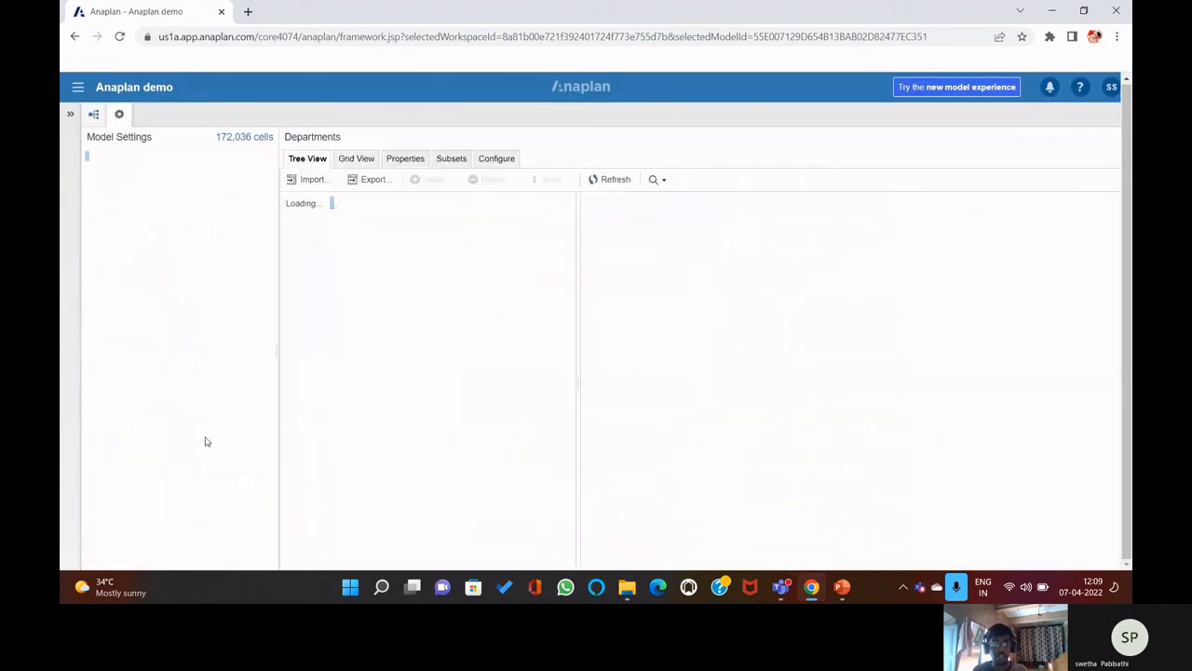
{"action": "left_click", "coordinate": [187, 450]}
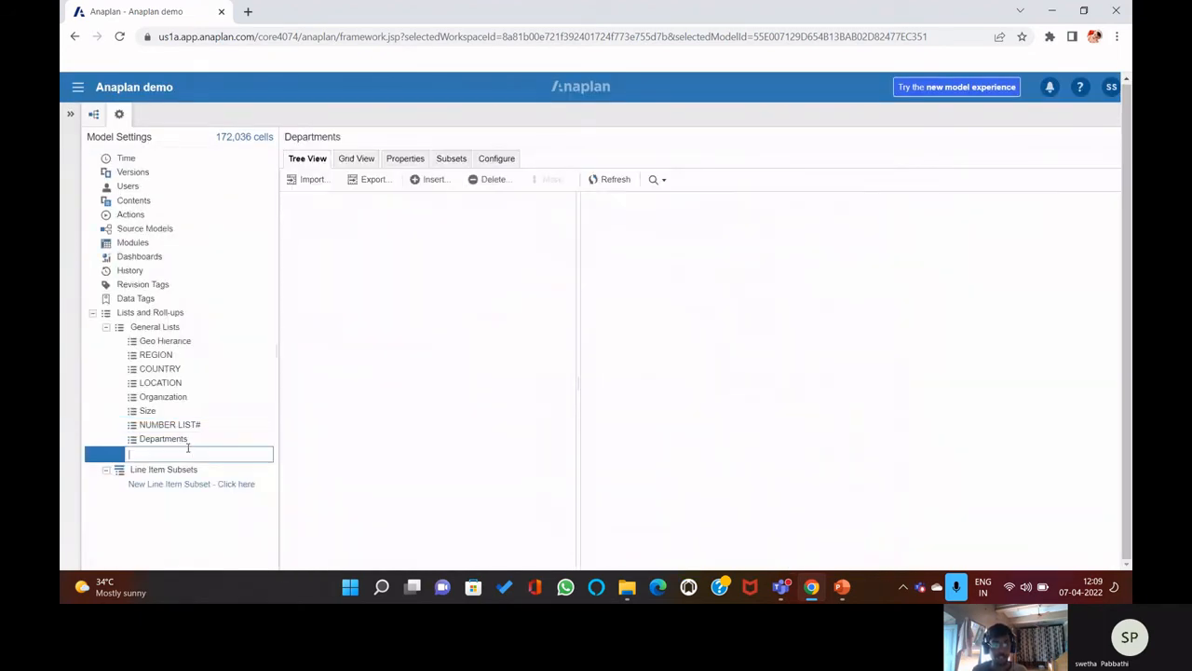
{"action": "type", "text": "Empl"}
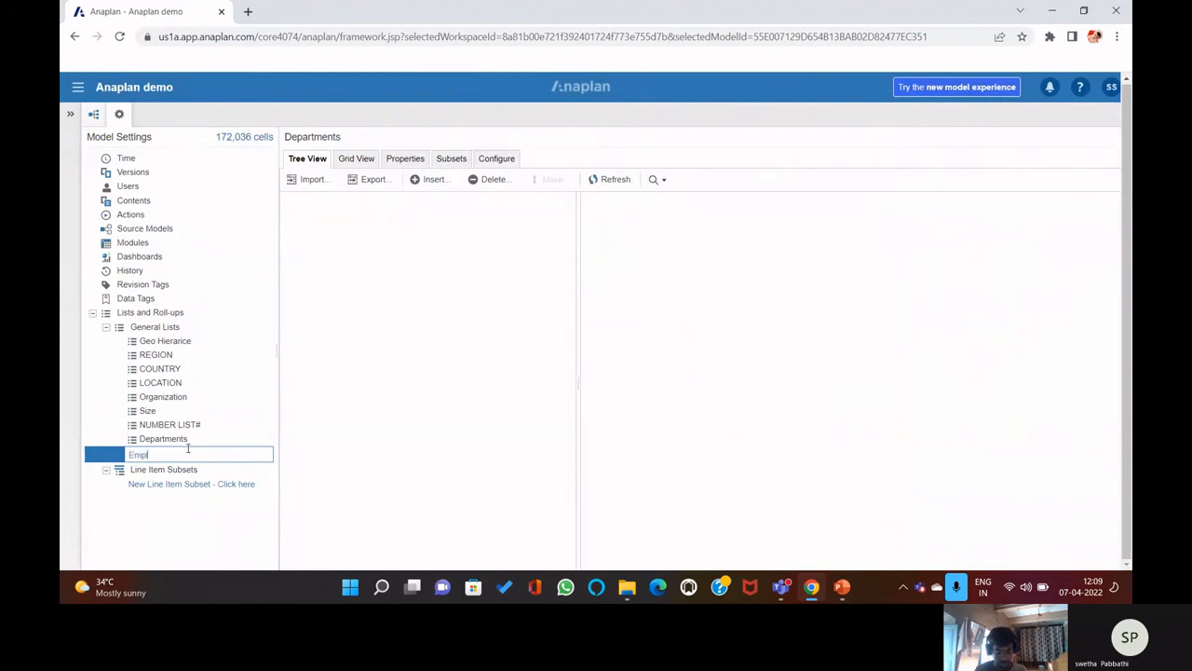
{"action": "type", "text": "oy"}
{"action": "key", "text": "BackSpace"}
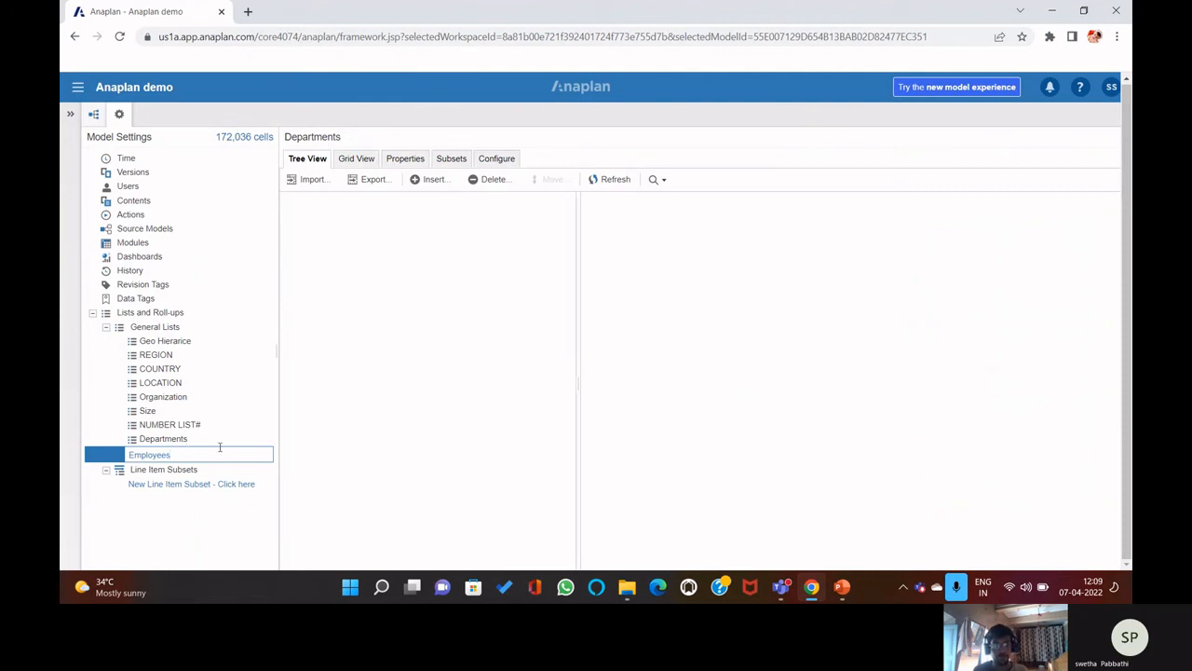
{"action": "key", "text": "Escape"}
- Create a general list named Employees below Departments
{"action": "left_click", "coordinate": [205, 454]}
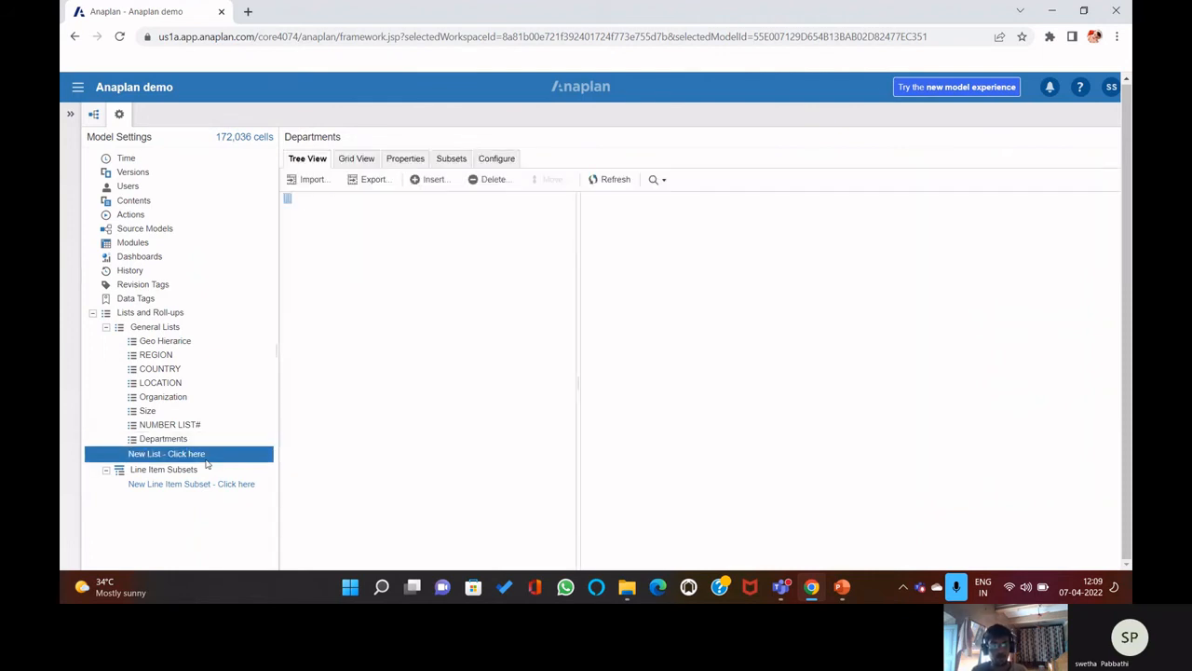
{"action": "type", "text": "E"}
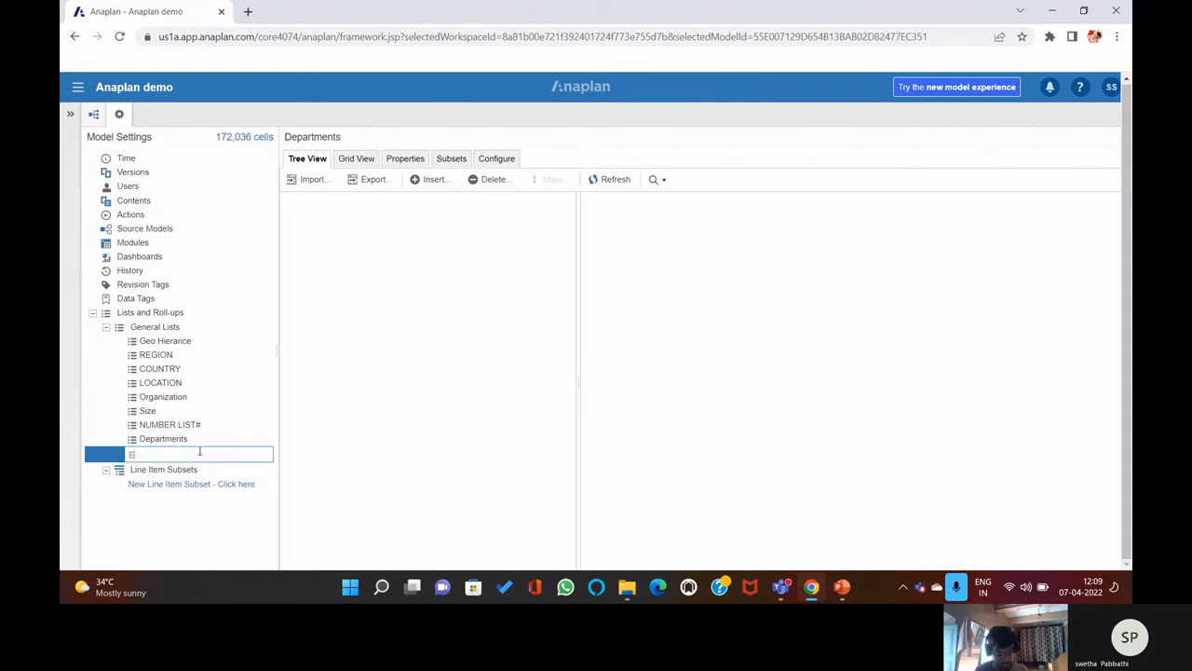
{"action": "type", "text": "mployee"}
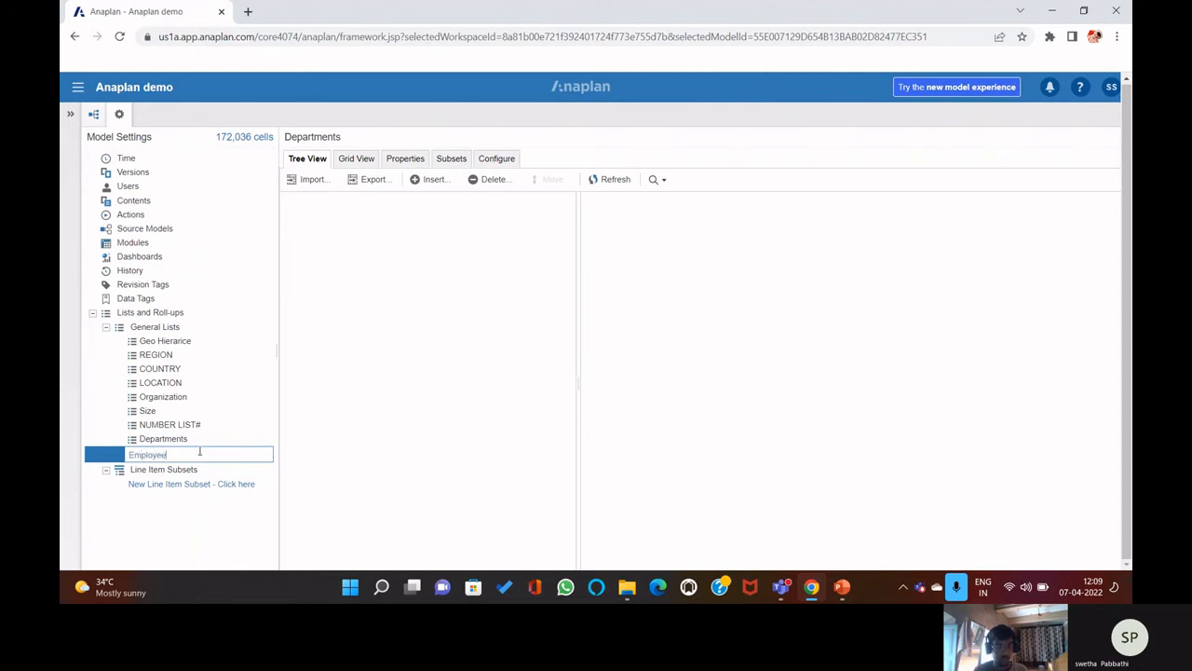
{"action": "type", "text": "s"}
{"action": "key", "text": "Return"}
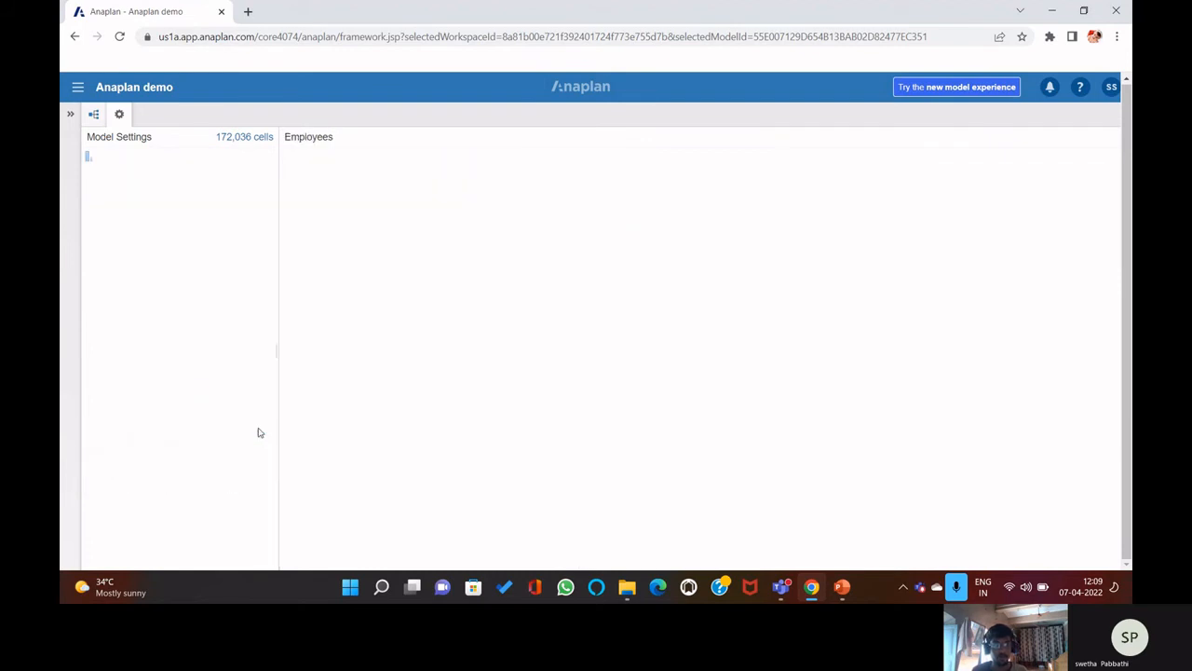
{"action": "left_click", "coordinate": [183, 439]}
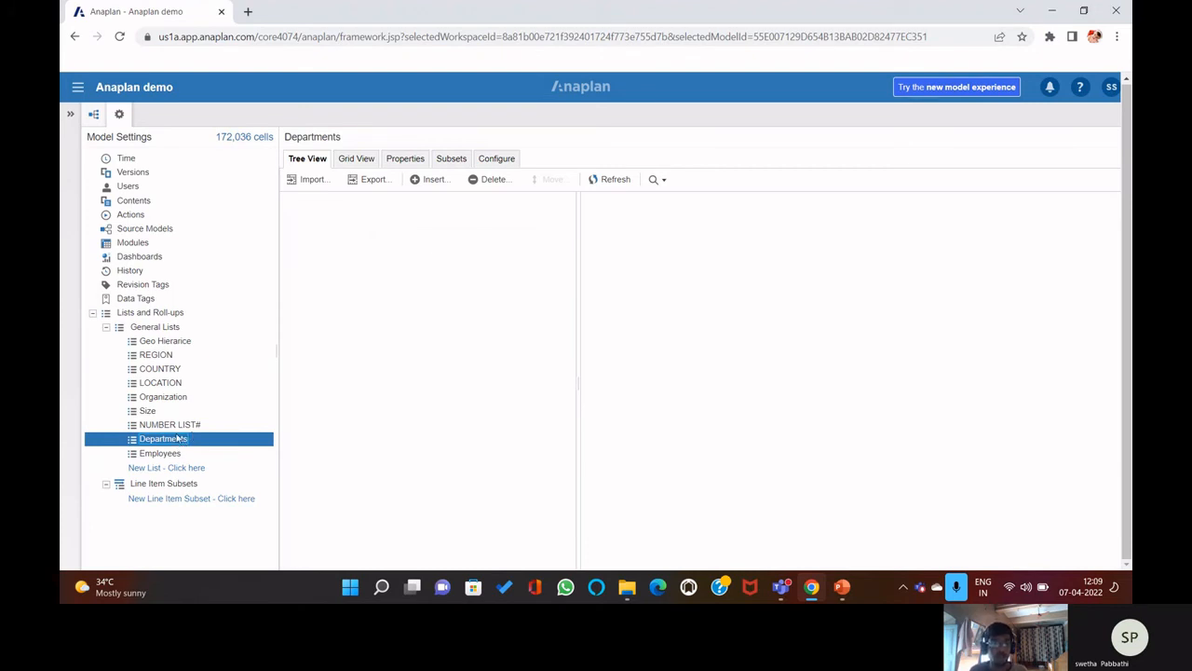
{"action": "left_click", "coordinate": [184, 454], "text": "shift"}
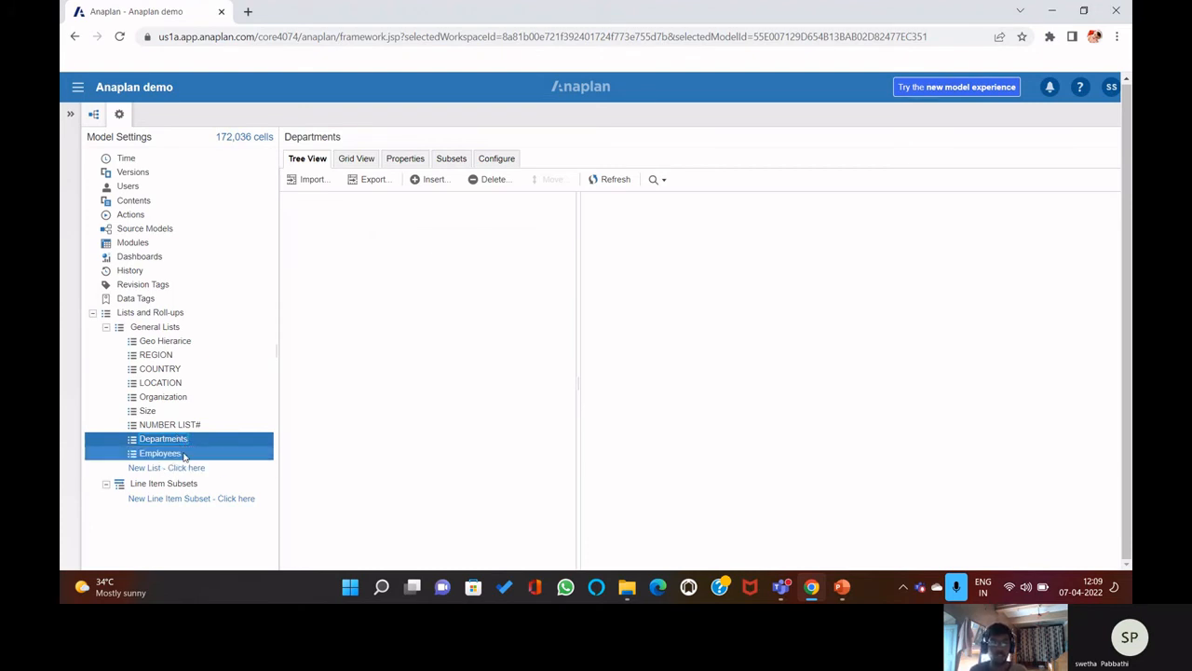
{"action": "left_click", "coordinate": [189, 440]}
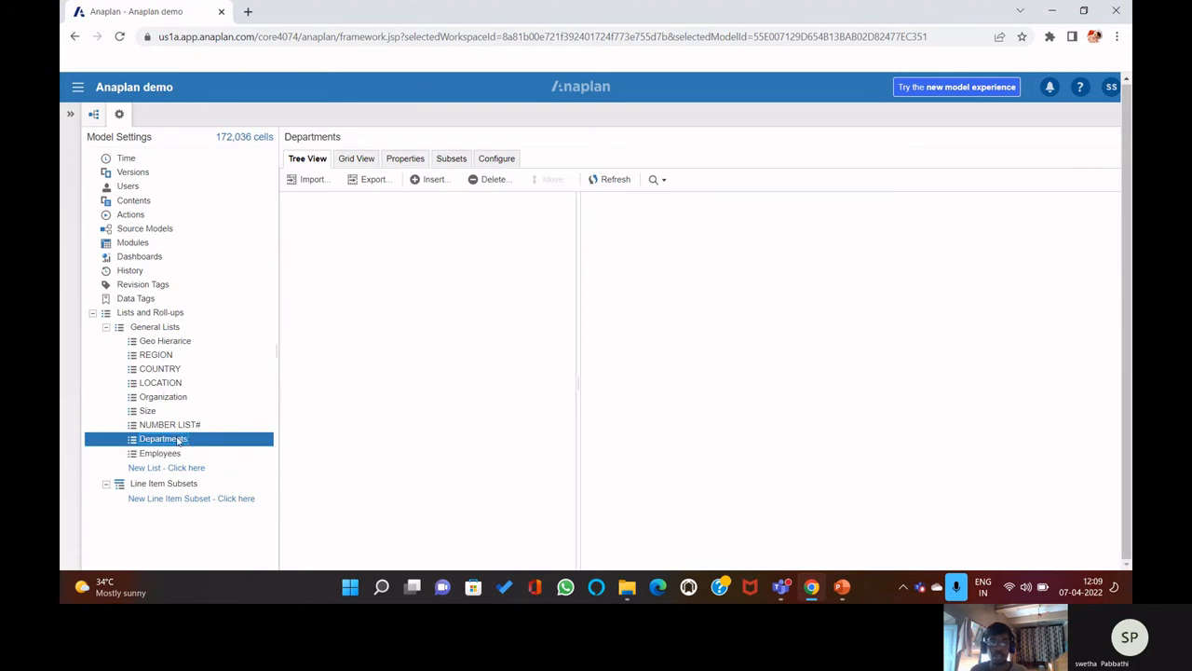
{"action": "left_click", "coordinate": [181, 456], "text": "shift"}
- Start an import into the Departments list, upload the Departments file from folder 4.6.(4,5,6,7,8,9) and accept the default file options
{"action": "left_click", "coordinate": [172, 440]}
{"action": "left_click", "coordinate": [311, 182]}
{"action": "left_click", "coordinate": [312, 184]}
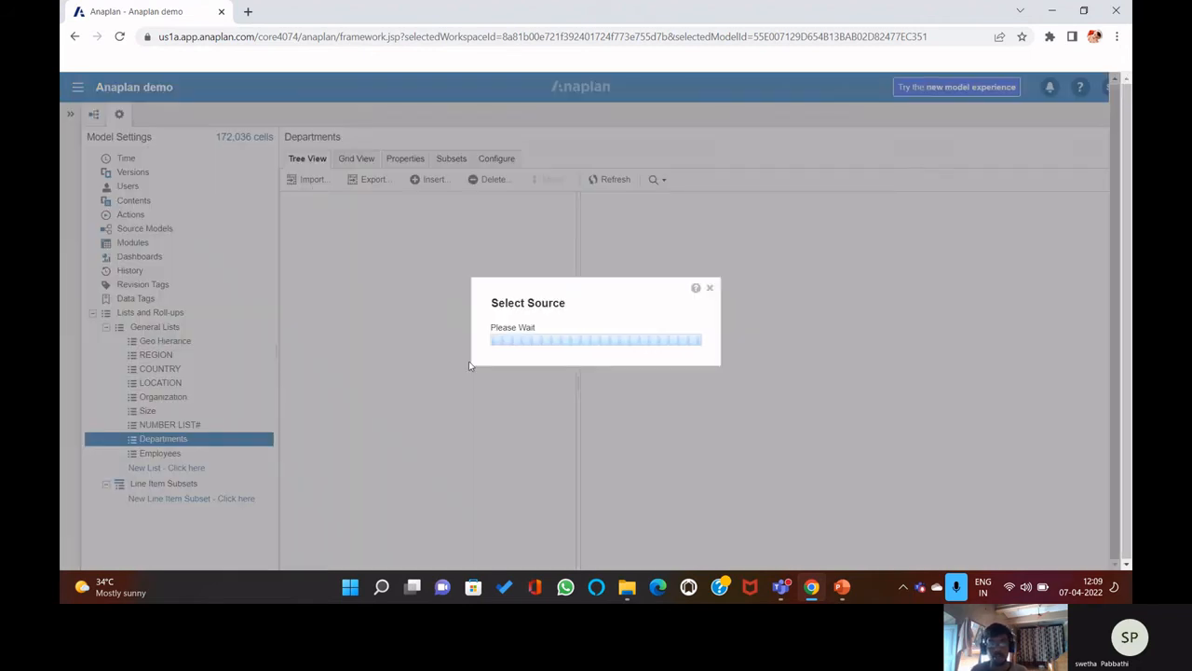
{"action": "left_click", "coordinate": [455, 340]}
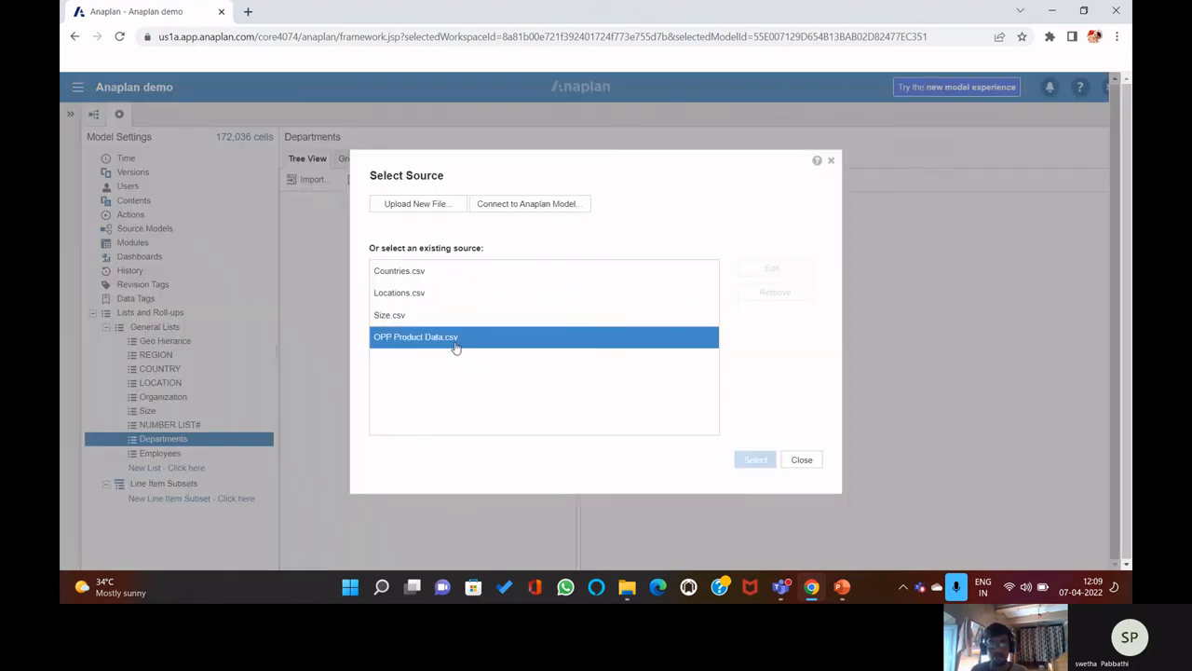
{"action": "left_click", "coordinate": [419, 205]}
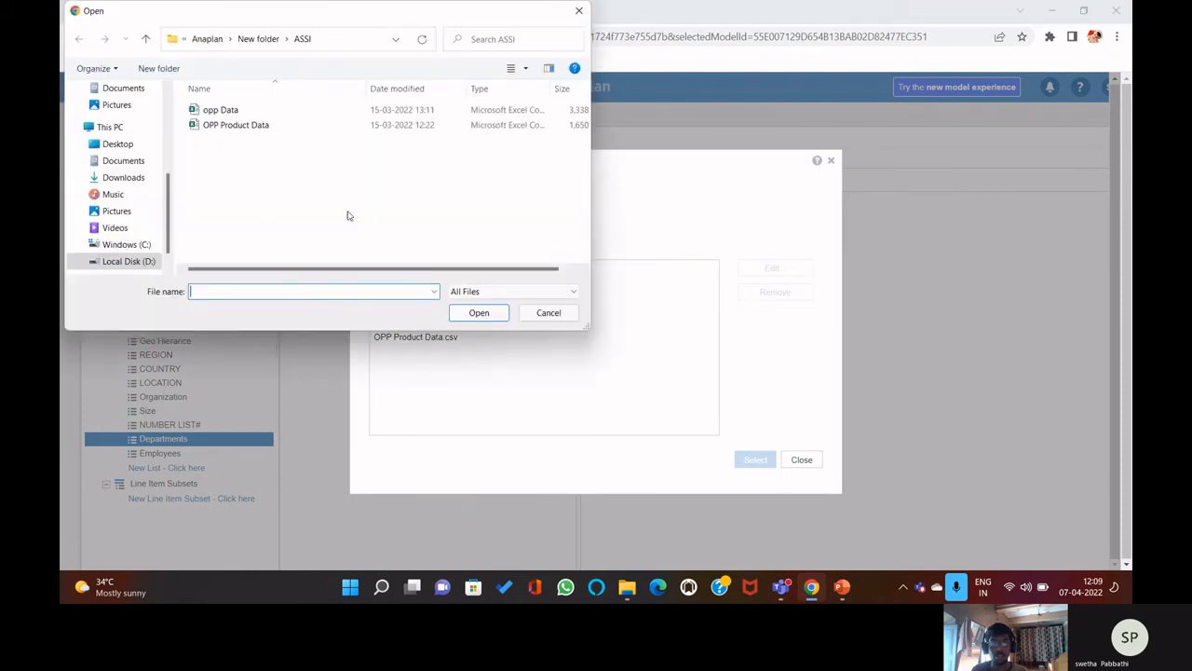
{"action": "left_click", "coordinate": [145, 38]}
{"action": "left_click", "coordinate": [250, 110]}
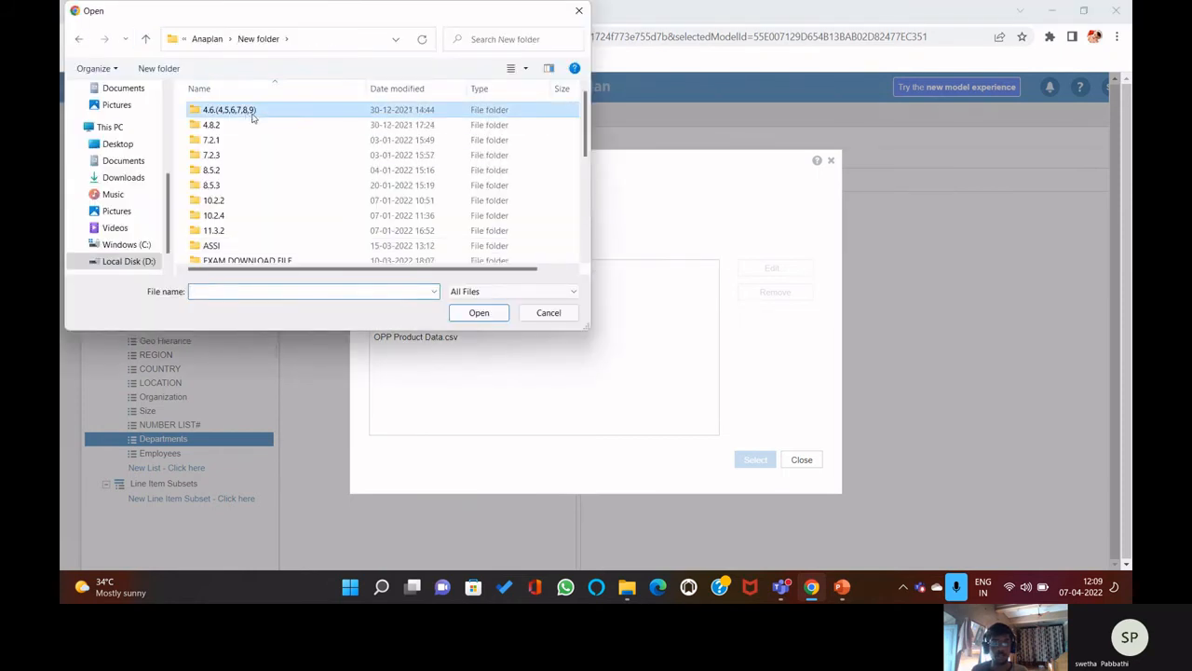
{"action": "left_click", "coordinate": [463, 308]}
{"action": "left_click", "coordinate": [233, 125]}
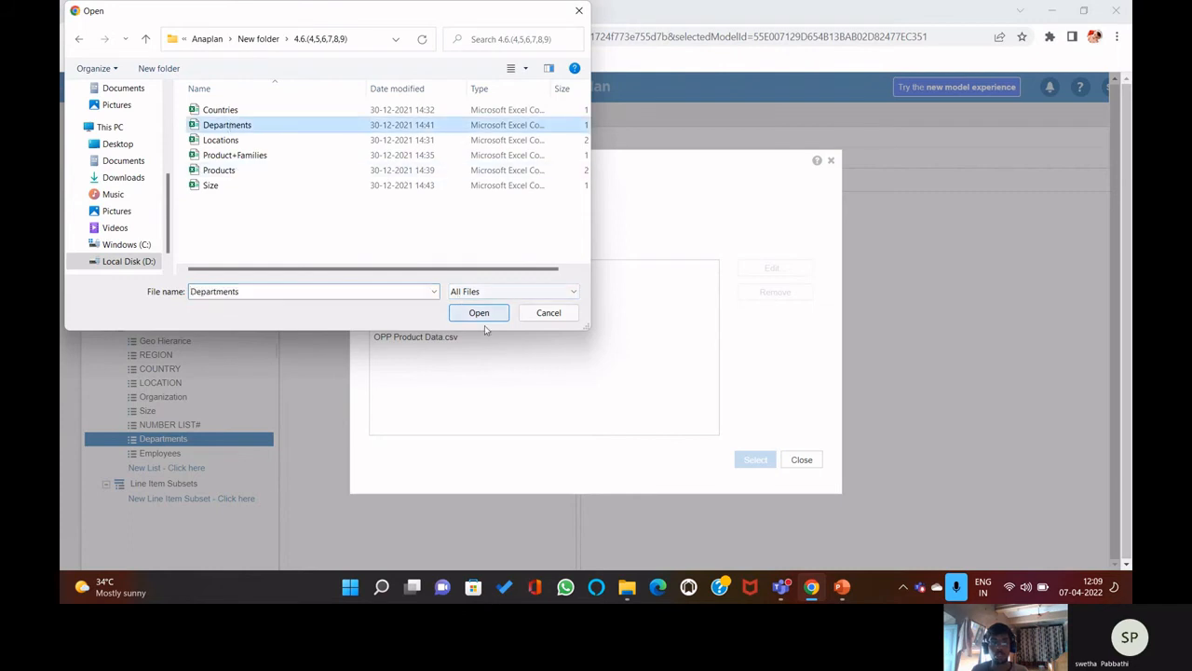
{"action": "left_click", "coordinate": [479, 312]}
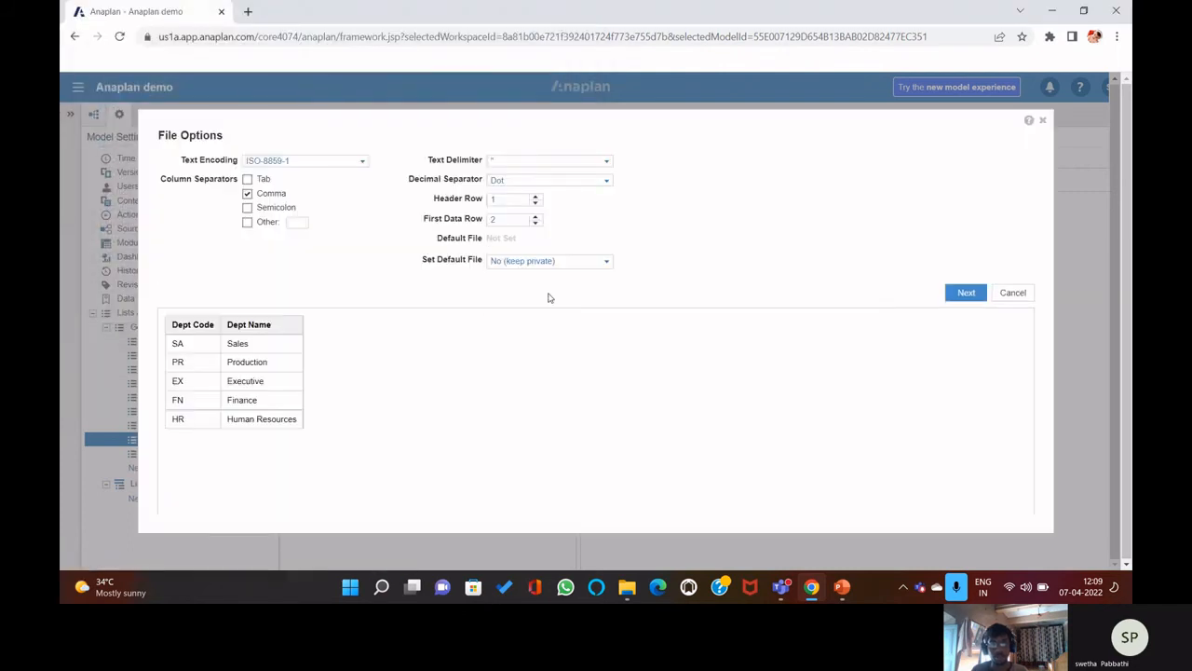
{"action": "left_click", "coordinate": [960, 296]}
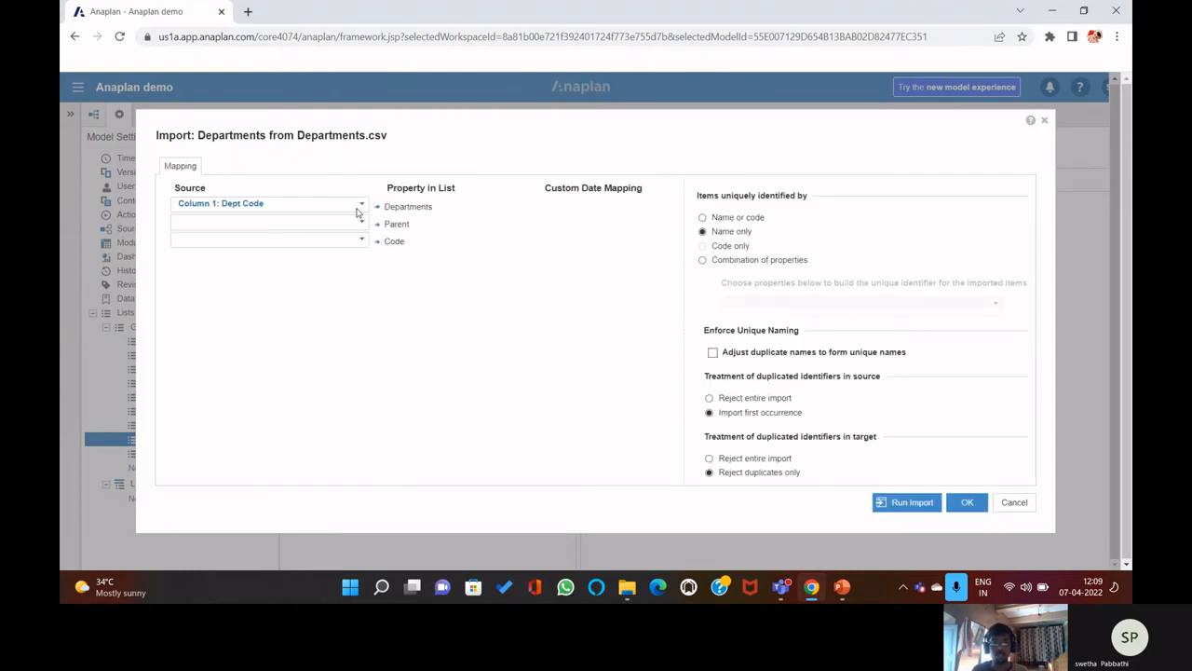
- Map Dept Name to Departments and Dept Code to Code, run the import and dismiss the result summary
{"action": "left_click", "coordinate": [360, 206]}
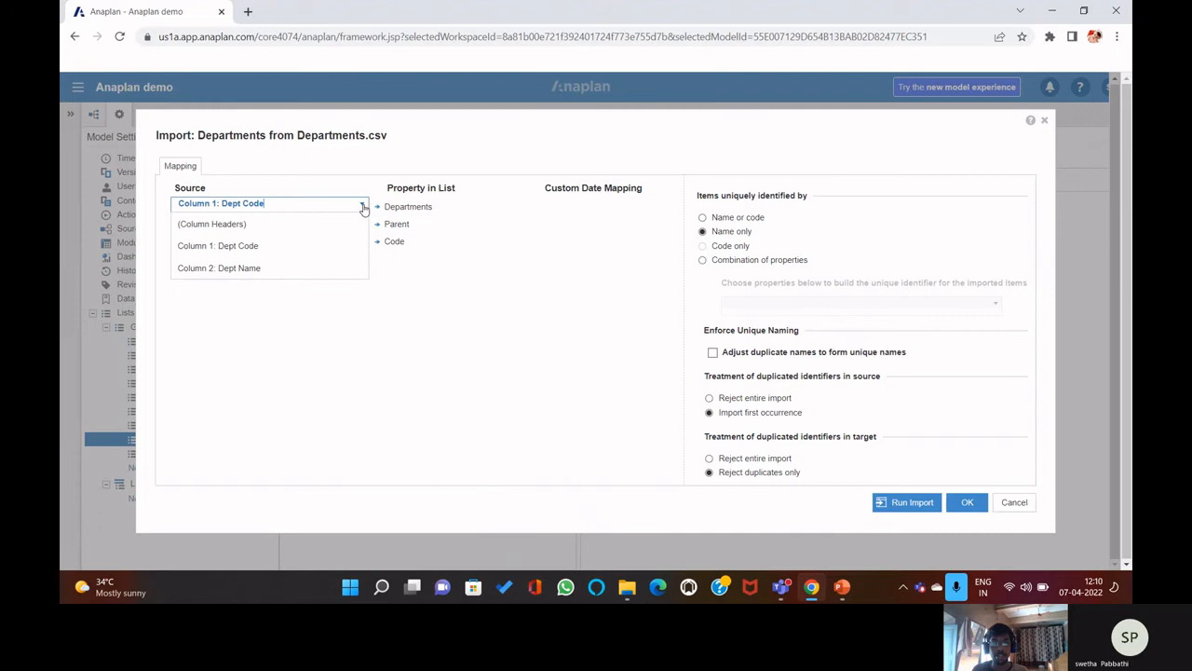
{"action": "left_click", "coordinate": [286, 269]}
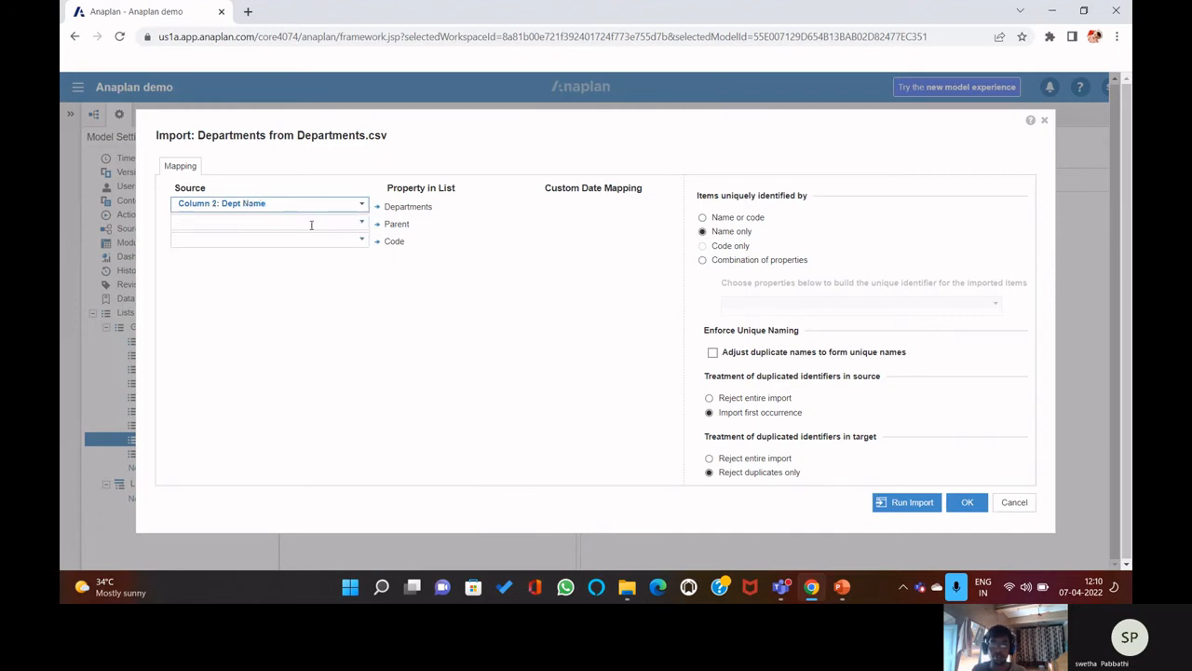
{"action": "left_click", "coordinate": [361, 242]}
{"action": "left_click", "coordinate": [277, 279]}
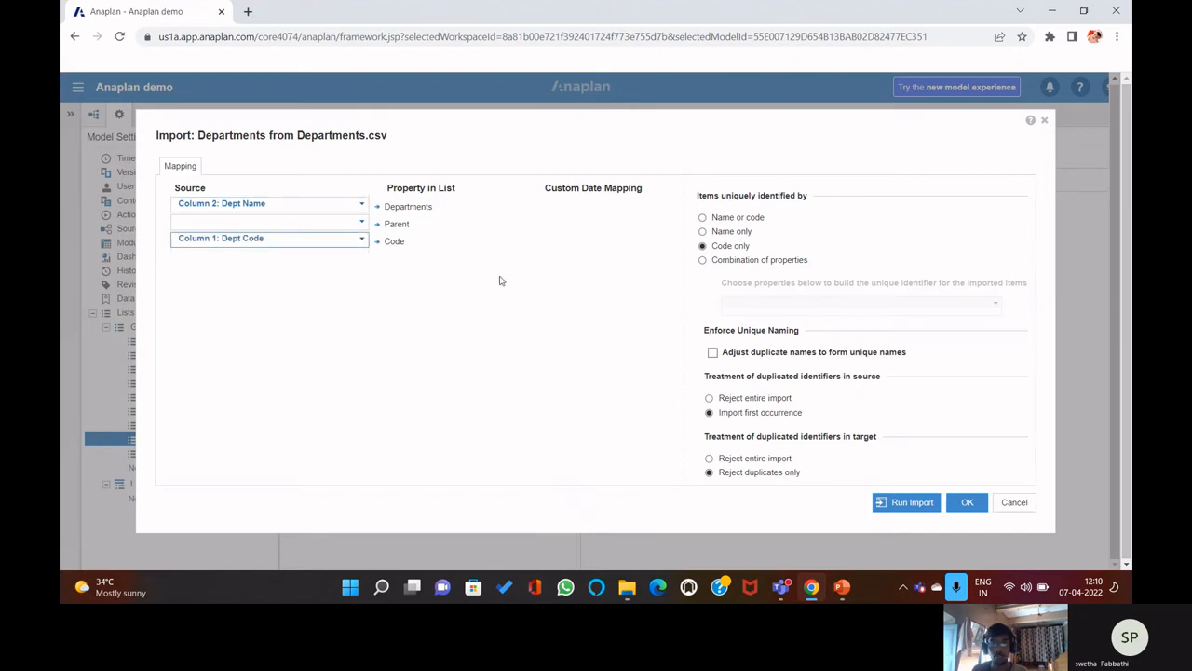
{"action": "left_click", "coordinate": [899, 506]}
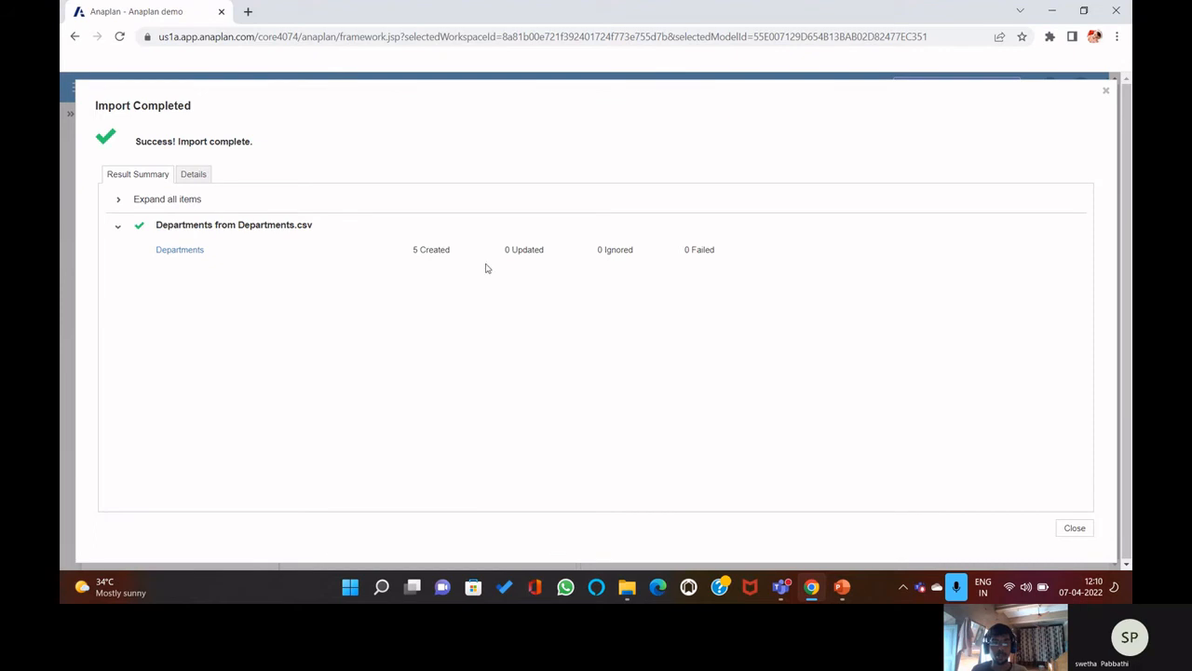
{"action": "left_click", "coordinate": [1075, 527]}
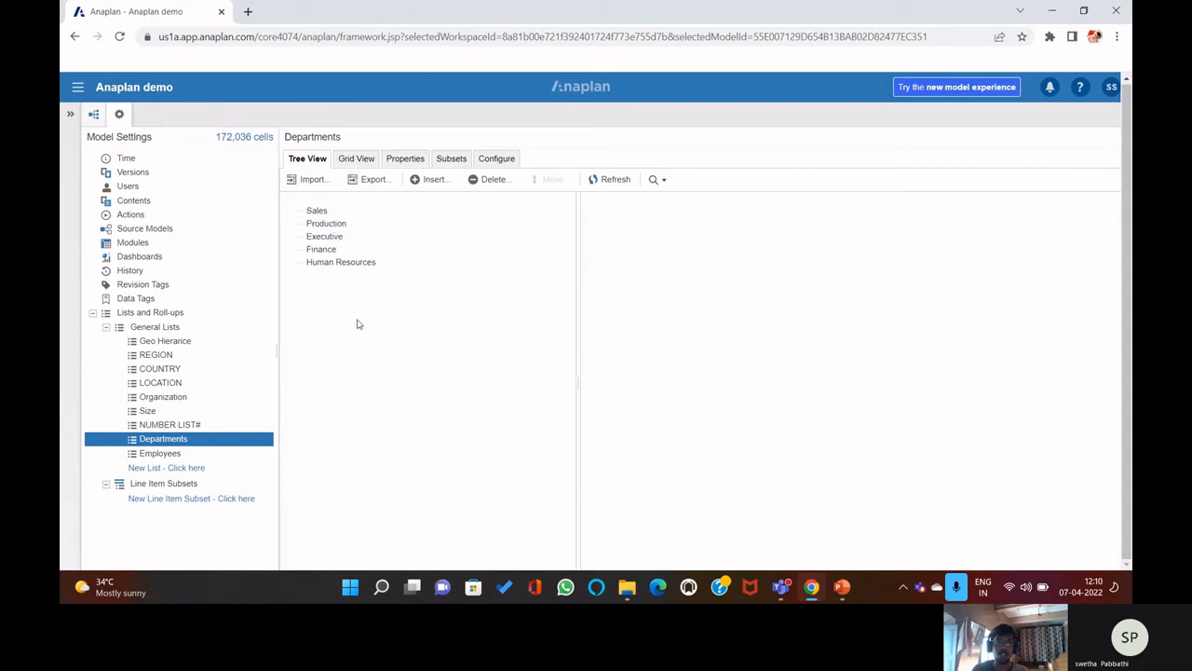
- Configure the Departments list with the top level item ALL Departments and apply the change
{"action": "left_click", "coordinate": [189, 455]}
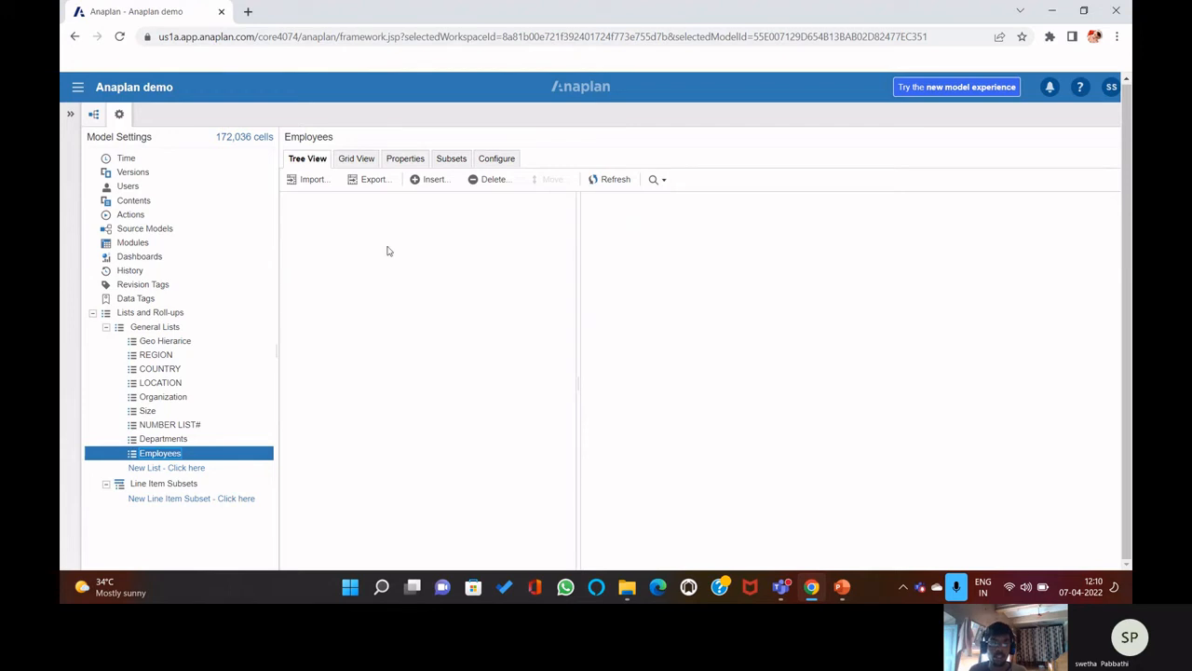
{"action": "left_click", "coordinate": [217, 438]}
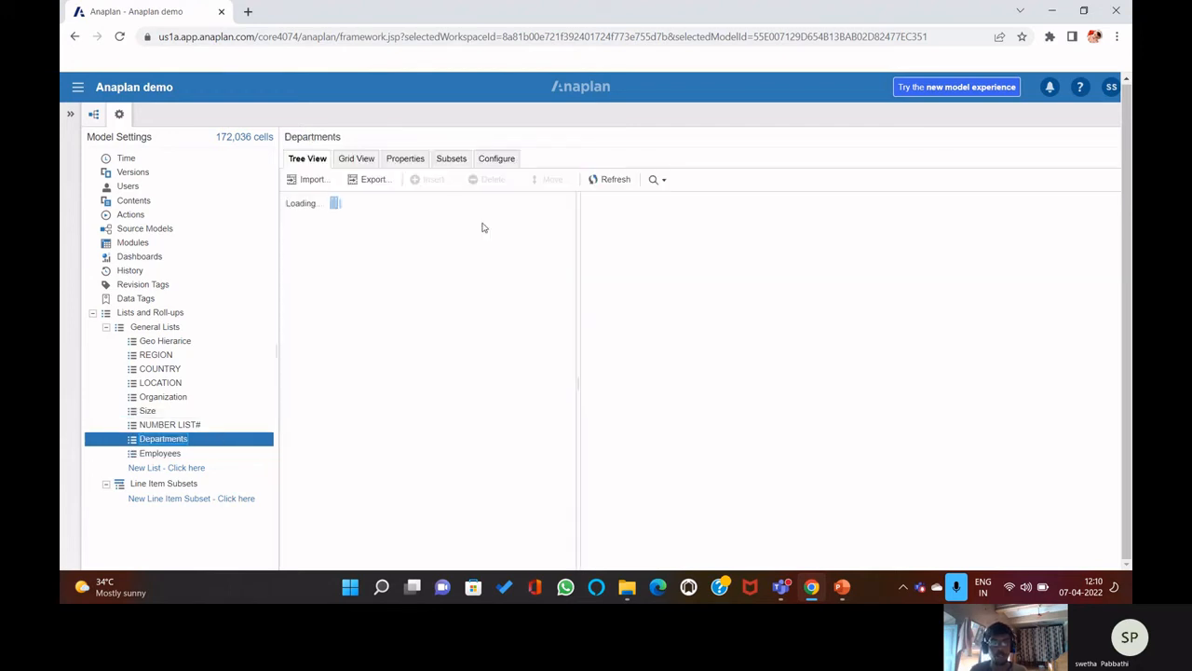
{"action": "left_click", "coordinate": [496, 159]}
{"action": "left_click", "coordinate": [497, 187]}
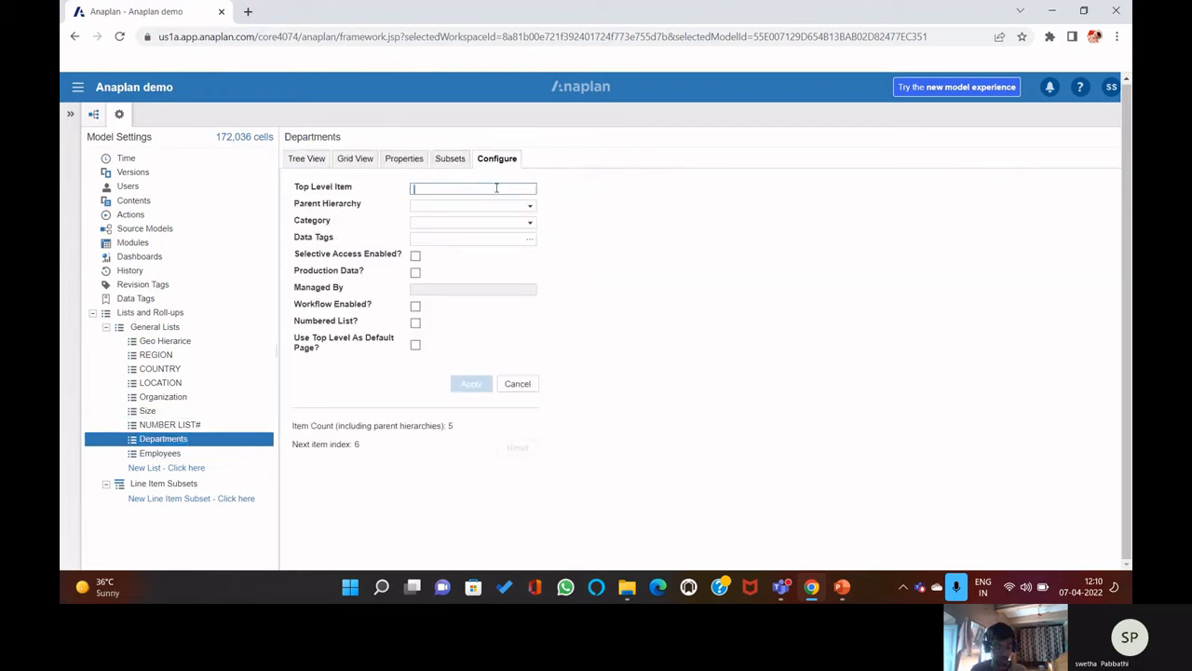
{"action": "type", "text": "ALL Departments"}
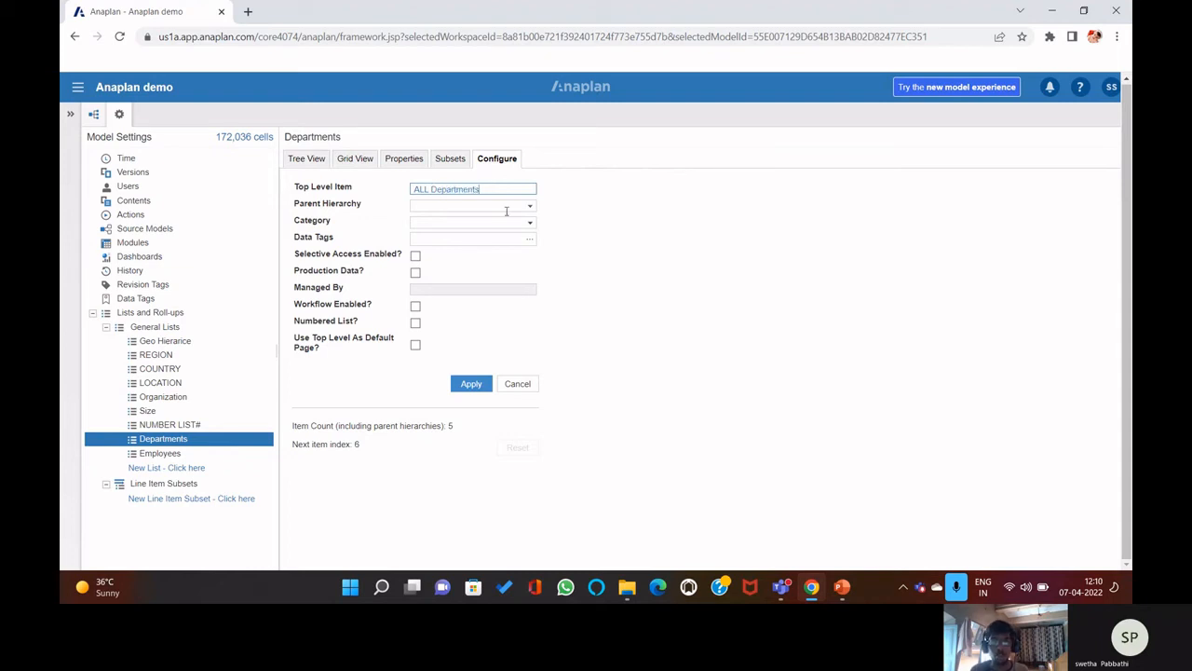
{"action": "left_click", "coordinate": [472, 384]}
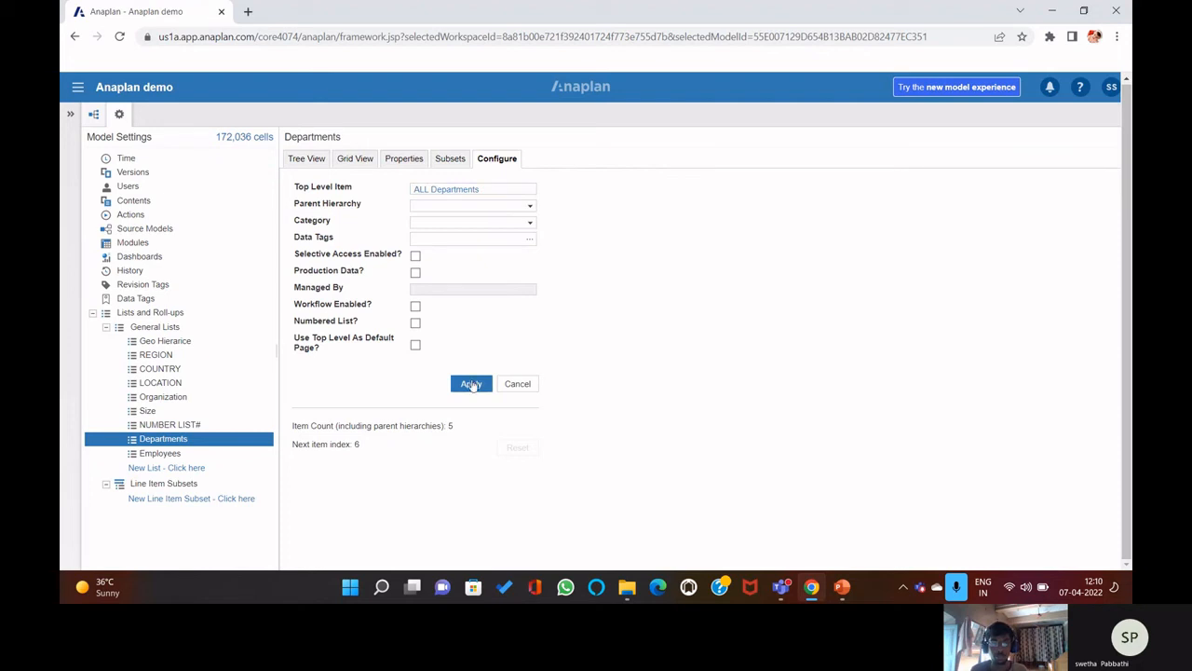
- Configure the Employees list with Departments as its parent hierarchy and apply the change
{"action": "left_click", "coordinate": [192, 453]}
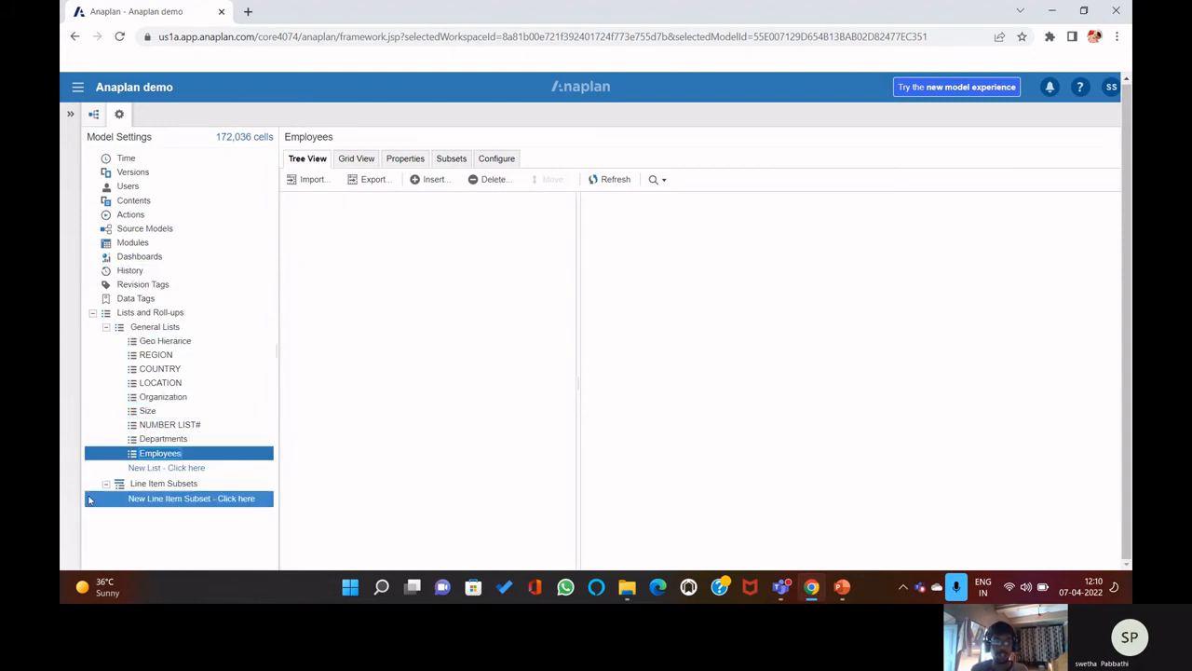
{"action": "left_click", "coordinate": [498, 158]}
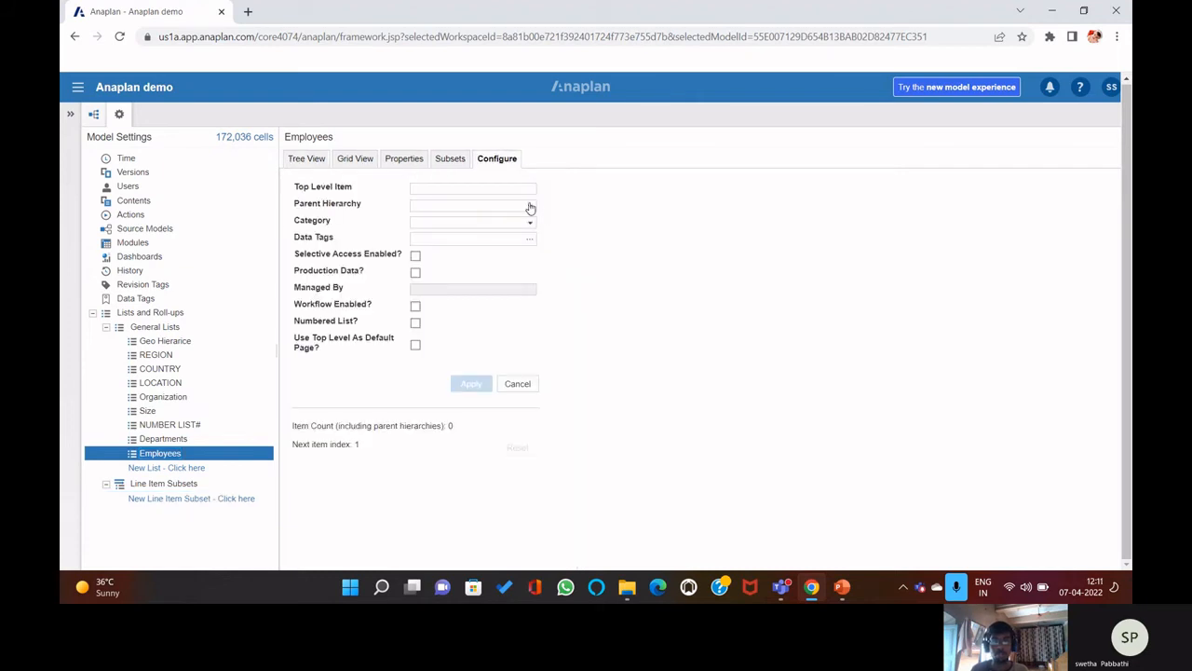
{"action": "left_click", "coordinate": [530, 207]}
{"action": "left_click", "coordinate": [471, 377]}
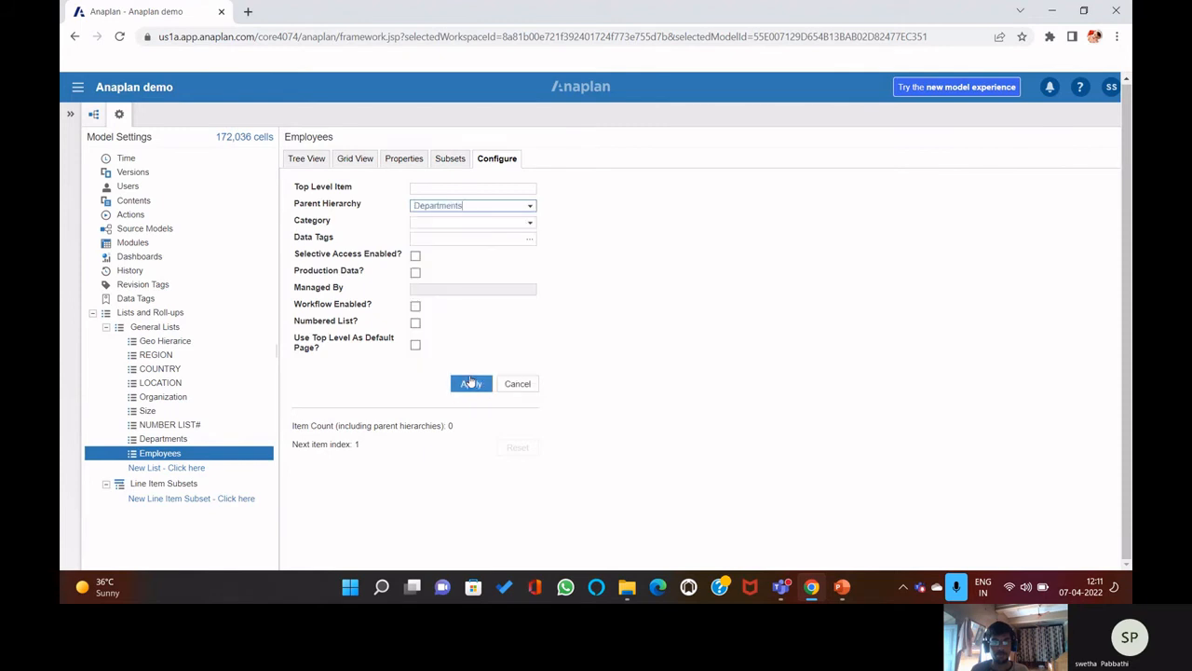
{"action": "left_click", "coordinate": [466, 386]}
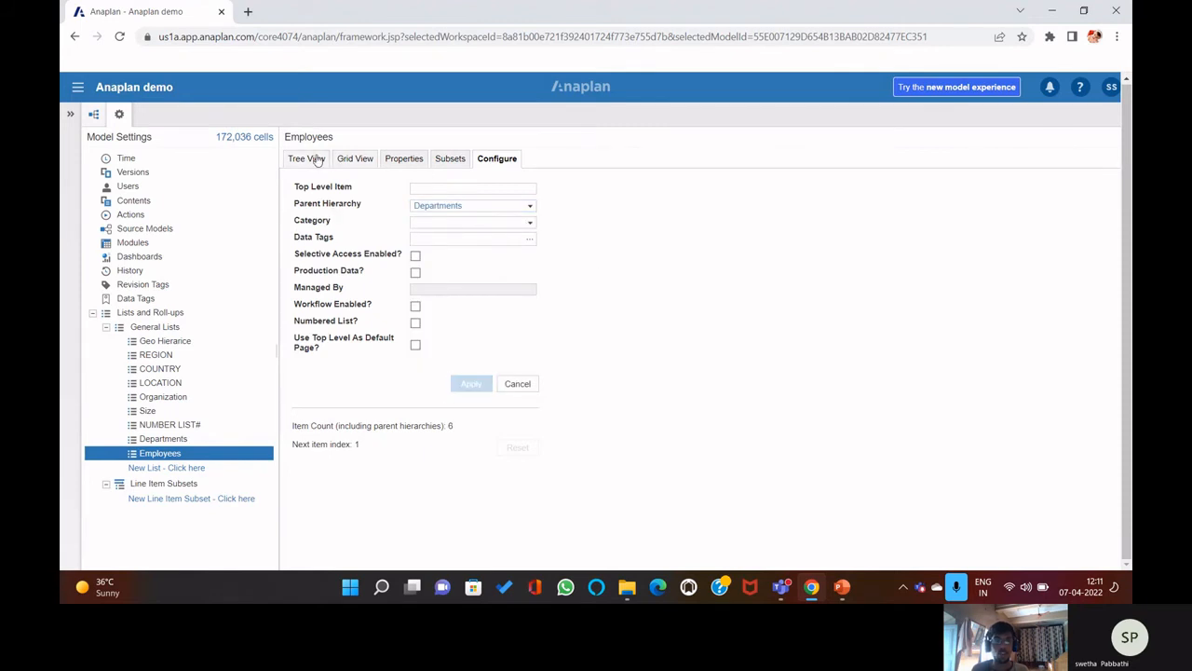
- Start an import into the Employees list, upload the Employees file from folder 4.8.2 and accept the default file options
{"action": "left_click", "coordinate": [313, 160]}
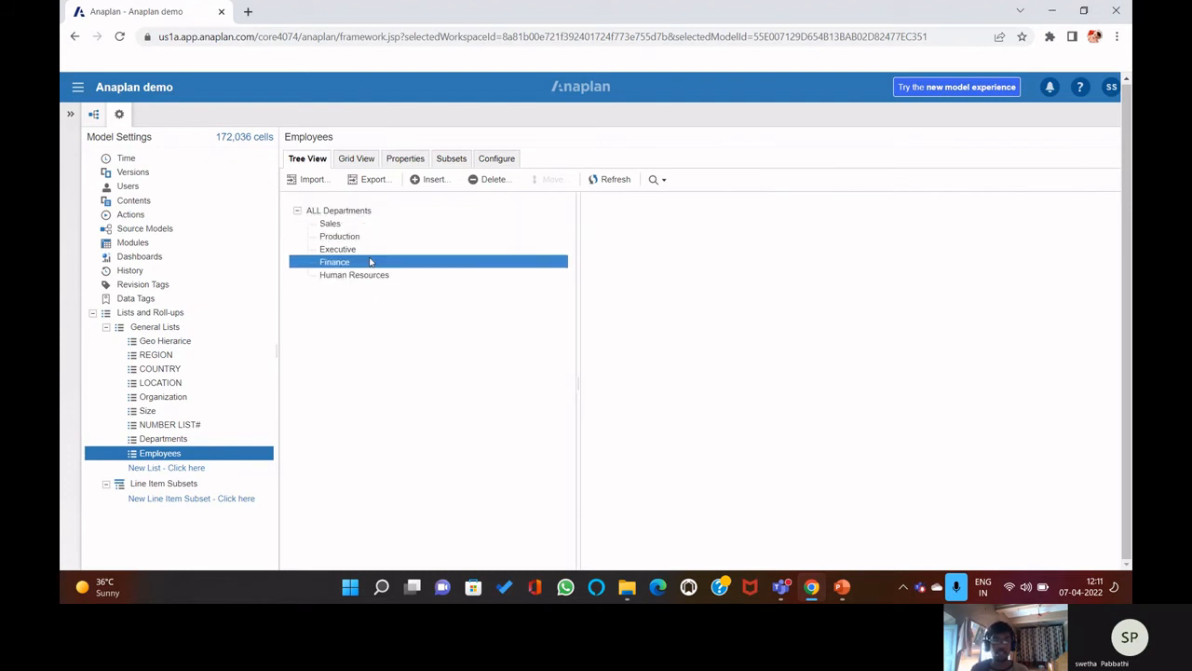
{"action": "left_click", "coordinate": [308, 179]}
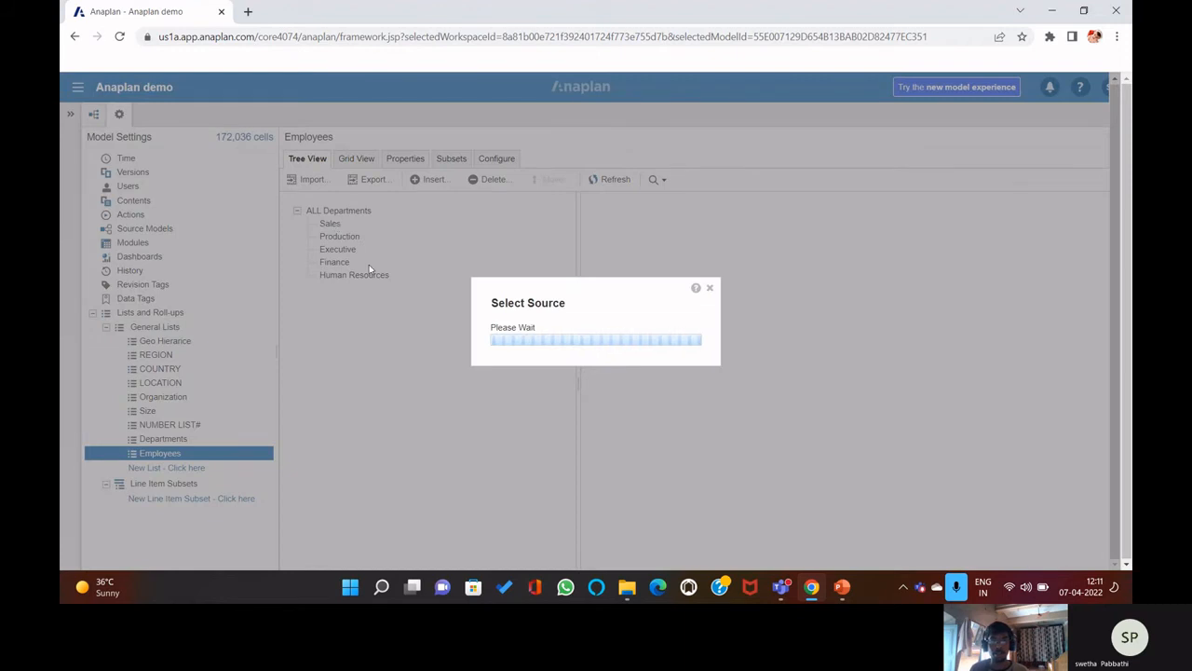
{"action": "left_click", "coordinate": [412, 205]}
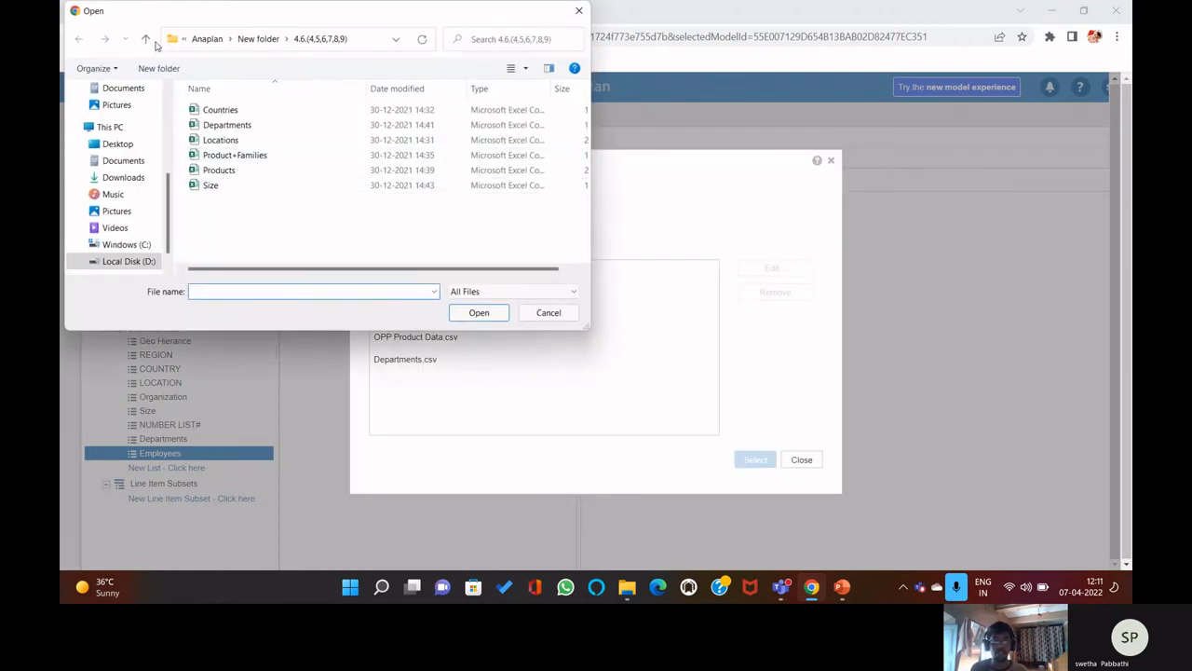
{"action": "left_click", "coordinate": [146, 39]}
{"action": "left_click", "coordinate": [236, 127]}
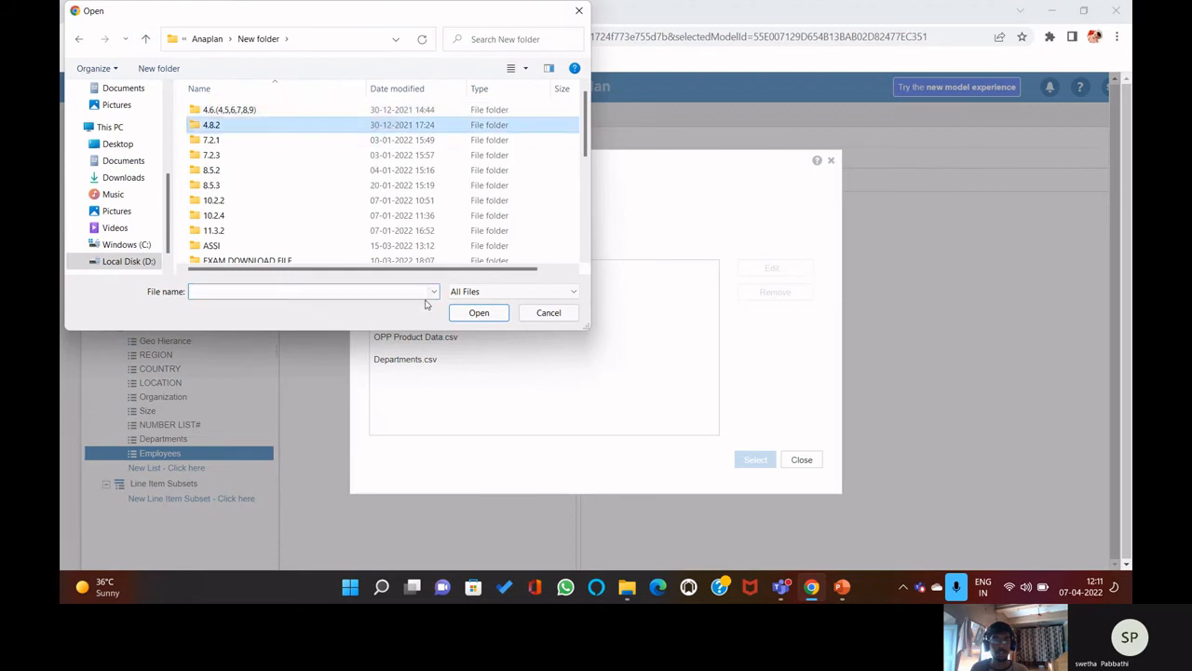
{"action": "left_click", "coordinate": [477, 313]}
{"action": "left_click", "coordinate": [268, 112]}
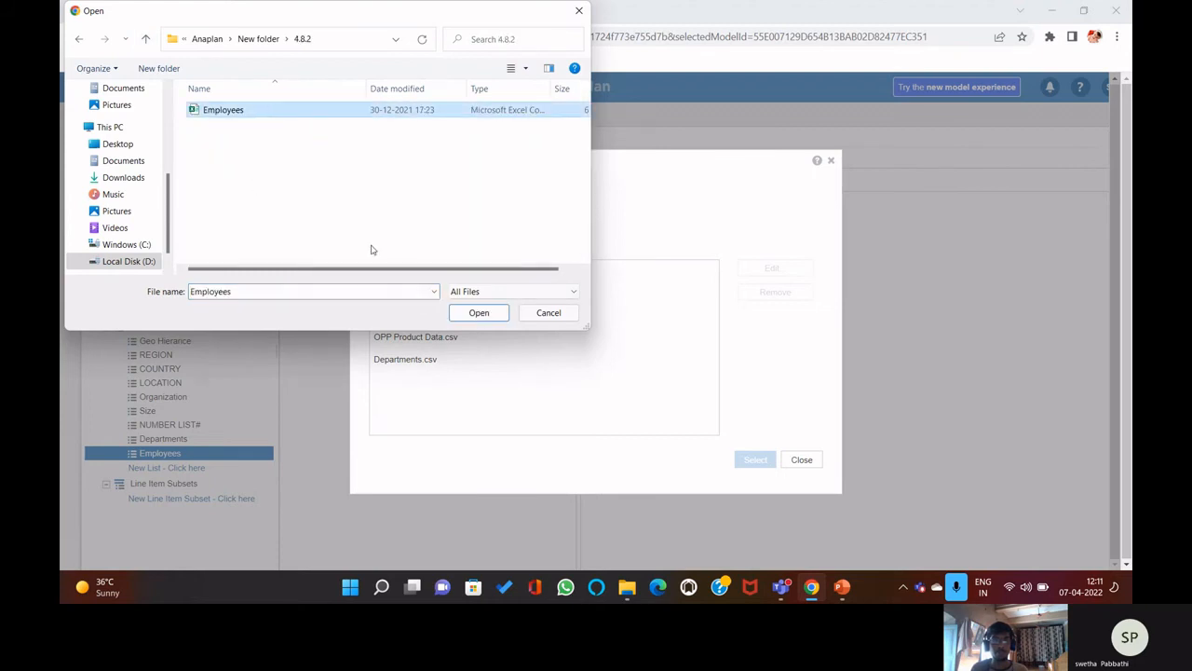
{"action": "left_click", "coordinate": [461, 313]}
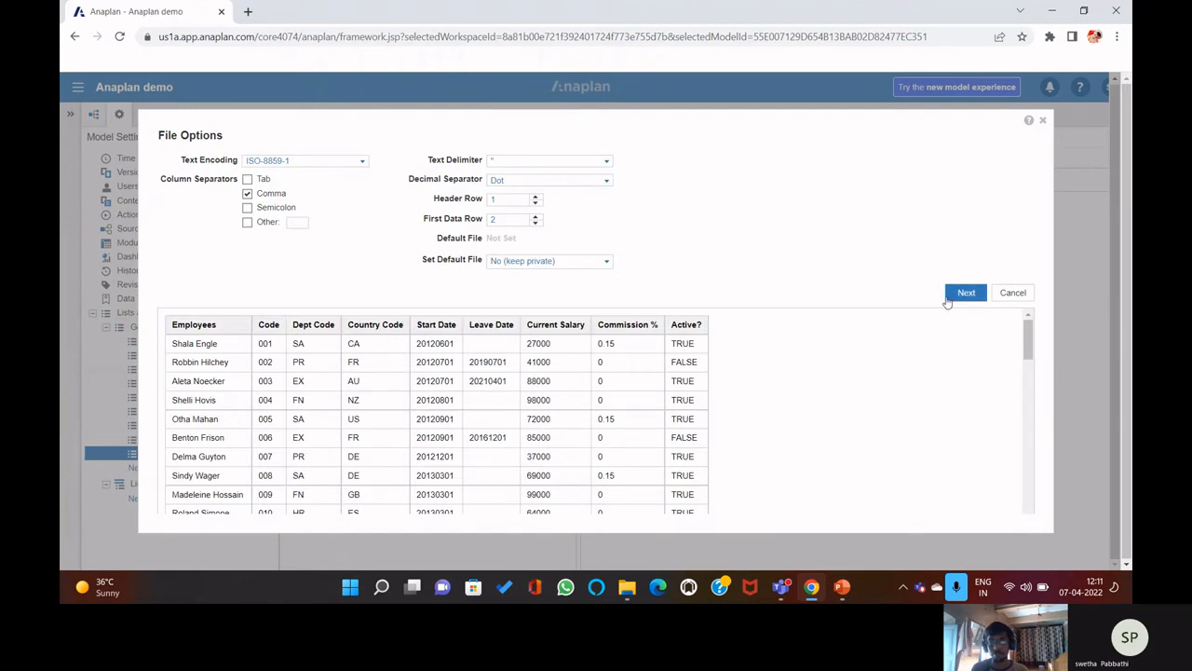
{"action": "left_click", "coordinate": [962, 295]}
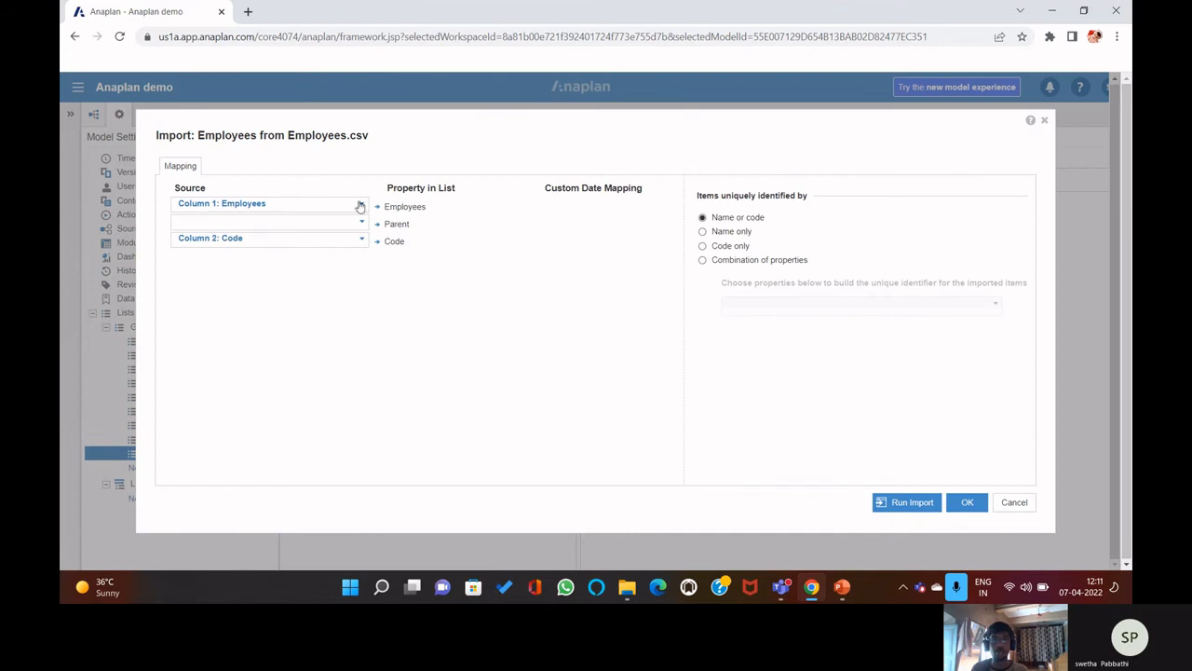
- Keep the Employees column mapped to Employees, map Dept Code to Parent, run the import and dismiss the result summary
{"action": "left_click", "coordinate": [360, 204]}
{"action": "left_click", "coordinate": [277, 268]}
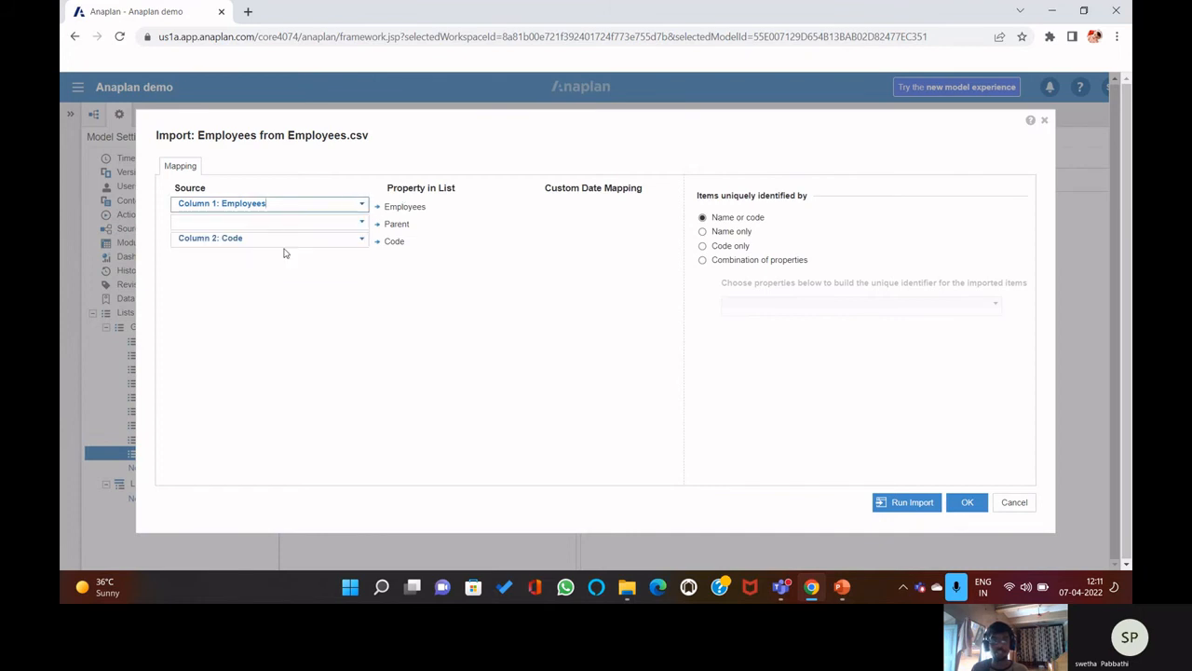
{"action": "left_click", "coordinate": [361, 223]}
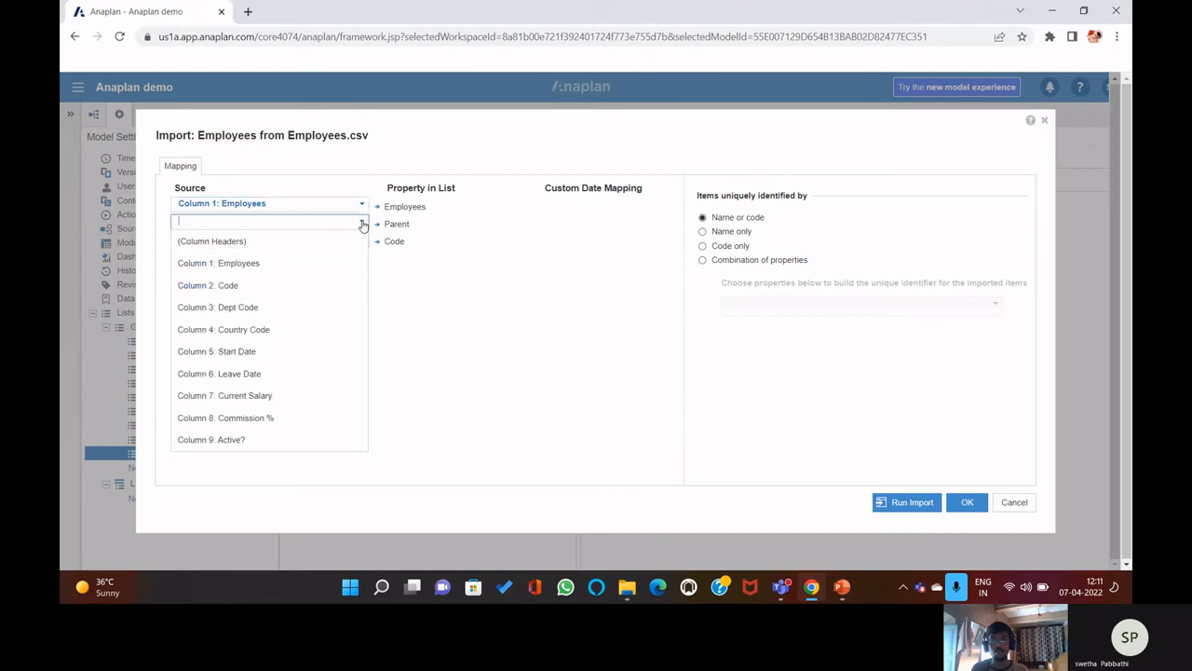
{"action": "left_click", "coordinate": [297, 311]}
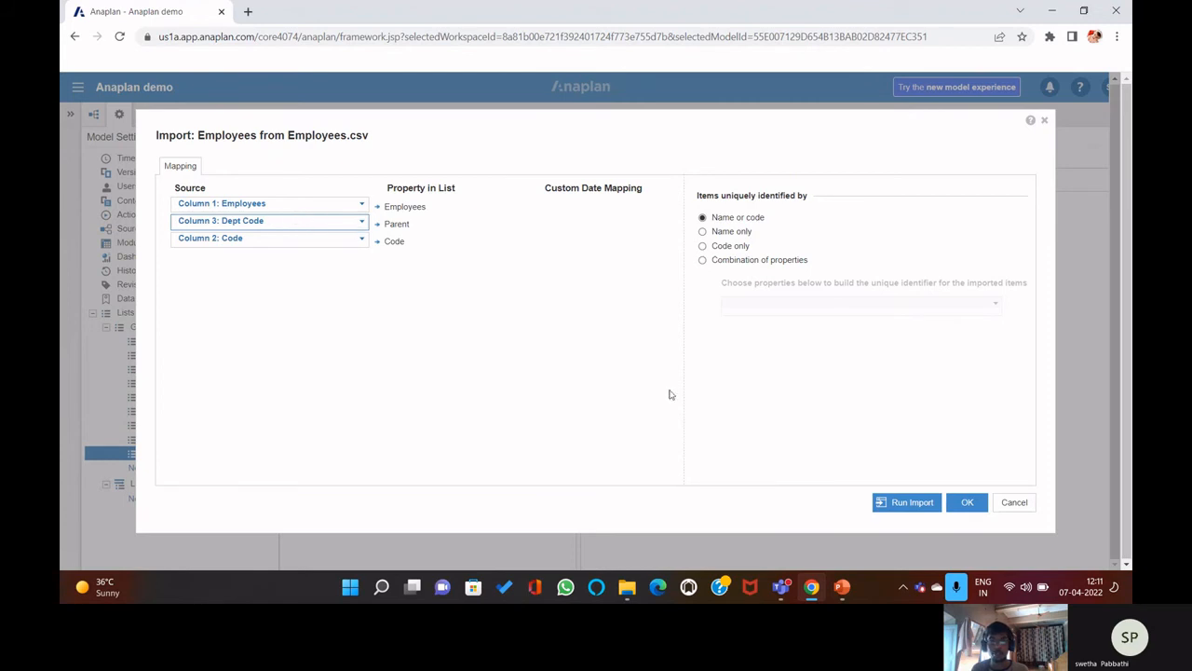
{"action": "left_click", "coordinate": [911, 502]}
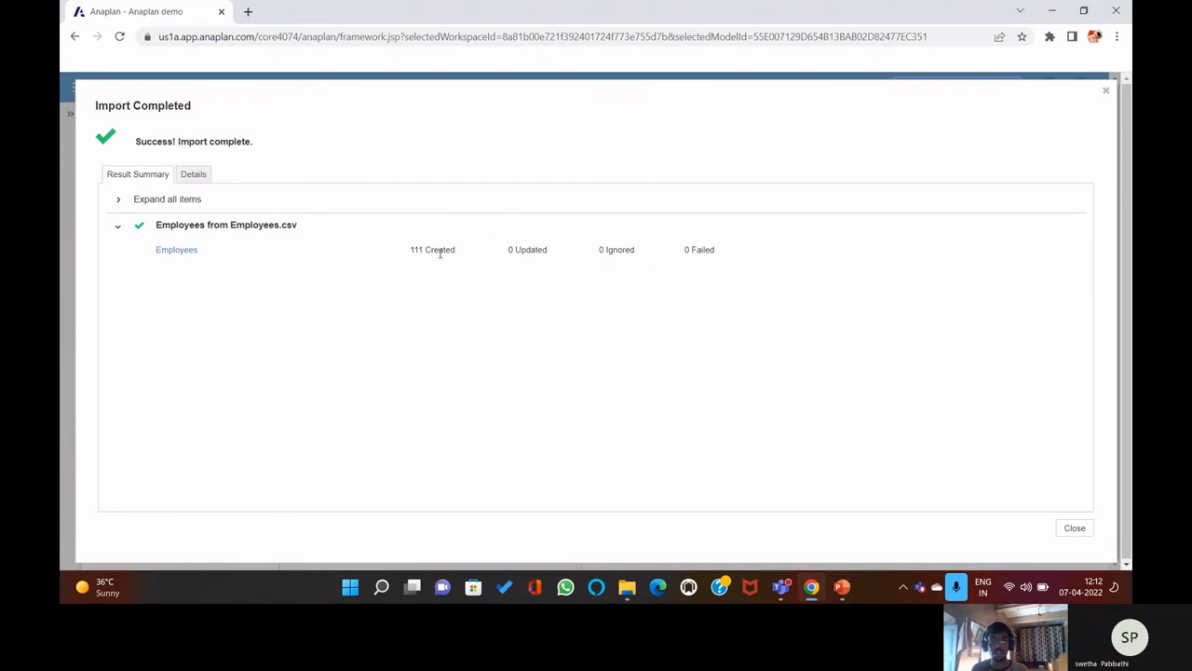
{"action": "left_click", "coordinate": [1074, 528]}
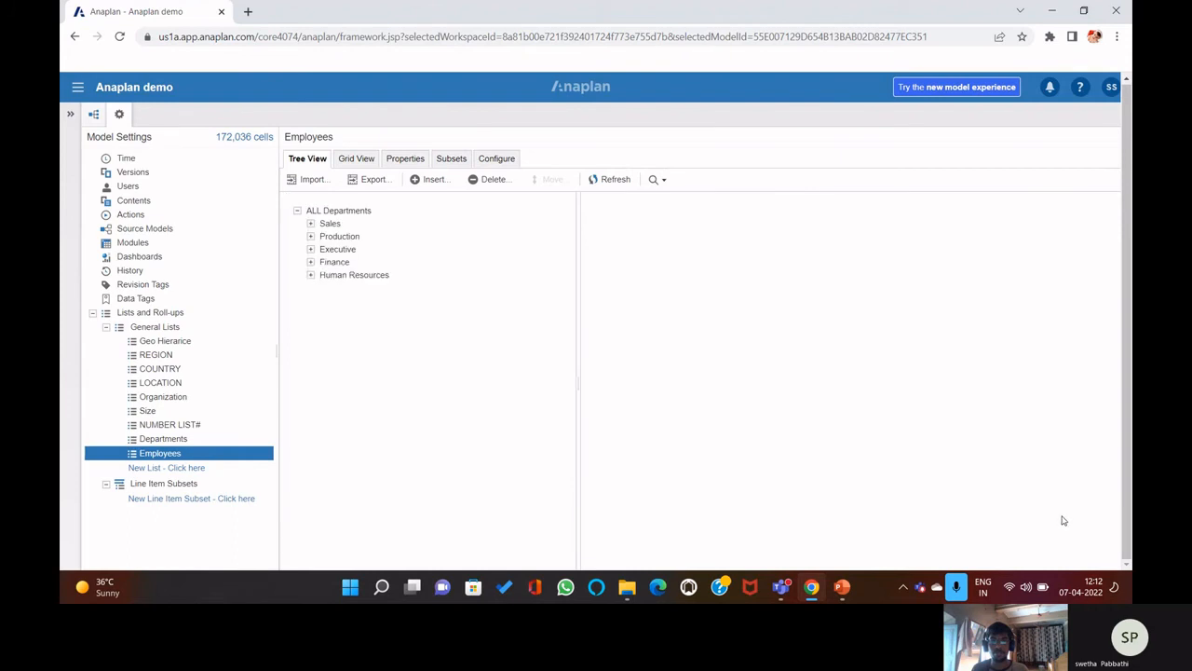
- Expand the Sales department in the Employees hierarchy to view the employees under it
{"action": "left_click", "coordinate": [468, 264]}
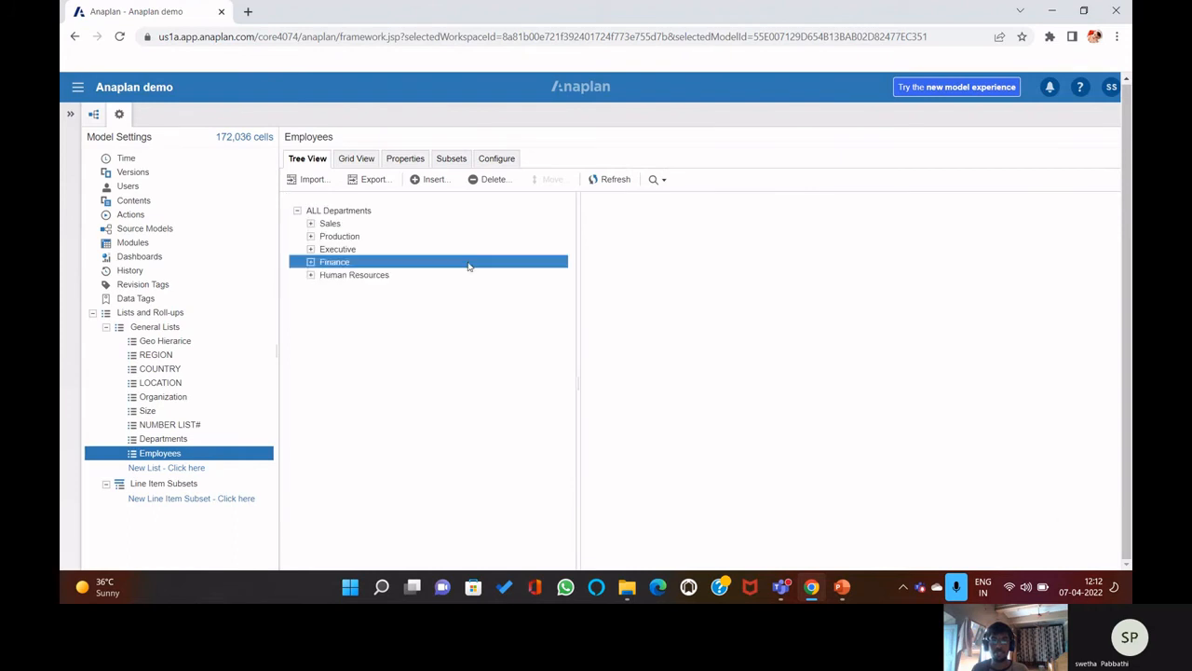
{"action": "left_click", "coordinate": [311, 225]}
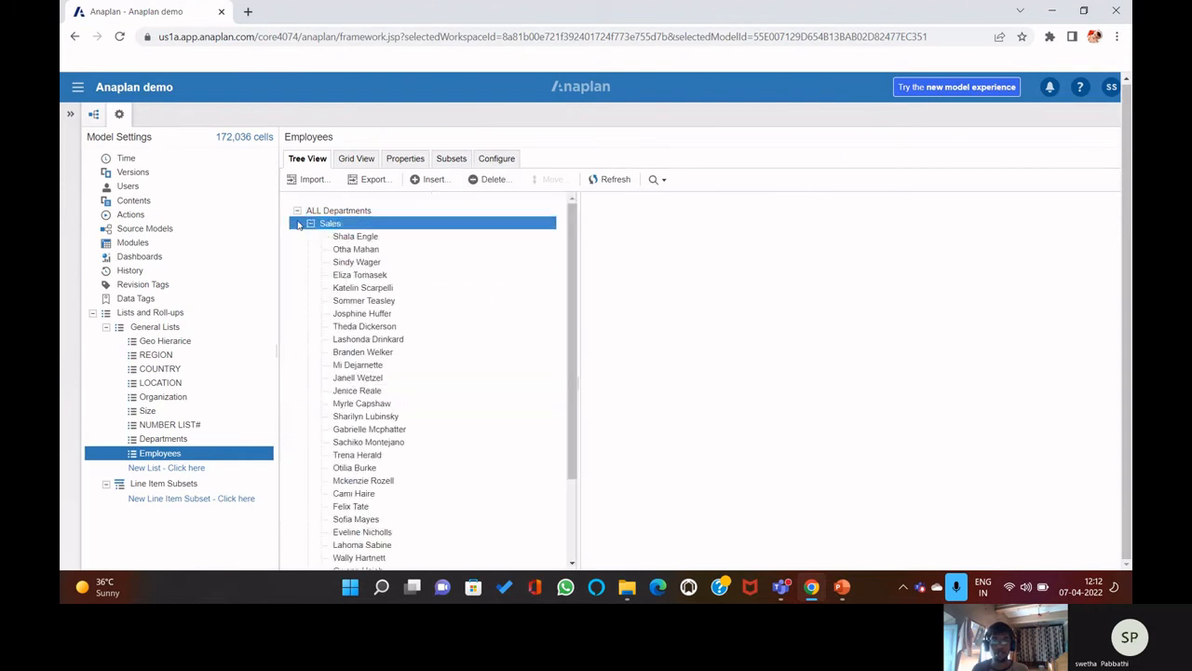
- Examine the employees listed under the Production and Executive departments, collapsing each department in the hierarchy after viewing it
{"action": "left_click", "coordinate": [310, 225]}
{"action": "left_click", "coordinate": [311, 237]}
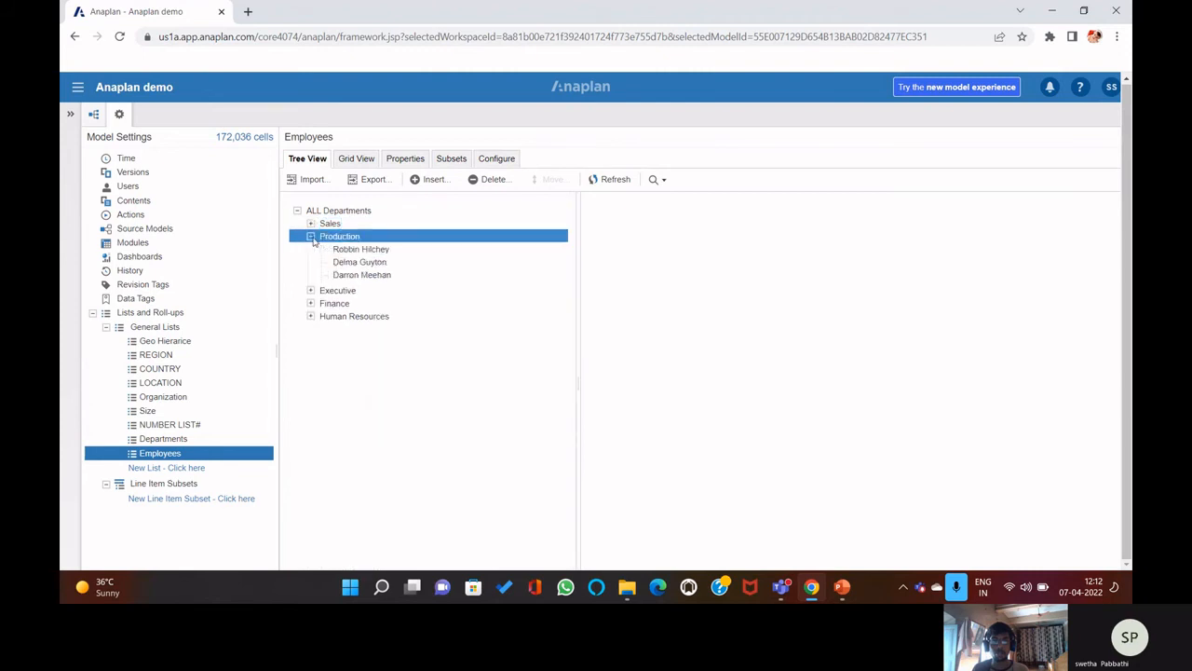
{"action": "left_click", "coordinate": [311, 237]}
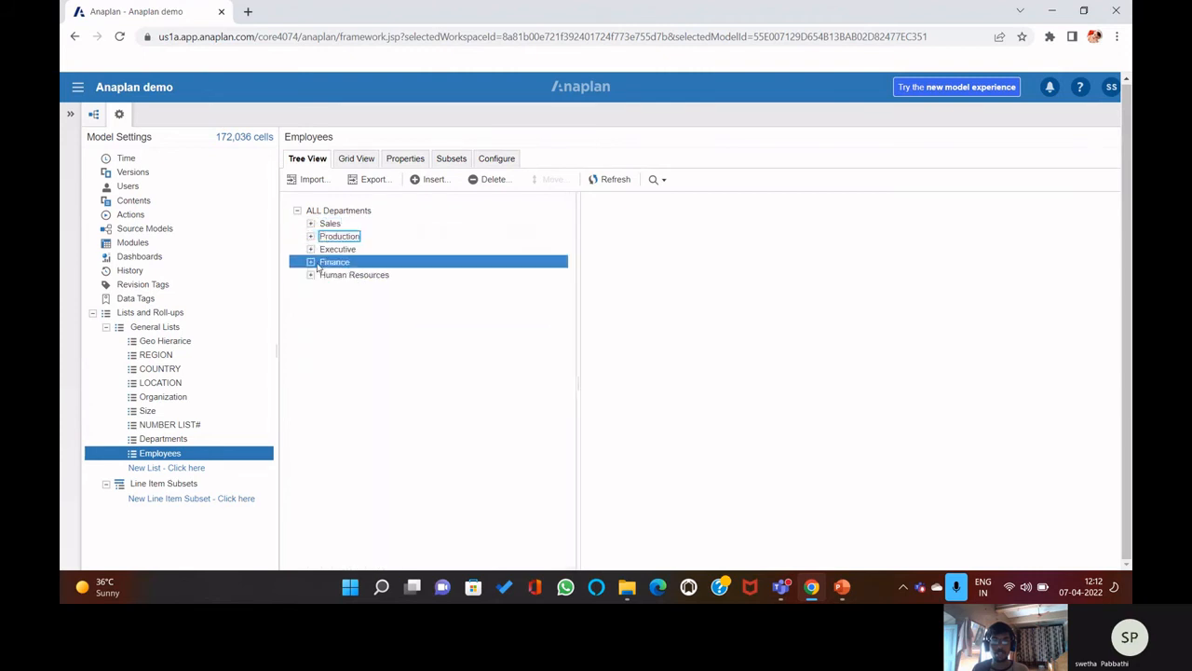
{"action": "left_click", "coordinate": [311, 250]}
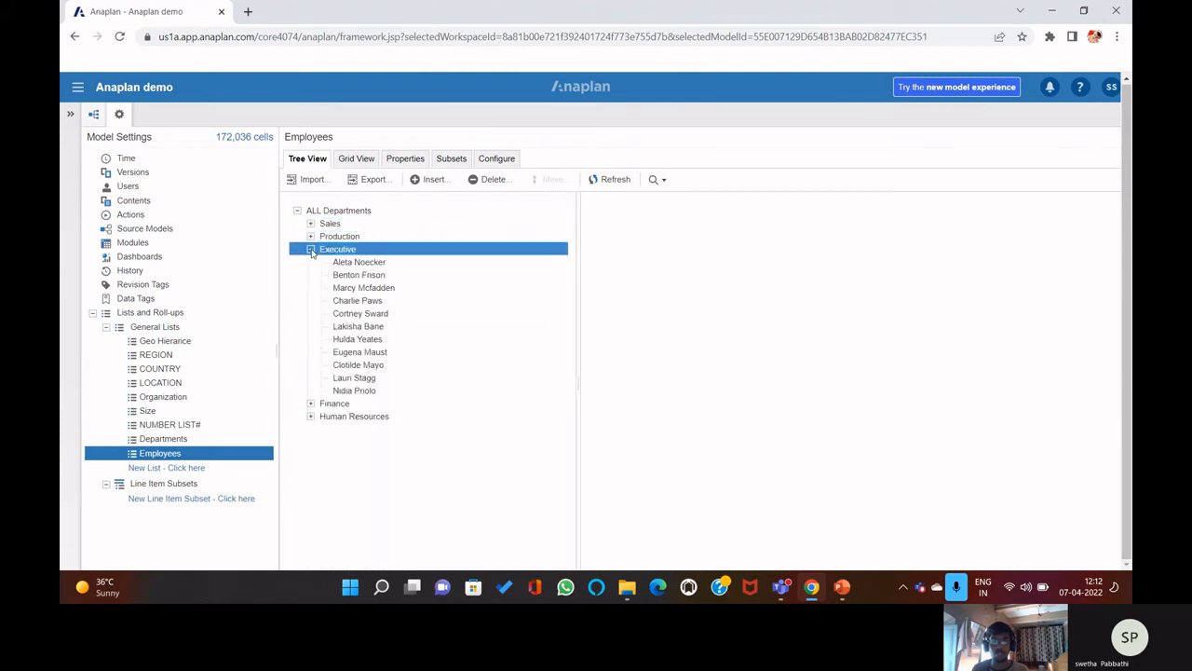
{"action": "left_click", "coordinate": [311, 249]}
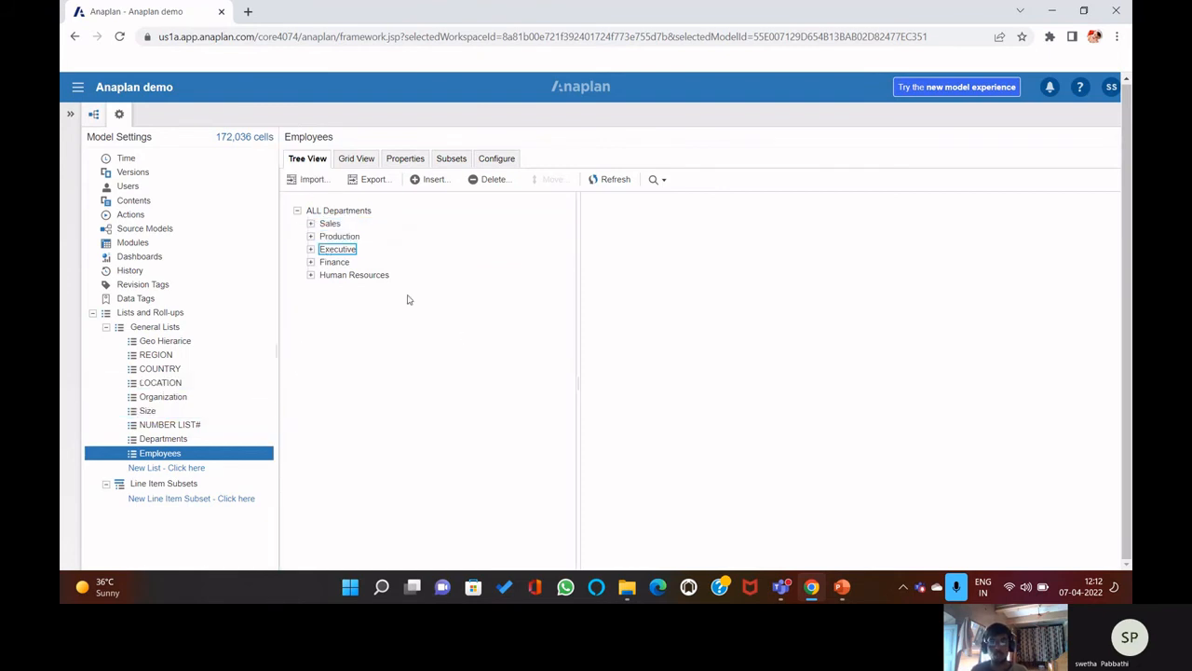
- Review the parents and codes of the employees in grid form, and consult the PowerPoint slide on types of lists
{"action": "left_click", "coordinate": [356, 160]}
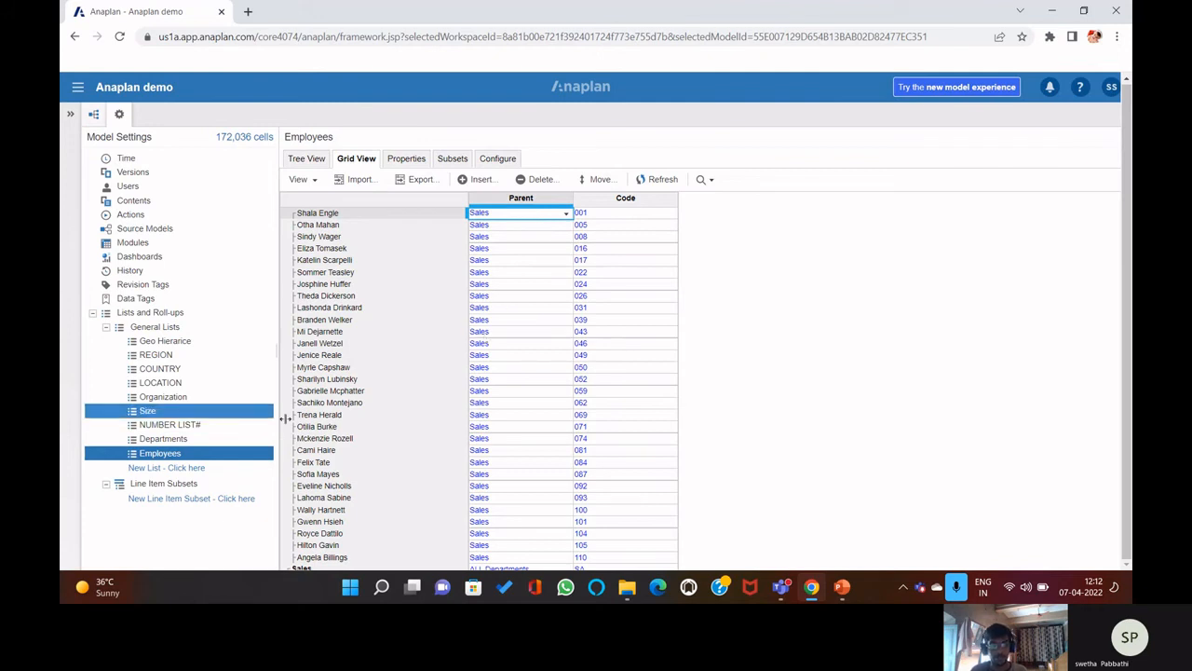
{"action": "scroll", "coordinate": [369, 418], "scroll_direction": "down", "scroll_amount": 3}
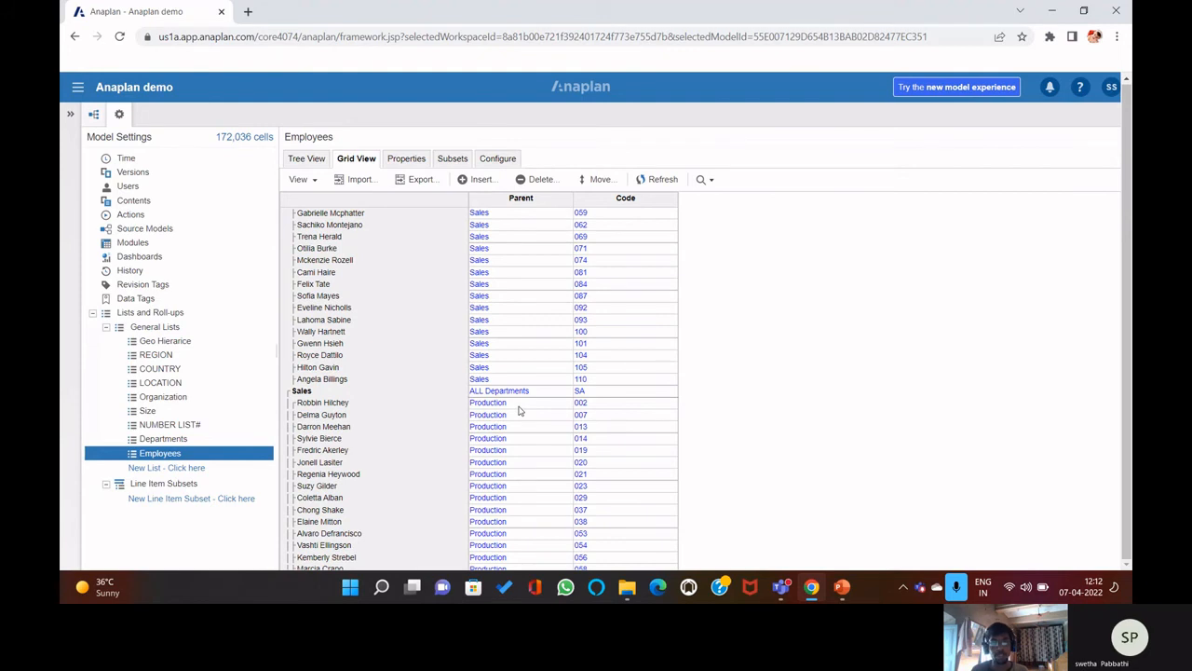
{"action": "scroll", "coordinate": [519, 411], "scroll_direction": "up", "scroll_amount": 3}
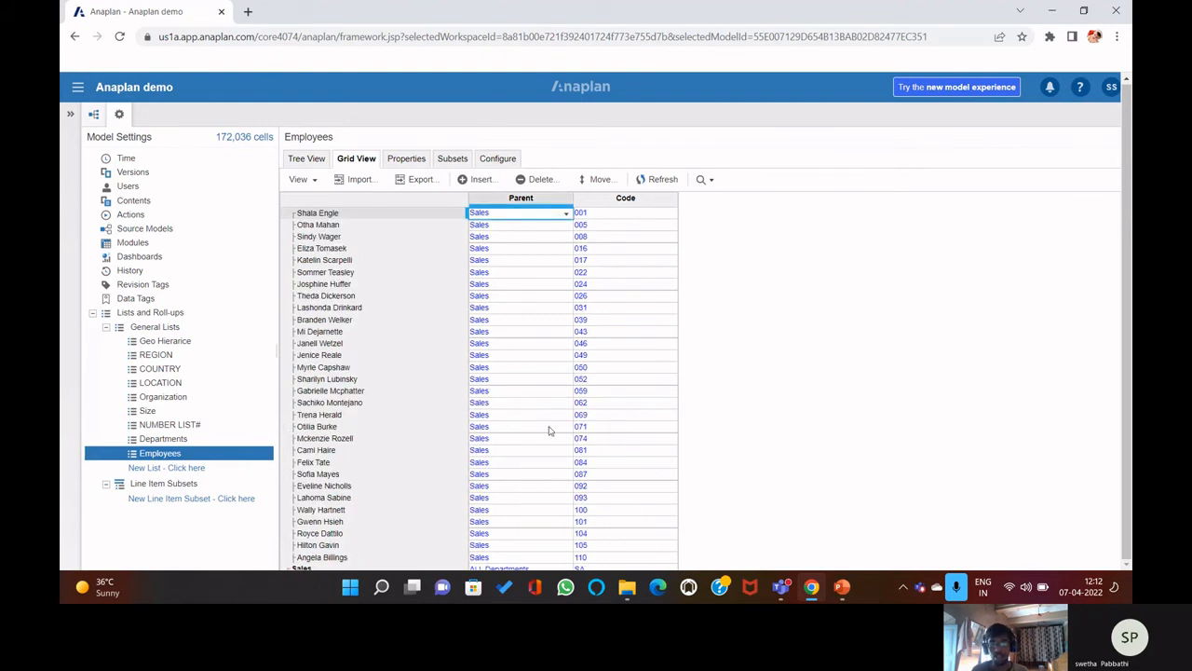
{"action": "key", "text": "alt+Tab"}
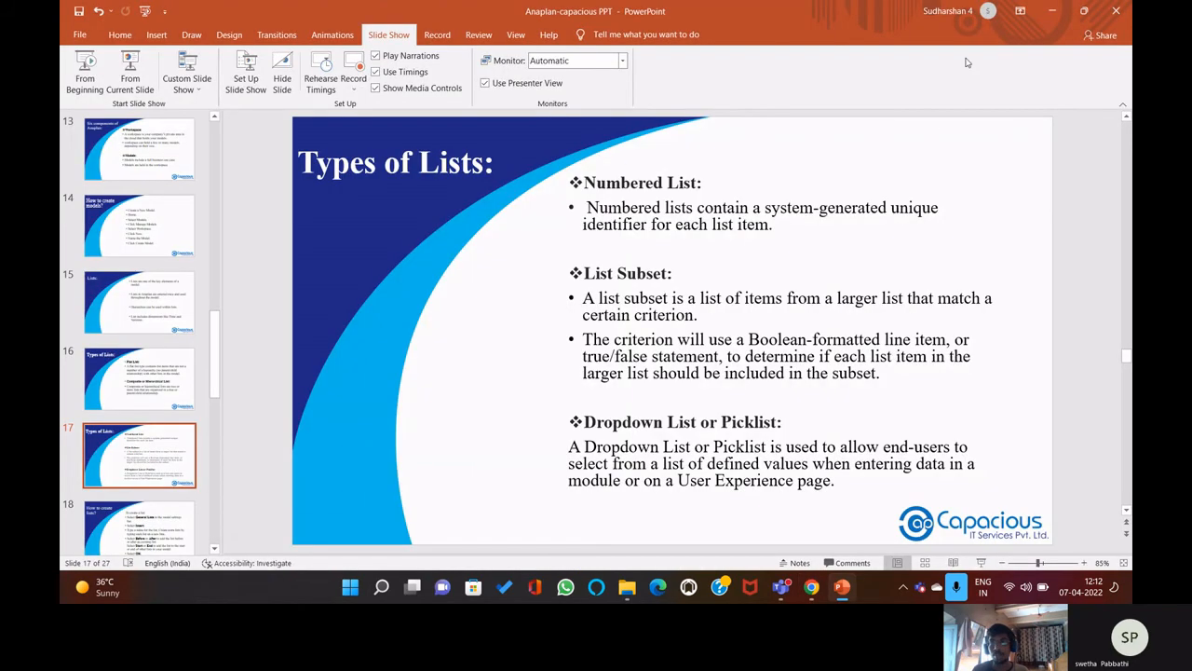
{"action": "left_click", "coordinate": [1046, 18]}
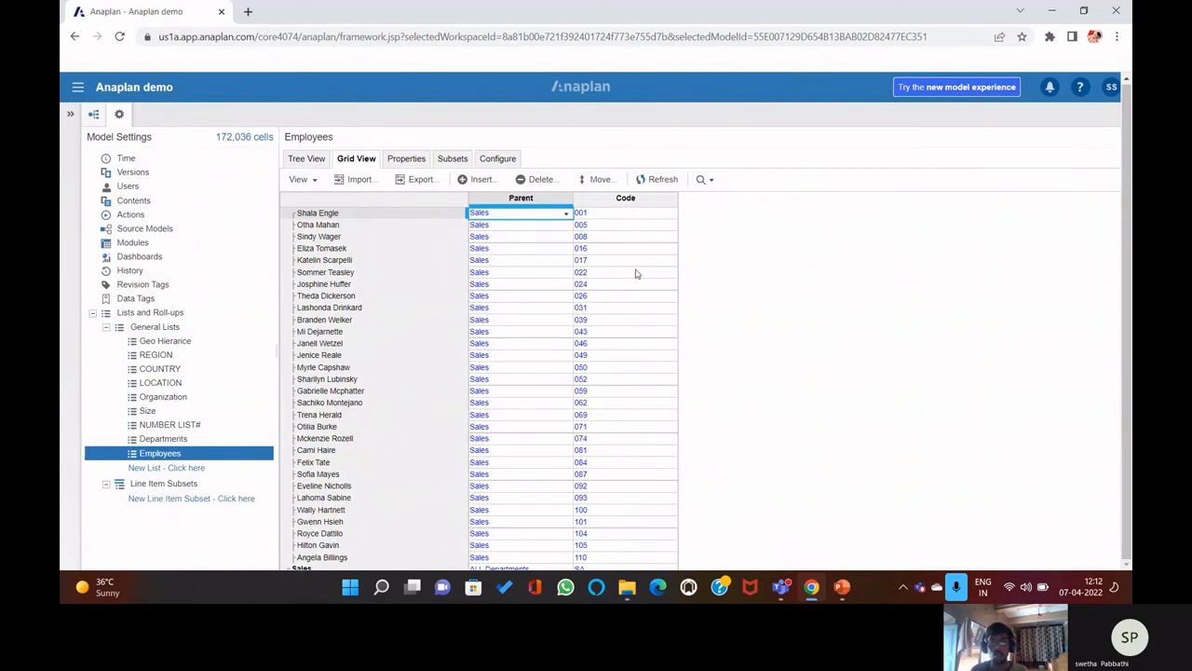
- Add a subset named Employee#: Active? to the Employees list and show the list in grid form
{"action": "left_click", "coordinate": [450, 159]}
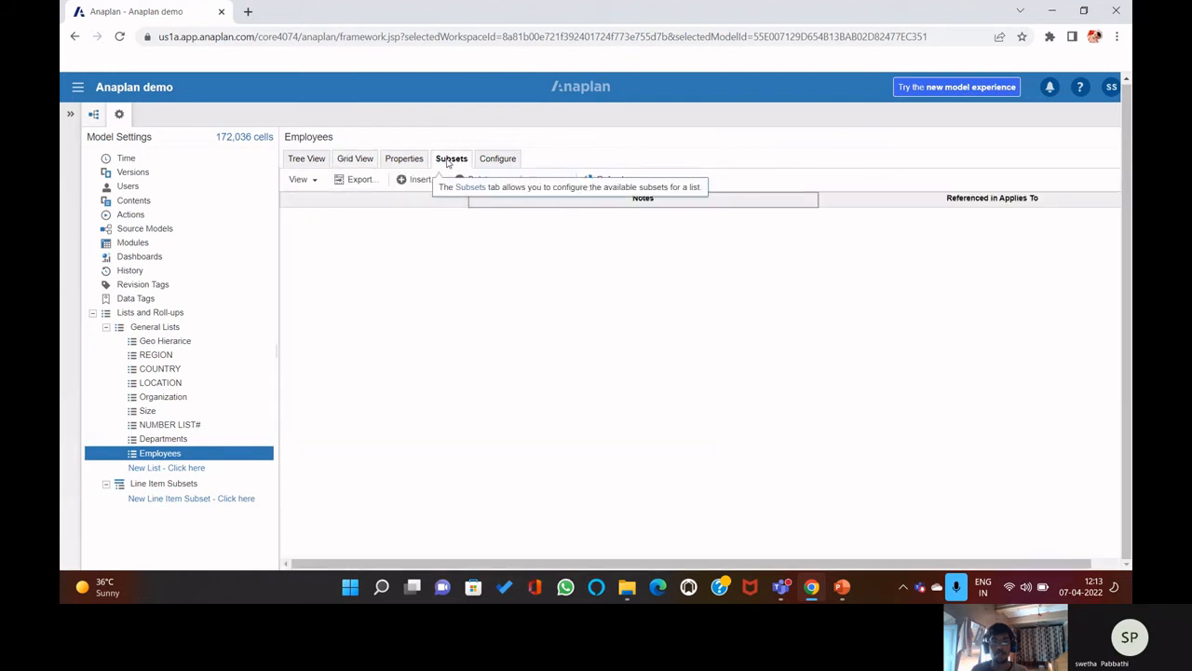
{"action": "left_click", "coordinate": [418, 179]}
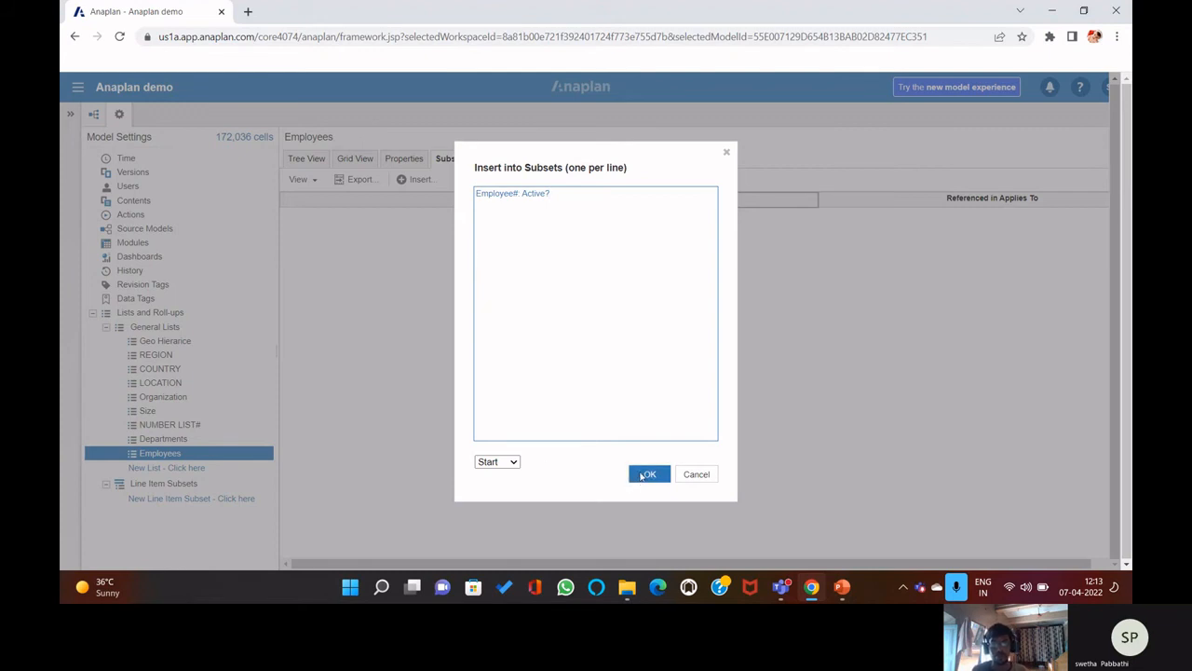
{"action": "left_click", "coordinate": [642, 476]}
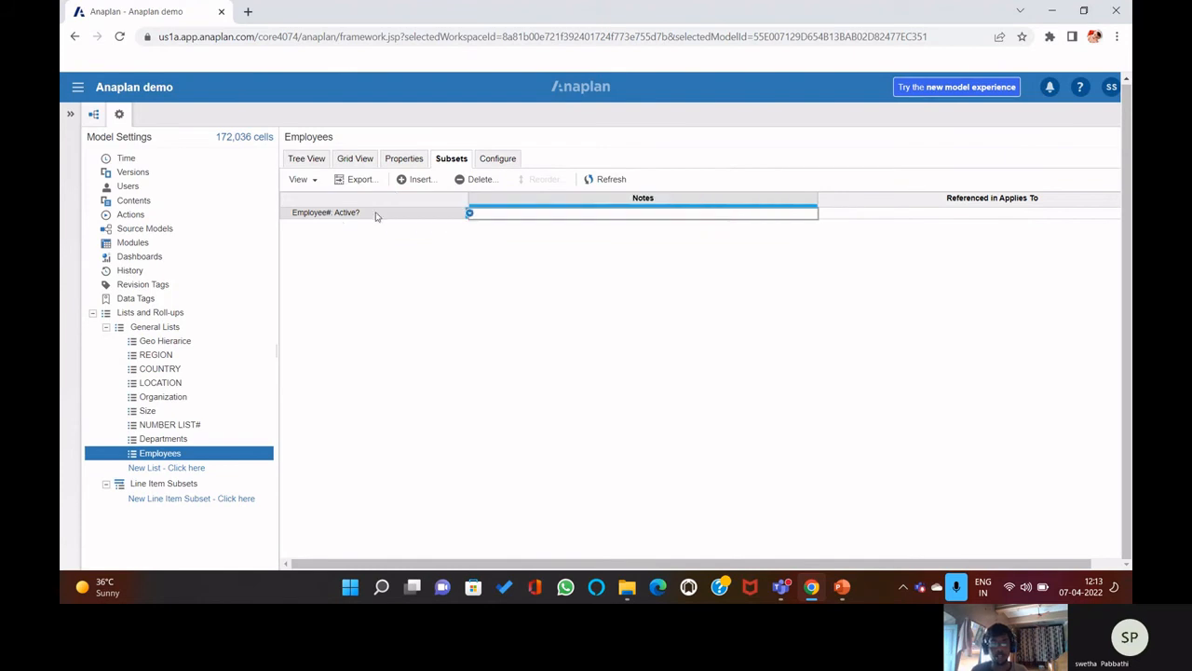
{"action": "left_click", "coordinate": [310, 159]}
{"action": "left_click", "coordinate": [355, 159]}
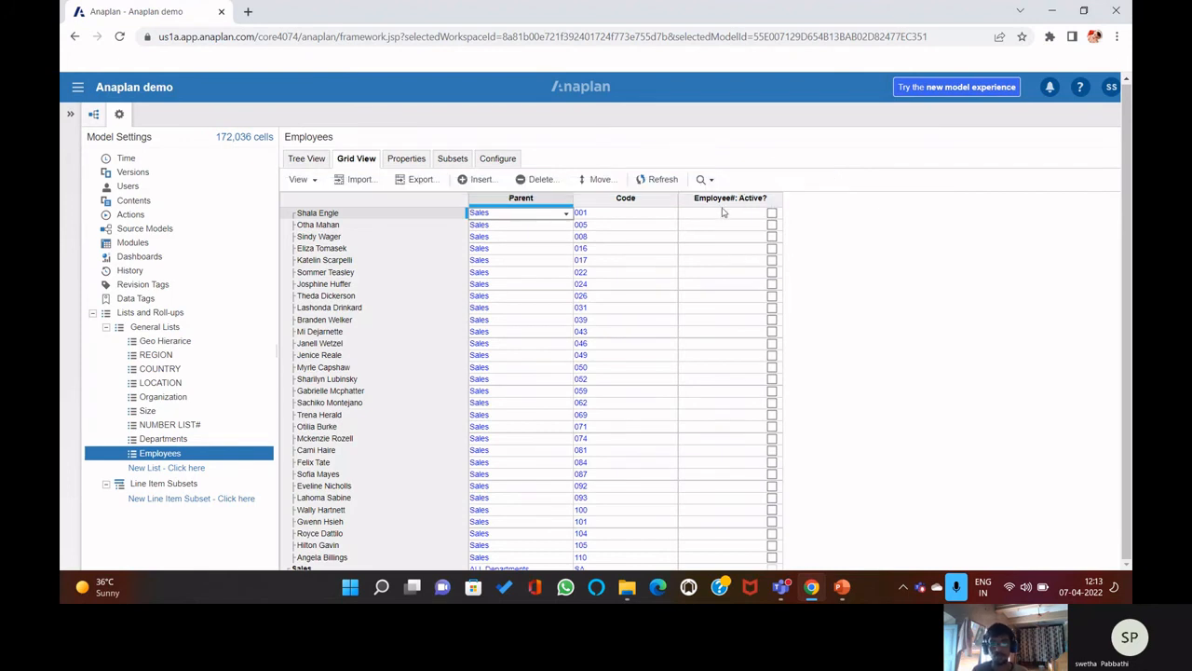
- Include the employees with codes 001, 005 and 016 in the Employee#: Active? subset
{"action": "left_click", "coordinate": [771, 213]}
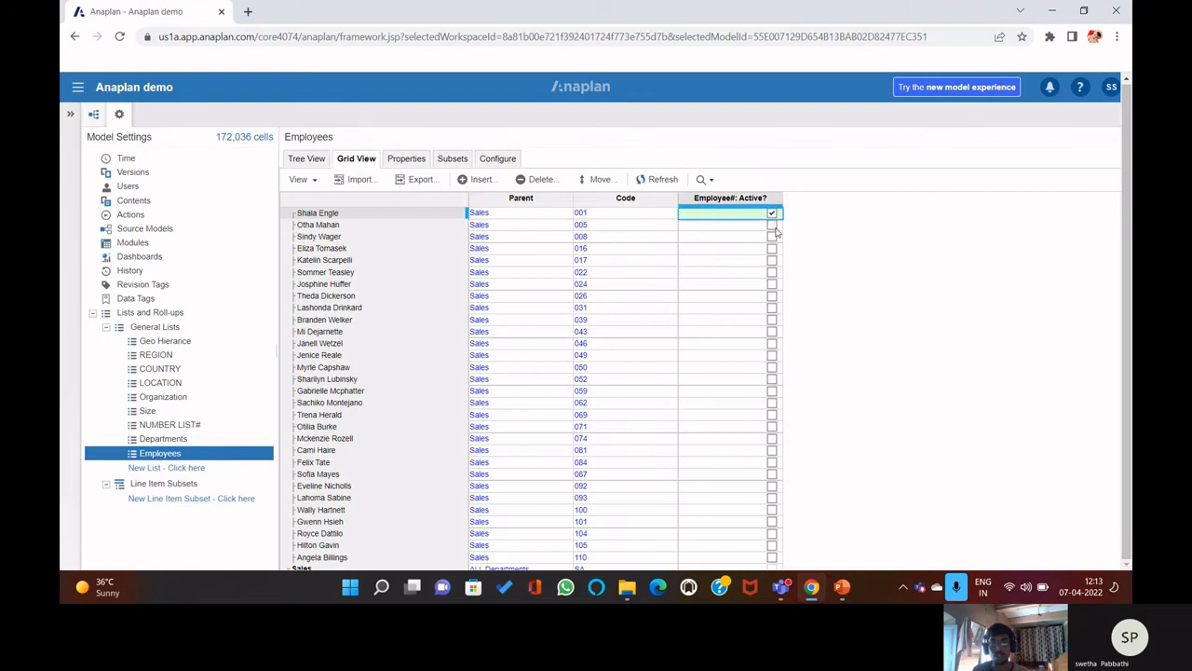
{"action": "left_click", "coordinate": [772, 224]}
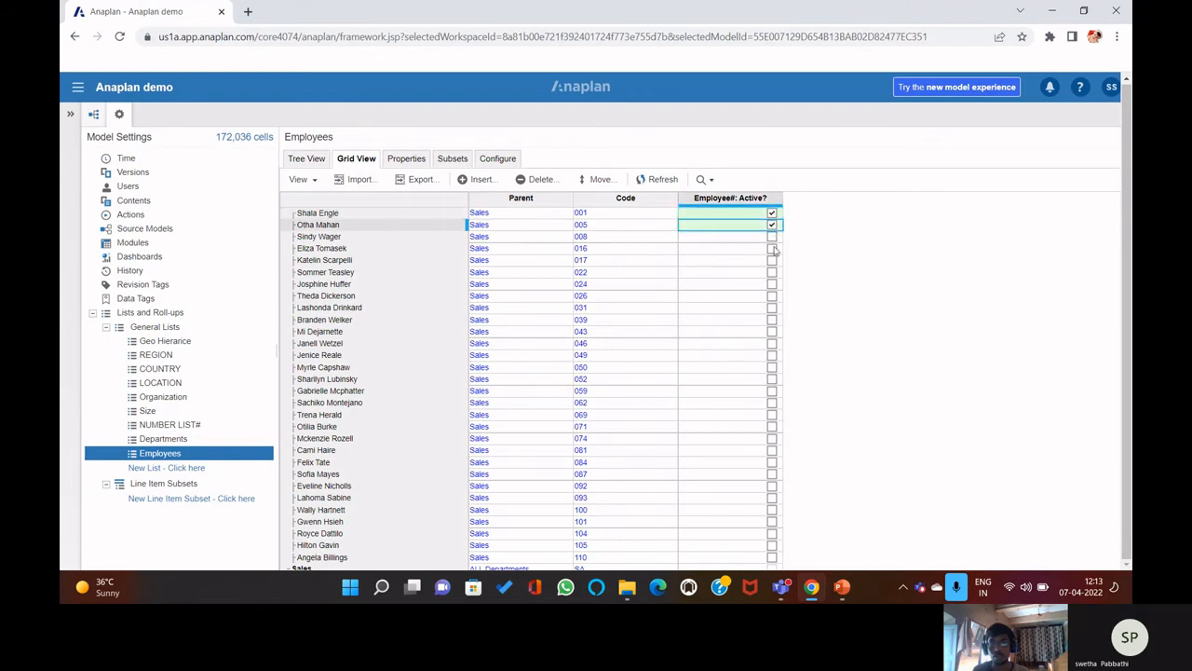
{"action": "left_click", "coordinate": [773, 249]}
{"action": "left_click", "coordinate": [731, 406]}
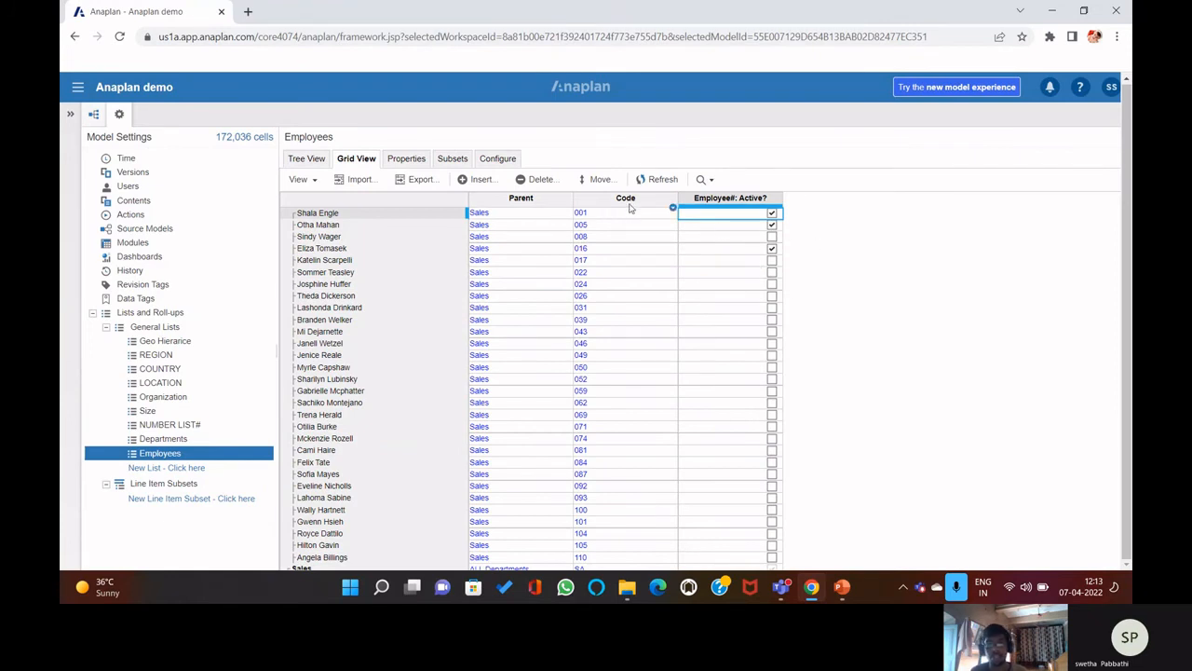
- Import the existing Employees.csv source into the Employees list with column Active? mapped to Employee#: Active?, and dismiss the result summary
{"action": "left_click", "coordinate": [361, 180]}
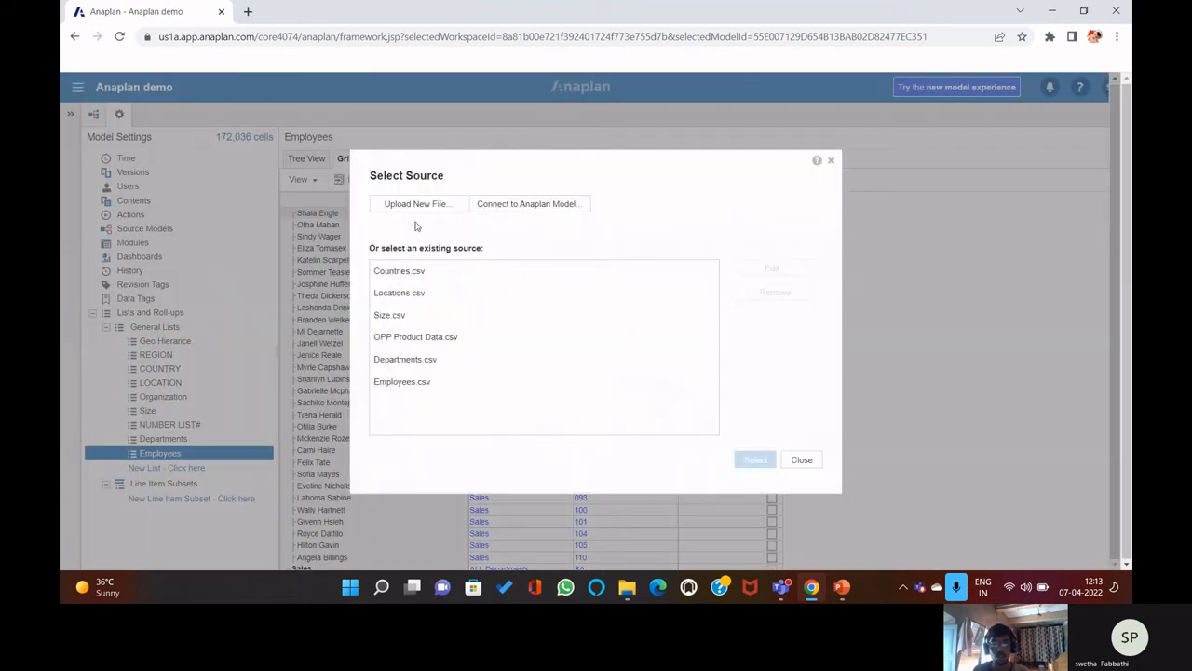
{"action": "left_click", "coordinate": [419, 383]}
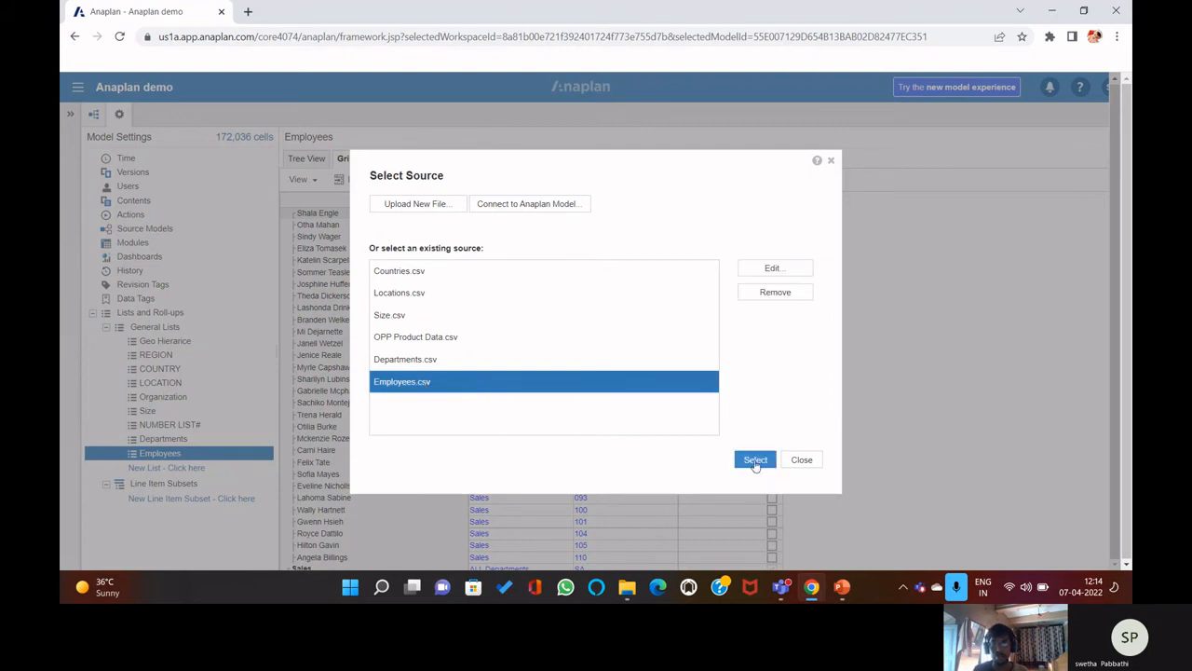
{"action": "left_click", "coordinate": [756, 459]}
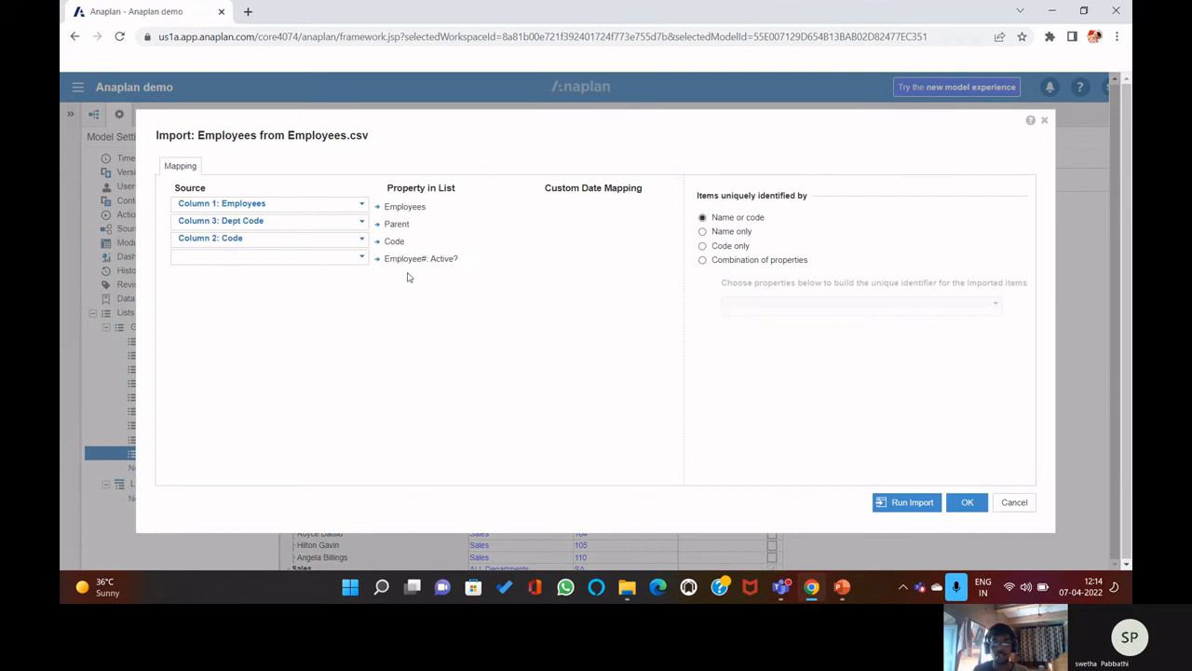
{"action": "left_click", "coordinate": [360, 260]}
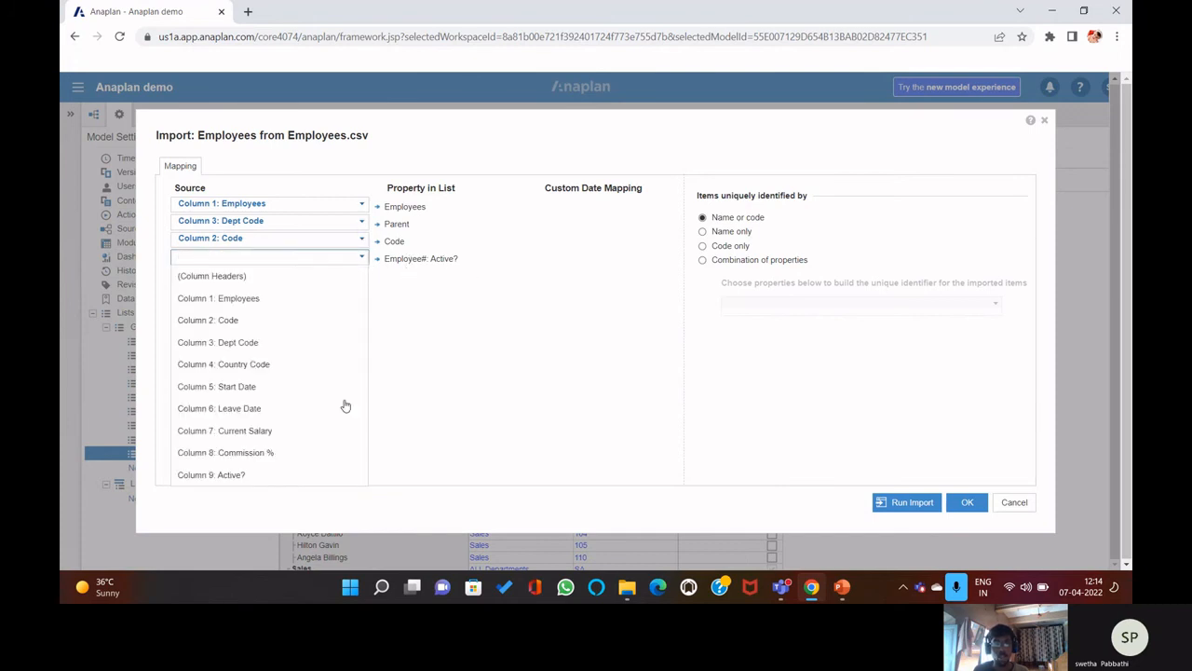
{"action": "left_click", "coordinate": [264, 475]}
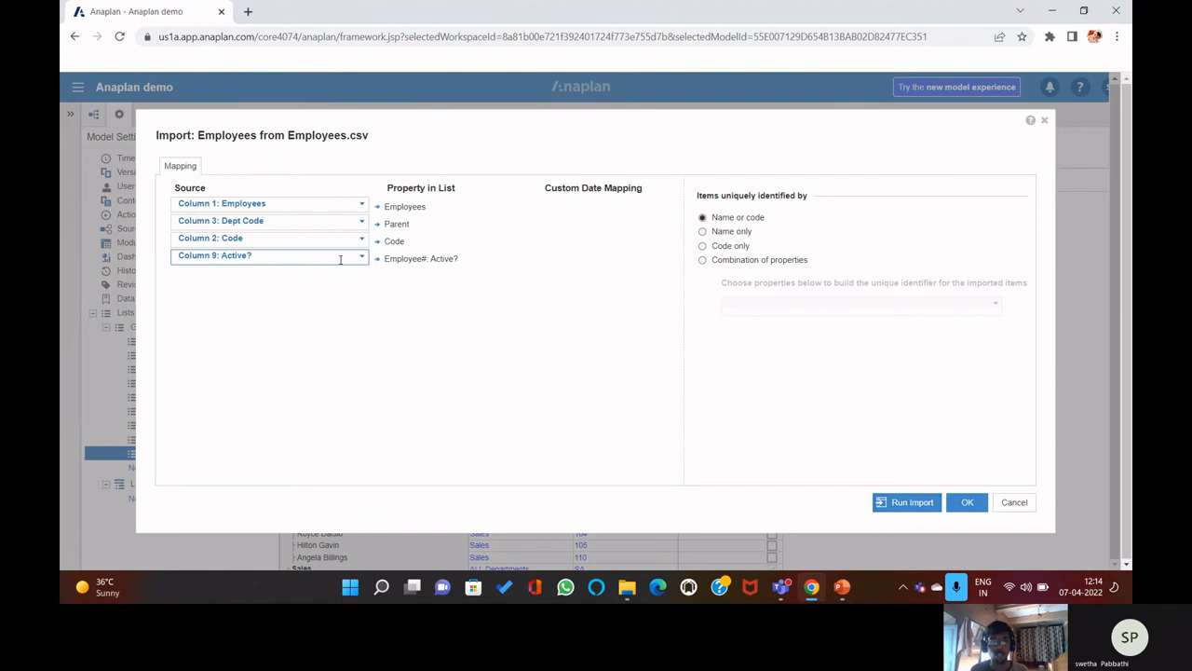
{"action": "left_click", "coordinate": [912, 503]}
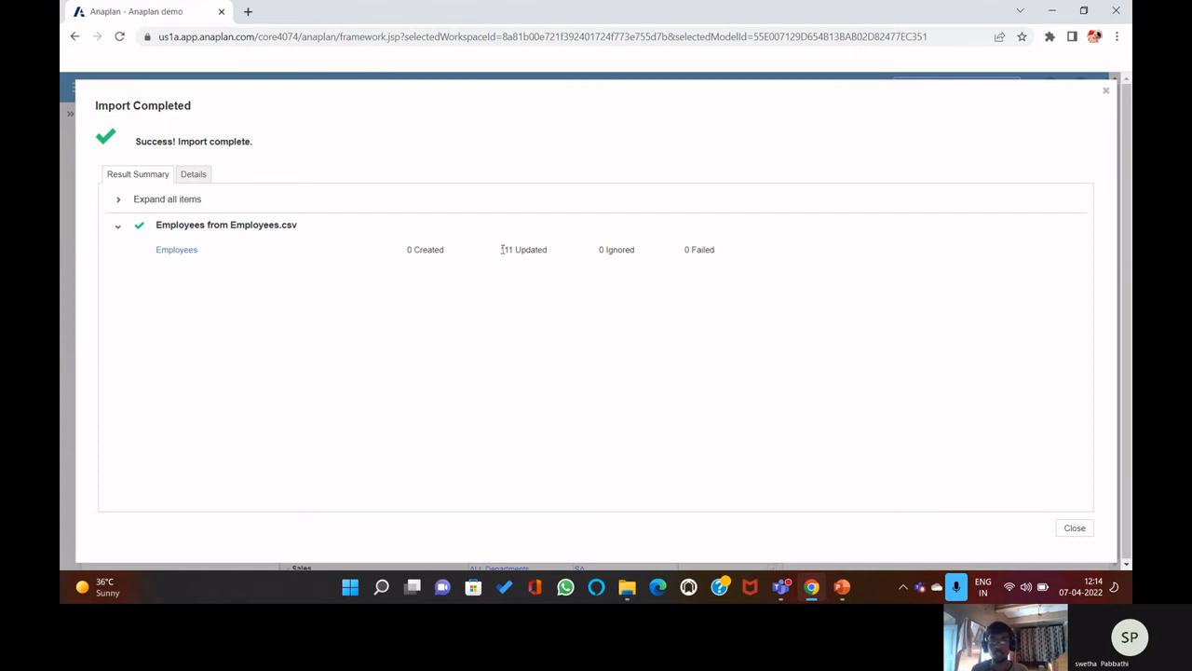
{"action": "left_click", "coordinate": [1075, 528]}
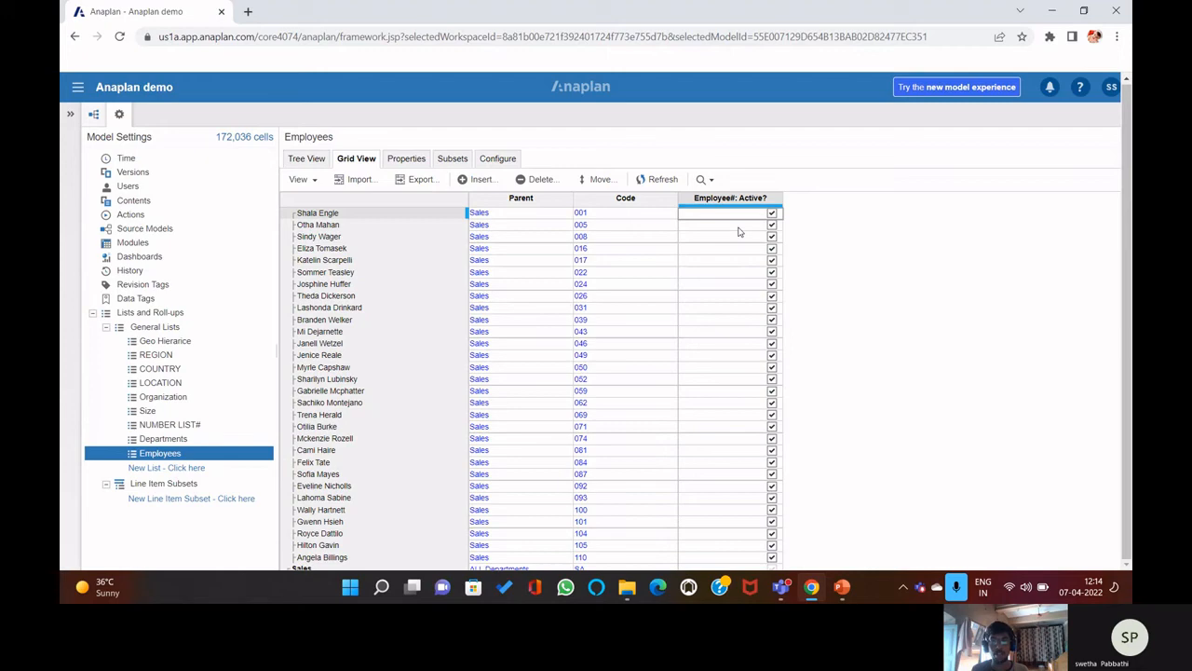
- Check the Employee#: Active? membership of the employees across the Sales, Production and Executive departments
{"action": "scroll", "coordinate": [754, 299], "scroll_direction": "down", "scroll_amount": 3}
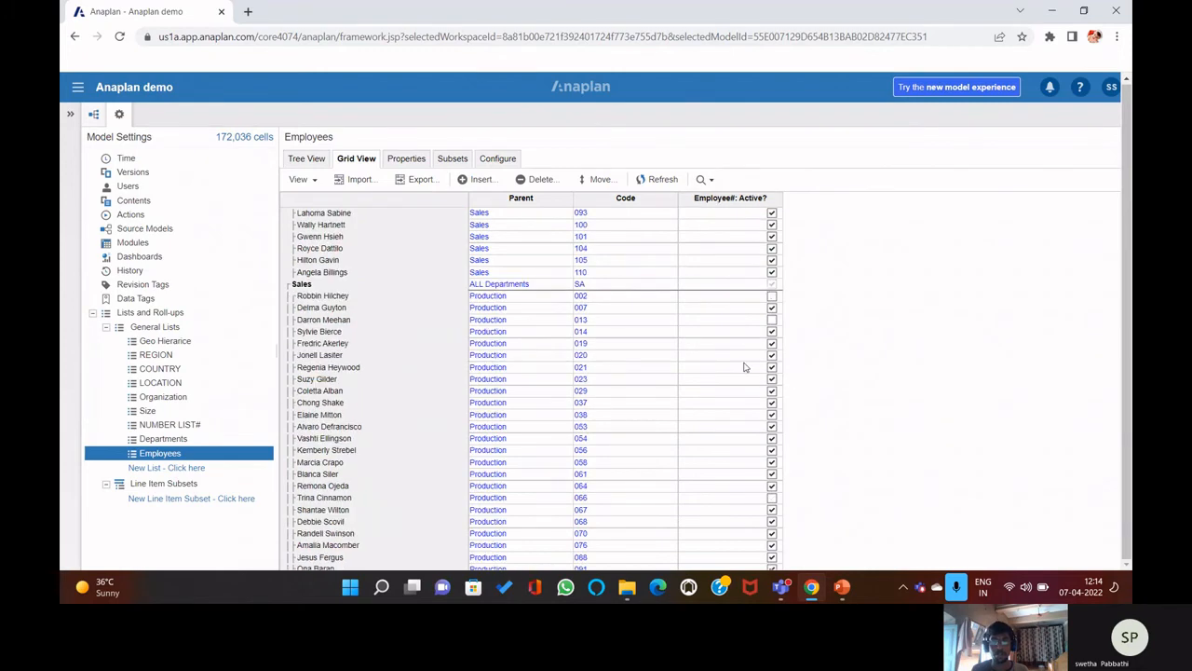
{"action": "scroll", "coordinate": [744, 367], "scroll_direction": "down", "scroll_amount": 3}
{"action": "scroll", "coordinate": [715, 370], "scroll_direction": "up", "scroll_amount": 6}
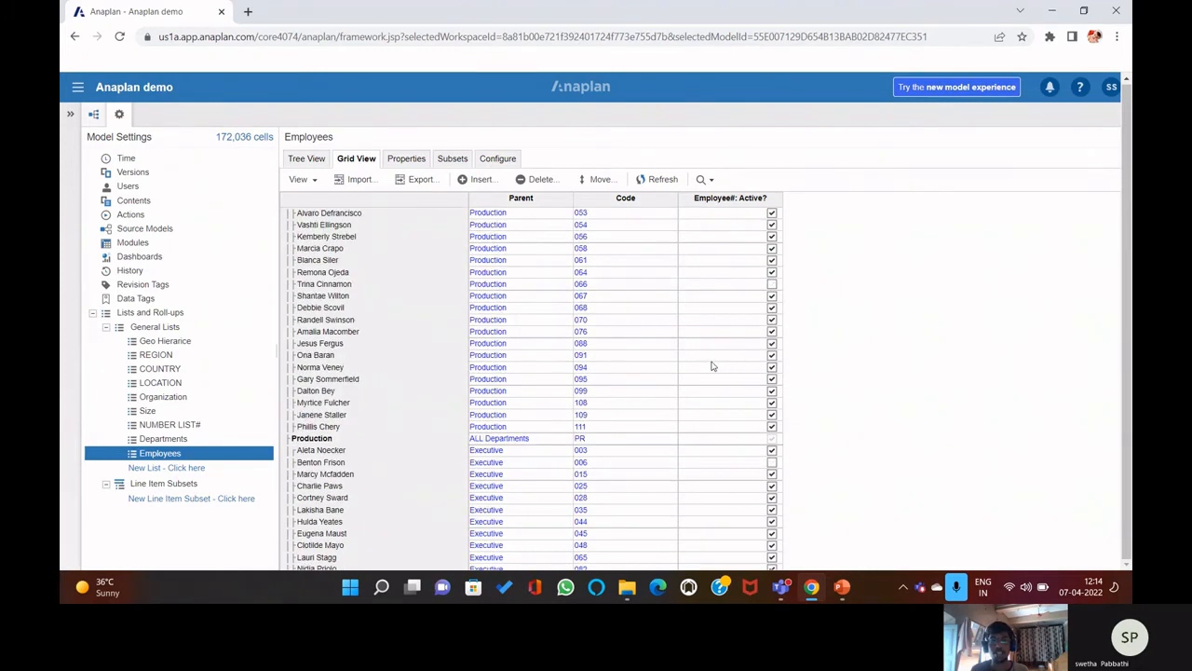
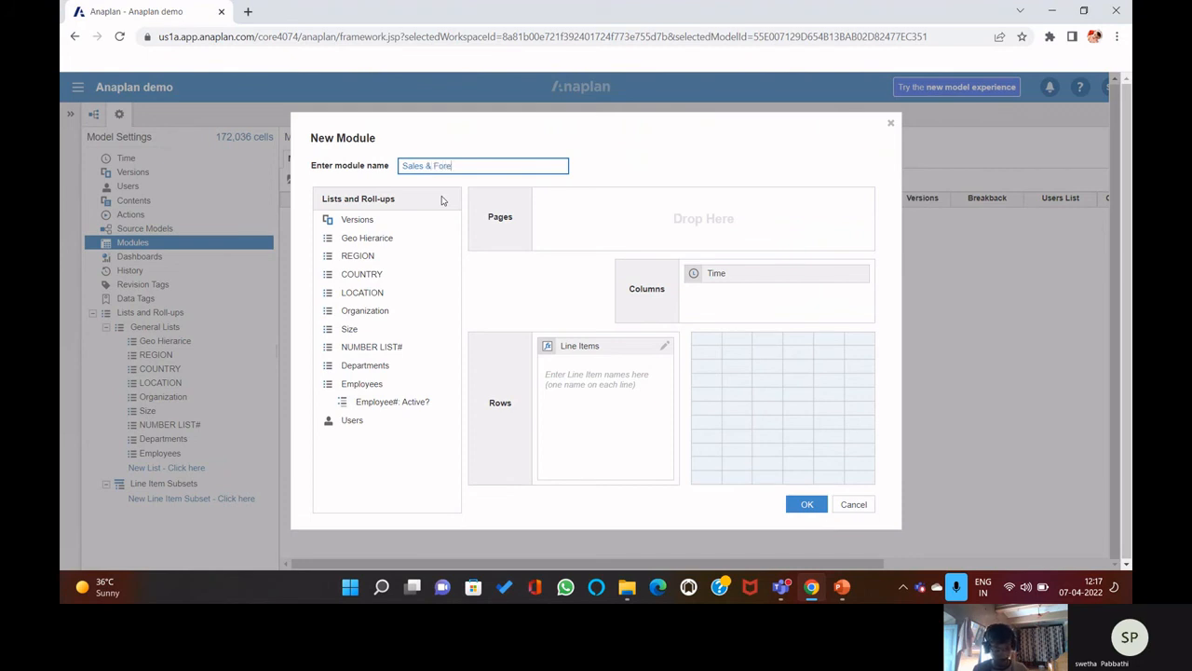
- Complete the new module's name as Sales & Forecast and create the module with time as its columns
{"action": "type", "text": "st"}
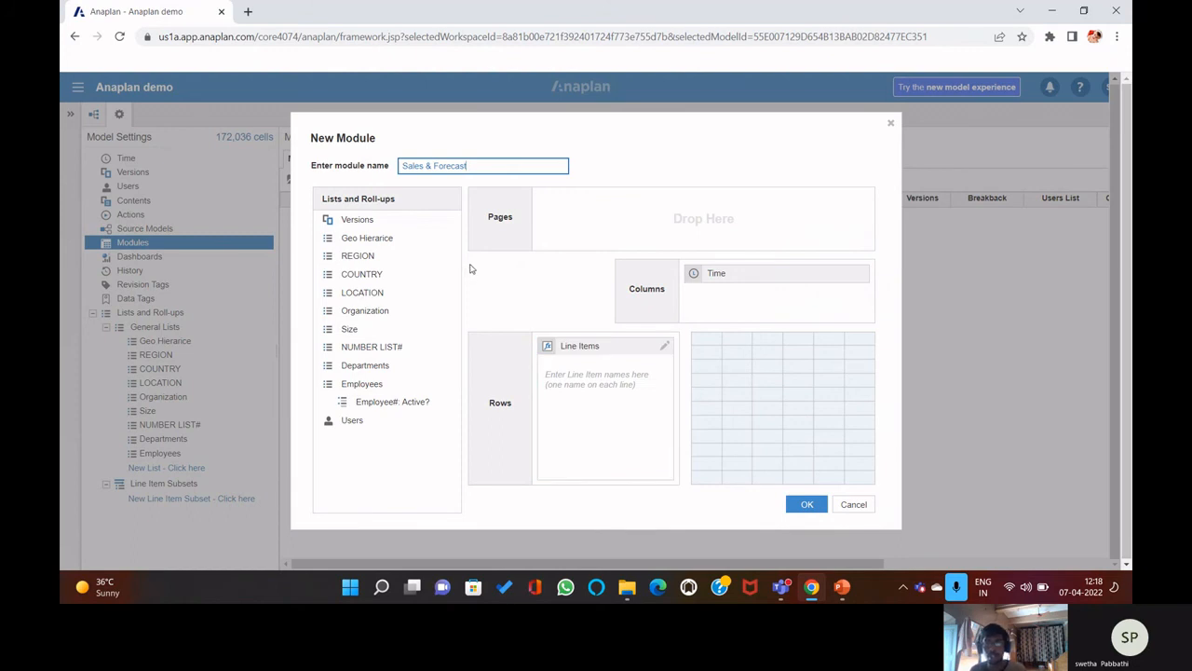
{"action": "left_click", "coordinate": [814, 508]}
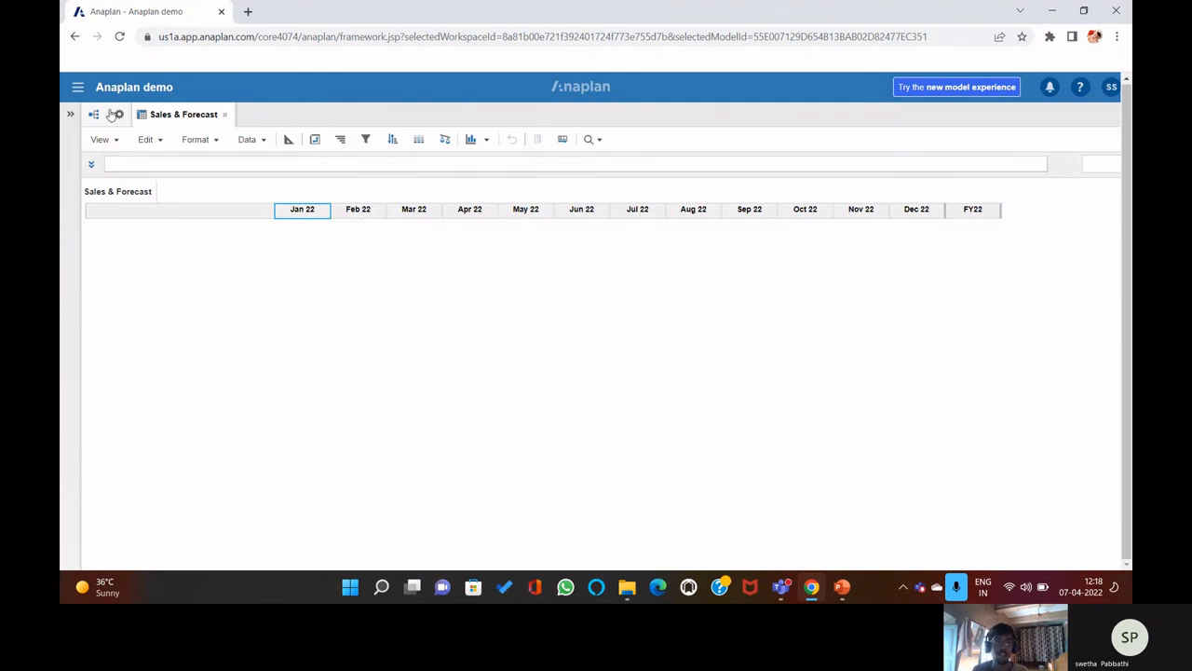
- View the model calendar's time settings, reopen the Sales & Forecast module from the module list and return to the model settings
{"action": "left_click", "coordinate": [119, 114]}
{"action": "left_click", "coordinate": [121, 159]}
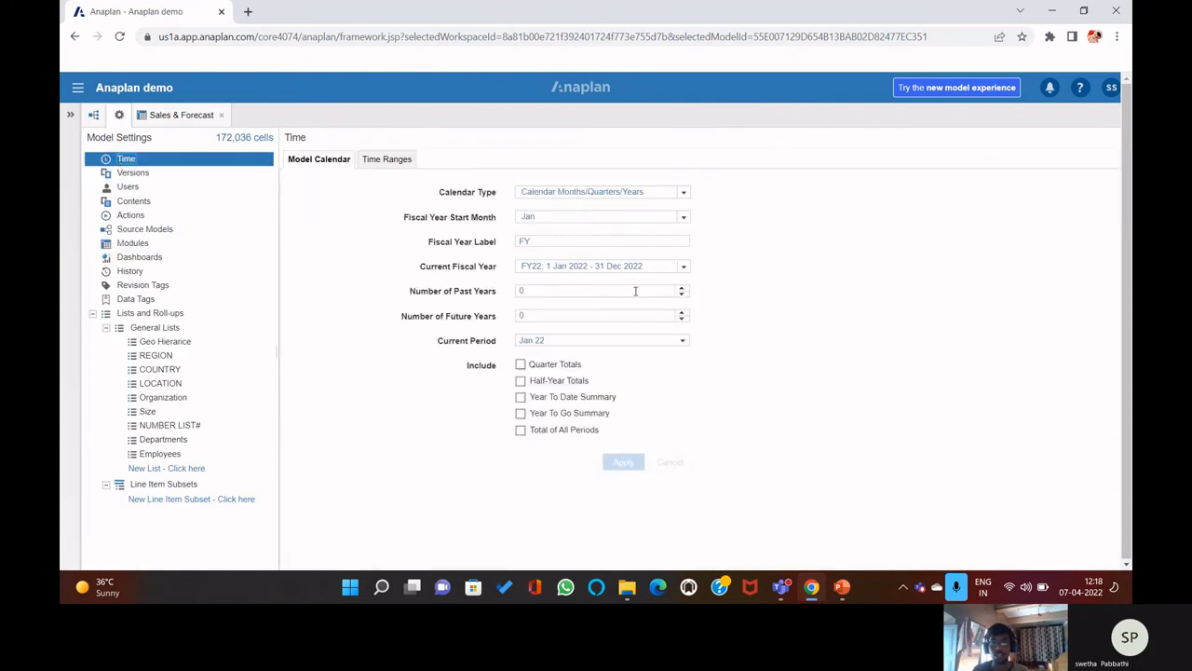
{"action": "left_click", "coordinate": [132, 242]}
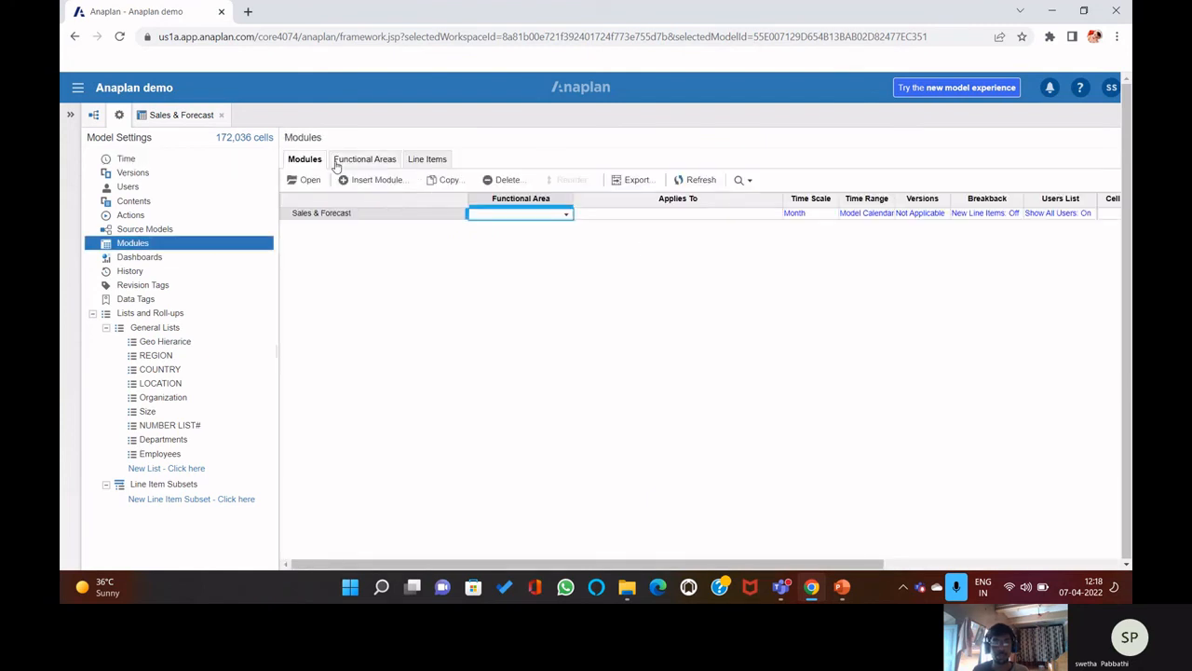
{"action": "left_click", "coordinate": [228, 217]}
{"action": "double_click", "coordinate": [356, 215]}
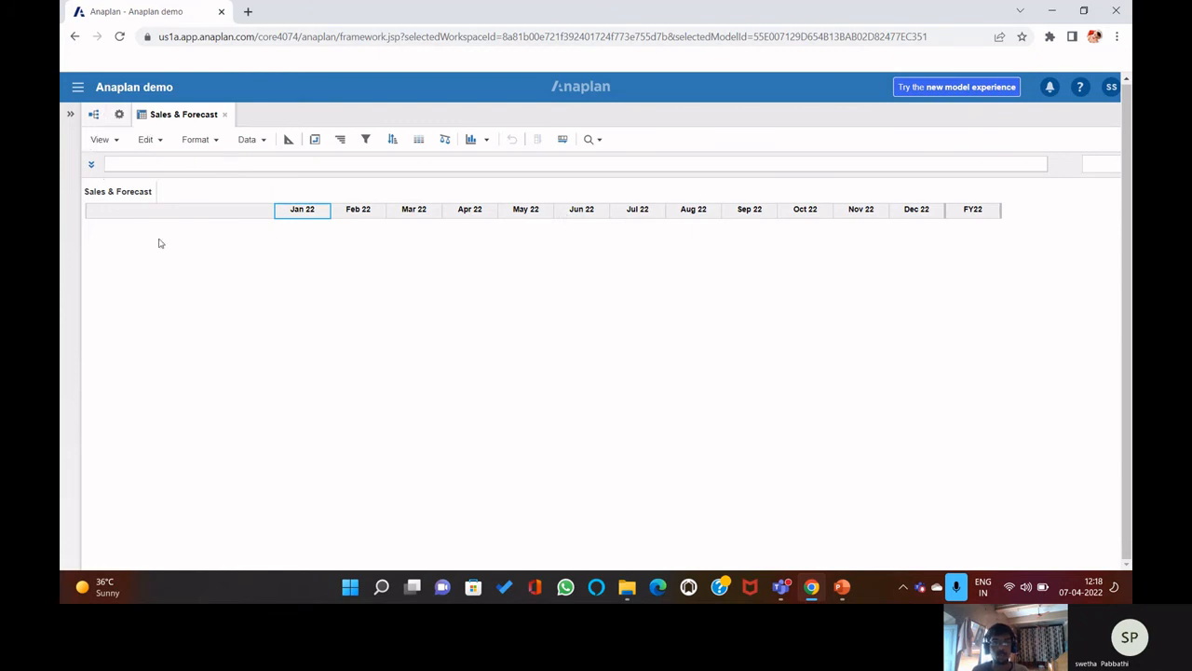
{"action": "left_click", "coordinate": [120, 115]}
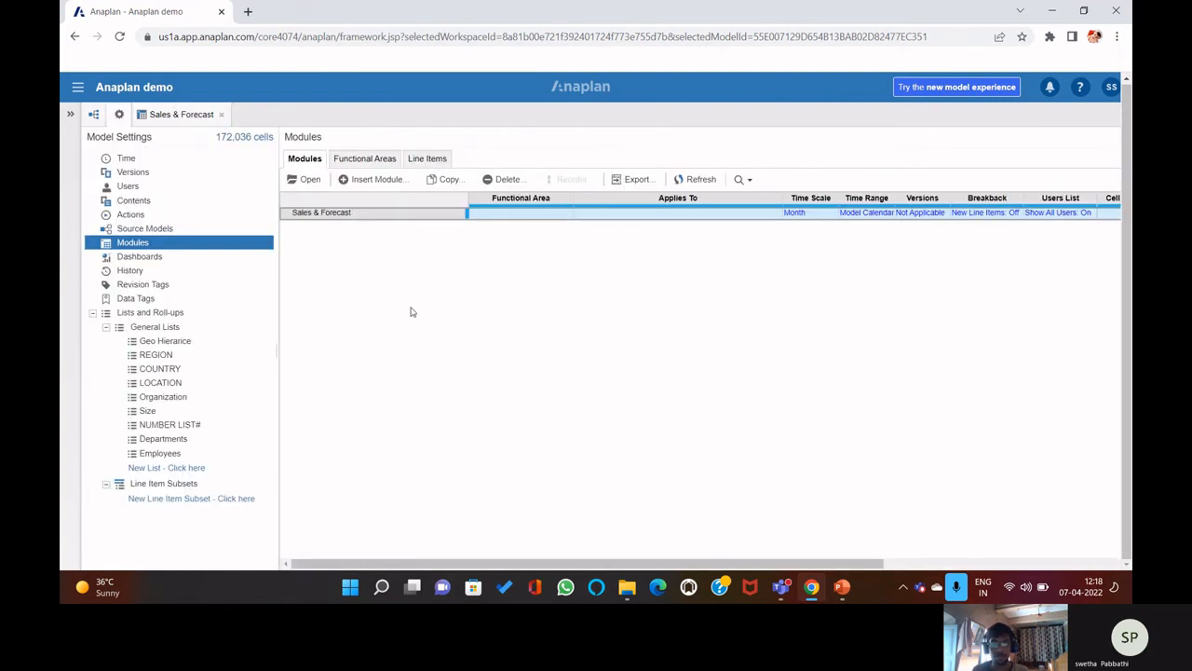
- Switch to the PowerPoint presentation and go through the slides on modules, how to create modules, and line items
{"action": "left_click", "coordinate": [841, 587]}
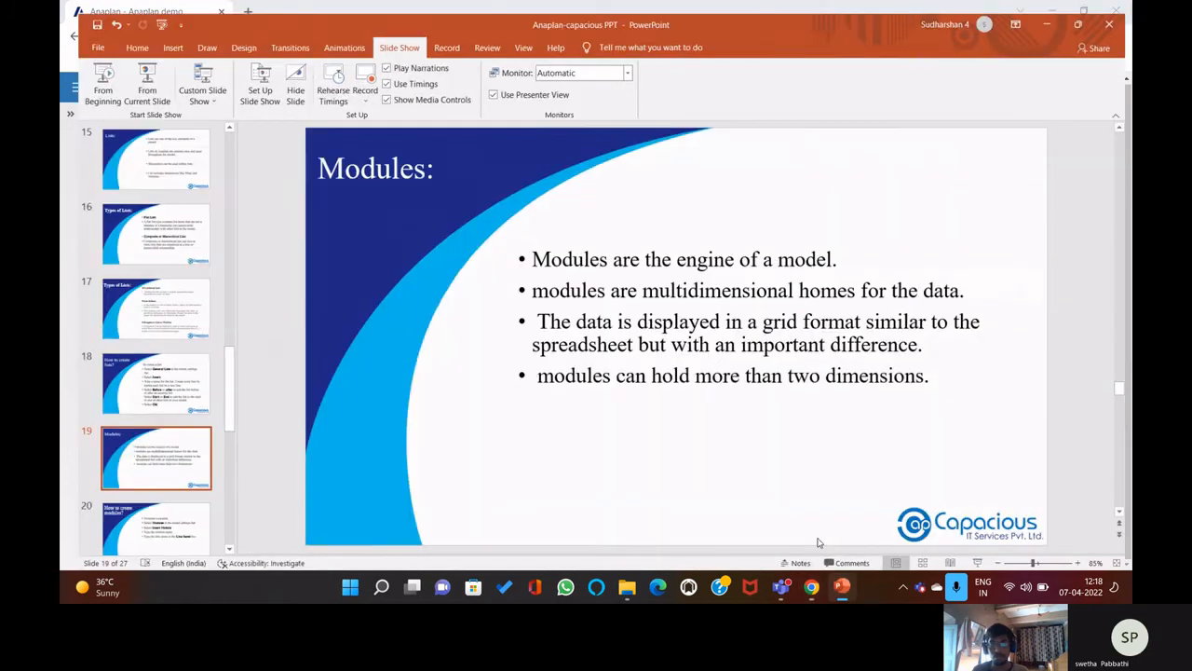
{"action": "scroll", "coordinate": [758, 447], "scroll_direction": "down", "scroll_amount": 1}
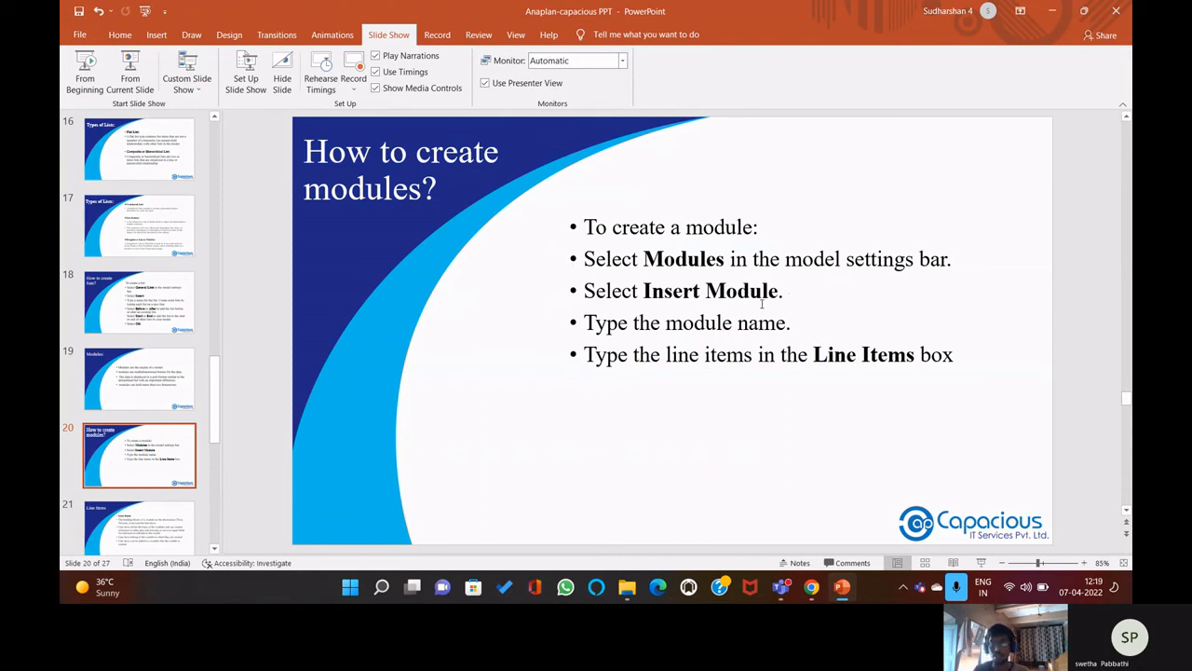
{"action": "scroll", "coordinate": [760, 295], "scroll_direction": "down", "scroll_amount": 1}
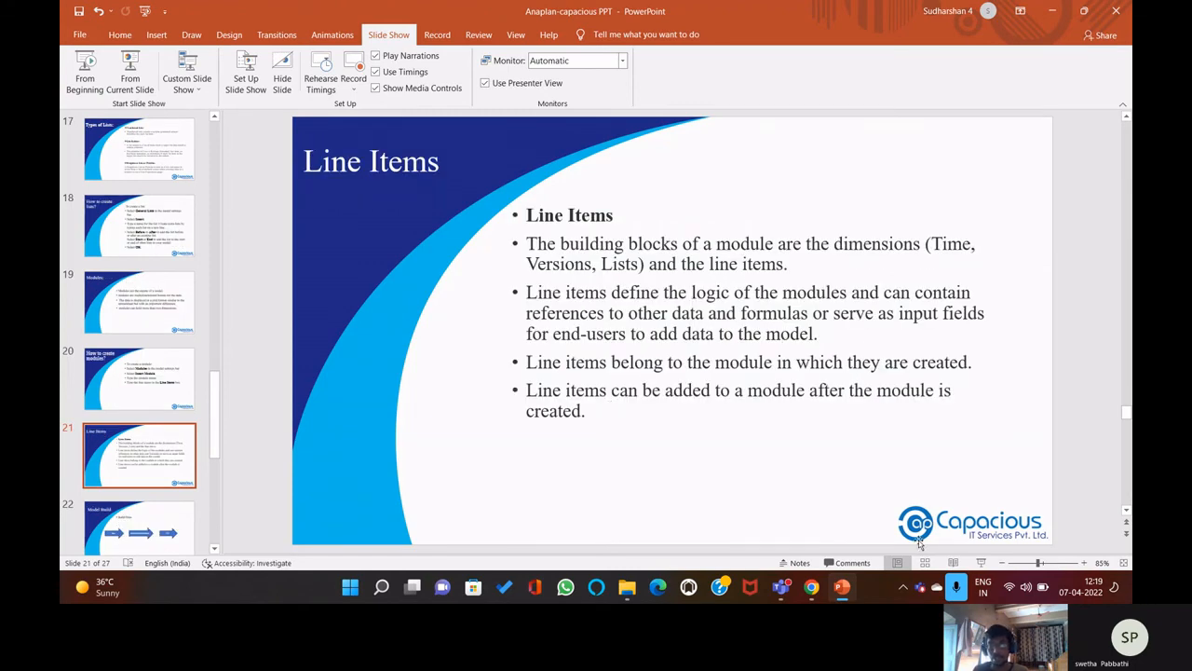
- Switch back to the Anaplan model in Chrome and delete the Sales & Forecast module, confirming the deletion
{"action": "left_click", "coordinate": [843, 588]}
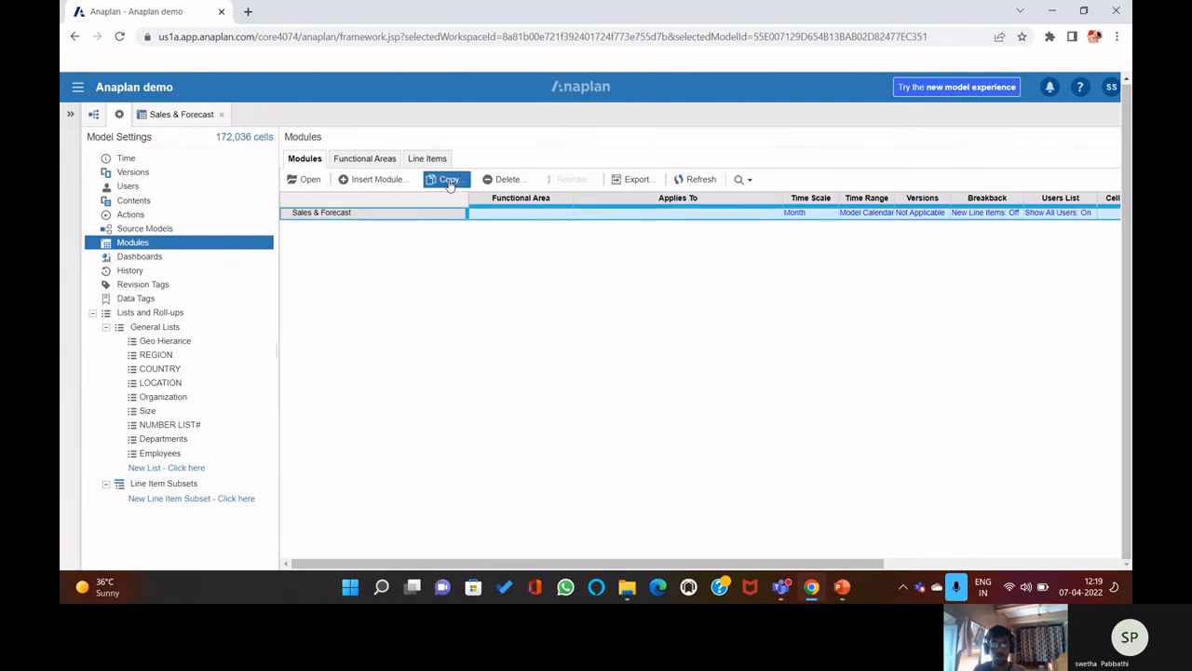
{"action": "left_click", "coordinate": [503, 179]}
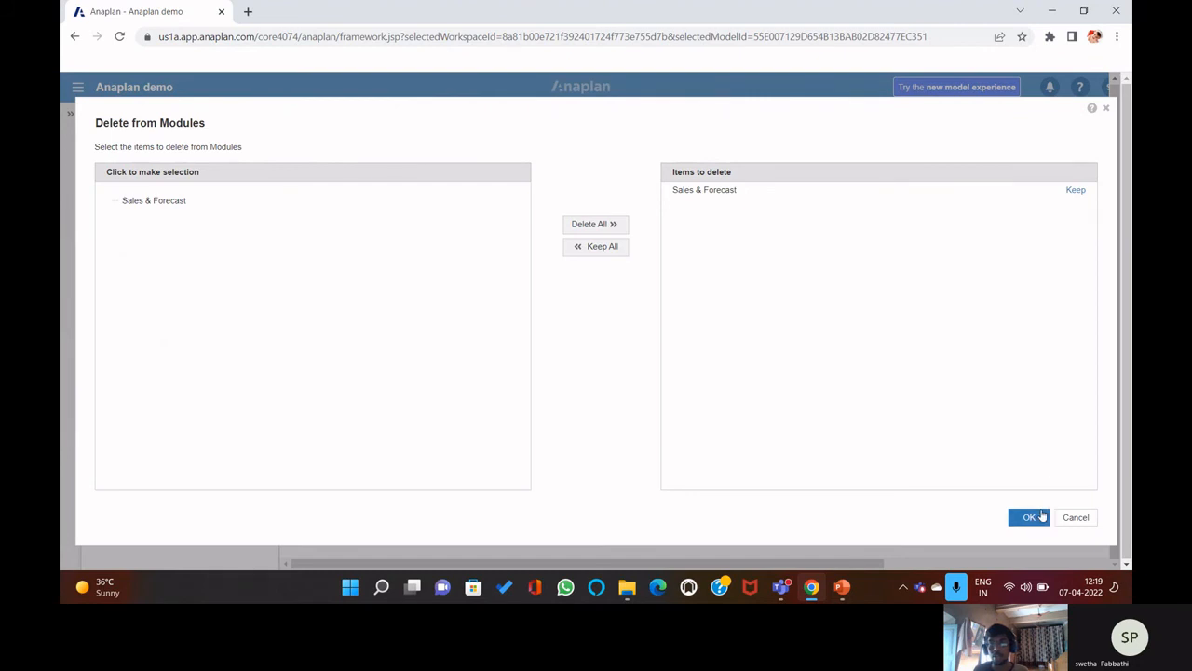
{"action": "left_click", "coordinate": [1030, 518]}
{"action": "left_click", "coordinate": [732, 376]}
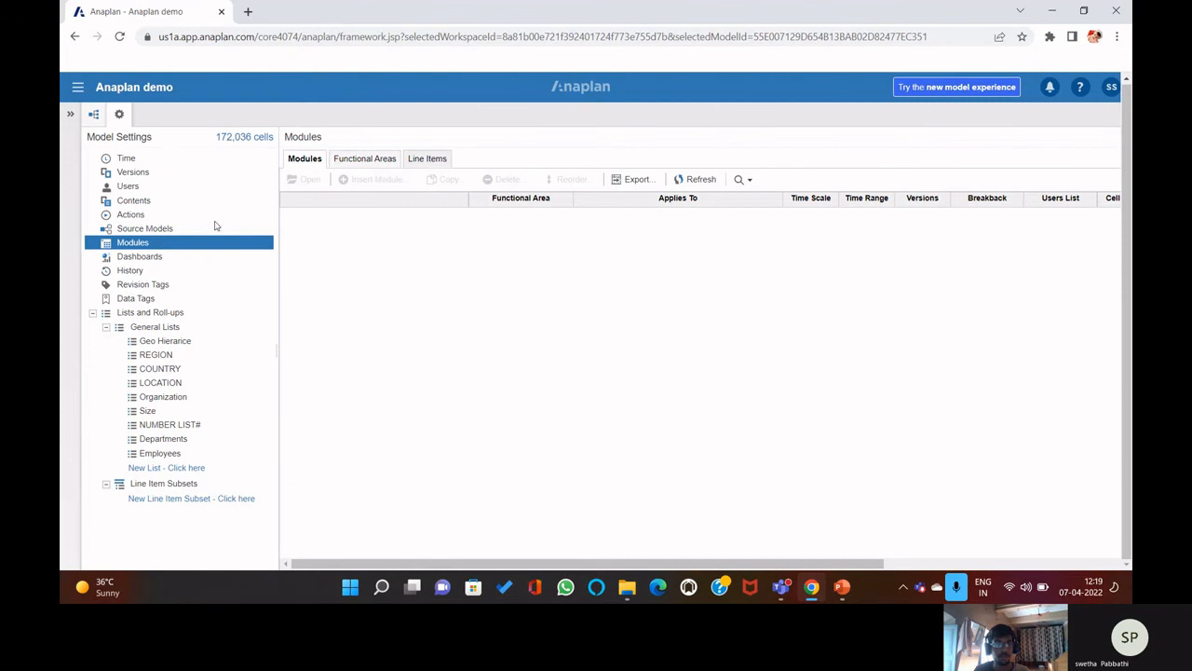
- Start a new module named Sales & Forecast and remove the Time dimension from its columns
{"action": "left_click", "coordinate": [191, 257]}
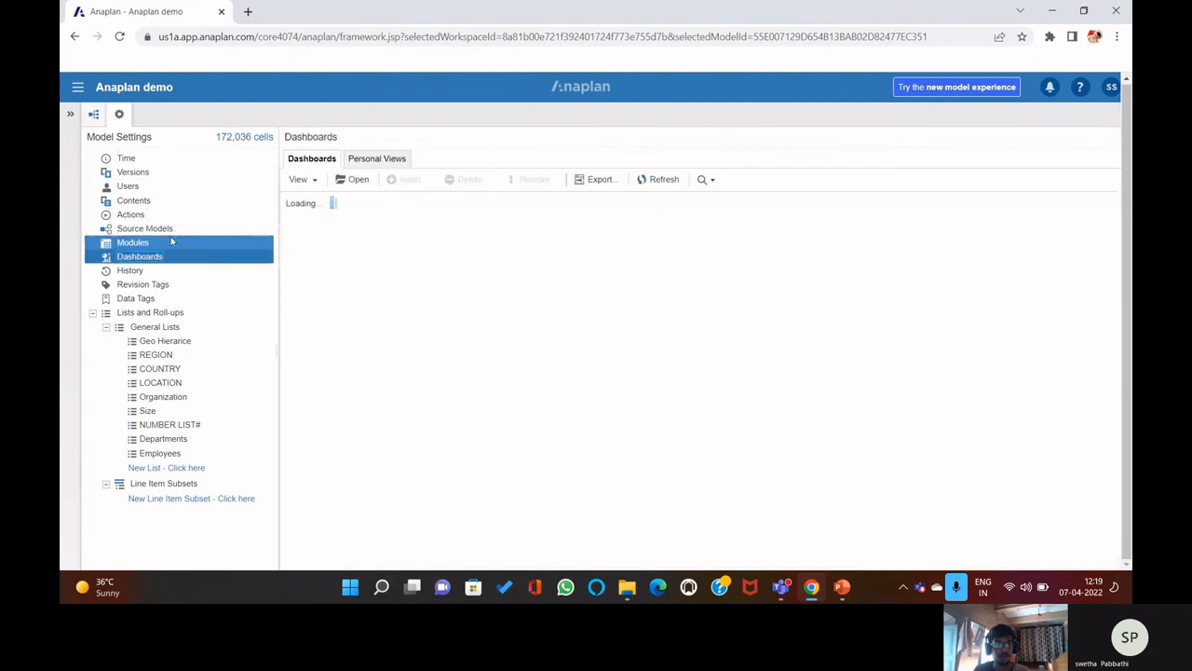
{"action": "left_click", "coordinate": [171, 242]}
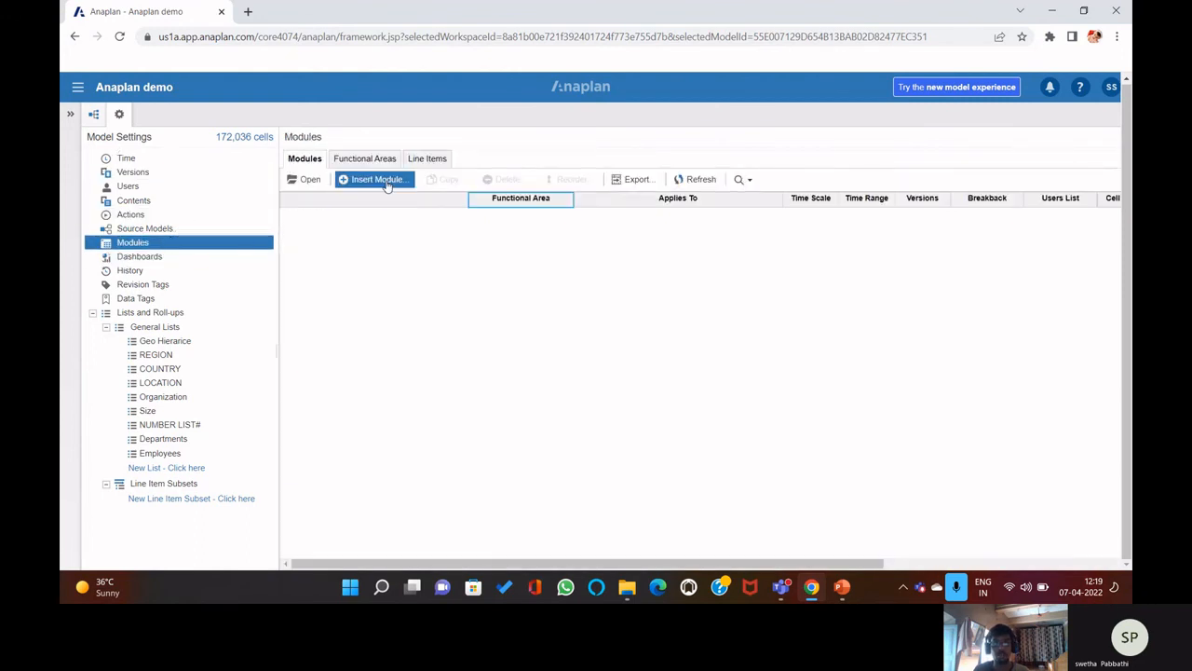
{"action": "left_click", "coordinate": [387, 181]}
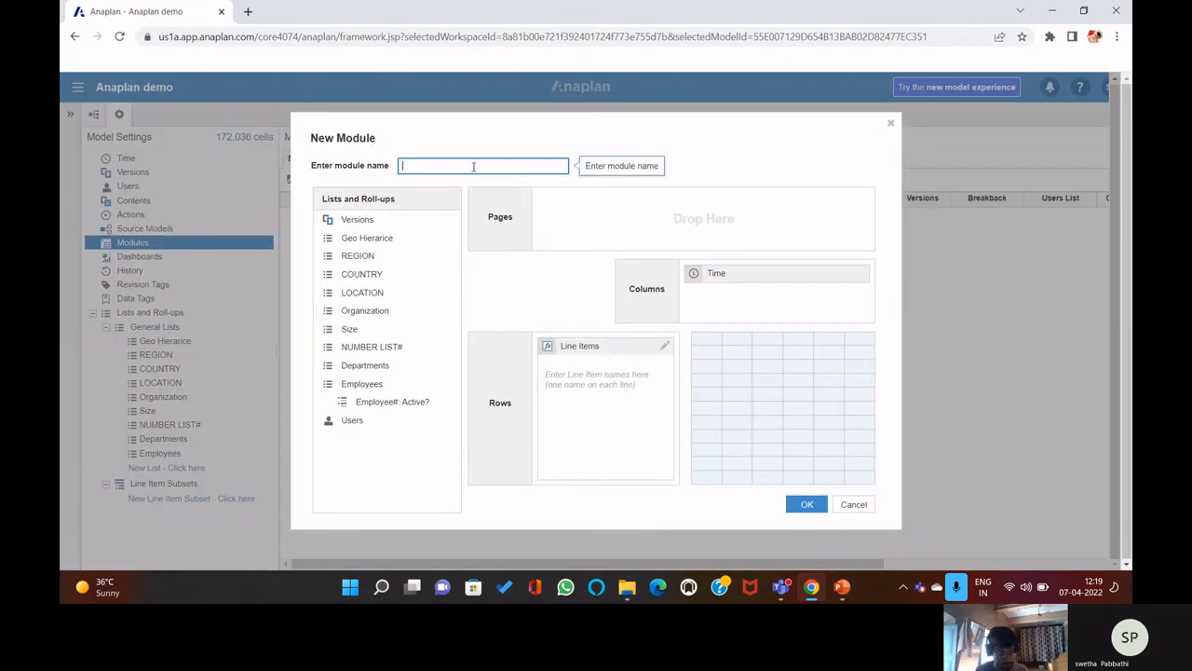
{"action": "type", "text": "Sales & Forecast"}
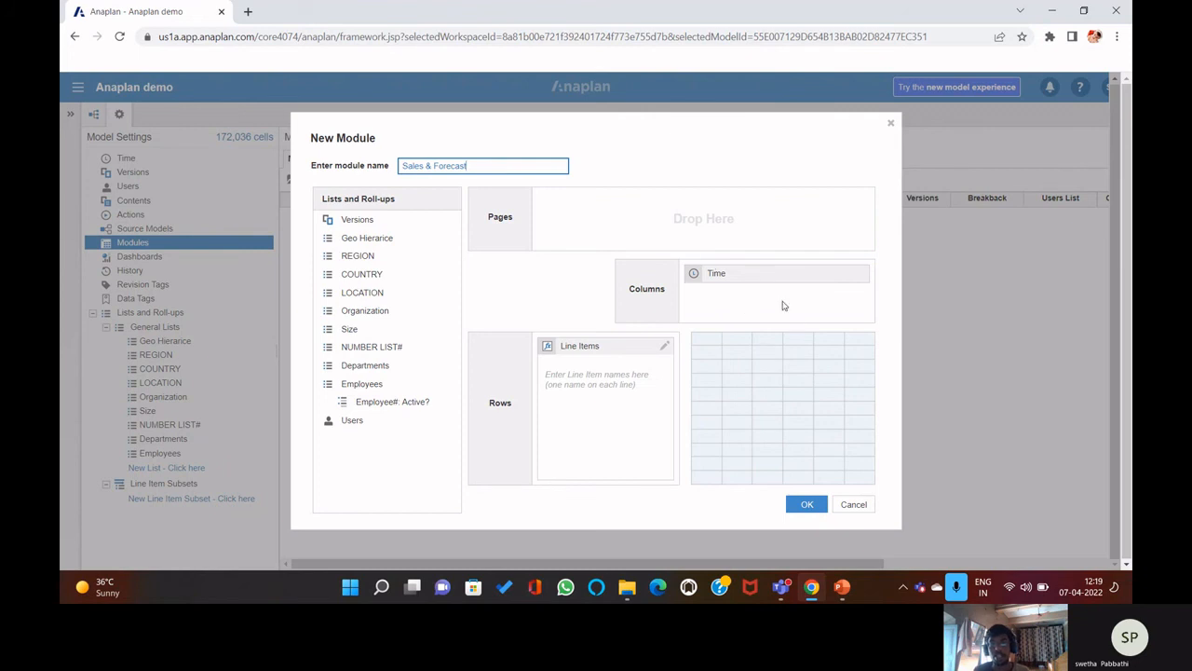
{"action": "left_click", "coordinate": [751, 272]}
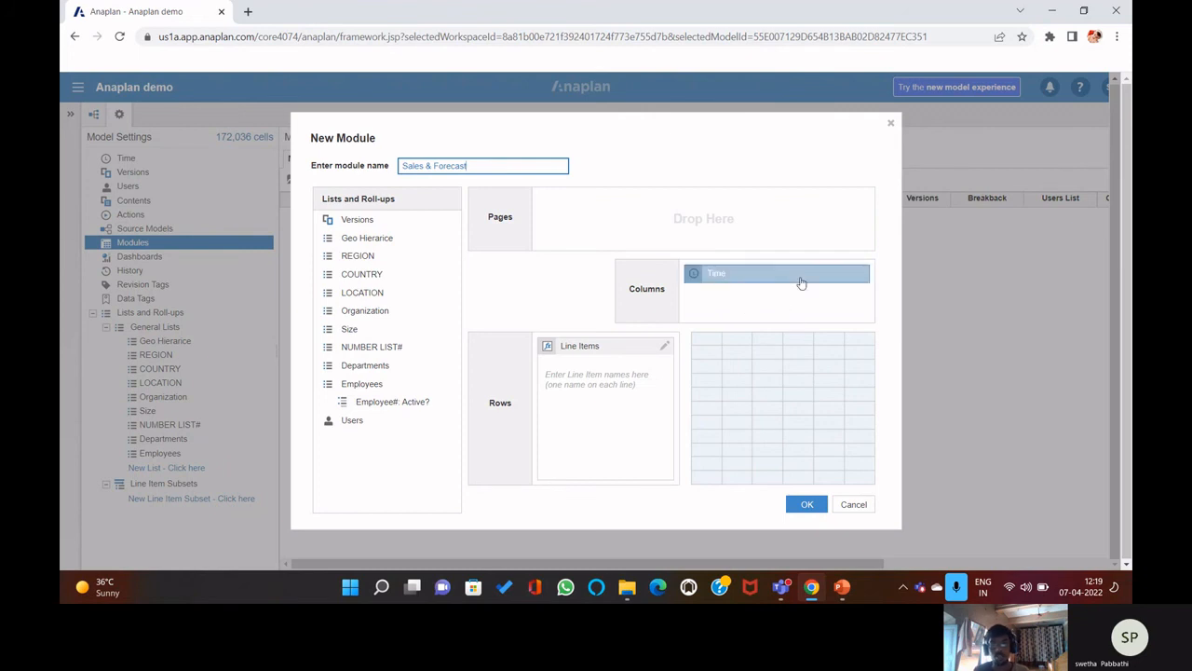
{"action": "left_click", "coordinate": [789, 277]}
{"action": "left_click", "coordinate": [789, 278]}
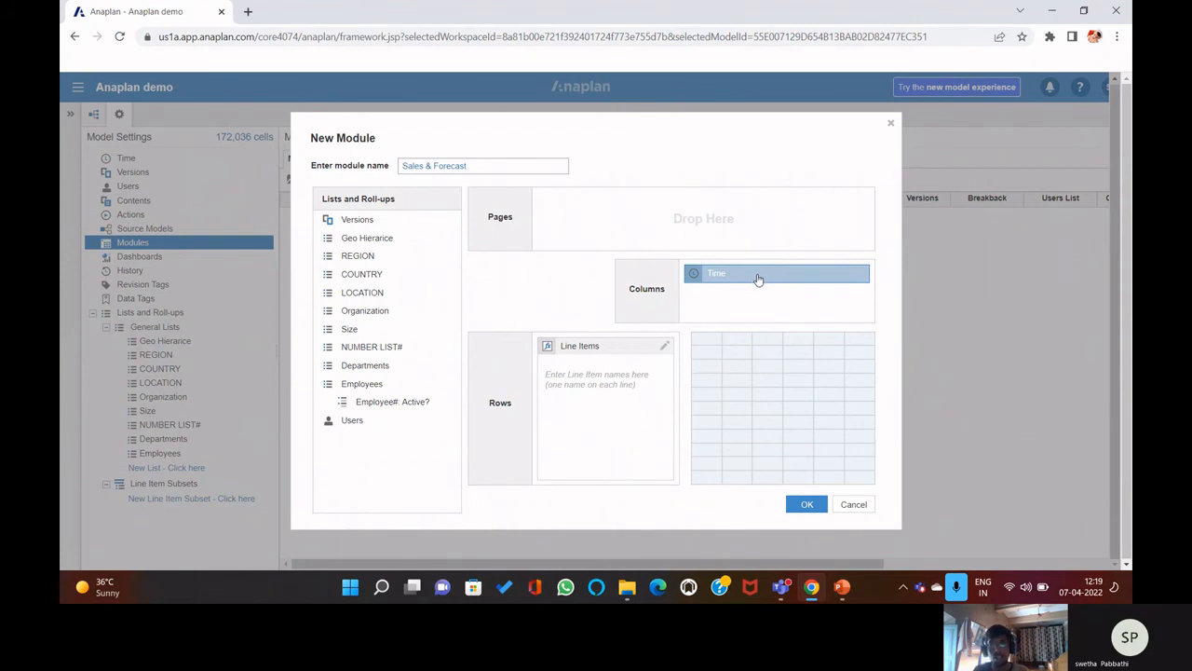
{"action": "left_click_drag", "start_coordinate": [758, 279], "coordinate": [403, 456]}
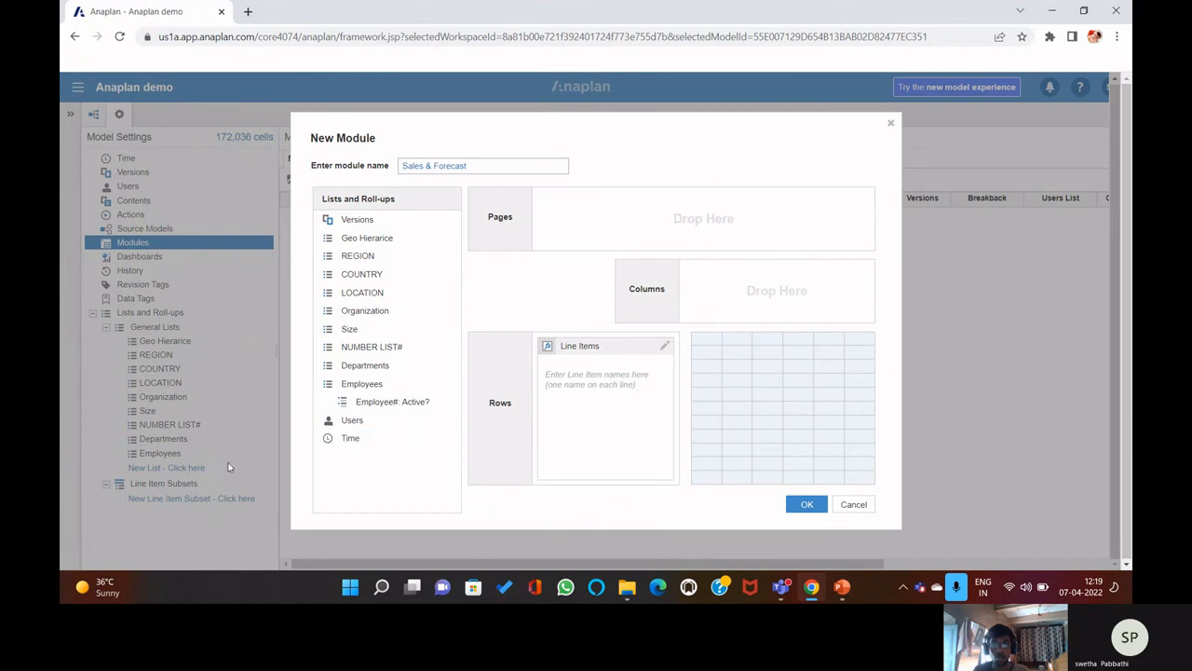
- Create the module with the line items Sales and Forecast and open its blueprint view
{"action": "left_click", "coordinate": [541, 402]}
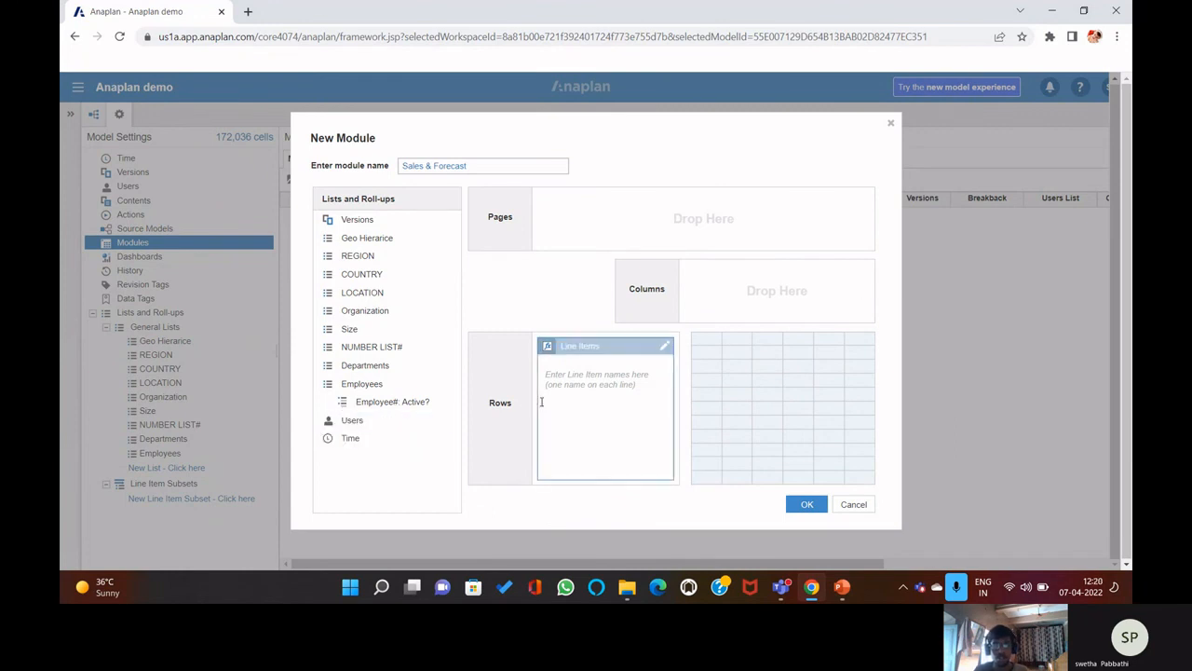
{"action": "left_click", "coordinate": [590, 371]}
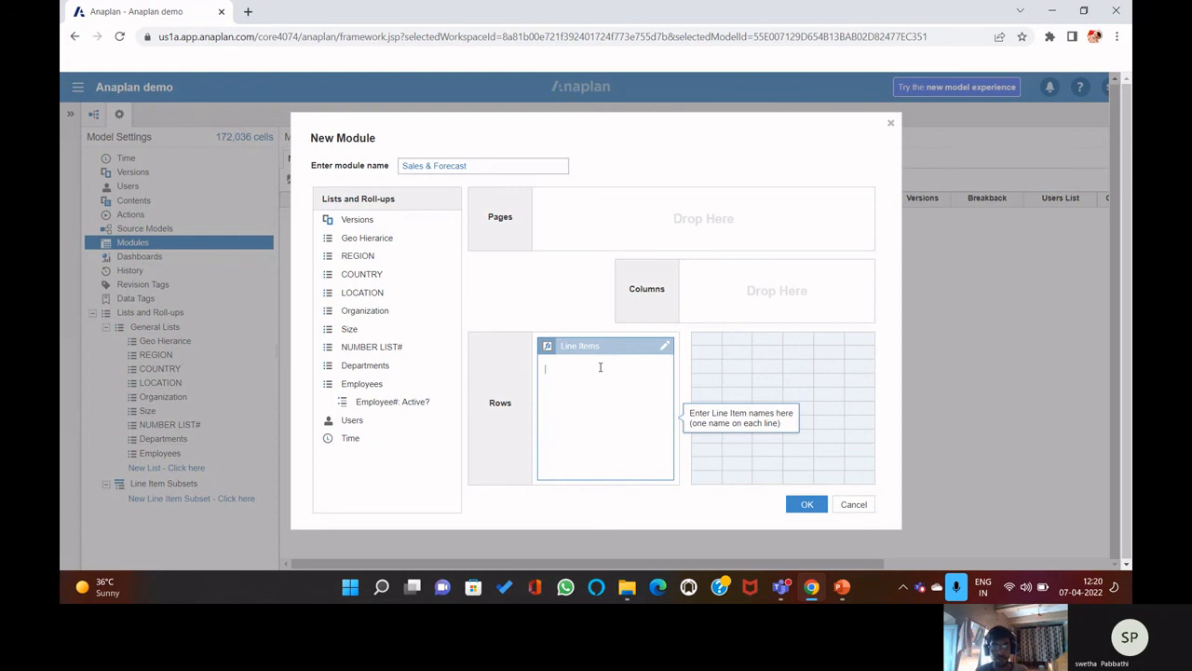
{"action": "type", "text": "S"}
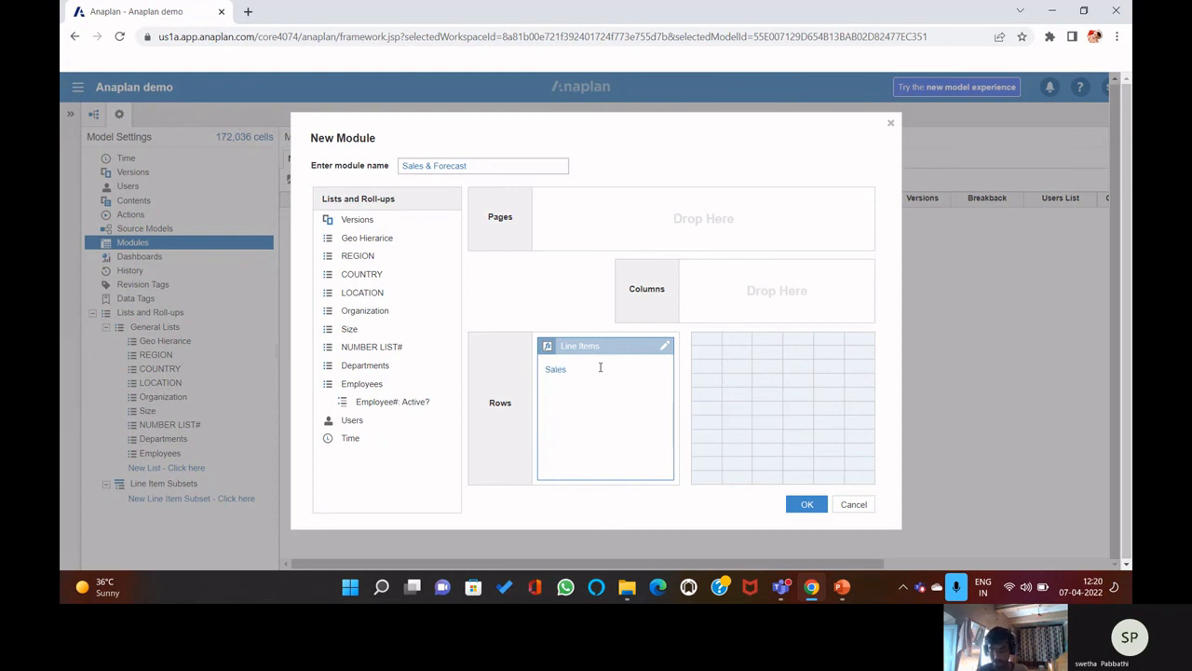
{"action": "type", "text": "ales"}
{"action": "key", "text": "Return"}
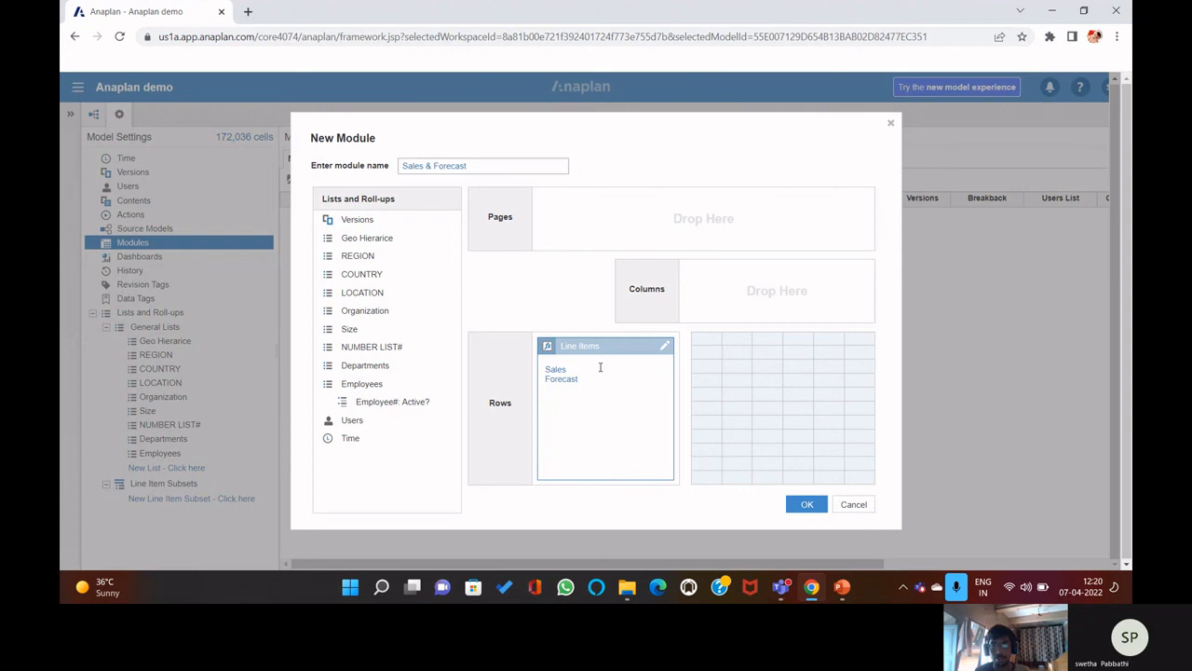
{"action": "left_click", "coordinate": [803, 504]}
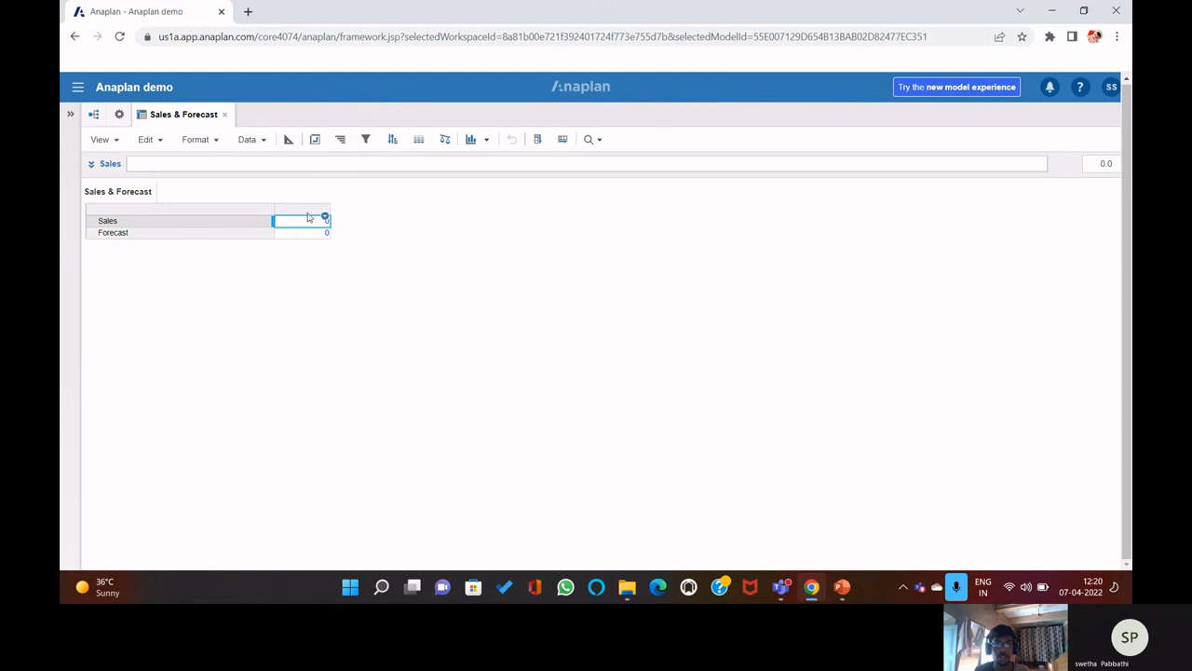
{"action": "left_click", "coordinate": [315, 139]}
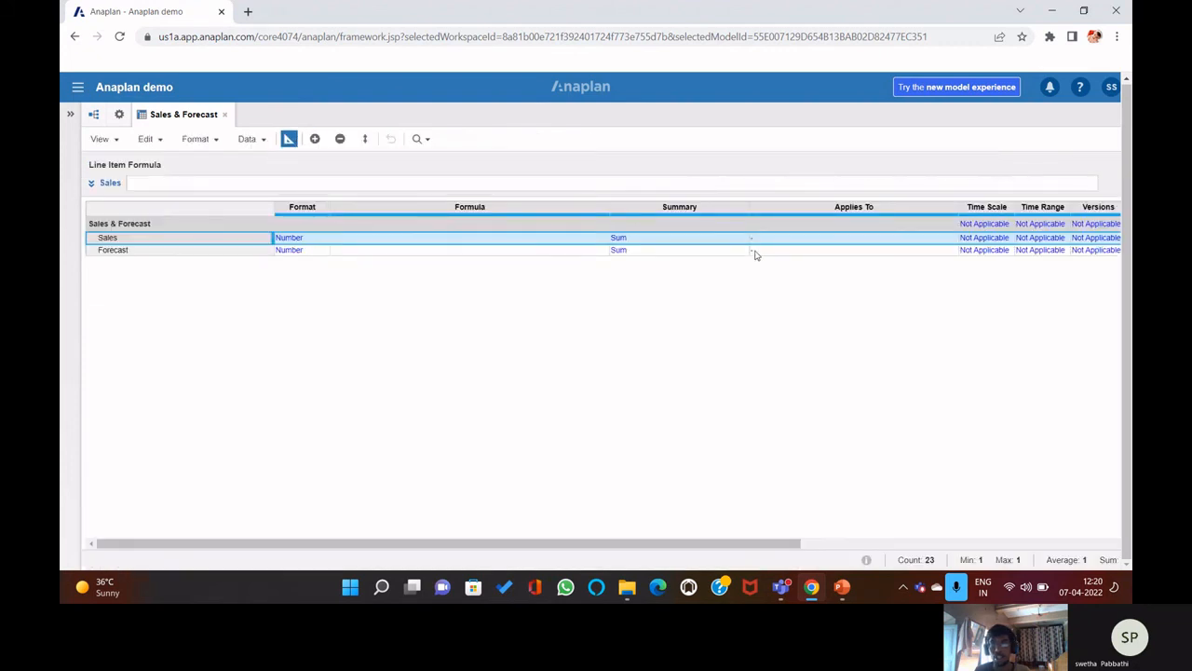
{"action": "left_click", "coordinate": [1011, 226]}
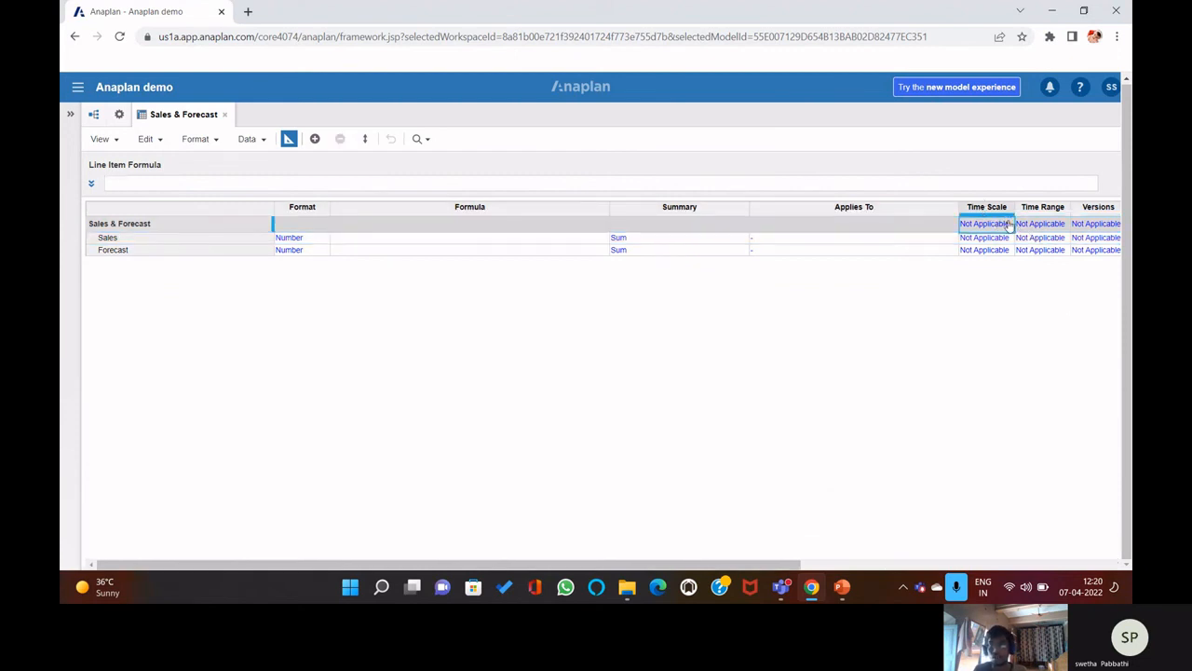
{"action": "left_click", "coordinate": [1009, 226]}
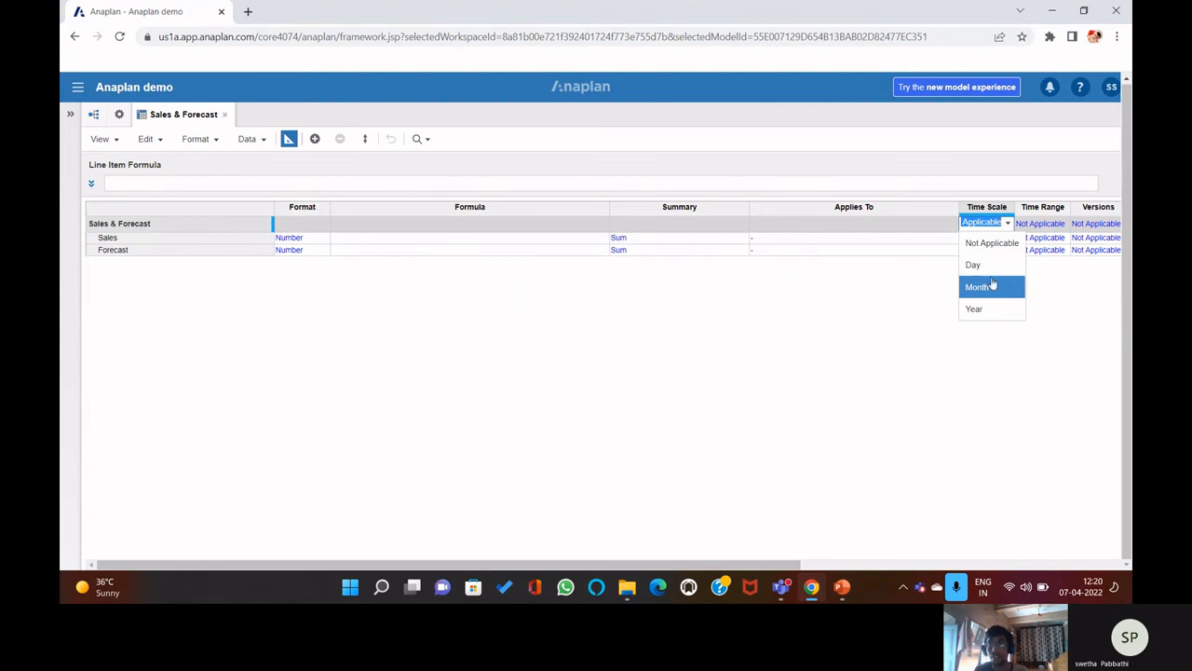
{"action": "left_click_drag", "start_coordinate": [790, 566], "coordinate": [802, 566]}
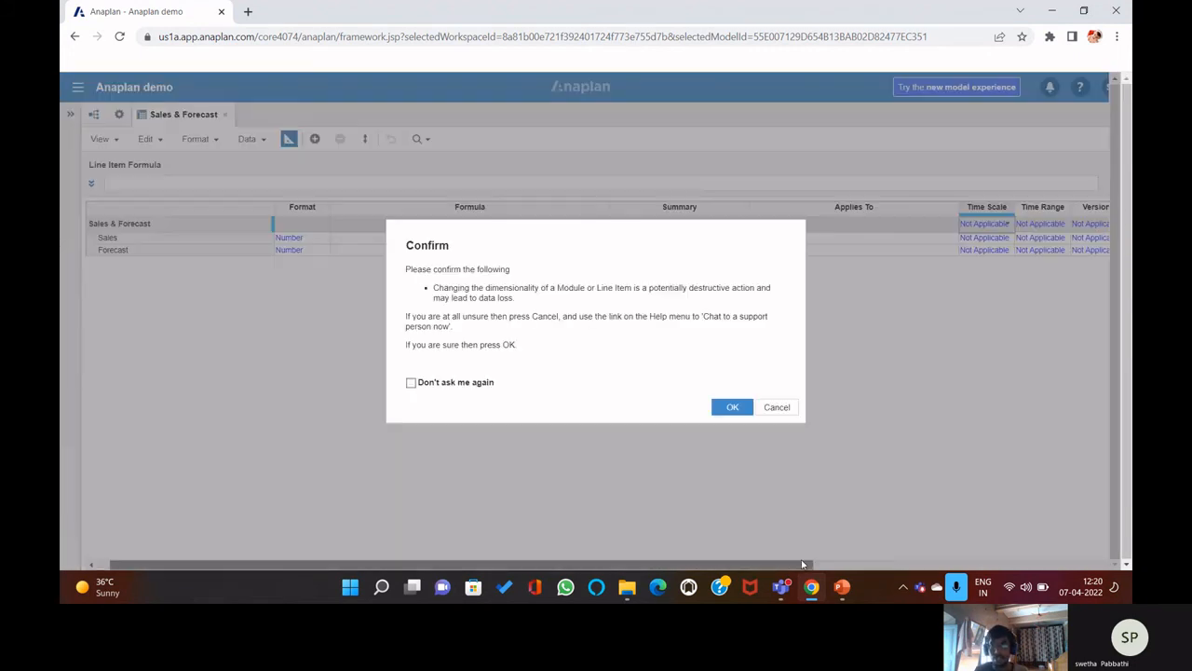
{"action": "left_click", "coordinate": [732, 408]}
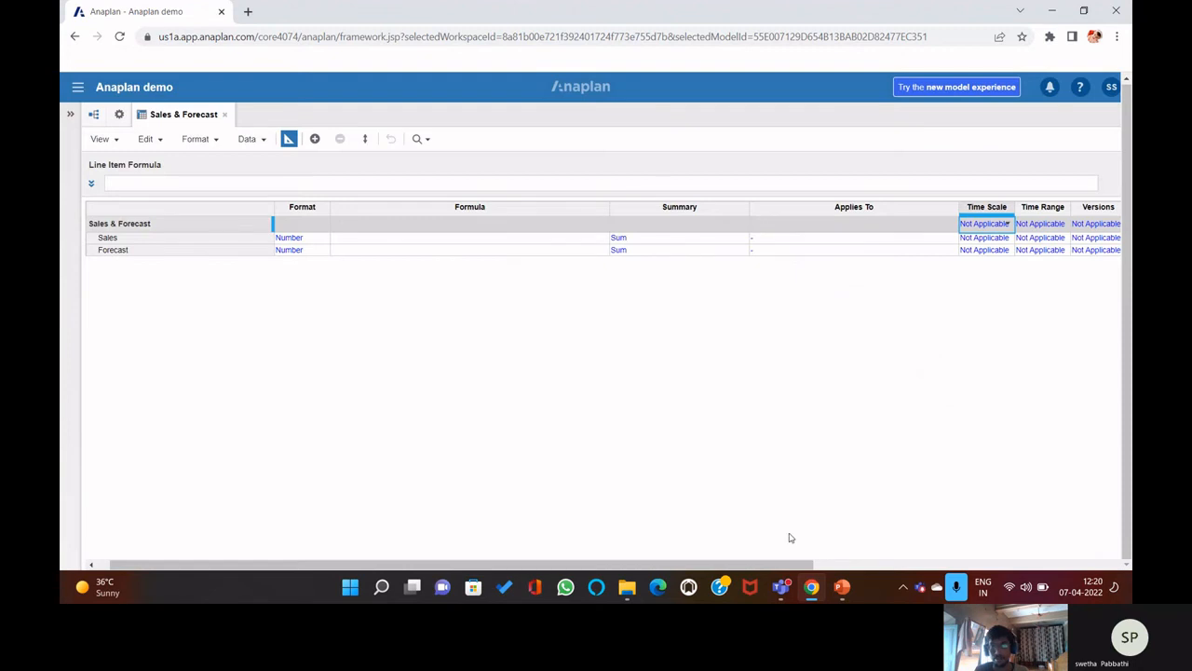
{"action": "left_click_drag", "start_coordinate": [788, 564], "coordinate": [816, 564]}
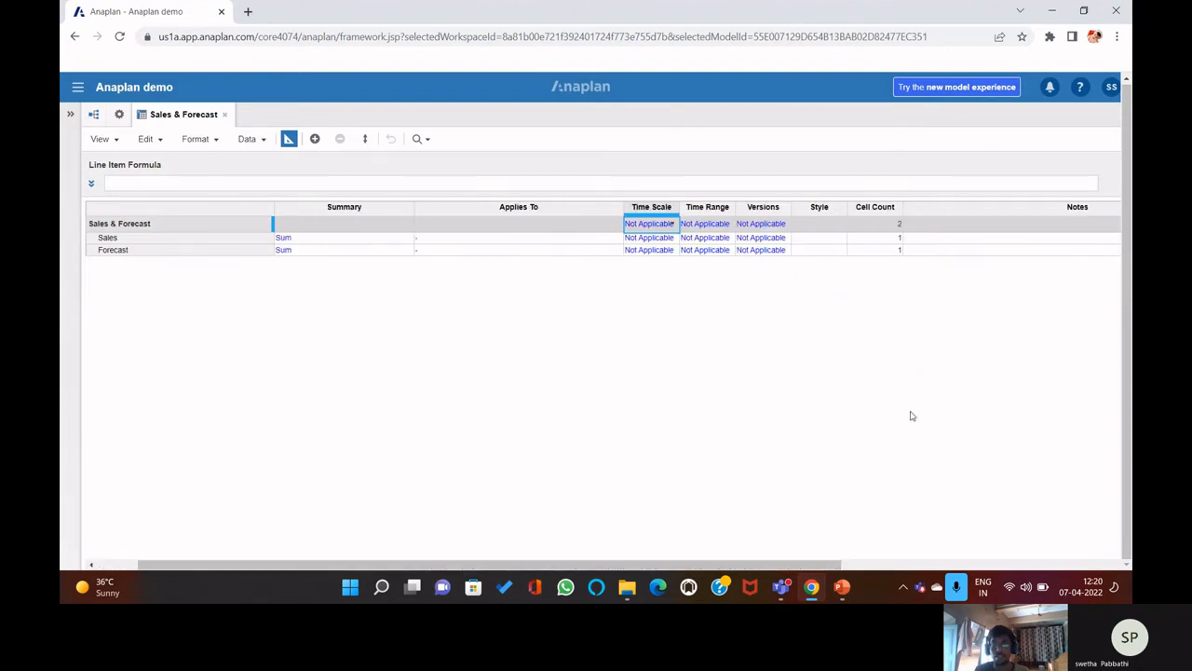
{"action": "left_click_drag", "start_coordinate": [744, 567], "coordinate": [700, 566]}
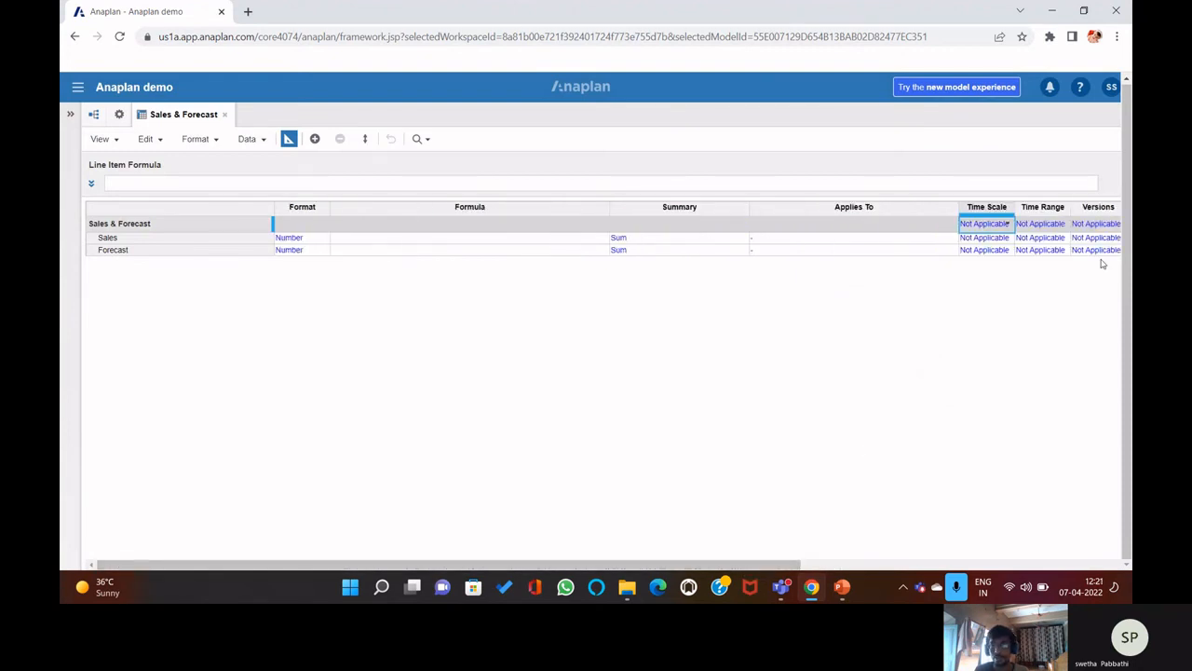
- Set the Sales & Forecast module's time scale to Month and accept the dimensionality change
{"action": "left_click", "coordinate": [1006, 225]}
{"action": "left_click", "coordinate": [1007, 226]}
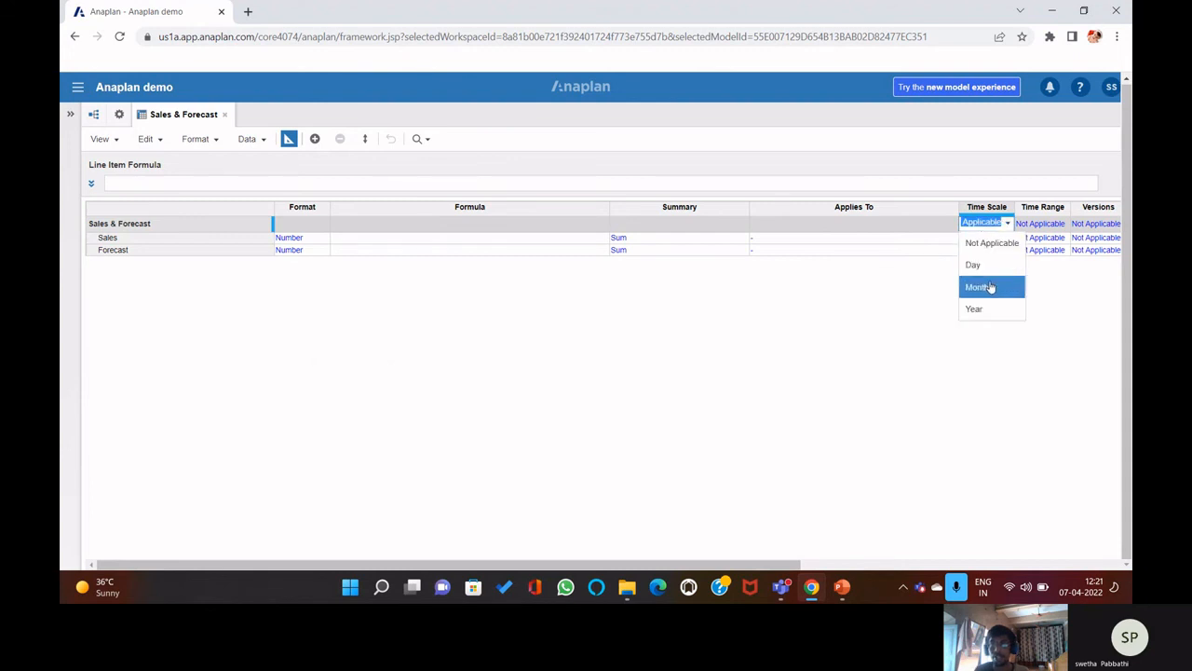
{"action": "left_click", "coordinate": [990, 287]}
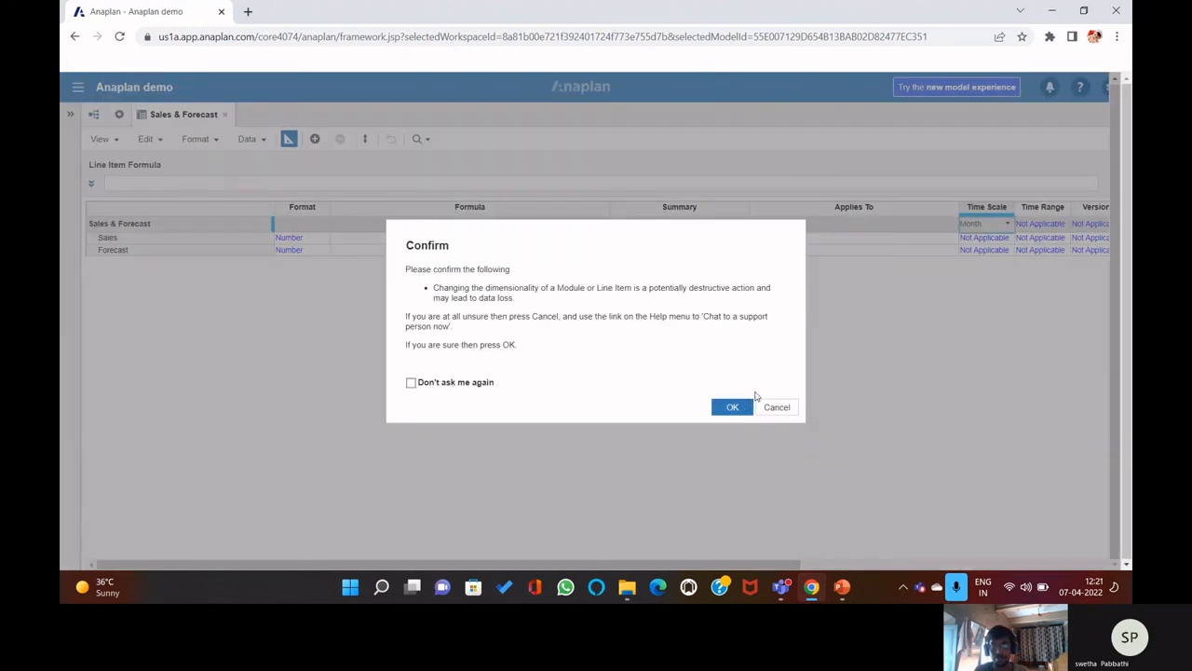
{"action": "left_click", "coordinate": [743, 407]}
- Set the time scale of the Sales and Forecast line items to Month, accepting each dimensionality change
{"action": "left_click", "coordinate": [1004, 240]}
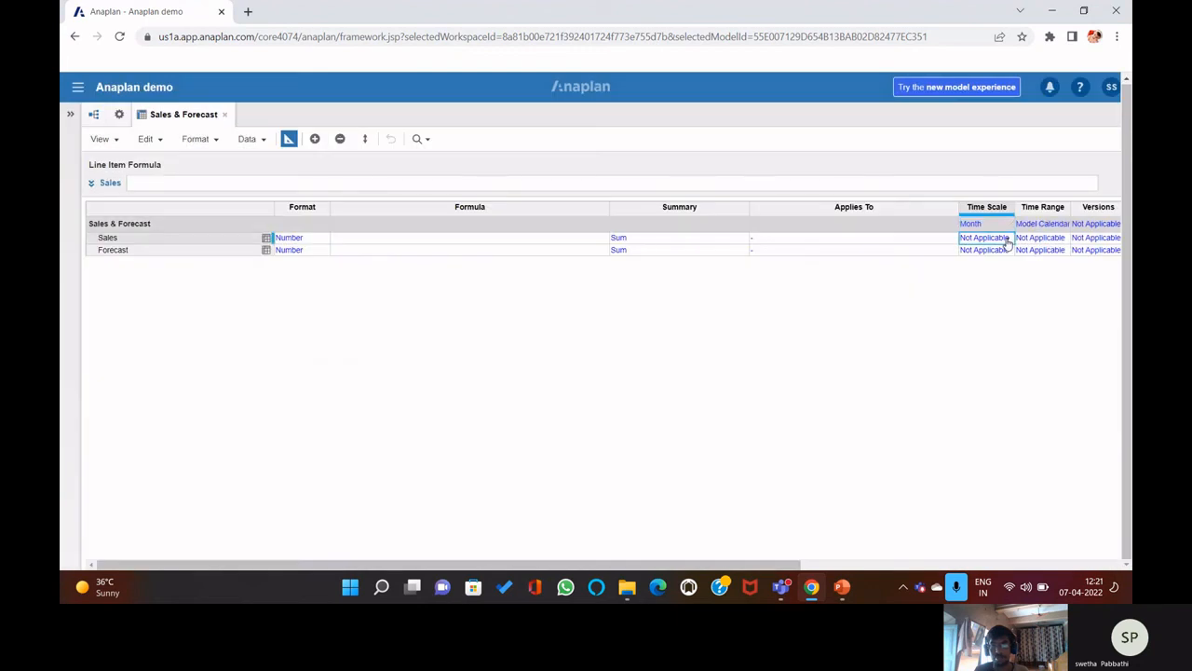
{"action": "left_click", "coordinate": [1006, 241]}
{"action": "left_click", "coordinate": [981, 302]}
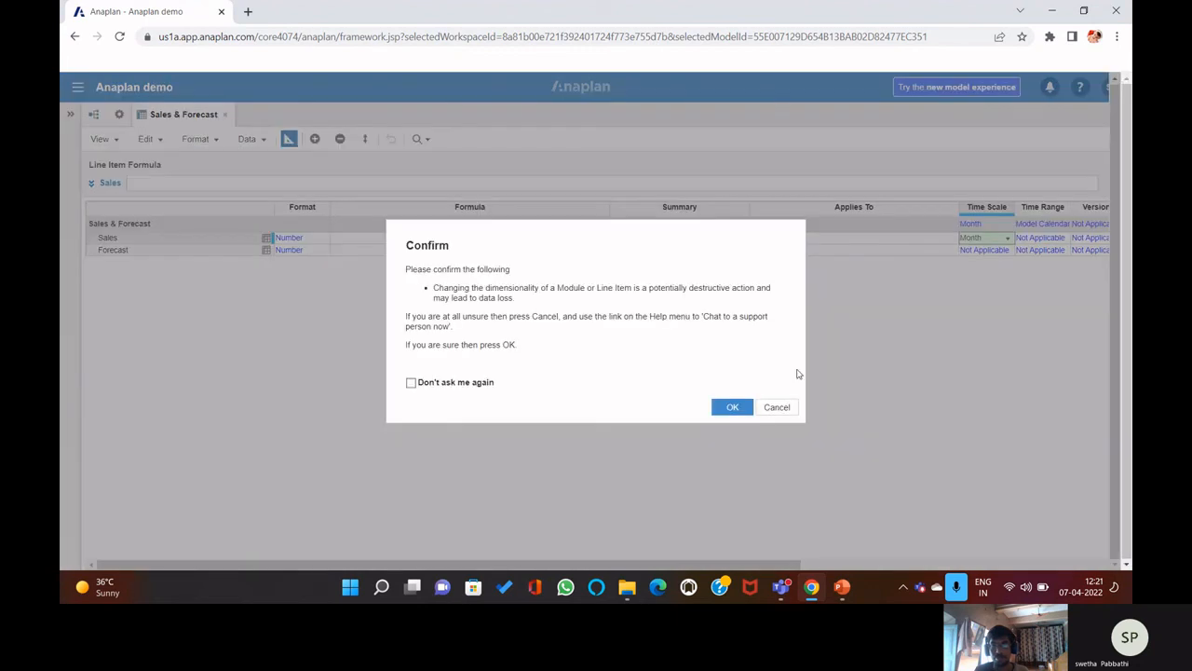
{"action": "left_click", "coordinate": [729, 407]}
{"action": "left_click", "coordinate": [1006, 253]}
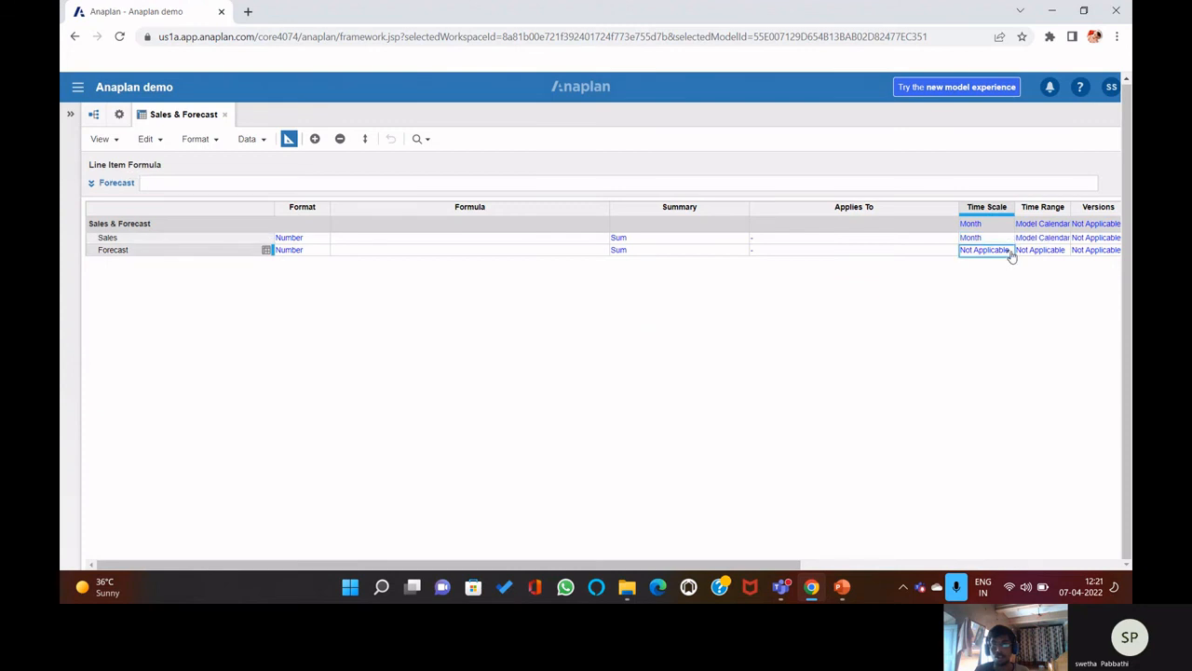
{"action": "left_click", "coordinate": [1012, 255]}
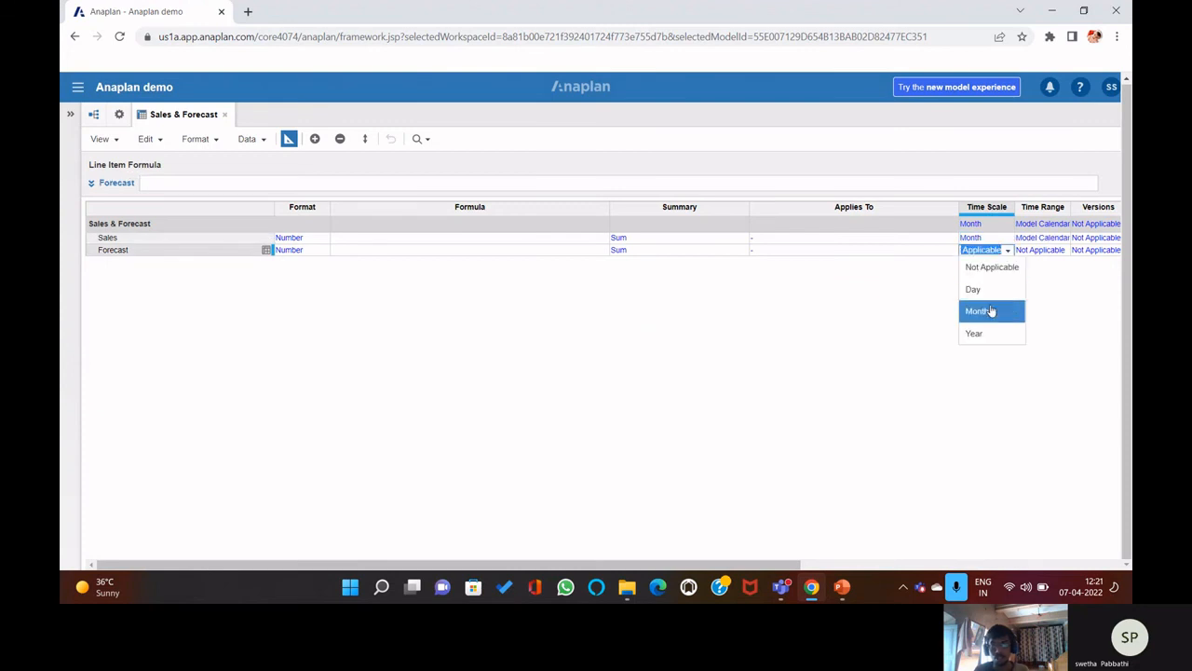
{"action": "left_click", "coordinate": [992, 312]}
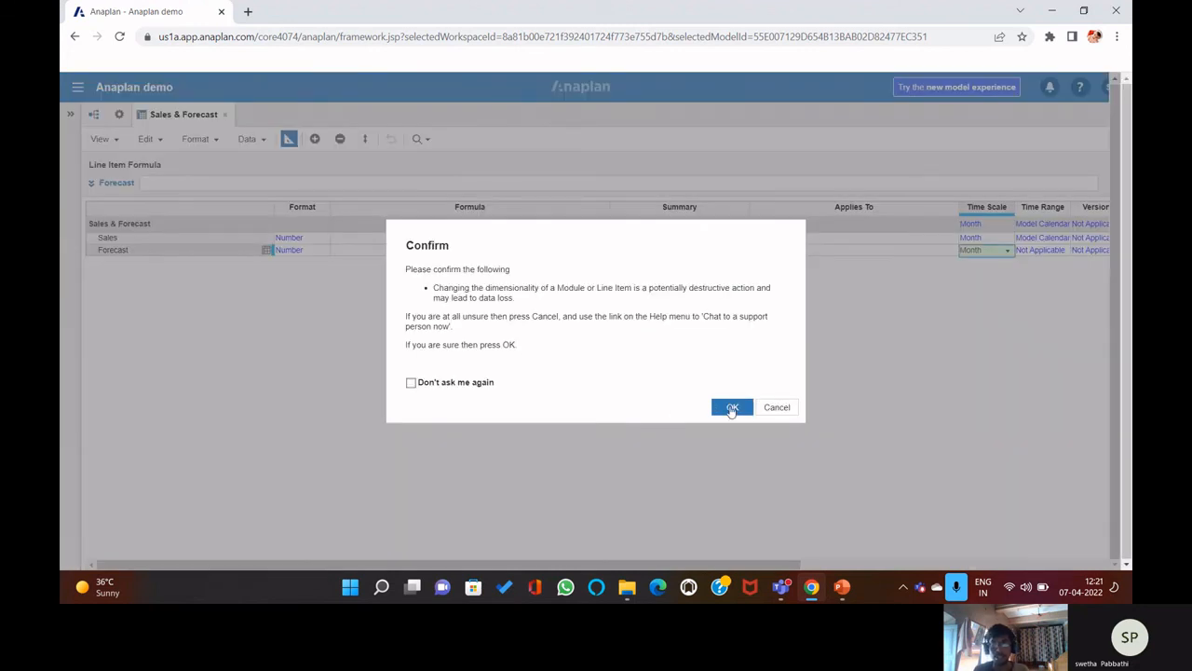
{"action": "left_click", "coordinate": [733, 408]}
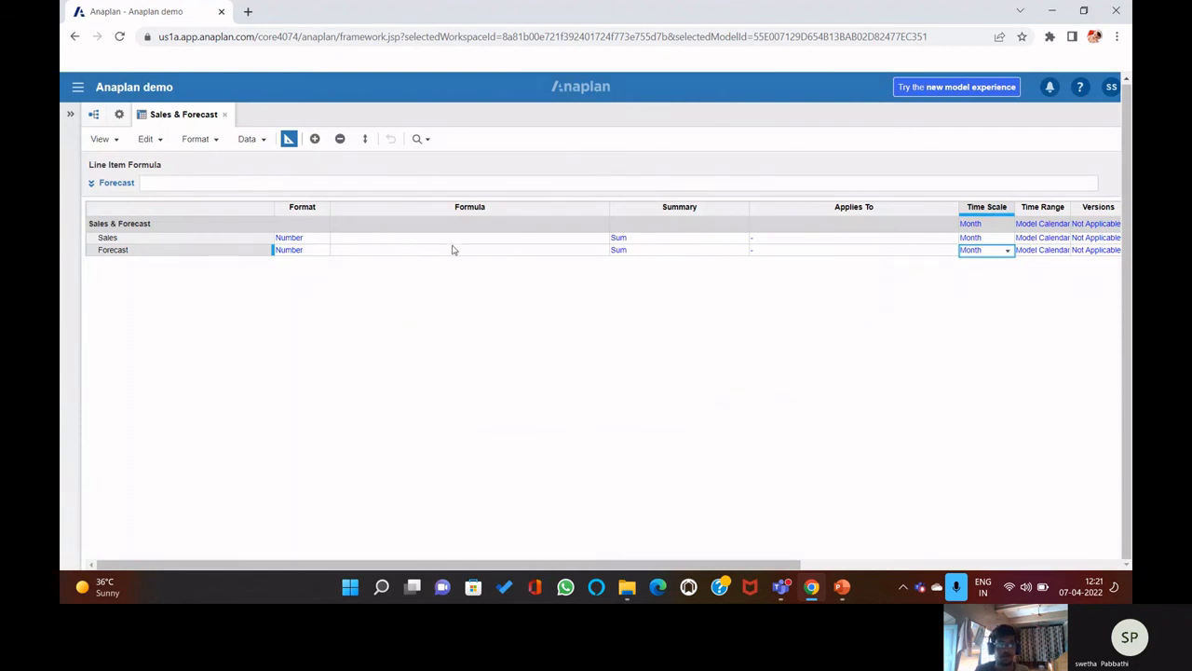
- Return from the blueprint to the module grid and pivot it so that Time runs across the columns
{"action": "left_click", "coordinate": [289, 138]}
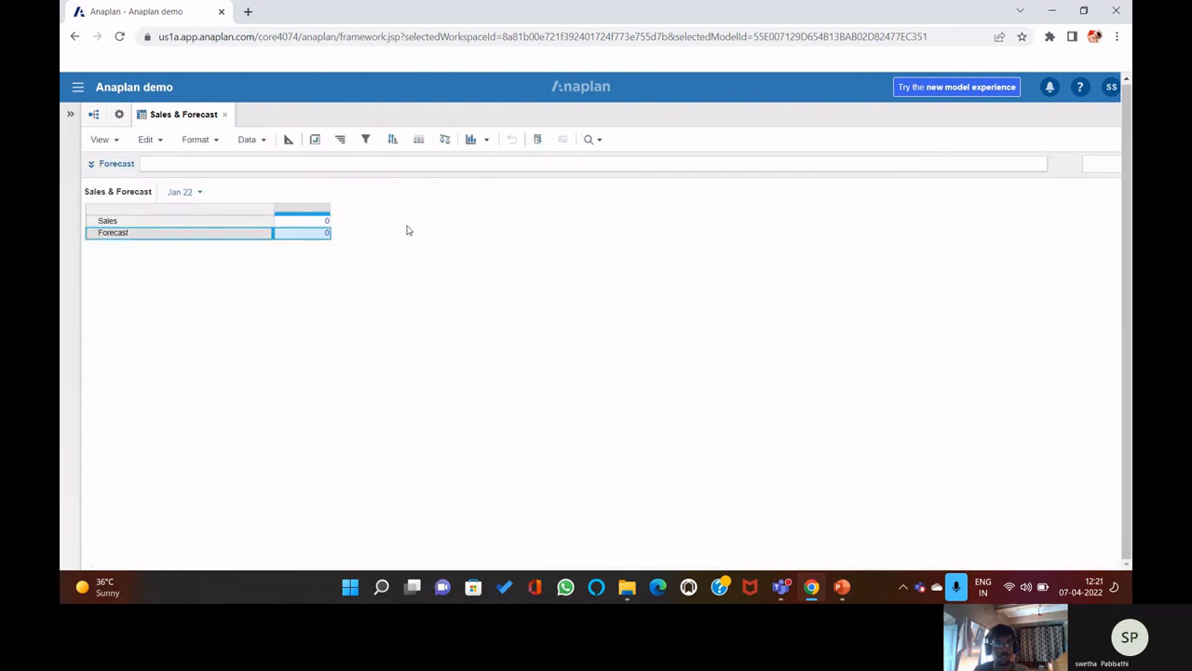
{"action": "left_click", "coordinate": [198, 194]}
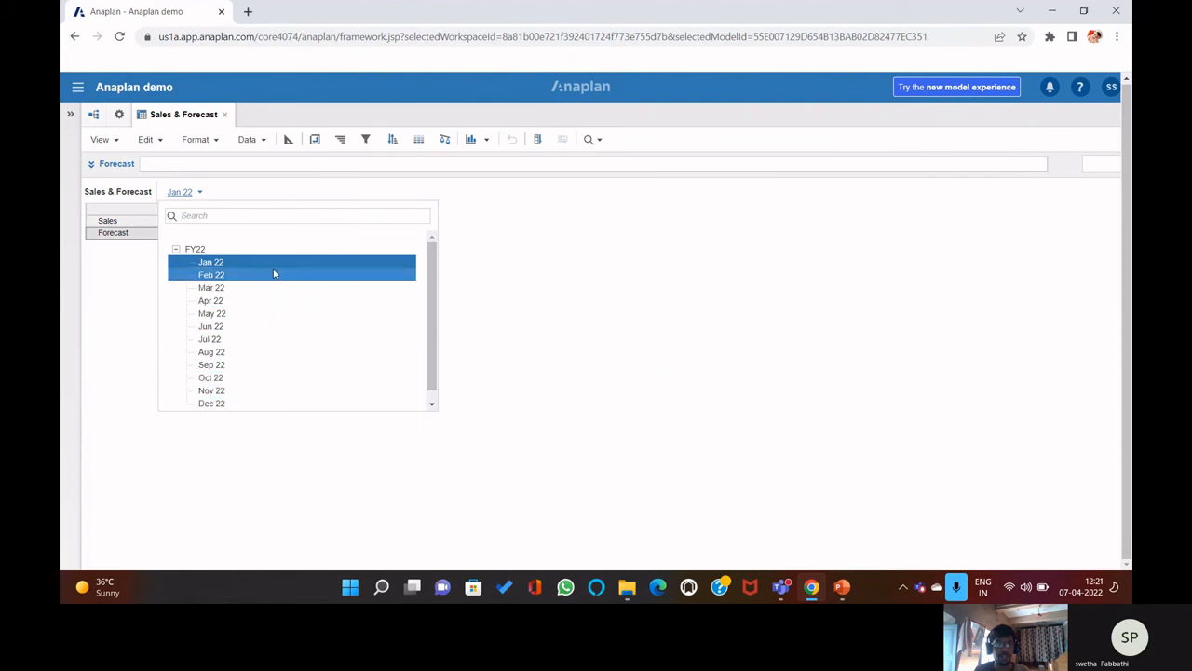
{"action": "left_click", "coordinate": [547, 337]}
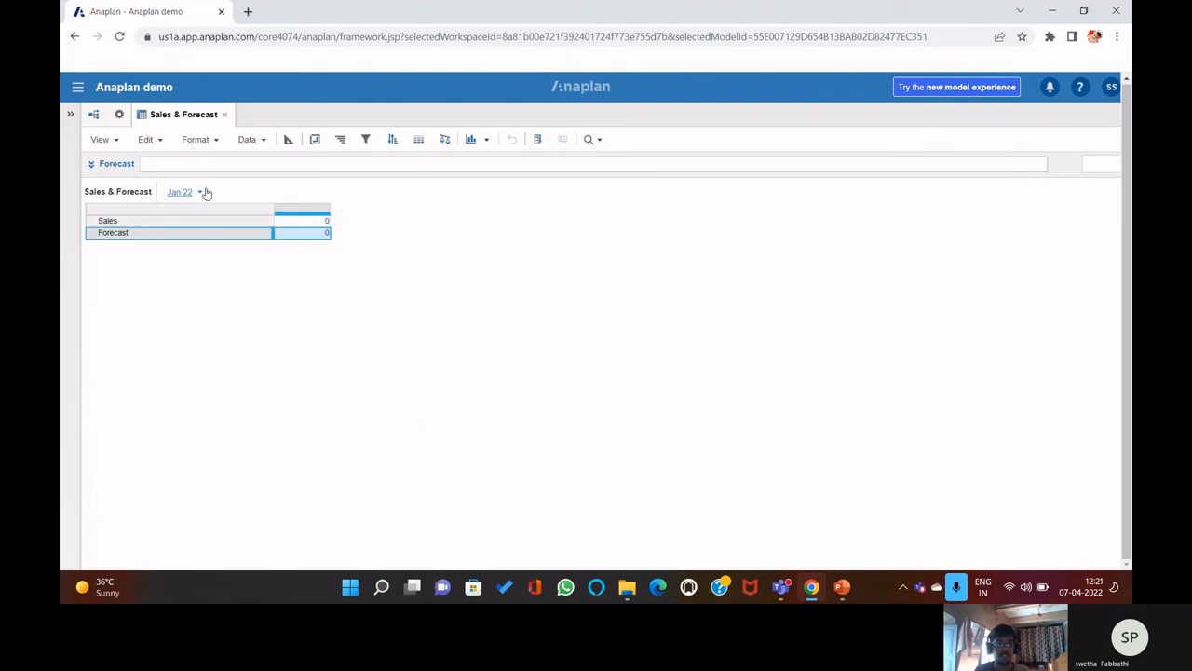
{"action": "left_click", "coordinate": [315, 139]}
{"action": "left_click_drag", "start_coordinate": [485, 185], "coordinate": [652, 265]}
{"action": "left_click", "coordinate": [730, 508]}
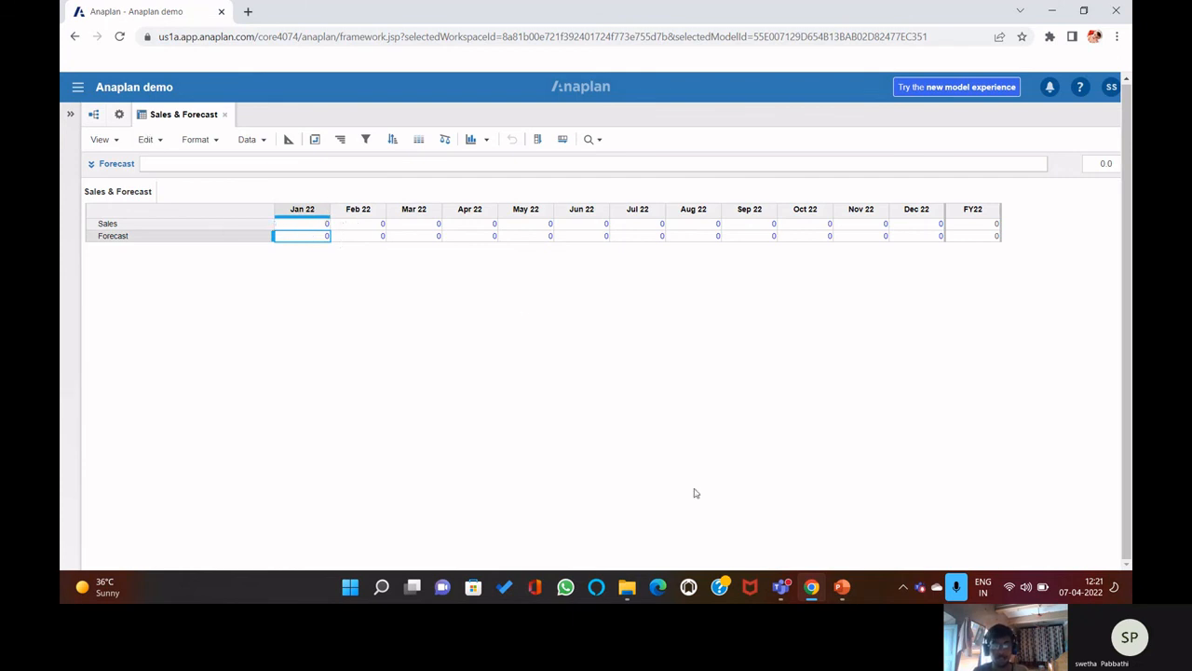
- Switch to the PowerPoint presentation and show the Model Build slide
{"action": "left_click", "coordinate": [841, 587]}
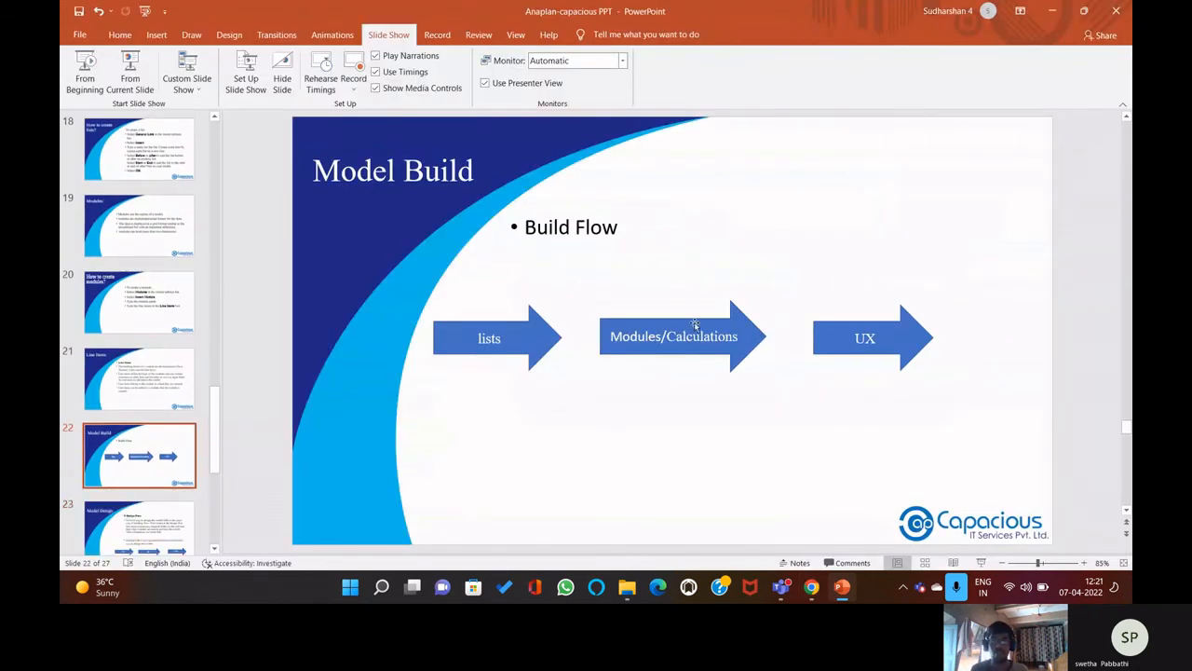
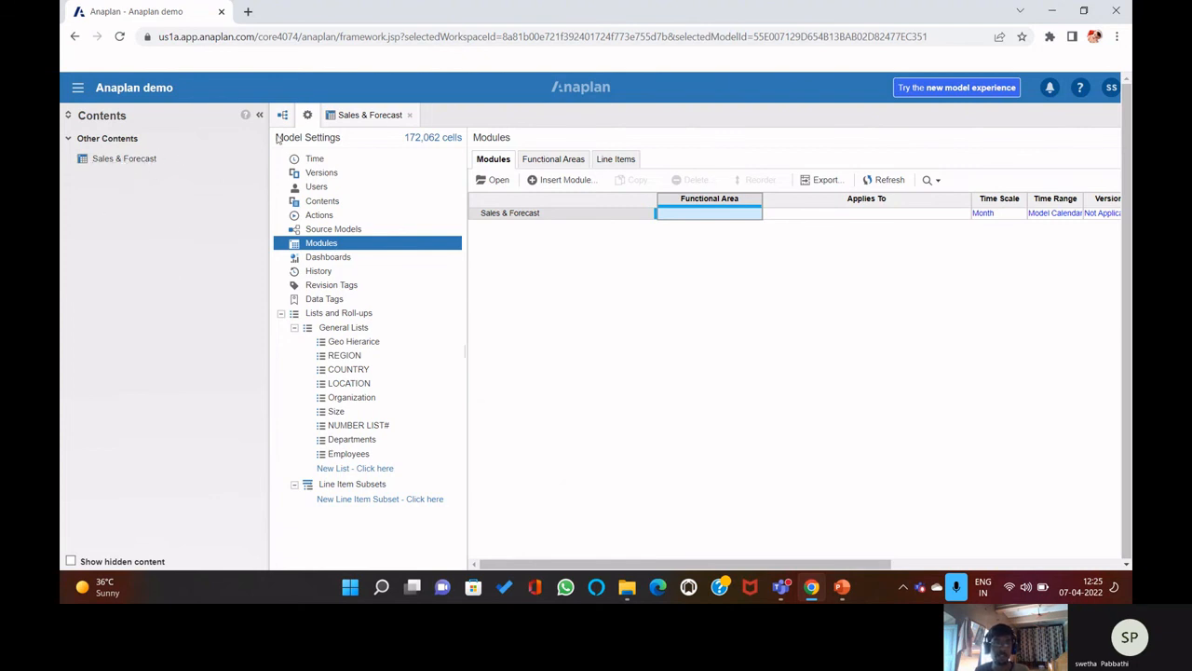
- Switch to the PowerPoint presentation to view the Model Map slide, and return to the Anaplan model settings
{"action": "left_click", "coordinate": [260, 118]}
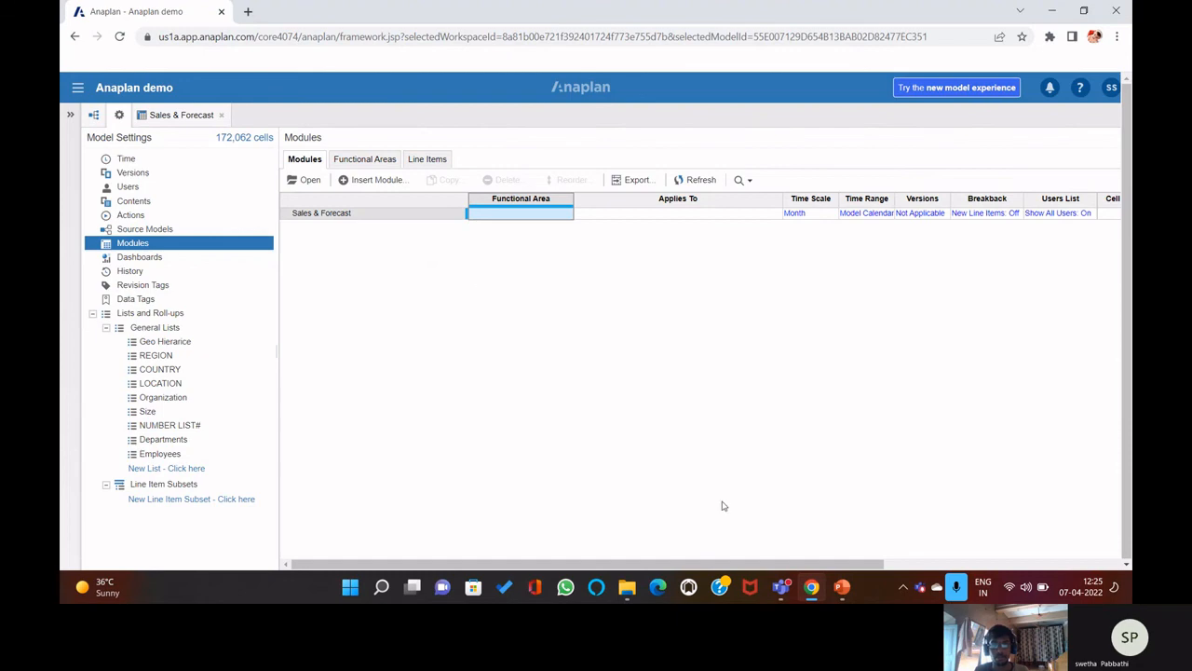
{"action": "left_click", "coordinate": [841, 586]}
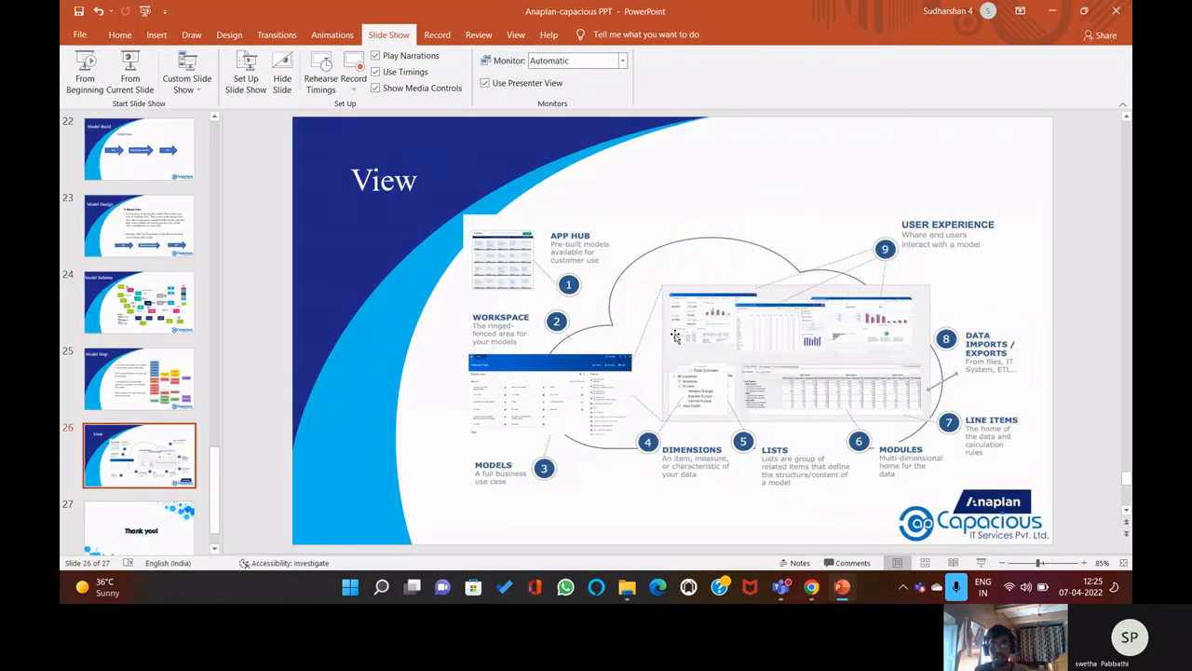
{"action": "key", "text": "Page_Up"}
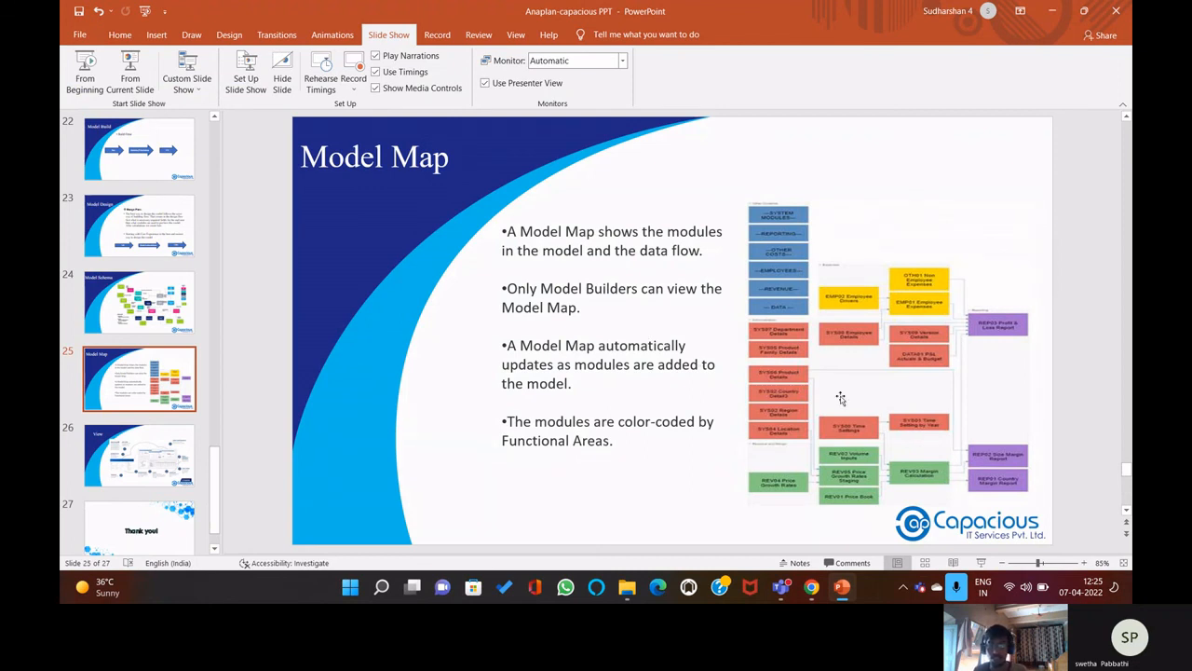
{"action": "mouse_move", "coordinate": [812, 588]}
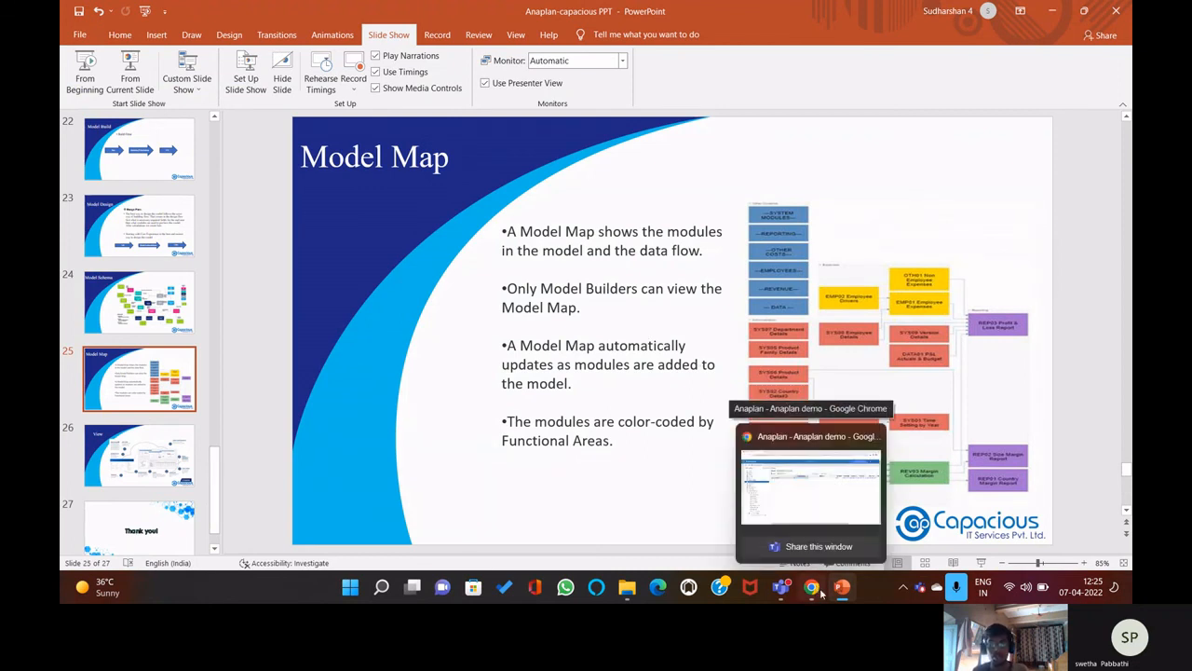
{"action": "left_click", "coordinate": [812, 587]}
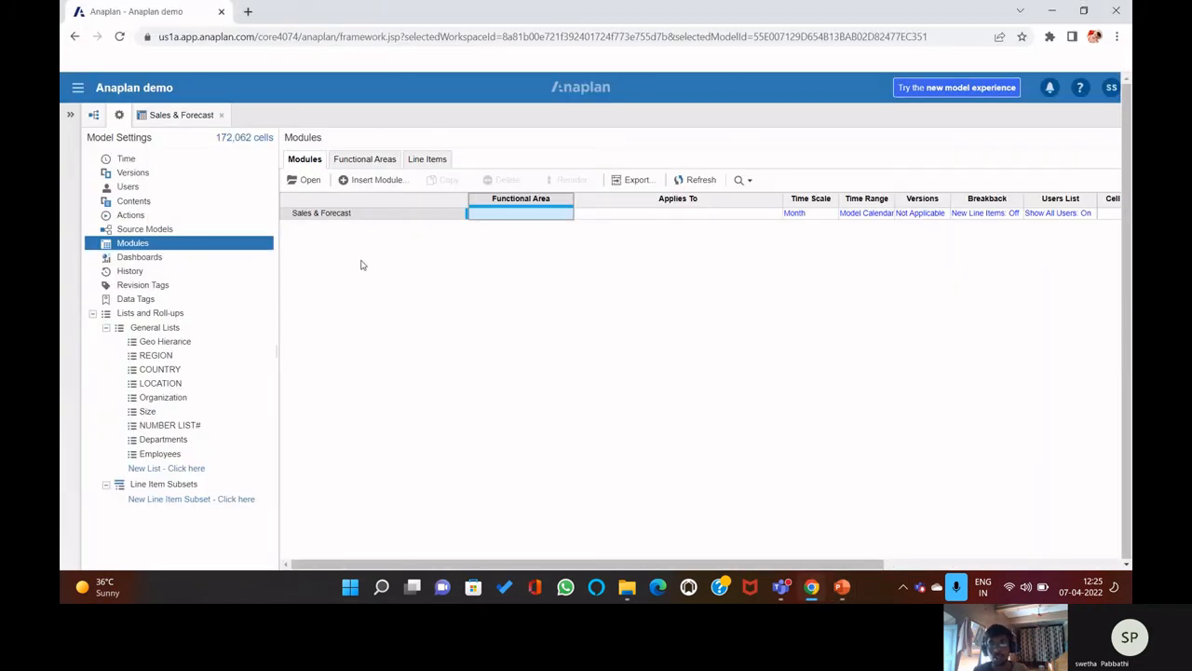
- Clear the switchover period of the Forecast version and accept the change
{"action": "left_click", "coordinate": [153, 173]}
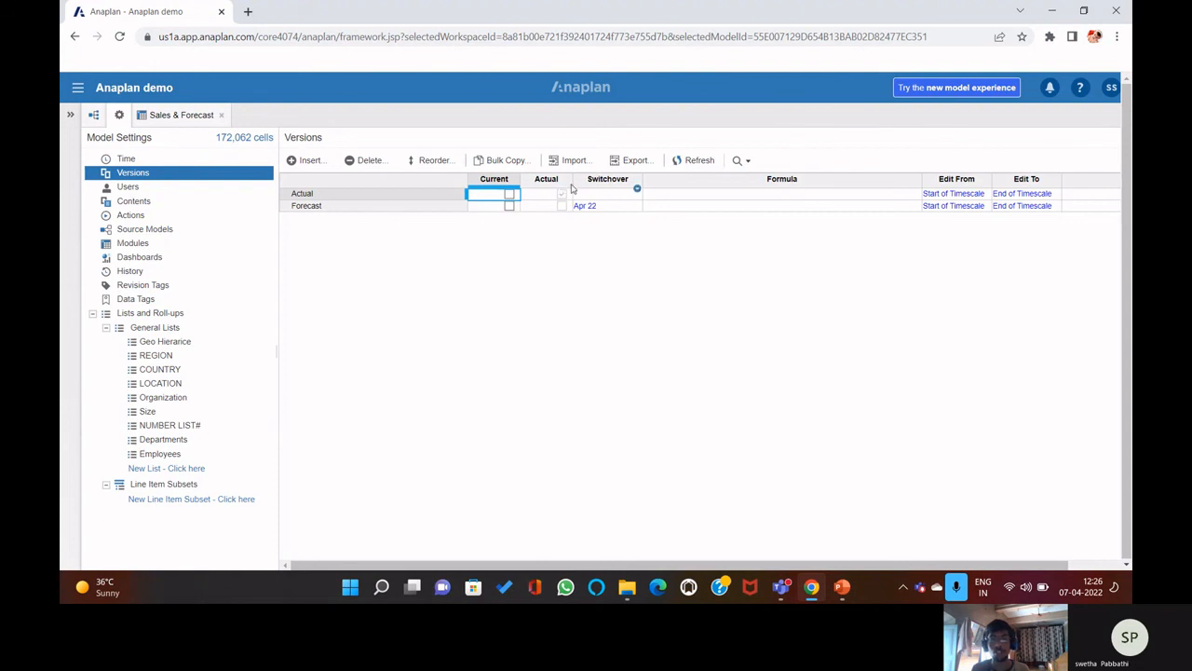
{"action": "left_click", "coordinate": [615, 209]}
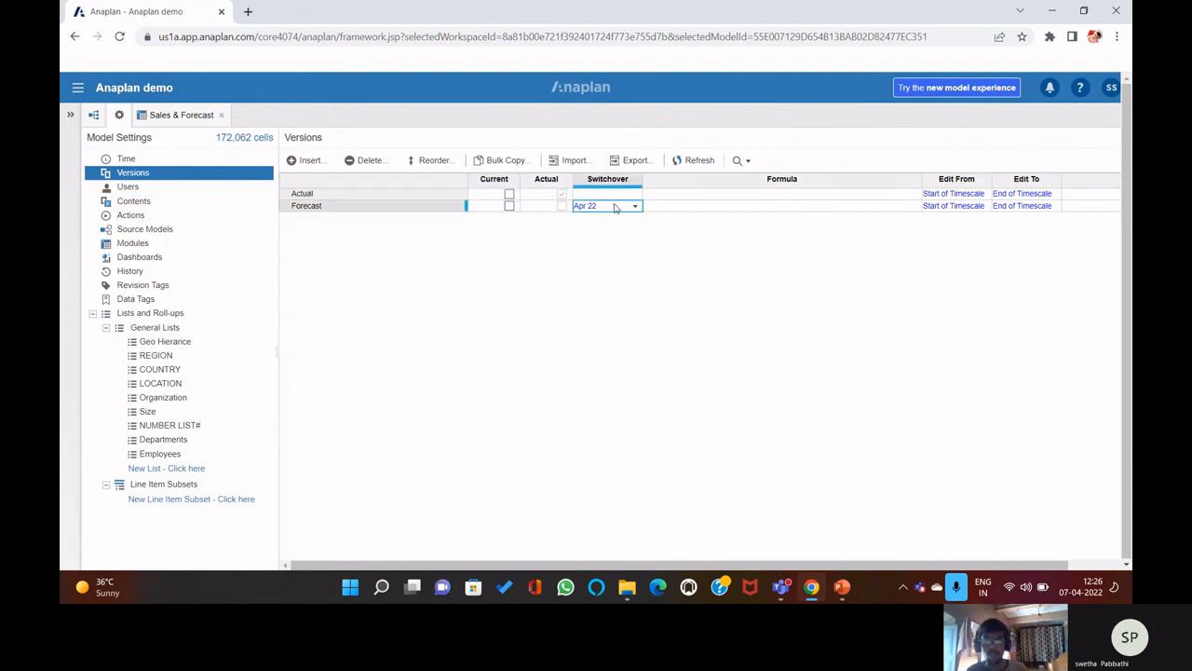
{"action": "key", "text": "BackSpace"}
{"action": "left_click", "coordinate": [721, 253]}
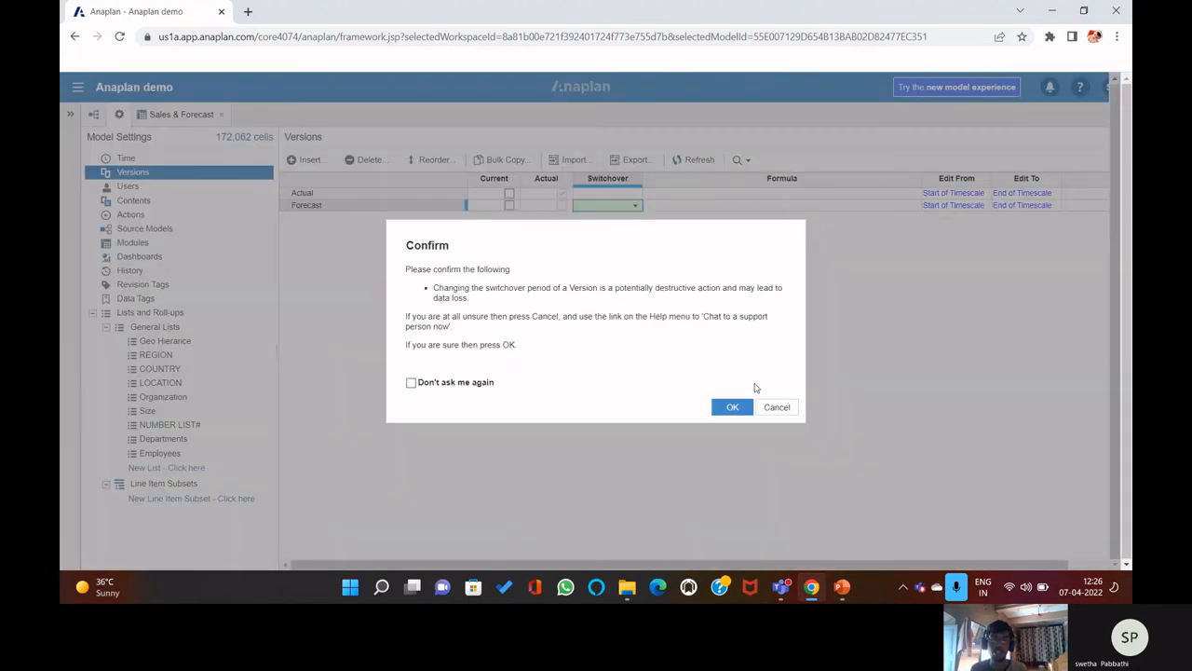
{"action": "left_click", "coordinate": [731, 407]}
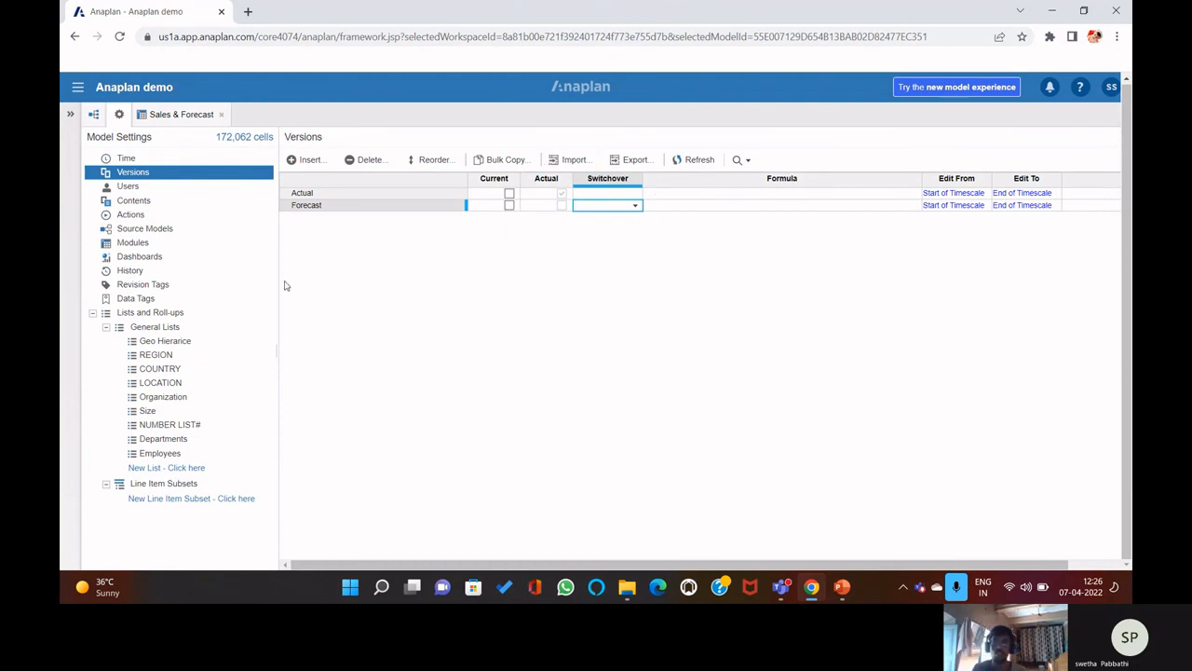
- Open the Sales & Forecast module, enter 100 for Sales in Jan 22 and copy it across all months
{"action": "left_click", "coordinate": [175, 244]}
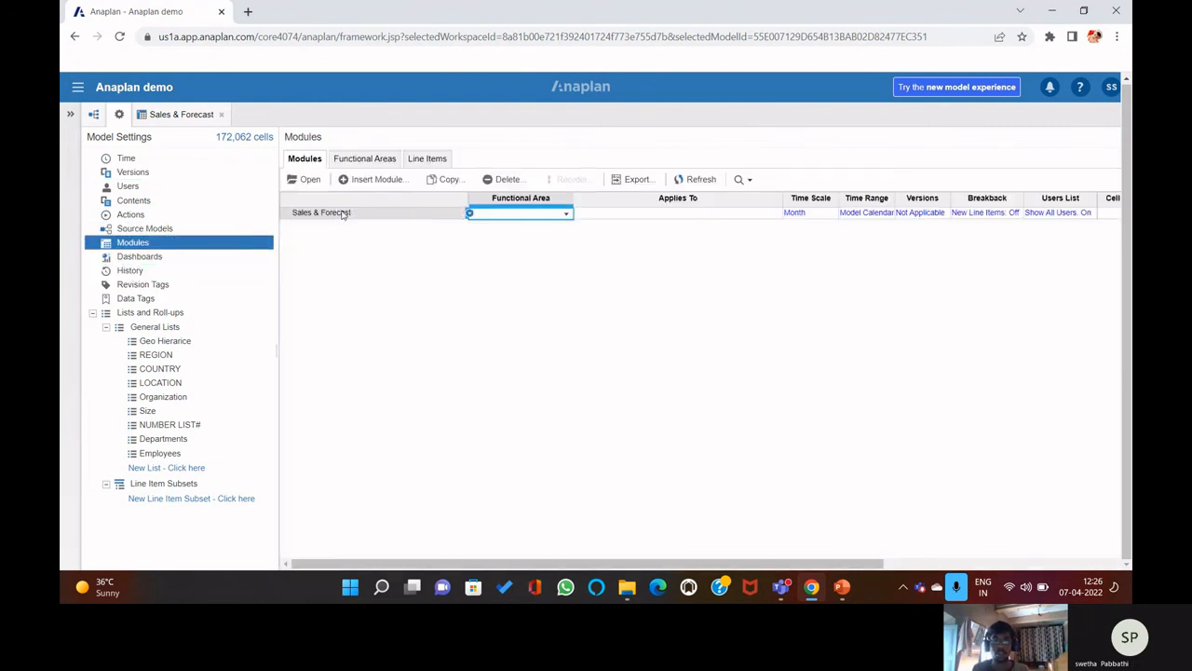
{"action": "left_click", "coordinate": [304, 179]}
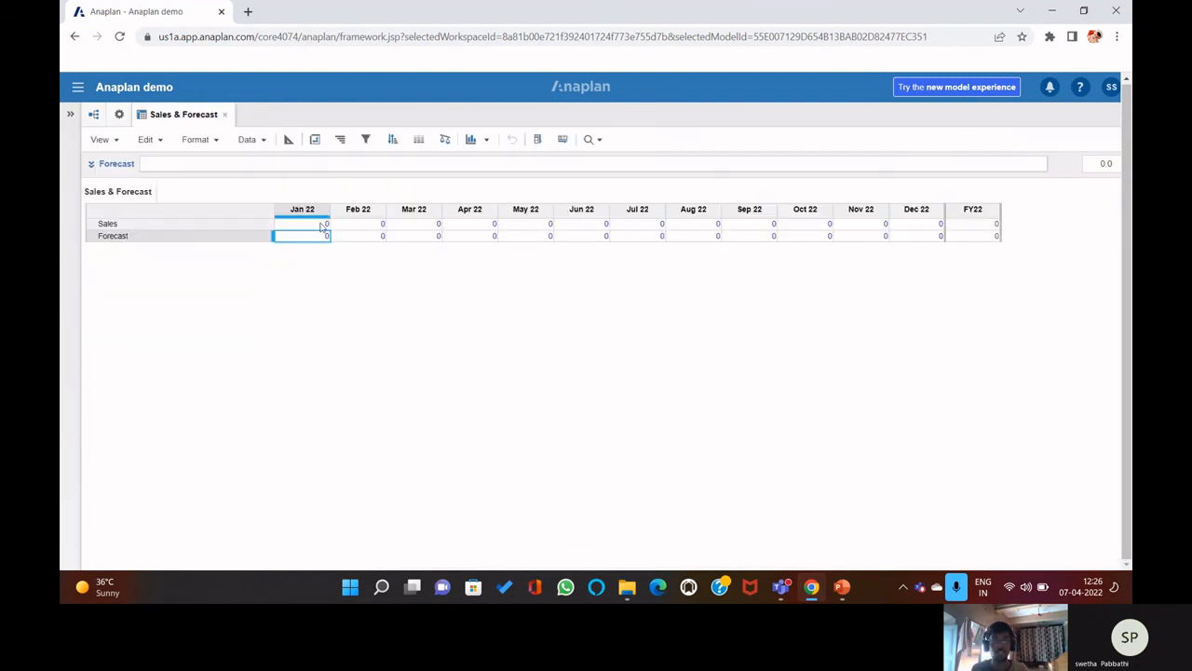
{"action": "left_click", "coordinate": [321, 225]}
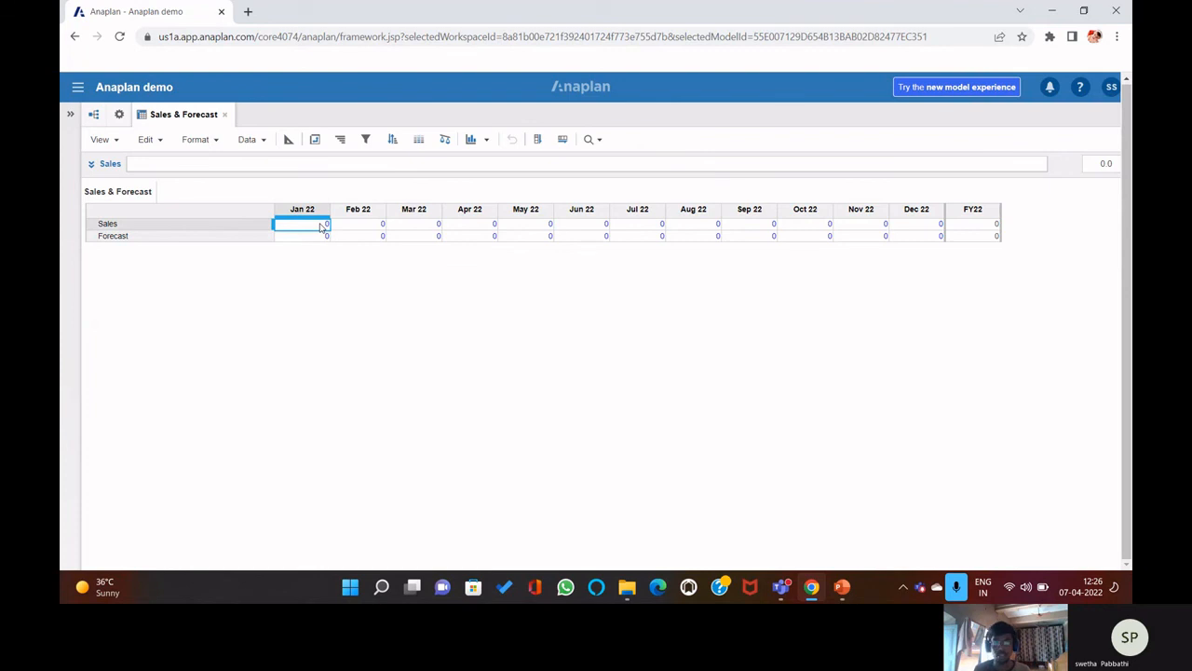
{"action": "type", "text": "100"}
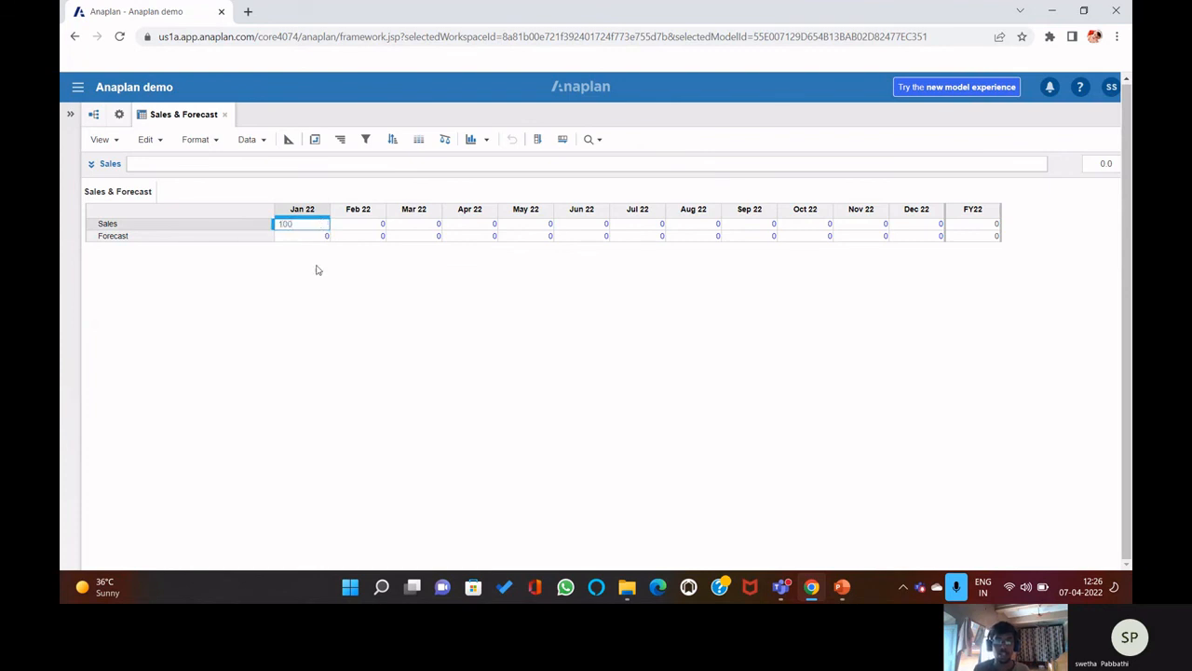
{"action": "left_click", "coordinate": [562, 139]}
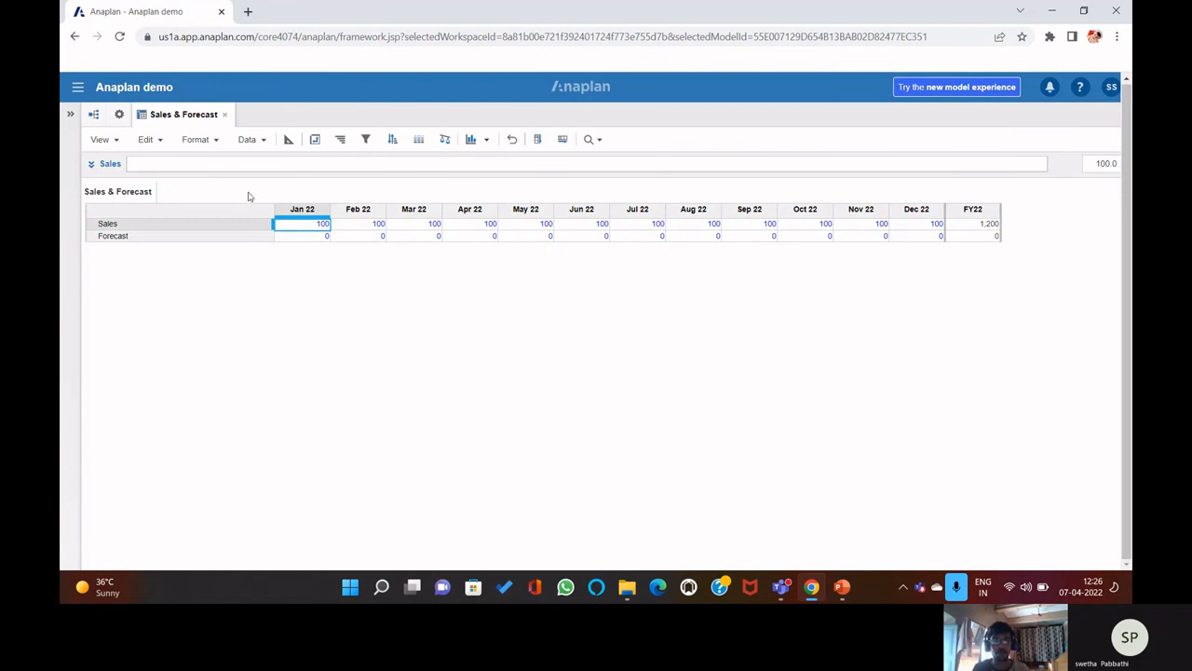
- In the module blueprint, set the Versions setting of the Sales & Forecast module to All
{"action": "left_click", "coordinate": [289, 139]}
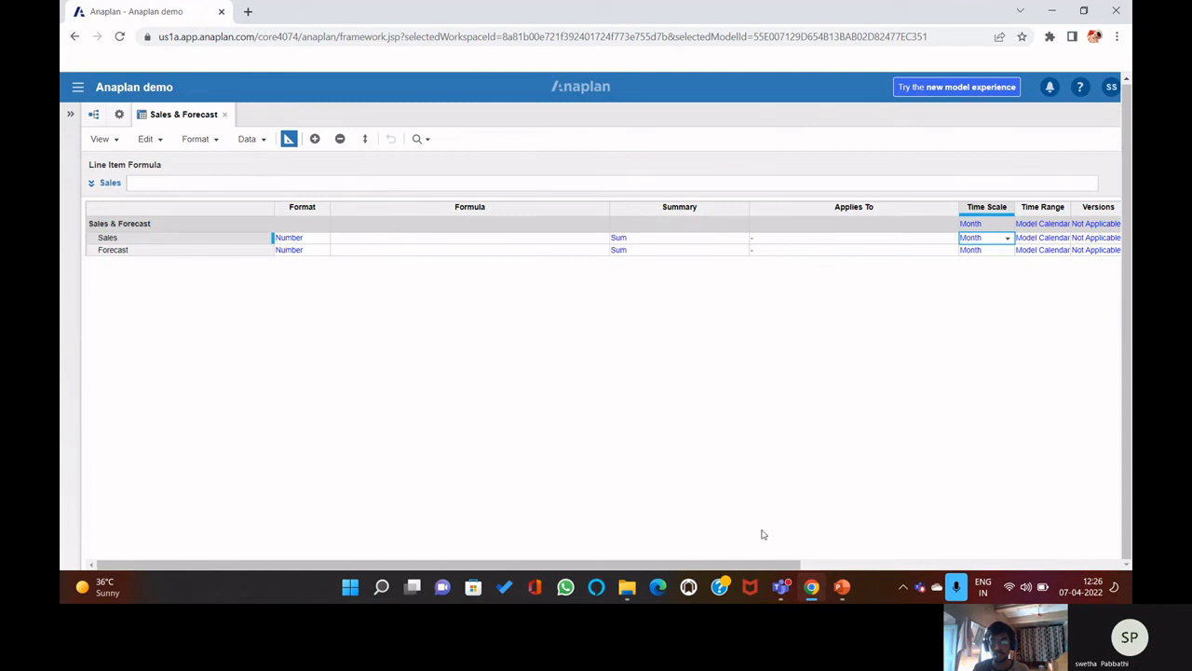
{"action": "left_click_drag", "start_coordinate": [763, 568], "coordinate": [836, 569]}
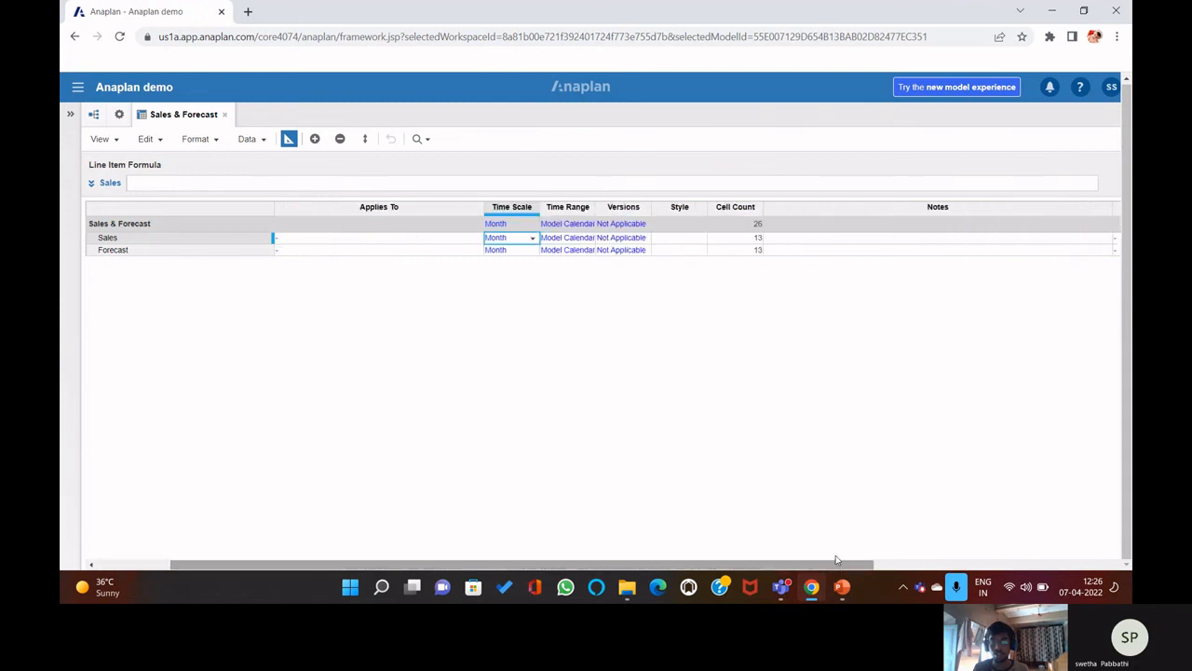
{"action": "left_click", "coordinate": [639, 208]}
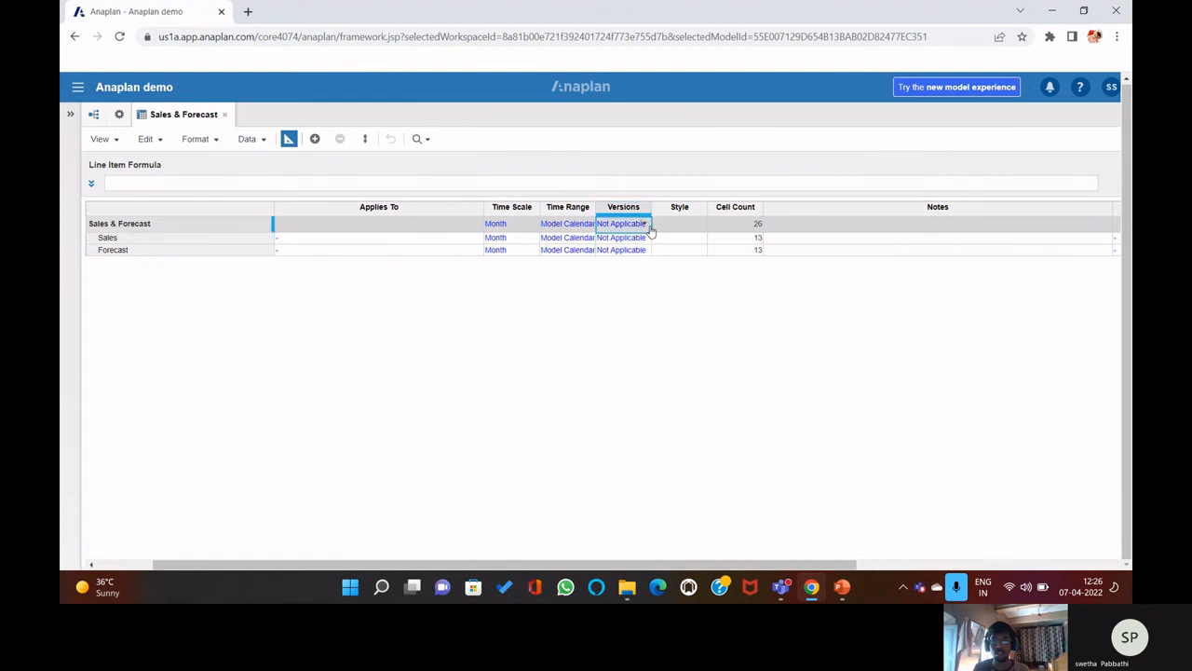
{"action": "double_click", "coordinate": [649, 229]}
{"action": "left_click", "coordinate": [643, 224]}
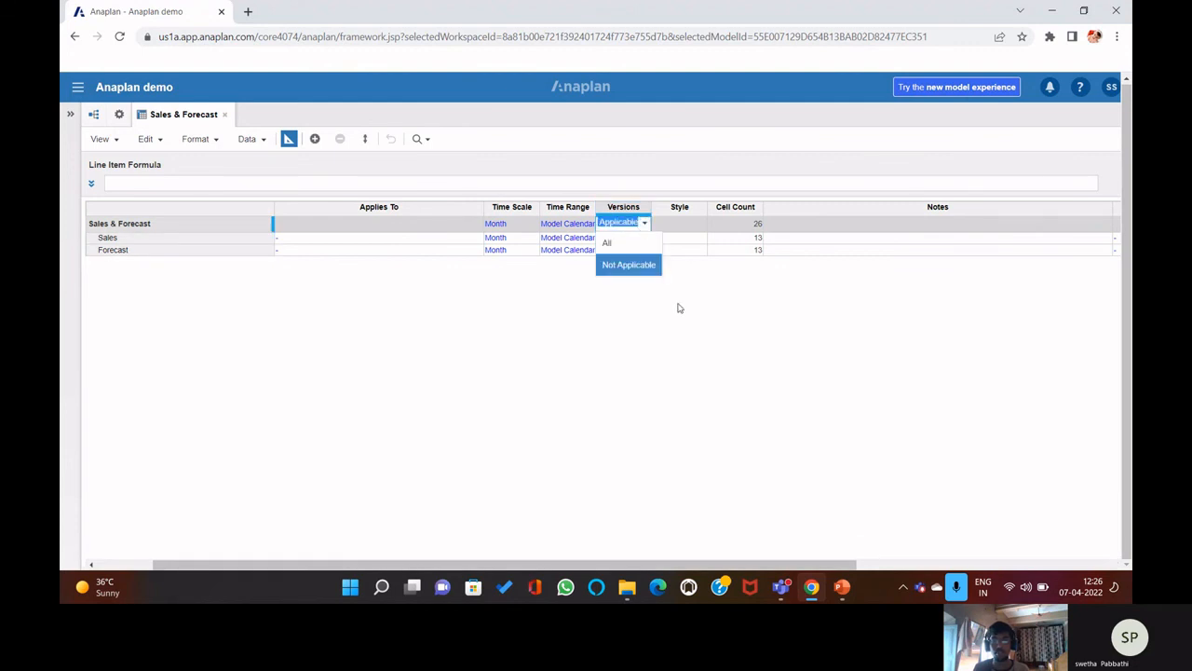
{"action": "left_click", "coordinate": [620, 243]}
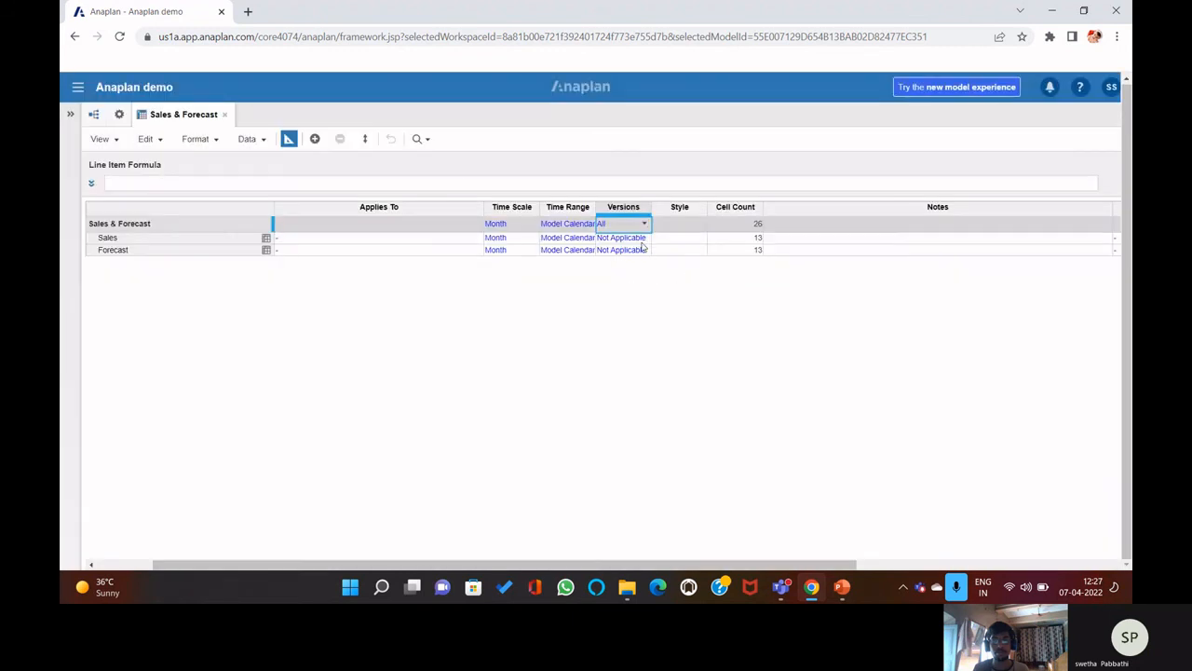
- Set Versions to All for the Sales and Forecast line items, accepting each dimensionality change
{"action": "left_click", "coordinate": [643, 240]}
{"action": "left_click", "coordinate": [644, 240]}
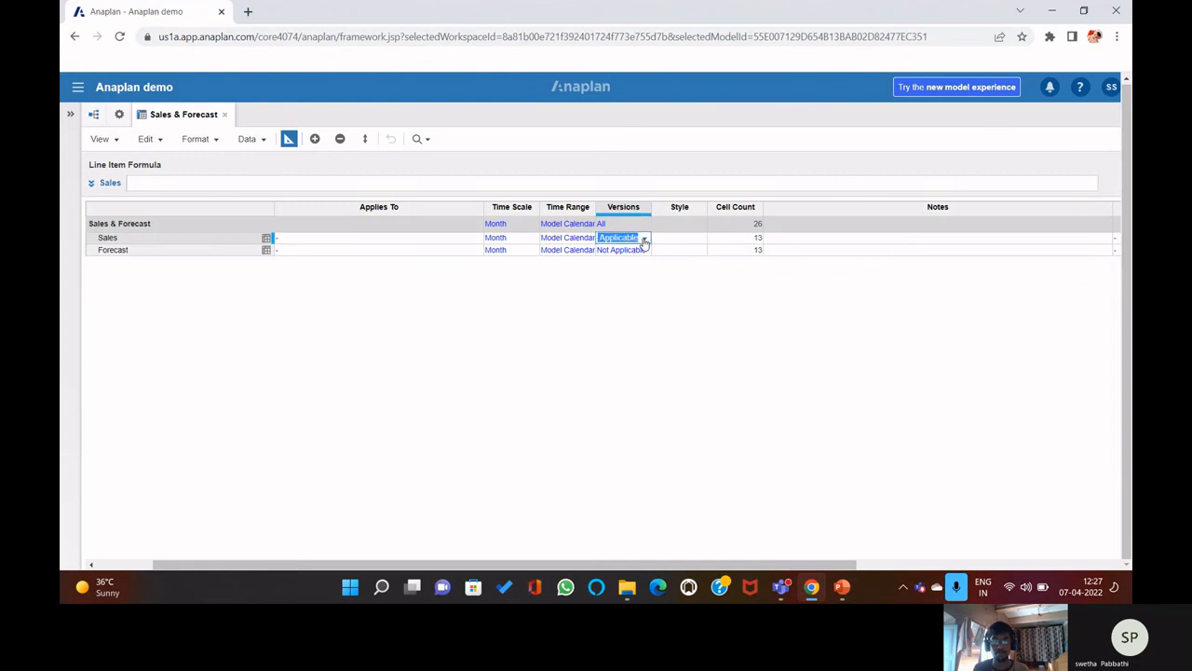
{"action": "left_click", "coordinate": [643, 240]}
{"action": "left_click", "coordinate": [628, 259]}
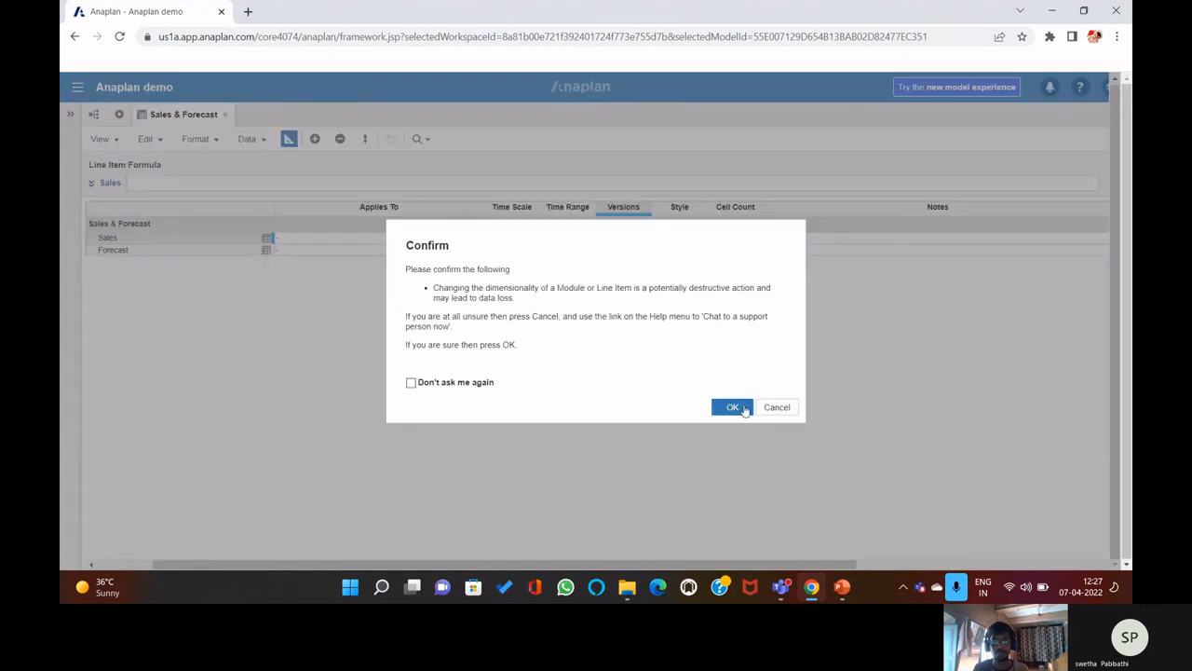
{"action": "left_click", "coordinate": [734, 407]}
{"action": "left_click", "coordinate": [644, 251]}
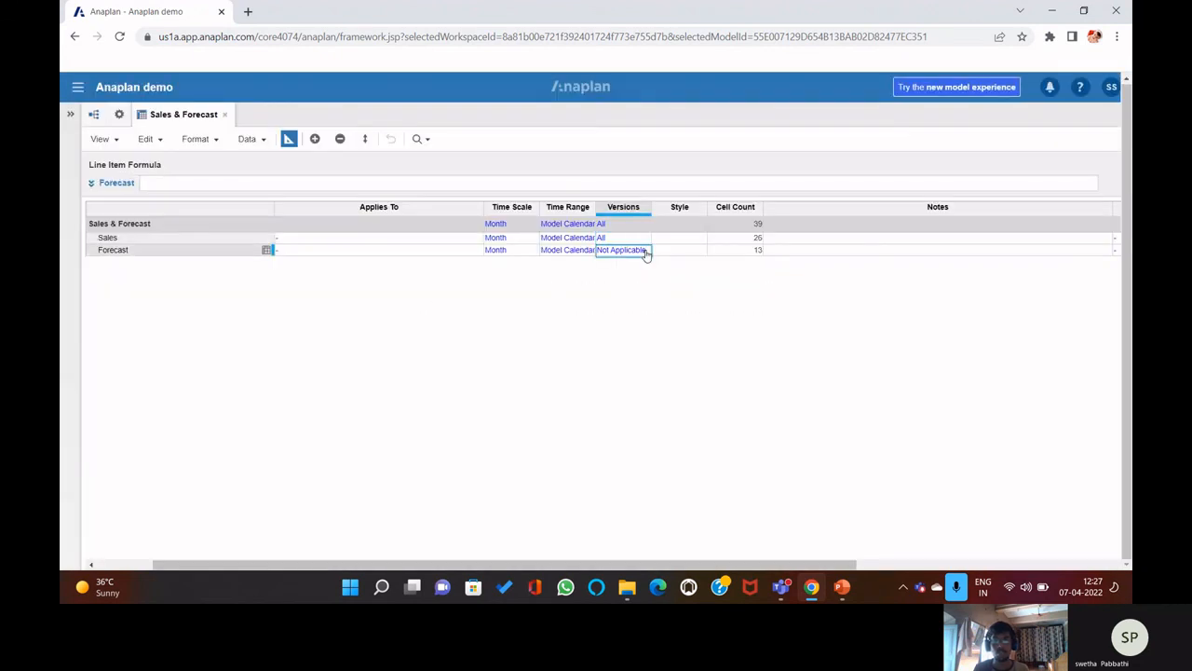
{"action": "left_click", "coordinate": [646, 251]}
{"action": "left_click", "coordinate": [629, 268]}
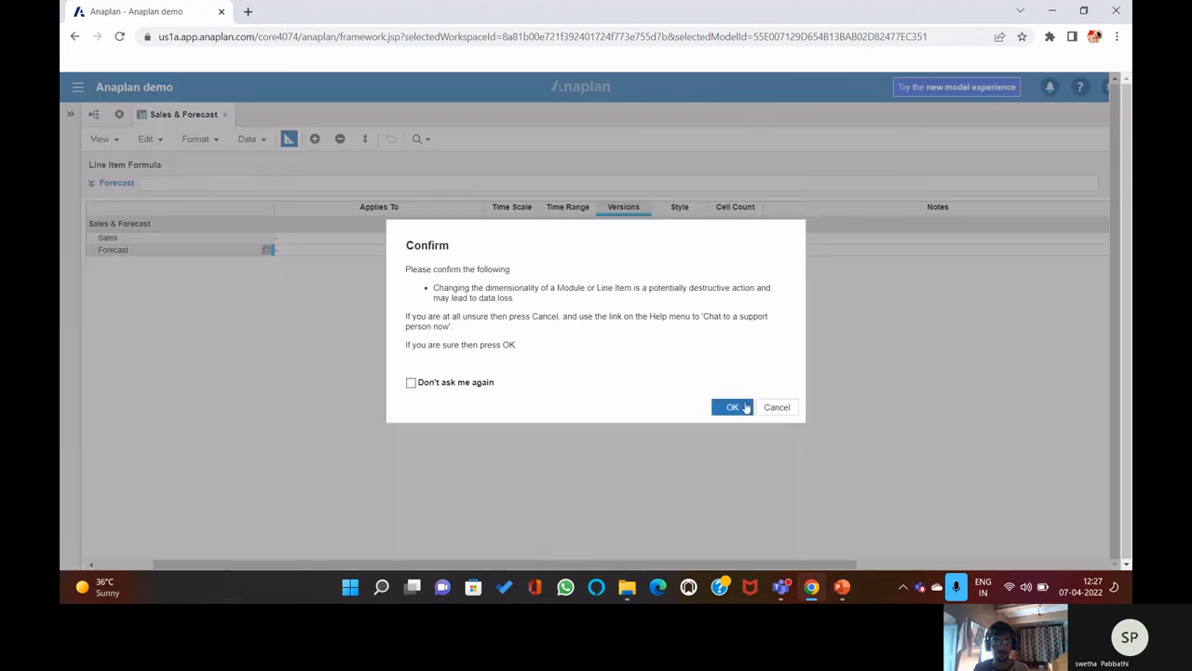
{"action": "left_click", "coordinate": [742, 407]}
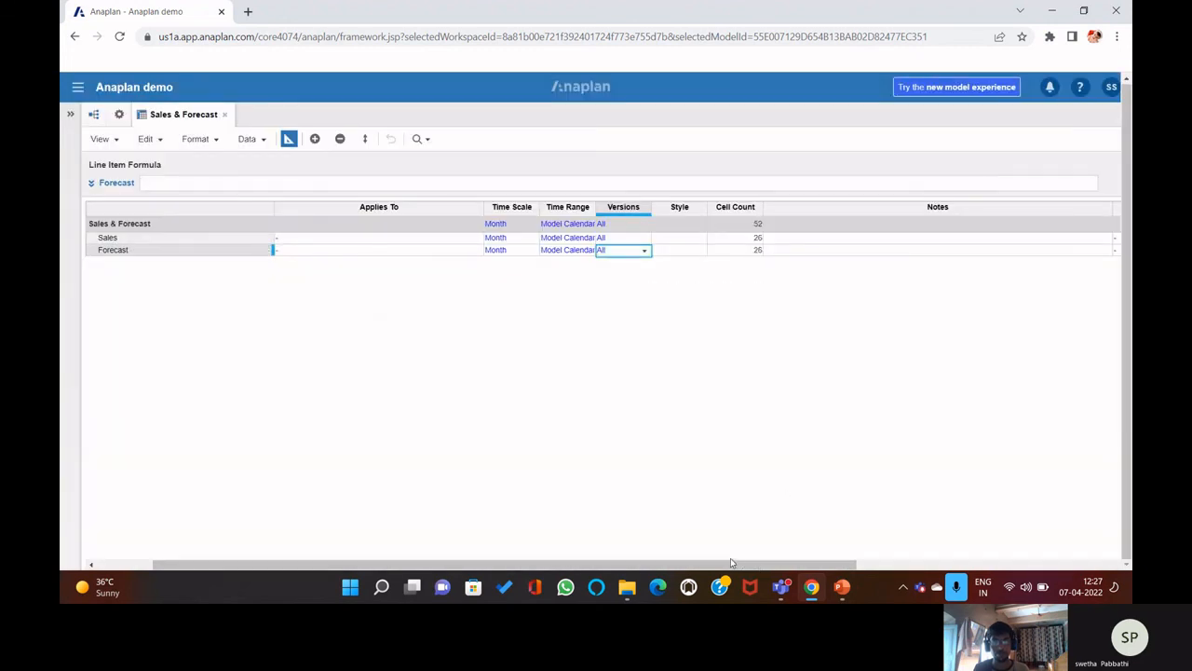
- Return to the module grid and, for the Actual version, fill Sales with 100 from Jan 22 across all months
{"action": "left_click_drag", "start_coordinate": [693, 565], "coordinate": [569, 458]}
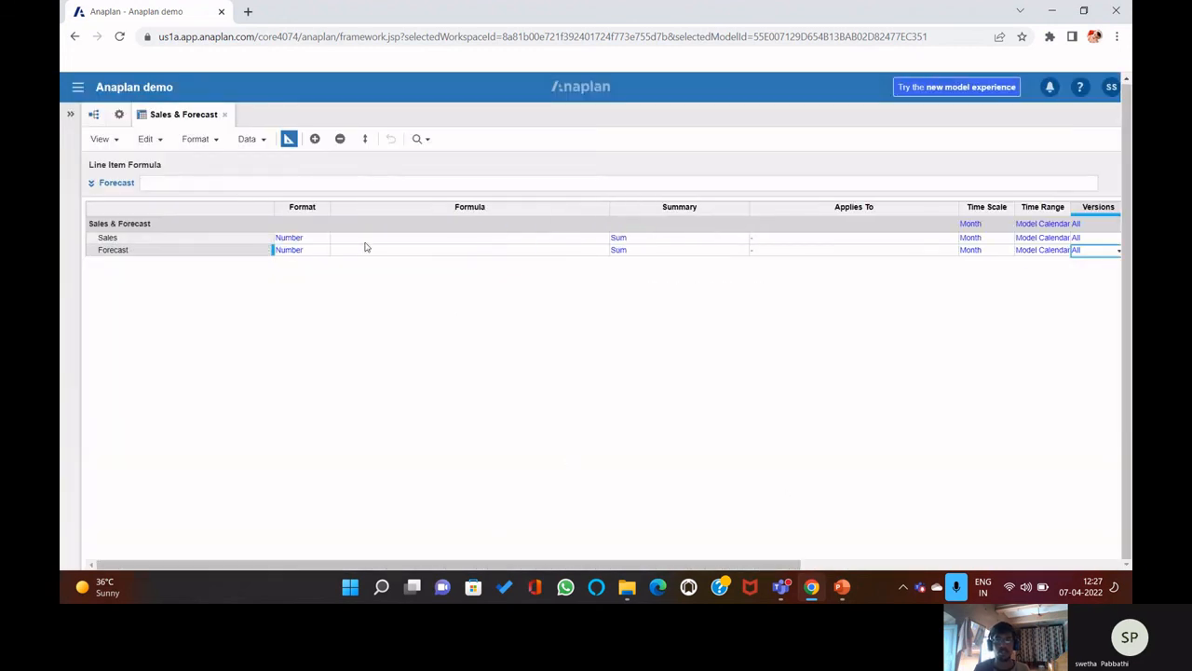
{"action": "left_click", "coordinate": [289, 140]}
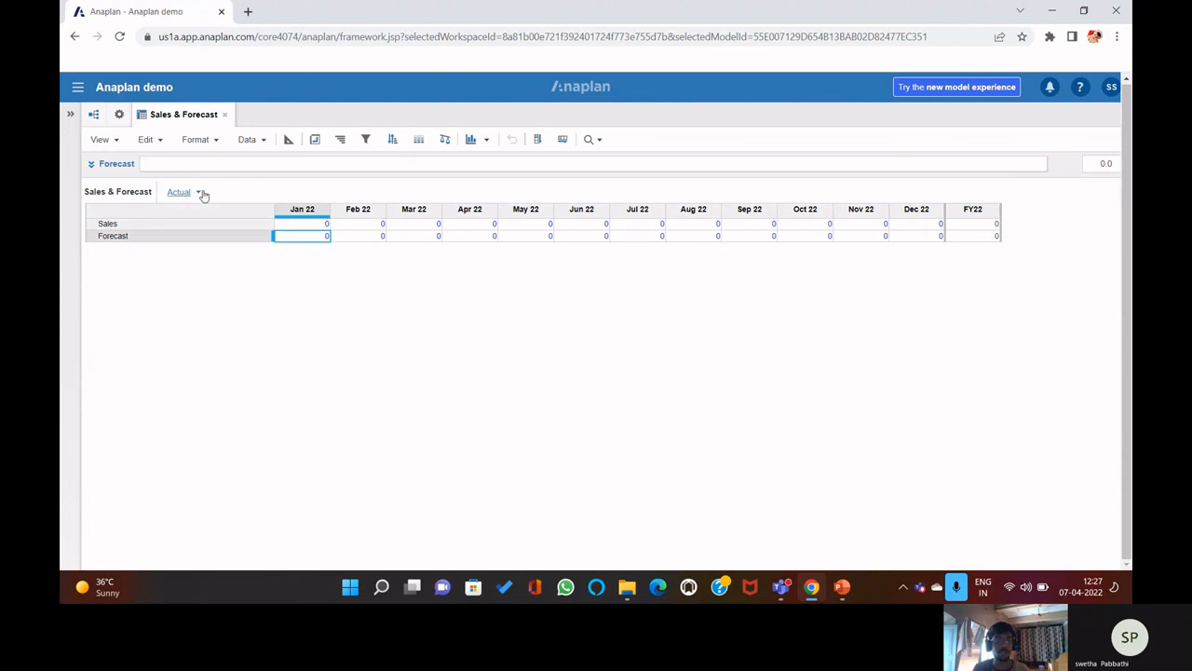
{"action": "left_click", "coordinate": [201, 193]}
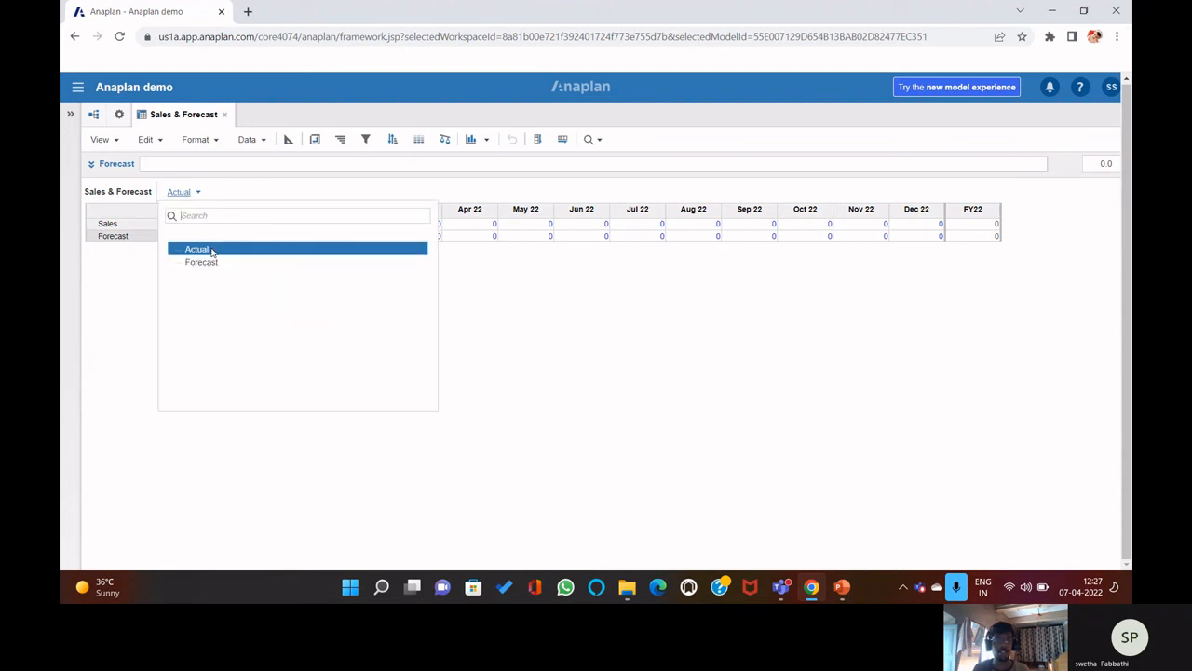
{"action": "left_click", "coordinate": [328, 238]}
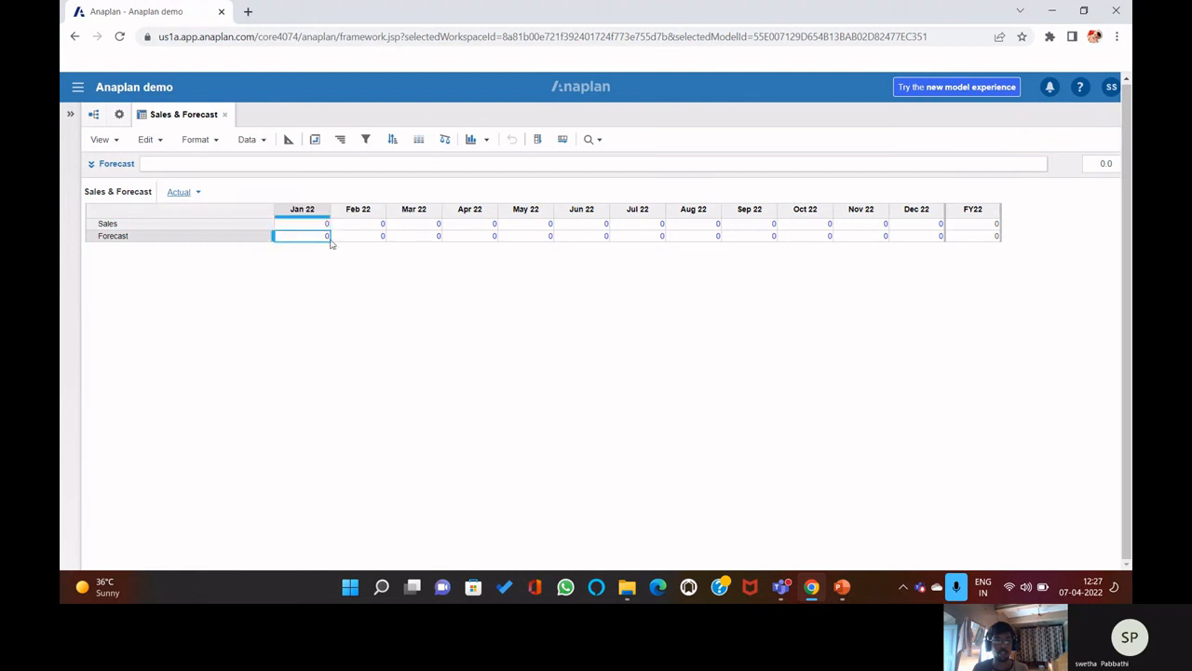
{"action": "left_click", "coordinate": [320, 224]}
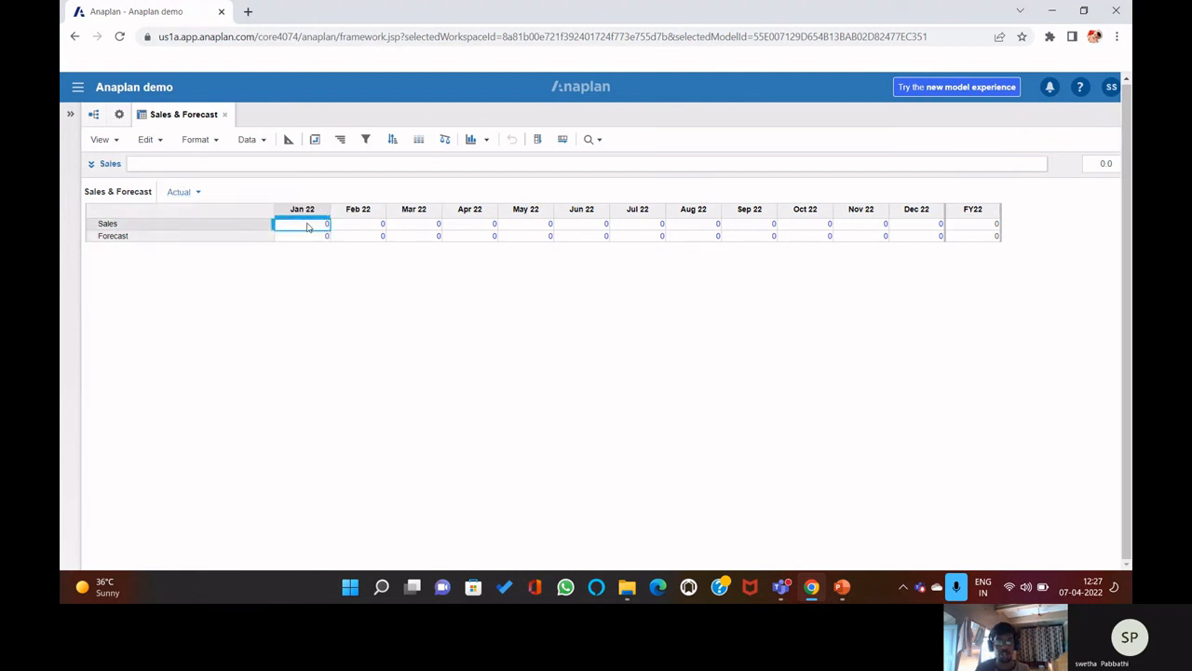
{"action": "type", "text": "100"}
{"action": "left_click", "coordinate": [563, 139]}
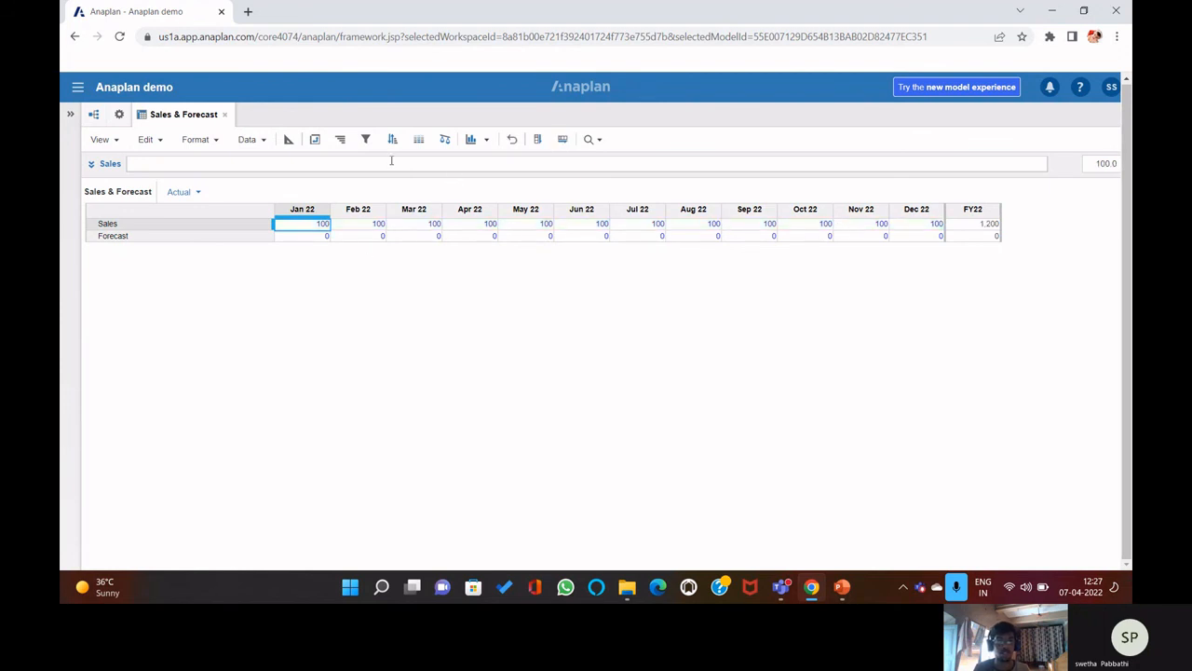
- In the model's version settings, make Forecast the current version and accept the change
{"action": "left_click", "coordinate": [119, 114]}
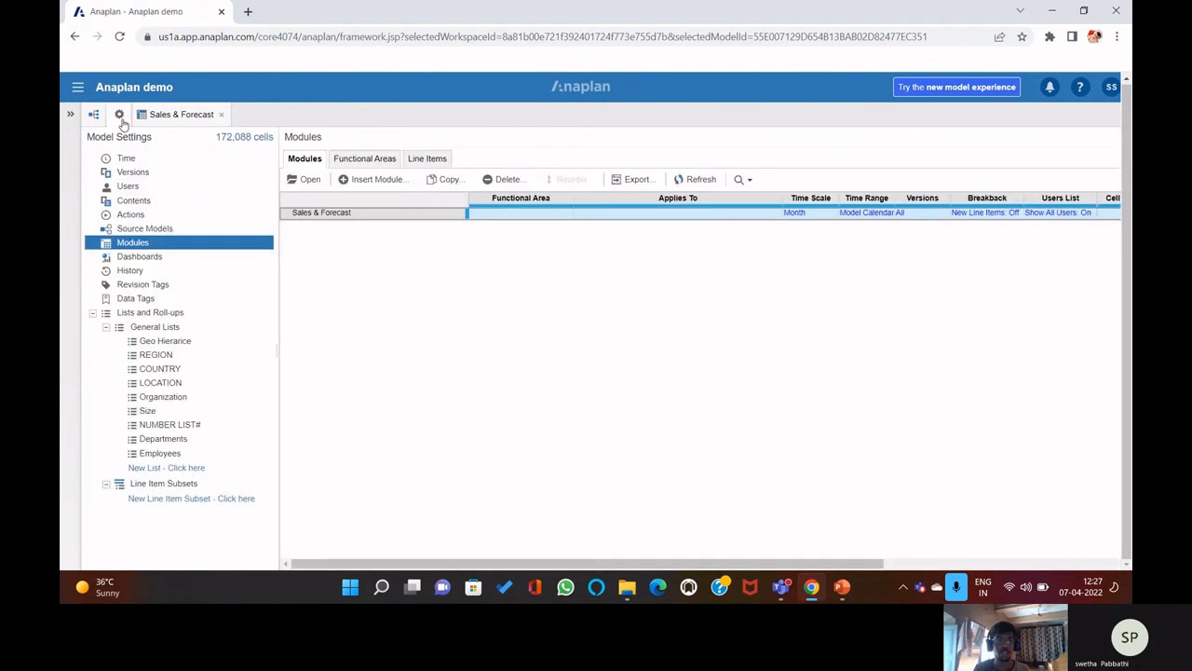
{"action": "left_click", "coordinate": [147, 175]}
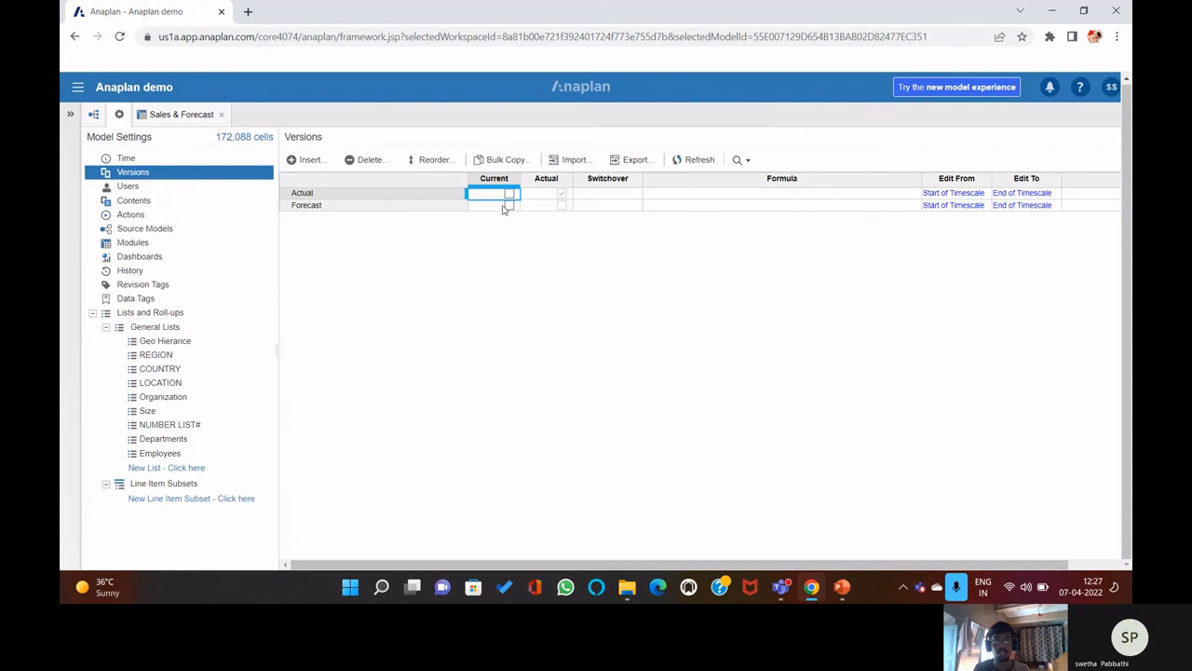
{"action": "left_click", "coordinate": [509, 206]}
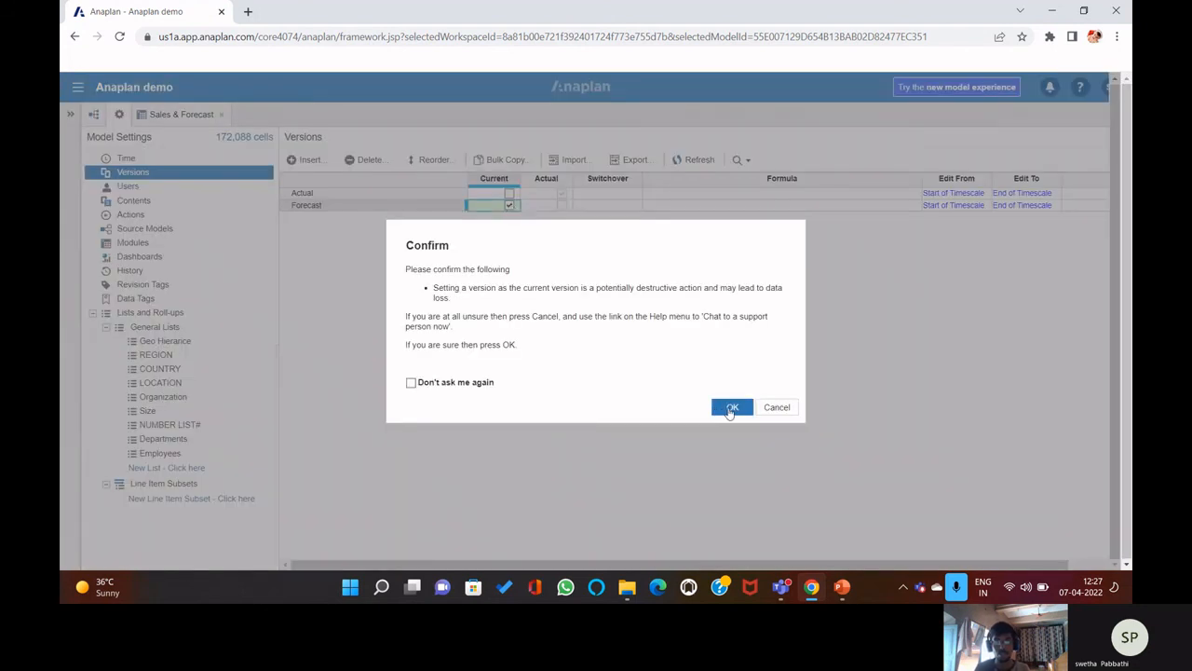
{"action": "left_click", "coordinate": [732, 408]}
- Set the switchover period of the Forecast version to Jun 22 and accept the change
{"action": "left_click", "coordinate": [633, 207]}
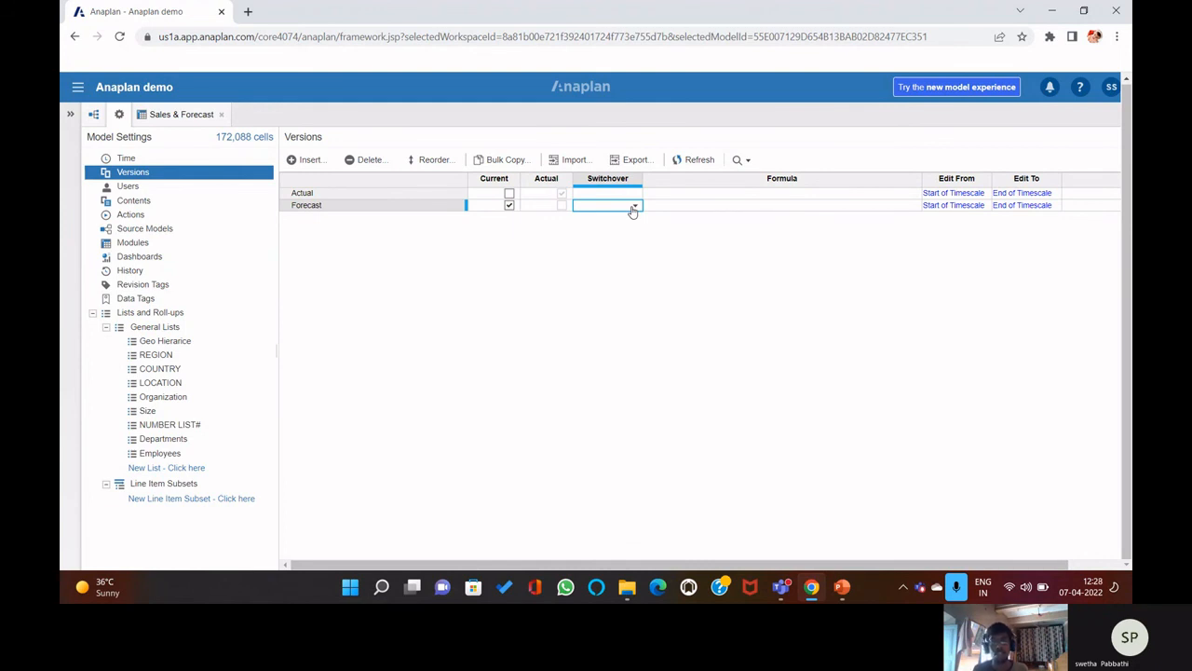
{"action": "left_click", "coordinate": [637, 207]}
{"action": "left_click", "coordinate": [638, 208]}
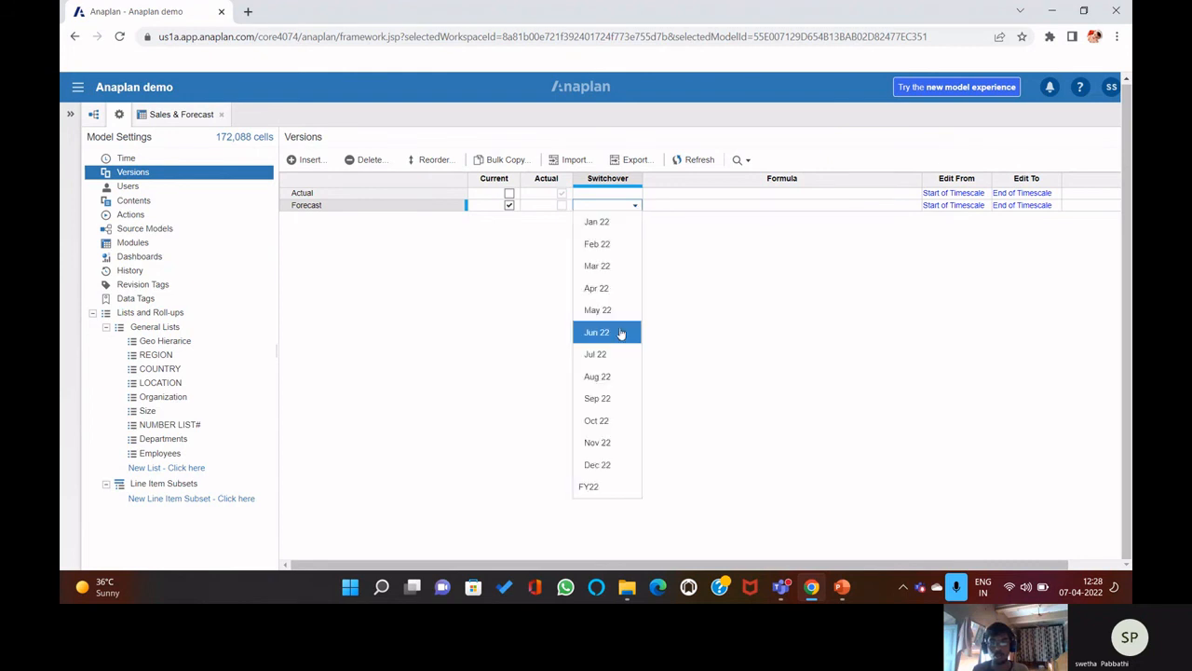
{"action": "left_click", "coordinate": [597, 333]}
{"action": "left_click", "coordinate": [733, 408]}
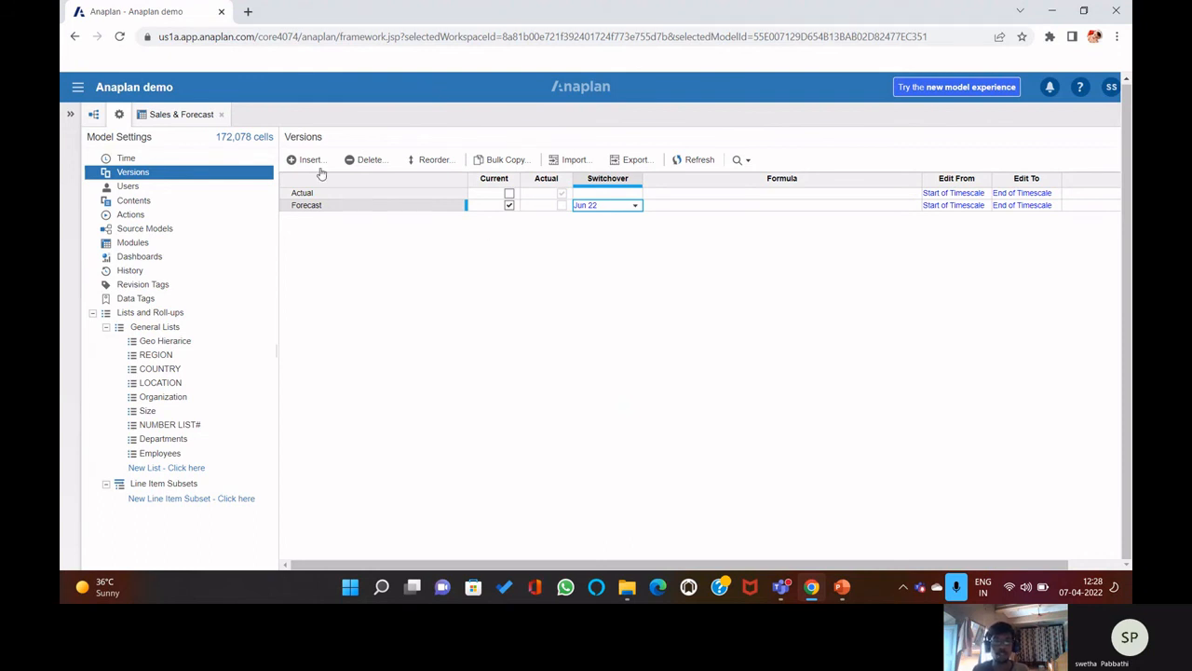
- Open the Sales & Forecast module from the model's module list and display its Forecast version
{"action": "left_click", "coordinate": [139, 243]}
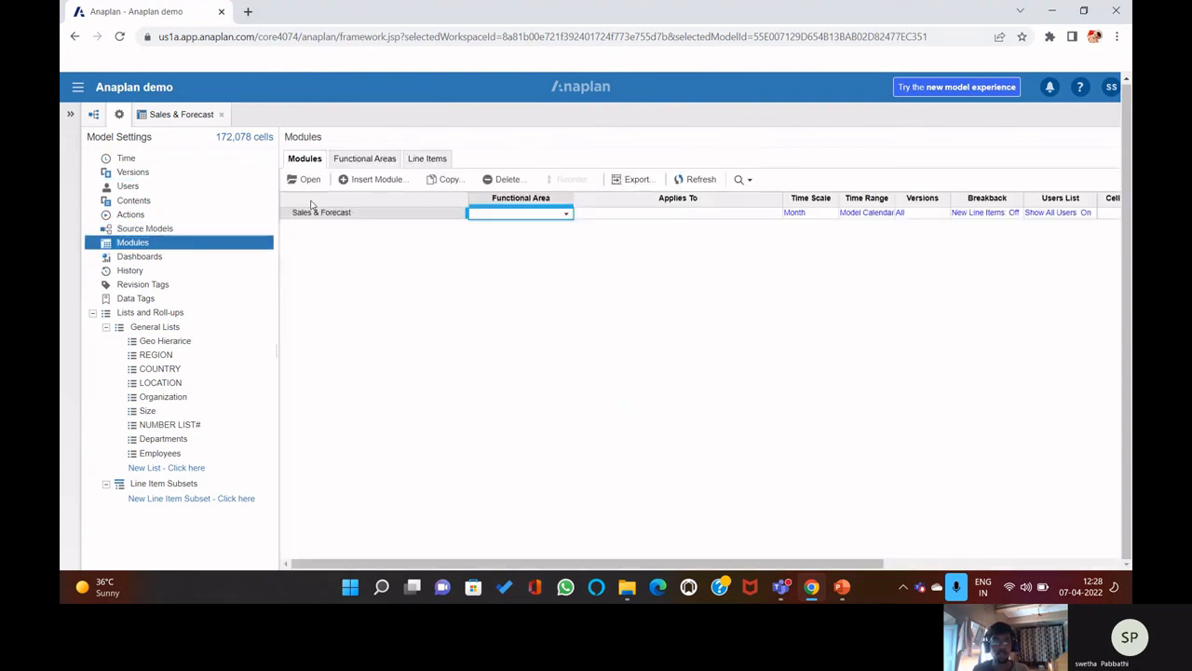
{"action": "double_click", "coordinate": [346, 212]}
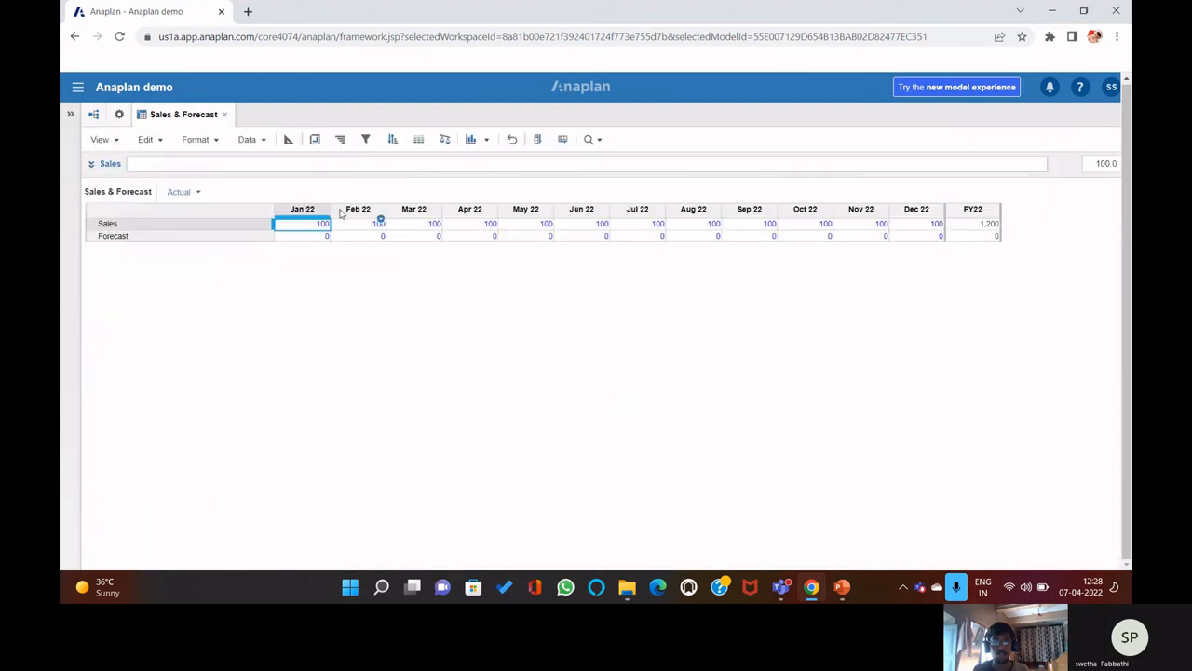
{"action": "left_click", "coordinate": [198, 194]}
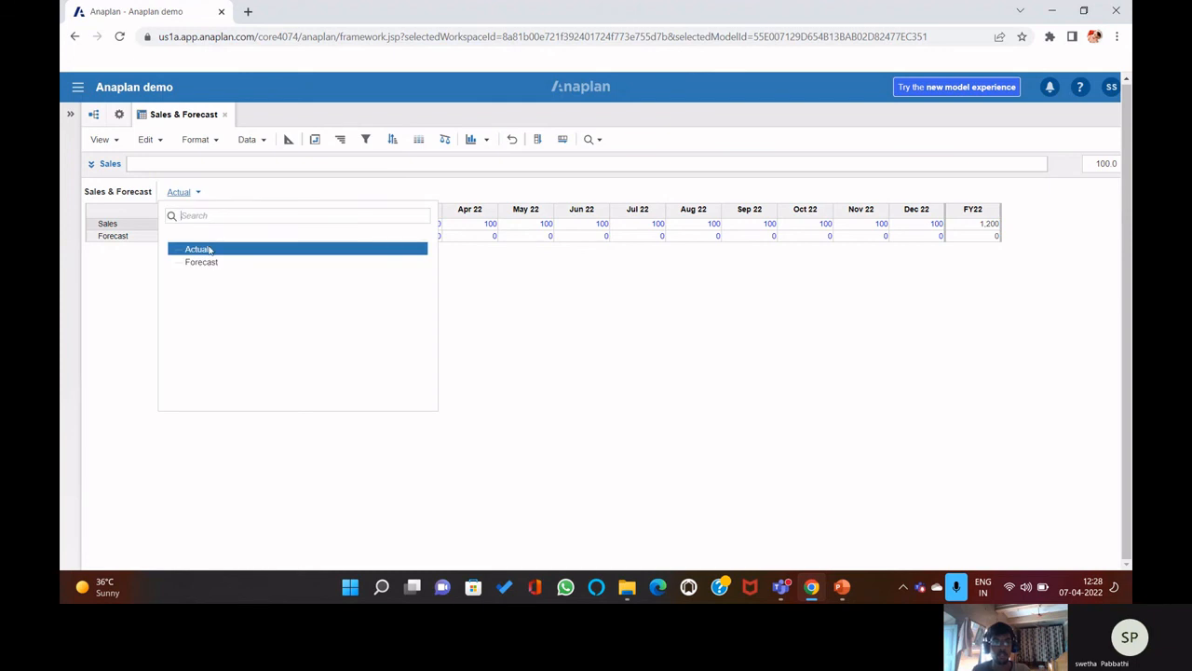
{"action": "left_click", "coordinate": [211, 263]}
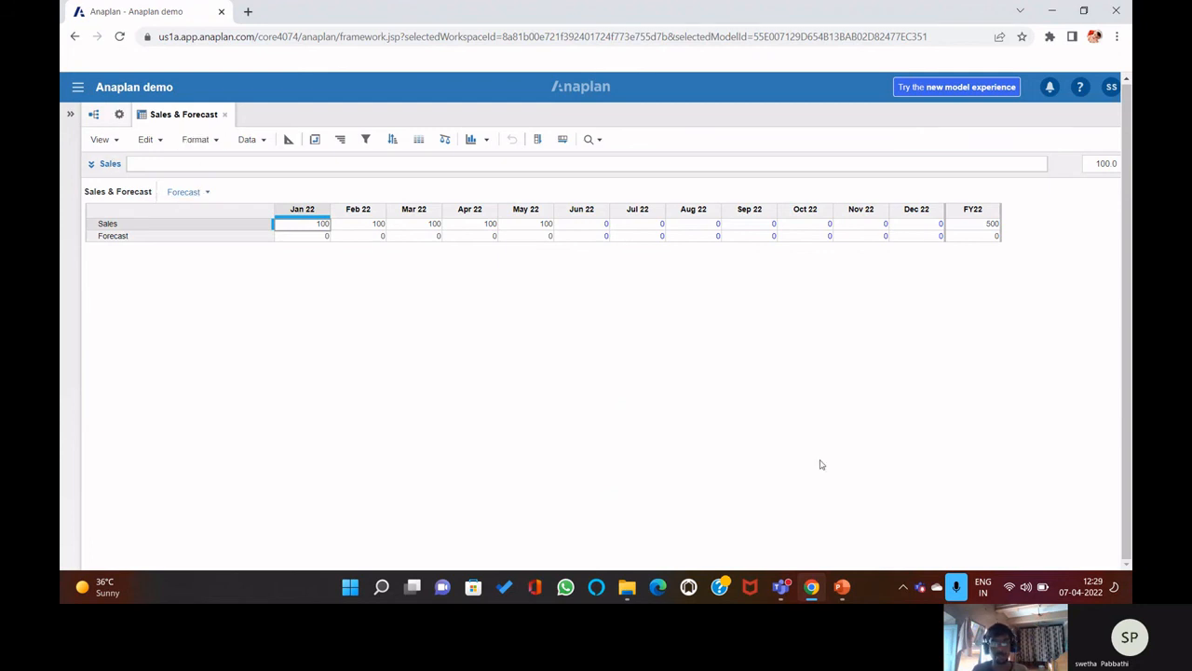
- Switch to the Anaplan-capacious PPT presentation in PowerPoint and show the View slide
{"action": "left_click", "coordinate": [842, 587]}
{"action": "scroll", "coordinate": [588, 371], "scroll_direction": "down", "scroll_amount": 1}
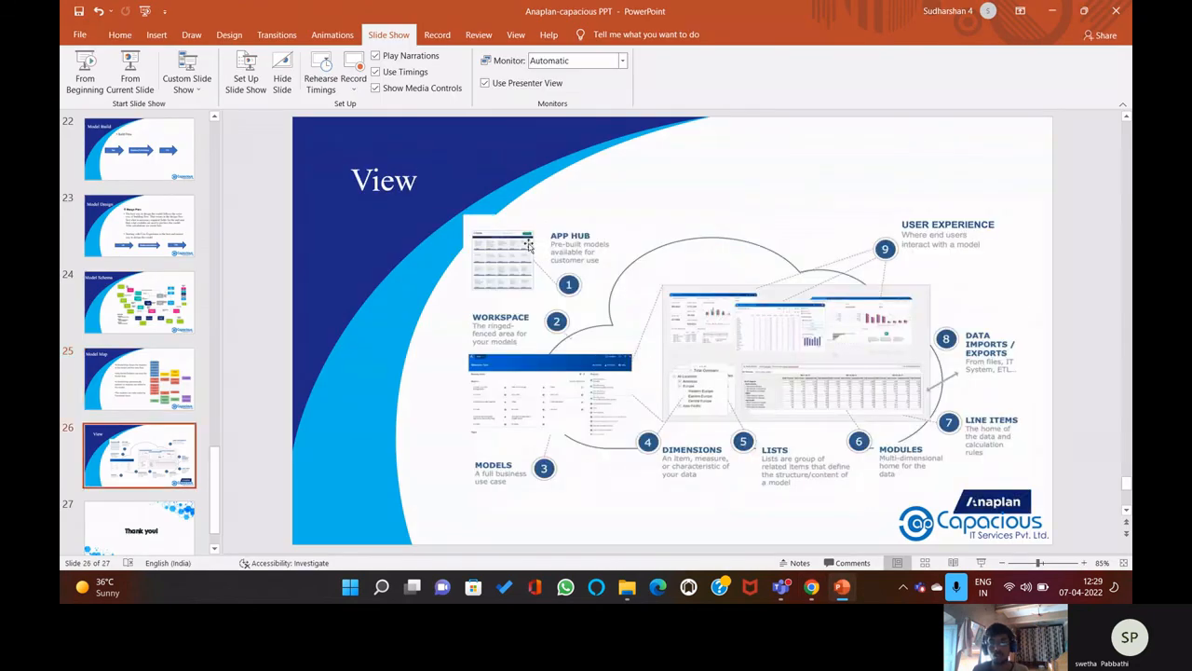